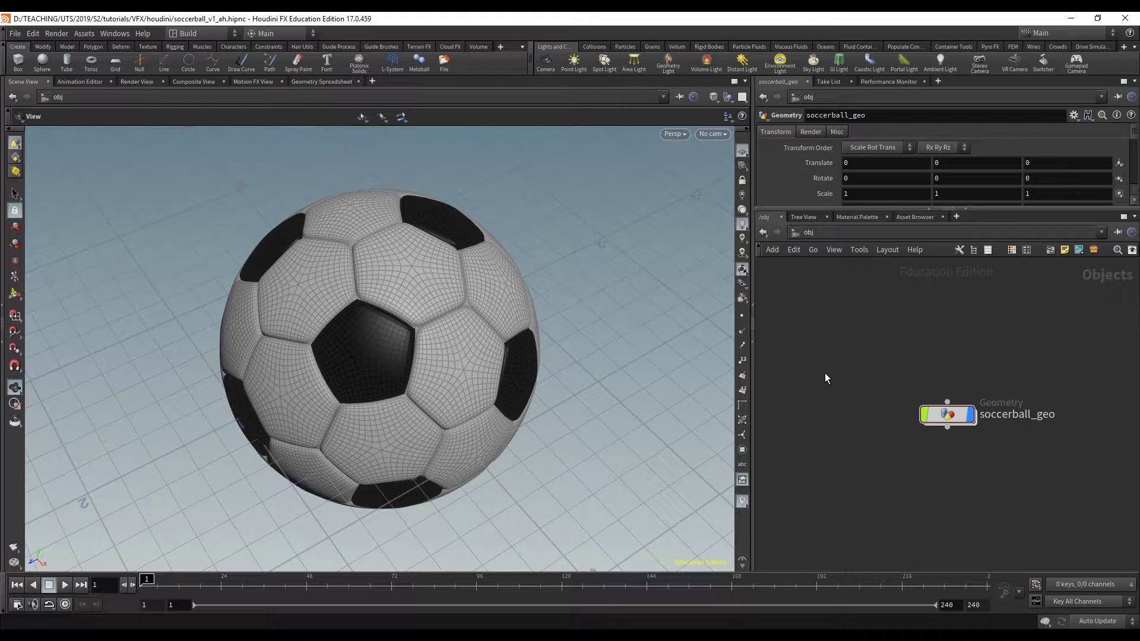
Examine the soccer ball model up close and from several sides, and view the dart frog reference photo in the browser
{"action": "scroll", "coordinate": [537, 321], "scroll_direction": "up", "scroll_amount": 10}
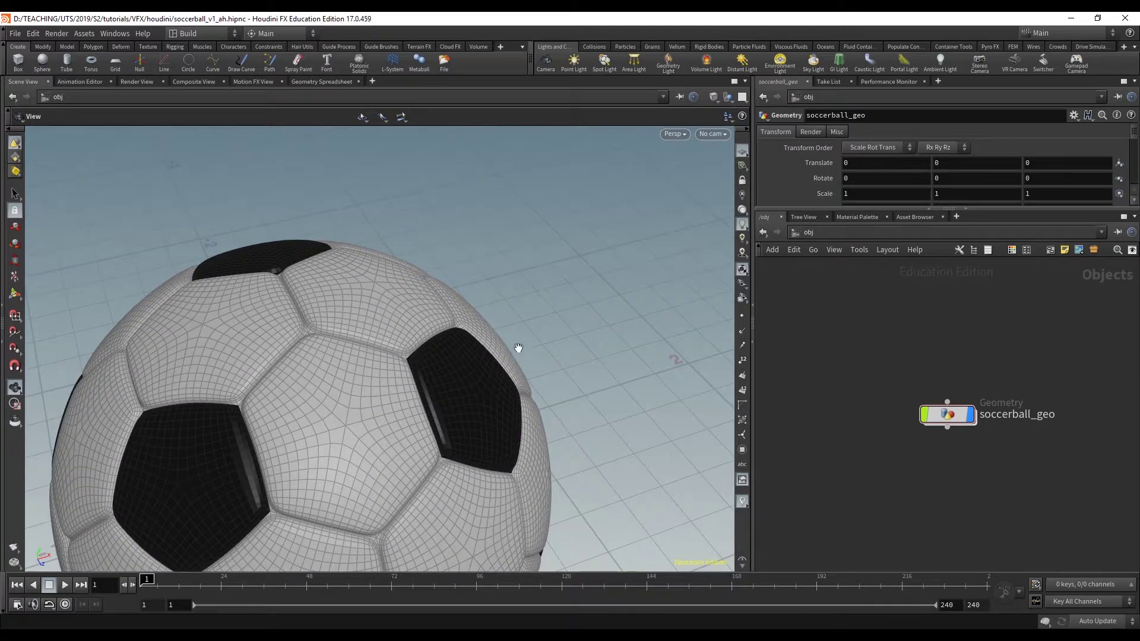
{"action": "scroll", "coordinate": [518, 348], "scroll_direction": "down", "scroll_amount": 5}
{"action": "key", "text": "h"}
{"action": "left_click_drag", "start_coordinate": [350, 360], "coordinate": [387, 382]}
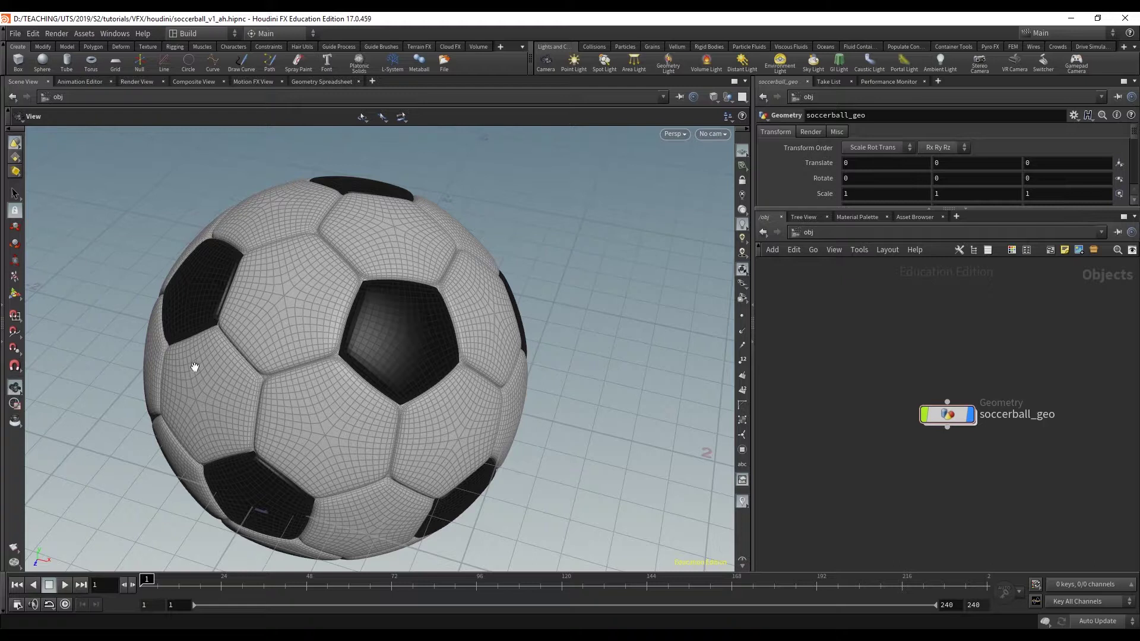
{"action": "left_click_drag", "start_coordinate": [376, 295], "coordinate": [331, 317]}
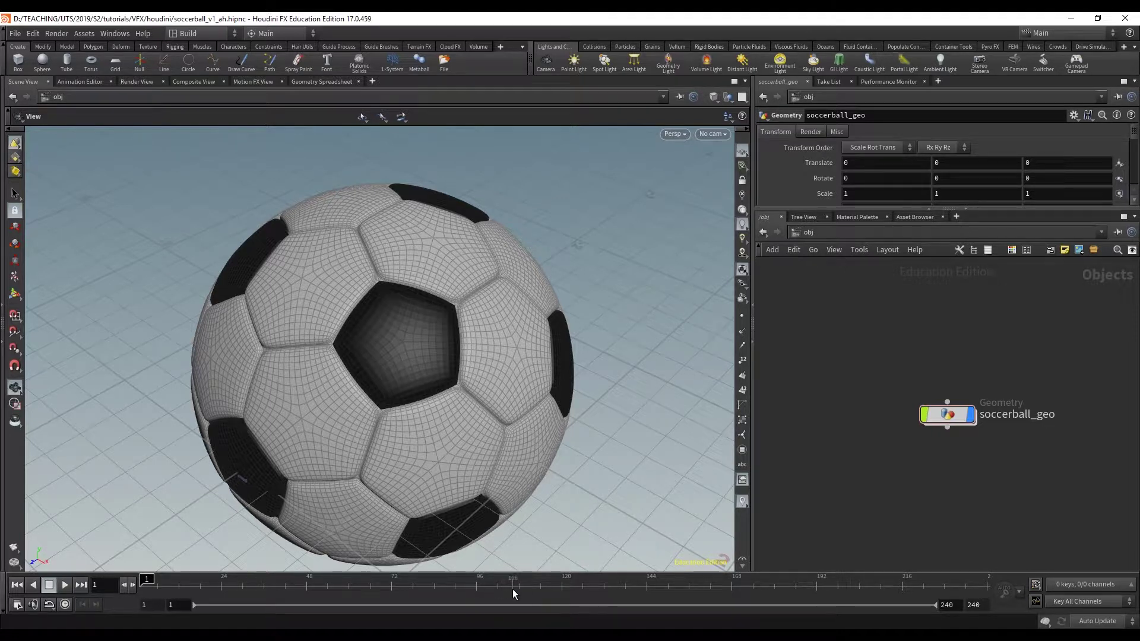
{"action": "key", "text": "alt+Tab"}
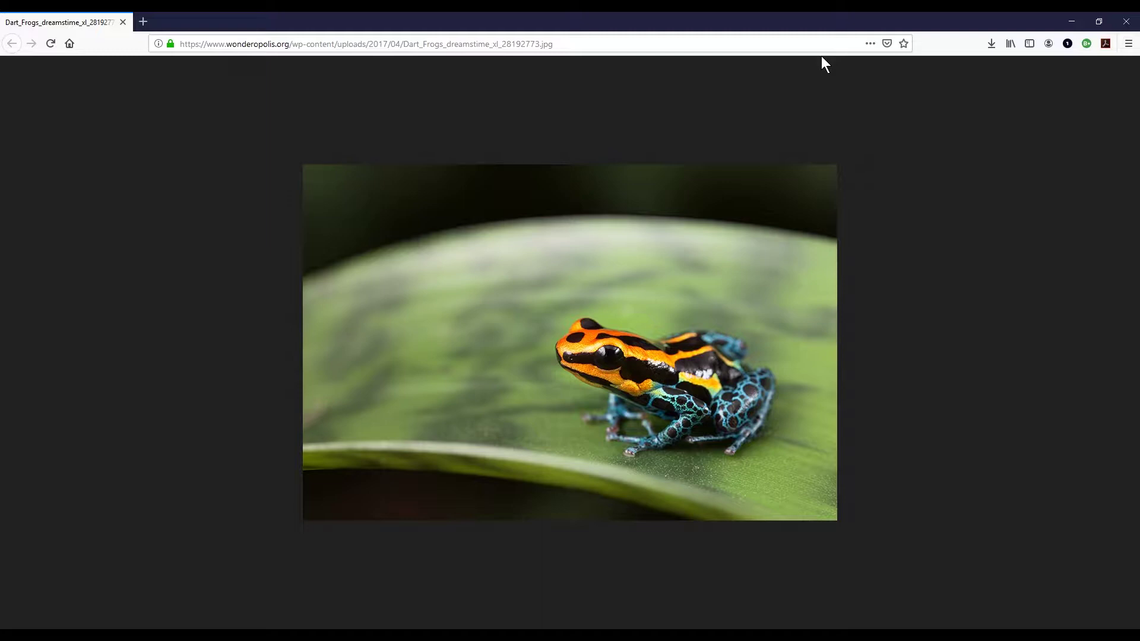
{"action": "key", "text": "alt+Tab"}
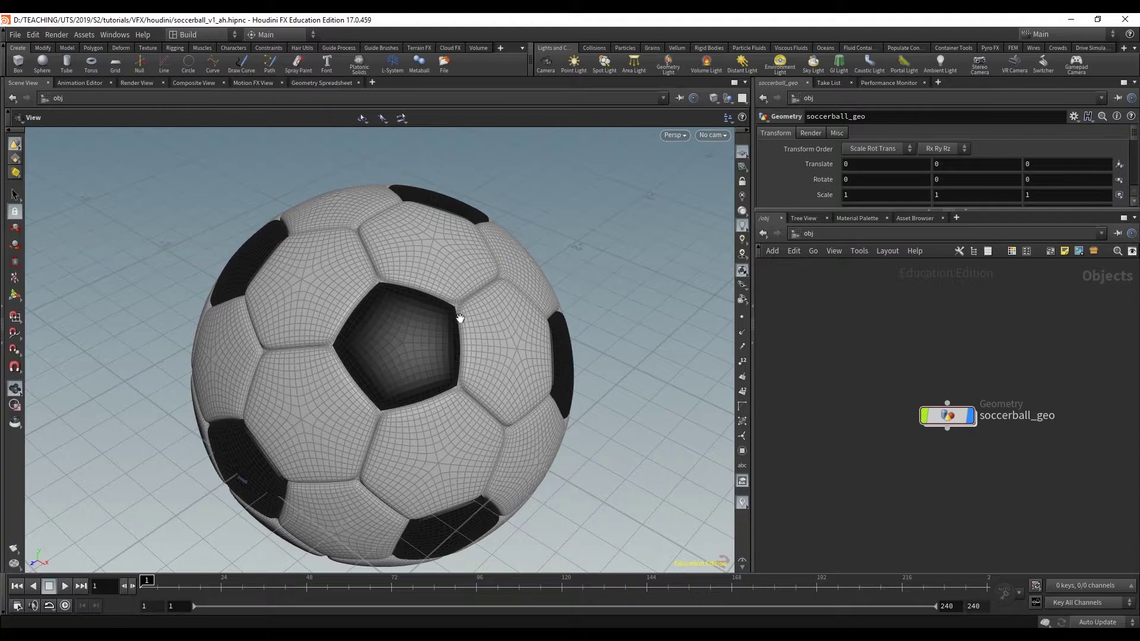
{"action": "scroll", "coordinate": [469, 324], "scroll_direction": "up", "scroll_amount": 8}
{"action": "scroll", "coordinate": [467, 321], "scroll_direction": "down", "scroll_amount": 2}
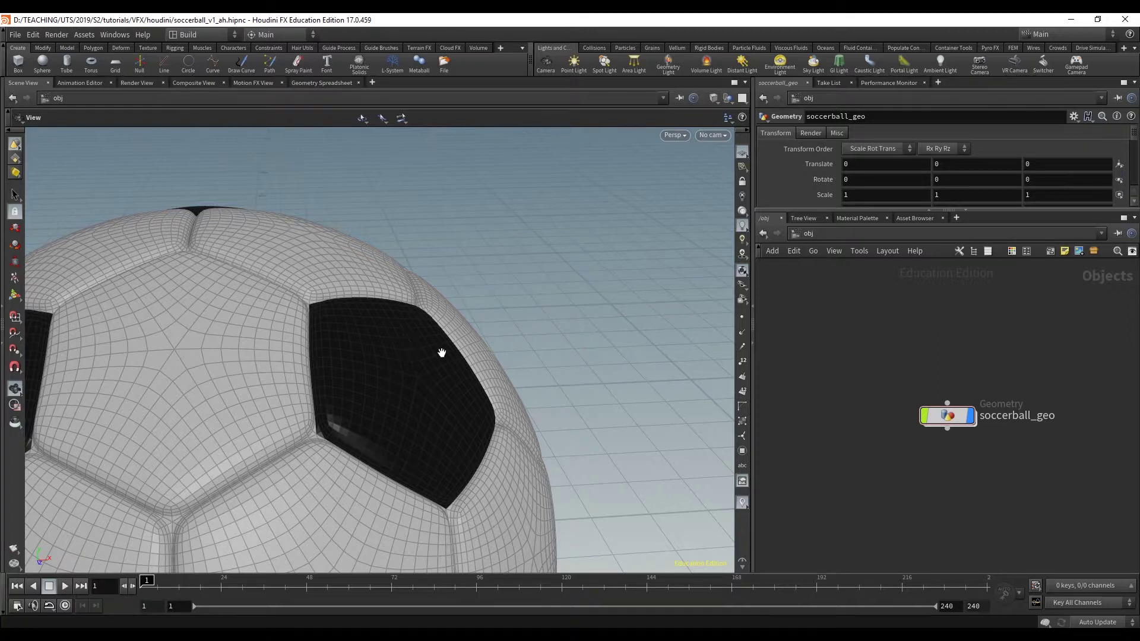
{"action": "key", "text": "h"}
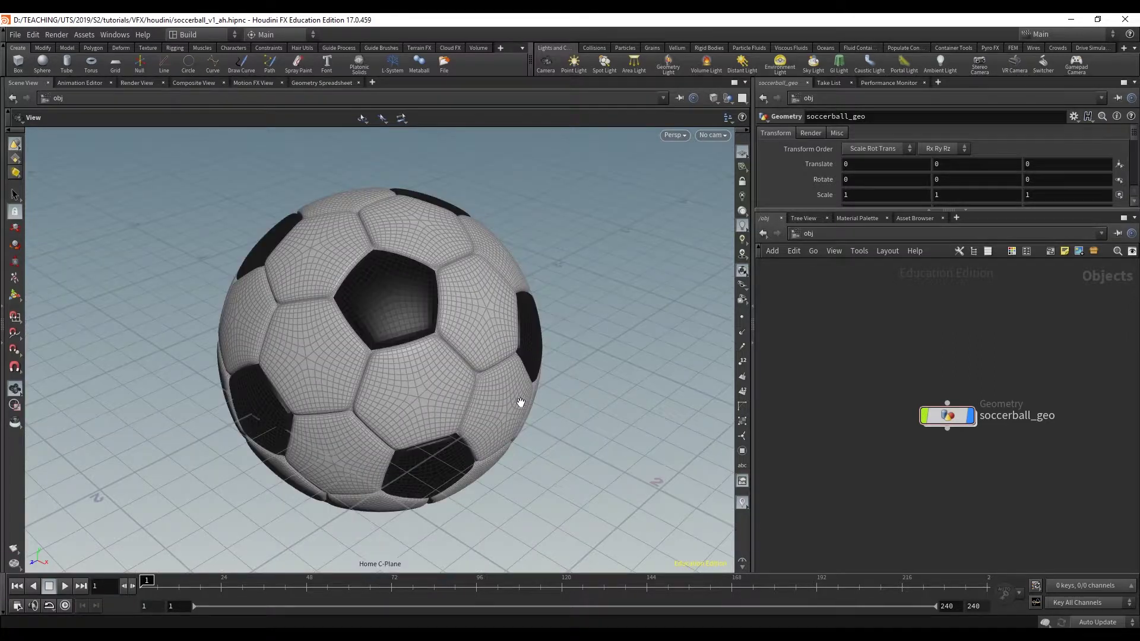
Open the soccerball_geo network, display and select the color_black node, and hide the ghosted overlay of the final geometry
{"action": "double_click", "coordinate": [970, 409]}
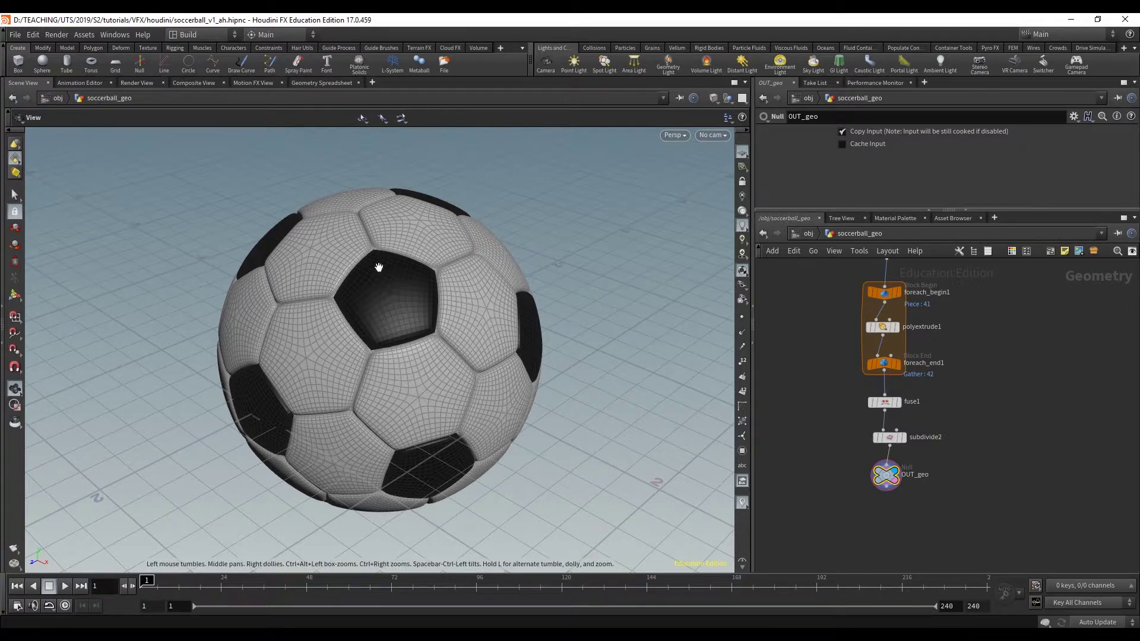
{"action": "middle_click_drag", "start_coordinate": [982, 324], "coordinate": [998, 459]}
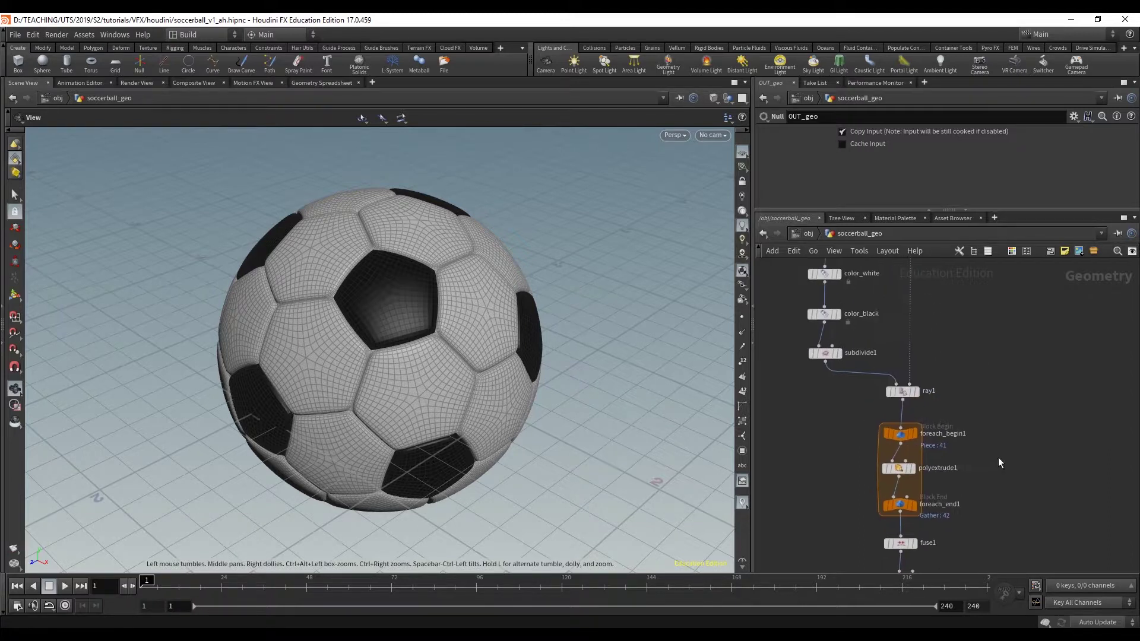
{"action": "middle_click_drag", "start_coordinate": [983, 378], "coordinate": [1022, 333]}
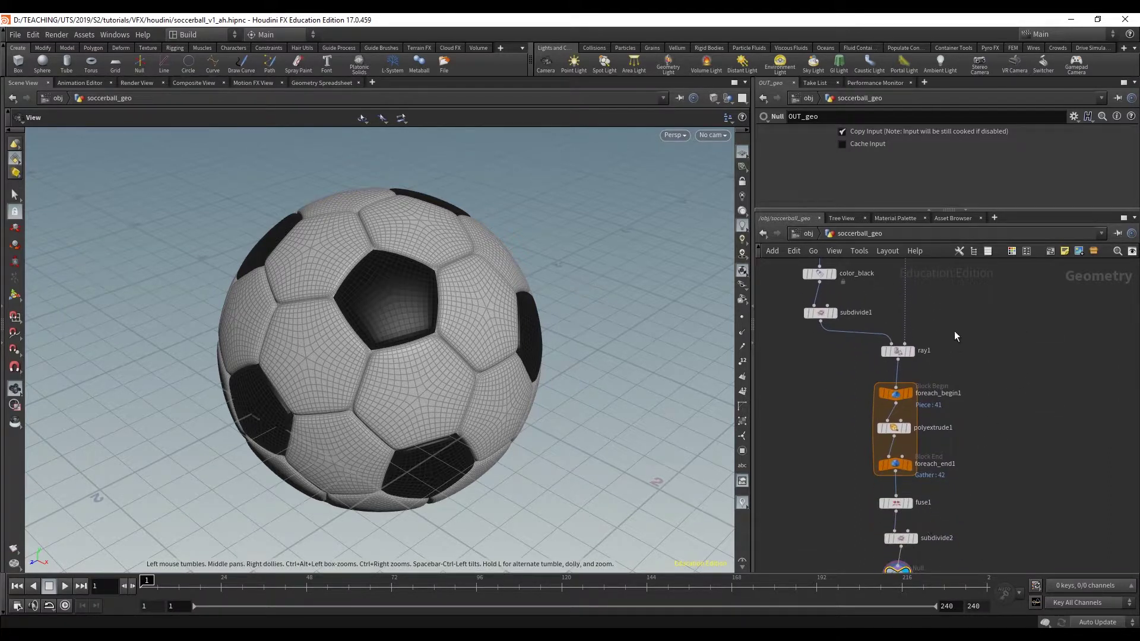
{"action": "middle_click_drag", "start_coordinate": [953, 330], "coordinate": [975, 516]}
{"action": "middle_click_drag", "start_coordinate": [890, 357], "coordinate": [992, 381]}
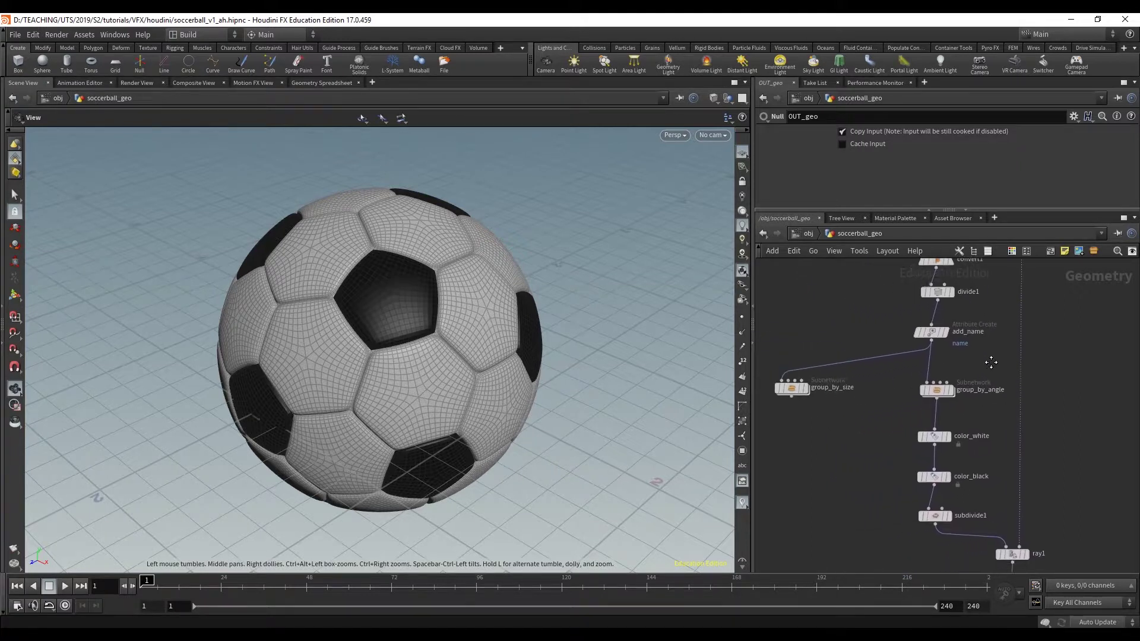
{"action": "middle_click_drag", "start_coordinate": [874, 426], "coordinate": [822, 418]}
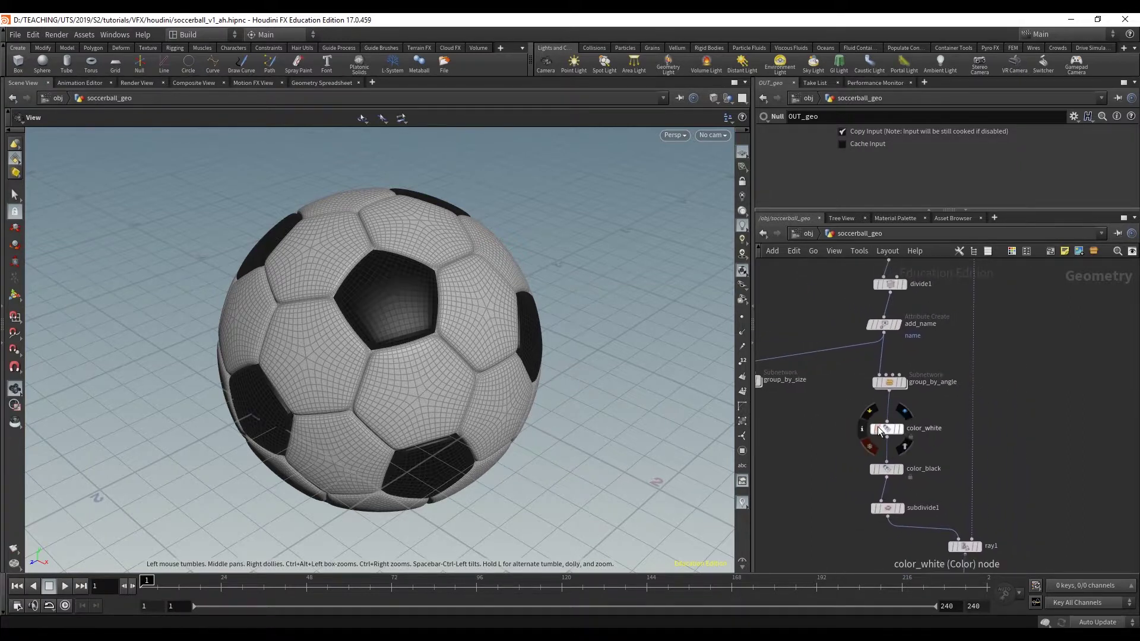
{"action": "left_click", "coordinate": [897, 469]}
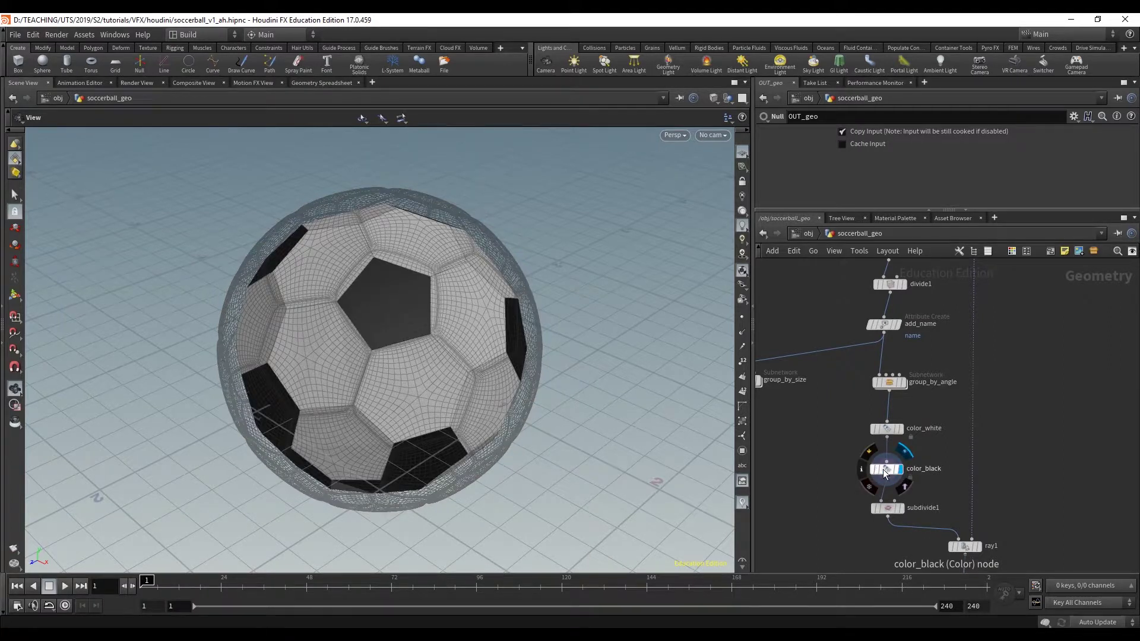
{"action": "left_click", "coordinate": [888, 471]}
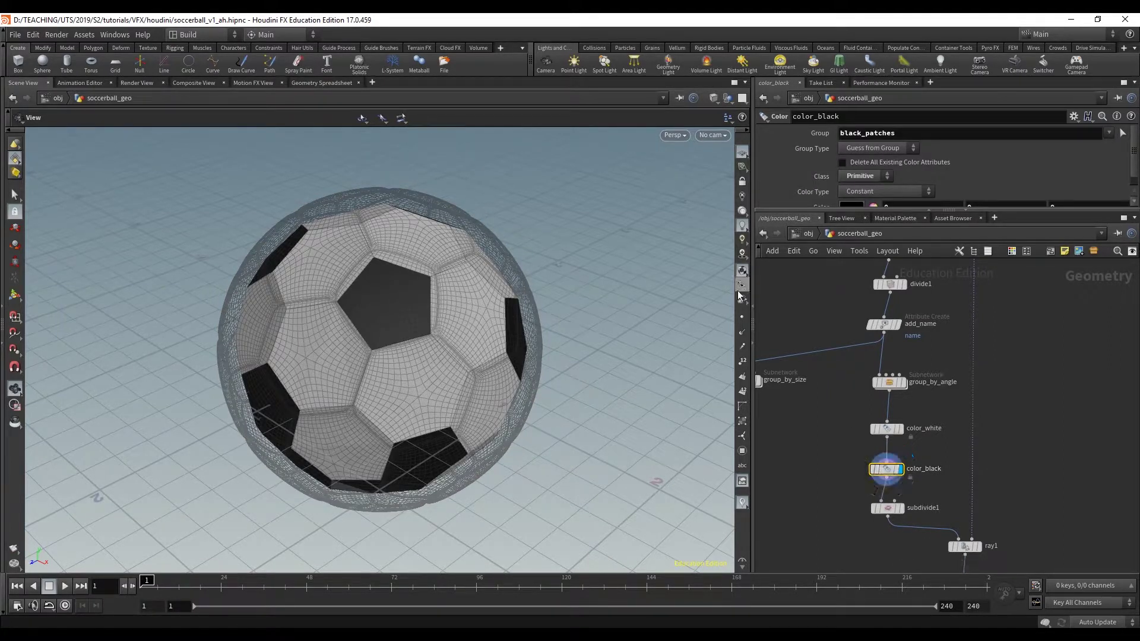
{"action": "left_click", "coordinate": [729, 99]}
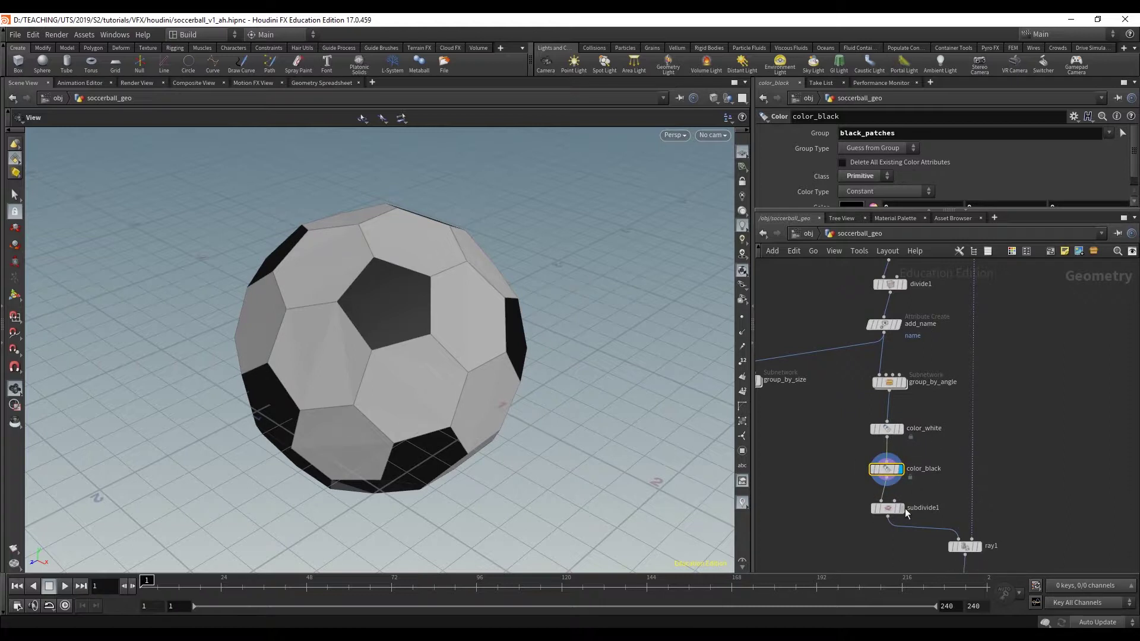
Display the result of the subdivide1 node below color_black
{"action": "middle_click_drag", "start_coordinate": [932, 453], "coordinate": [925, 353]}
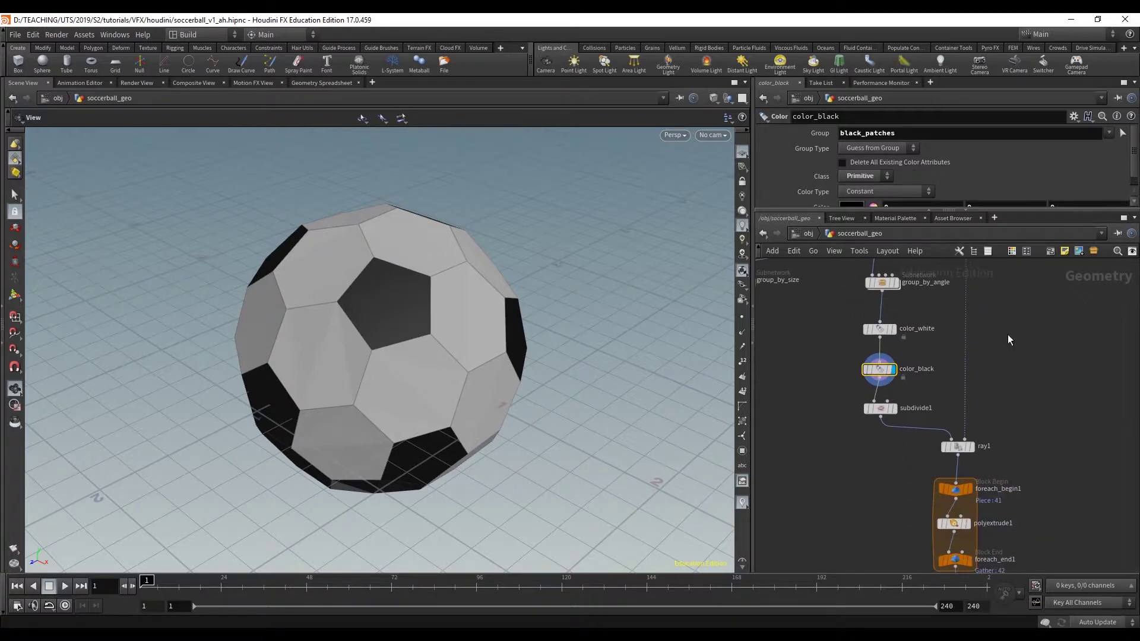
{"action": "left_click", "coordinate": [895, 409]}
{"action": "left_click_drag", "start_coordinate": [880, 415], "coordinate": [883, 428]}
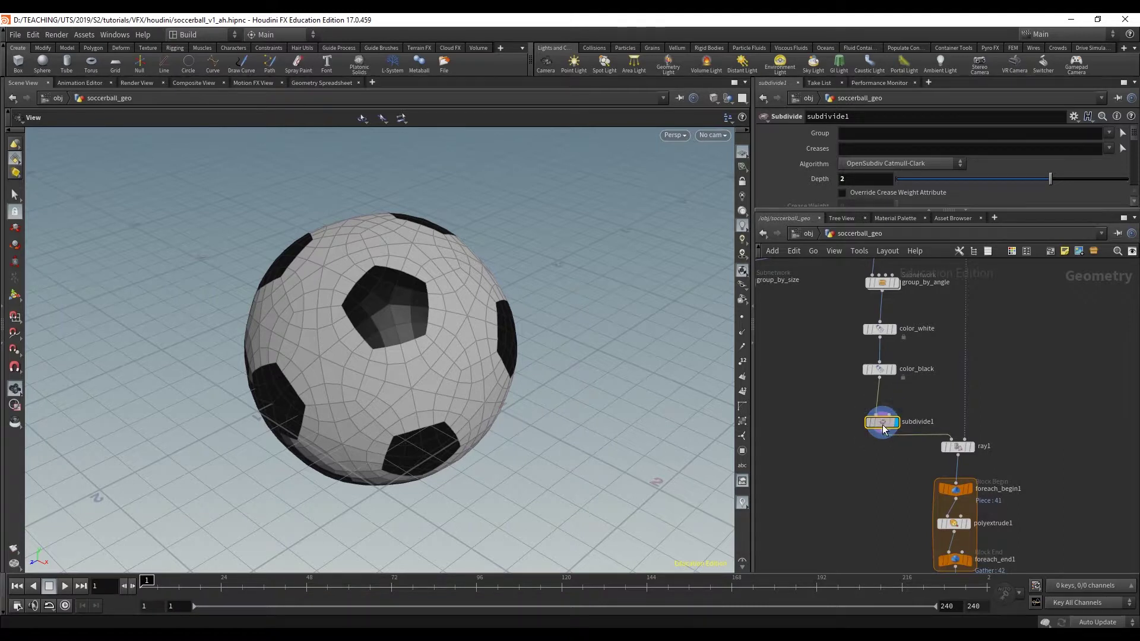
{"action": "left_click_drag", "start_coordinate": [883, 426], "coordinate": [881, 407]}
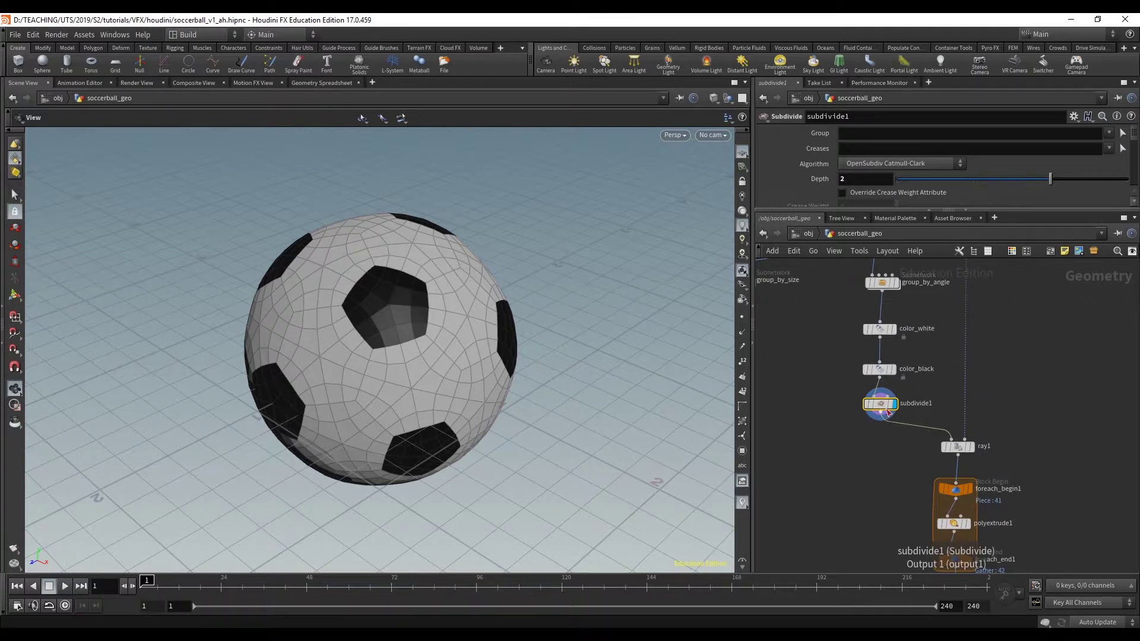
Move subdivide1 together with all its downstream nodes further down the network to leave a gap below color_black
{"action": "left_click_drag", "start_coordinate": [882, 406], "coordinate": [889, 473]}
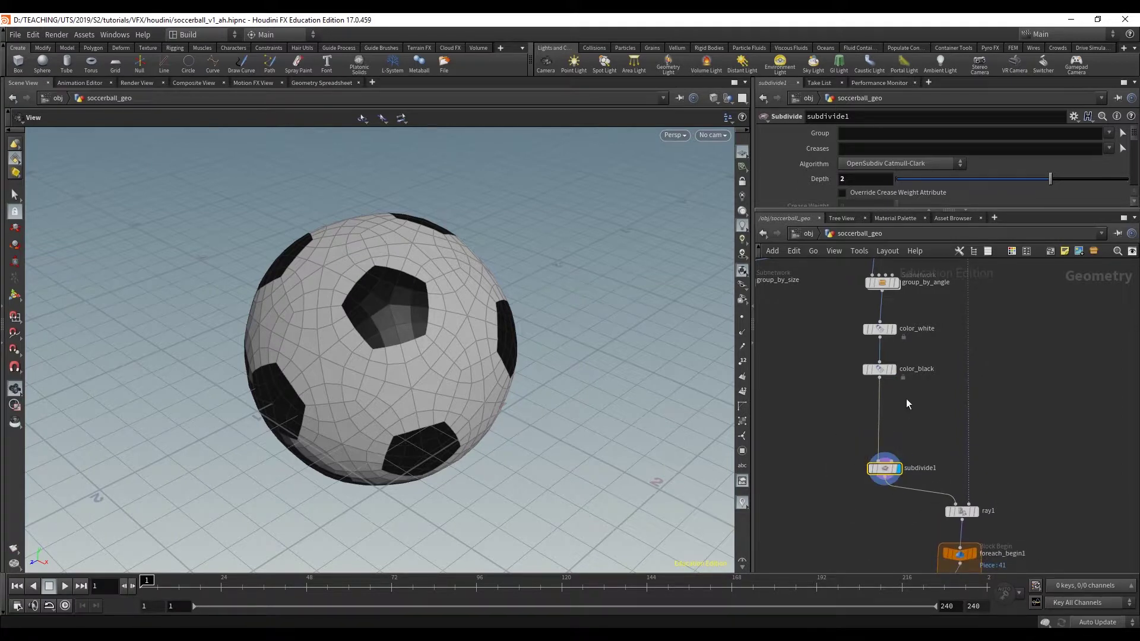
{"action": "middle_click_drag", "start_coordinate": [937, 463], "coordinate": [904, 279]}
{"action": "mouse_move", "coordinate": [859, 314]}
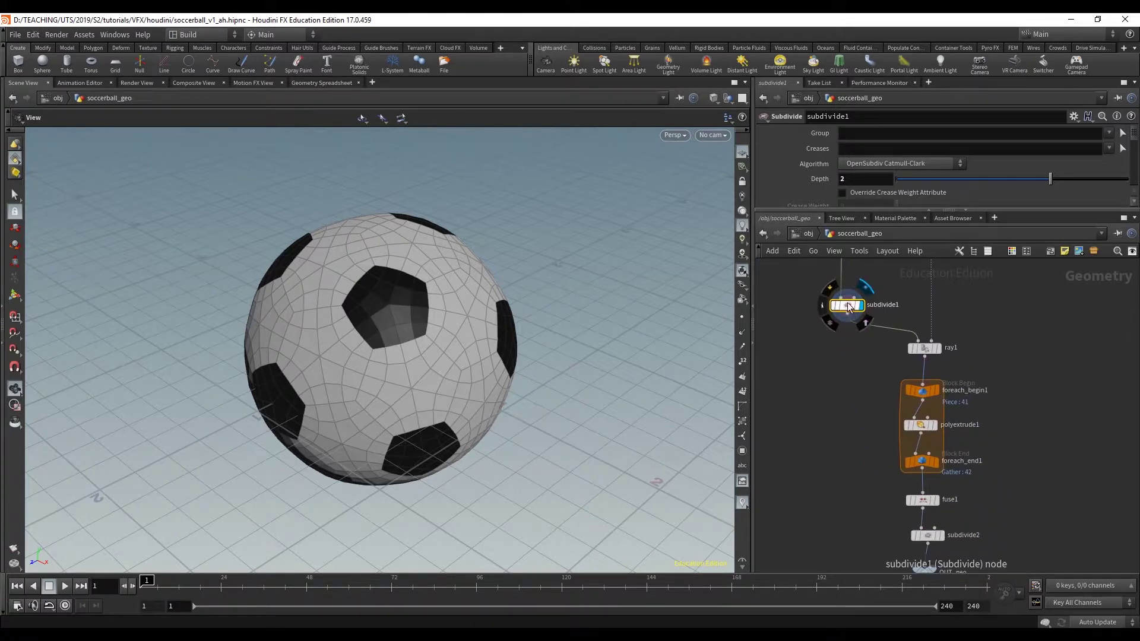
{"action": "scroll", "coordinate": [972, 447], "scroll_direction": "down", "scroll_amount": 3}
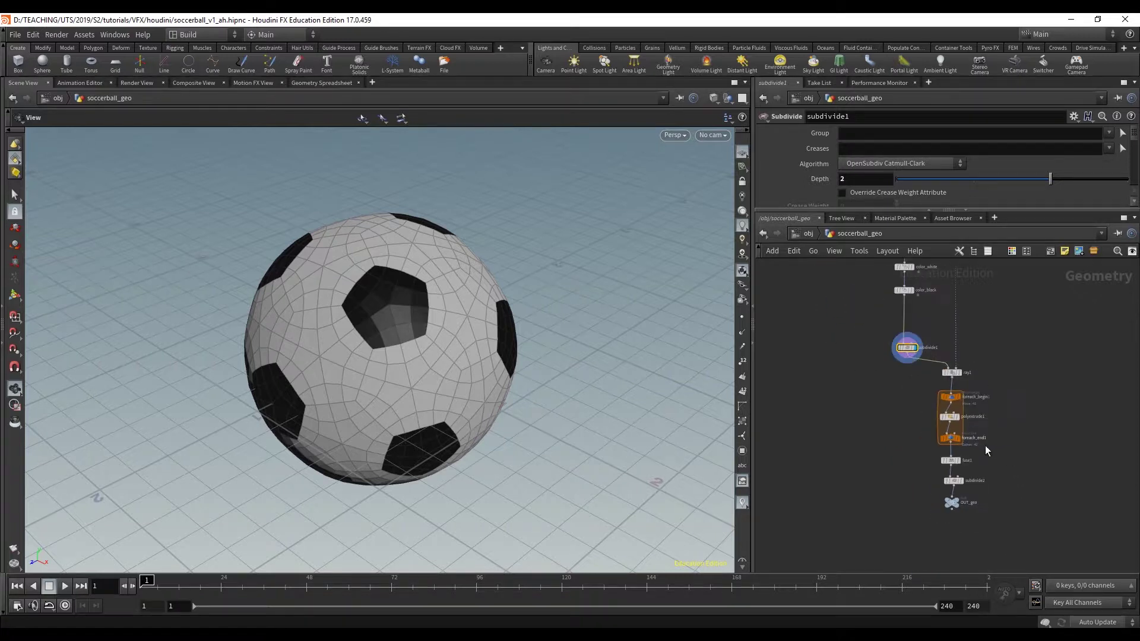
{"action": "left_click_drag", "start_coordinate": [905, 354], "coordinate": [905, 381], "text": "shift"}
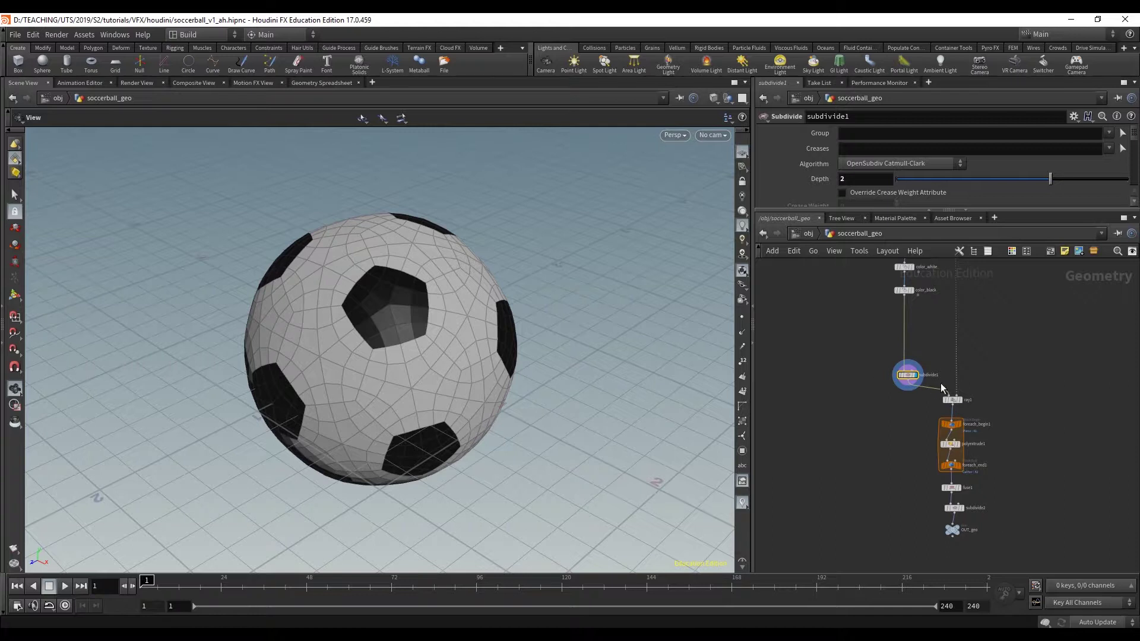
{"action": "scroll", "coordinate": [910, 421], "scroll_direction": "up", "scroll_amount": 5}
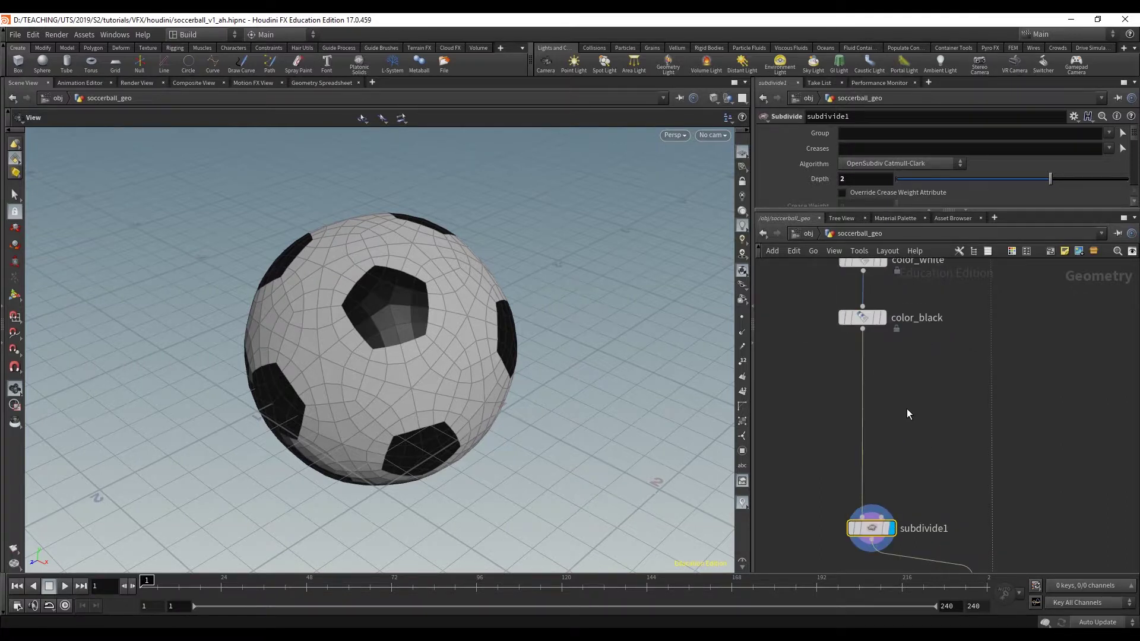
Insert an Attribute Noise node between color_black and subdivide1 and display its result
{"action": "left_click", "coordinate": [875, 395]}
{"action": "left_click", "coordinate": [882, 318]}
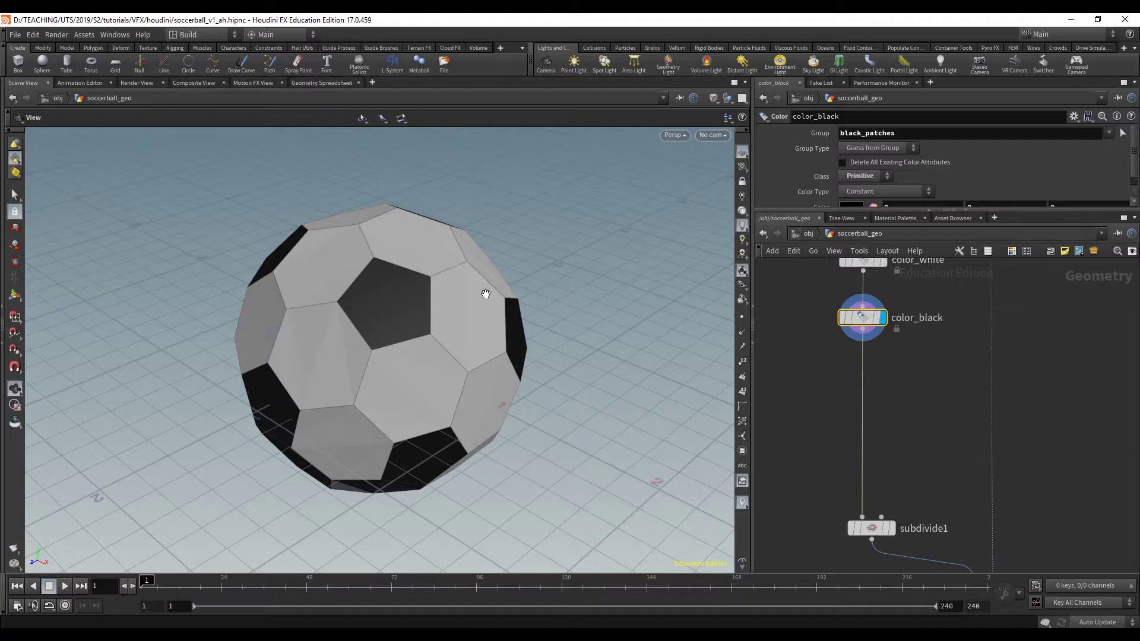
{"action": "key", "text": "Tab"}
{"action": "type", "text": "noise"}
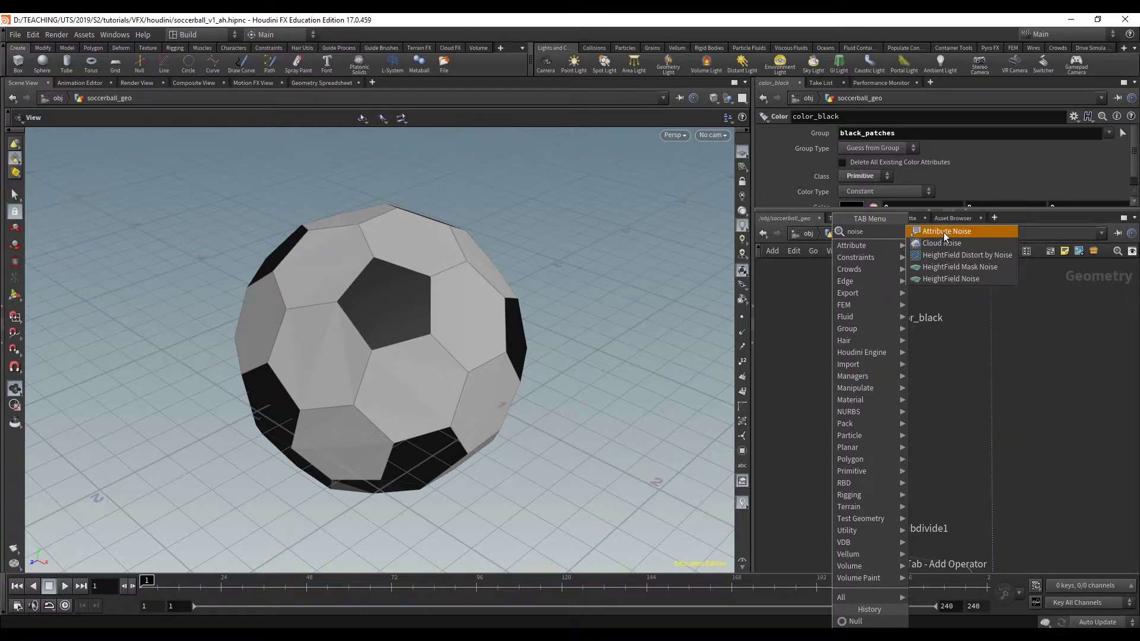
{"action": "left_click", "coordinate": [945, 233]}
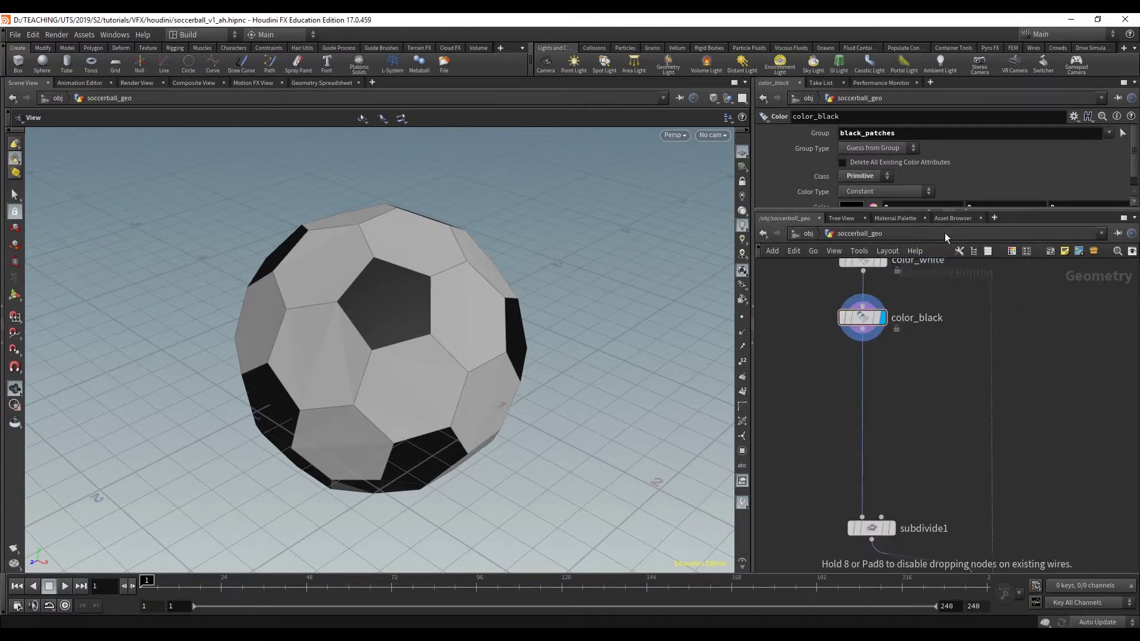
{"action": "left_click", "coordinate": [859, 372]}
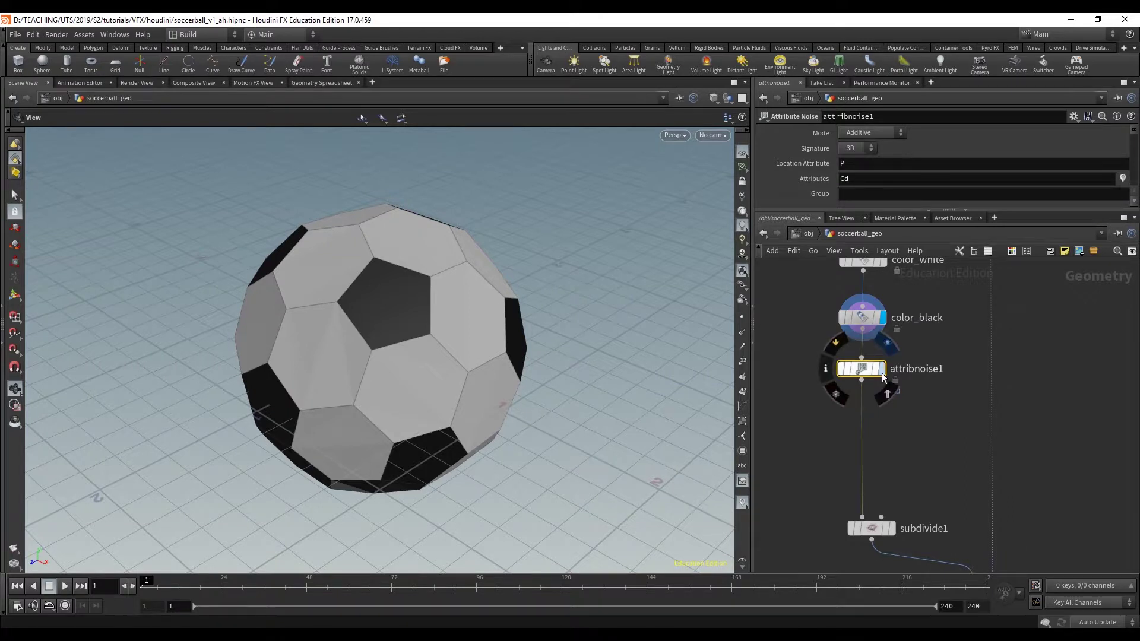
{"action": "left_click", "coordinate": [883, 369]}
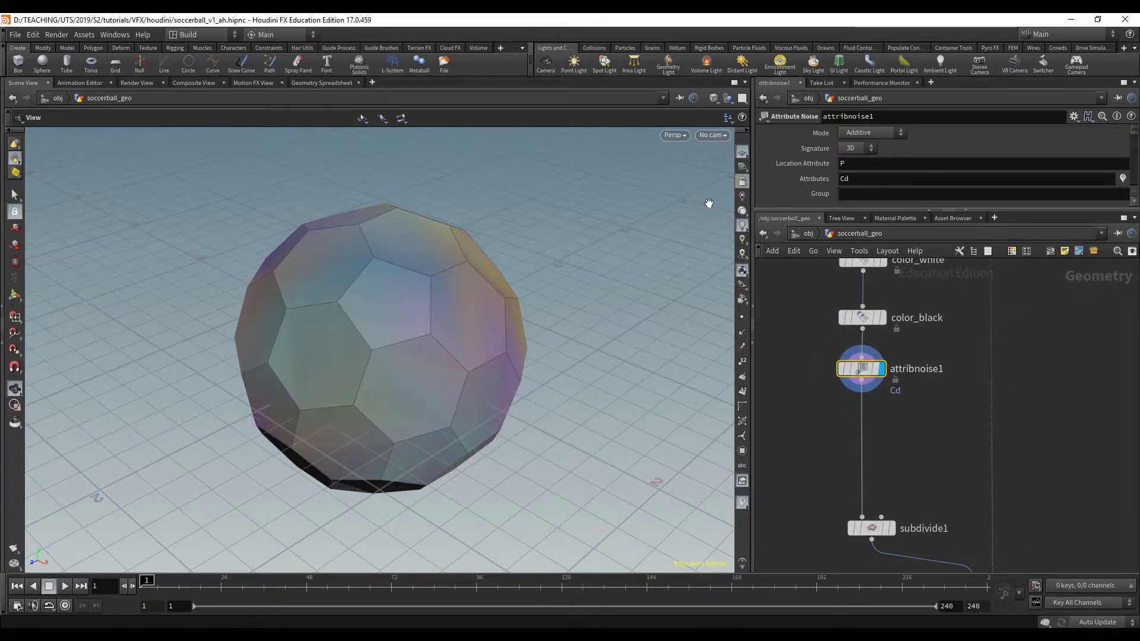
Enlarge the parameter area and examine the Cd noise colours around the ball from several sides
{"action": "left_click_drag", "start_coordinate": [842, 210], "coordinate": [849, 357]}
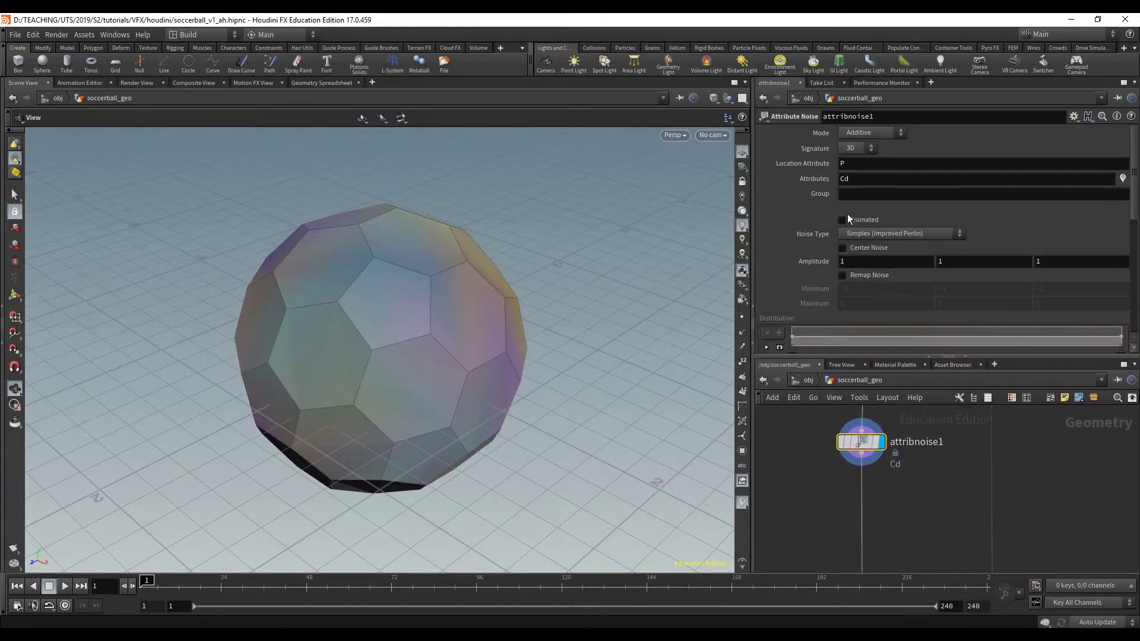
{"action": "left_click", "coordinate": [869, 179]}
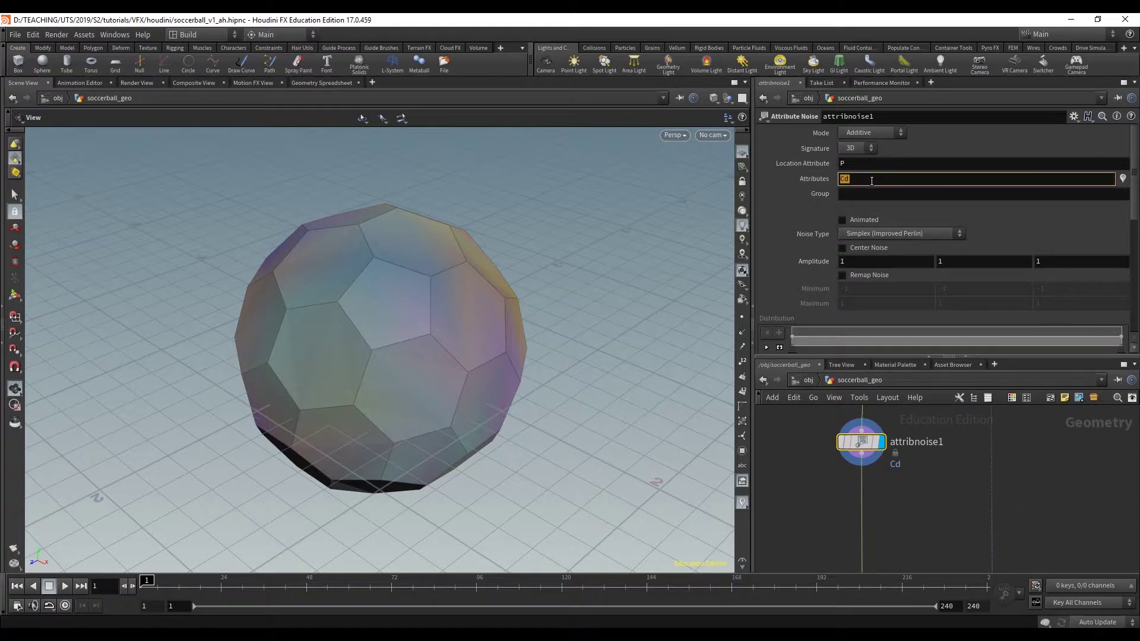
{"action": "left_click_drag", "start_coordinate": [367, 357], "coordinate": [566, 248]}
{"action": "scroll", "coordinate": [566, 248], "scroll_direction": "down", "scroll_amount": 3}
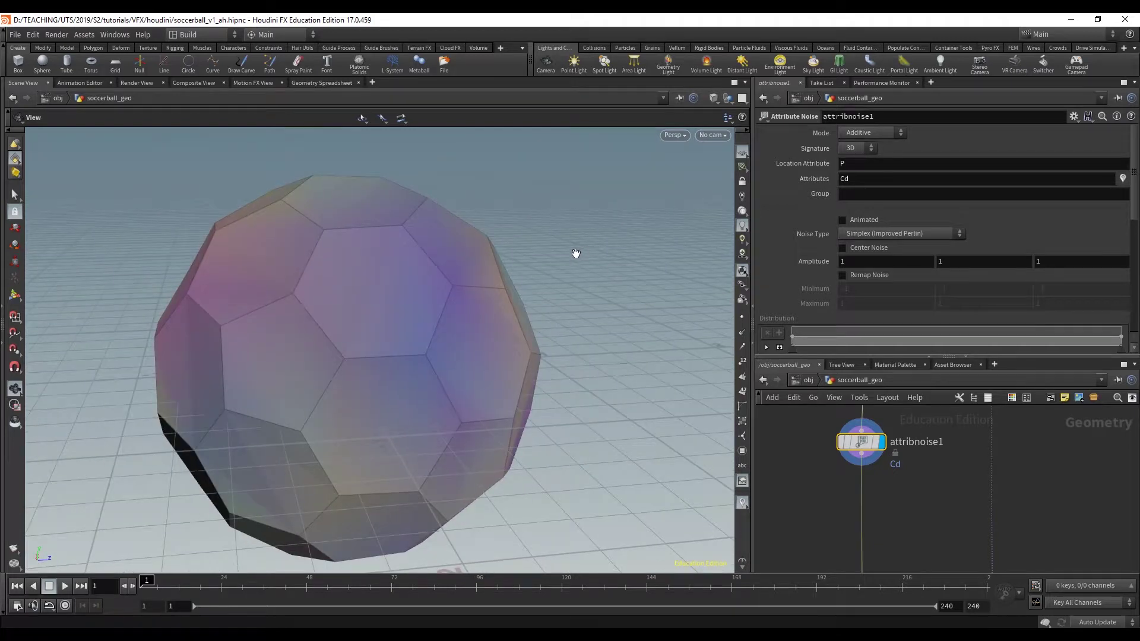
{"action": "key", "text": "h"}
{"action": "left_click_drag", "start_coordinate": [355, 353], "coordinate": [261, 320]}
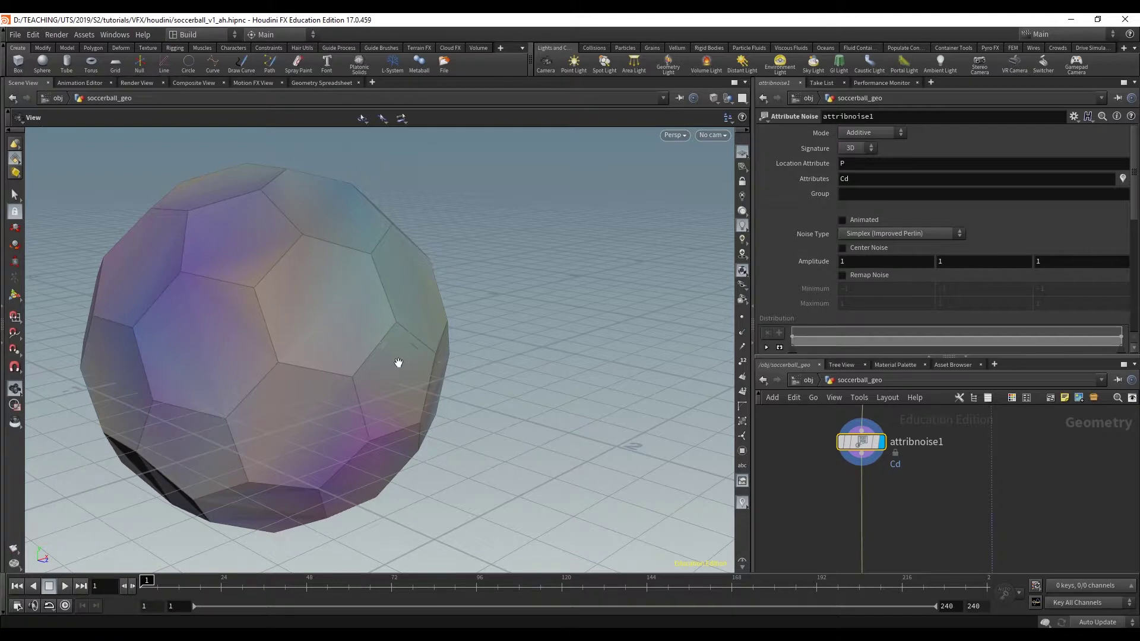
{"action": "left_click_drag", "start_coordinate": [463, 294], "coordinate": [422, 297]}
Set all three amplitude components of the attribute noise to 10
{"action": "left_click", "coordinate": [842, 262]}
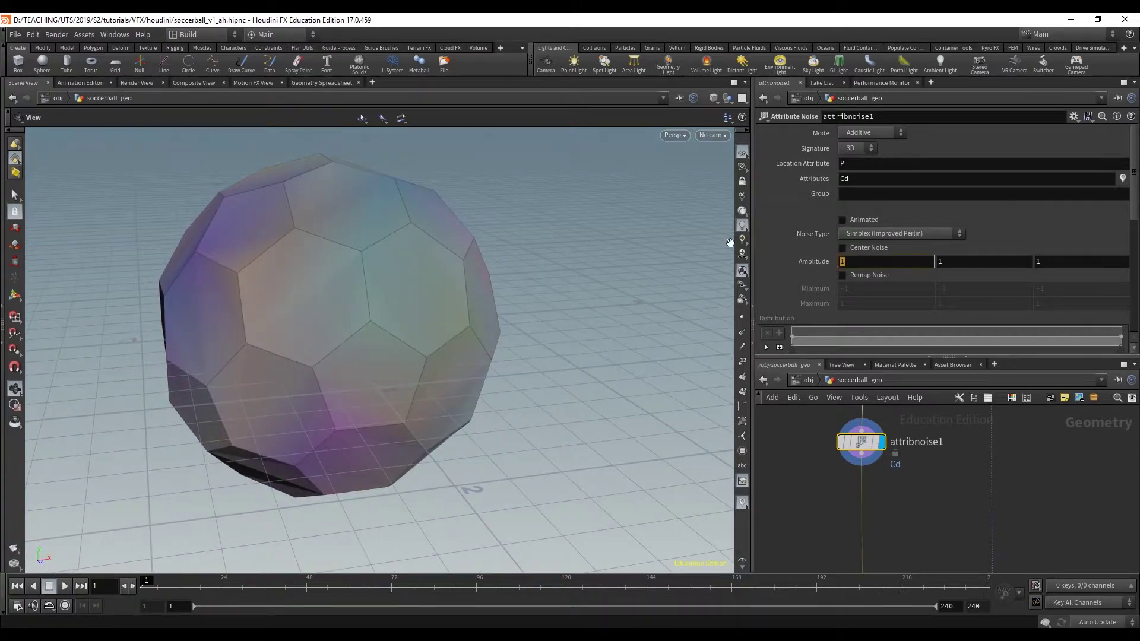
{"action": "type", "text": "0"}
{"action": "key", "text": "Tab"}
{"action": "type", "text": "10"}
{"action": "key", "text": "Tab"}
{"action": "type", "text": "10"}
{"action": "key", "text": "Return"}
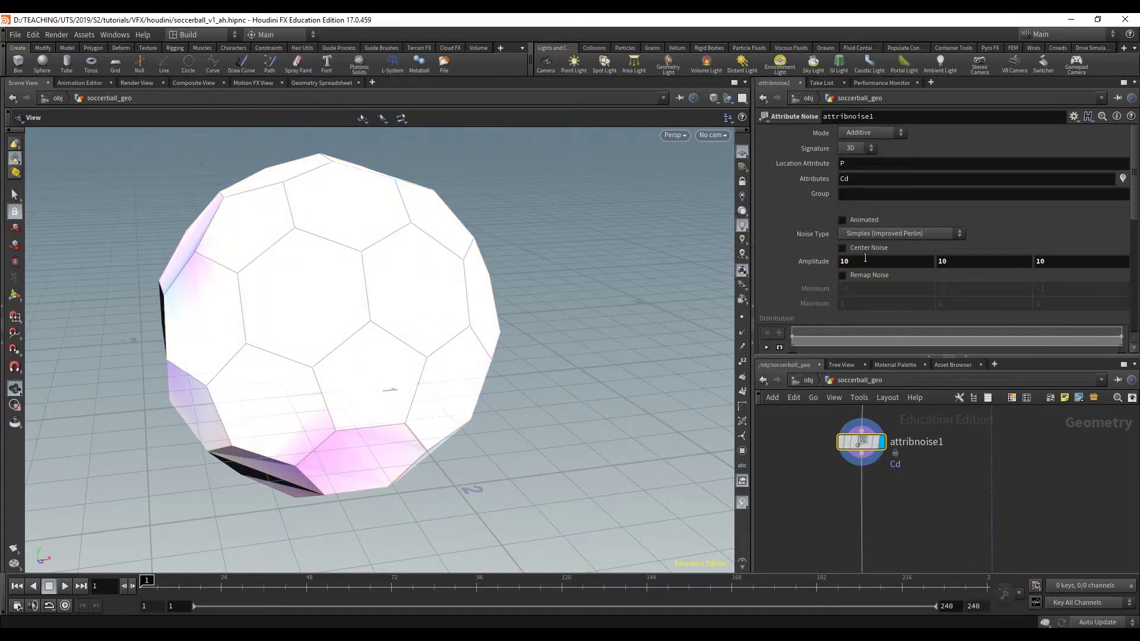
Set all three amplitude components of the attribute noise to 2
{"action": "left_click_drag", "start_coordinate": [525, 380], "coordinate": [419, 356]}
{"action": "left_click", "coordinate": [893, 263]}
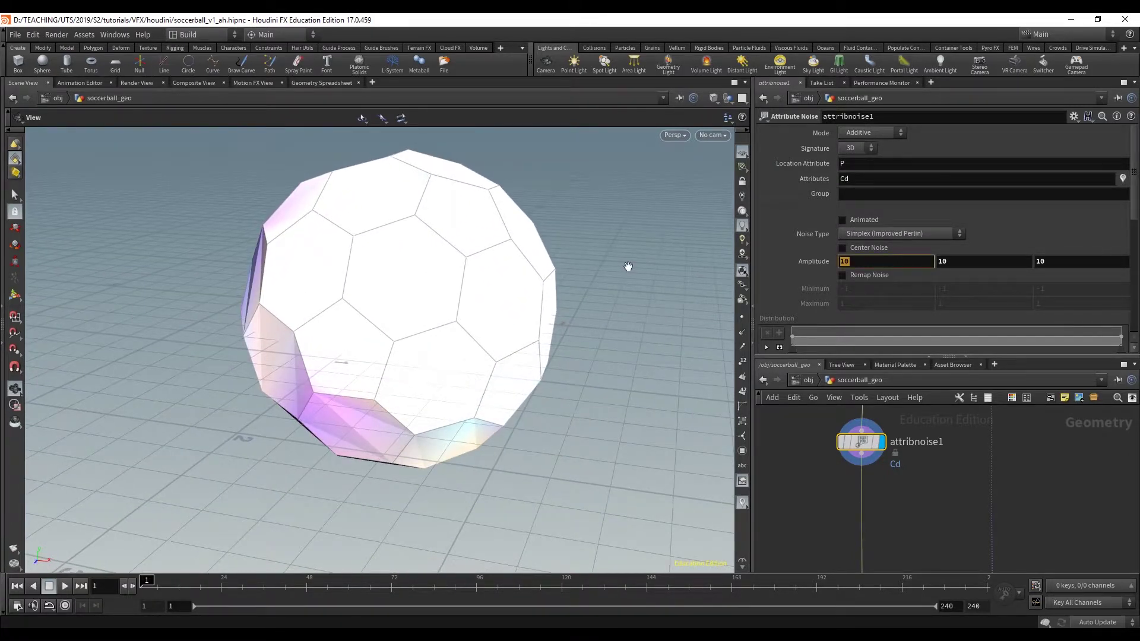
{"action": "type", "text": "2"}
{"action": "key", "text": "Tab"}
{"action": "type", "text": "2"}
{"action": "key", "text": "Tab"}
{"action": "type", "text": "2"}
{"action": "key", "text": "Tab"}
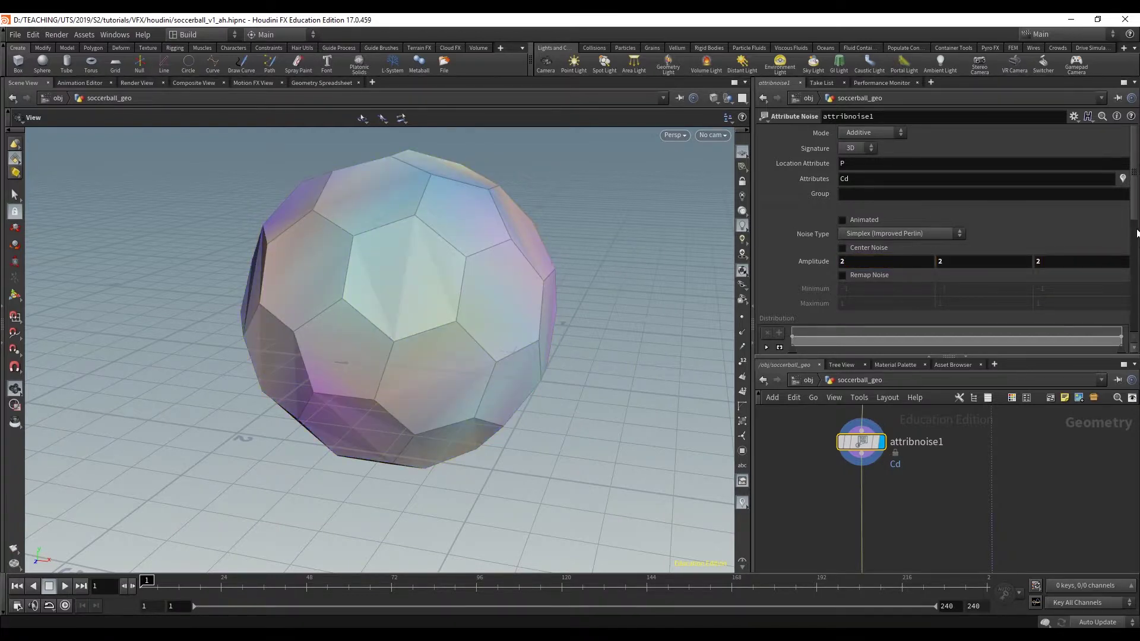
Try noise element sizes of 0.1, 5.27 and 0.13, comparing the colours around the ball
{"action": "scroll", "coordinate": [834, 274], "scroll_direction": "down", "scroll_amount": 6}
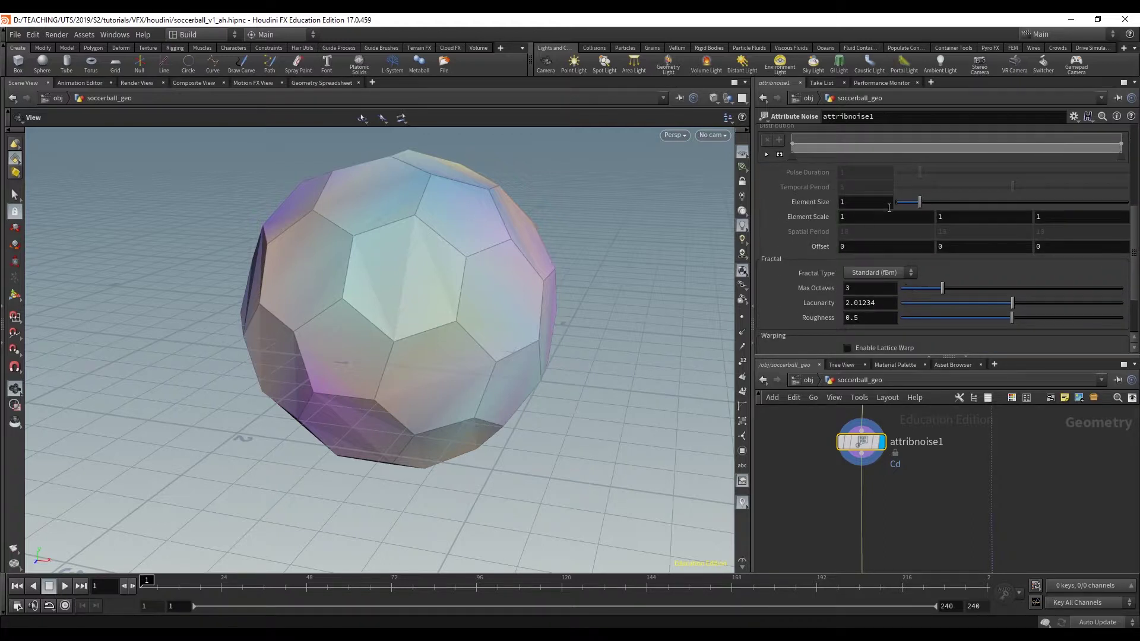
{"action": "left_click_drag", "start_coordinate": [921, 201], "coordinate": [899, 206]}
{"action": "left_click_drag", "start_coordinate": [458, 275], "coordinate": [505, 297]}
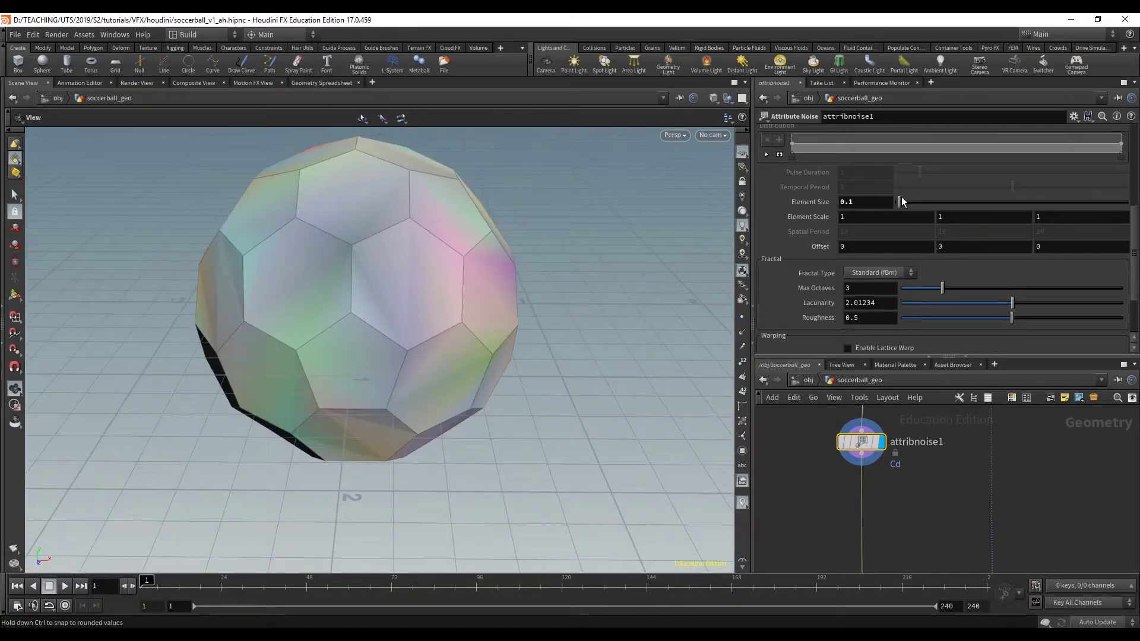
{"action": "left_click_drag", "start_coordinate": [900, 204], "coordinate": [1019, 202]}
{"action": "left_click_drag", "start_coordinate": [420, 275], "coordinate": [203, 280]}
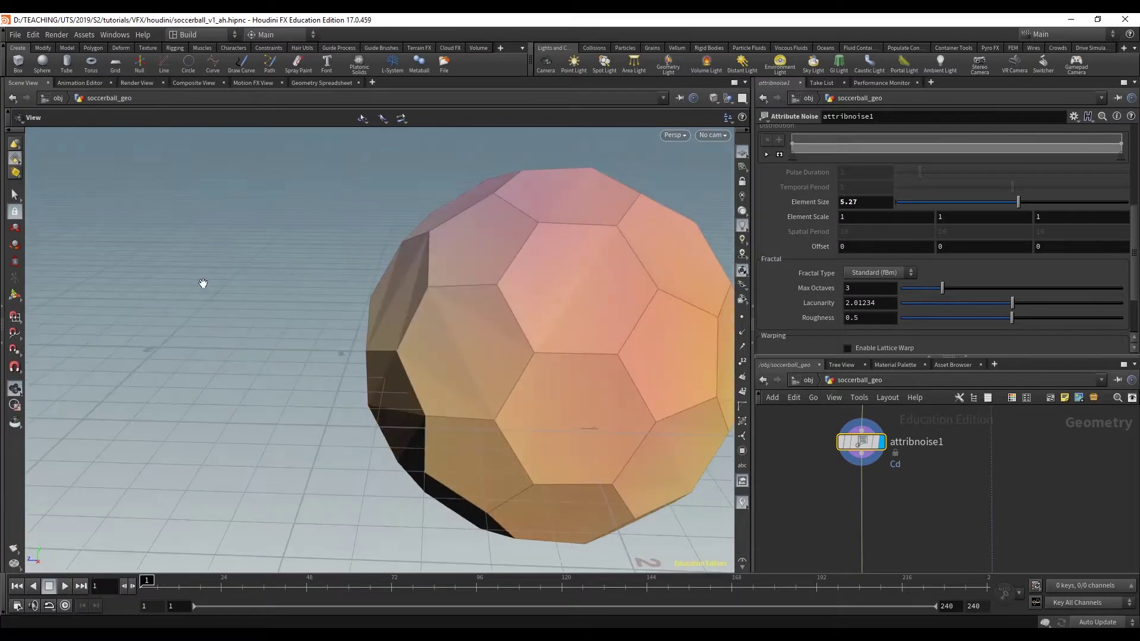
{"action": "left_click_drag", "start_coordinate": [451, 332], "coordinate": [368, 351]}
{"action": "left_click_drag", "start_coordinate": [992, 206], "coordinate": [899, 205]}
{"action": "left_click_drag", "start_coordinate": [487, 279], "coordinate": [689, 297]}
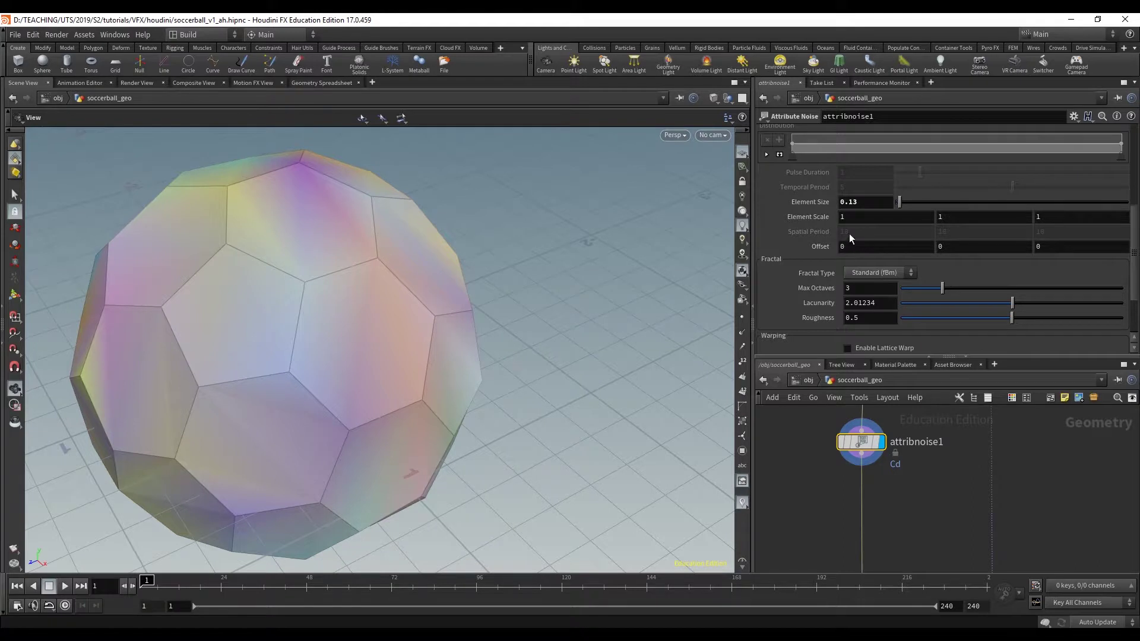
Set the noise element size back to 1 and all three amplitude components to 1
{"action": "double_click", "coordinate": [866, 201]}
{"action": "type", "text": "1"}
{"action": "key", "text": "Tab"}
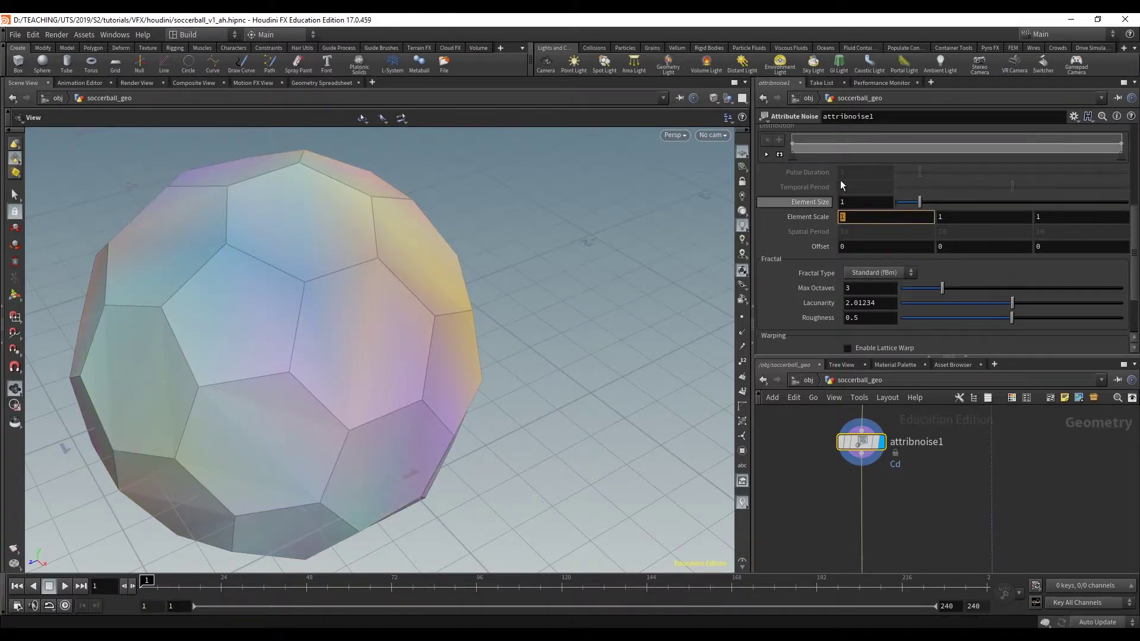
{"action": "scroll", "coordinate": [840, 180], "scroll_direction": "up", "scroll_amount": 5}
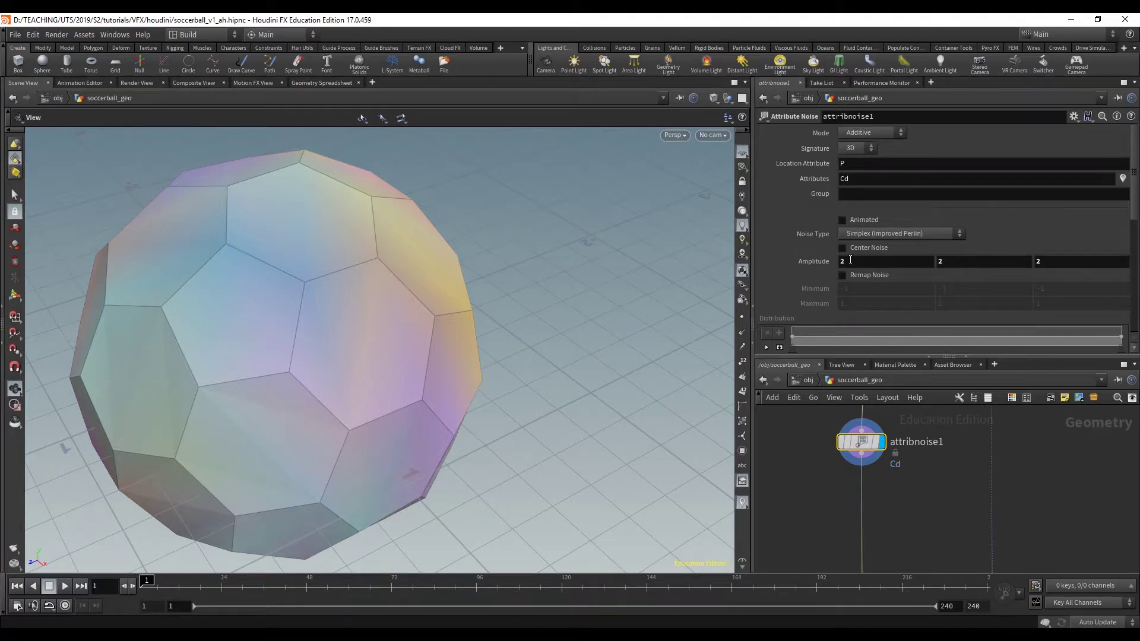
{"action": "double_click", "coordinate": [850, 260]}
{"action": "type", "text": "1"}
{"action": "key", "text": "Tab"}
{"action": "type", "text": "1"}
{"action": "key", "text": "Tab"}
{"action": "type", "text": "1"}
{"action": "key", "text": "Return"}
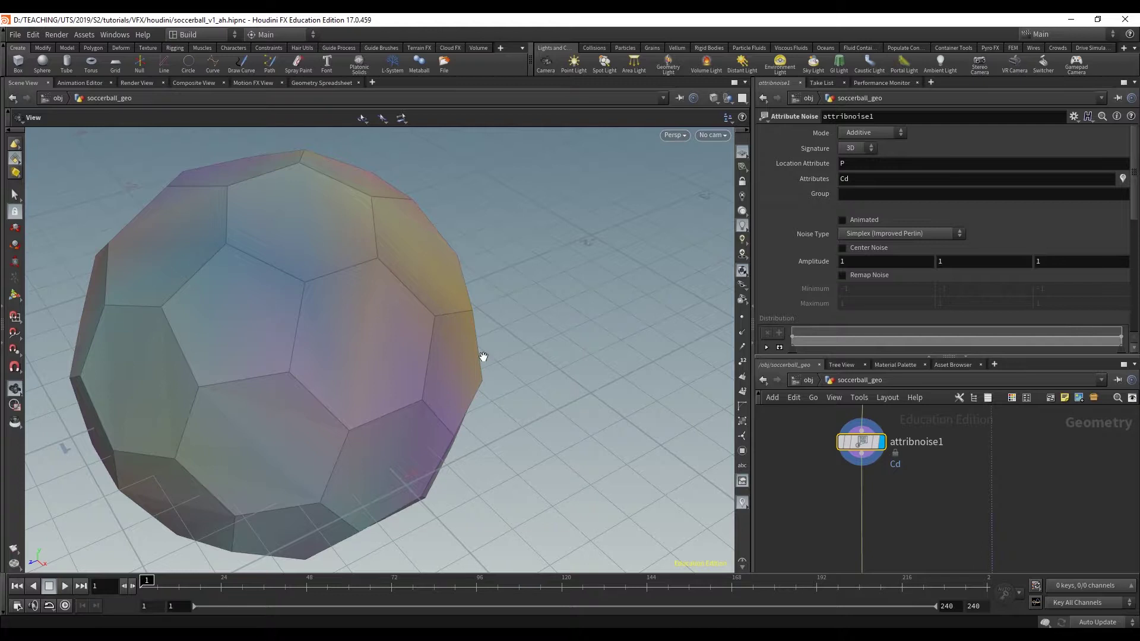
Apply the attribute noise to P instead of Cd and examine the deformed ball from several sides
{"action": "left_click_drag", "start_coordinate": [482, 362], "coordinate": [534, 318]}
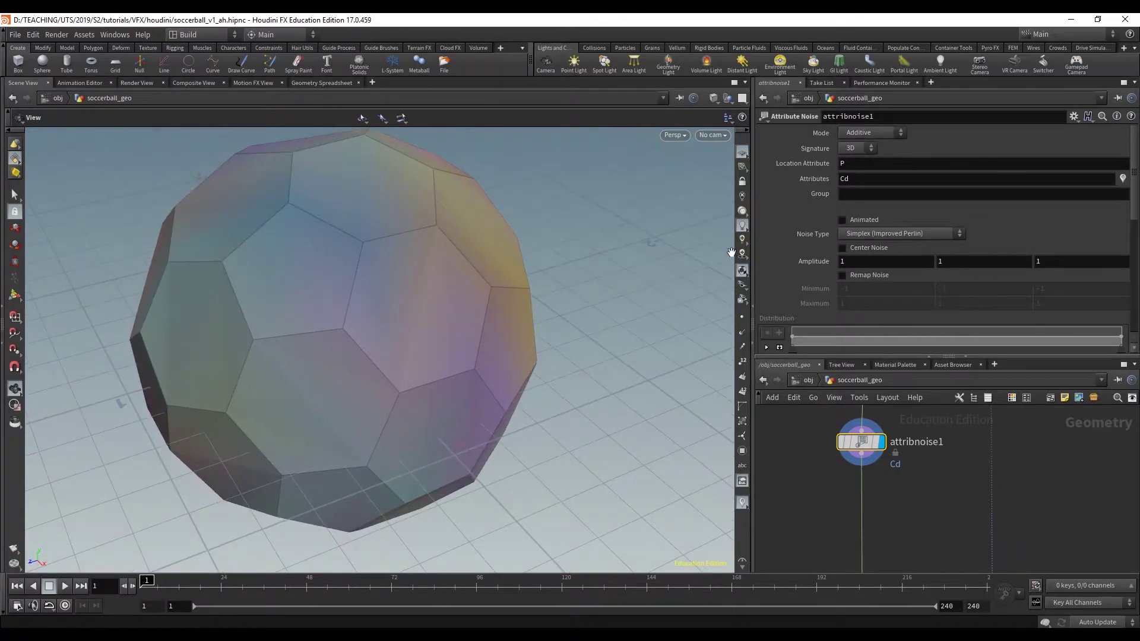
{"action": "double_click", "coordinate": [836, 178]}
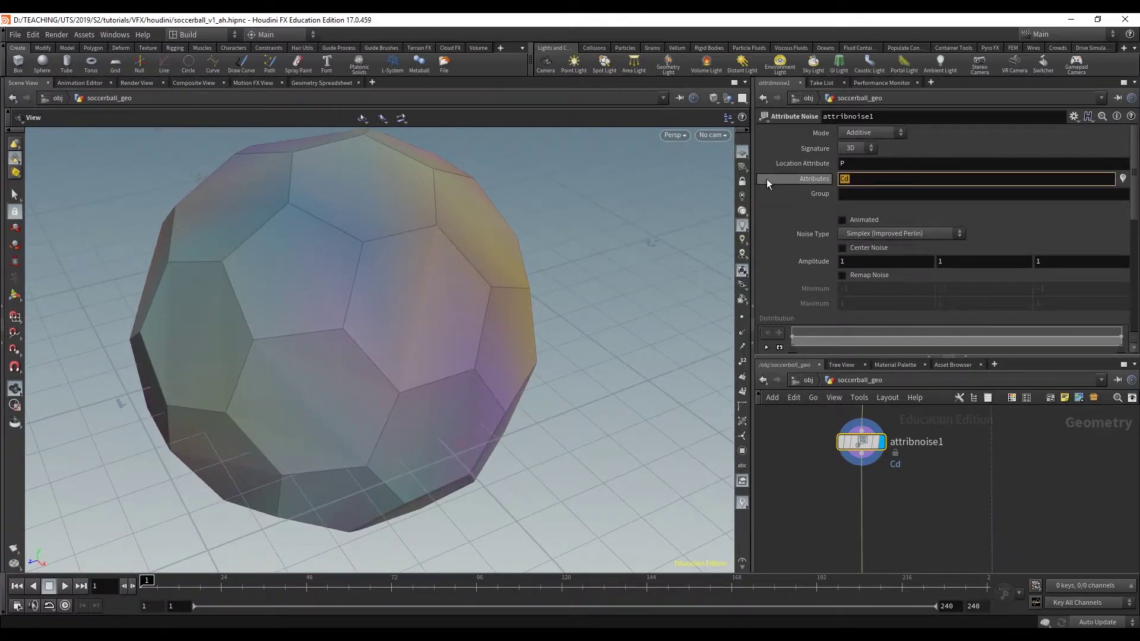
{"action": "type", "text": "P"}
{"action": "key", "text": "Return"}
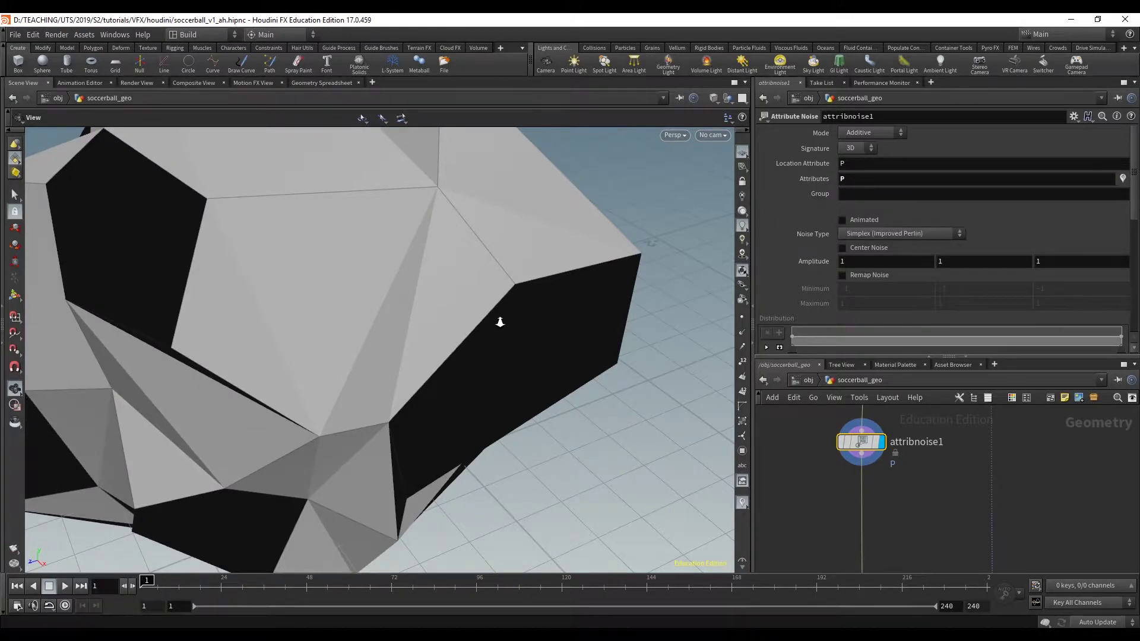
{"action": "scroll", "coordinate": [500, 322], "scroll_direction": "down", "scroll_amount": 5}
{"action": "left_click_drag", "start_coordinate": [433, 279], "coordinate": [568, 254]}
{"action": "left_click_drag", "start_coordinate": [418, 314], "coordinate": [511, 317]}
Enable Center Noise and adjust the amplitude of all three components to 0.4, checking the ball's shape
{"action": "mouse_move", "coordinate": [814, 264]}
{"action": "middle_mouse_down"}
{"action": "mouse_move", "coordinate": [861, 262]}
{"action": "mouse_move", "coordinate": [812, 263]}
{"action": "middle_mouse_up"}
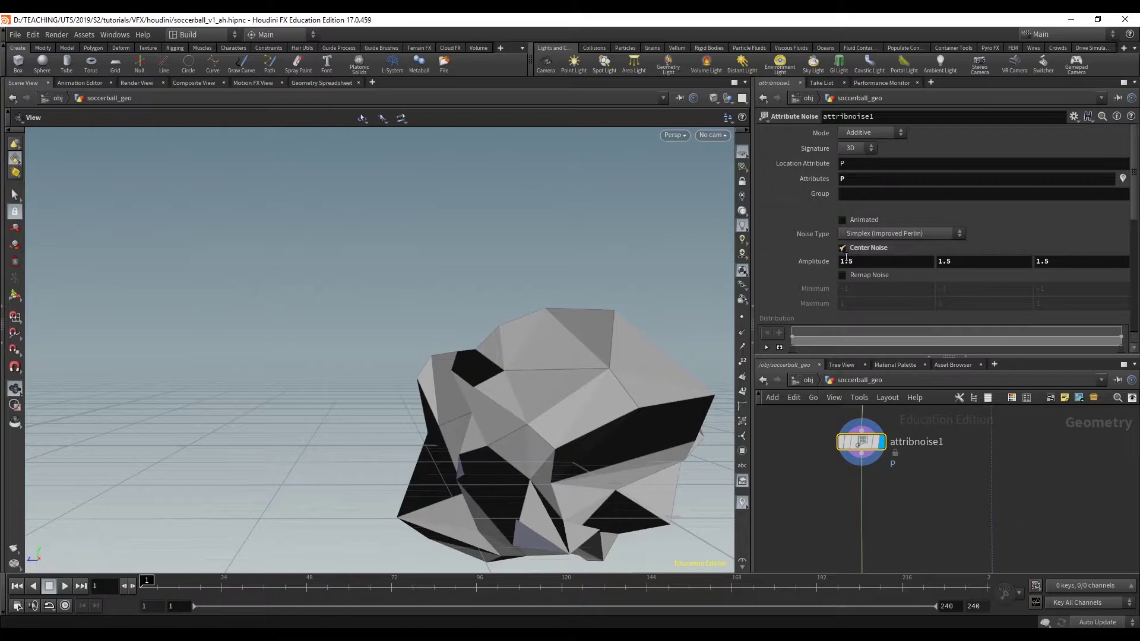
{"action": "left_click_drag", "start_coordinate": [496, 401], "coordinate": [475, 332]}
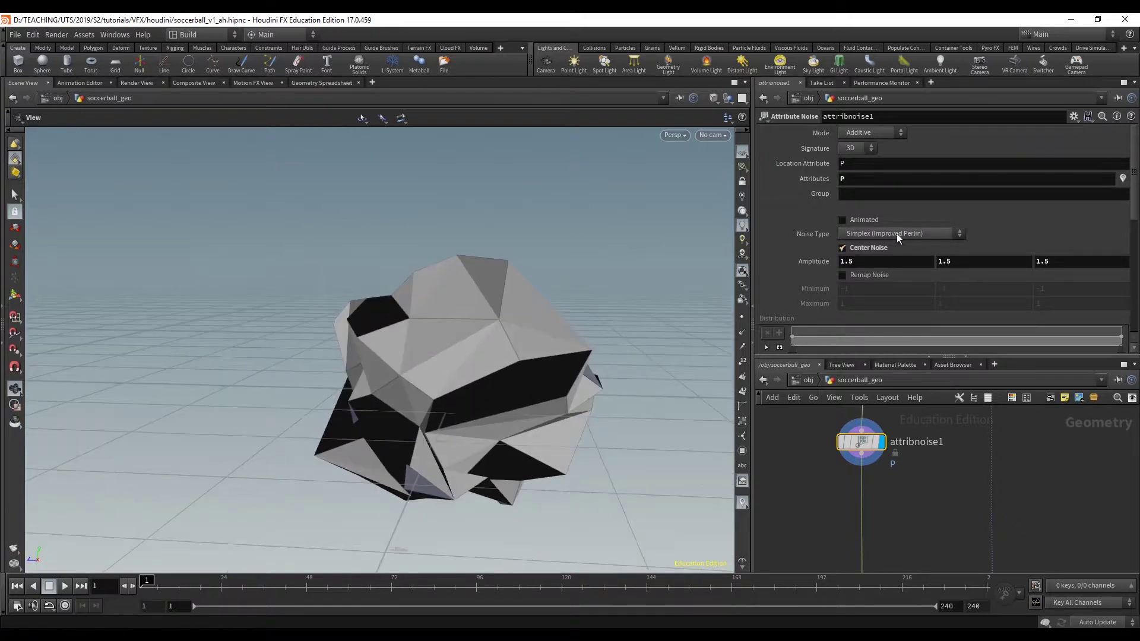
{"action": "middle_click_drag", "start_coordinate": [794, 261], "coordinate": [771, 252]}
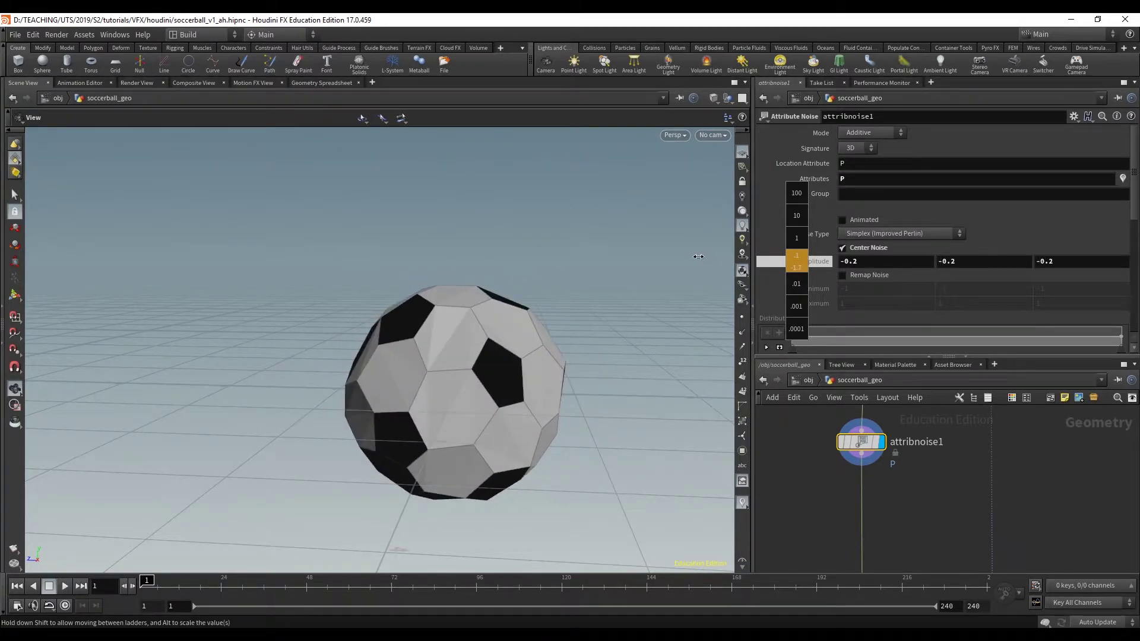
{"action": "middle_click_drag", "start_coordinate": [698, 256], "coordinate": [730, 257]}
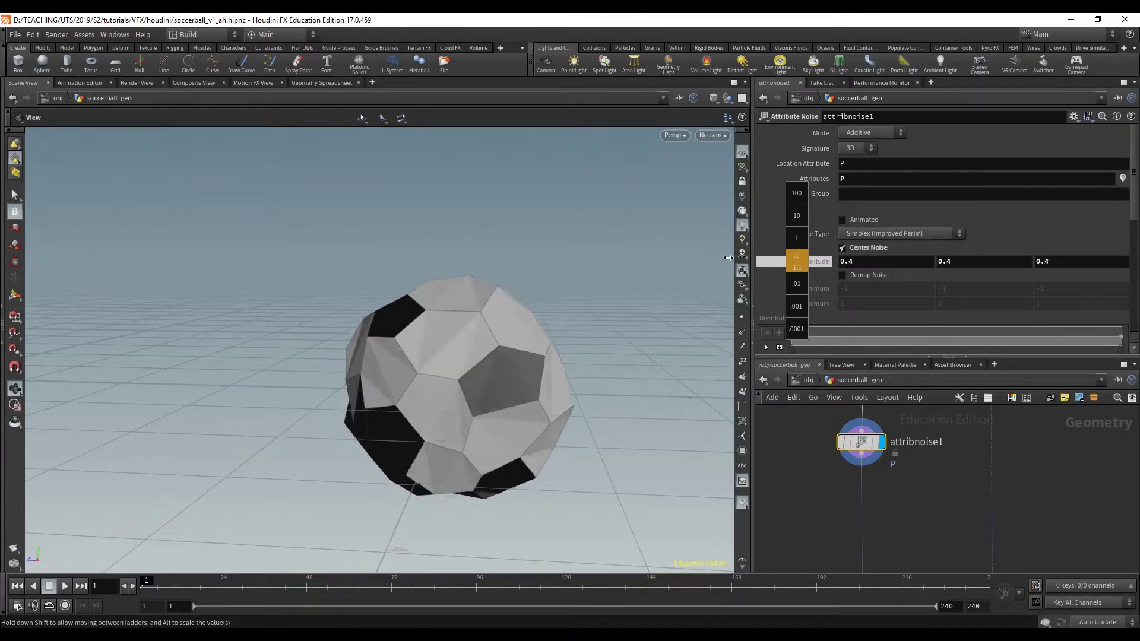
{"action": "middle_click_drag", "start_coordinate": [718, 259], "coordinate": [651, 295]}
{"action": "left_click_drag", "start_coordinate": [526, 285], "coordinate": [570, 284]}
{"action": "middle_click_drag", "start_coordinate": [821, 261], "coordinate": [873, 261]}
{"action": "left_click_drag", "start_coordinate": [545, 280], "coordinate": [368, 386]}
{"action": "middle_click_drag", "start_coordinate": [368, 386], "coordinate": [300, 390]}
{"action": "left_click_drag", "start_coordinate": [300, 390], "coordinate": [329, 362]}
{"action": "left_click_drag", "start_coordinate": [535, 297], "coordinate": [356, 260]}
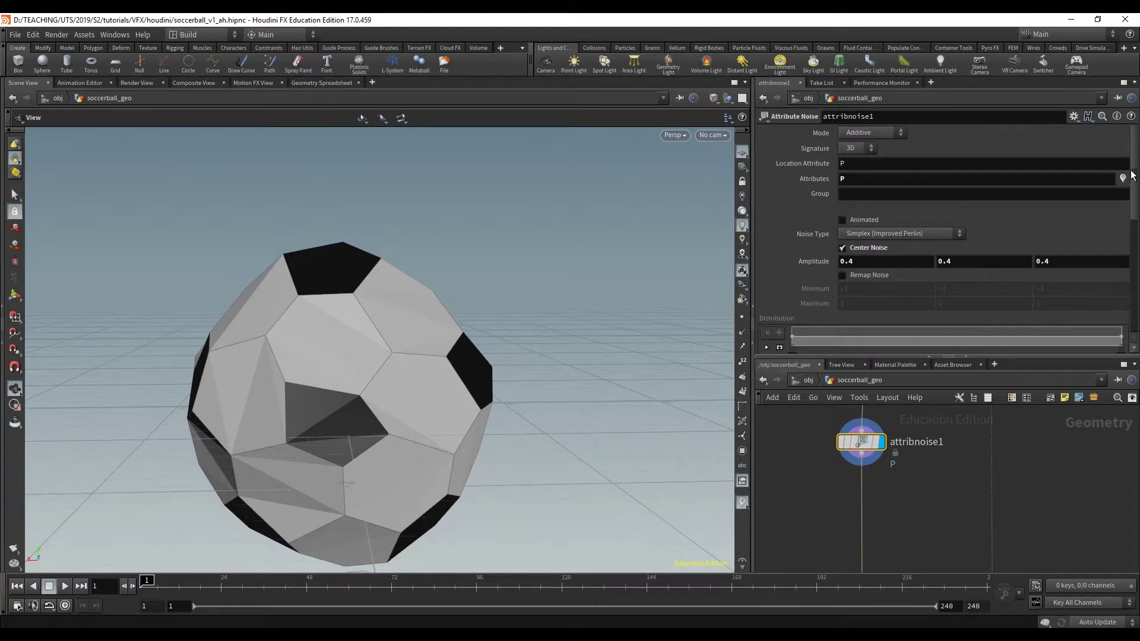
Hide the reference grid to get an unobstructed view of the deformed ball
{"action": "scroll", "coordinate": [1132, 174], "scroll_direction": "down", "scroll_amount": 3}
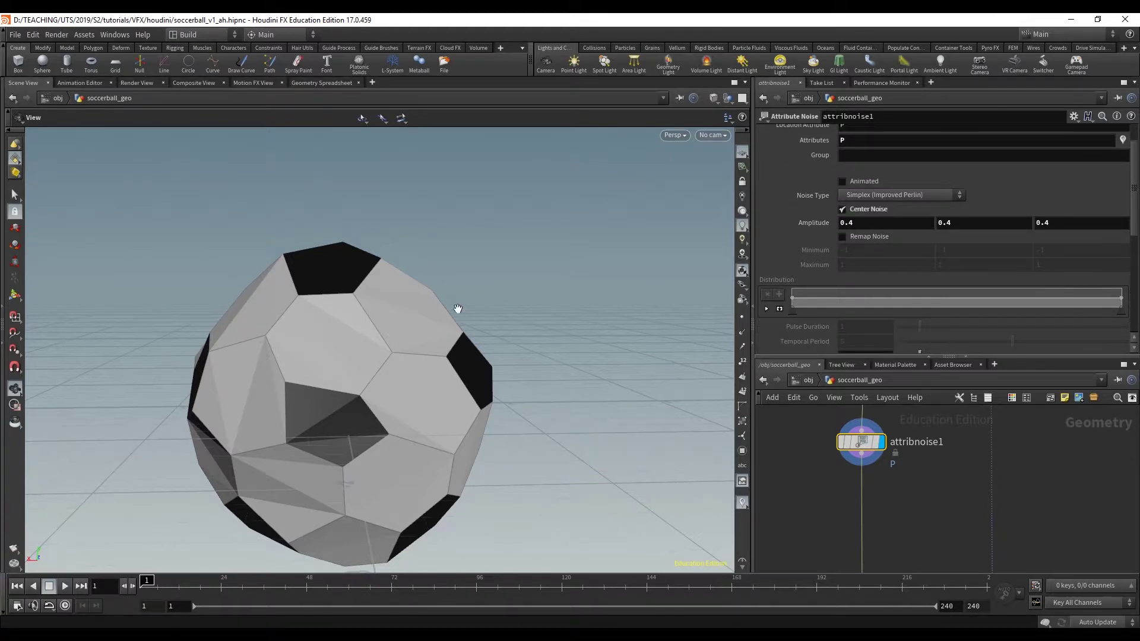
{"action": "left_click_drag", "start_coordinate": [458, 308], "coordinate": [366, 334]}
{"action": "left_click_drag", "start_coordinate": [465, 428], "coordinate": [529, 371]}
{"action": "left_click", "coordinate": [741, 156]}
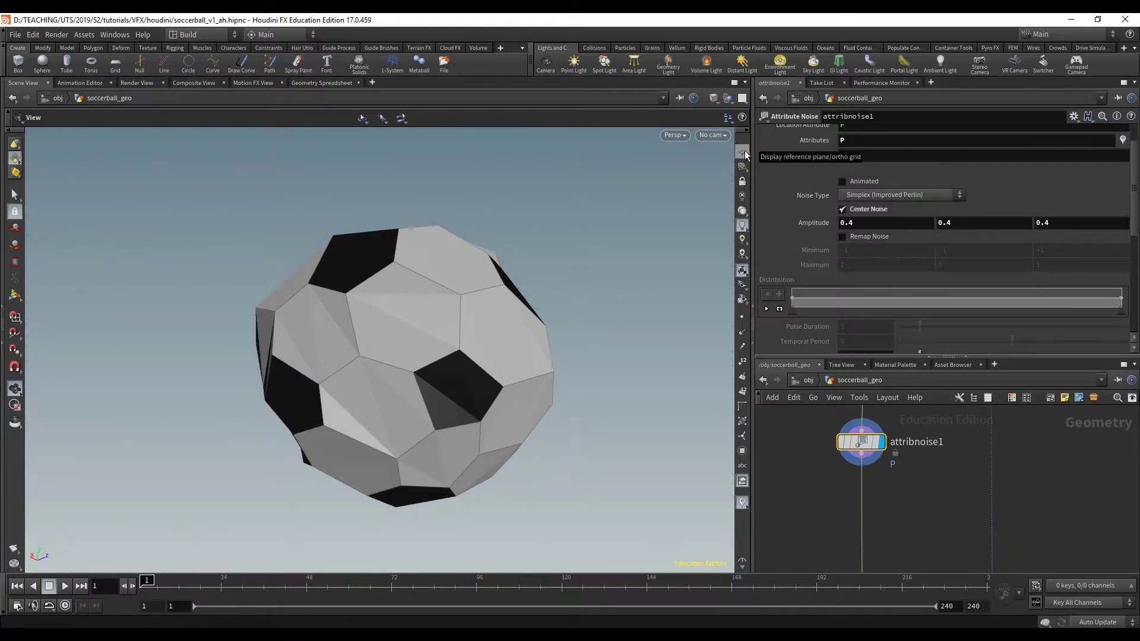
{"action": "left_click_drag", "start_coordinate": [492, 297], "coordinate": [649, 300]}
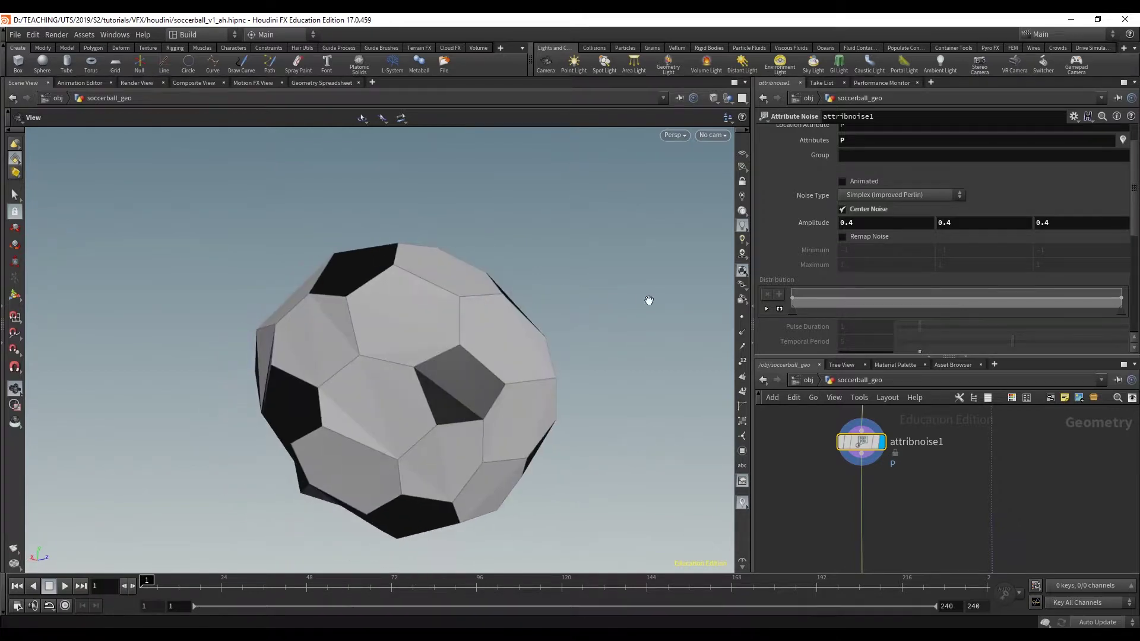
Reduce the noise element size to 0.31 and inspect the finer deformation up close
{"action": "scroll", "coordinate": [912, 231], "scroll_direction": "down", "scroll_amount": 5}
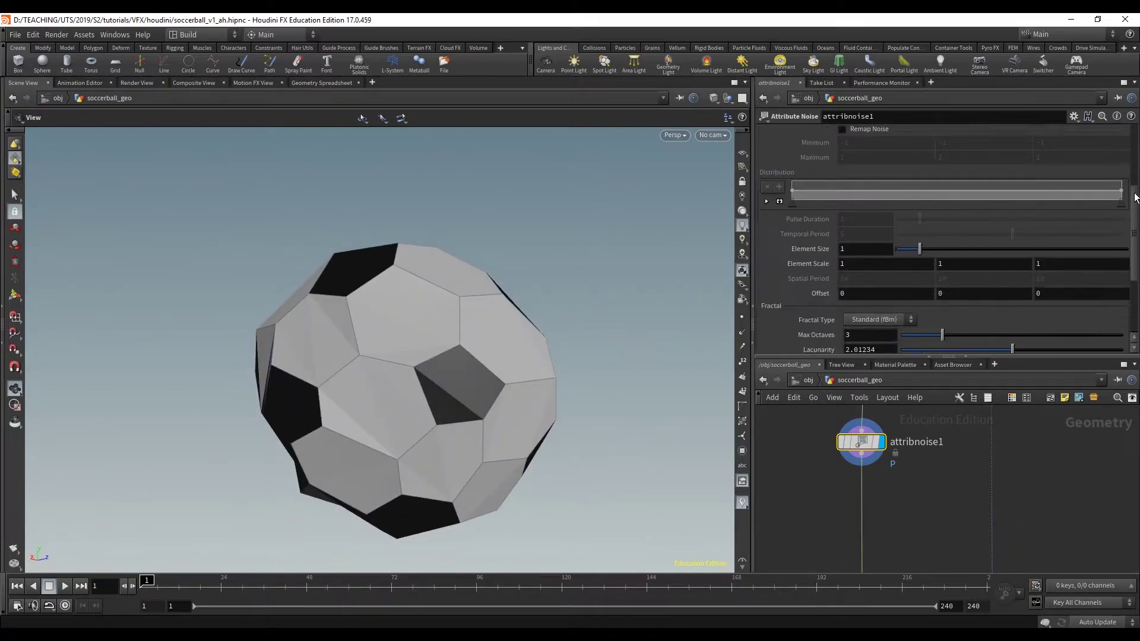
{"action": "left_click_drag", "start_coordinate": [921, 227], "coordinate": [903, 234]}
{"action": "left_click_drag", "start_coordinate": [345, 361], "coordinate": [386, 323]}
{"action": "left_click_drag", "start_coordinate": [415, 272], "coordinate": [531, 342]}
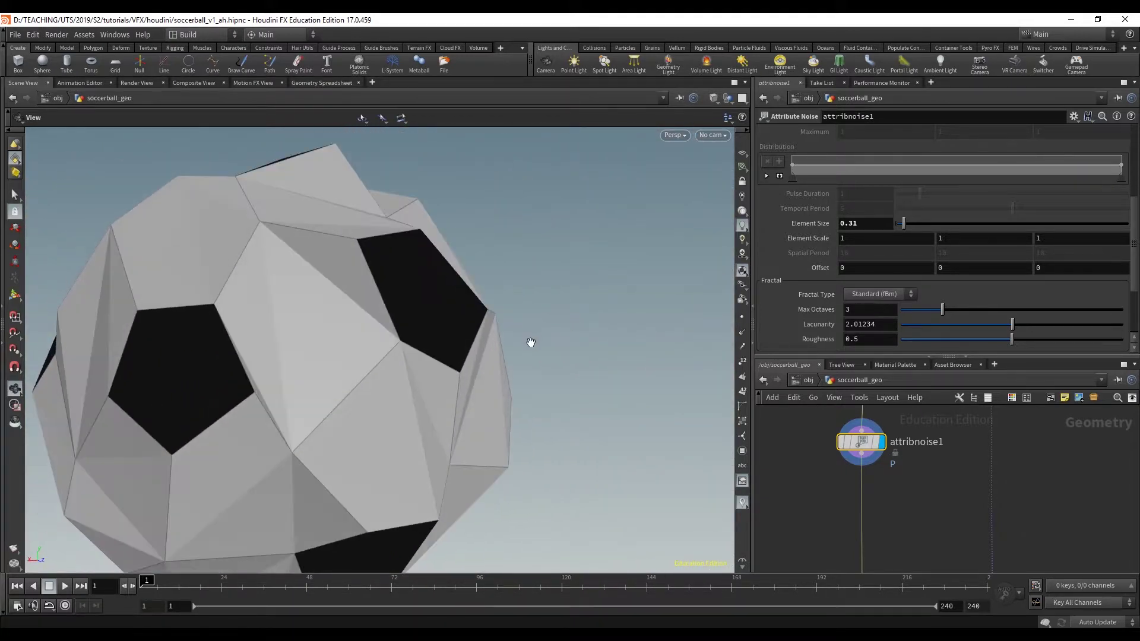
Display subdivide1, open its parameters, enlarge the network area and reposition the node beneath attribnoise1
{"action": "scroll", "coordinate": [983, 469], "scroll_direction": "down", "scroll_amount": 2}
{"action": "middle_click_drag", "start_coordinate": [982, 505], "coordinate": [979, 388]}
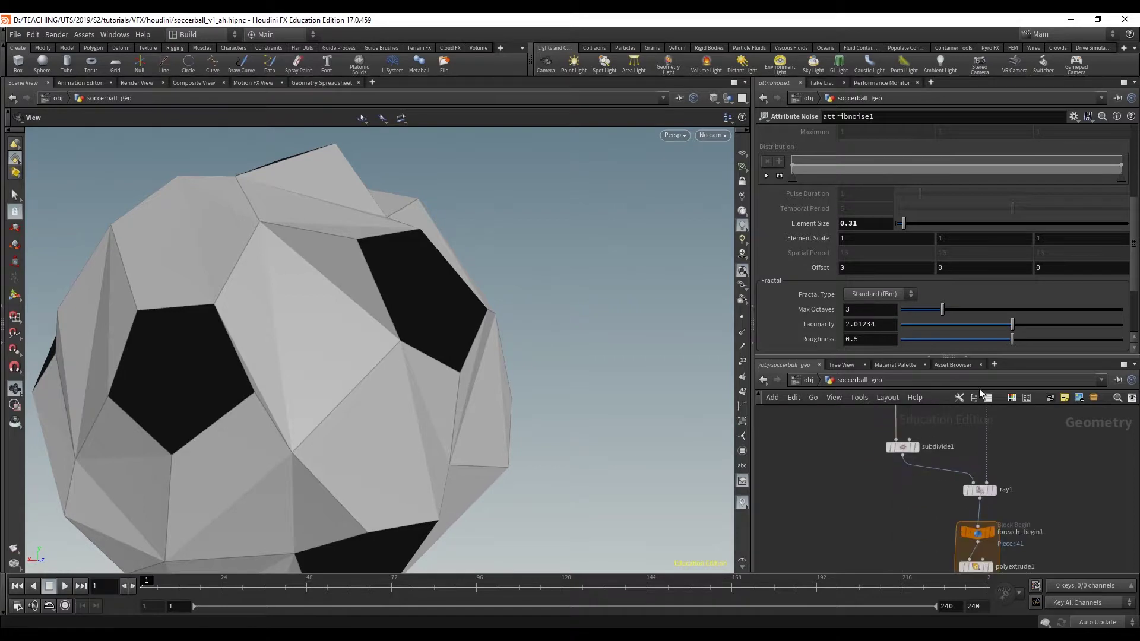
{"action": "scroll", "coordinate": [939, 450], "scroll_direction": "up", "scroll_amount": 3}
{"action": "mouse_move", "coordinate": [873, 449]}
{"action": "left_click", "coordinate": [898, 417]}
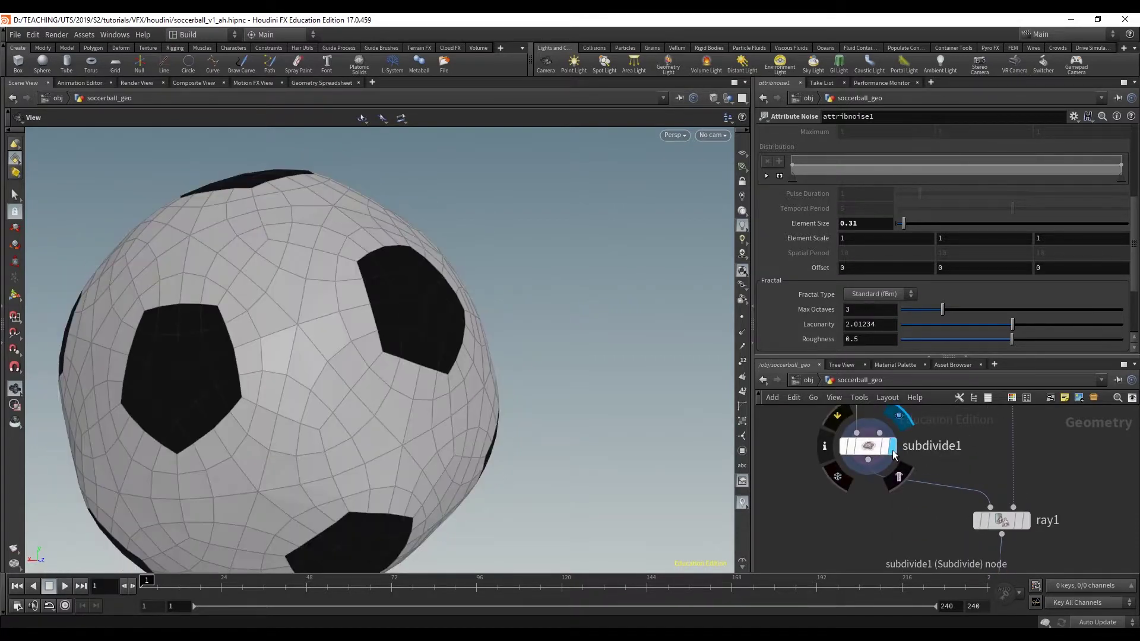
{"action": "left_click", "coordinate": [868, 449]}
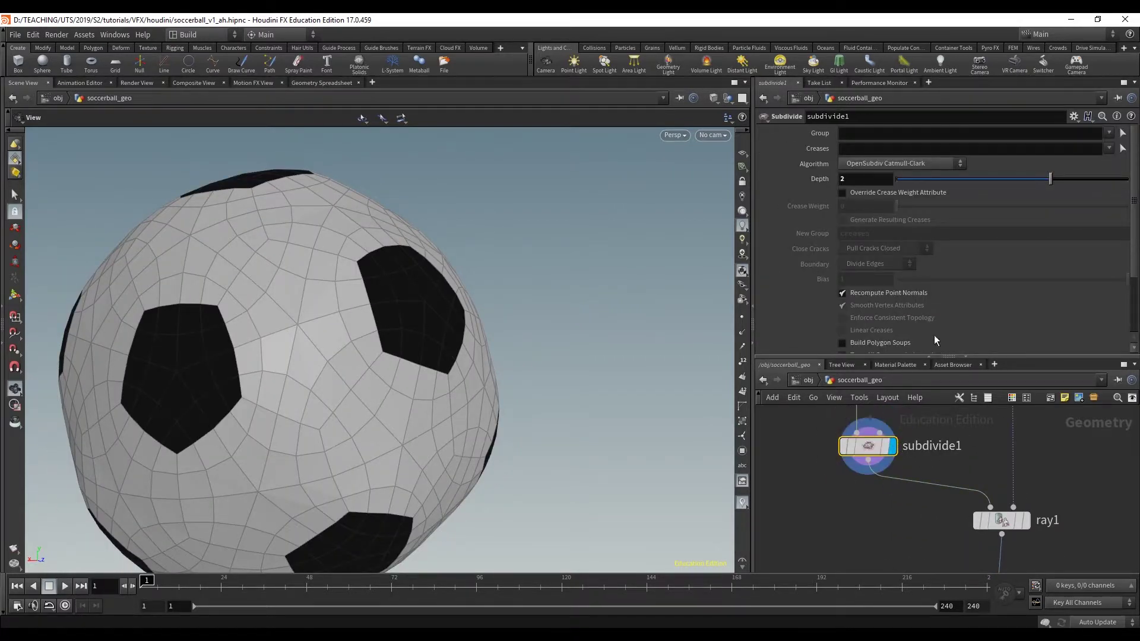
{"action": "left_click_drag", "start_coordinate": [950, 358], "coordinate": [950, 248]}
{"action": "middle_click_drag", "start_coordinate": [917, 333], "coordinate": [887, 397]}
{"action": "left_click_drag", "start_coordinate": [861, 482], "coordinate": [861, 452]}
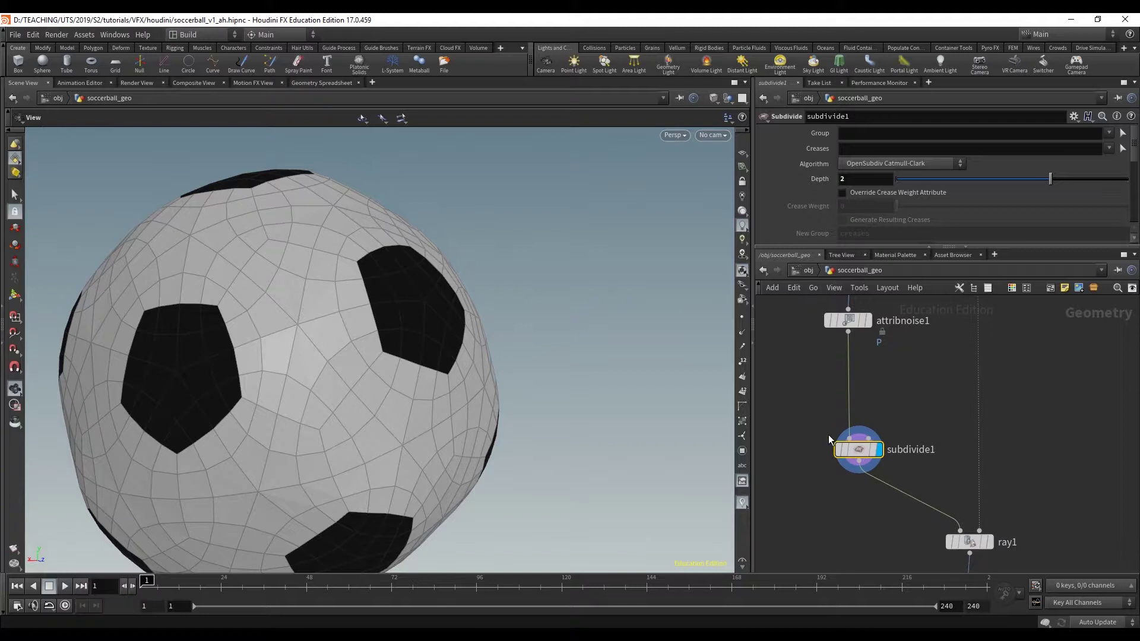
Toggle the bypass of subdivide1 on and off to compare the ball with and without subdivision
{"action": "left_click", "coordinate": [840, 450]}
{"action": "left_click", "coordinate": [839, 450]}
{"action": "left_click", "coordinate": [839, 450]}
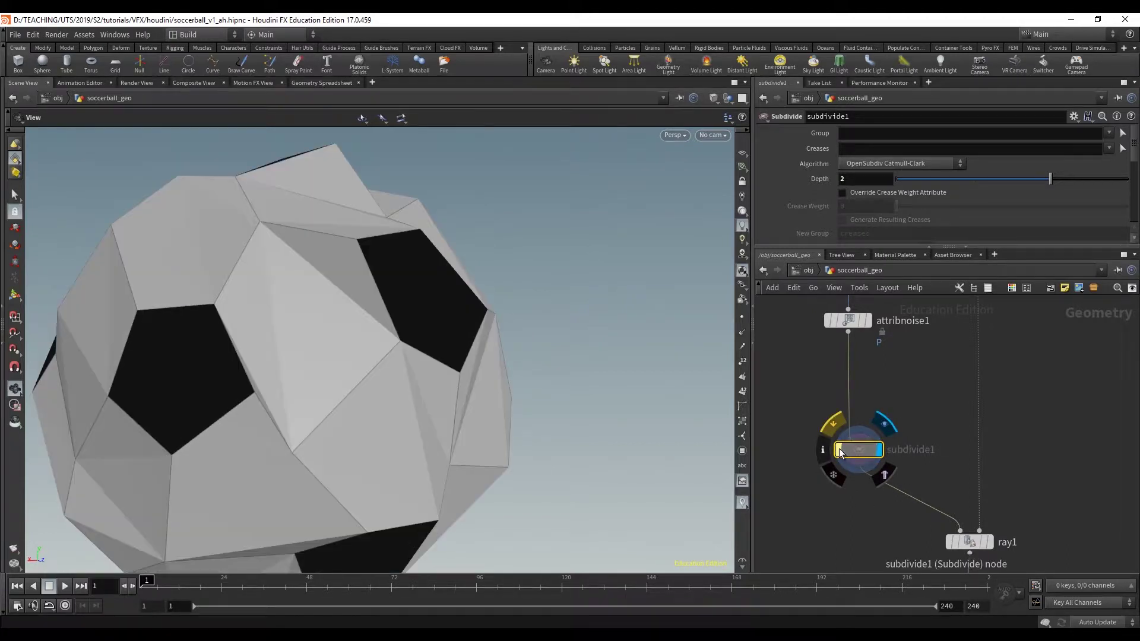
{"action": "left_click", "coordinate": [839, 450]}
{"action": "left_click_drag", "start_coordinate": [526, 327], "coordinate": [415, 318]}
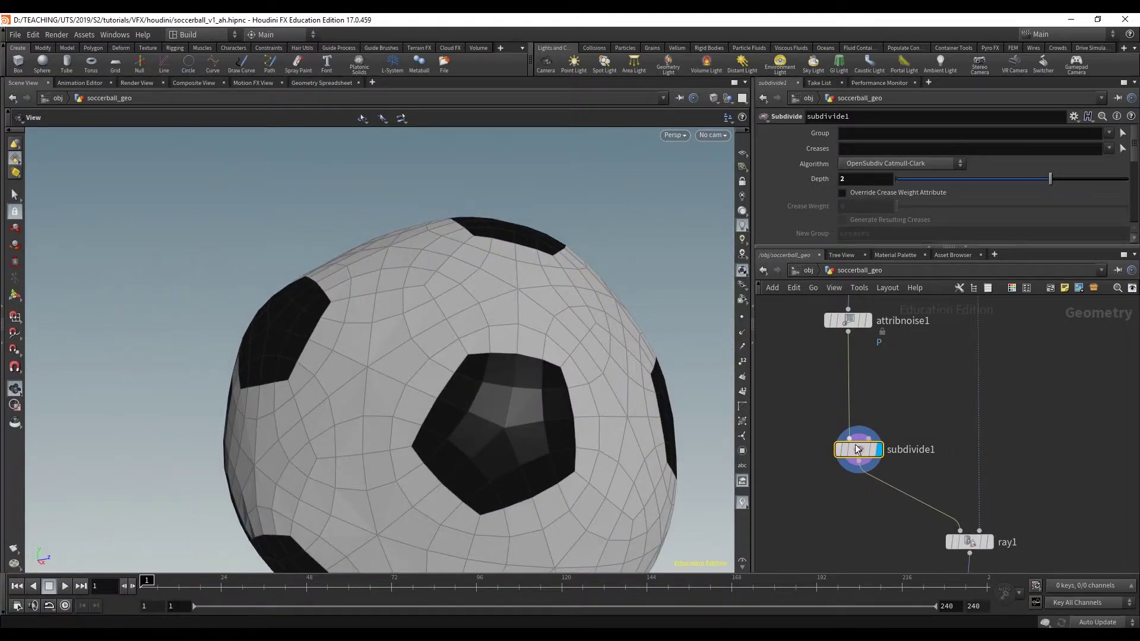
Change the subdivide1 algorithm to OpenSubdiv Bilinear and inspect the result
{"action": "left_click", "coordinate": [878, 158]}
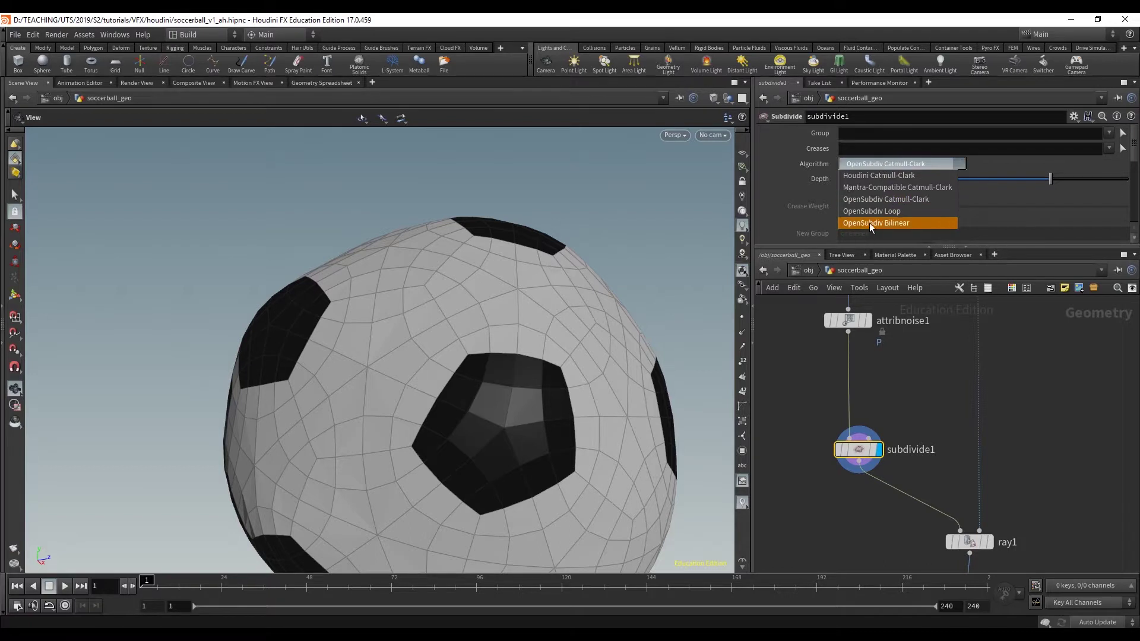
{"action": "left_click", "coordinate": [870, 223]}
{"action": "left_click_drag", "start_coordinate": [508, 273], "coordinate": [378, 288]}
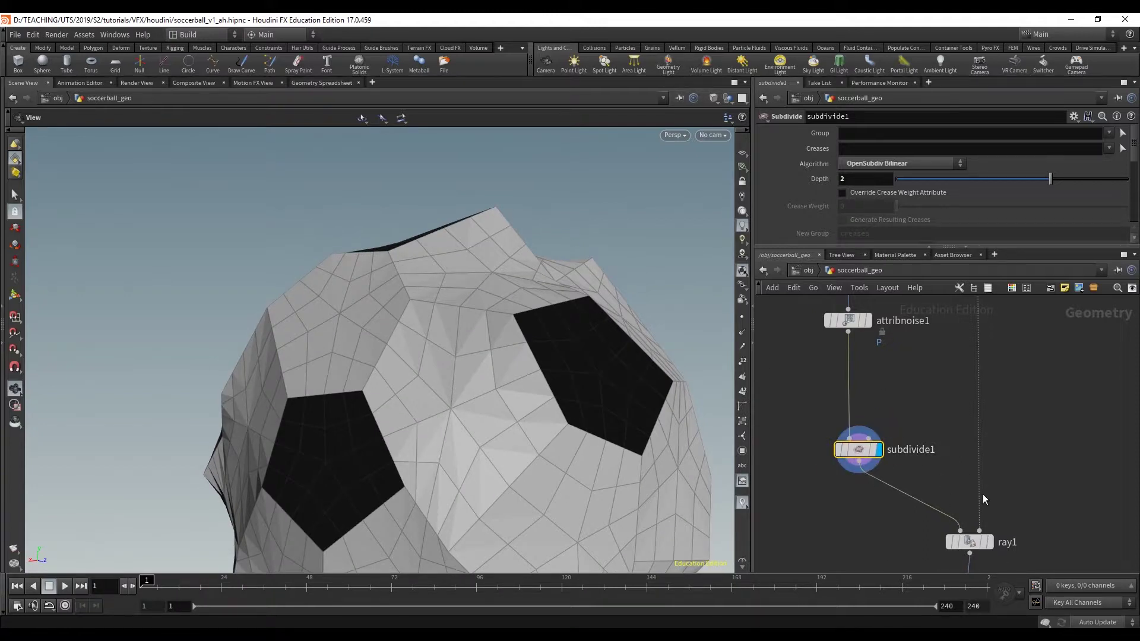
Display the ray1 result, open its parameters and examine the projected ball from different sides
{"action": "middle_click_drag", "start_coordinate": [985, 501], "coordinate": [868, 404]}
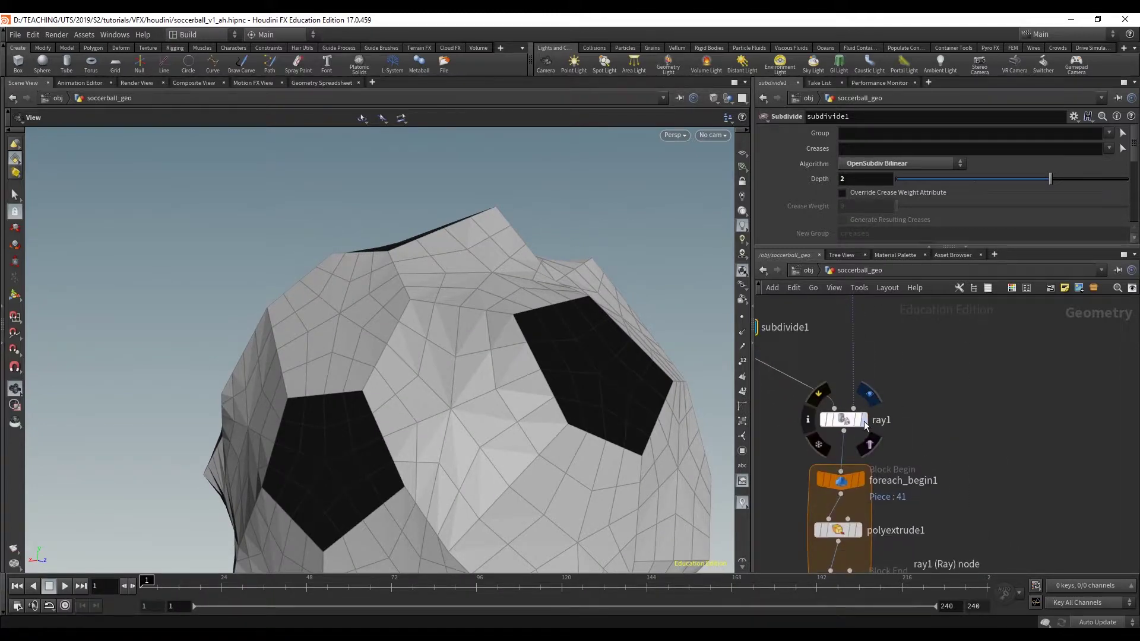
{"action": "left_click", "coordinate": [864, 422]}
{"action": "left_click", "coordinate": [846, 420]}
{"action": "left_click_drag", "start_coordinate": [382, 252], "coordinate": [510, 281]}
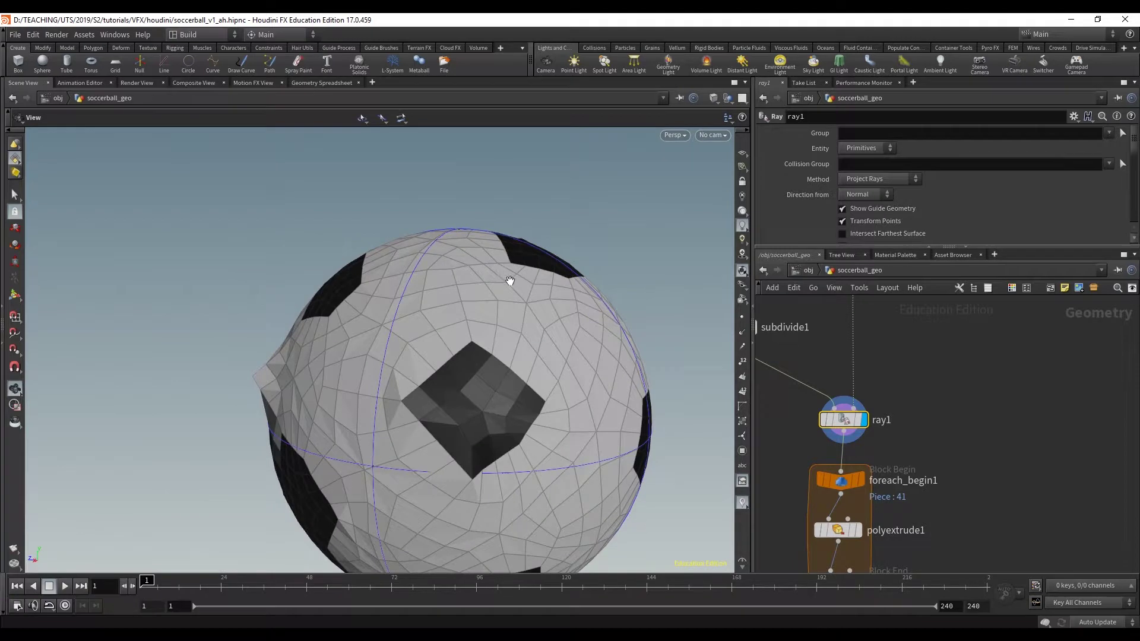
{"action": "middle_click_drag", "start_coordinate": [510, 280], "coordinate": [460, 219]}
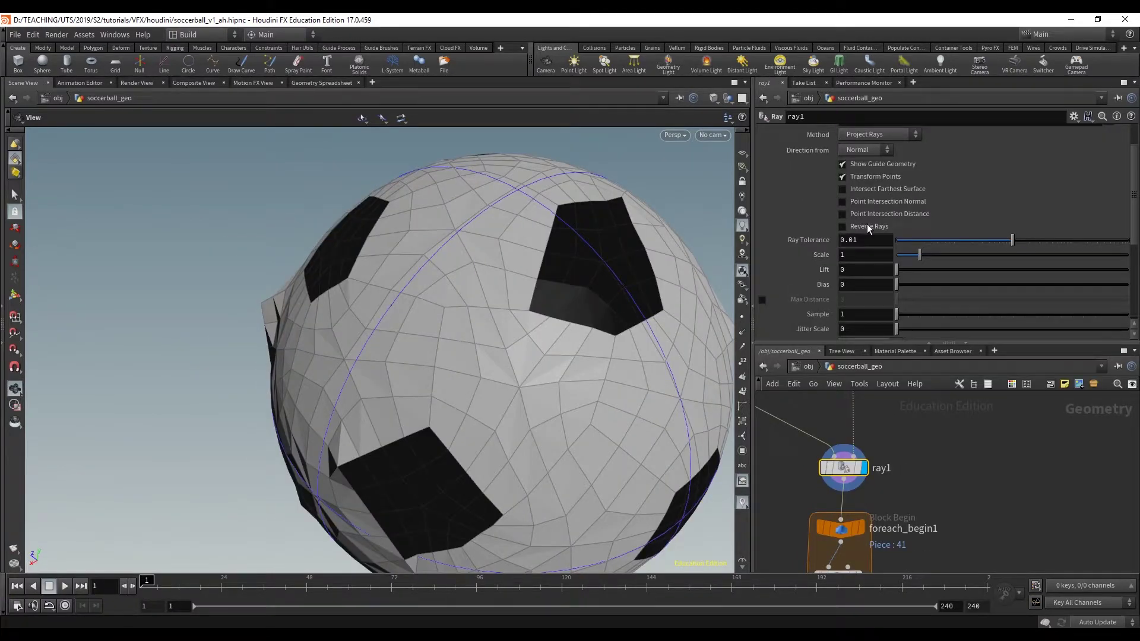
Set the projection method of ray1 to Minimum Distance and inspect the ball
{"action": "left_click", "coordinate": [875, 191]}
{"action": "left_click", "coordinate": [877, 133]}
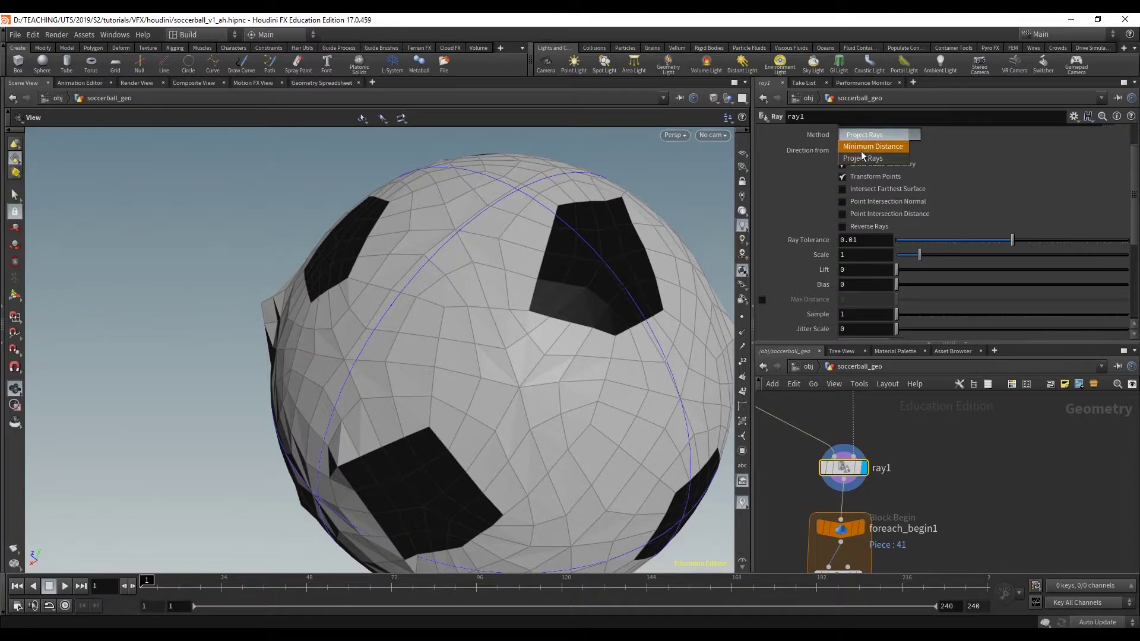
{"action": "left_click", "coordinate": [873, 147]}
{"action": "left_click_drag", "start_coordinate": [440, 276], "coordinate": [363, 320]}
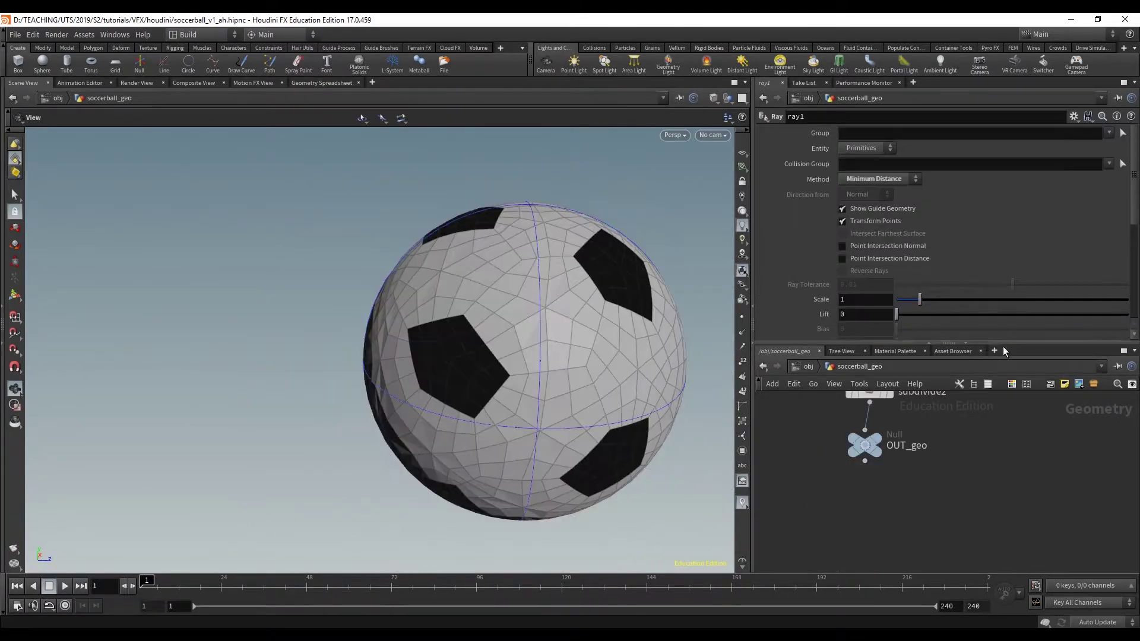
Display the OUT_geo result and examine the finished ball from several sides
{"action": "left_click_drag", "start_coordinate": [1003, 343], "coordinate": [1016, 251]}
{"action": "middle_click_drag", "start_coordinate": [934, 395], "coordinate": [920, 434]}
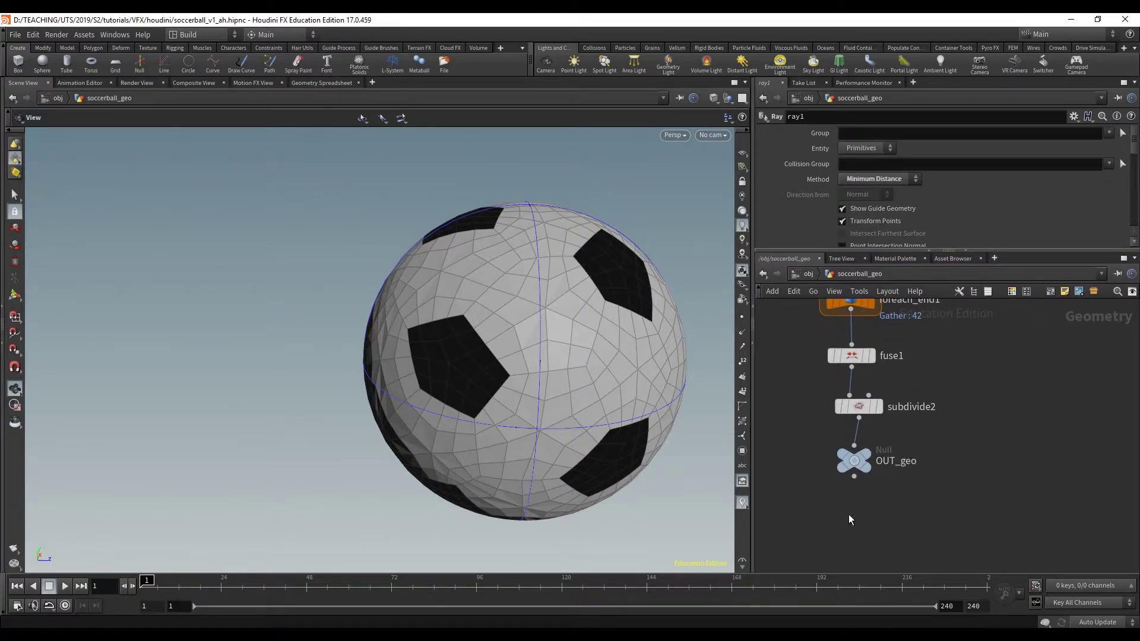
{"action": "mouse_move", "coordinate": [863, 455]}
{"action": "left_click", "coordinate": [879, 435]}
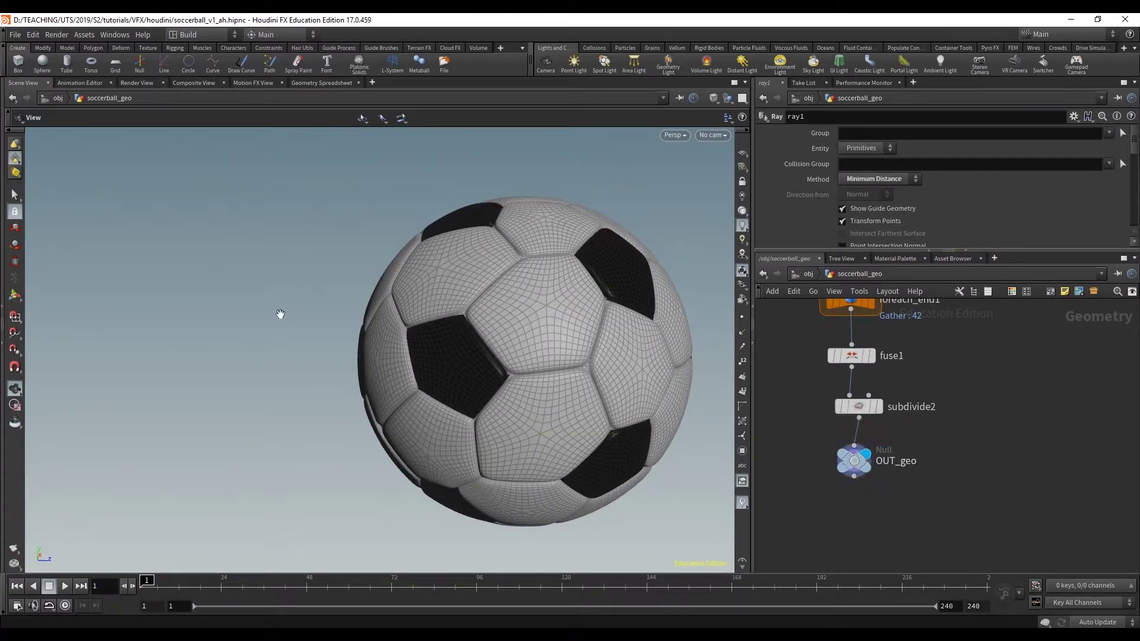
{"action": "left_click_drag", "start_coordinate": [396, 313], "coordinate": [585, 342]}
{"action": "right_click_drag", "start_coordinate": [585, 341], "coordinate": [244, 315]}
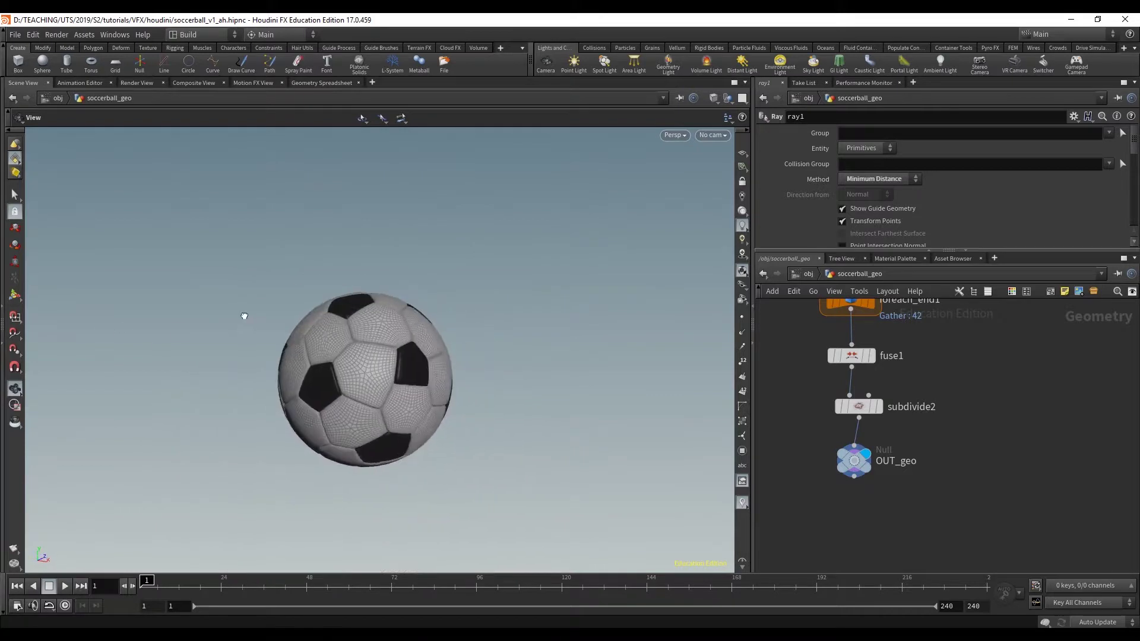
{"action": "left_click_drag", "start_coordinate": [363, 386], "coordinate": [293, 404]}
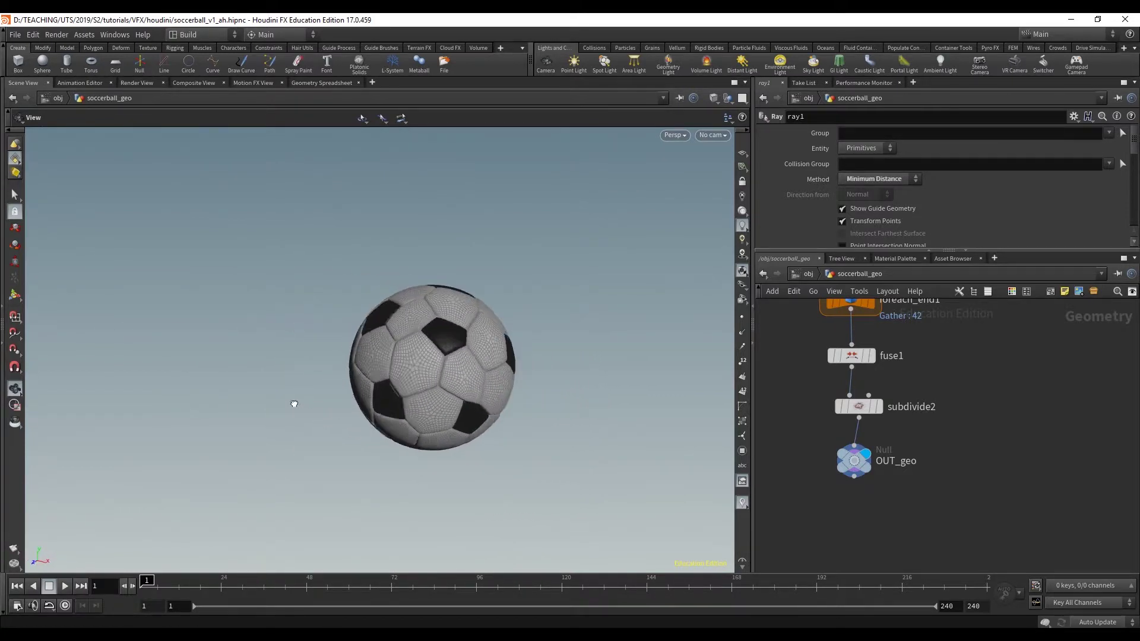
{"action": "left_click_drag", "start_coordinate": [463, 446], "coordinate": [488, 437]}
{"action": "left_click_drag", "start_coordinate": [357, 391], "coordinate": [305, 440]}
{"action": "scroll", "coordinate": [492, 429], "scroll_direction": "up", "scroll_amount": 5}
{"action": "left_click_drag", "start_coordinate": [492, 428], "coordinate": [453, 364]}
{"action": "left_click_drag", "start_coordinate": [452, 436], "coordinate": [418, 370]}
{"action": "left_click_drag", "start_coordinate": [483, 468], "coordinate": [447, 395]}
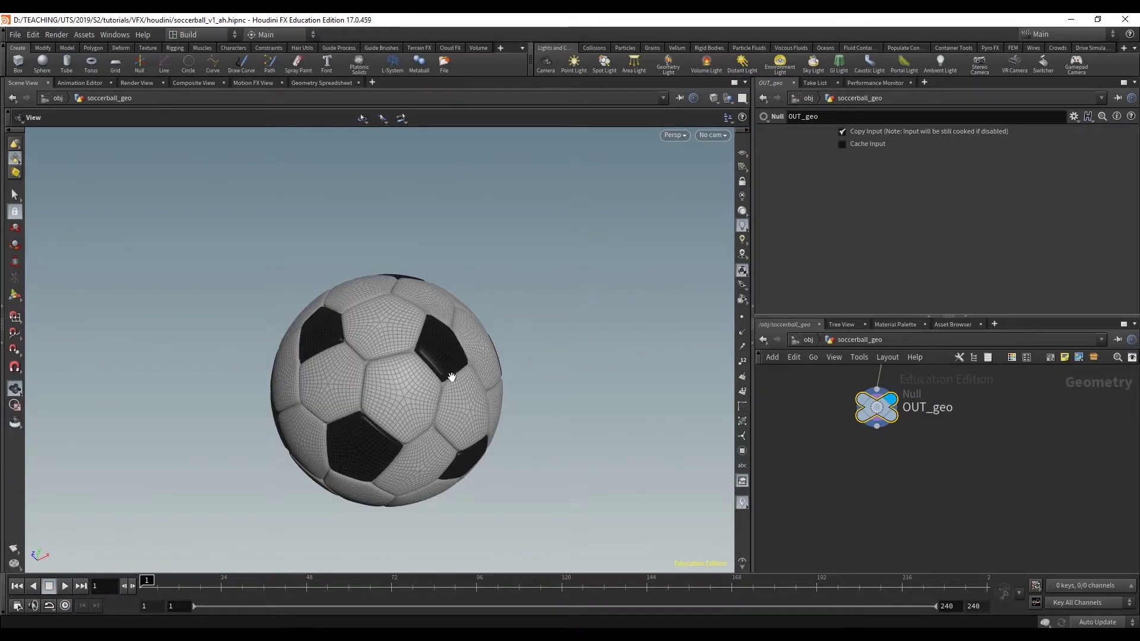
{"action": "left_click_drag", "start_coordinate": [439, 350], "coordinate": [475, 381]}
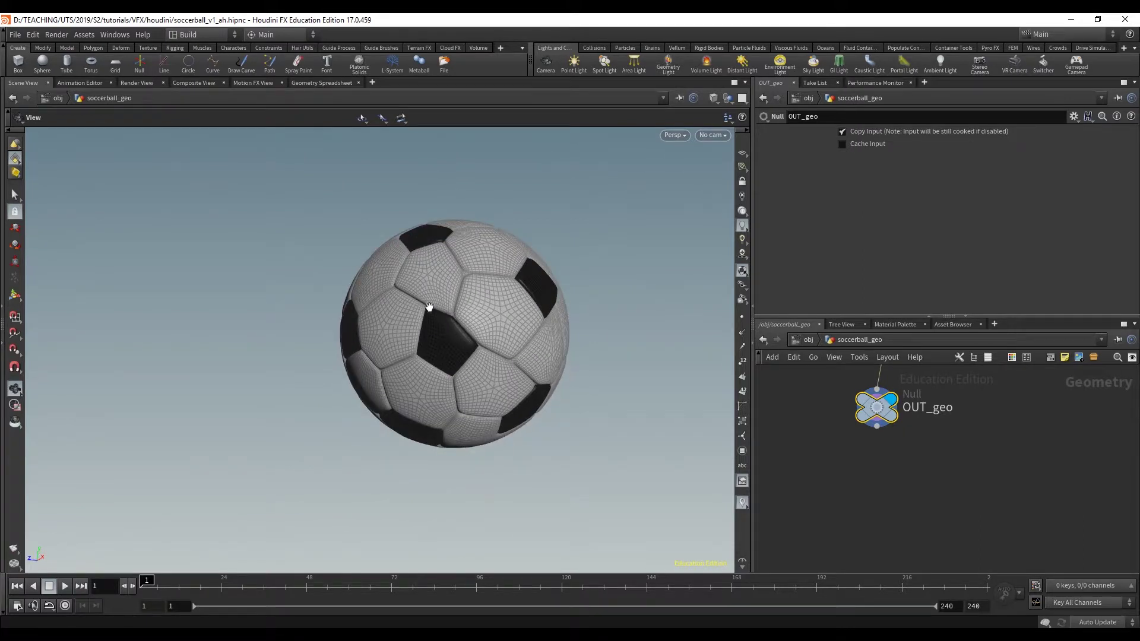
{"action": "left_click_drag", "start_coordinate": [461, 273], "coordinate": [478, 238]}
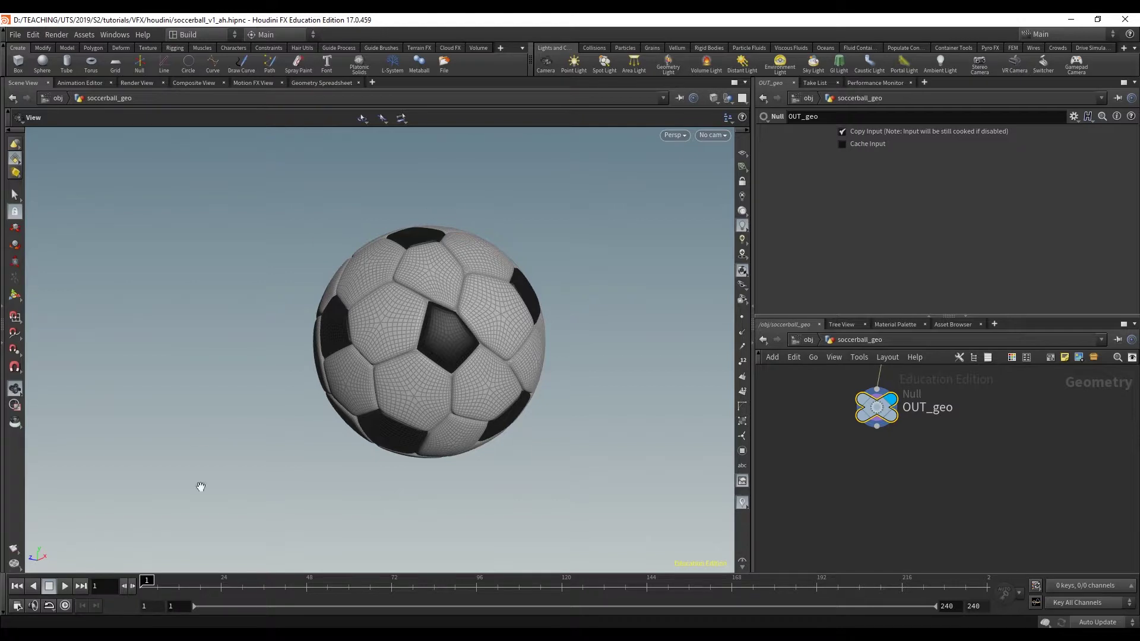
Display the ray1 result and select the ray1 node
{"action": "left_click_drag", "start_coordinate": [932, 312], "coordinate": [932, 232]}
{"action": "scroll", "coordinate": [938, 315], "scroll_direction": "up", "scroll_amount": 5}
{"action": "scroll", "coordinate": [937, 353], "scroll_direction": "up", "scroll_amount": 5}
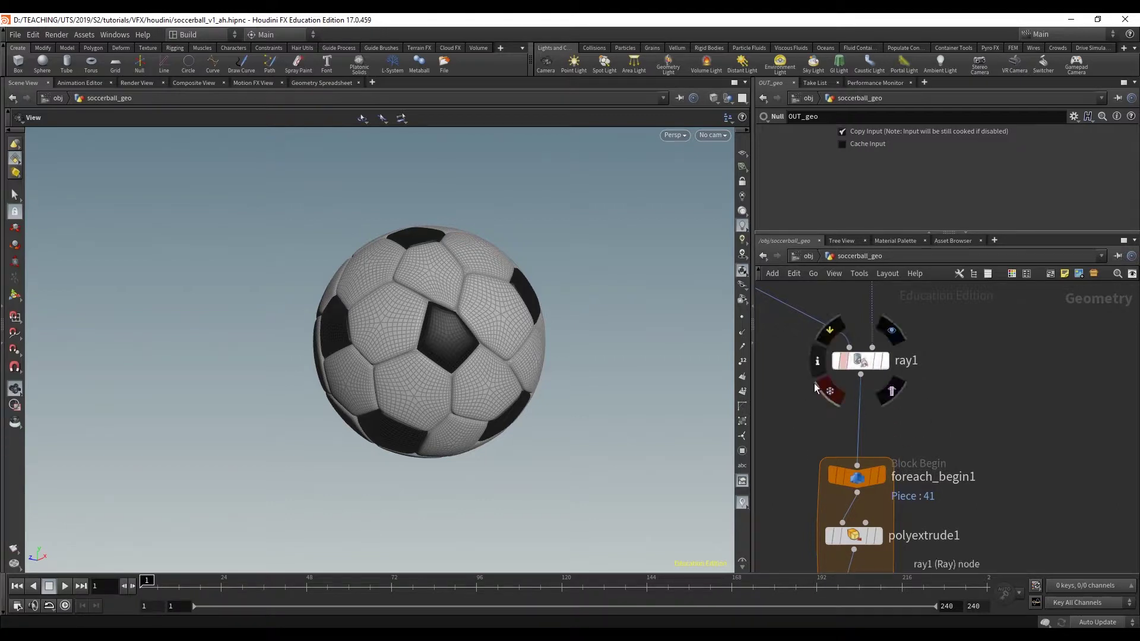
{"action": "left_click", "coordinate": [889, 362]}
{"action": "left_click", "coordinate": [867, 365]}
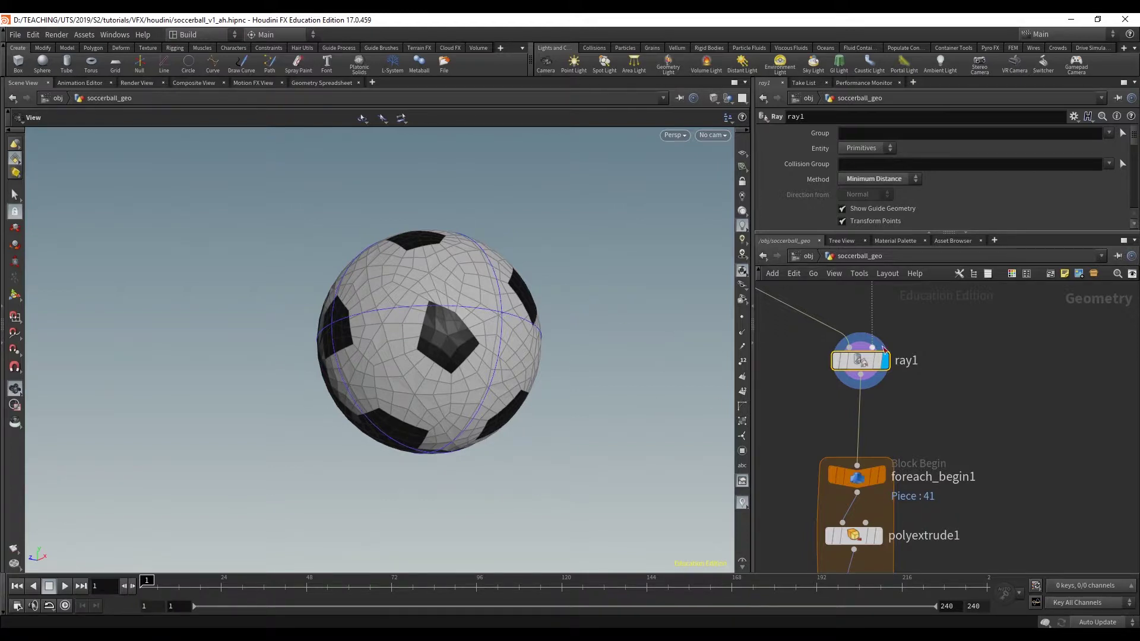
Add an Attribute Noise node and insert it between ray1 and foreach_begin1
{"action": "middle_click_drag", "start_coordinate": [886, 351], "coordinate": [990, 441]}
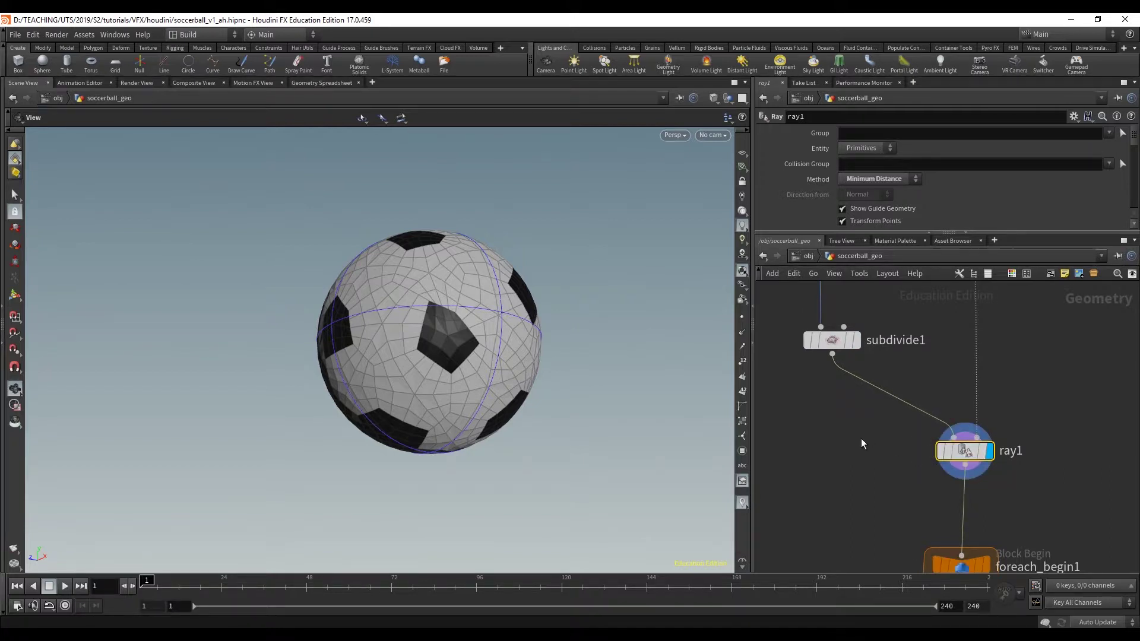
{"action": "middle_click_drag", "start_coordinate": [895, 453], "coordinate": [866, 422]}
{"action": "key", "text": "Tab"}
{"action": "type", "text": "a"}
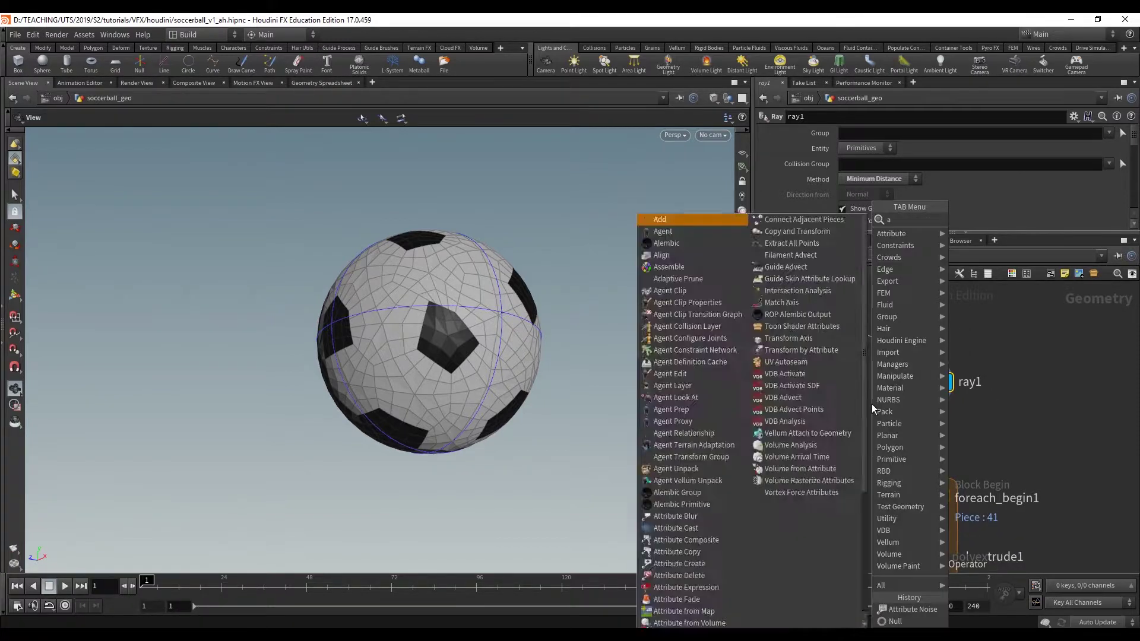
{"action": "type", "text": "tti"}
{"action": "key", "text": "BackSpace"}
{"action": "type", "text": "rib"}
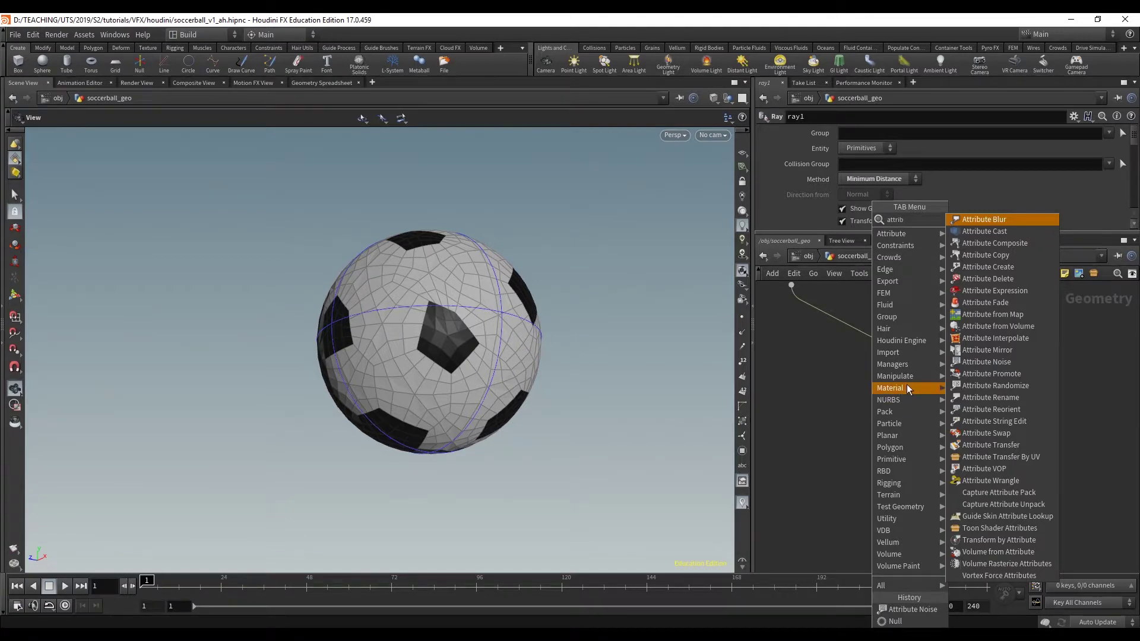
{"action": "type", "text": " n"}
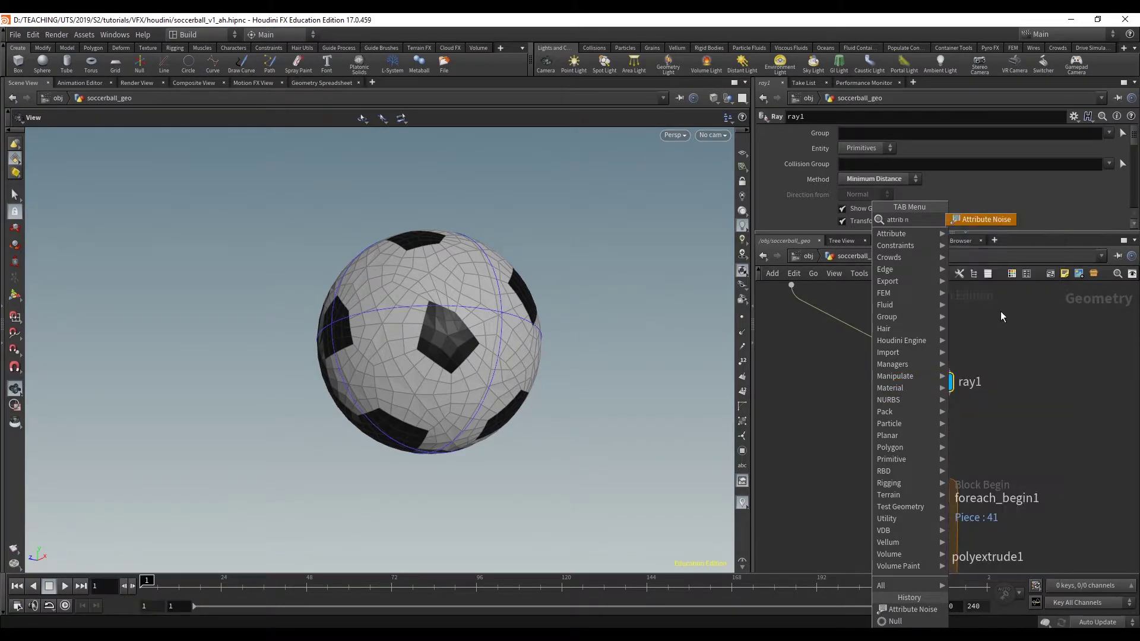
{"action": "left_click", "coordinate": [985, 220]}
{"action": "left_click", "coordinate": [868, 436]}
{"action": "left_click_drag", "start_coordinate": [867, 435], "coordinate": [929, 447]}
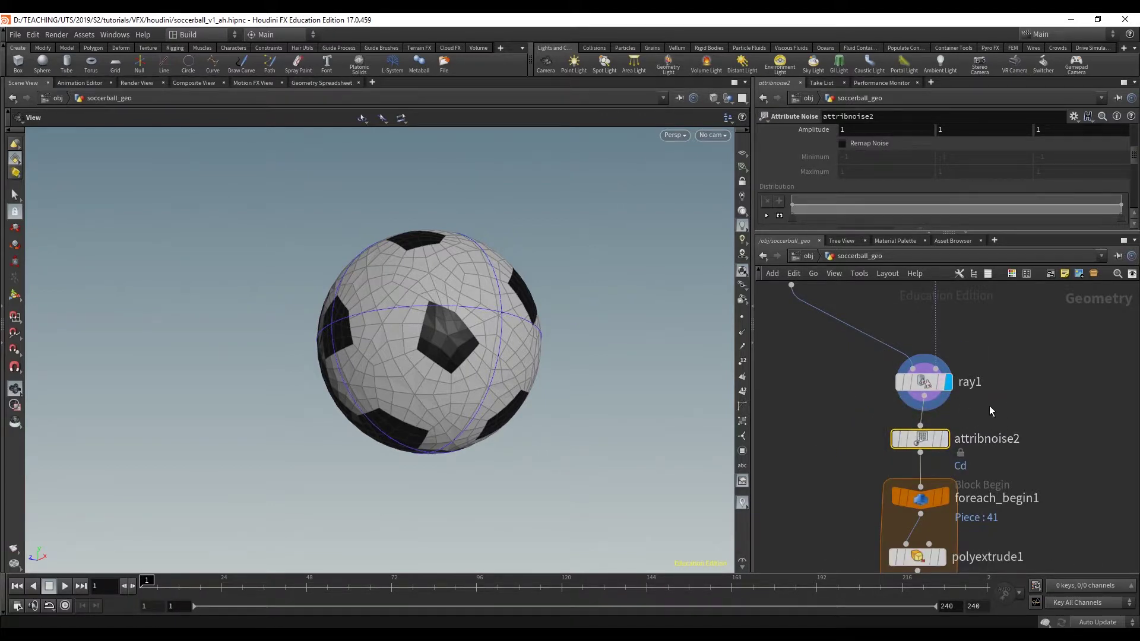
Tidy the network by moving subdivide1 up beneath attribnoise1 and bringing ray1 and attribnoise2 closer below it
{"action": "scroll", "coordinate": [986, 405], "scroll_direction": "down", "scroll_amount": 2}
{"action": "scroll", "coordinate": [875, 457], "scroll_direction": "down", "scroll_amount": 3}
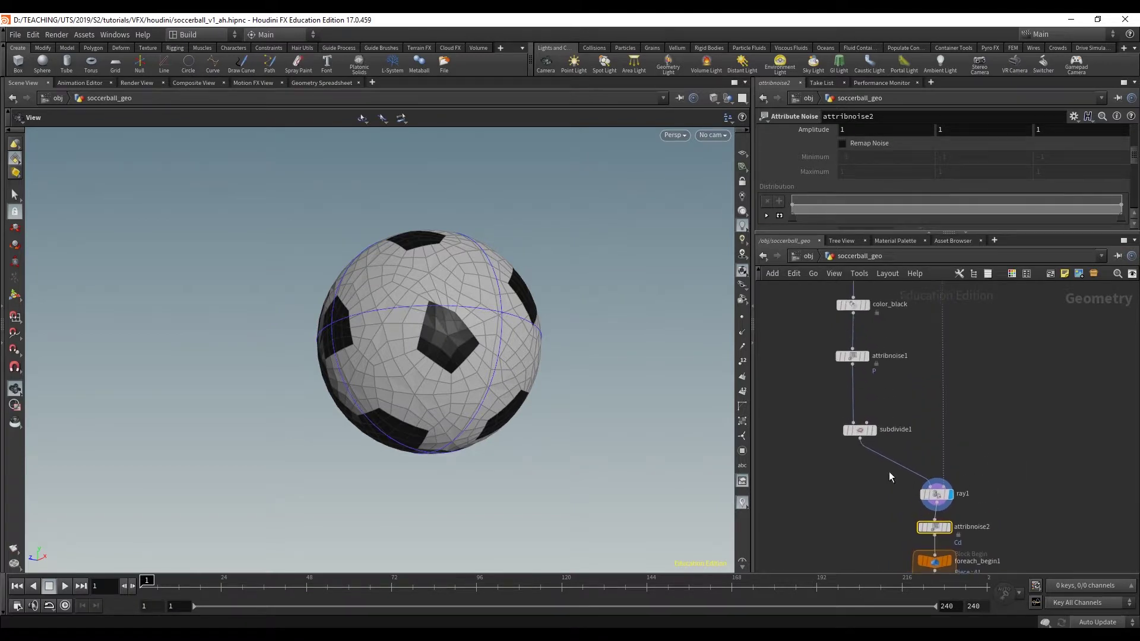
{"action": "scroll", "coordinate": [869, 383], "scroll_direction": "up", "scroll_amount": 3}
{"action": "left_click_drag", "start_coordinate": [848, 455], "coordinate": [846, 402]}
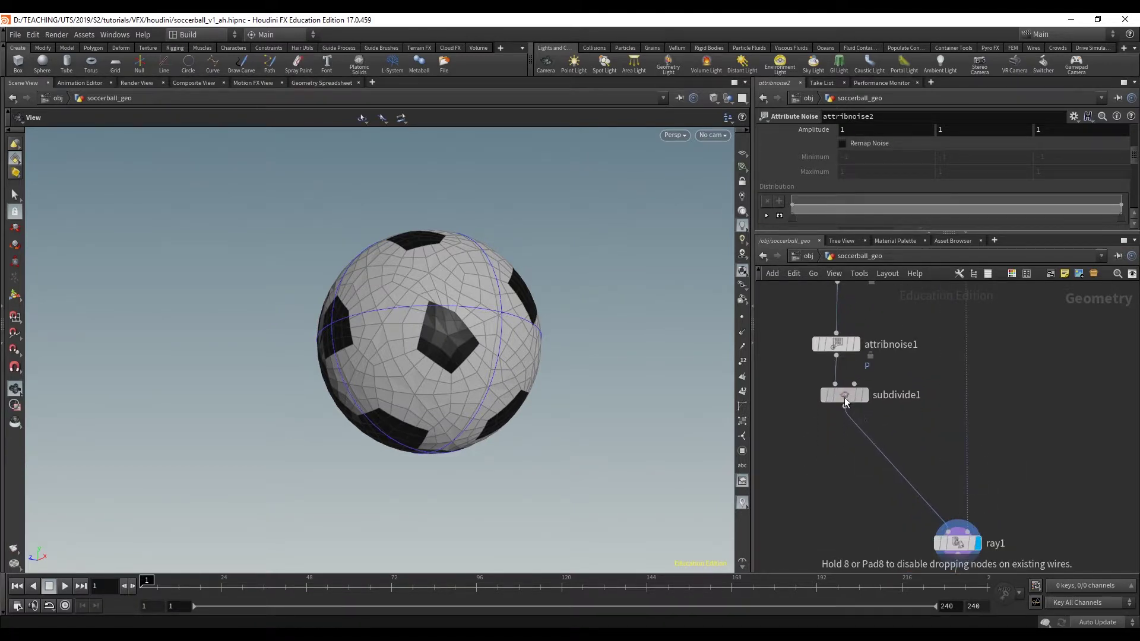
{"action": "left_click_drag", "start_coordinate": [952, 529], "coordinate": [963, 476]}
{"action": "left_click", "coordinate": [952, 525]}
{"action": "left_click_drag", "start_coordinate": [952, 525], "coordinate": [939, 466]}
{"action": "middle_click_drag", "start_coordinate": [882, 390], "coordinate": [874, 437]}
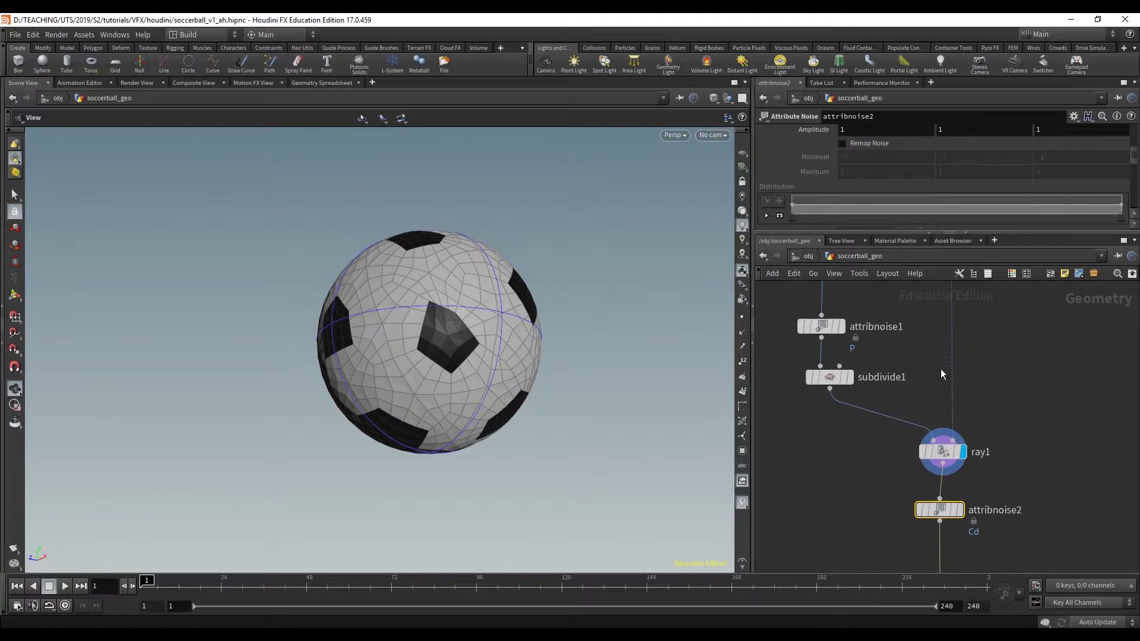
Toggle the bypass of attribnoise1 on and off to compare the ball's patches with and without noise
{"action": "left_click", "coordinate": [798, 330]}
{"action": "left_click", "coordinate": [797, 330]}
{"action": "left_click", "coordinate": [798, 330]}
{"action": "left_click", "coordinate": [796, 330]}
{"action": "left_click", "coordinate": [797, 330]}
{"action": "left_click", "coordinate": [800, 328]}
Rename the attribnoise1 node to deform_patches
{"action": "double_click", "coordinate": [875, 327]}
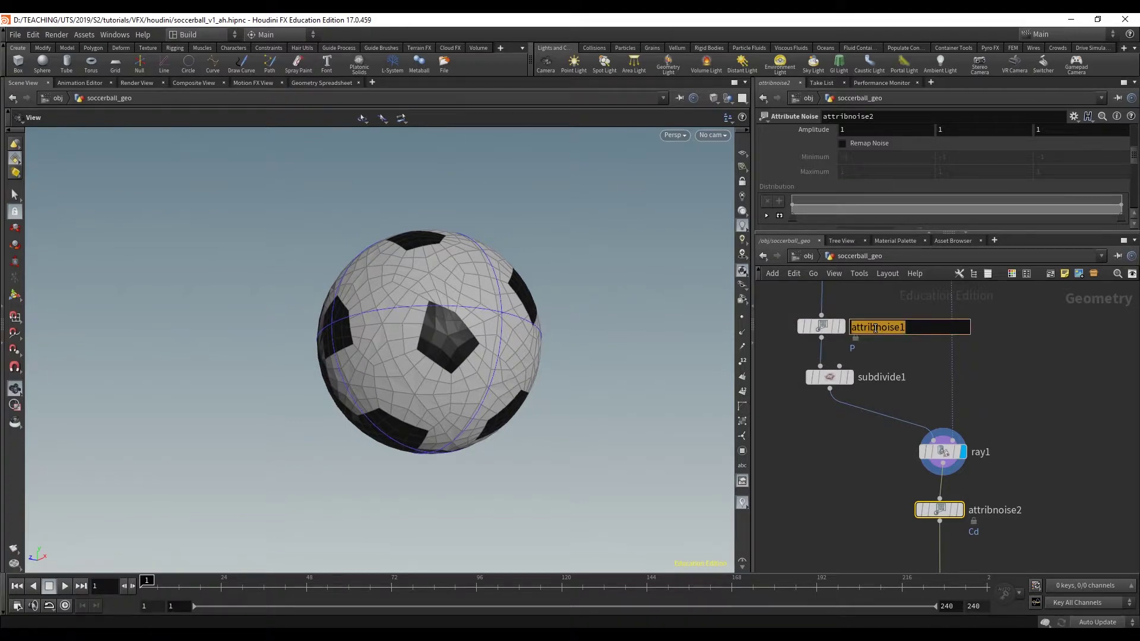
{"action": "type", "text": "defrom_patches"}
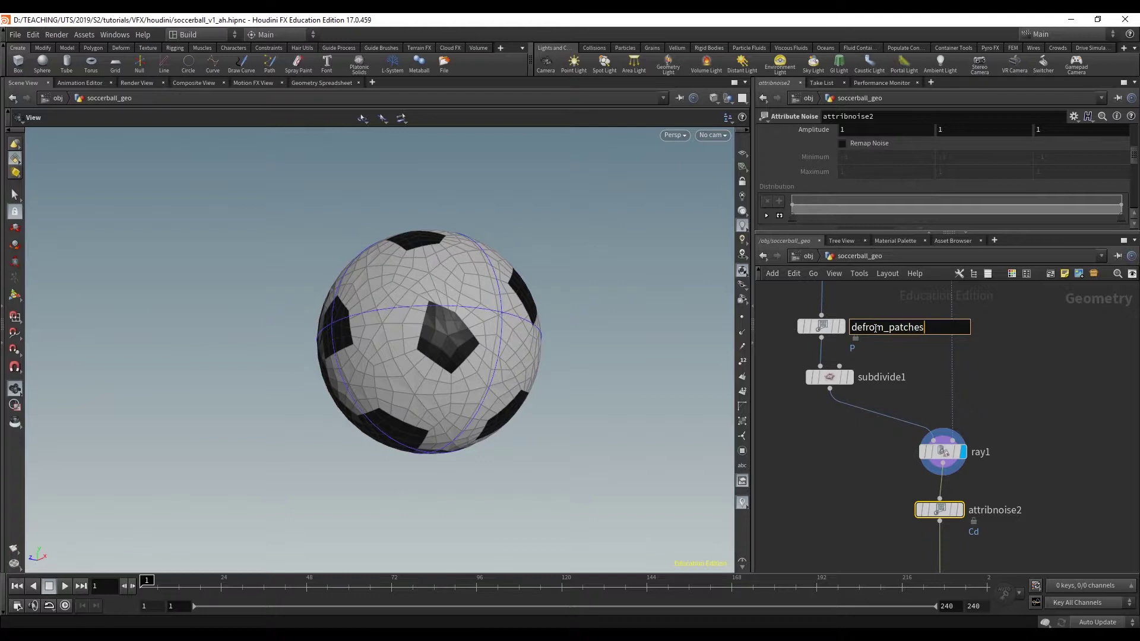
{"action": "key", "text": "Return"}
{"action": "double_click", "coordinate": [866, 327]}
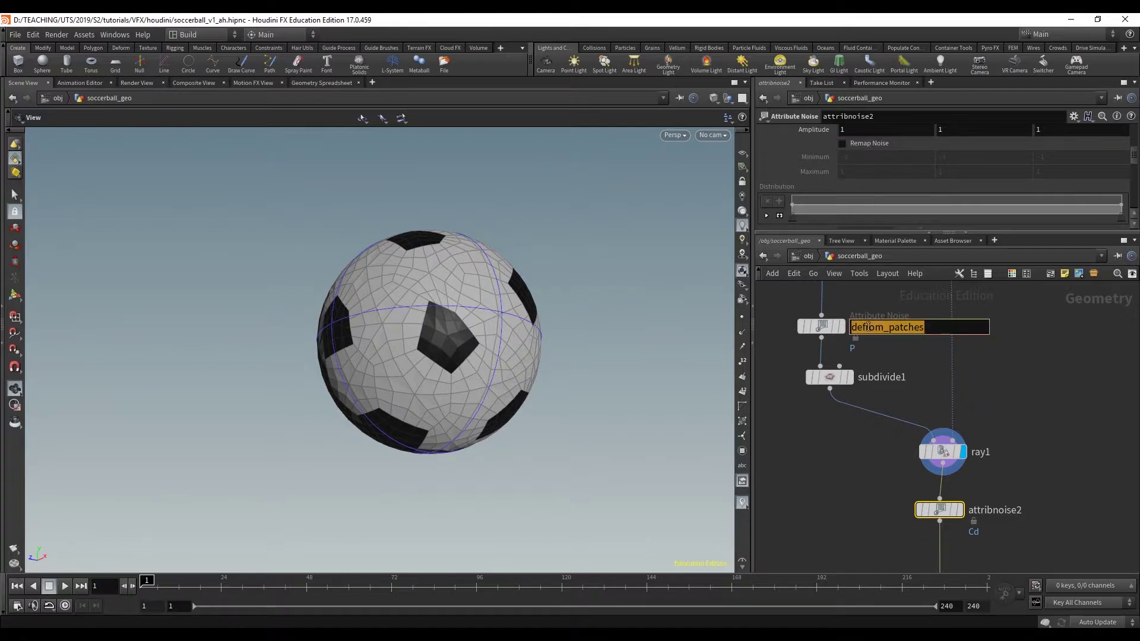
{"action": "type", "text": "deform_pat"}
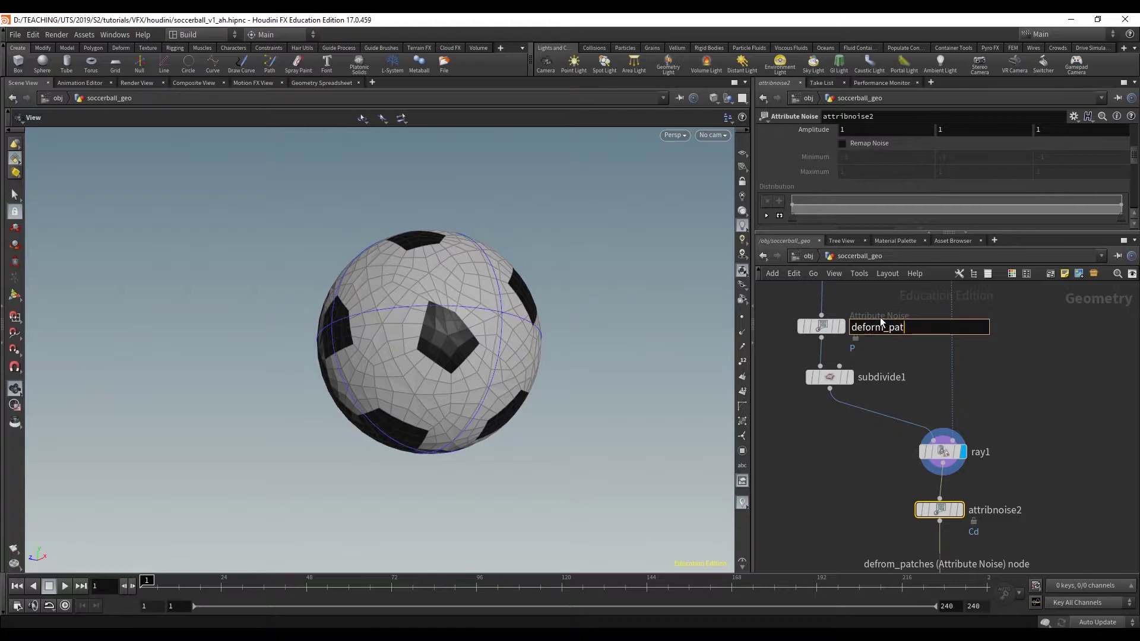
{"action": "key", "text": "Return"}
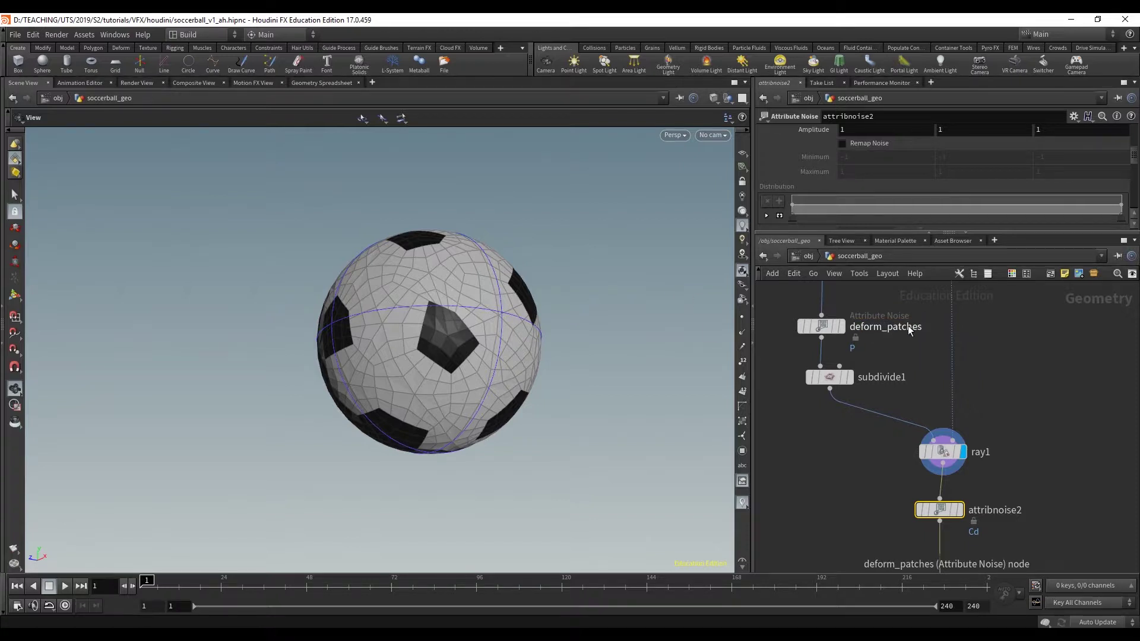
Rename the attribnoise2 node to deform_sphere
{"action": "double_click", "coordinate": [988, 510]}
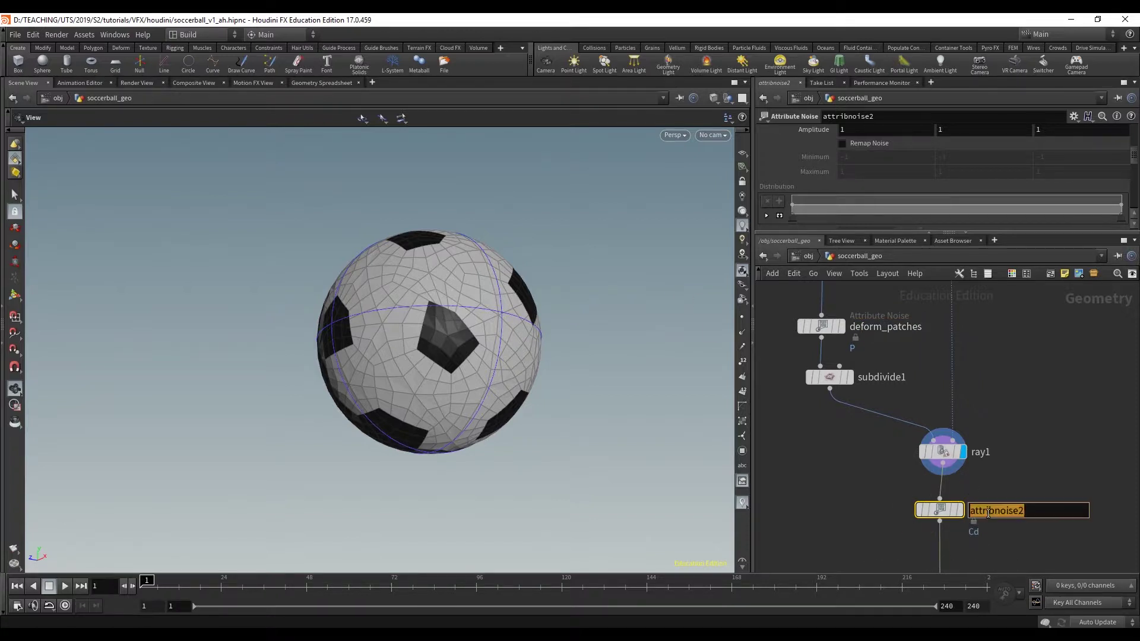
{"action": "type", "text": "deform_sphere"}
{"action": "key", "text": "Return"}
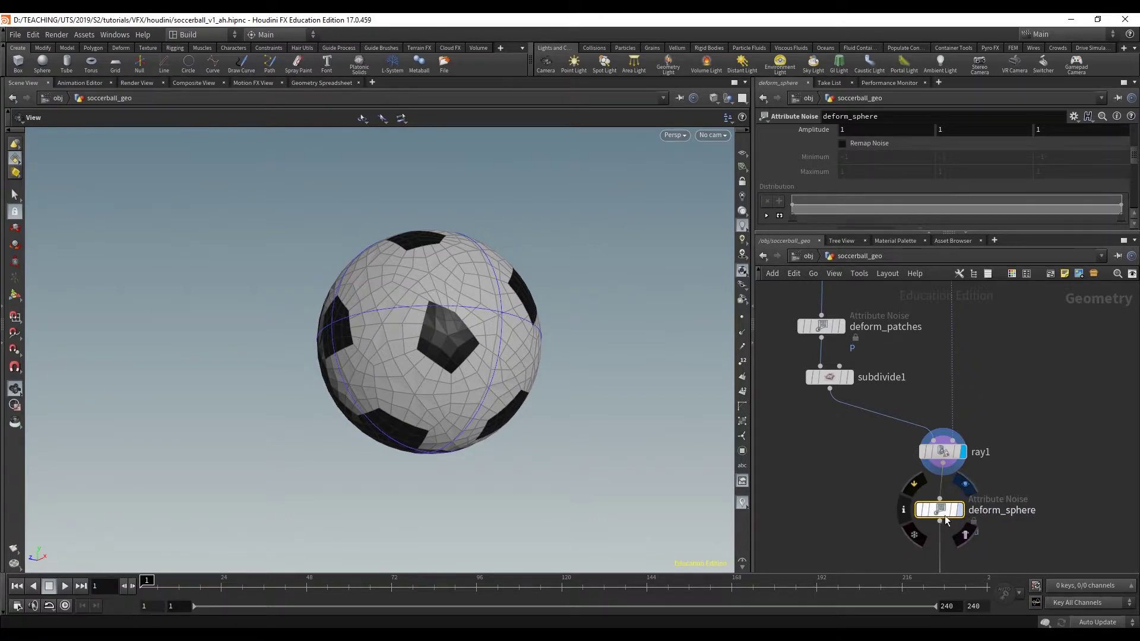
Display the deform_sphere result and change its noise attribute to P
{"action": "left_click", "coordinate": [961, 511]}
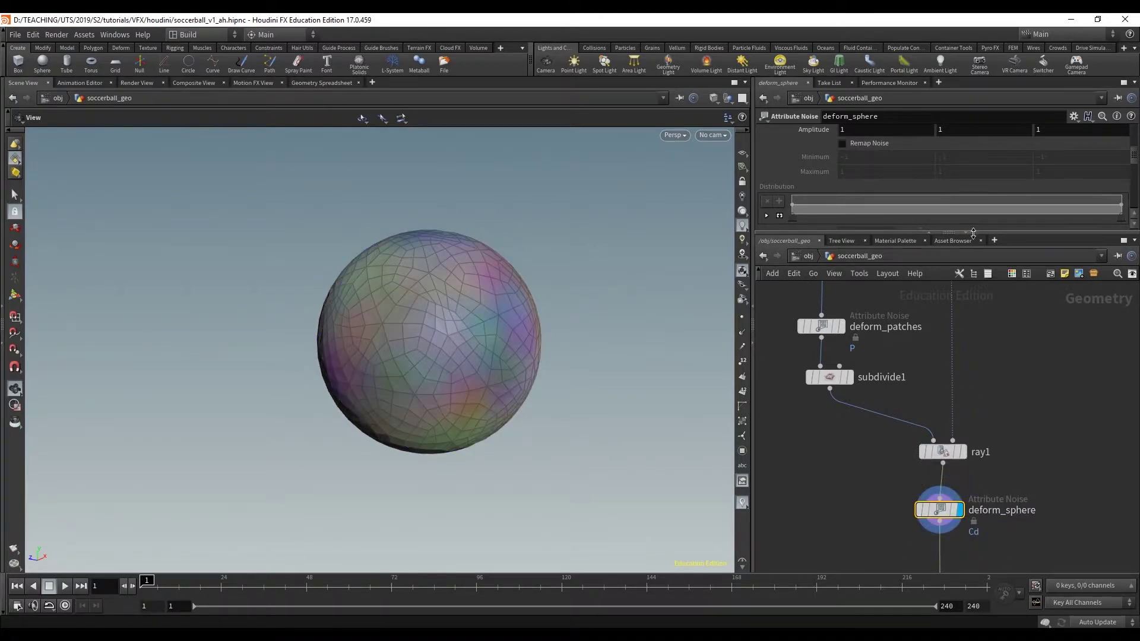
{"action": "left_click_drag", "start_coordinate": [958, 233], "coordinate": [959, 365]}
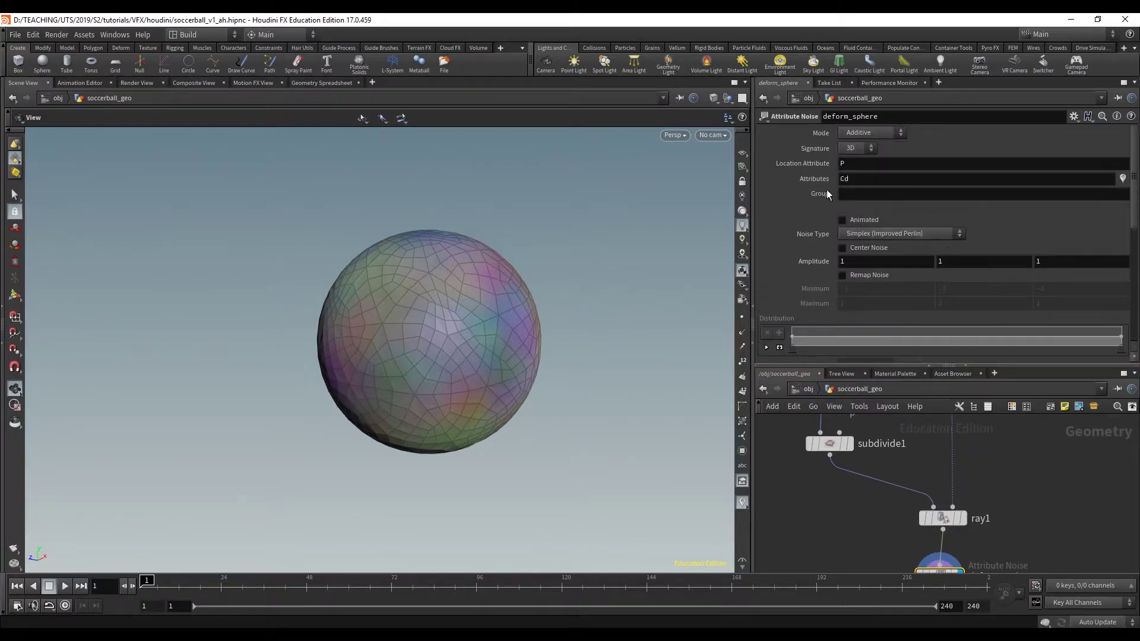
{"action": "left_click_drag", "start_coordinate": [859, 183], "coordinate": [764, 176]}
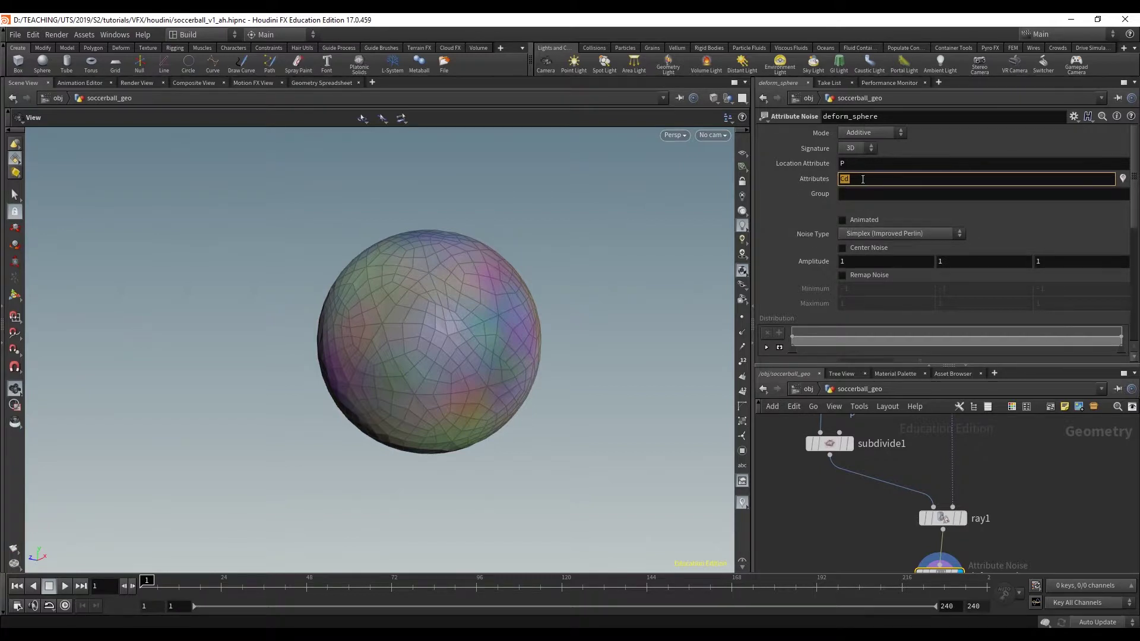
{"action": "key", "text": "Return"}
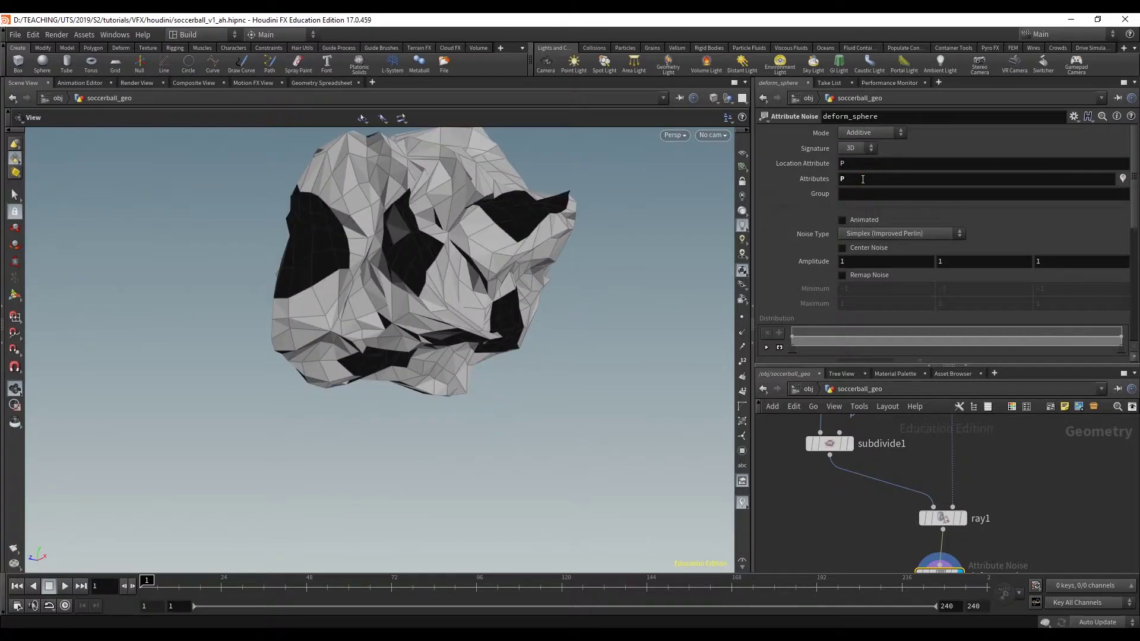
Enable Center Noise on deform_sphere and set its amplitude to 0.1 on all three axes
{"action": "left_click", "coordinate": [860, 247]}
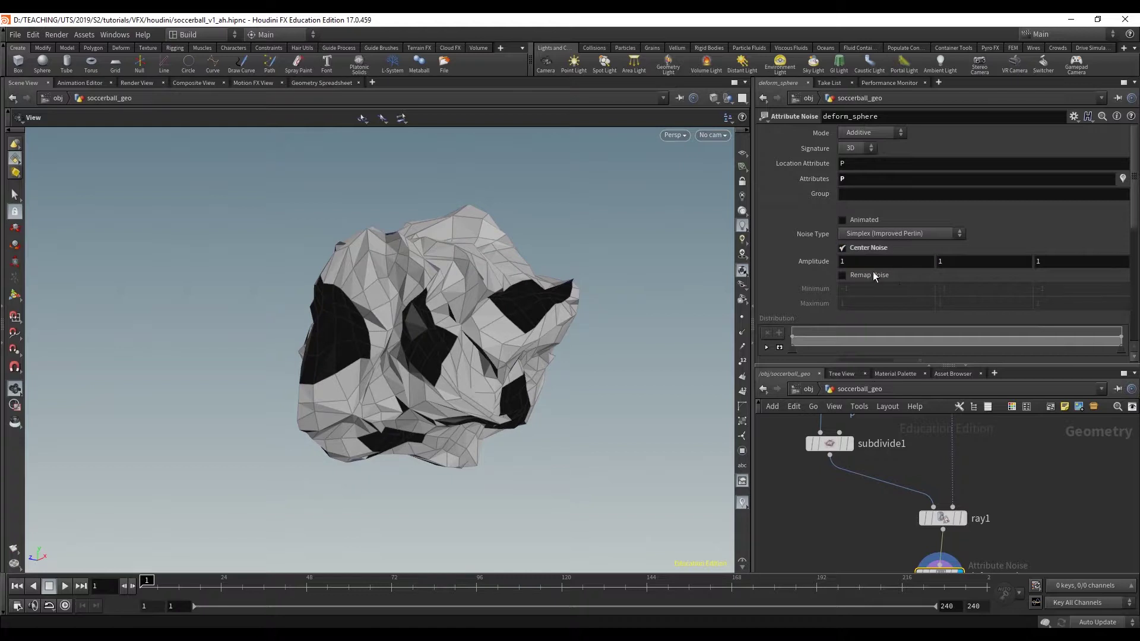
{"action": "middle_click", "coordinate": [818, 267]}
{"action": "middle_click_drag", "start_coordinate": [818, 268], "coordinate": [763, 274]}
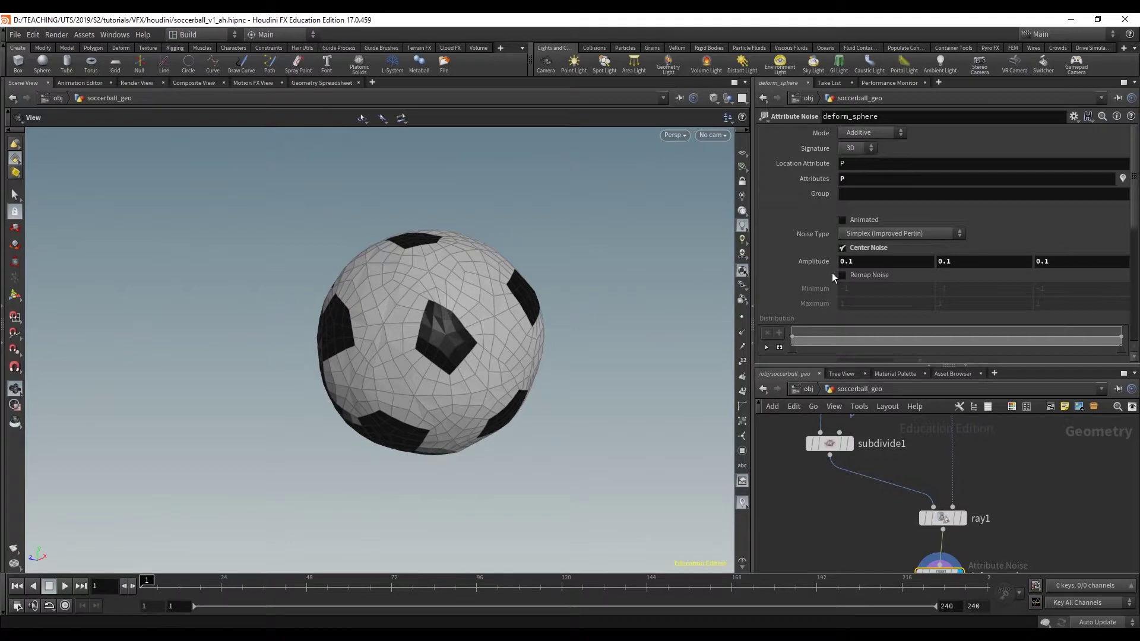
Set the element size of the deform_sphere noise to 10
{"action": "scroll", "coordinate": [968, 285], "scroll_direction": "down", "scroll_amount": 5}
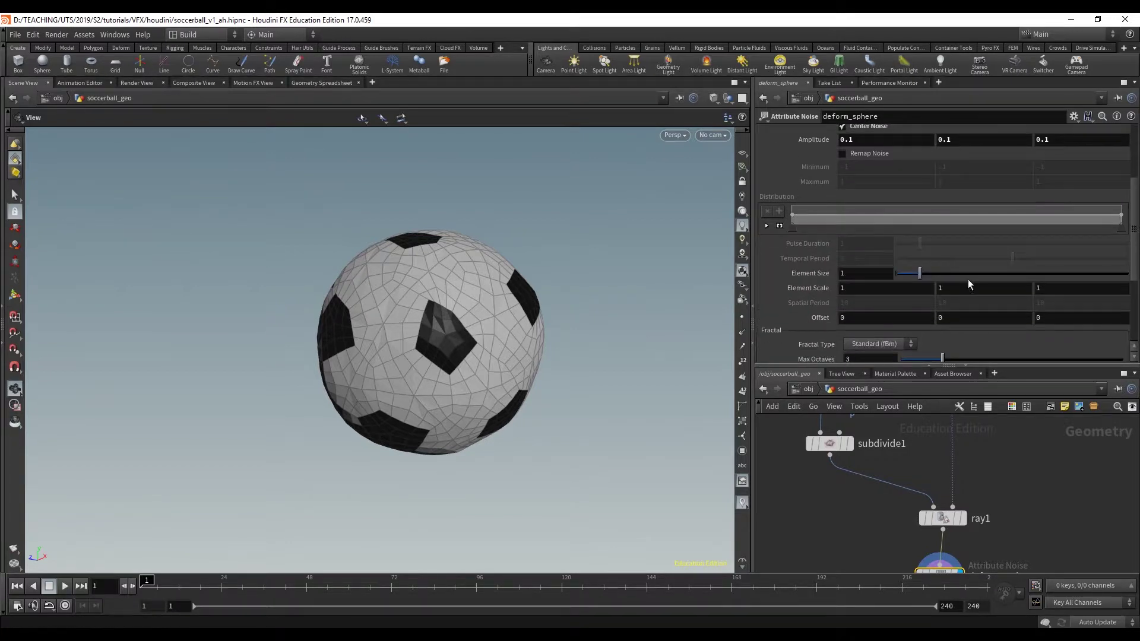
{"action": "left_click", "coordinate": [844, 271]}
{"action": "type", "text": "10"}
{"action": "key", "text": "Return"}
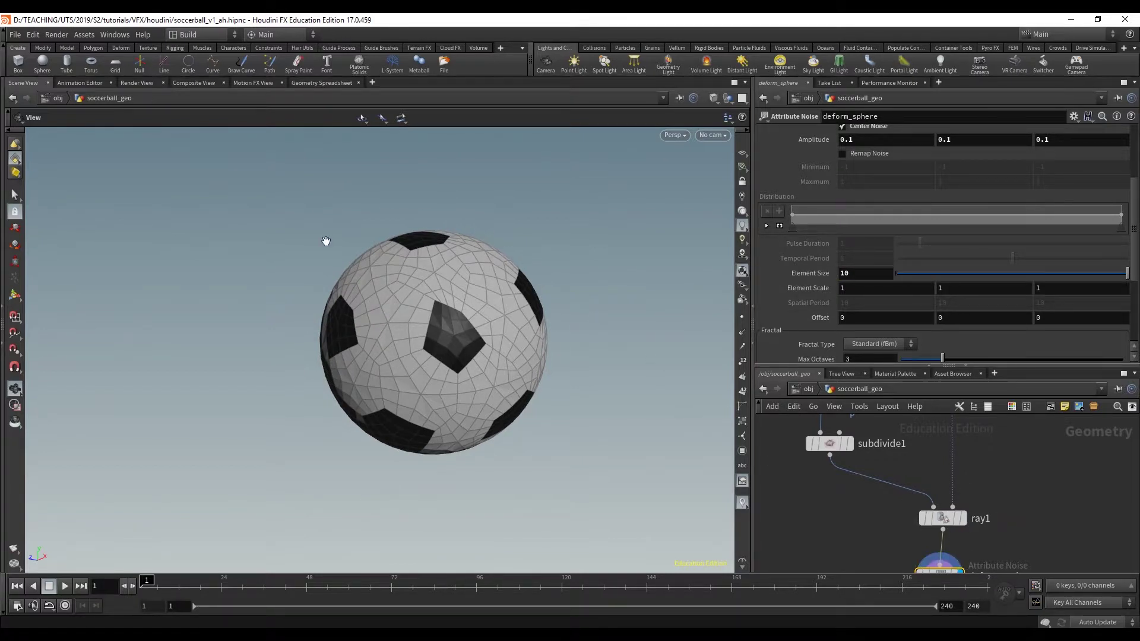
Toggle the bypass of deform_sphere on and off to compare the ball with and without the overall deformation
{"action": "middle_click_drag", "start_coordinate": [1055, 497], "coordinate": [1043, 402]}
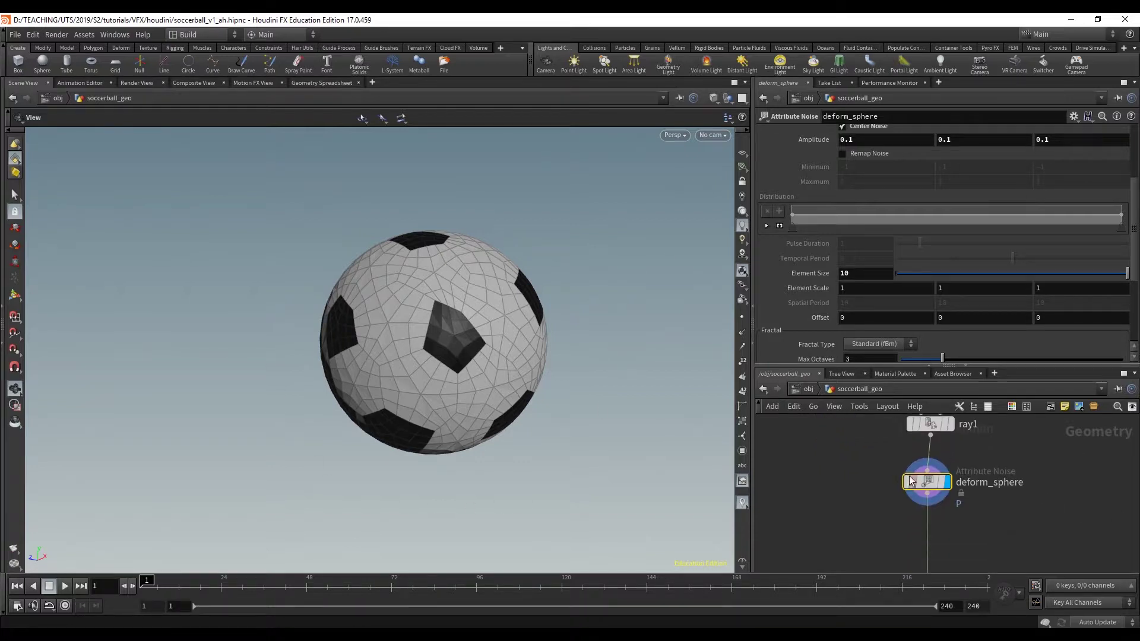
{"action": "left_click", "coordinate": [907, 482]}
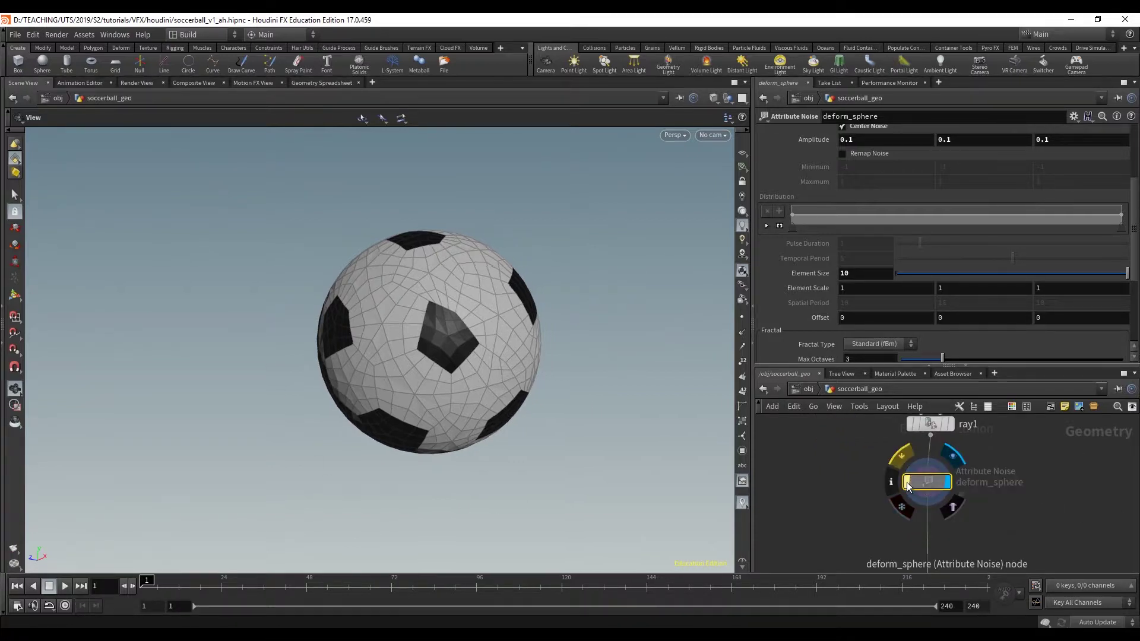
{"action": "left_click", "coordinate": [907, 482]}
{"action": "left_click", "coordinate": [906, 482]}
{"action": "left_click", "coordinate": [906, 482]}
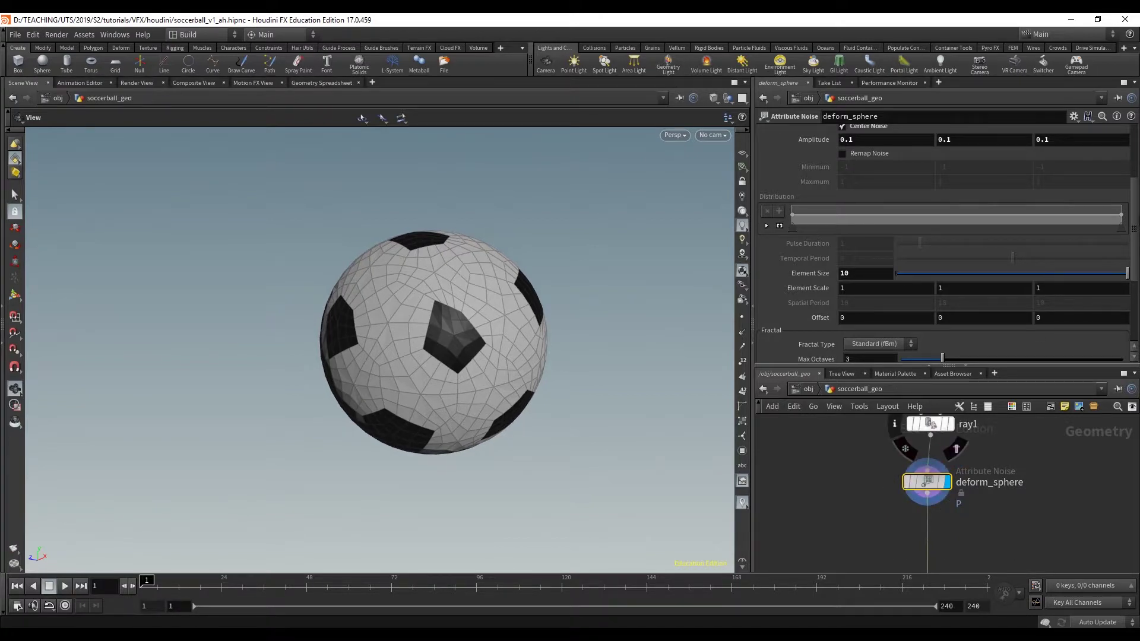
Try an amplitude of 0.5 on all axes and an element size of 5 on deform_sphere, and undo both changes
{"action": "middle_click", "coordinate": [811, 139]}
{"action": "middle_click_drag", "start_coordinate": [812, 140], "coordinate": [848, 135]}
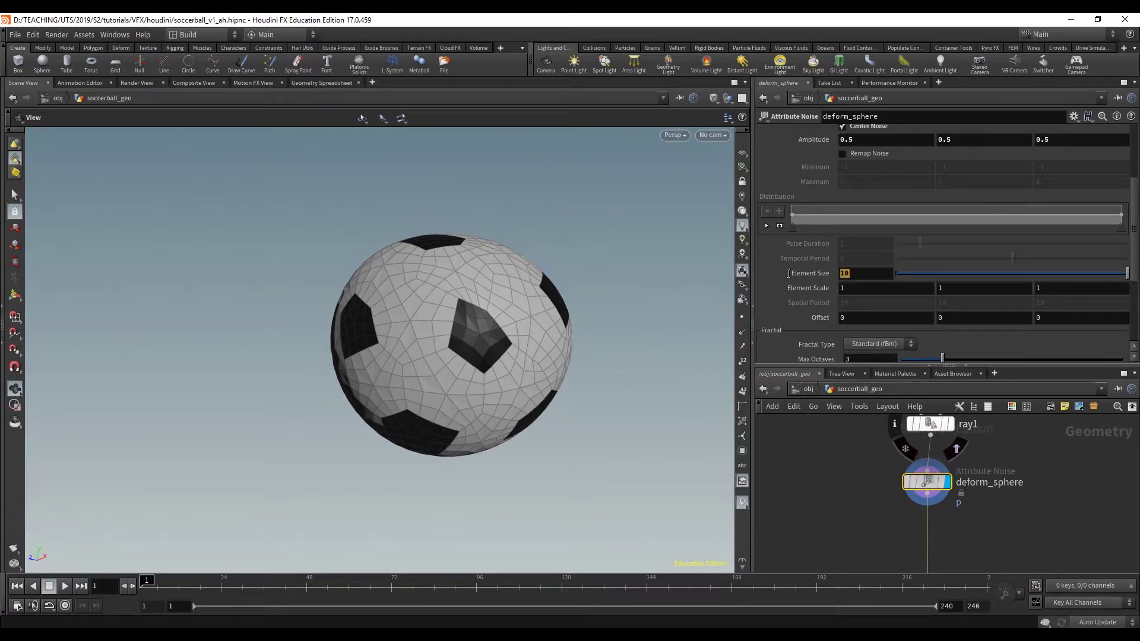
{"action": "type", "text": "5"}
{"action": "key", "text": "Return"}
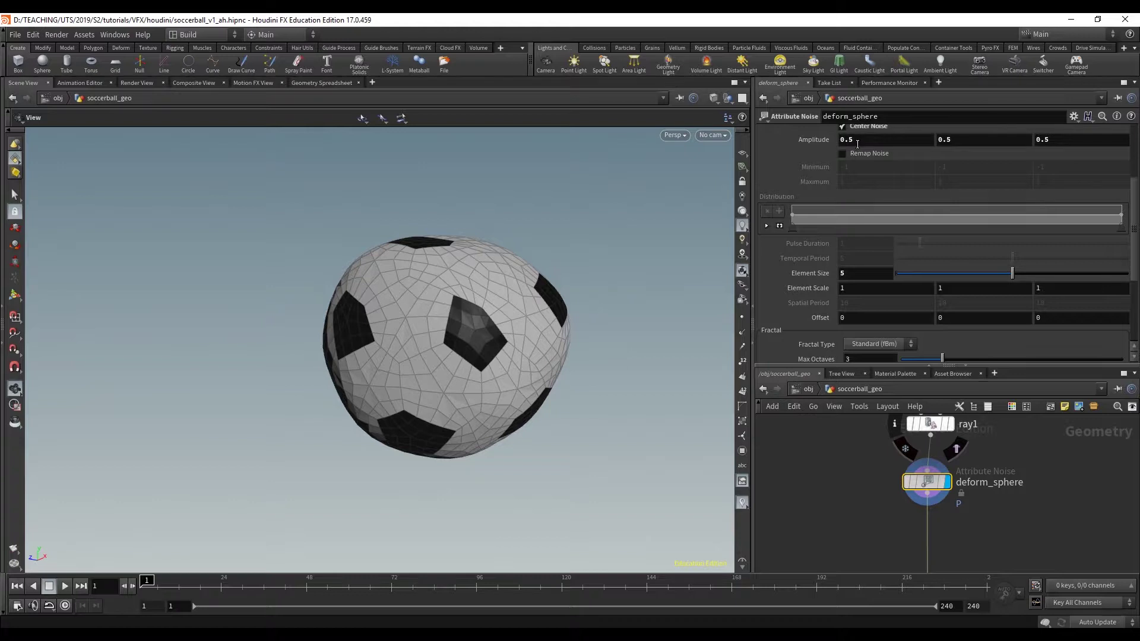
{"action": "key", "text": "ctrl+z"}
{"action": "key", "text": "ctrl+z"}
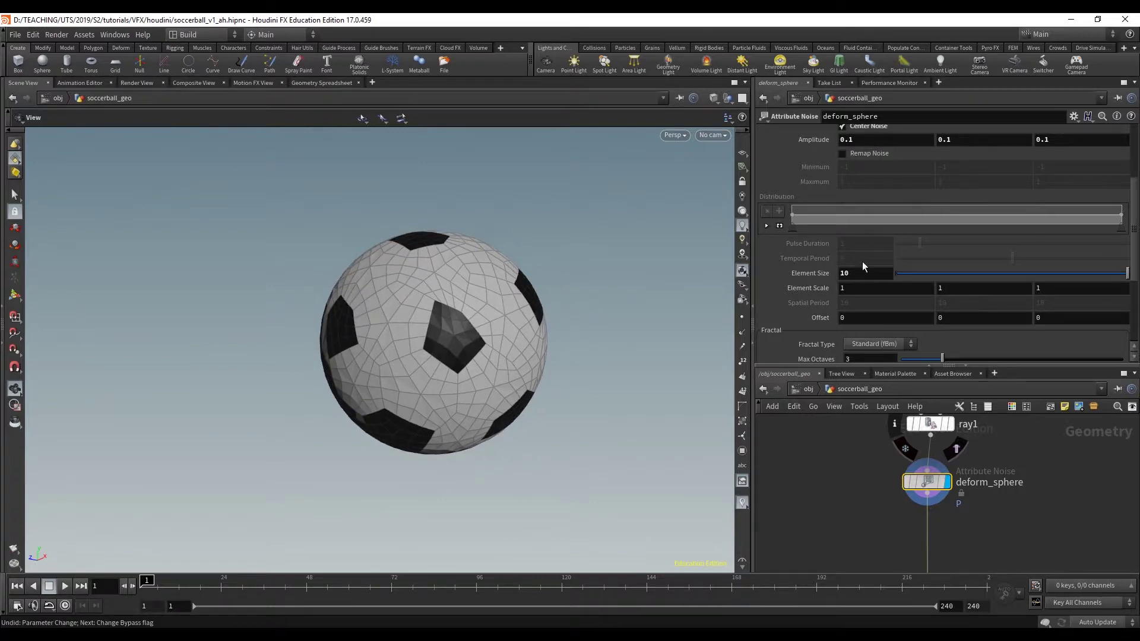
Try an element size of 6 on deform_sphere and compare the ball with and without the node by toggling its bypass
{"action": "key", "text": "Return"}
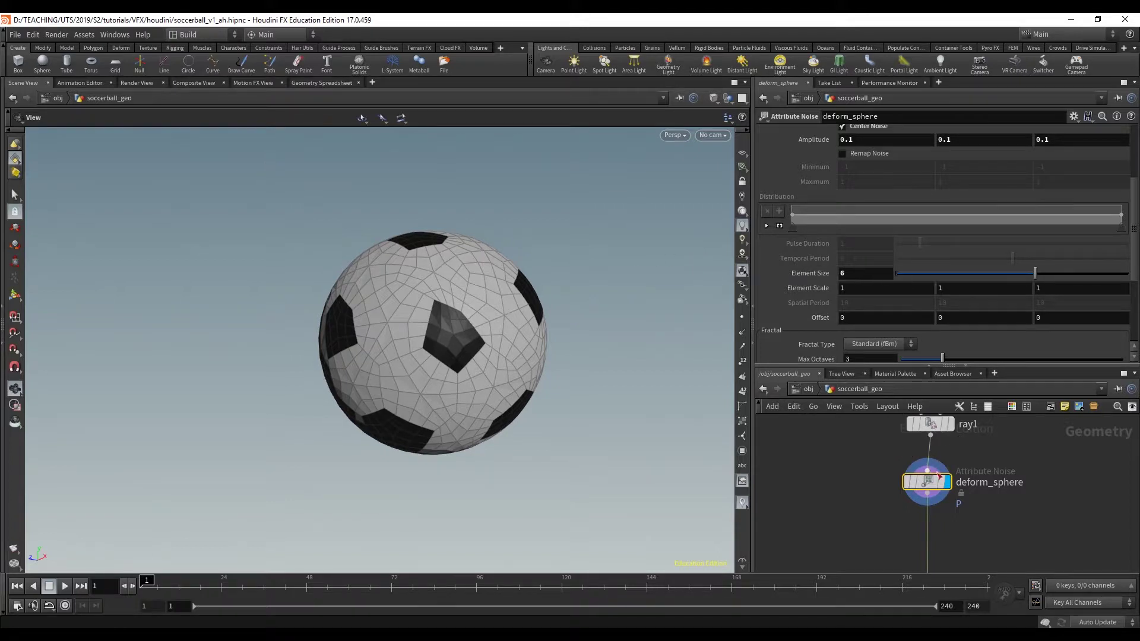
{"action": "mouse_move", "coordinate": [902, 483]}
{"action": "left_click", "coordinate": [903, 484]}
{"action": "left_click", "coordinate": [902, 484]}
{"action": "left_click_drag", "start_coordinate": [520, 228], "coordinate": [360, 281]}
{"action": "left_click_drag", "start_coordinate": [560, 315], "coordinate": [327, 316]}
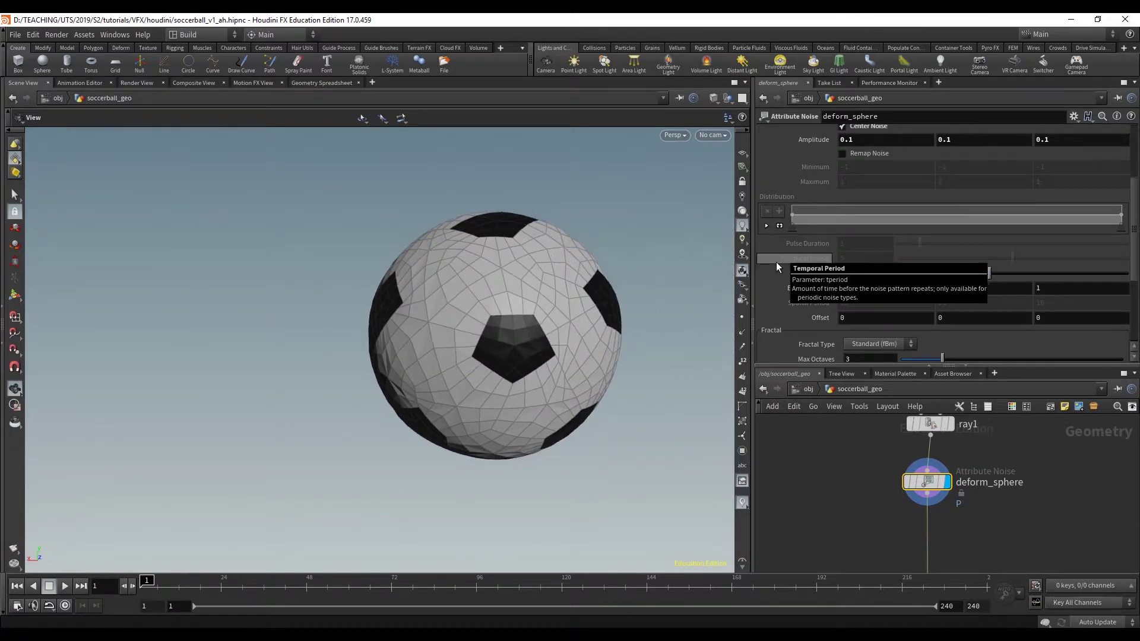
Set the element size of the deform_sphere noise to 3
{"action": "left_click", "coordinate": [867, 272]}
{"action": "type", "text": "3"}
{"action": "key", "text": "Tab"}
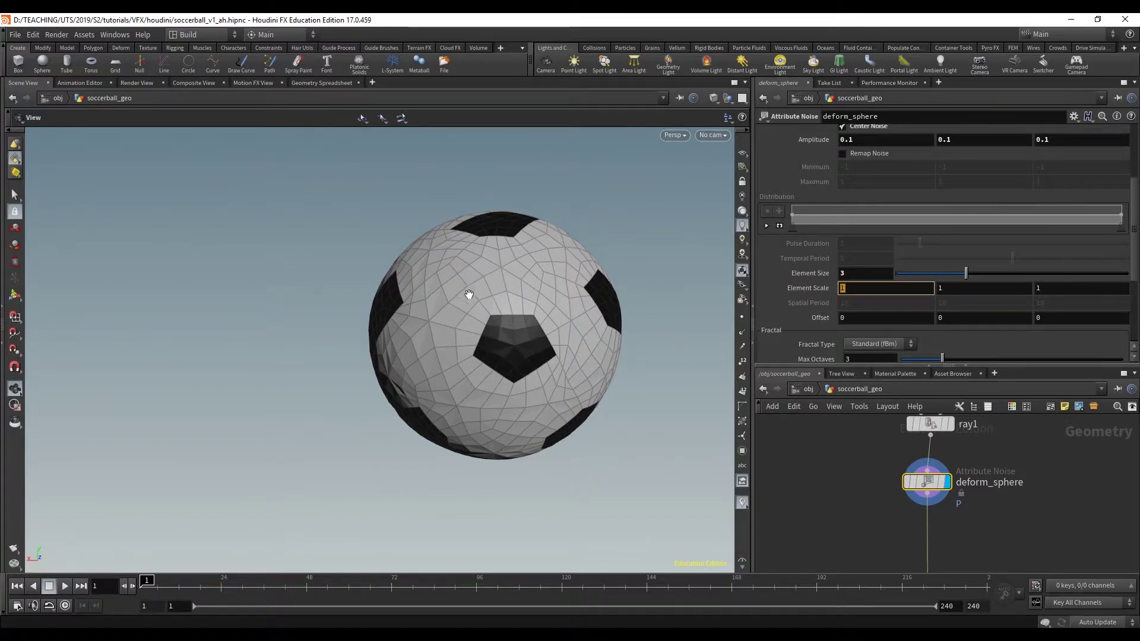
{"action": "left_click_drag", "start_coordinate": [459, 295], "coordinate": [451, 400]}
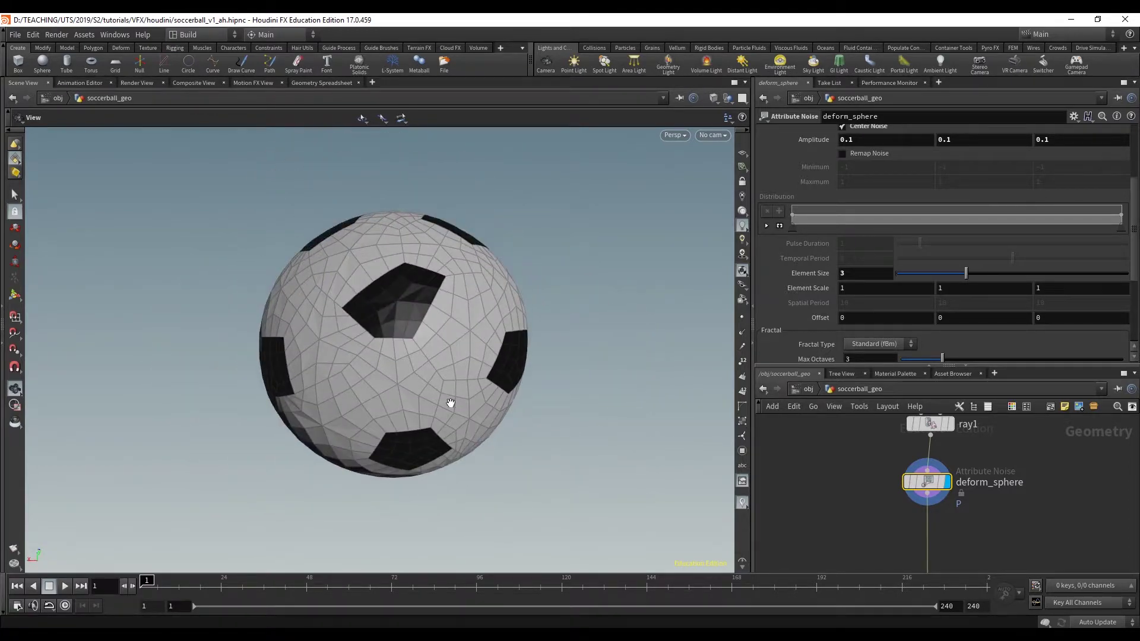
Toggle the bypass of deform_sphere several times to compare the ball with and without the finer noise, leaving the node active
{"action": "mouse_move", "coordinate": [909, 483]}
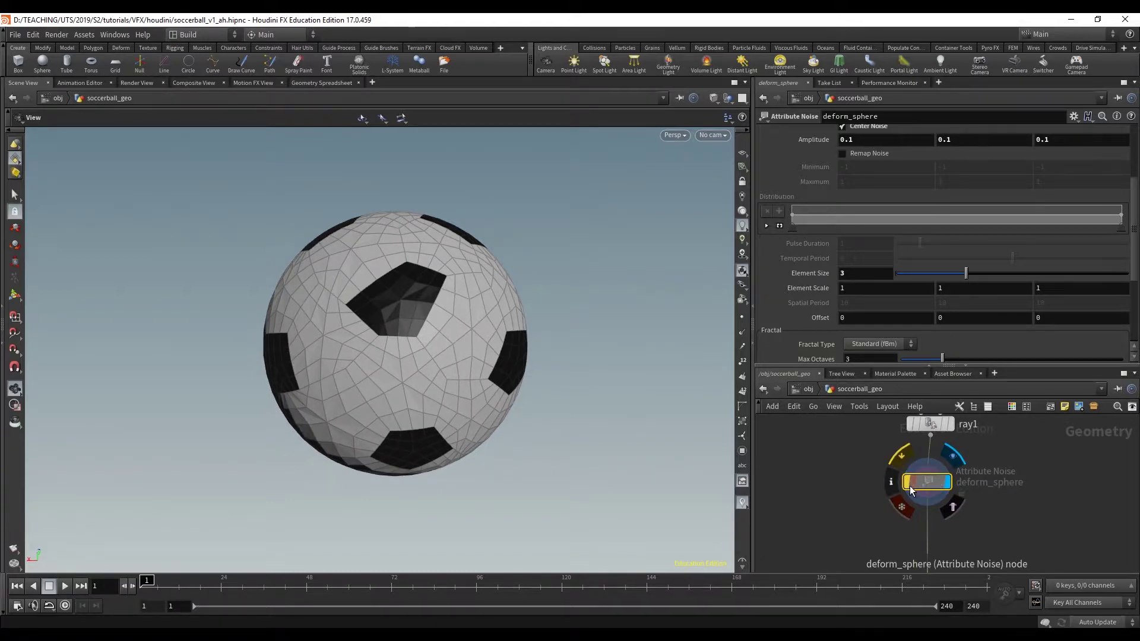
{"action": "left_click", "coordinate": [904, 483]}
{"action": "left_click", "coordinate": [904, 483]}
{"action": "left_click", "coordinate": [903, 483]}
{"action": "left_click", "coordinate": [906, 483]}
{"action": "left_click", "coordinate": [905, 483]}
{"action": "left_click", "coordinate": [905, 483]}
{"action": "left_click_drag", "start_coordinate": [407, 357], "coordinate": [510, 285]}
{"action": "left_click_drag", "start_coordinate": [926, 481], "coordinate": [930, 480]}
Display the final OUT_geo result at the end of the node network
{"action": "middle_click_drag", "start_coordinate": [984, 535], "coordinate": [980, 459]}
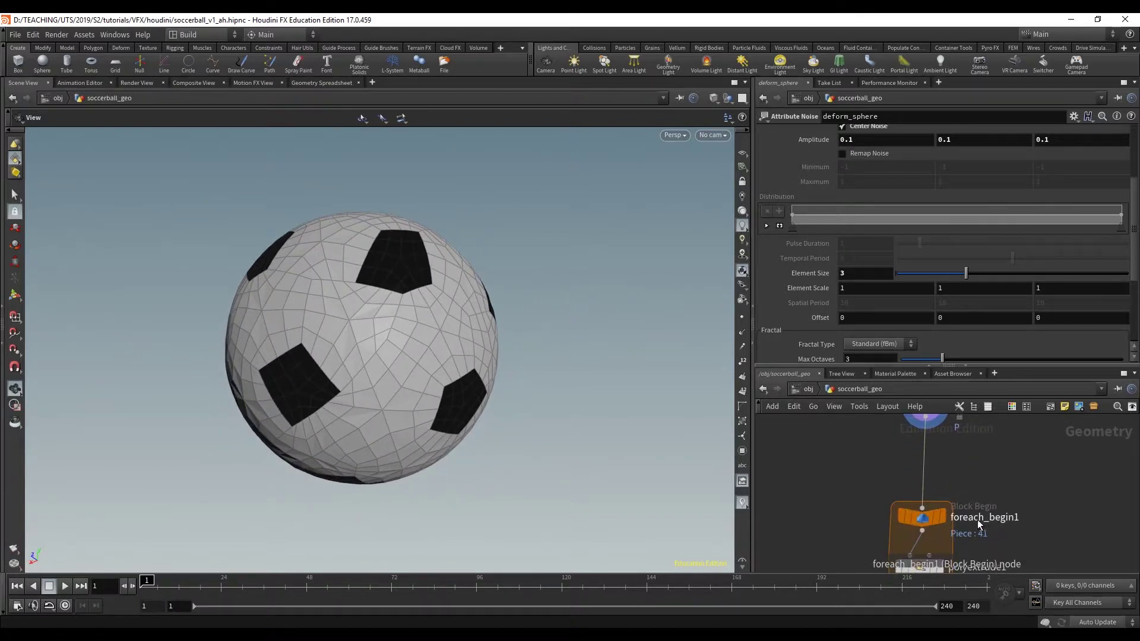
{"action": "scroll", "coordinate": [980, 415], "scroll_direction": "down", "scroll_amount": 5}
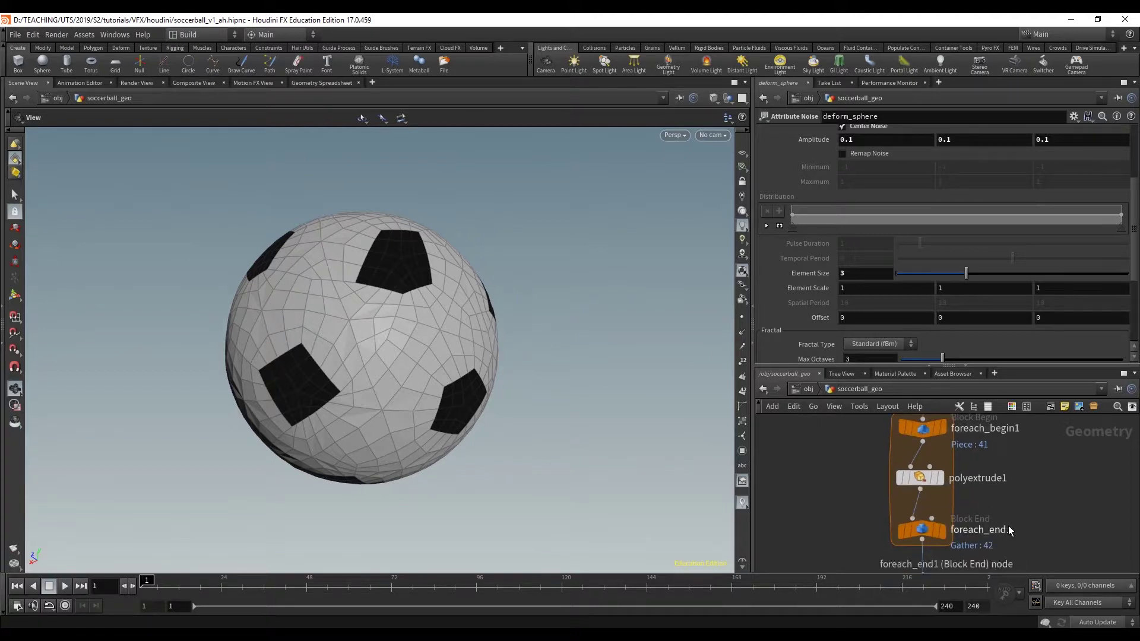
{"action": "scroll", "coordinate": [986, 462], "scroll_direction": "down", "scroll_amount": 1}
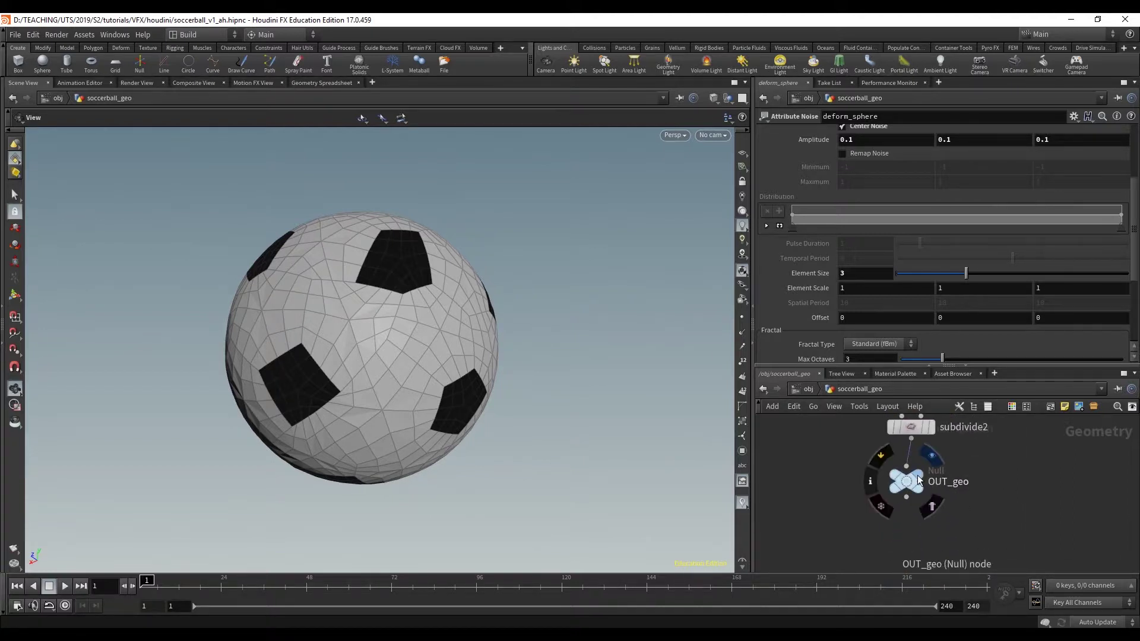
{"action": "left_click", "coordinate": [917, 481]}
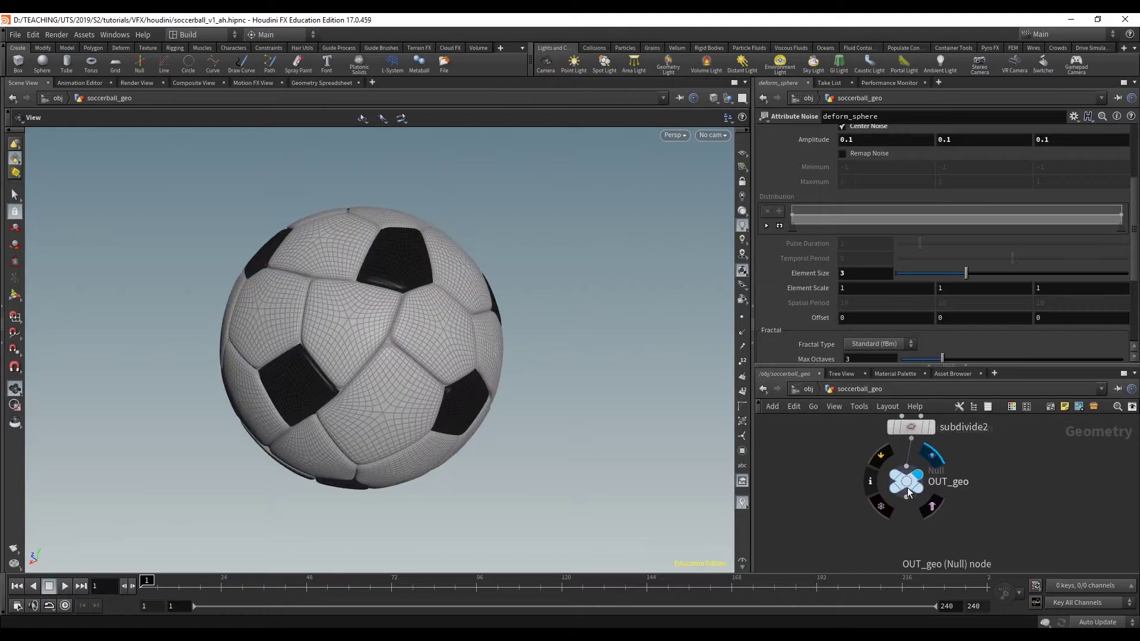
Examine the finished ball from all sides and close up, checking its overall shape, patches and seams
{"action": "right_click_drag", "start_coordinate": [257, 347], "coordinate": [178, 341]}
{"action": "left_click_drag", "start_coordinate": [178, 341], "coordinate": [364, 305]}
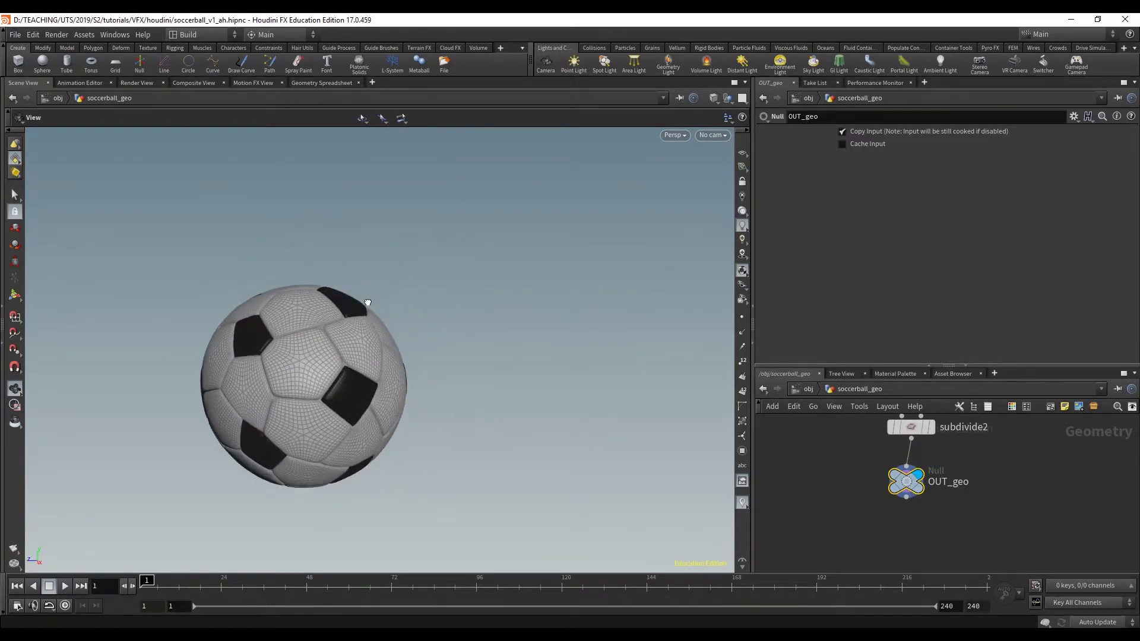
{"action": "middle_click_drag", "start_coordinate": [364, 305], "coordinate": [472, 272]}
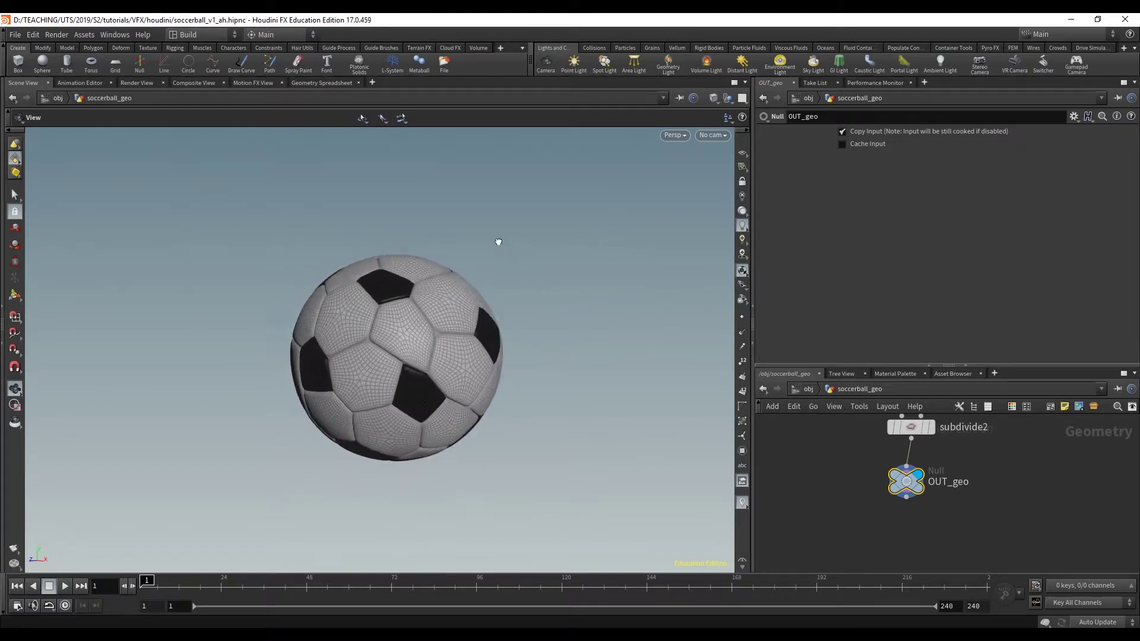
{"action": "left_click_drag", "start_coordinate": [412, 224], "coordinate": [258, 239]}
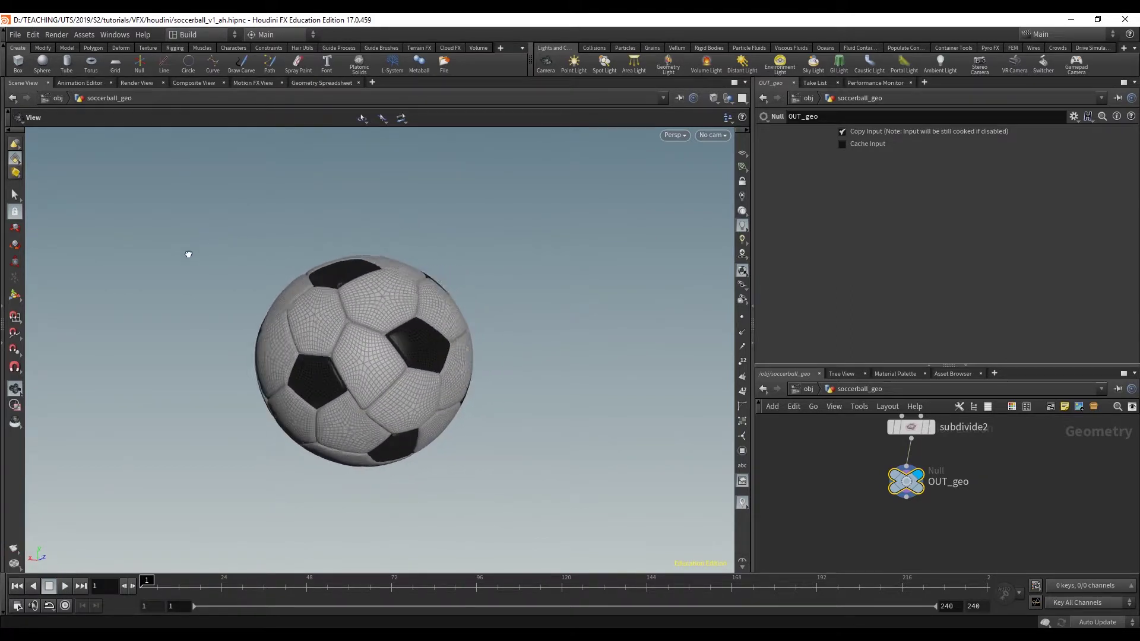
{"action": "left_click_drag", "start_coordinate": [159, 345], "coordinate": [143, 377]}
{"action": "left_click_drag", "start_coordinate": [282, 360], "coordinate": [344, 364]}
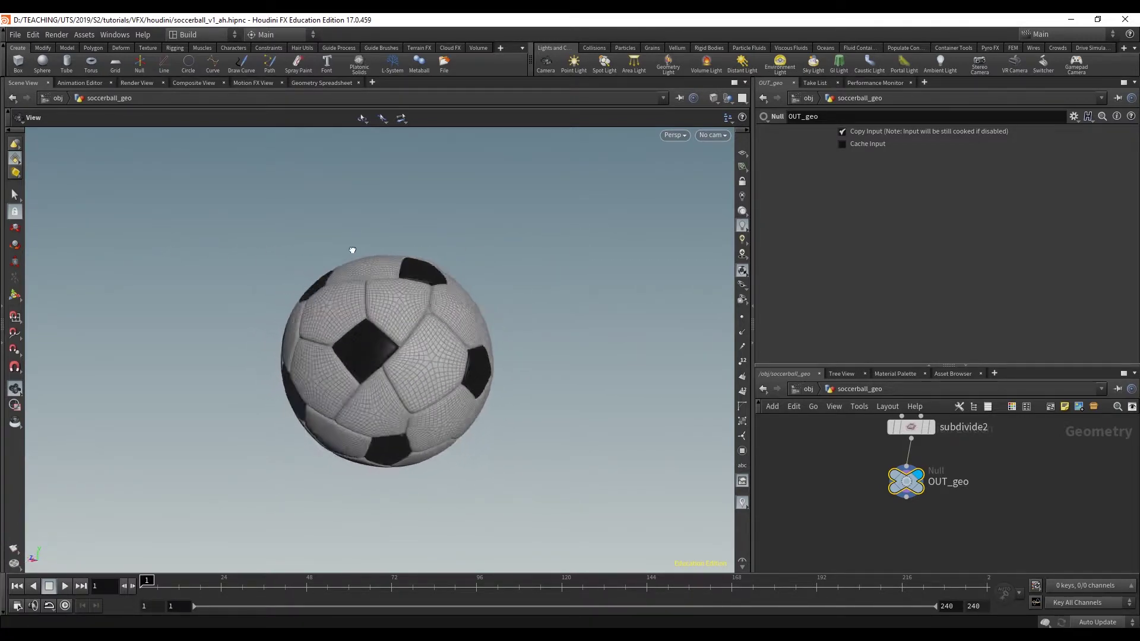
{"action": "left_click_drag", "start_coordinate": [407, 321], "coordinate": [510, 410]}
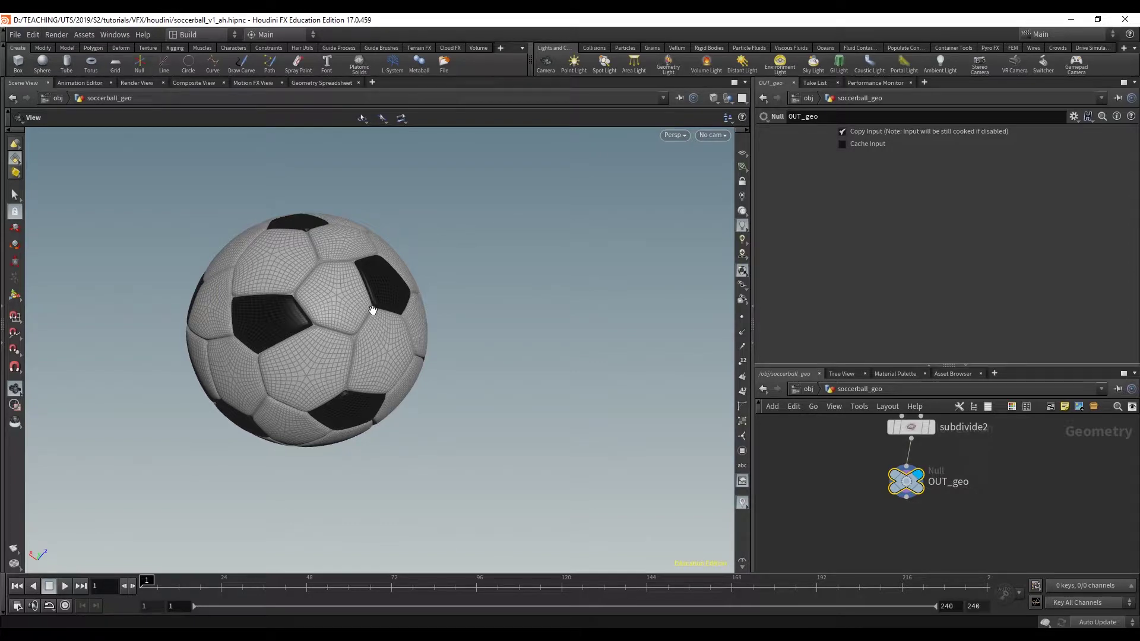
{"action": "left_click_drag", "start_coordinate": [435, 296], "coordinate": [477, 325]}
{"action": "right_click_drag", "start_coordinate": [330, 317], "coordinate": [493, 356]}
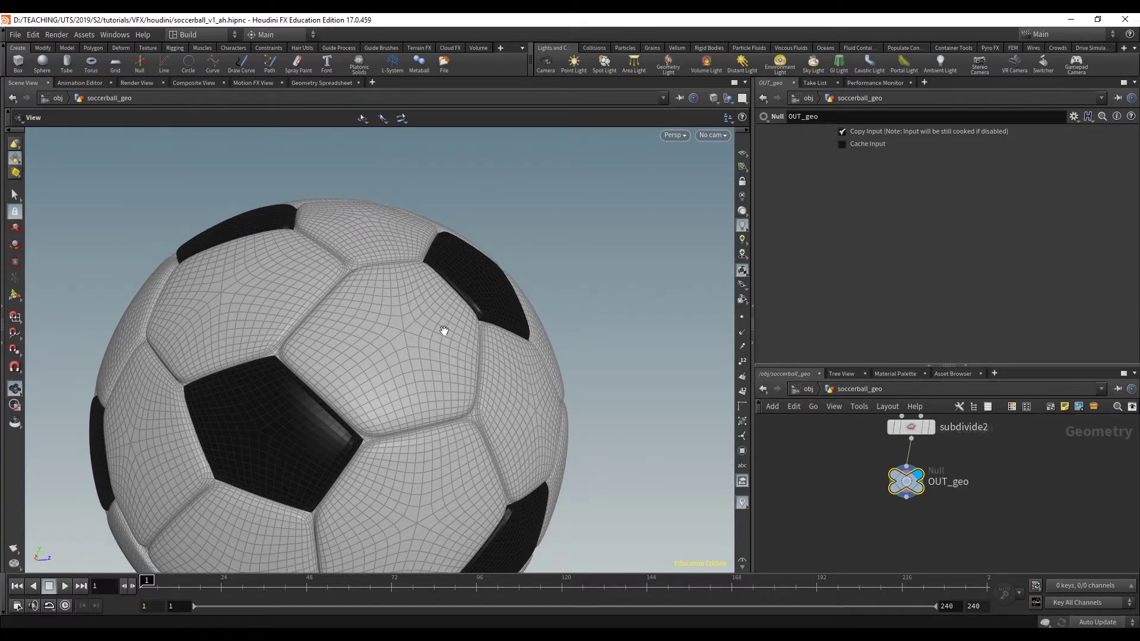
{"action": "left_click_drag", "start_coordinate": [444, 330], "coordinate": [422, 310]}
{"action": "left_click_drag", "start_coordinate": [412, 386], "coordinate": [345, 311]}
{"action": "left_click_drag", "start_coordinate": [526, 305], "coordinate": [472, 316]}
{"action": "left_click_drag", "start_coordinate": [567, 307], "coordinate": [541, 290]}
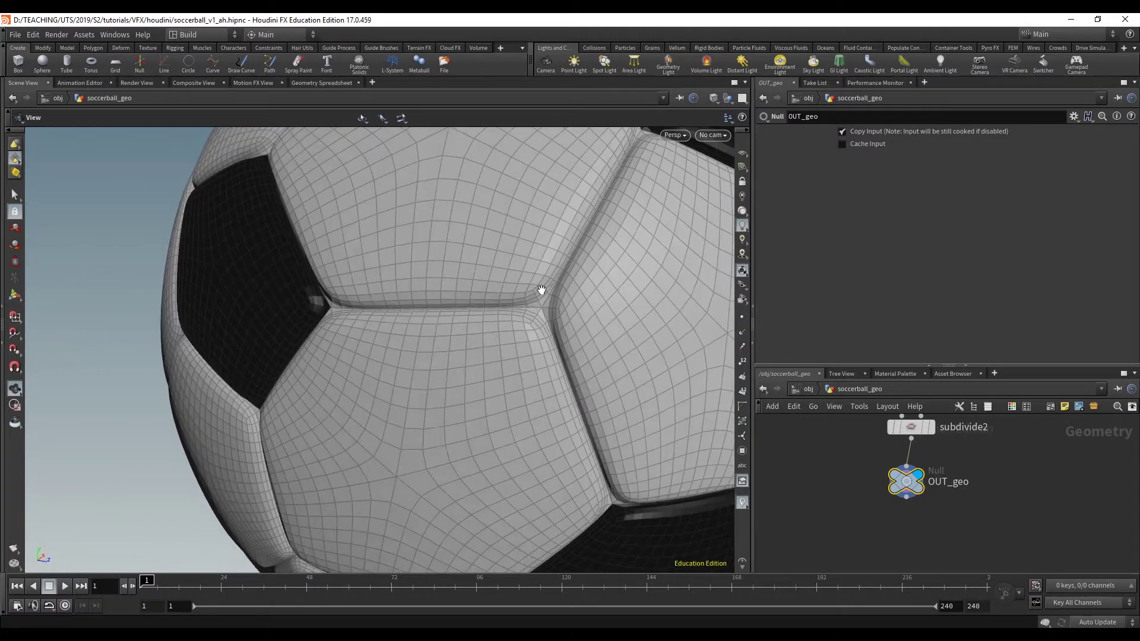
{"action": "left_click_drag", "start_coordinate": [617, 487], "coordinate": [516, 329]}
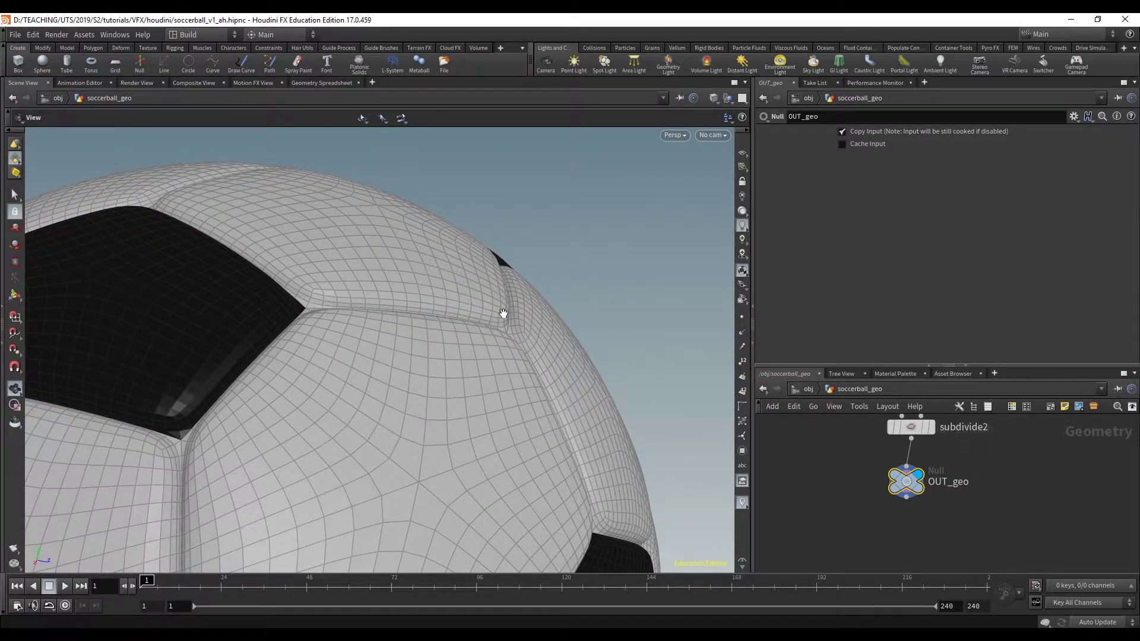
Select polyextrude1 inside the for-each block and review its distance, inset and divisions settings
{"action": "left_click_drag", "start_coordinate": [905, 365], "coordinate": [884, 196]}
{"action": "scroll", "coordinate": [824, 344], "scroll_direction": "up", "scroll_amount": 5}
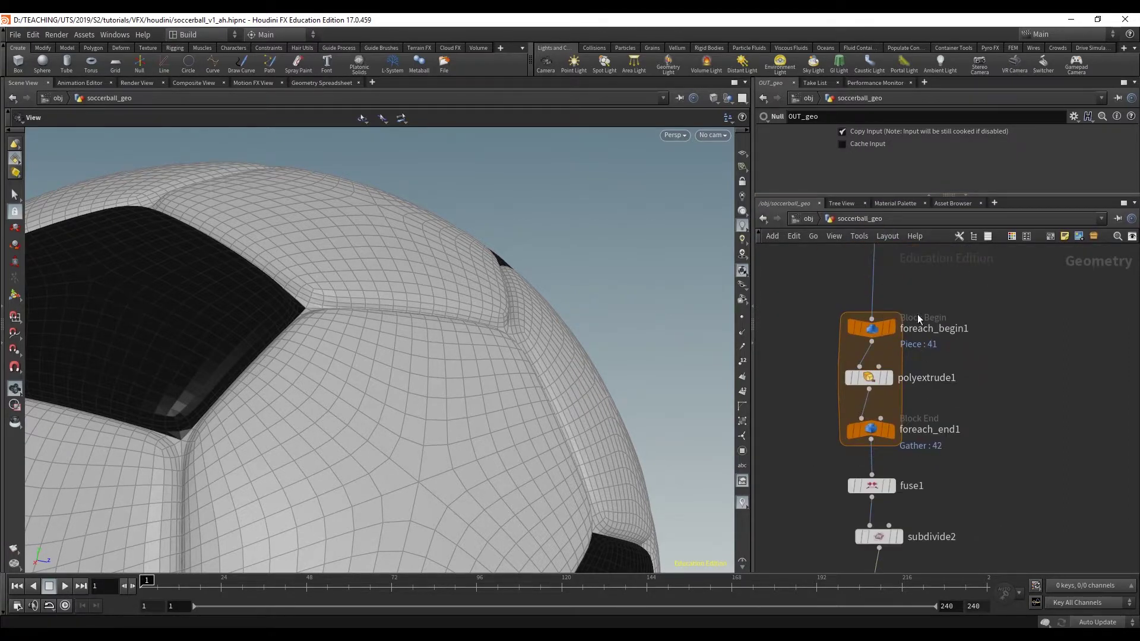
{"action": "left_click_drag", "start_coordinate": [828, 305], "coordinate": [918, 435]}
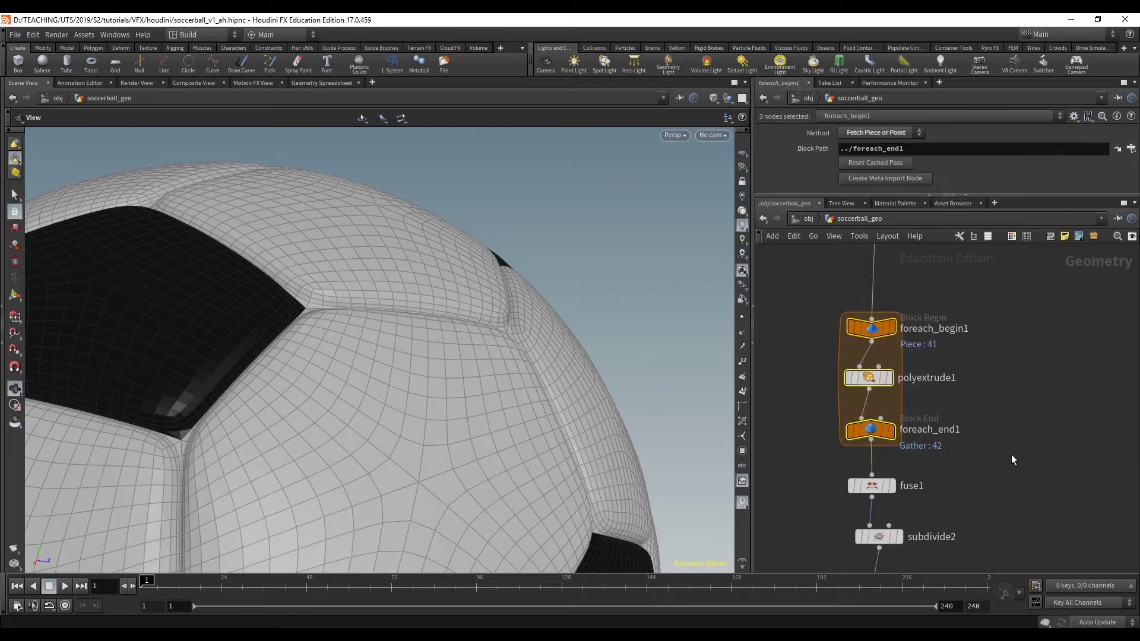
{"action": "scroll", "coordinate": [1006, 436], "scroll_direction": "up", "scroll_amount": 2}
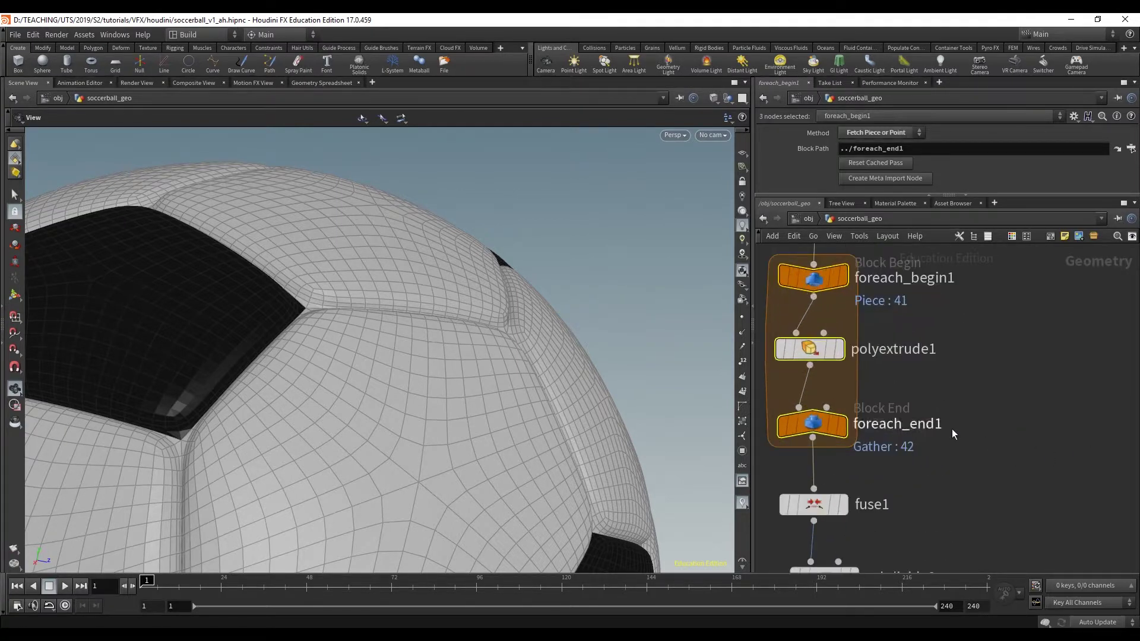
{"action": "left_click", "coordinate": [813, 355]}
{"action": "left_click_drag", "start_coordinate": [853, 194], "coordinate": [854, 301]}
{"action": "mouse_move", "coordinate": [777, 402]}
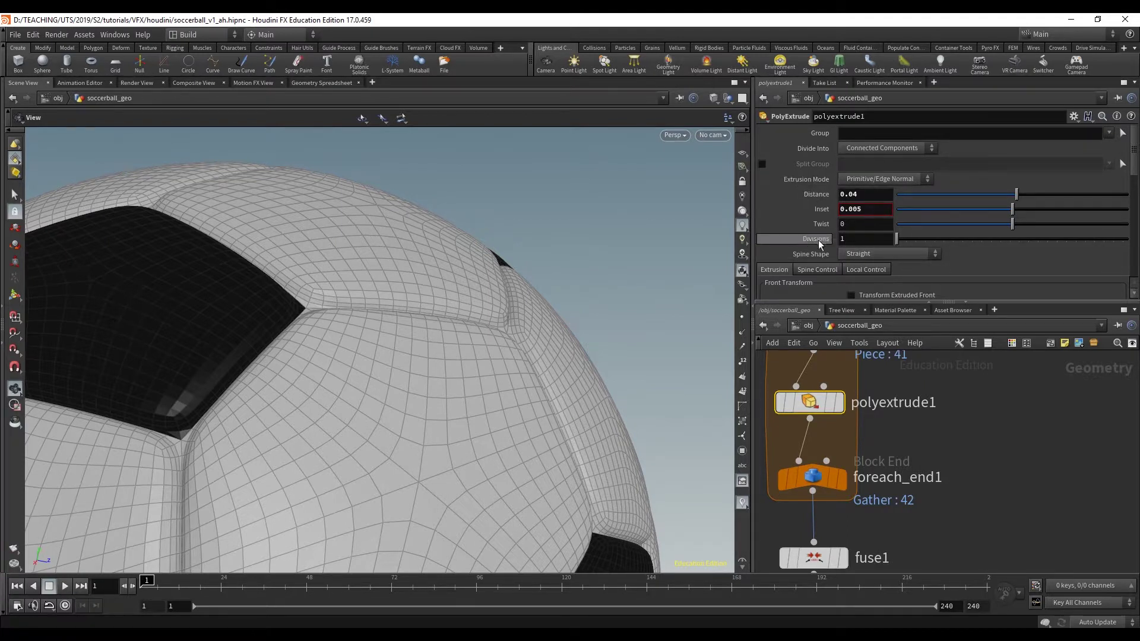
{"action": "mouse_move", "coordinate": [828, 196]}
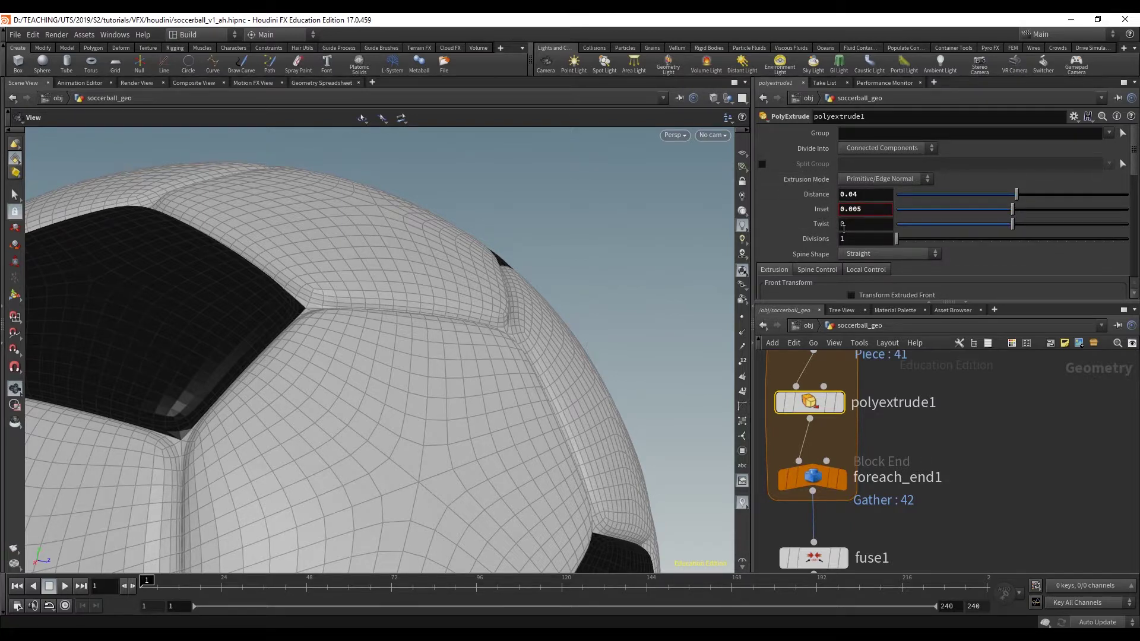
Show the Local Control parameters of polyextrude1 and examine the extruded patches on the ball
{"action": "middle_click_drag", "start_coordinate": [859, 356], "coordinate": [871, 429]}
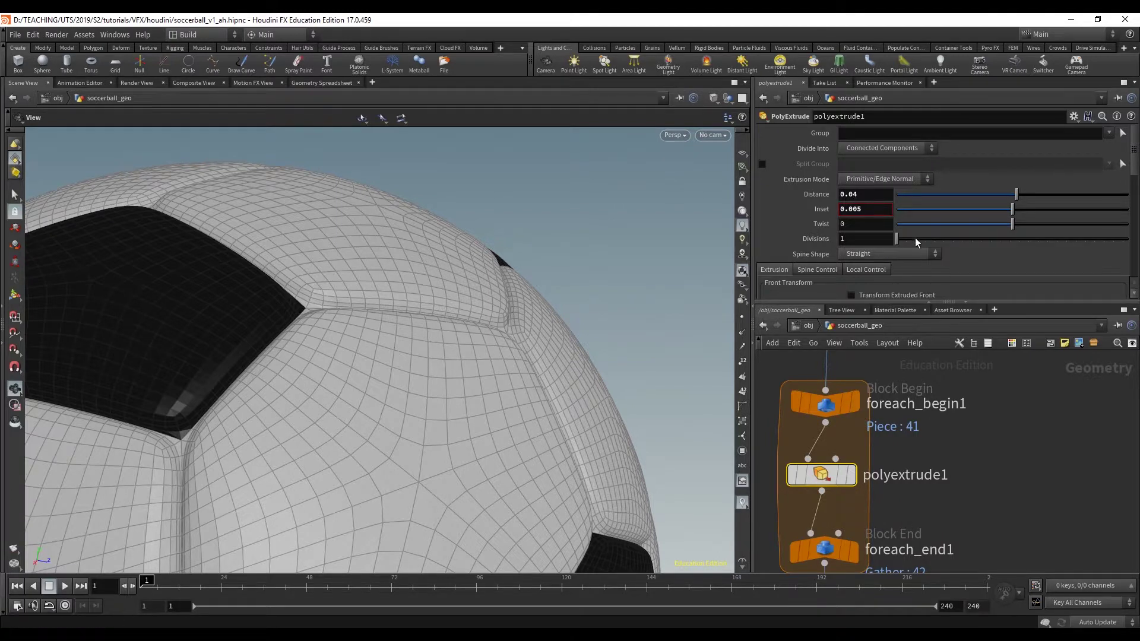
{"action": "left_click_drag", "start_coordinate": [838, 302], "coordinate": [855, 362]}
{"action": "scroll", "coordinate": [926, 293], "scroll_direction": "down", "scroll_amount": 2}
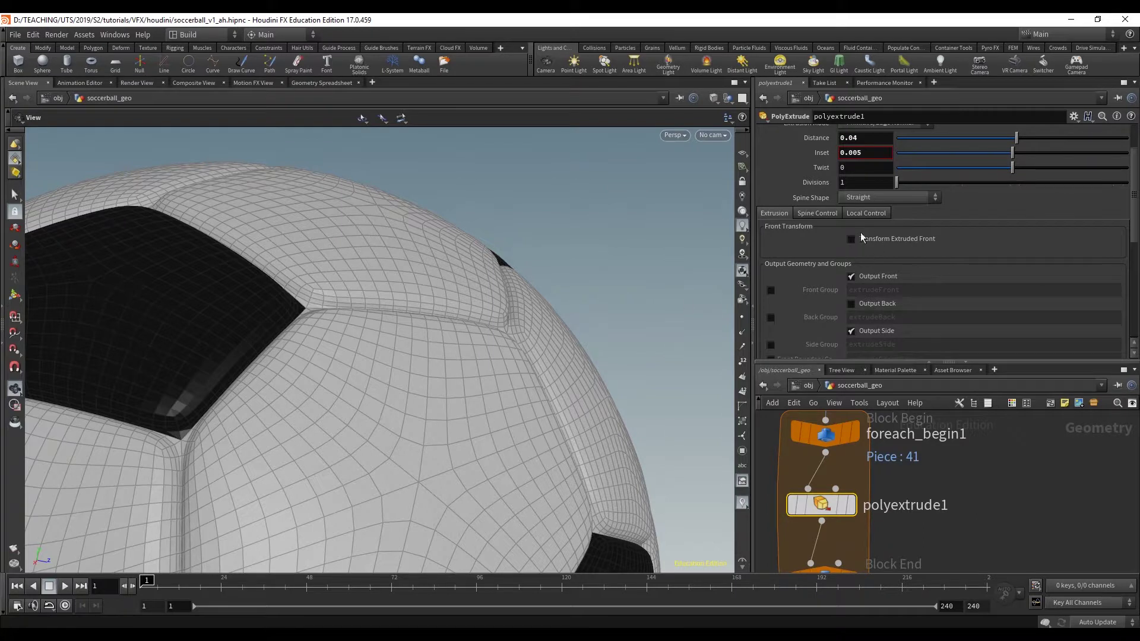
{"action": "left_click", "coordinate": [867, 214]}
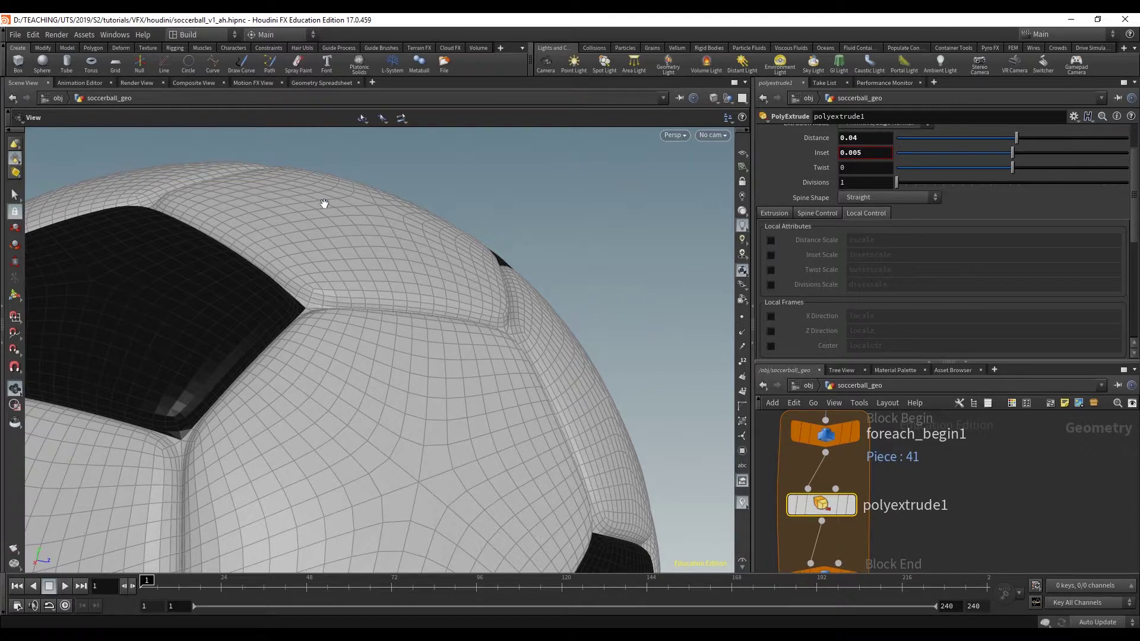
{"action": "scroll", "coordinate": [360, 407], "scroll_direction": "down", "scroll_amount": 3}
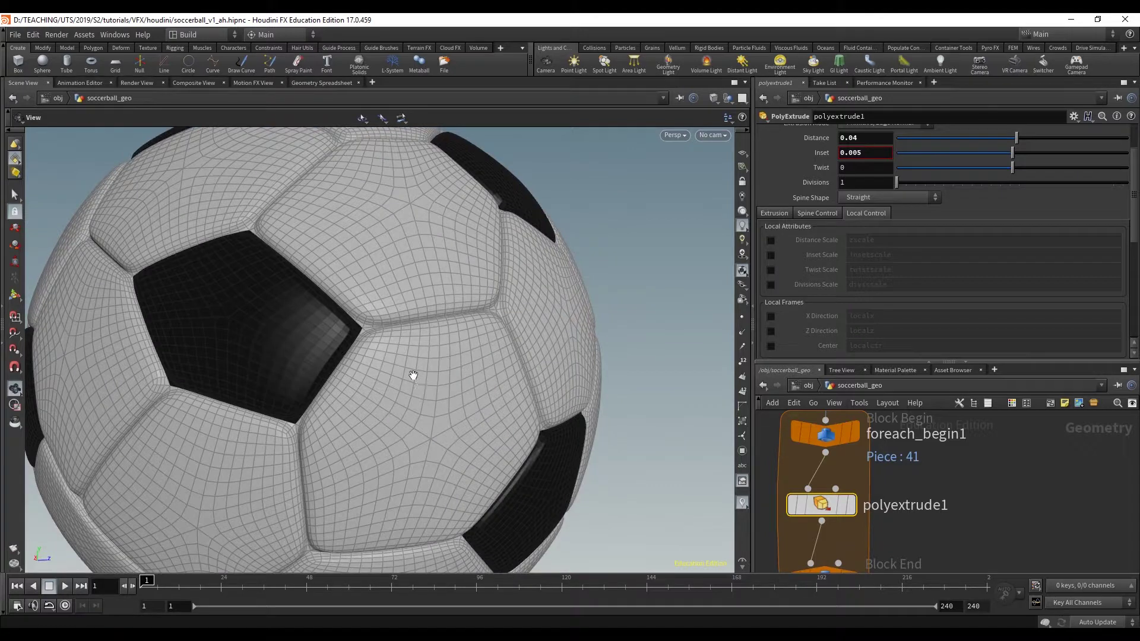
{"action": "left_click_drag", "start_coordinate": [416, 309], "coordinate": [364, 269]}
{"action": "left_click_drag", "start_coordinate": [348, 224], "coordinate": [425, 254]}
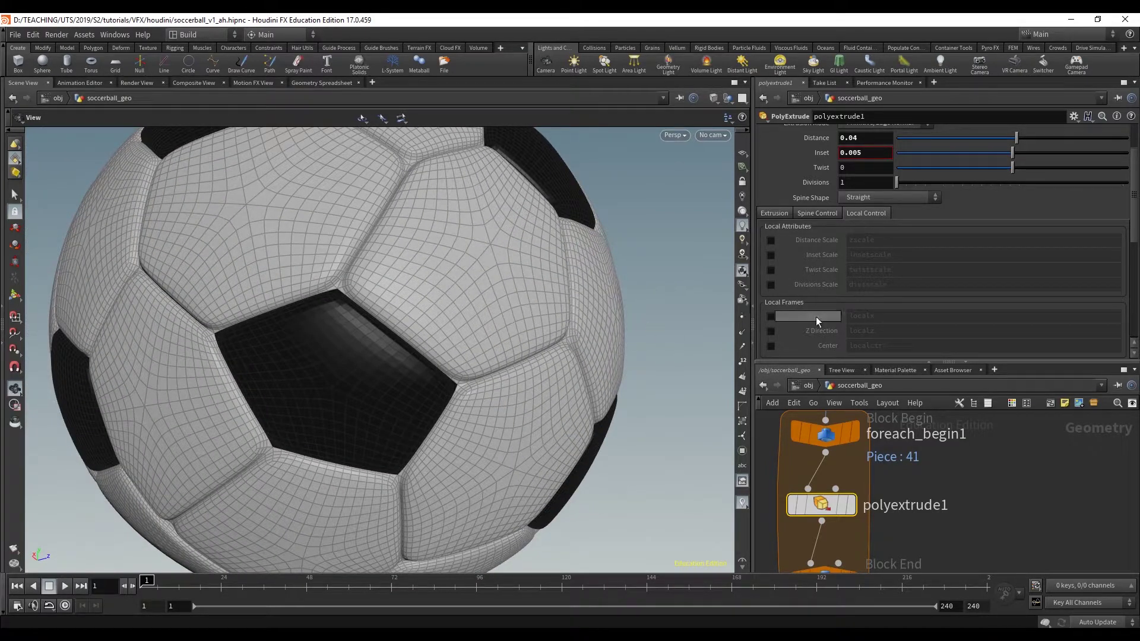
Select the deform_patches noise node above subdivide1 and display its result
{"action": "left_click_drag", "start_coordinate": [913, 363], "coordinate": [913, 297]}
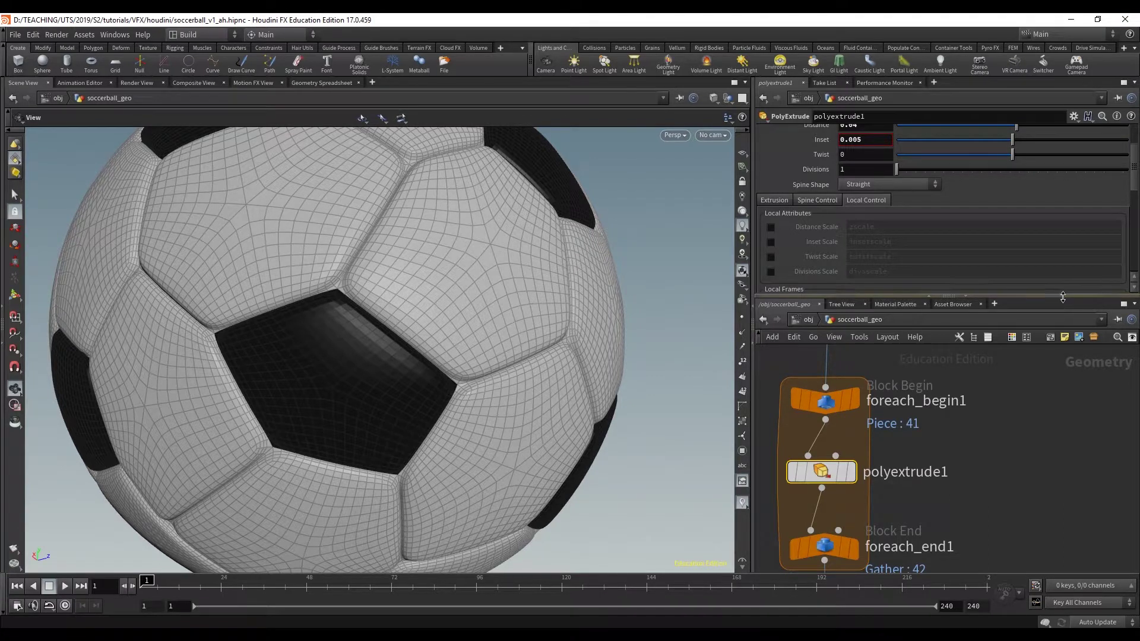
{"action": "left_click_drag", "start_coordinate": [949, 295], "coordinate": [948, 245]}
{"action": "middle_click_drag", "start_coordinate": [956, 389], "coordinate": [955, 496]}
{"action": "scroll", "coordinate": [951, 425], "scroll_direction": "down", "scroll_amount": 1}
{"action": "middle_click_drag", "start_coordinate": [936, 422], "coordinate": [975, 524]}
{"action": "scroll", "coordinate": [944, 415], "scroll_direction": "up", "scroll_amount": 3}
{"action": "middle_click_drag", "start_coordinate": [932, 410], "coordinate": [1058, 577]}
{"action": "middle_click_drag", "start_coordinate": [849, 362], "coordinate": [979, 501]}
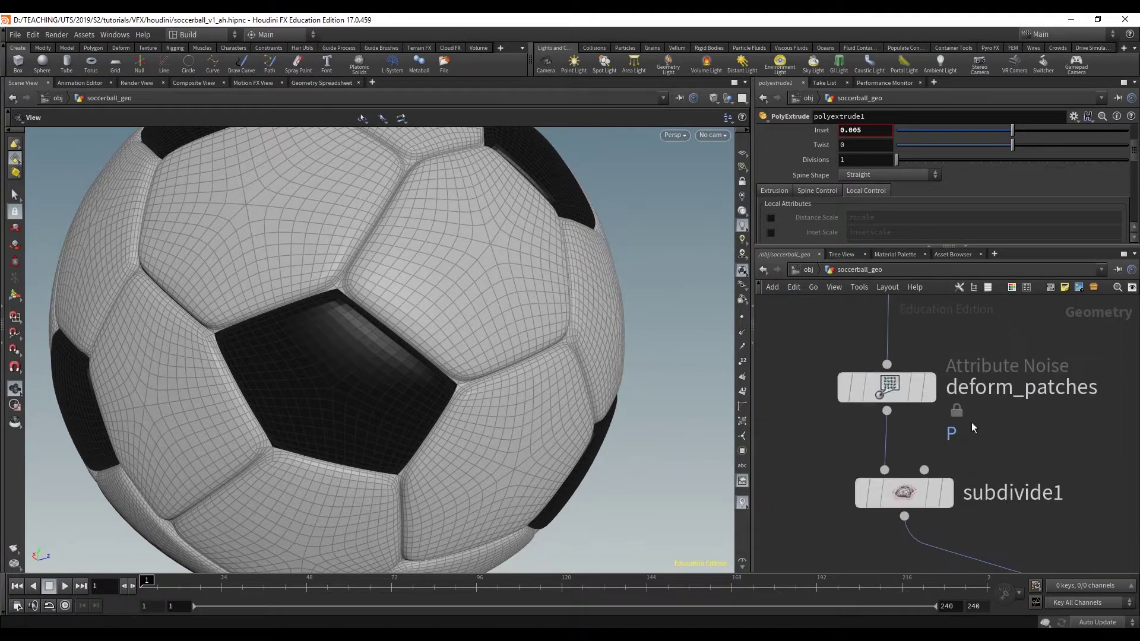
{"action": "left_click_drag", "start_coordinate": [876, 387], "coordinate": [879, 326]}
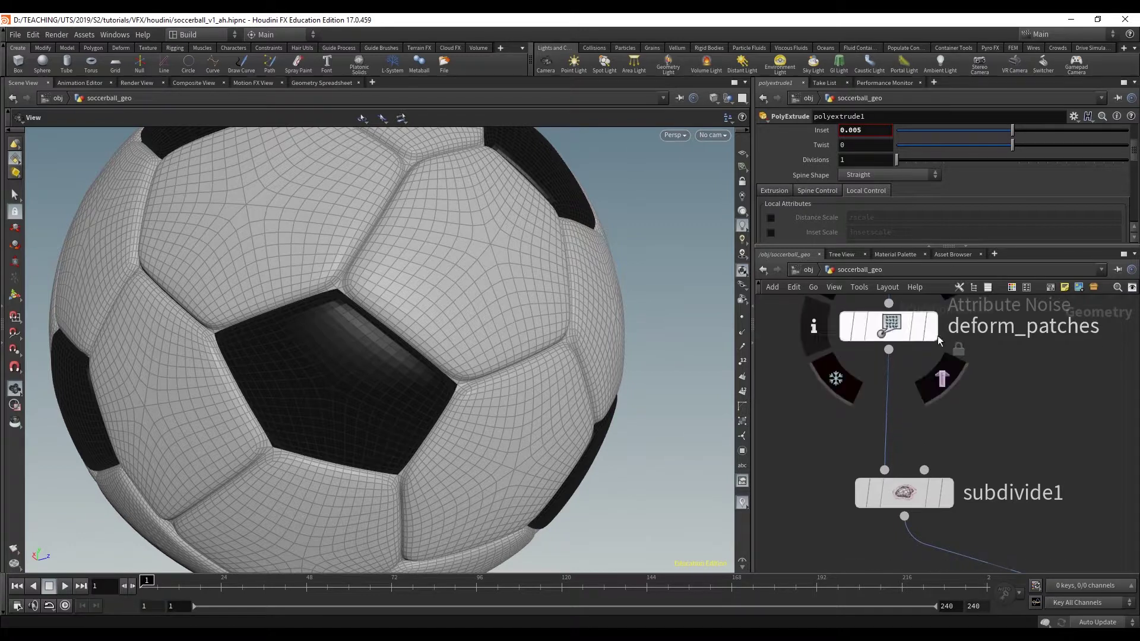
{"action": "left_click", "coordinate": [932, 332]}
{"action": "left_click", "coordinate": [910, 336]}
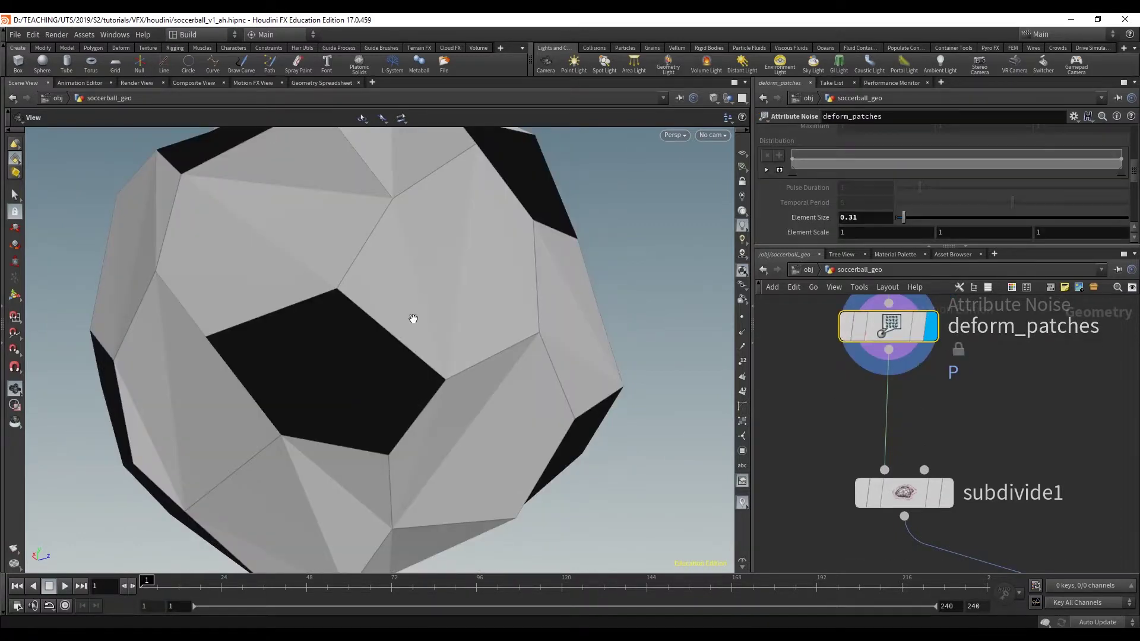
{"action": "right_click_drag", "start_coordinate": [521, 339], "coordinate": [313, 310]}
{"action": "left_click_drag", "start_coordinate": [313, 310], "coordinate": [398, 251]}
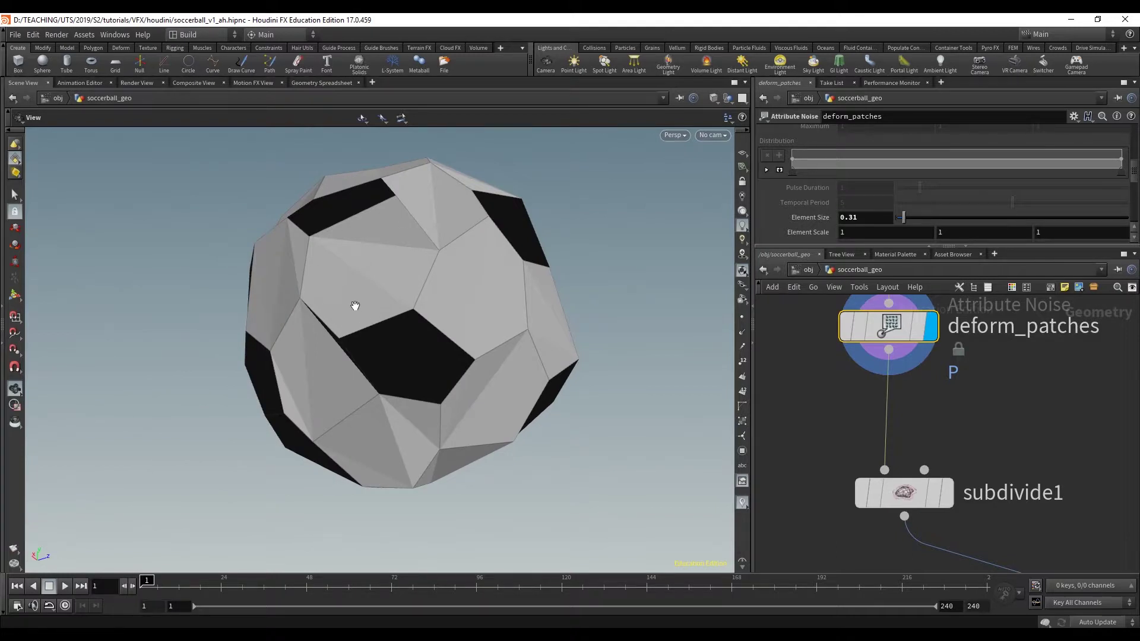
Move subdivide1 down to make room and insert a Primitive VOP on the wire between deform_patches and subdivide1
{"action": "left_click_drag", "start_coordinate": [355, 306], "coordinate": [521, 275]}
{"action": "right_click_drag", "start_coordinate": [522, 275], "coordinate": [552, 223]}
{"action": "left_click", "coordinate": [904, 492]}
{"action": "scroll", "coordinate": [897, 420], "scroll_direction": "down", "scroll_amount": 3}
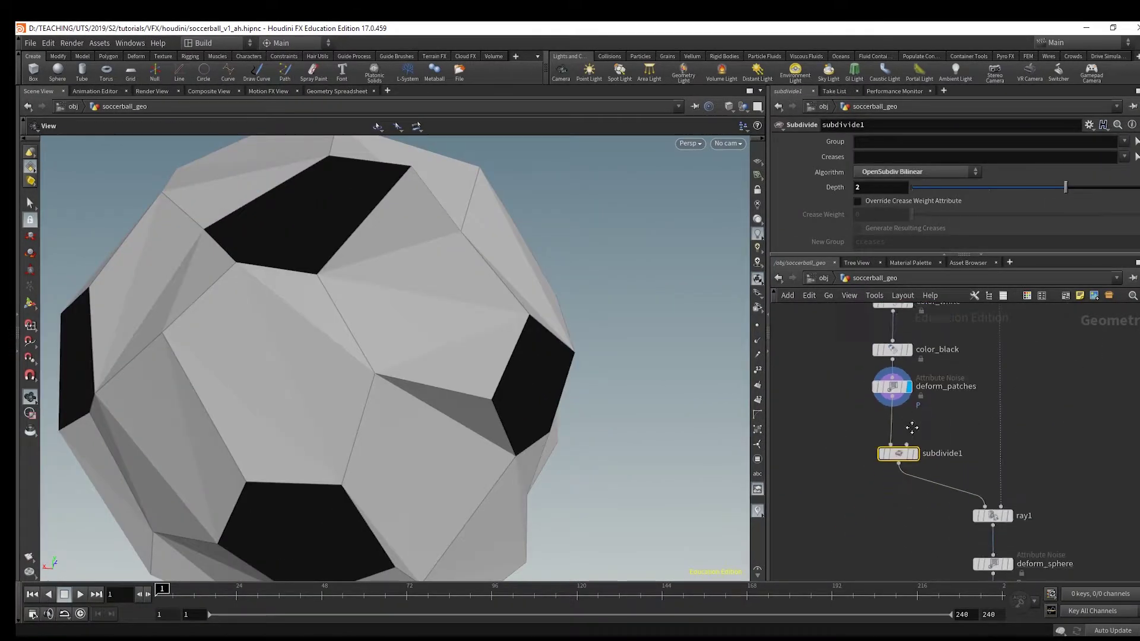
{"action": "scroll", "coordinate": [912, 428], "scroll_direction": "up", "scroll_amount": 5}
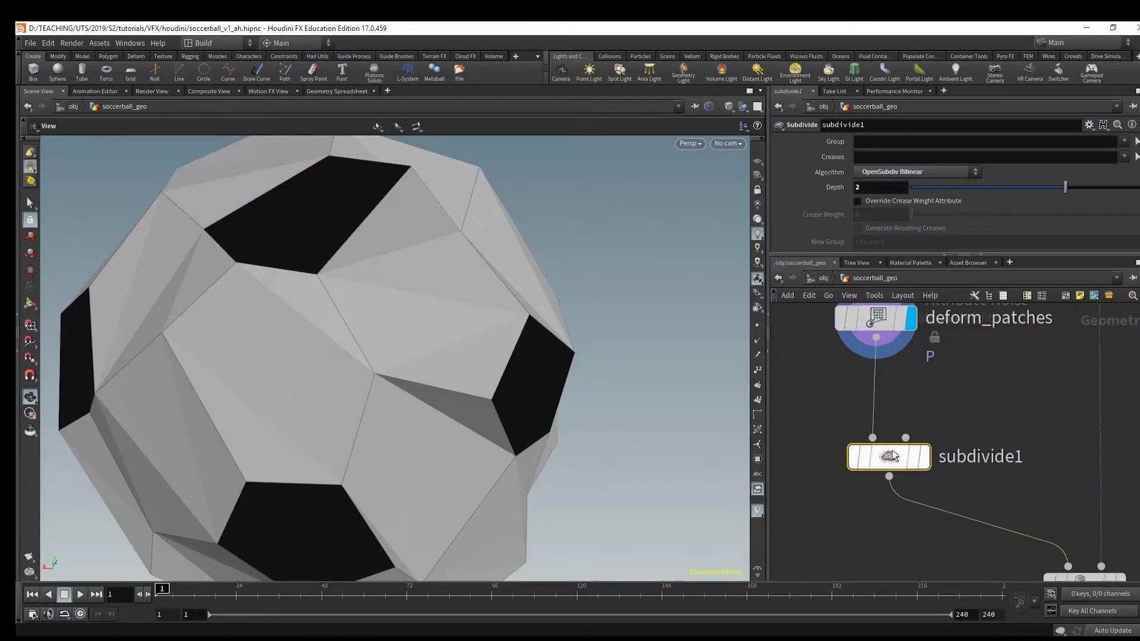
{"action": "left_click", "coordinate": [890, 395]}
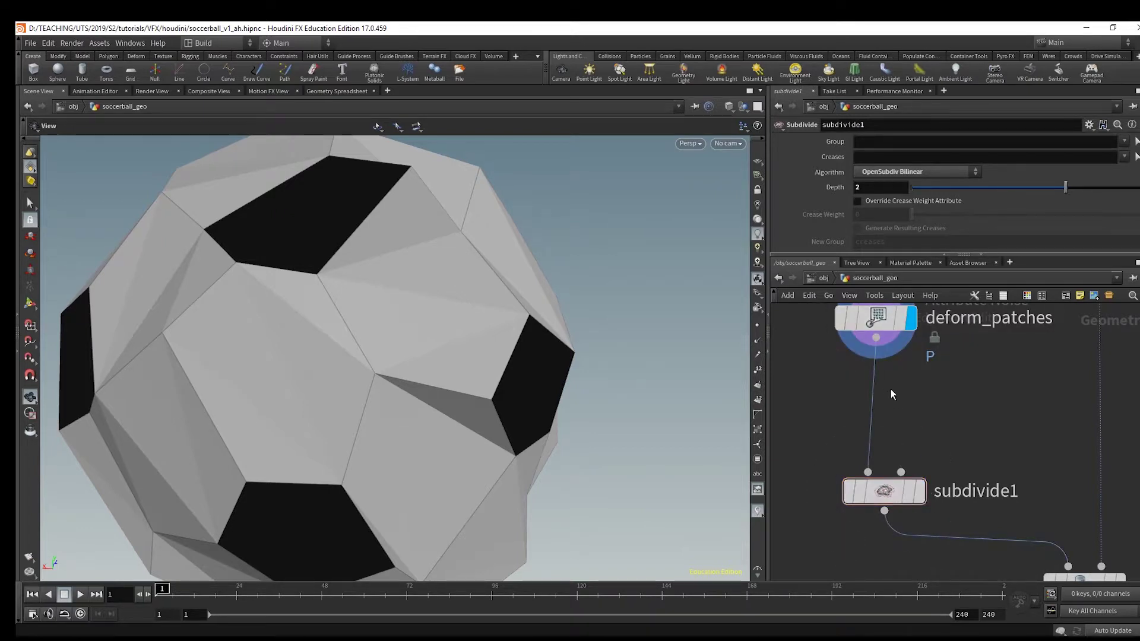
{"action": "key", "text": "Tab"}
{"action": "type", "text": "vop"}
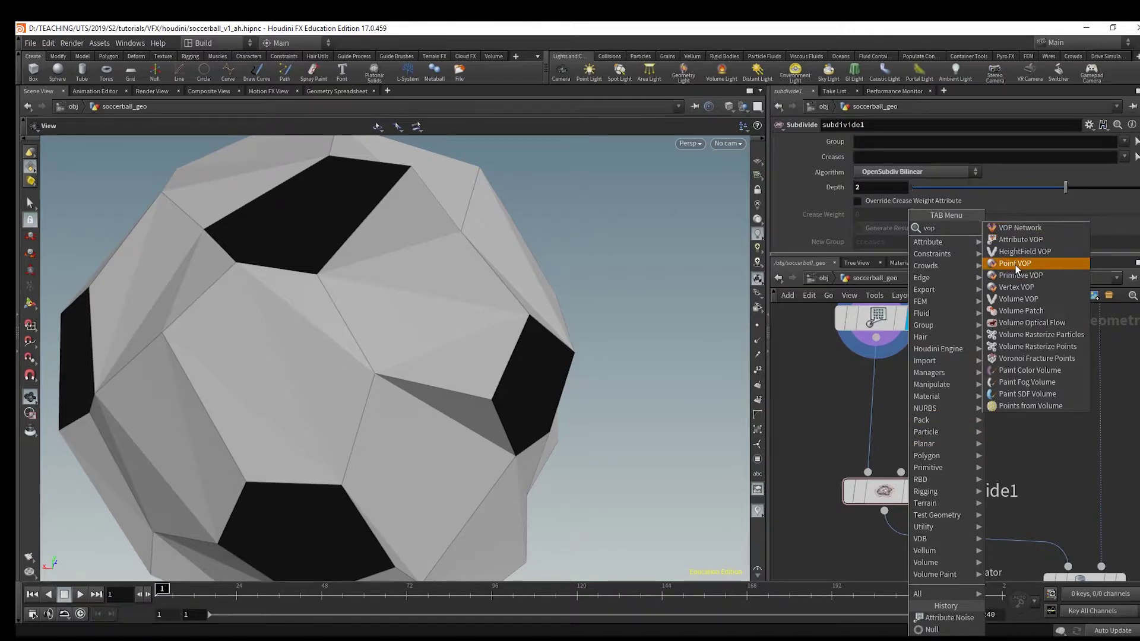
{"action": "left_click", "coordinate": [1027, 279]}
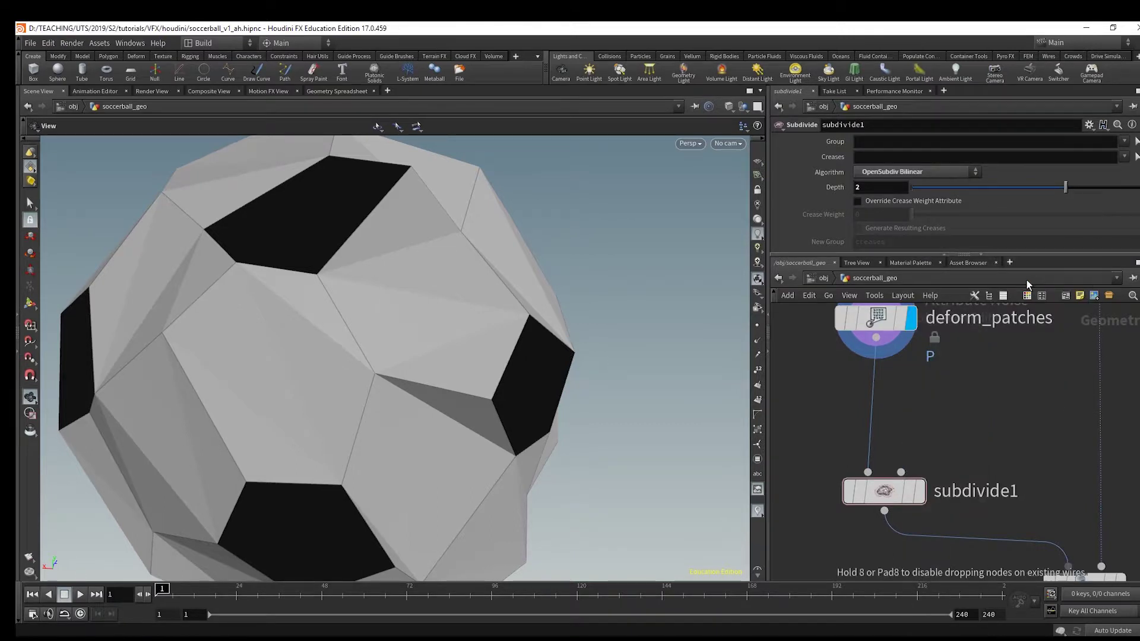
{"action": "left_click", "coordinate": [889, 414]}
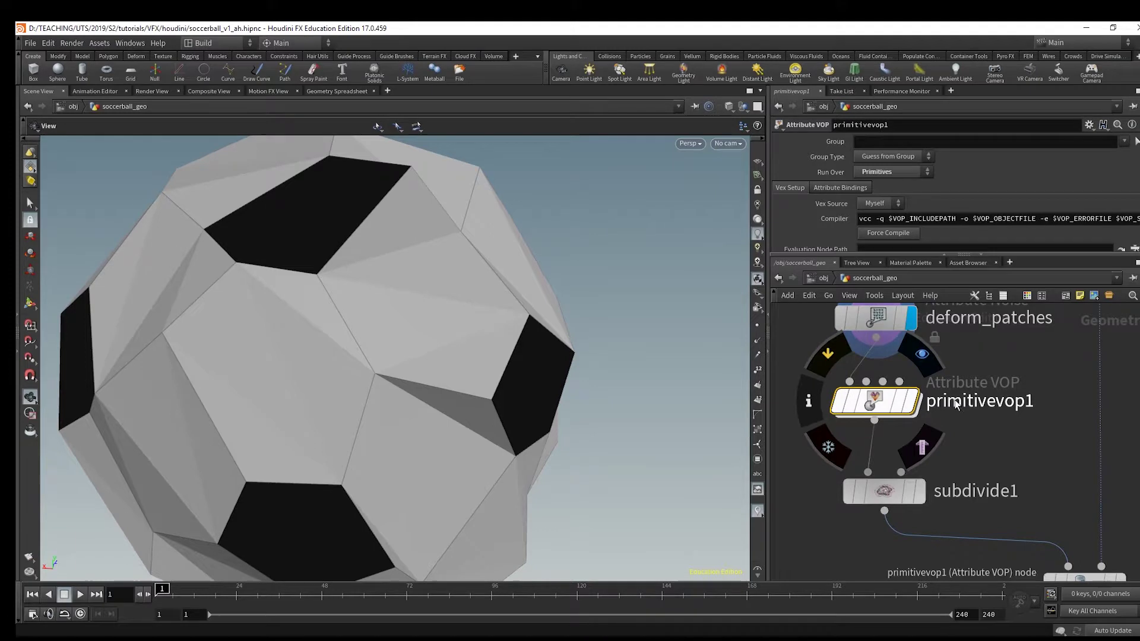
Select polyextrude1 in the for-each block, review its Local Control scale attributes and display its result
{"action": "scroll", "coordinate": [1109, 477], "scroll_direction": "down", "scroll_amount": 1}
{"action": "middle_click_drag", "start_coordinate": [1110, 478], "coordinate": [1015, 330]}
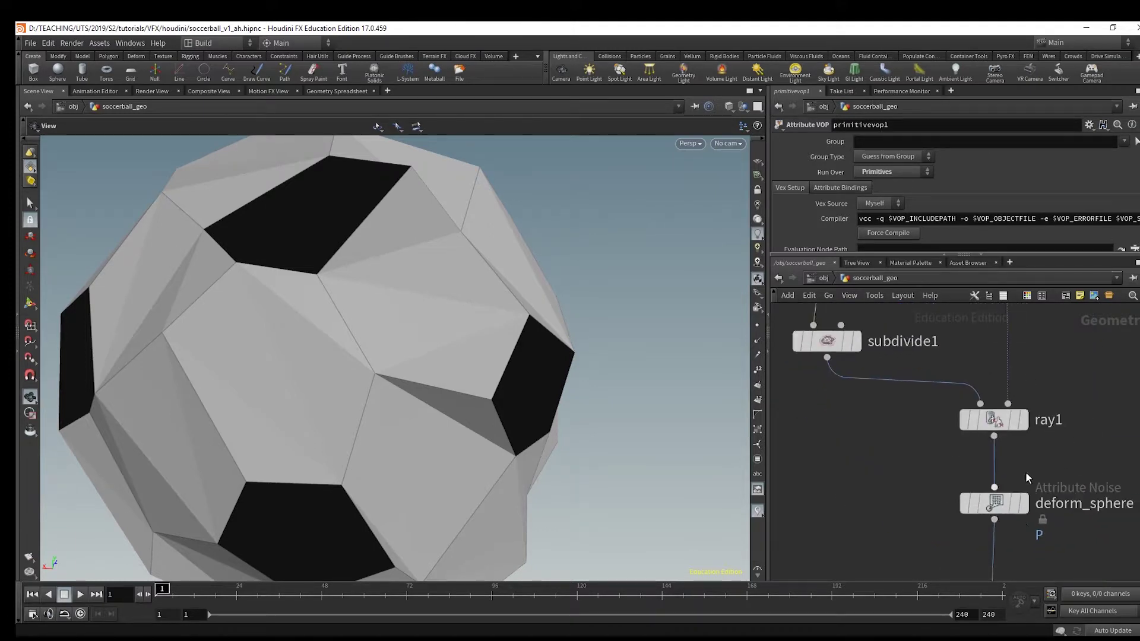
{"action": "middle_click_drag", "start_coordinate": [1027, 475], "coordinate": [1004, 328]}
{"action": "scroll", "coordinate": [995, 484], "scroll_direction": "up", "scroll_amount": 2}
{"action": "middle_click_drag", "start_coordinate": [1010, 509], "coordinate": [980, 292]}
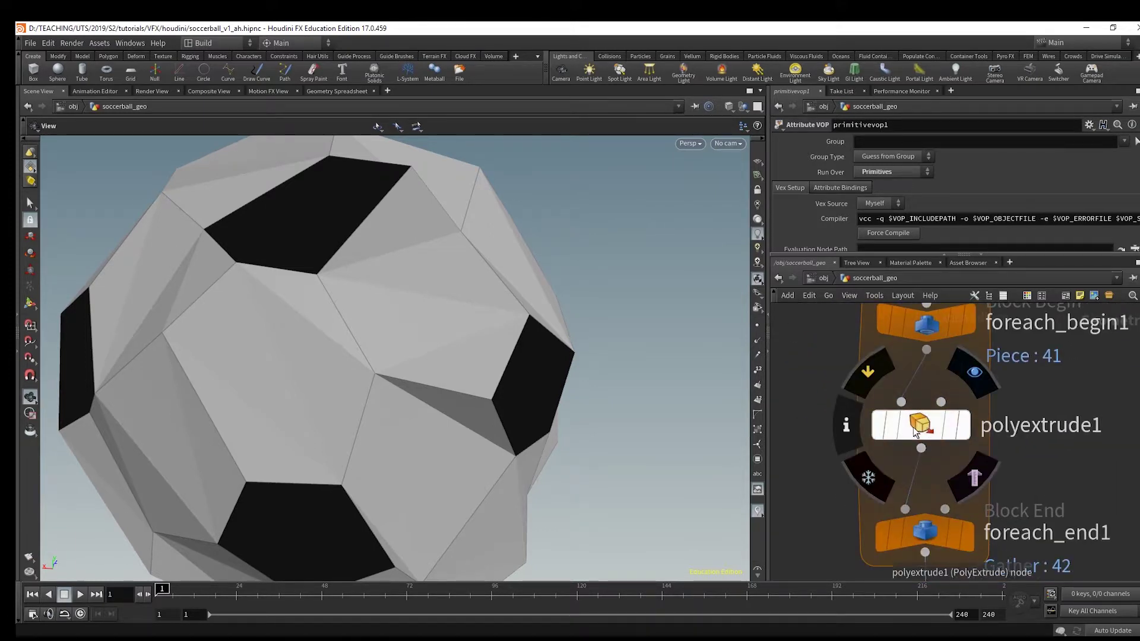
{"action": "left_click", "coordinate": [948, 417]}
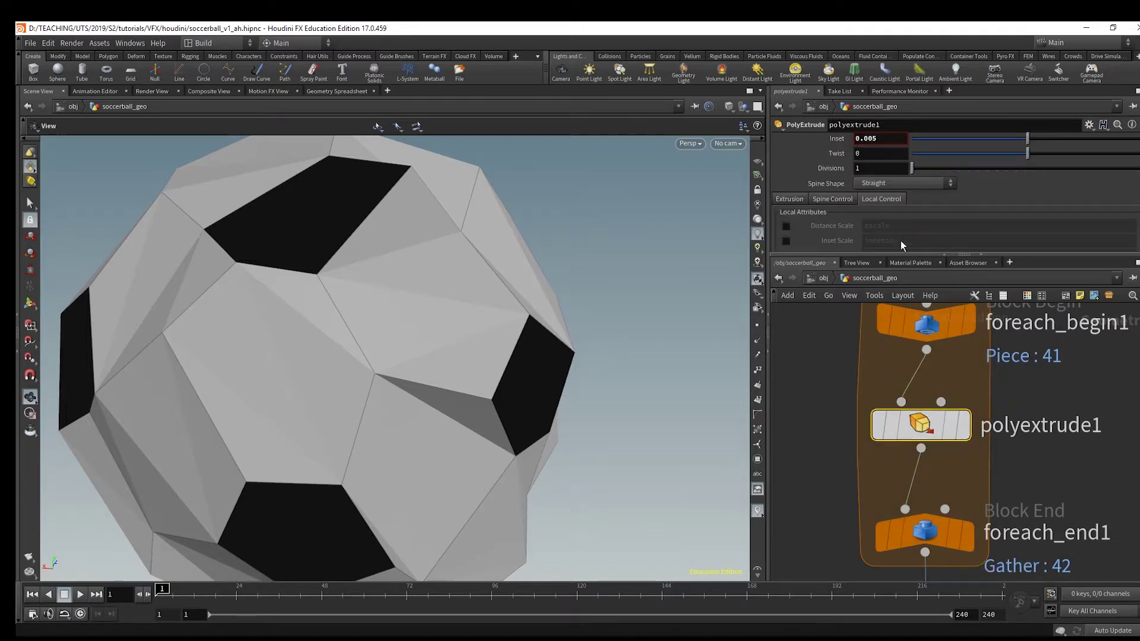
{"action": "left_click", "coordinate": [969, 430]}
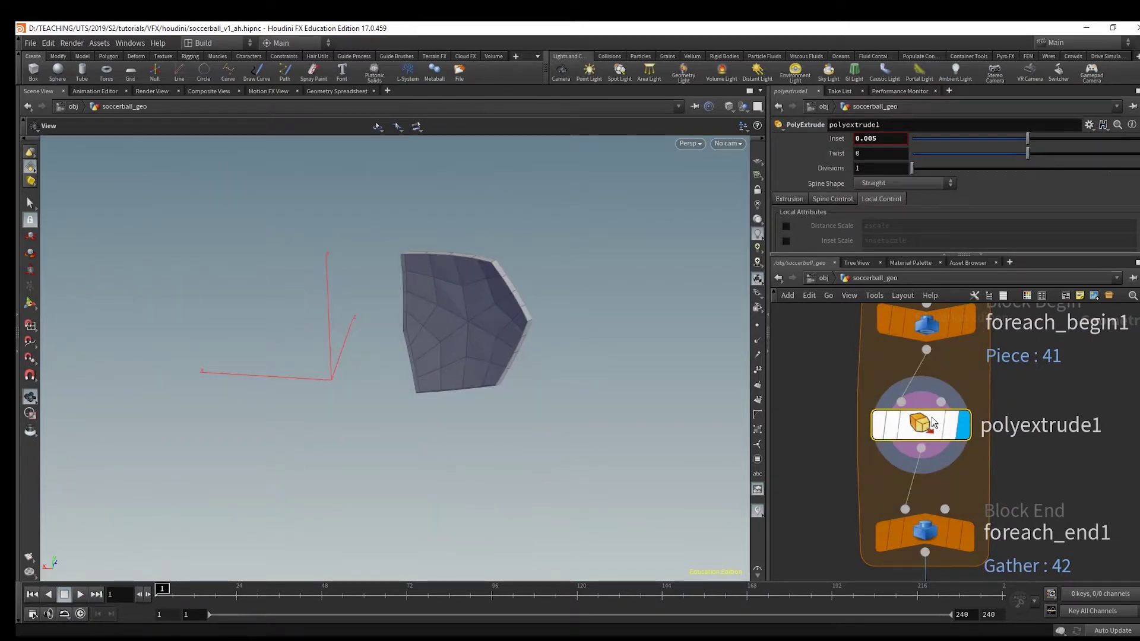
Return to the primitivevop1 node above subdivide1, select it and display its result
{"action": "scroll", "coordinate": [1014, 385], "scroll_direction": "down", "scroll_amount": 4}
{"action": "middle_click_drag", "start_coordinate": [1015, 386], "coordinate": [1024, 525]}
{"action": "scroll", "coordinate": [913, 350], "scroll_direction": "up", "scroll_amount": 4}
{"action": "middle_click_drag", "start_coordinate": [924, 308], "coordinate": [907, 544]}
{"action": "middle_click_drag", "start_coordinate": [919, 357], "coordinate": [1003, 480]}
{"action": "left_click", "coordinate": [913, 412]}
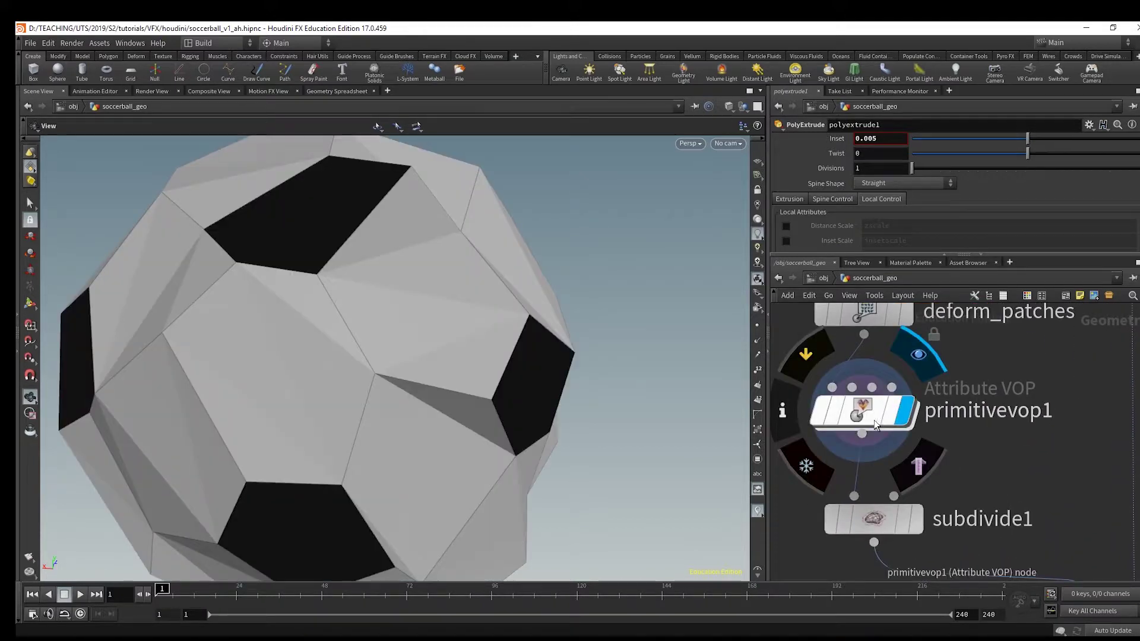
{"action": "left_click", "coordinate": [874, 422]}
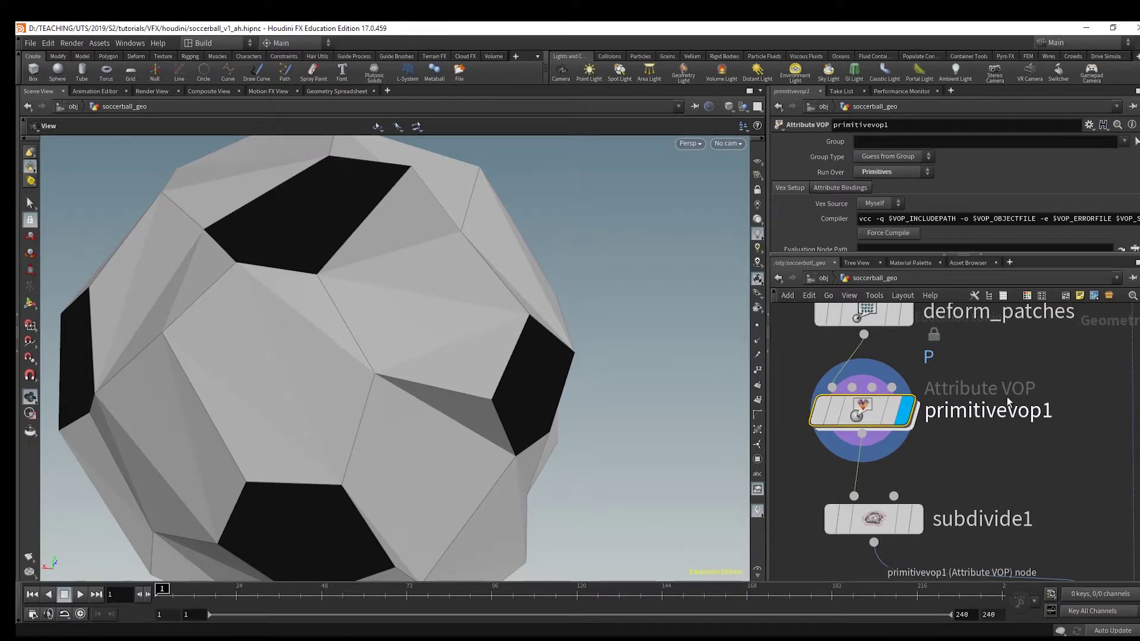
Rename the primitivevop1 node as add_extrude_scale
{"action": "double_click", "coordinate": [963, 409]}
{"action": "type", "text": "a"}
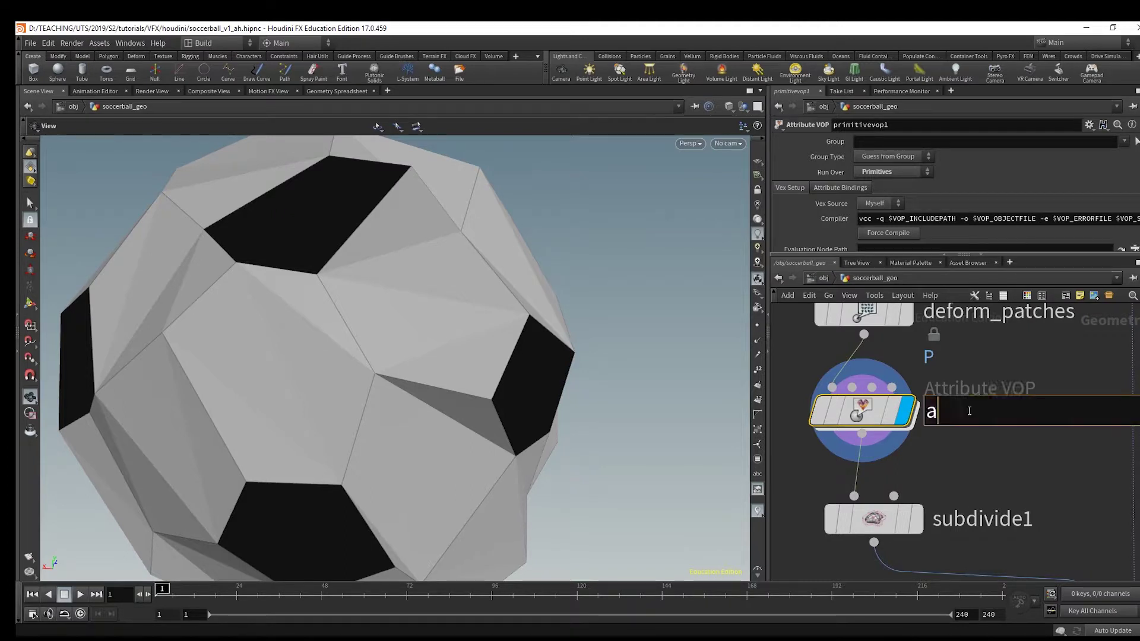
{"action": "type", "text": "dd_scale"}
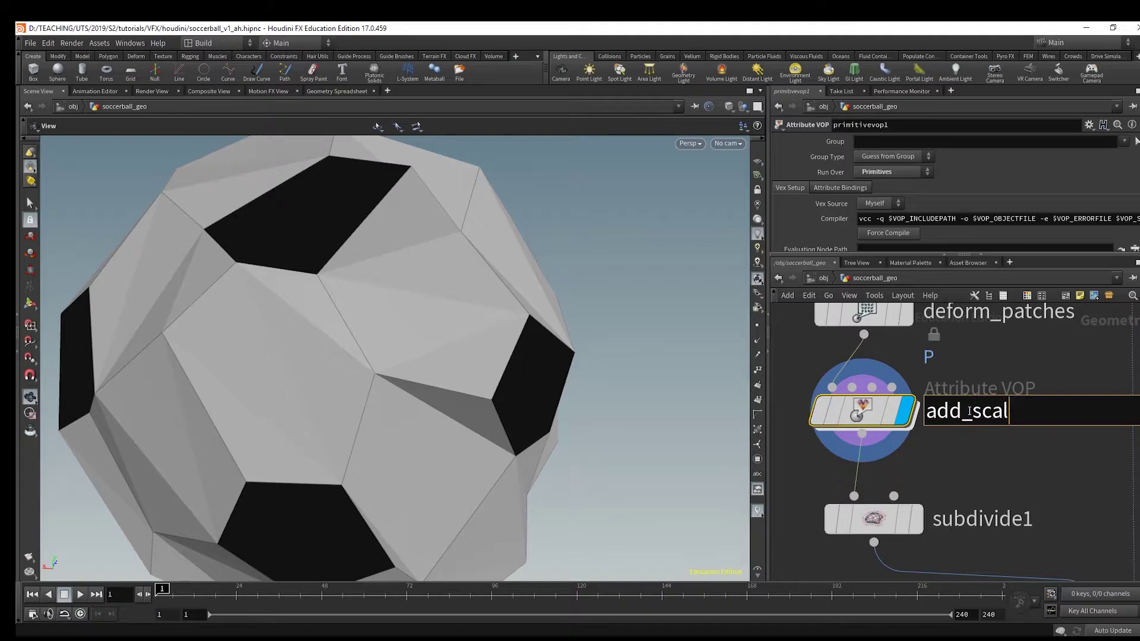
{"action": "key", "text": "BackSpace"}
{"action": "key", "text": "BackSpace"}
{"action": "key", "text": "BackSpace"}
{"action": "key", "text": "BackSpace"}
{"action": "key", "text": "BackSpace"}
{"action": "type", "text": "extrude_scale"}
{"action": "key", "text": "Return"}
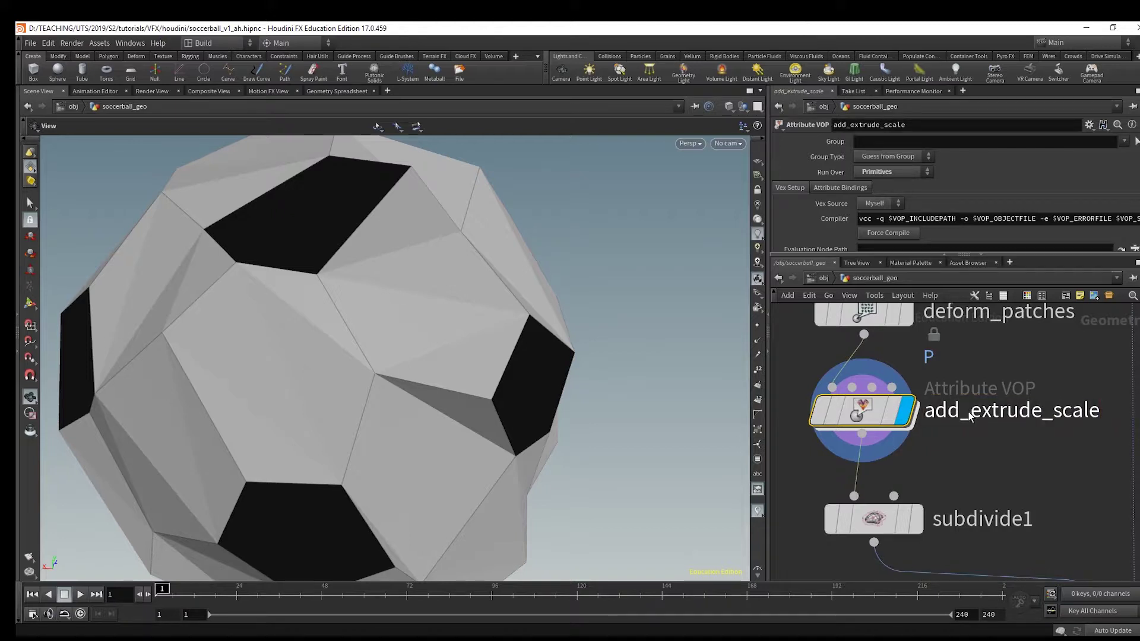
Open the network inside add_extrude_scale, widen the network area and space the global and output nodes far apart
{"action": "double_click", "coordinate": [867, 412]}
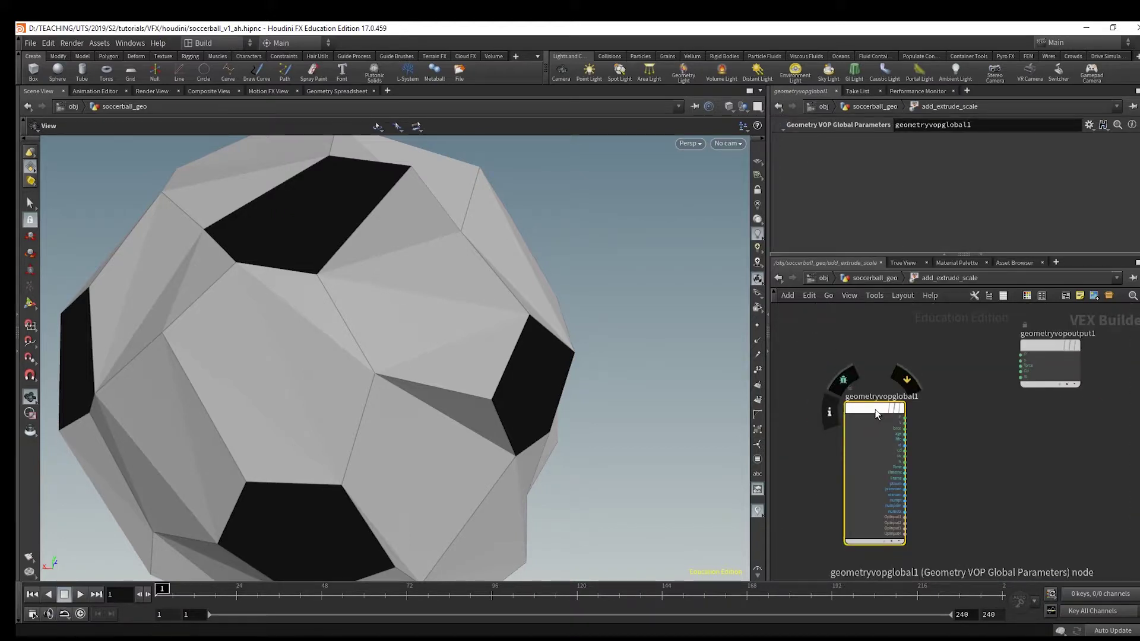
{"action": "left_click_drag", "start_coordinate": [771, 392], "coordinate": [580, 392]}
{"action": "left_click_drag", "start_coordinate": [697, 365], "coordinate": [666, 339]}
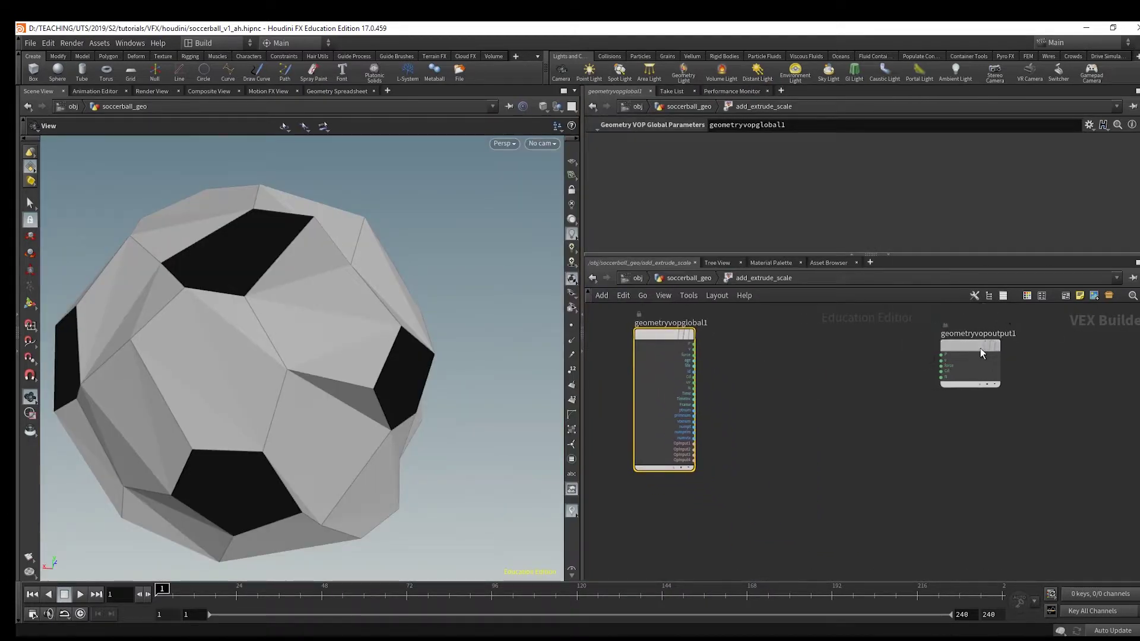
{"action": "left_click_drag", "start_coordinate": [956, 348], "coordinate": [1062, 343]}
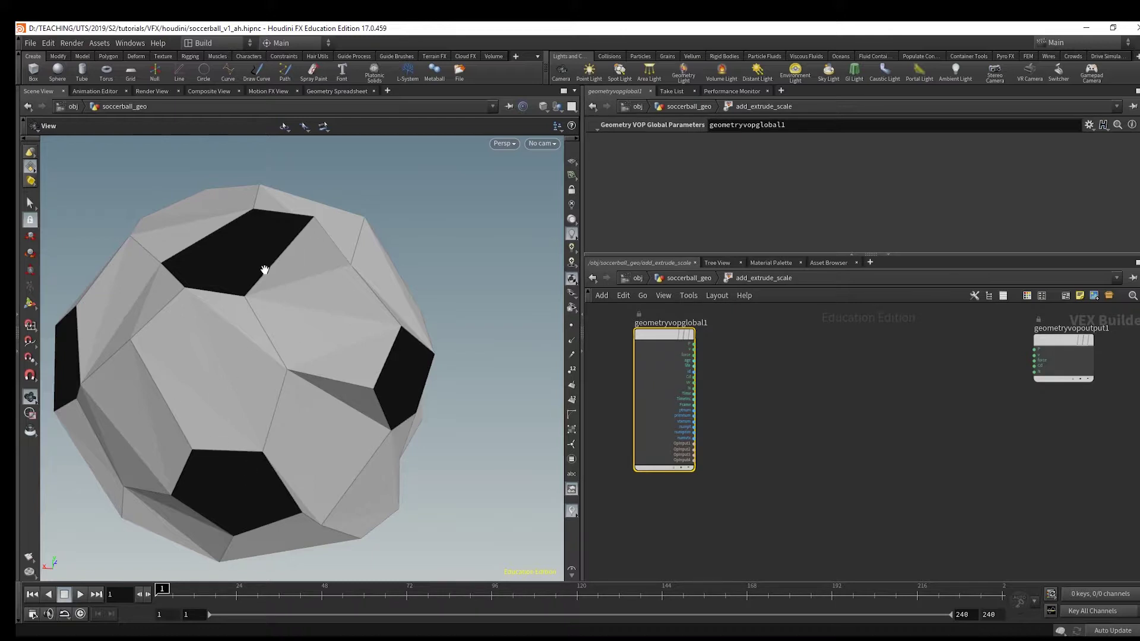
{"action": "scroll", "coordinate": [746, 379], "scroll_direction": "up", "scroll_amount": 3}
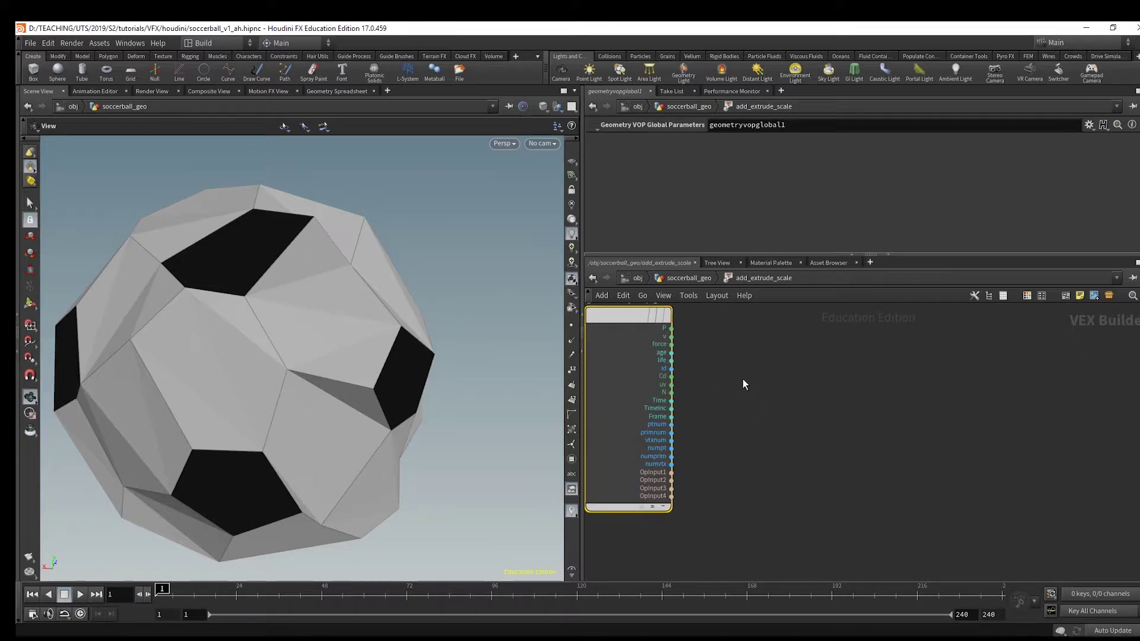
Add a Random node and connect primnum from geometryvopglobal1 to its pos input
{"action": "key", "text": "Tab"}
{"action": "type", "text": "rand"}
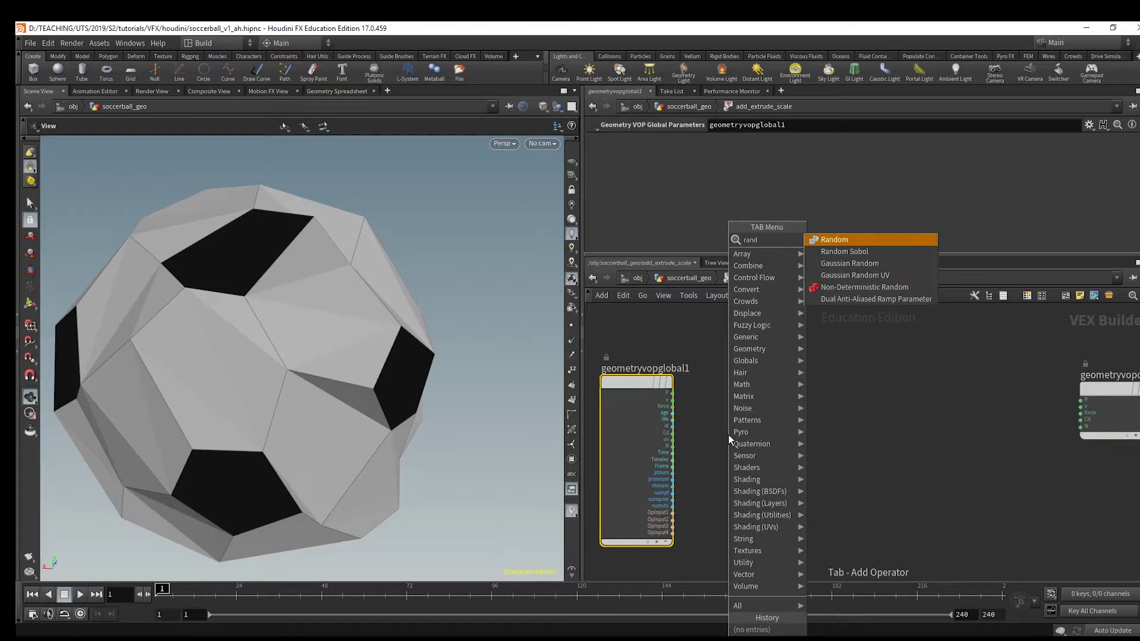
{"action": "key", "text": "Escape"}
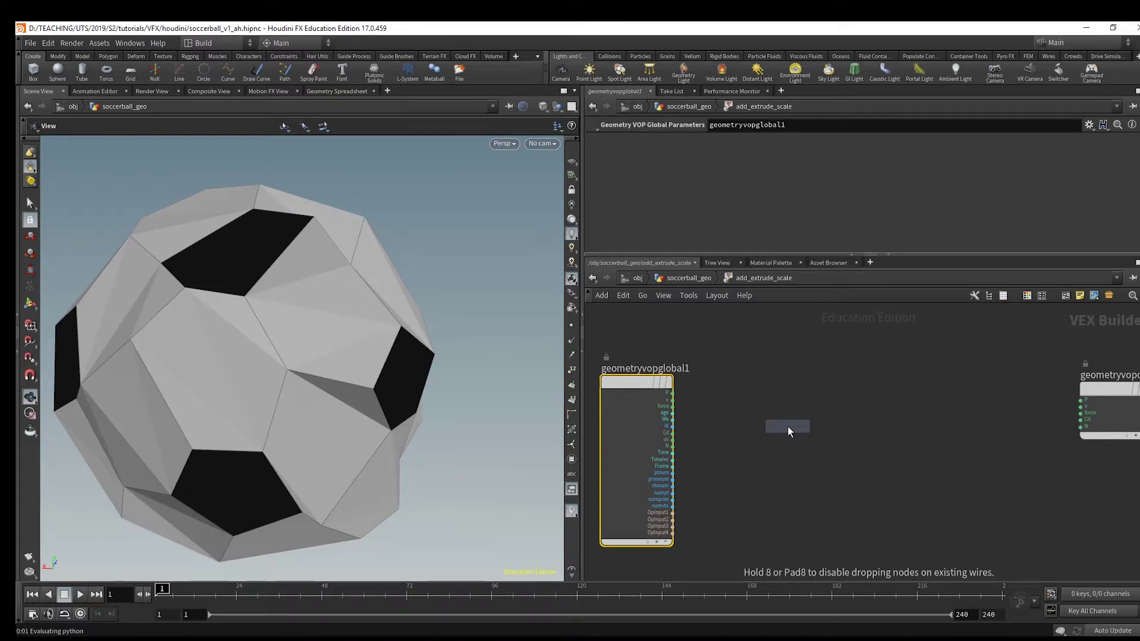
{"action": "left_click", "coordinate": [789, 426]}
{"action": "scroll", "coordinate": [767, 457], "scroll_direction": "up", "scroll_amount": 2}
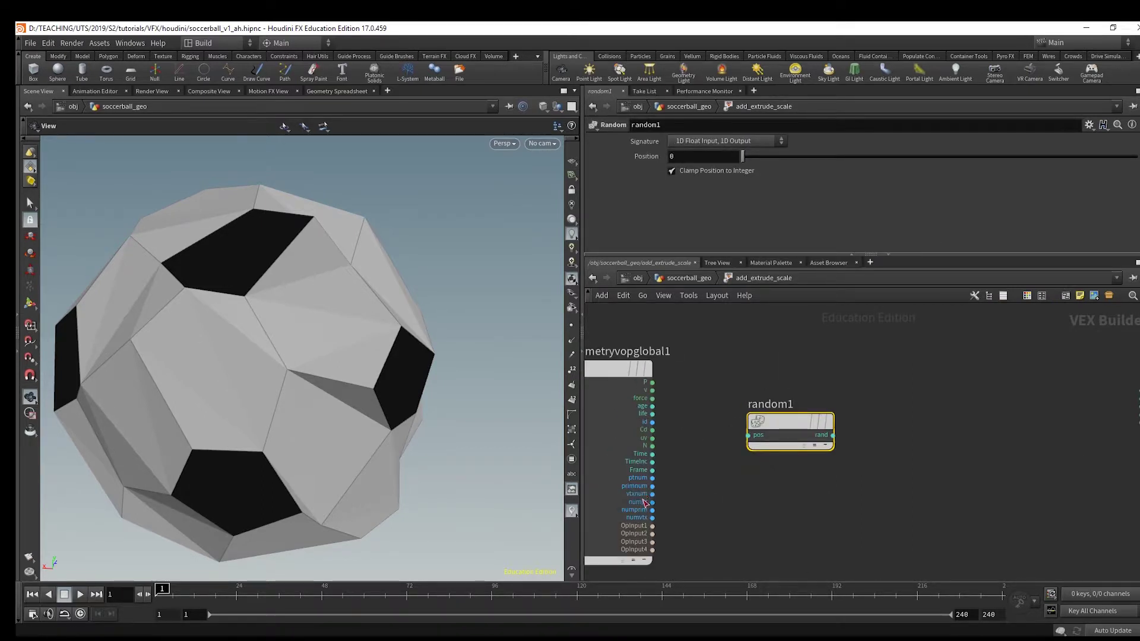
{"action": "left_click", "coordinate": [651, 486]}
{"action": "left_click", "coordinate": [781, 432]}
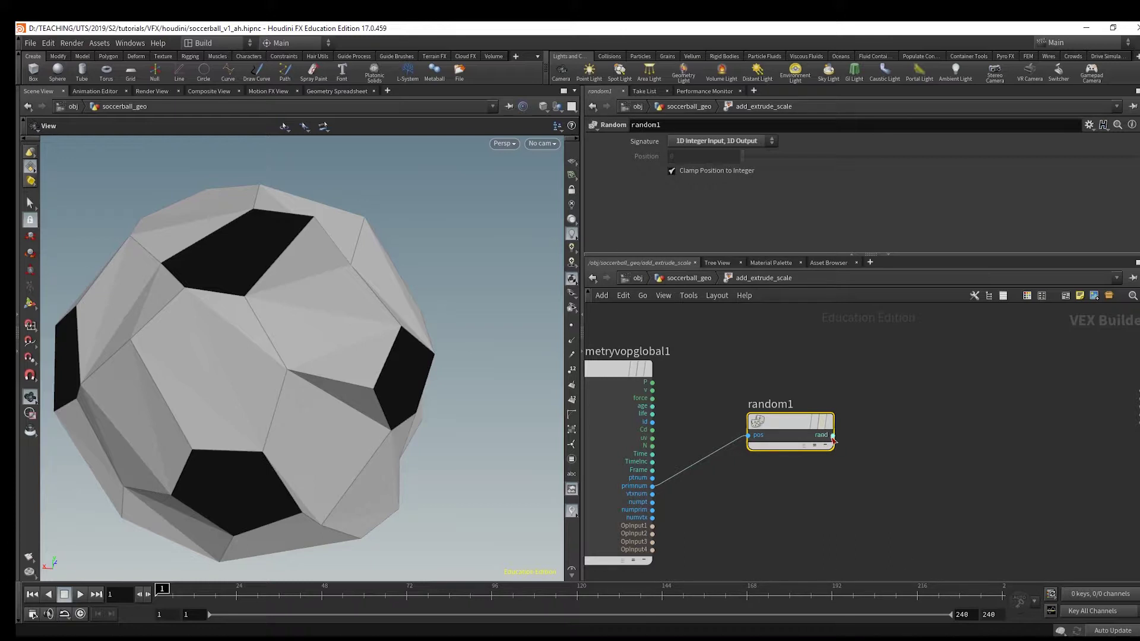
Add a Bind node after random1 and connect the rand output to its input
{"action": "mouse_move", "coordinate": [843, 436]}
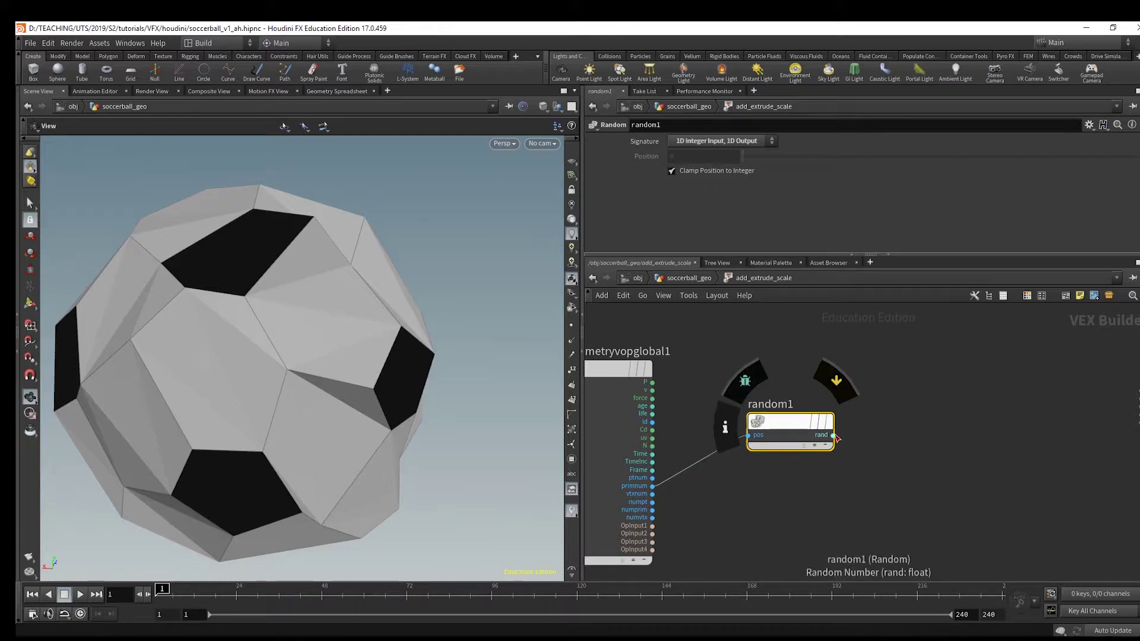
{"action": "key", "text": "Tab"}
{"action": "type", "text": "bind"}
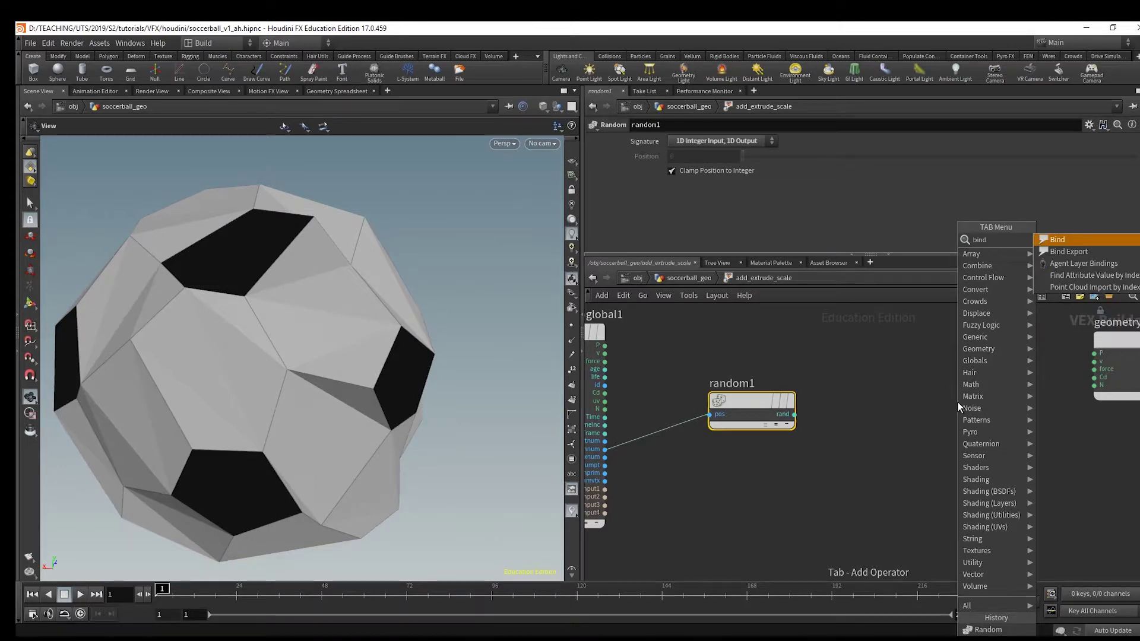
{"action": "left_click", "coordinate": [1068, 254]}
{"action": "left_click", "coordinate": [947, 437]}
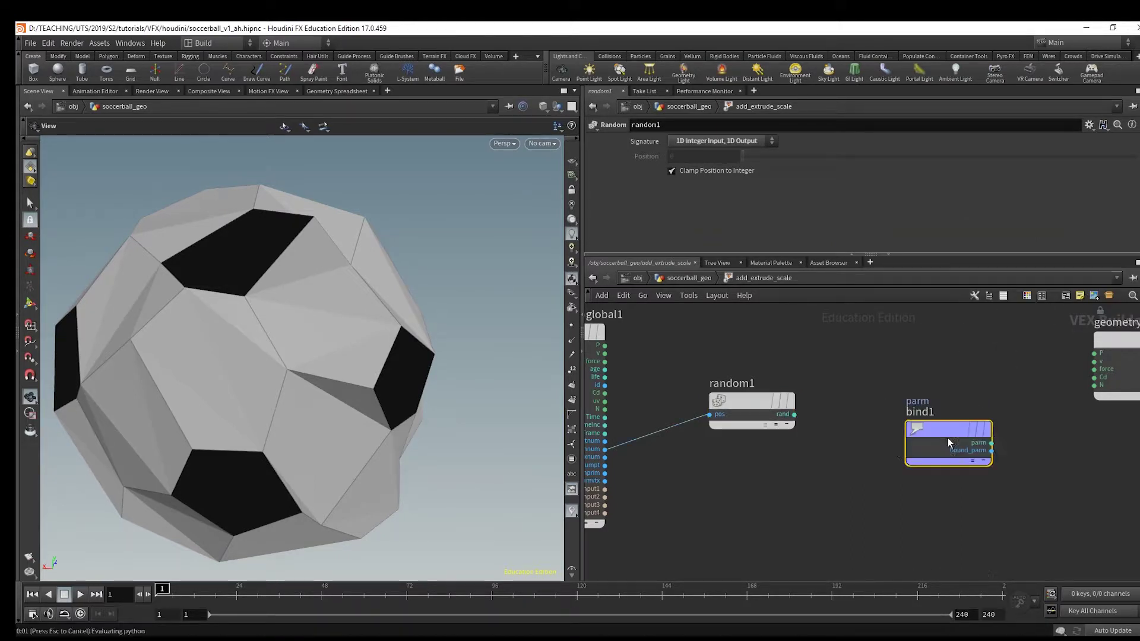
{"action": "left_click", "coordinate": [794, 414]}
{"action": "left_click", "coordinate": [905, 442]}
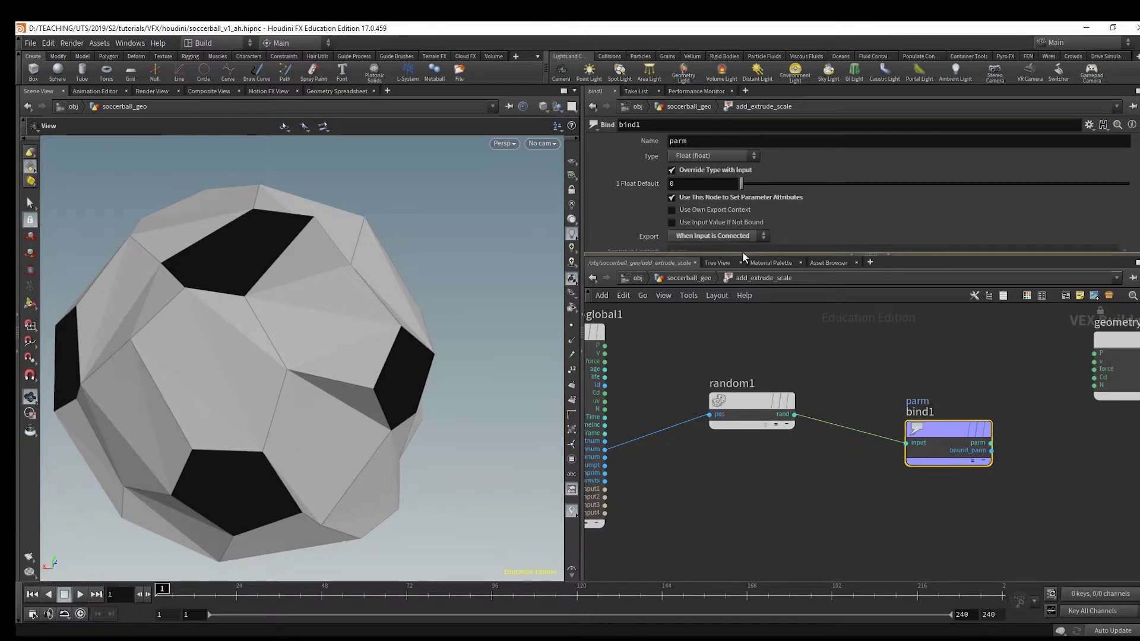
Enlarge the parameter area and set the Bind node's parameter name to extrude_scale
{"action": "left_click_drag", "start_coordinate": [743, 255], "coordinate": [742, 324]}
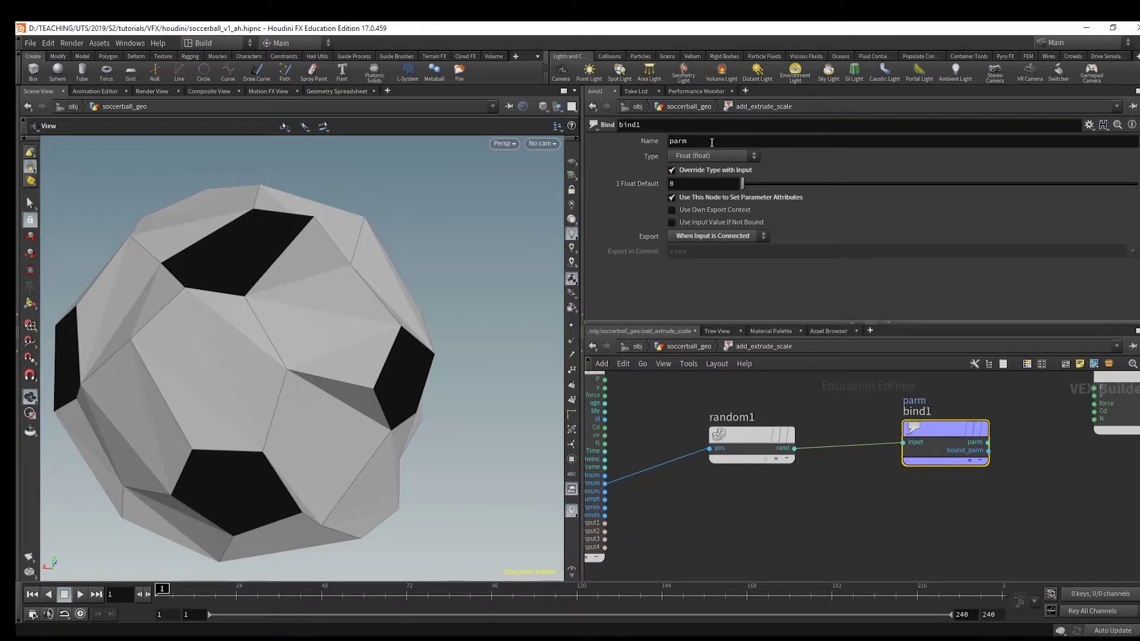
{"action": "double_click", "coordinate": [682, 143]}
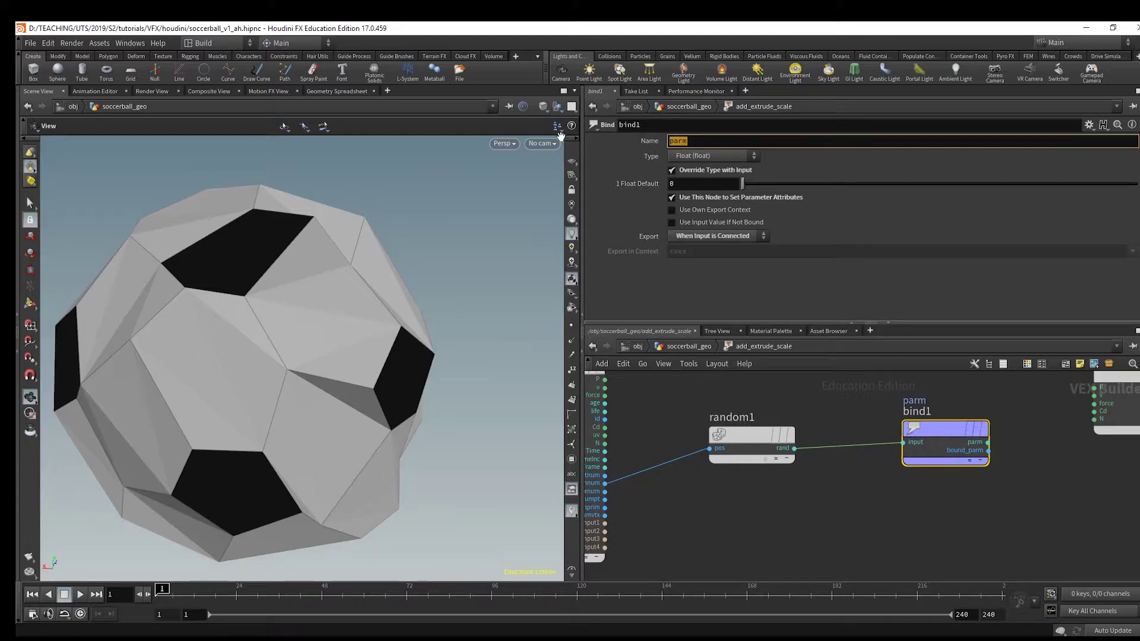
{"action": "type", "text": "extrude_scale"}
{"action": "key", "text": "Return"}
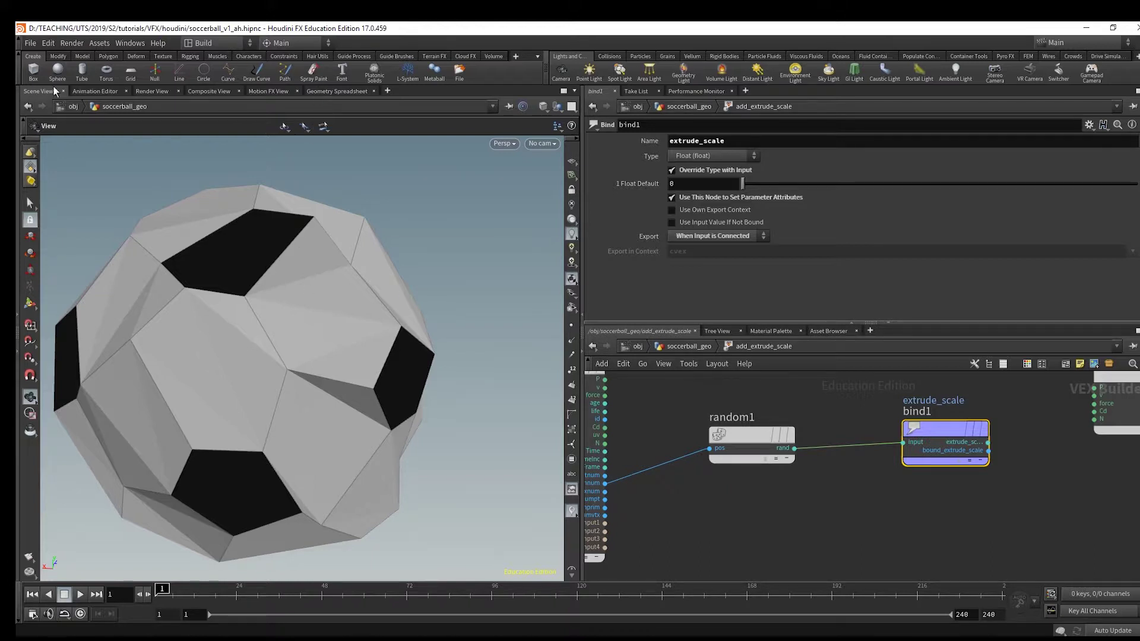
Show the primitive attributes in the Geometry Spreadsheet, sort them by extrude_scale in ascending order and examine the range of values
{"action": "left_click", "coordinate": [336, 91]}
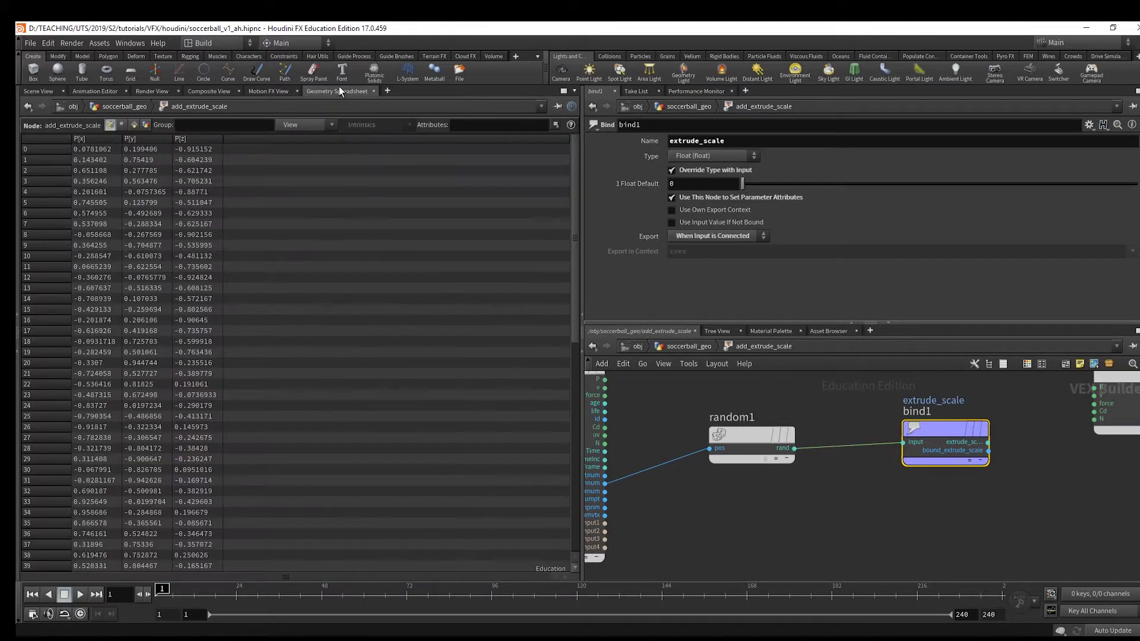
{"action": "left_click", "coordinate": [134, 125]}
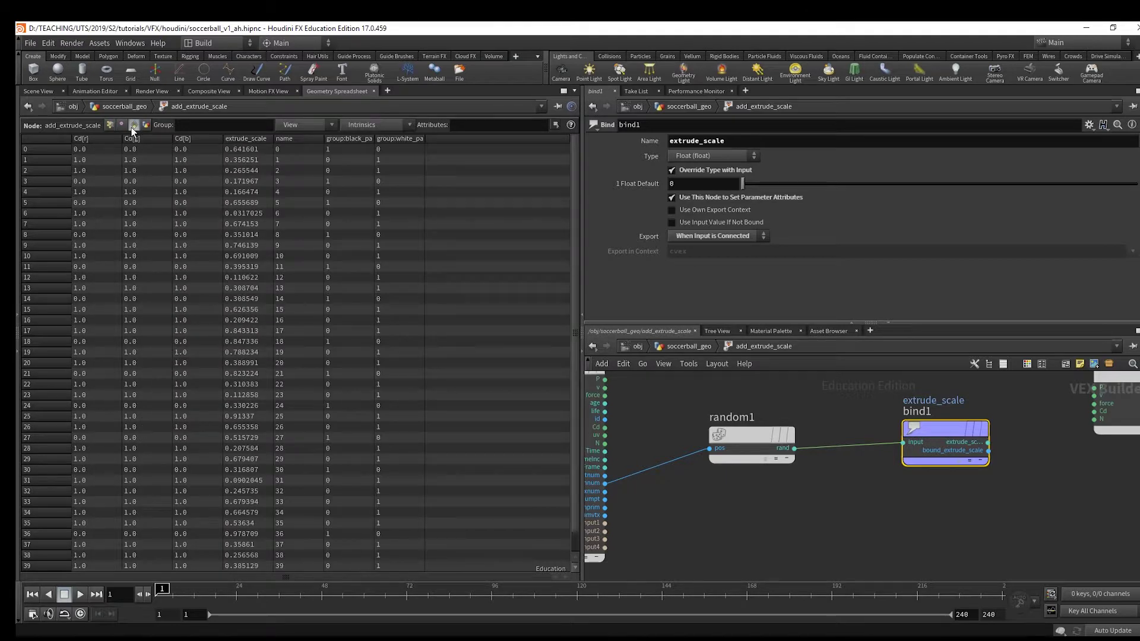
{"action": "left_click", "coordinate": [258, 138]}
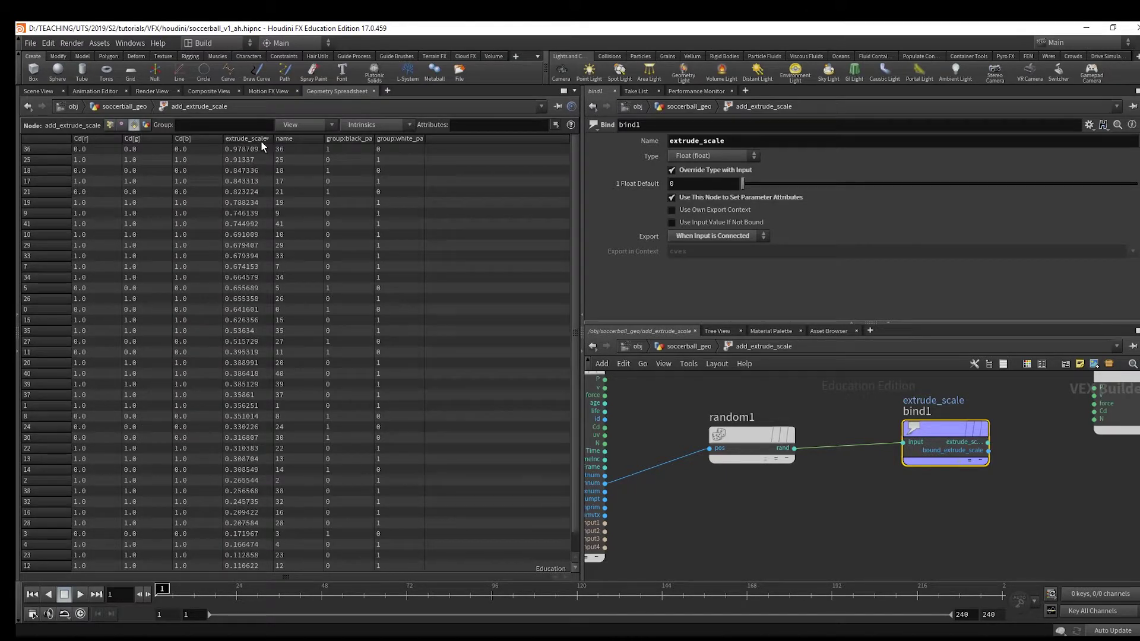
{"action": "left_click", "coordinate": [246, 138]}
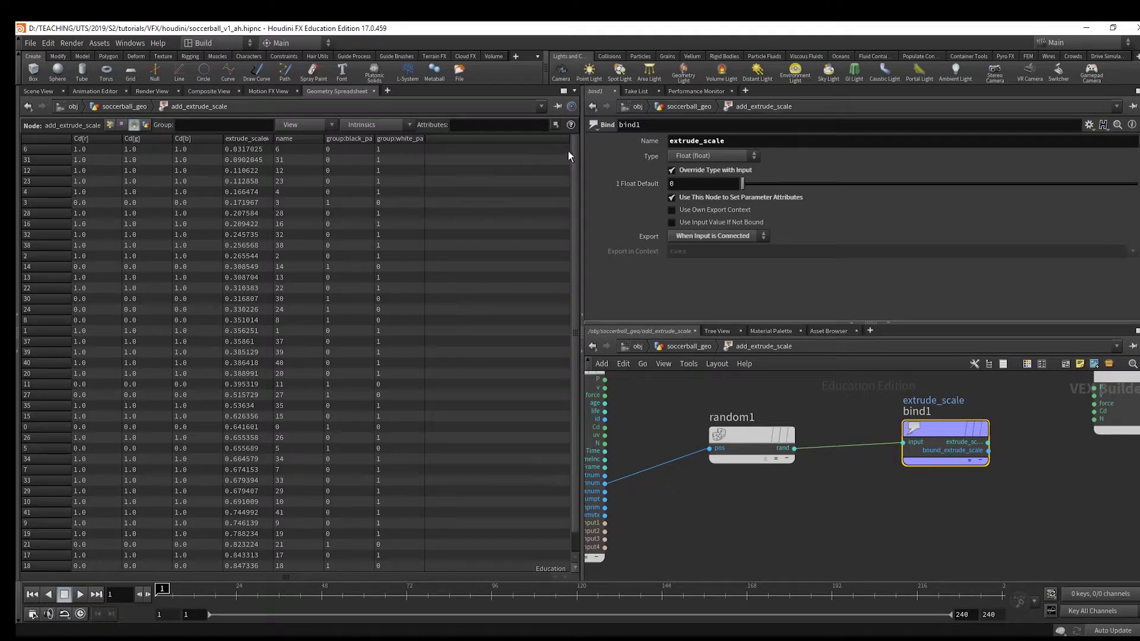
{"action": "scroll", "coordinate": [578, 158], "scroll_direction": "down", "scroll_amount": 1}
{"action": "scroll", "coordinate": [529, 272], "scroll_direction": "up", "scroll_amount": 1}
{"action": "scroll", "coordinate": [580, 272], "scroll_direction": "down", "scroll_amount": 1}
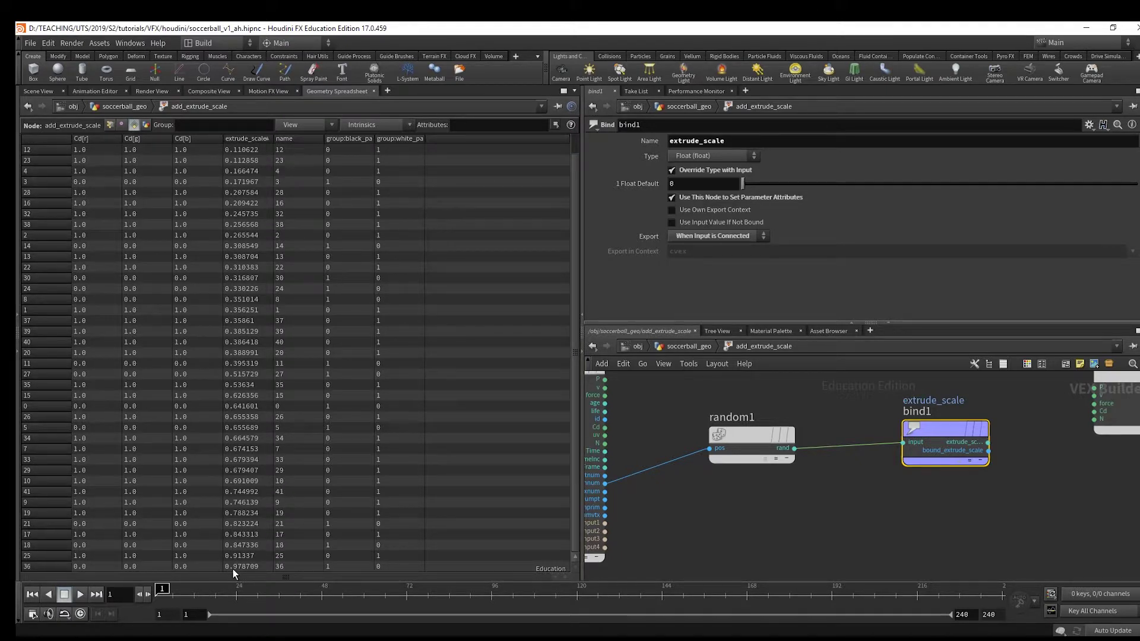
Make room before bind1 and insert an Add Constant node on the wire between random1 and bind1
{"action": "left_click_drag", "start_coordinate": [953, 423], "coordinate": [1033, 429]}
{"action": "key", "text": "Tab"}
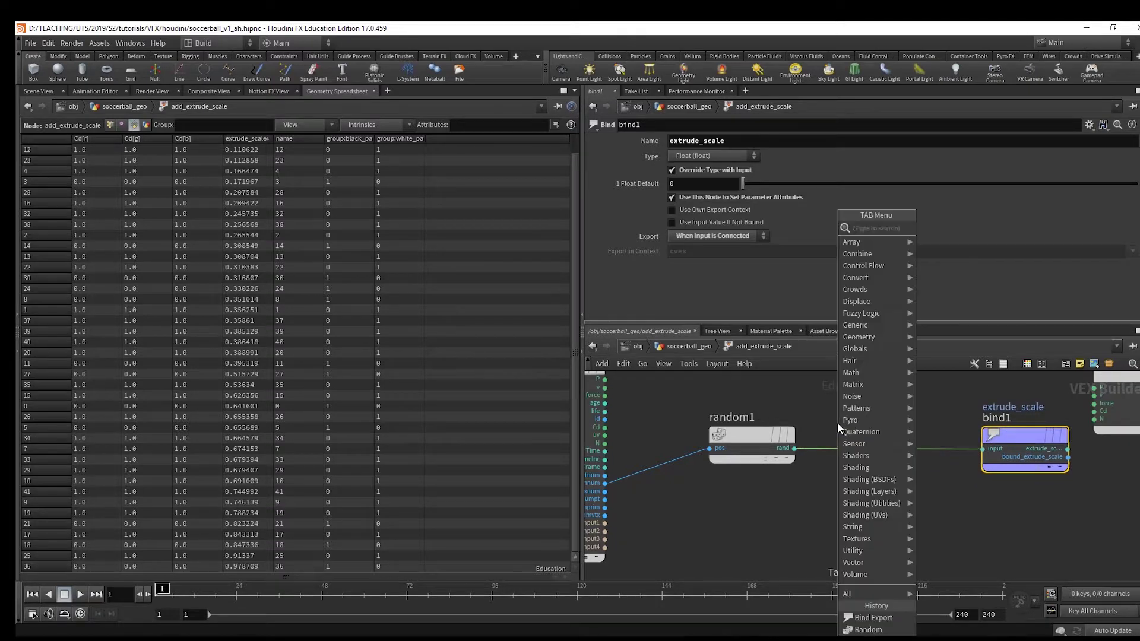
{"action": "type", "text": "add"}
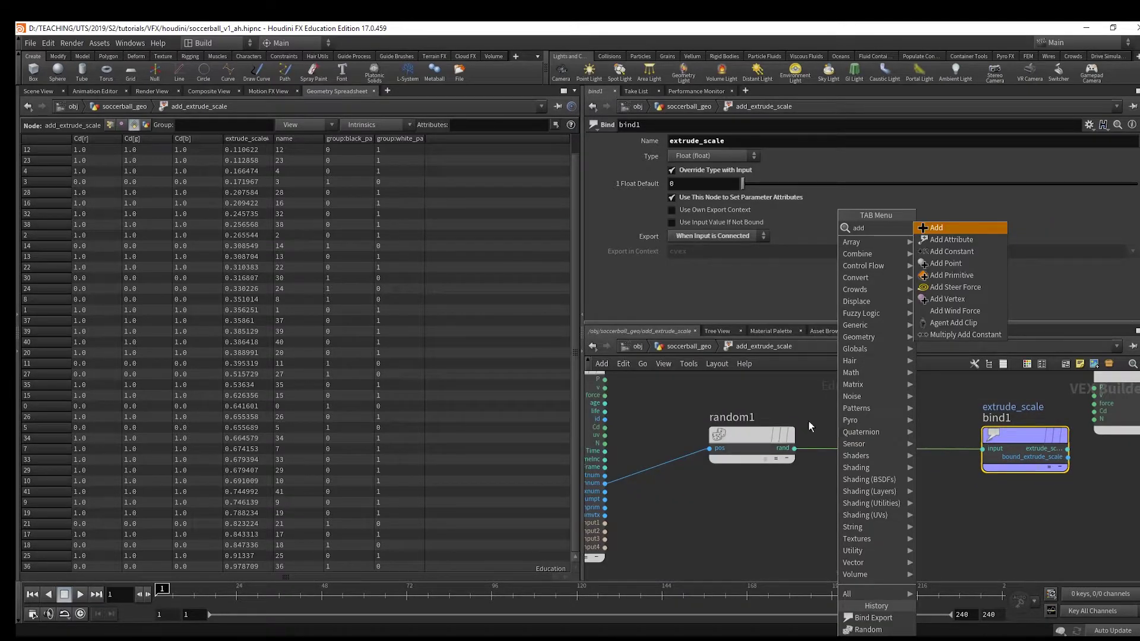
{"action": "left_click", "coordinate": [946, 251]}
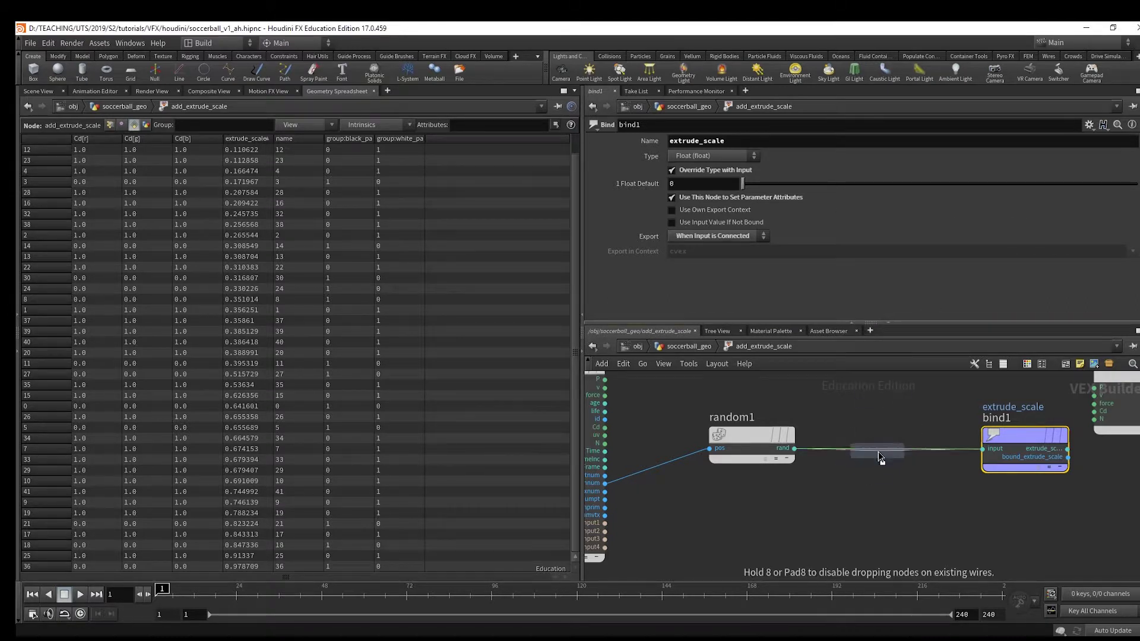
{"action": "left_click", "coordinate": [878, 451]}
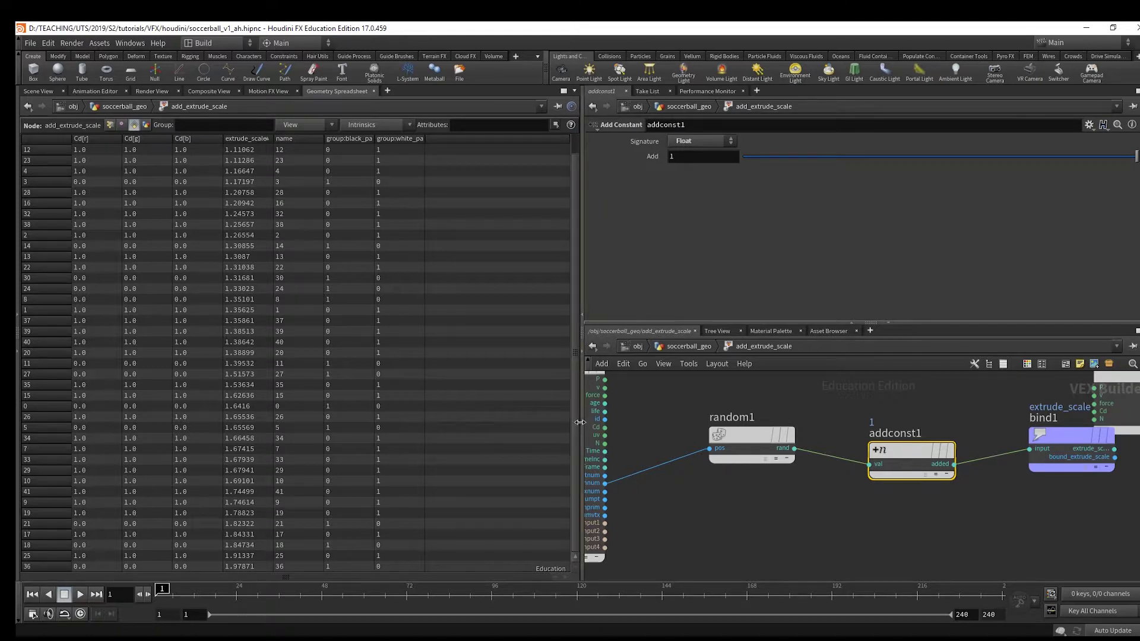
Set the Add value of addconst1 to 0.5 and check the sorted extrude_scale values from lowest to highest
{"action": "scroll", "coordinate": [572, 330], "scroll_direction": "up", "scroll_amount": 1}
{"action": "left_click", "coordinate": [685, 156]}
{"action": "type", "text": "0.5"}
{"action": "key", "text": "Return"}
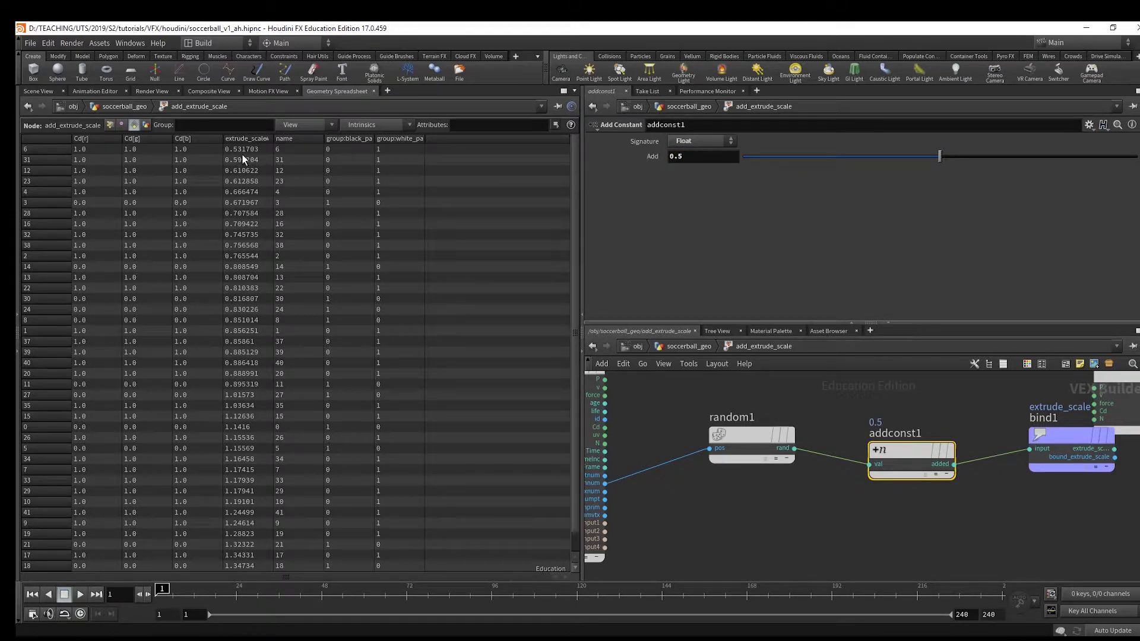
{"action": "scroll", "coordinate": [571, 278], "scroll_direction": "down", "scroll_amount": 1}
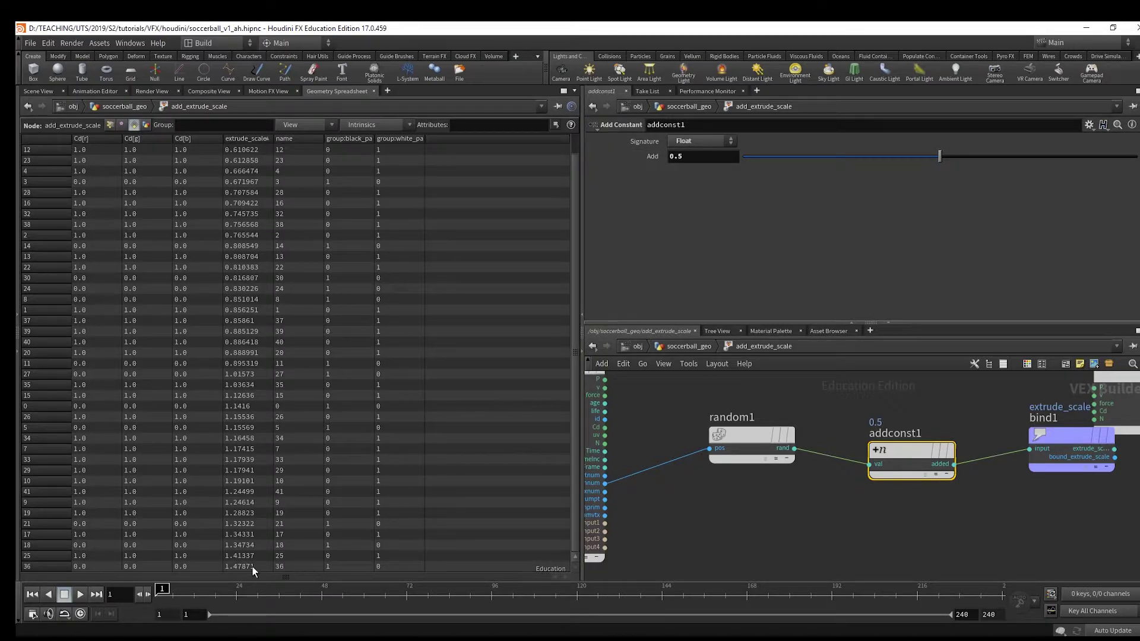
Bypass addconst1 and re-enable it to compare the range of extrude_scale values with and without the added constant
{"action": "left_click", "coordinate": [937, 450]}
{"action": "left_click", "coordinate": [943, 453]}
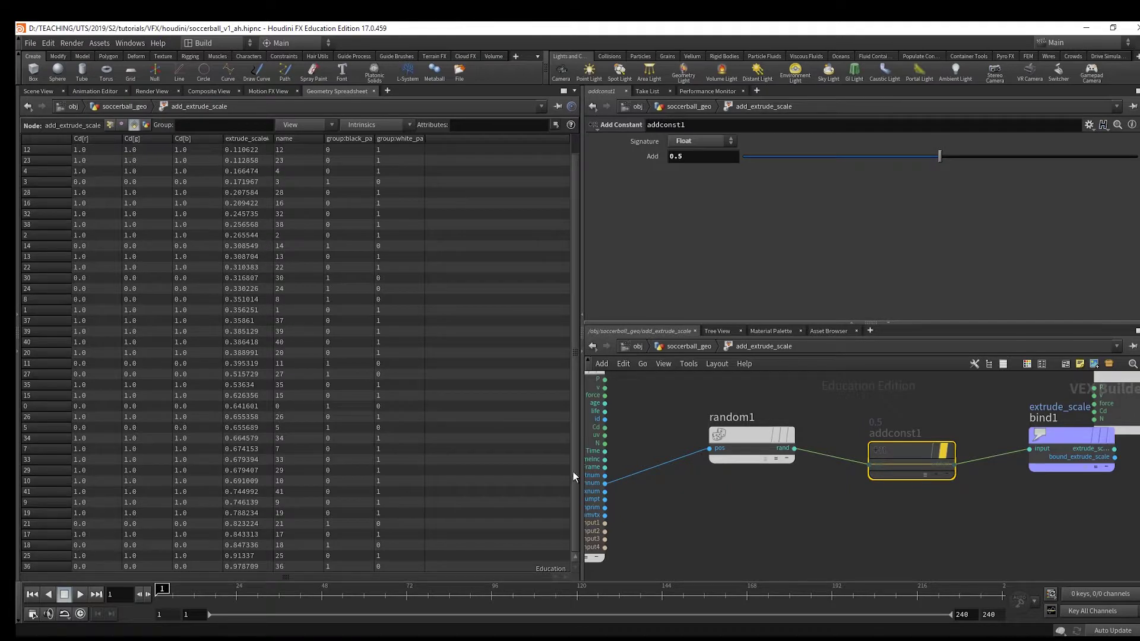
{"action": "left_click", "coordinate": [944, 452]}
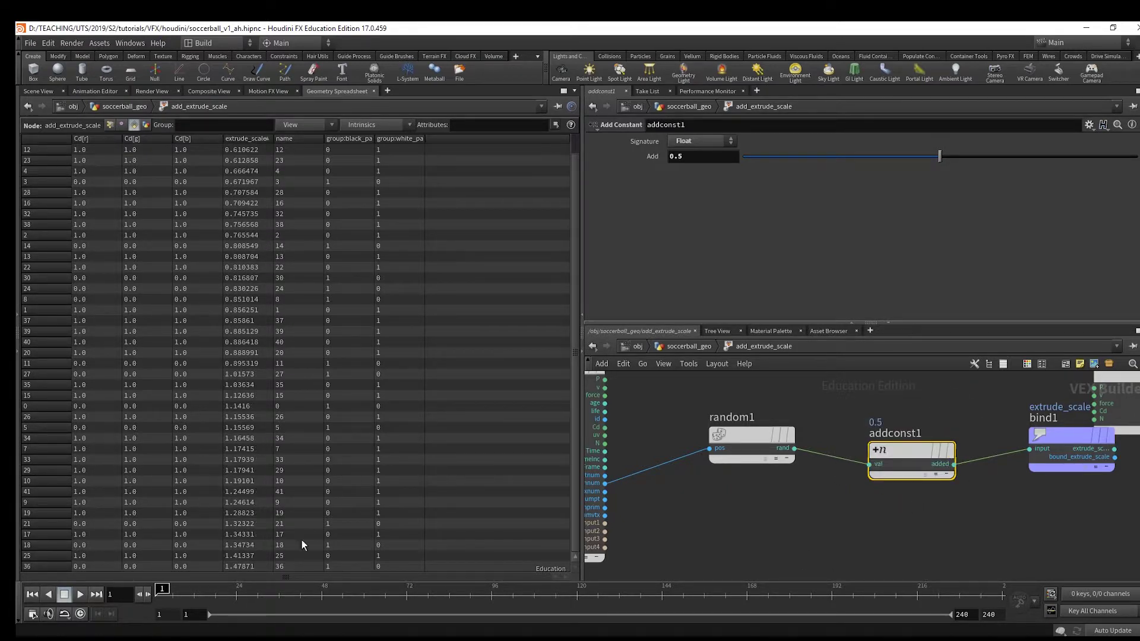
{"action": "scroll", "coordinate": [254, 549], "scroll_direction": "up", "scroll_amount": 1}
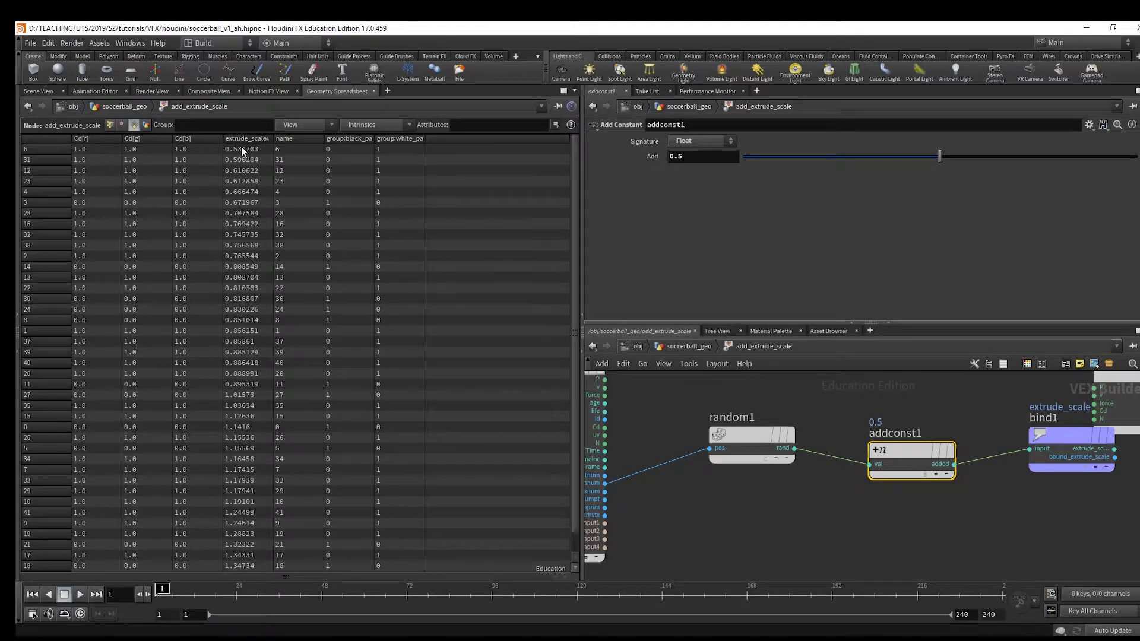
{"action": "scroll", "coordinate": [256, 271], "scroll_direction": "down", "scroll_amount": 1}
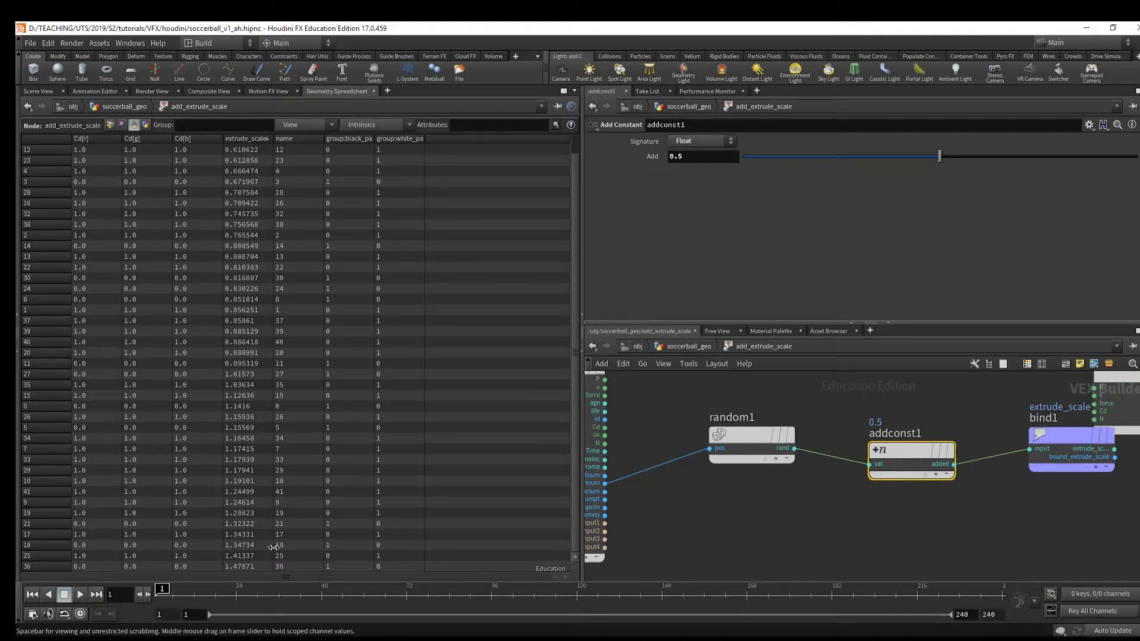
{"action": "left_click_drag", "start_coordinate": [926, 454], "coordinate": [928, 451]}
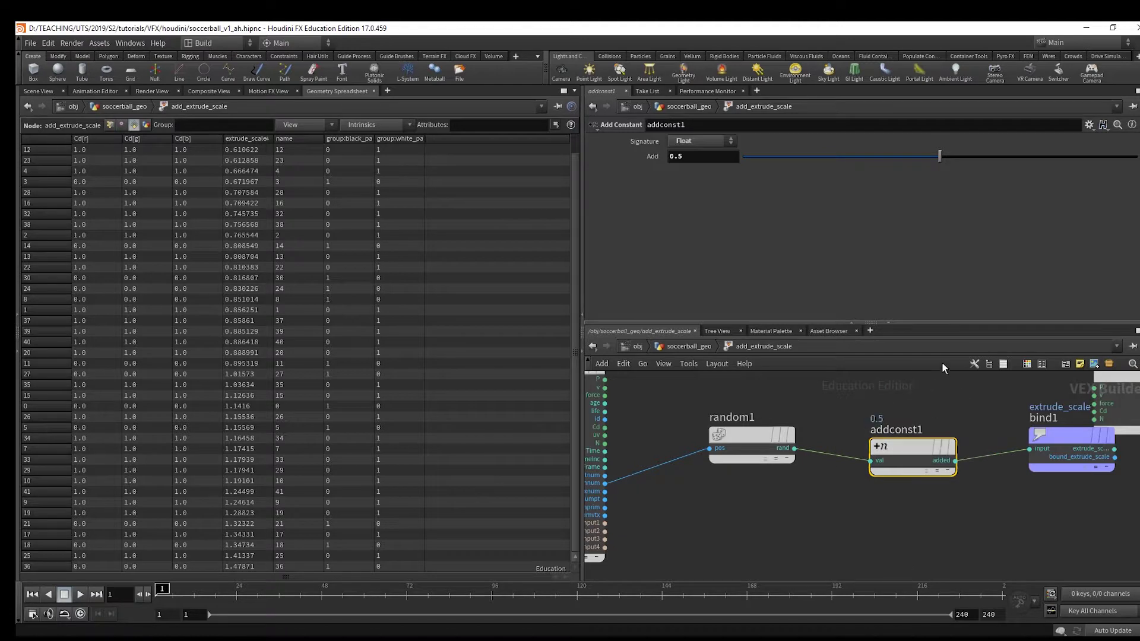
Return to the soccerball_geo network, show the 3D scene and display the output of foreach_end1
{"action": "left_click", "coordinate": [683, 345]}
{"action": "left_click", "coordinate": [38, 91]}
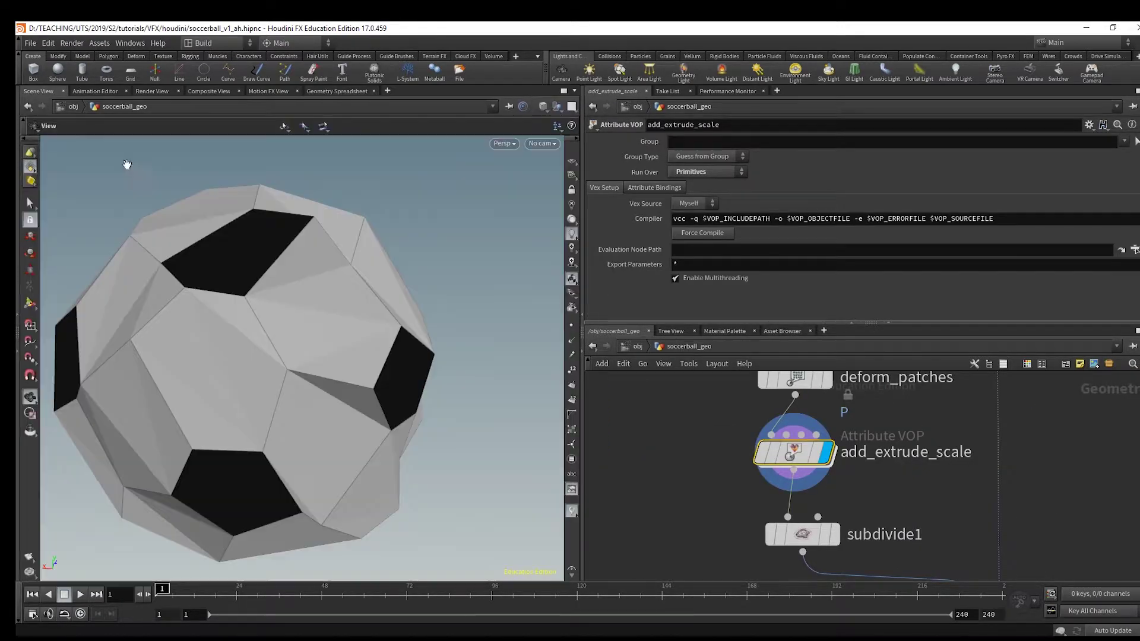
{"action": "scroll", "coordinate": [948, 543], "scroll_direction": "down", "scroll_amount": 10}
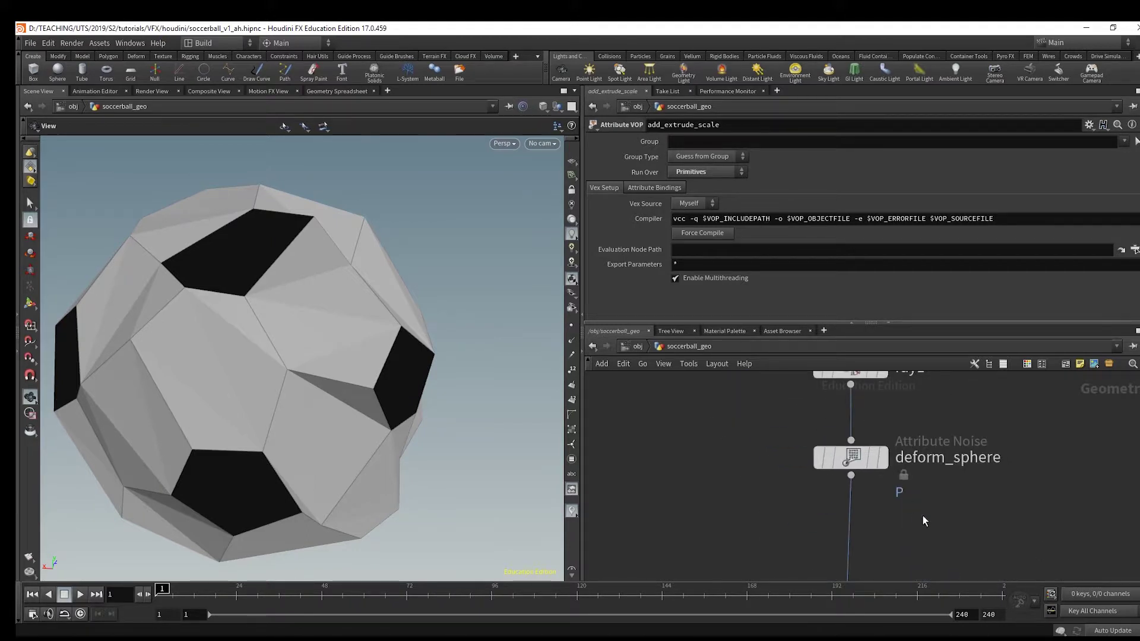
{"action": "scroll", "coordinate": [889, 440], "scroll_direction": "down", "scroll_amount": 1}
{"action": "left_click", "coordinate": [832, 497]}
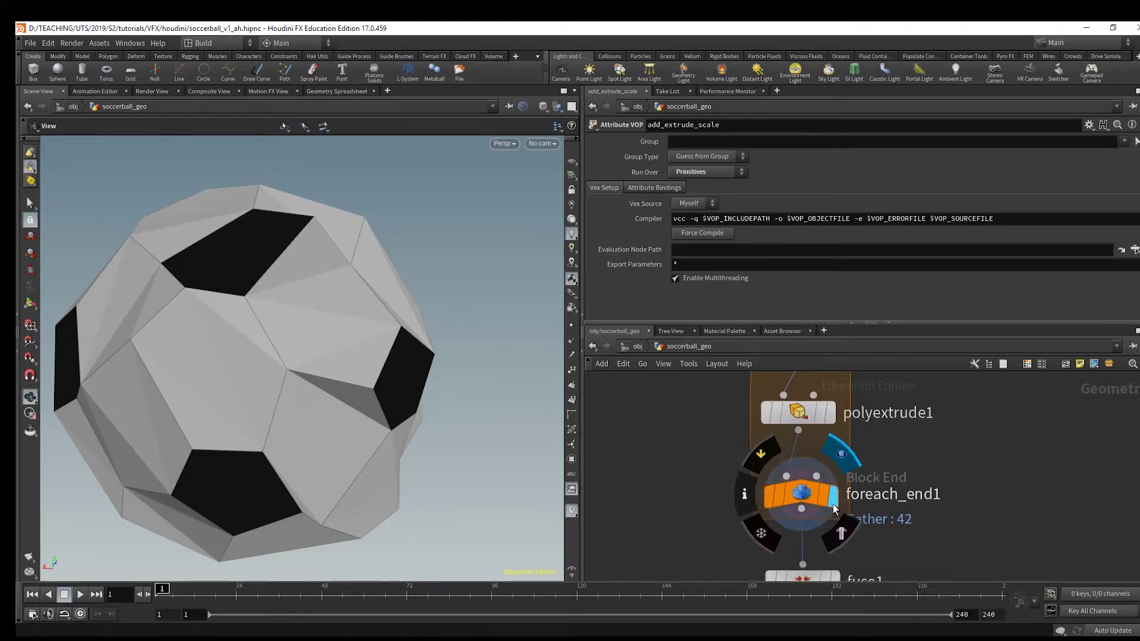
{"action": "left_click", "coordinate": [811, 494]}
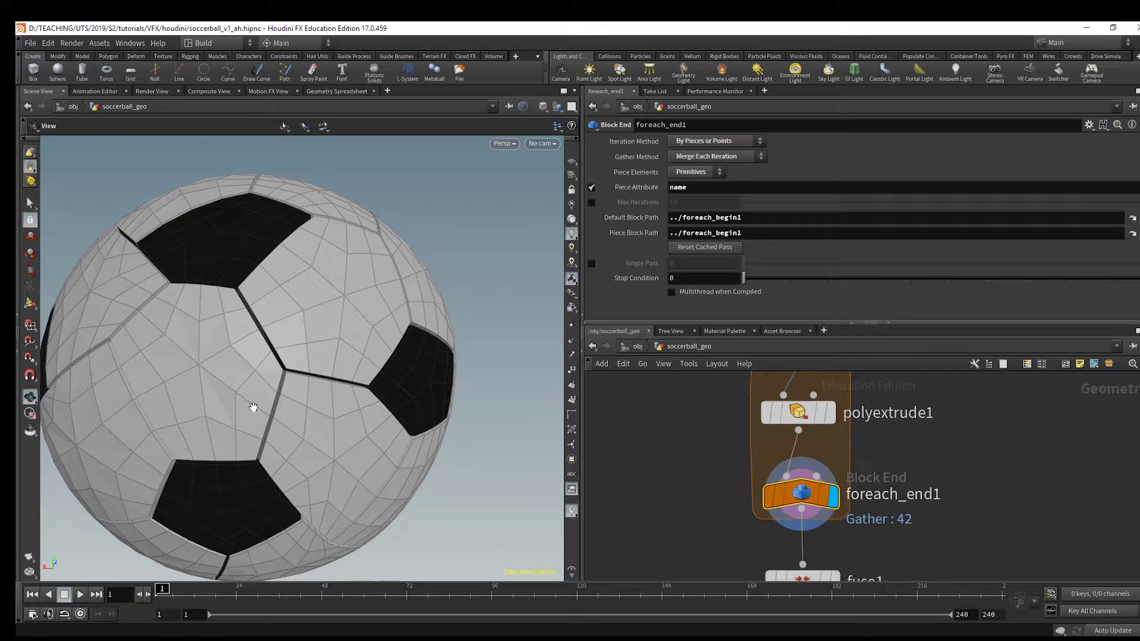
Enable Distance Scale and Inset Scale in polyextrude1's local attributes and set both to extrude_scale
{"action": "left_click", "coordinate": [808, 411]}
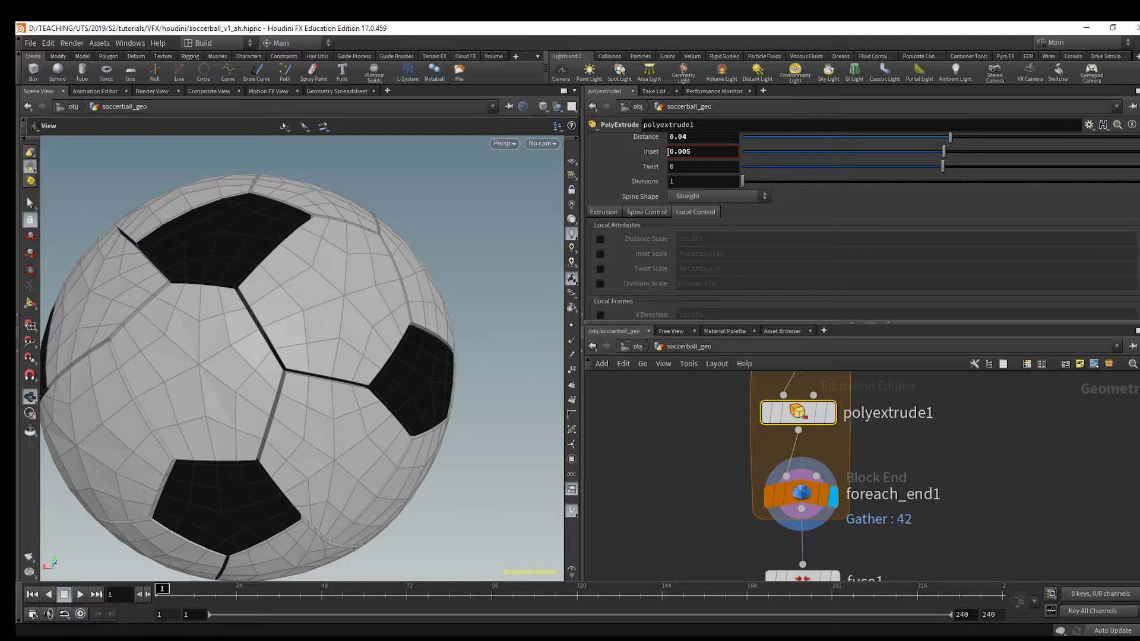
{"action": "scroll", "coordinate": [657, 142], "scroll_direction": "up", "scroll_amount": 1}
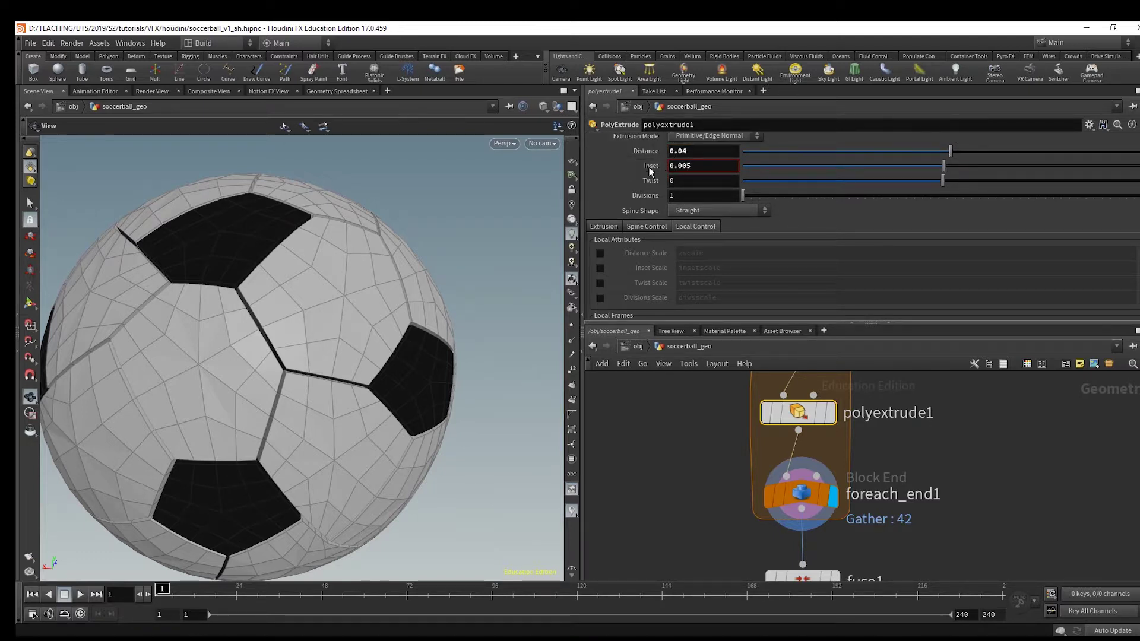
{"action": "left_click", "coordinate": [599, 253]}
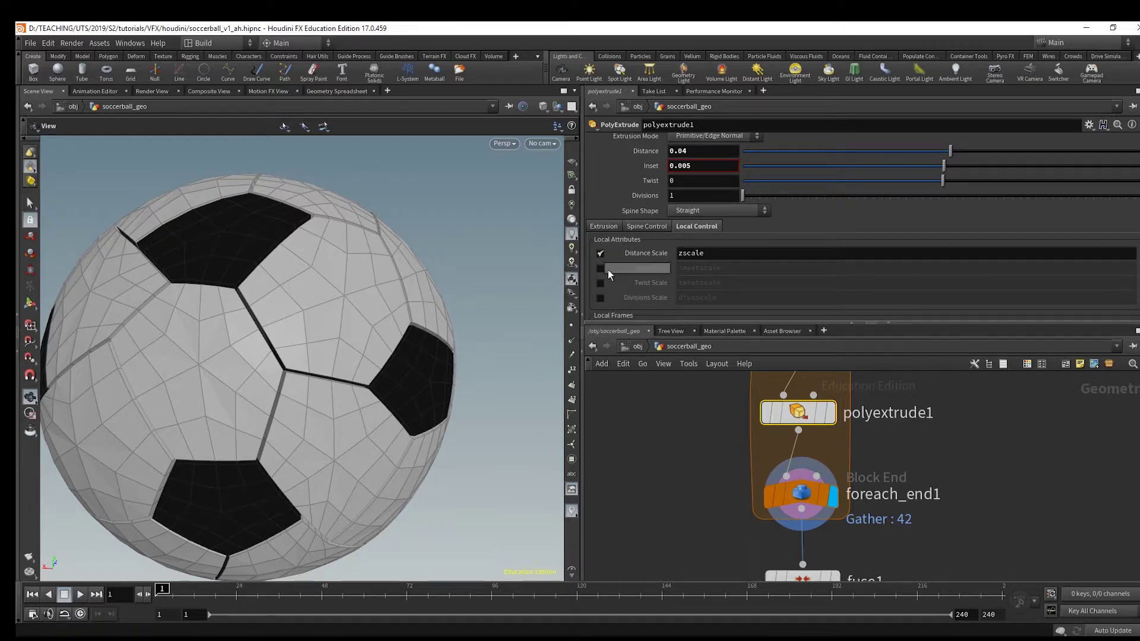
{"action": "left_click", "coordinate": [599, 270]}
{"action": "double_click", "coordinate": [773, 258]}
{"action": "type", "text": "extrude_"}
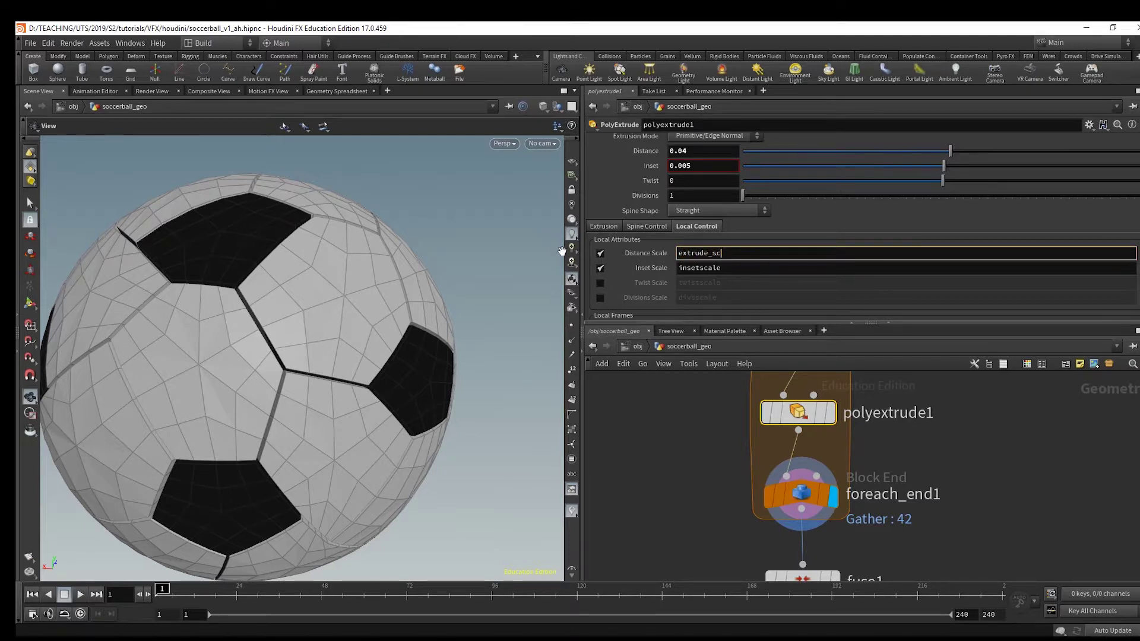
{"action": "key", "text": "Tab"}
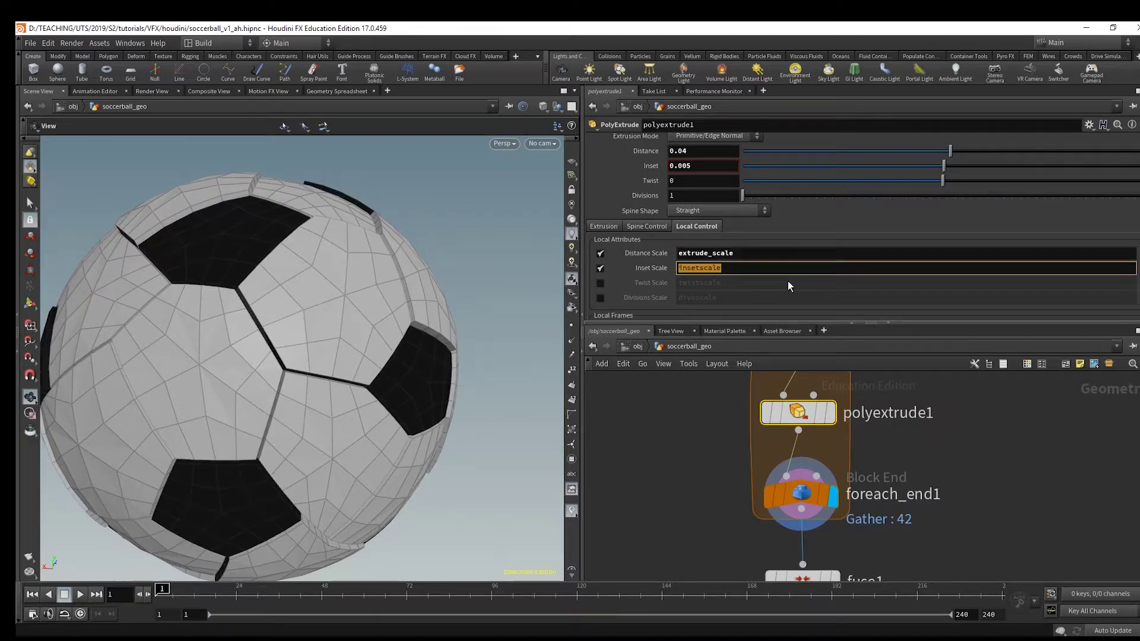
{"action": "type", "text": "extrude_scale"}
{"action": "key", "text": "Return"}
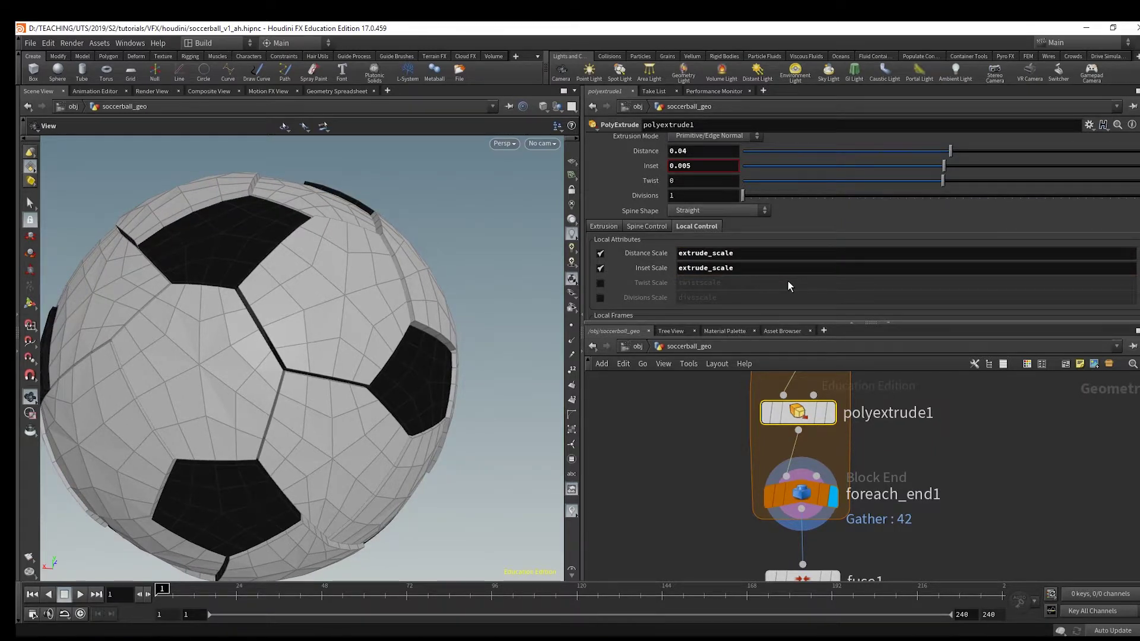
Display the OUT_geo null and examine the varied patch extrusions on the subdivided ball
{"action": "left_click_drag", "start_coordinate": [355, 316], "coordinate": [285, 256]}
{"action": "middle_click_drag", "start_coordinate": [856, 548], "coordinate": [828, 443]}
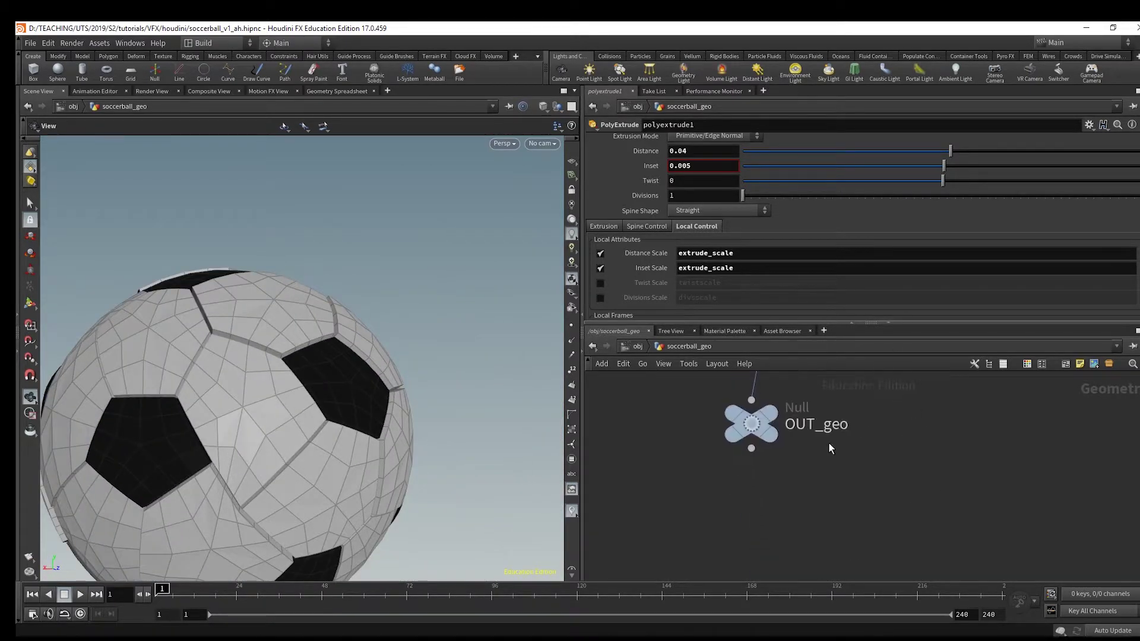
{"action": "left_click", "coordinate": [764, 429]}
{"action": "left_click_drag", "start_coordinate": [210, 344], "coordinate": [407, 382]}
{"action": "left_click_drag", "start_coordinate": [370, 332], "coordinate": [418, 349]}
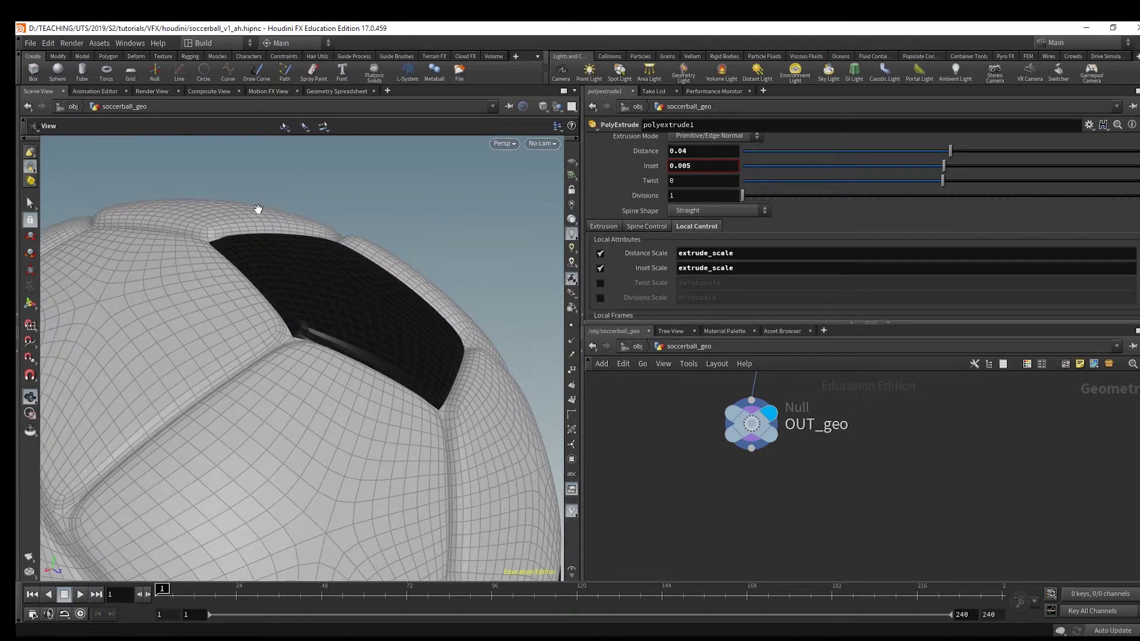
Try an Inset of 0.02 on polyextrude1
{"action": "left_click_drag", "start_coordinate": [440, 297], "coordinate": [335, 435]}
{"action": "left_click_drag", "start_coordinate": [297, 284], "coordinate": [286, 358]}
{"action": "left_click_drag", "start_coordinate": [302, 427], "coordinate": [359, 283]}
{"action": "left_click", "coordinate": [697, 169]}
{"action": "type", "text": "2"}
{"action": "key", "text": "Return"}
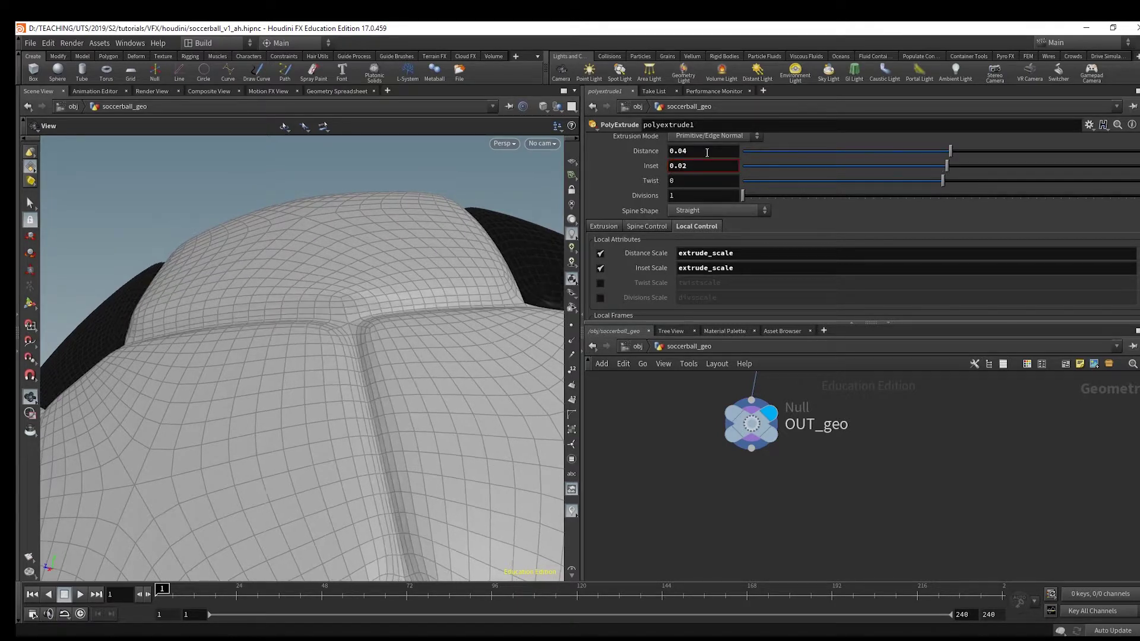
Inspect the seams between the patches and set polyextrude1's Inset to 0.01
{"action": "left_click_drag", "start_coordinate": [300, 295], "coordinate": [331, 262]}
{"action": "left_click_drag", "start_coordinate": [428, 273], "coordinate": [279, 306]}
{"action": "left_click_drag", "start_coordinate": [233, 360], "coordinate": [290, 265]}
{"action": "left_click_drag", "start_coordinate": [353, 238], "coordinate": [359, 333]}
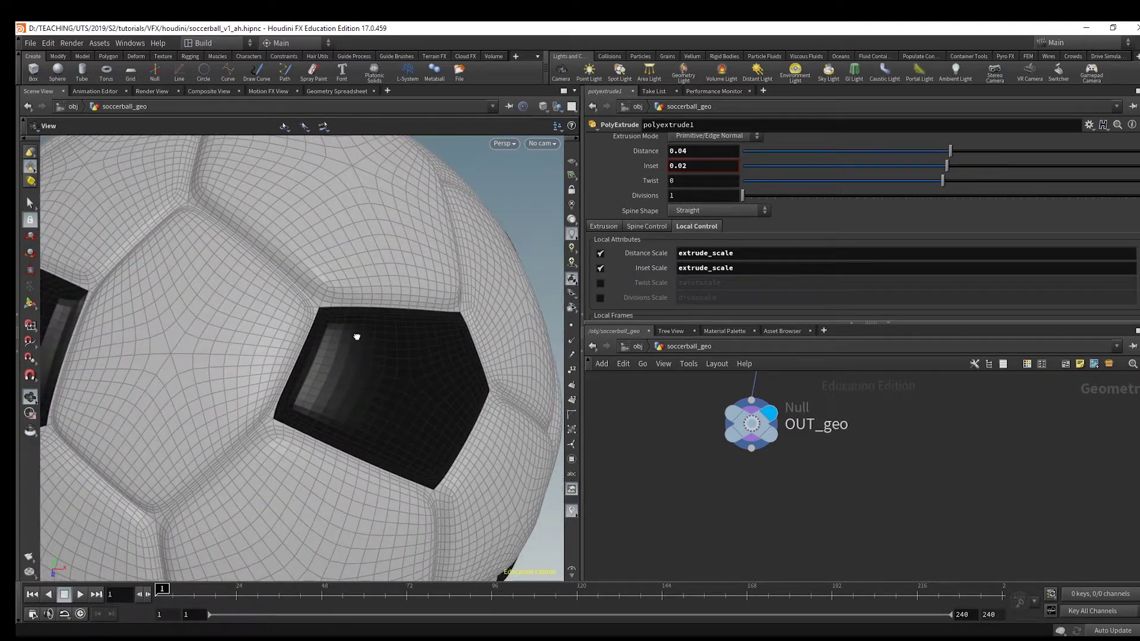
{"action": "left_click", "coordinate": [698, 168]}
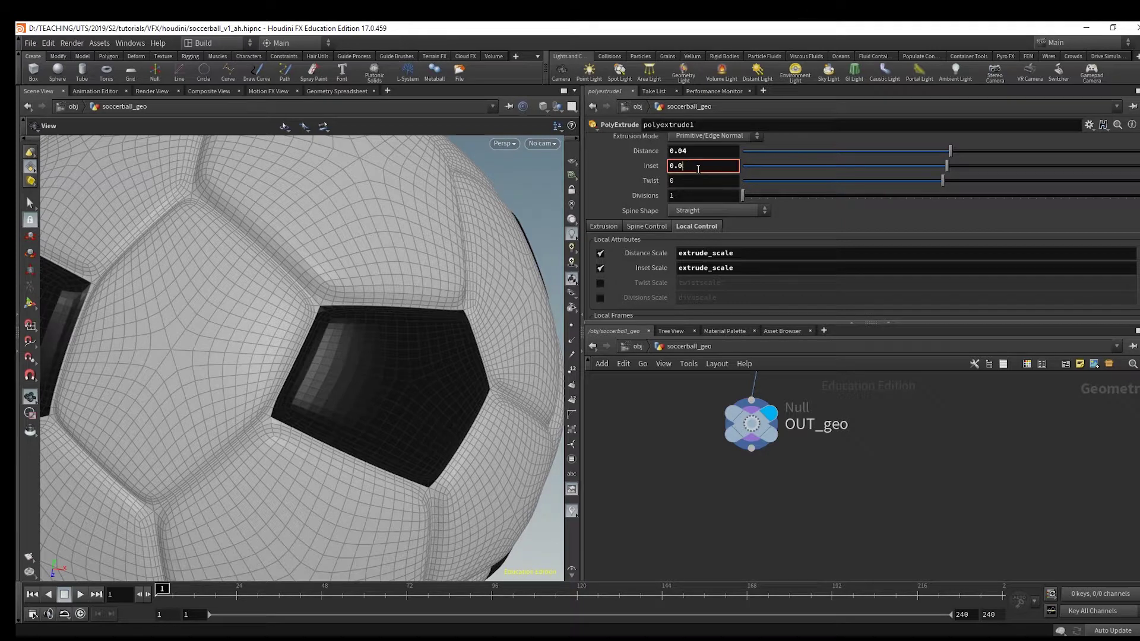
{"action": "type", "text": "1"}
{"action": "key", "text": "Return"}
Examine the finished soccer ball from several angles, checking the seams and the height variation of the patches
{"action": "left_click_drag", "start_coordinate": [186, 285], "coordinate": [366, 333]}
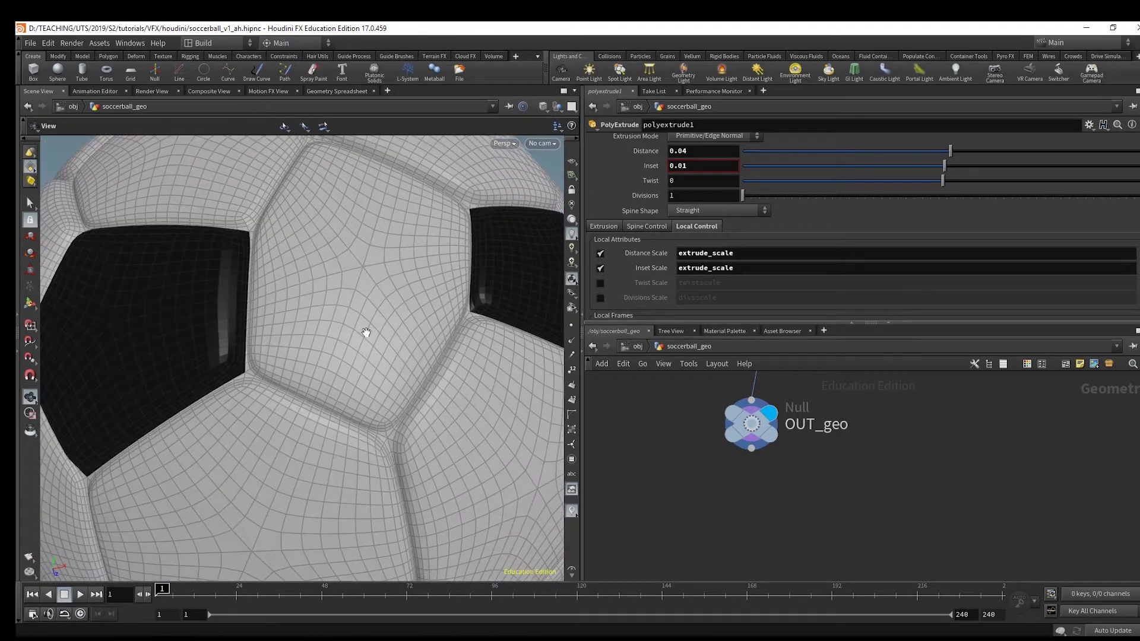
{"action": "right_click_drag", "start_coordinate": [372, 451], "coordinate": [358, 302]}
{"action": "left_click_drag", "start_coordinate": [359, 303], "coordinate": [254, 245]}
{"action": "right_click_drag", "start_coordinate": [254, 246], "coordinate": [255, 287]}
{"action": "left_click_drag", "start_coordinate": [254, 288], "coordinate": [298, 296]}
{"action": "right_click_drag", "start_coordinate": [298, 295], "coordinate": [461, 308]}
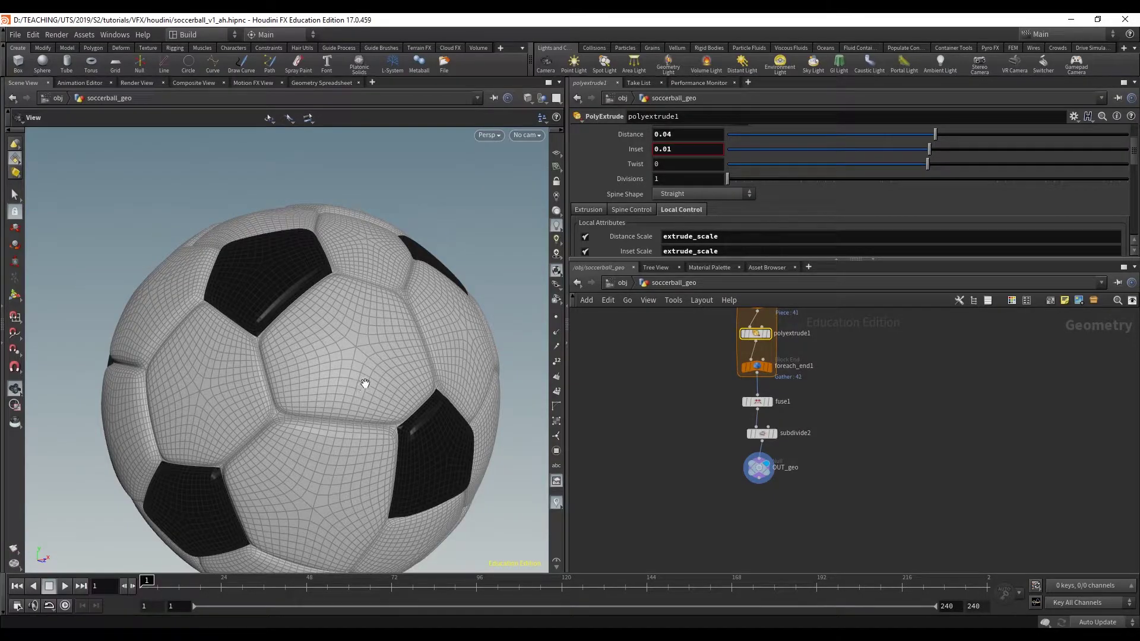
{"action": "left_click_drag", "start_coordinate": [370, 420], "coordinate": [315, 353]}
{"action": "scroll", "coordinate": [295, 361], "scroll_direction": "up", "scroll_amount": 5}
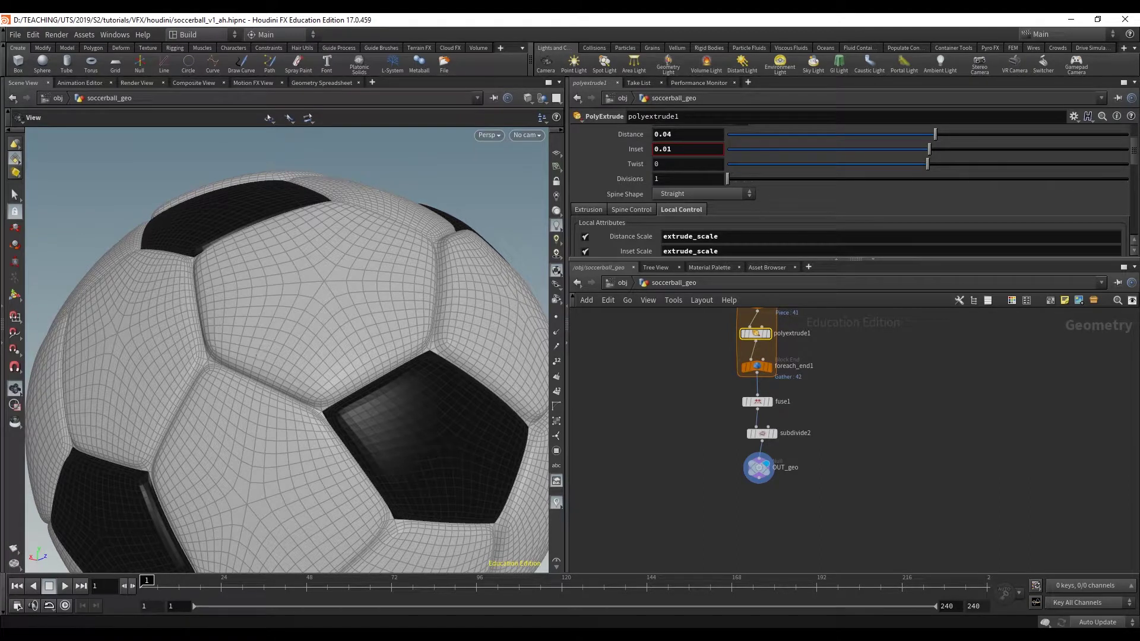
Switch to the web browser, search images for "soccerball", enlarge a black-and-white ball photo as reference, and return to Houdini
{"action": "key", "text": "alt+Tab"}
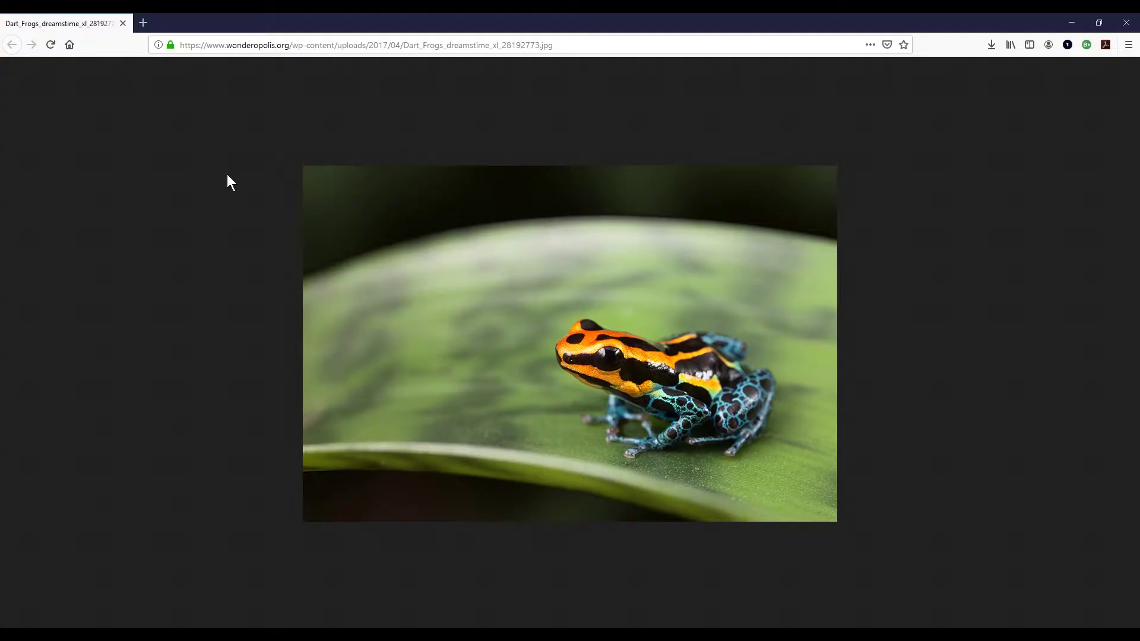
{"action": "left_click", "coordinate": [143, 24]}
{"action": "type", "text": "soccerba"}
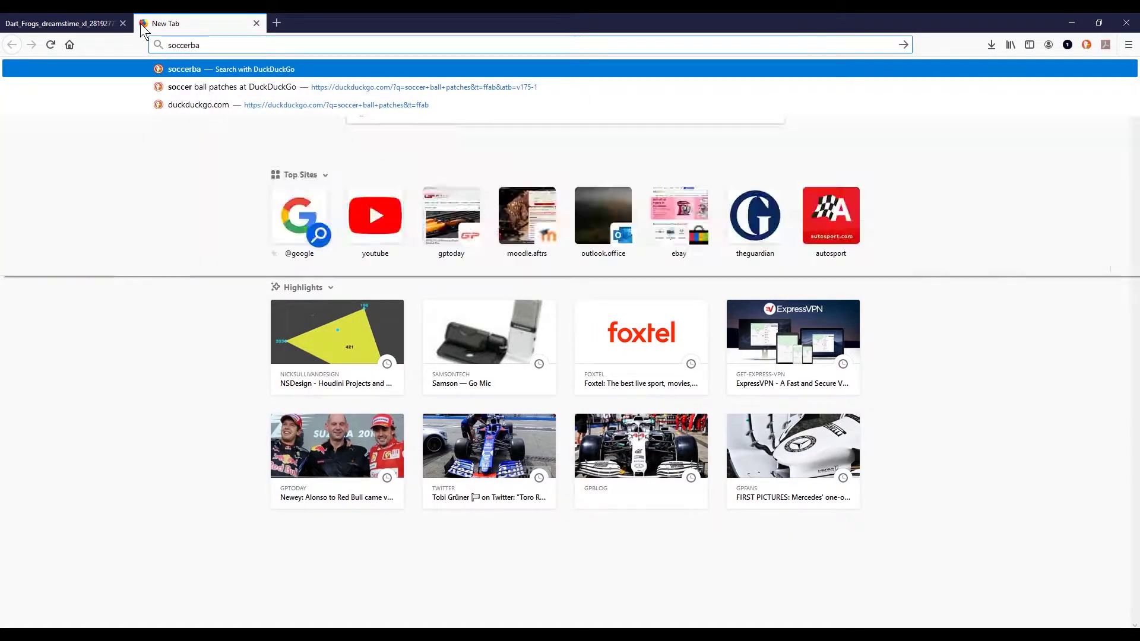
{"action": "type", "text": "ll"}
{"action": "key", "text": "Return"}
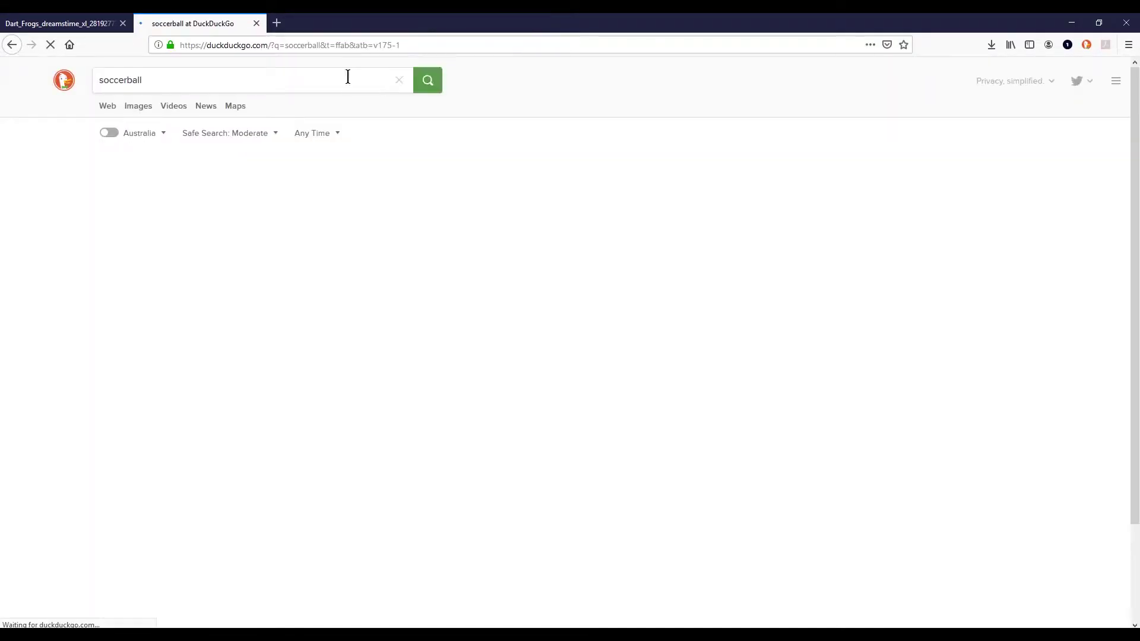
{"action": "left_click", "coordinate": [139, 106]}
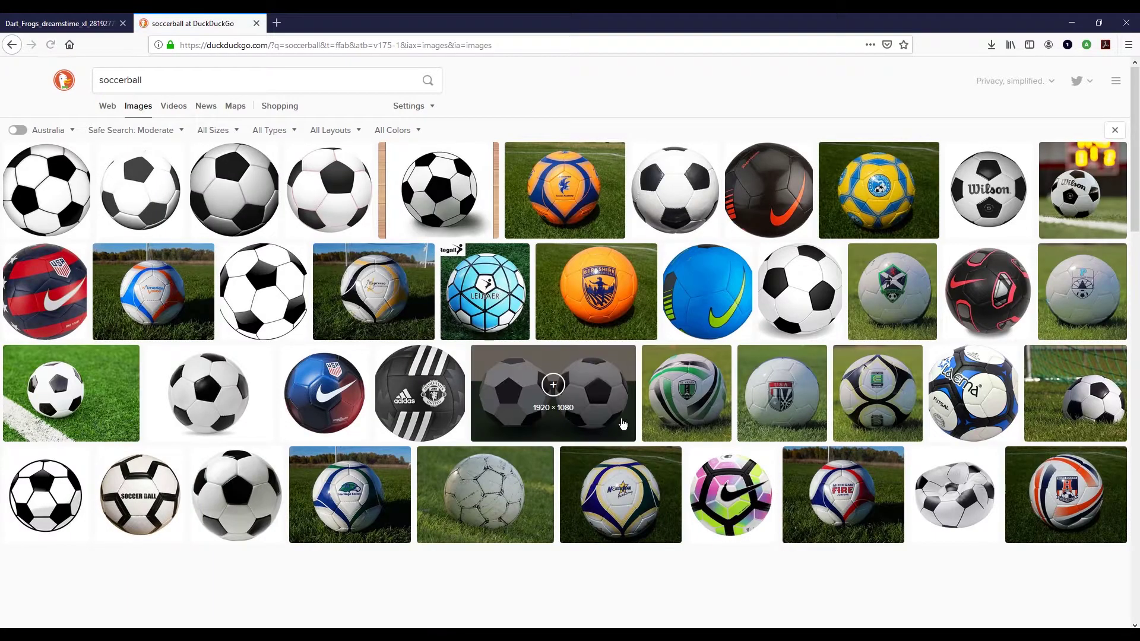
{"action": "left_click", "coordinate": [236, 493]}
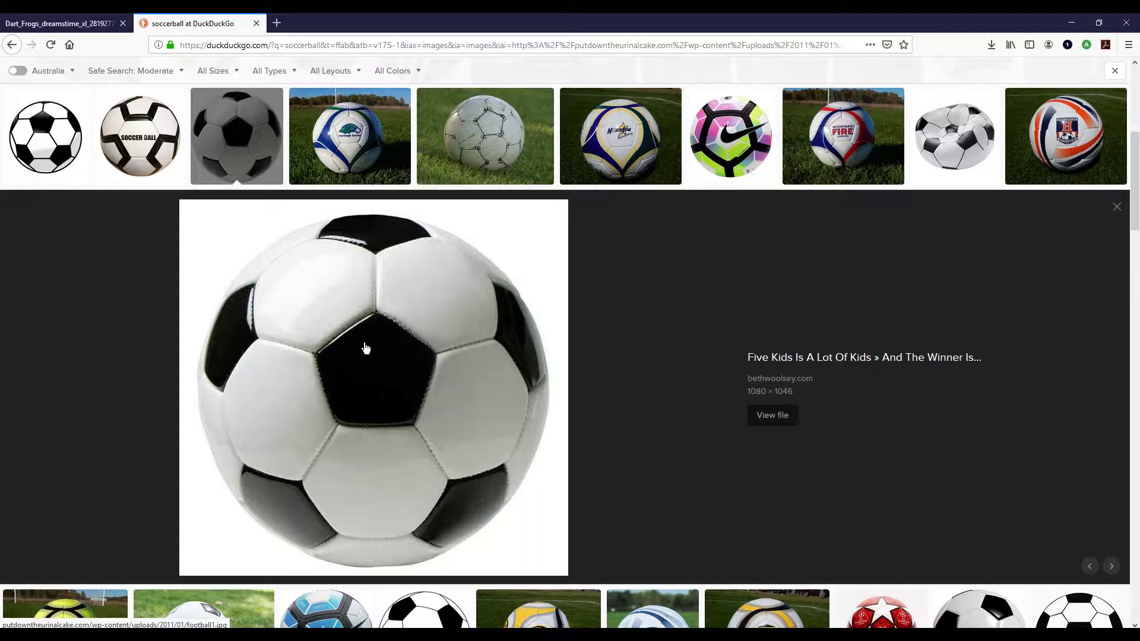
{"action": "left_click", "coordinate": [1073, 22]}
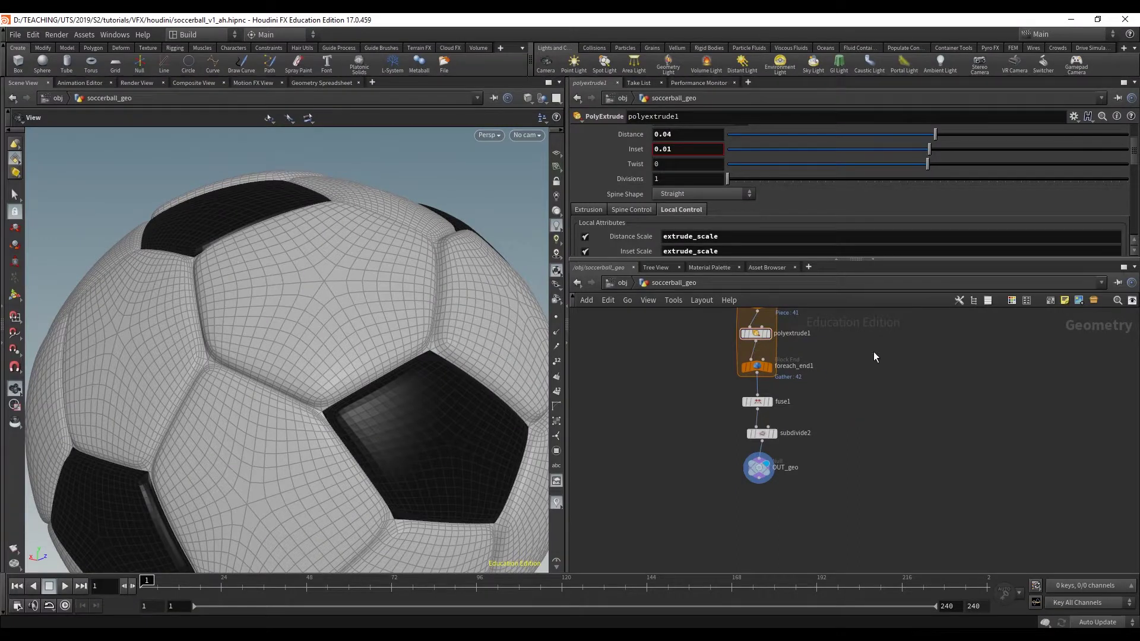
Move fuse1, subdivide2 and OUT_geo down the network together to leave space below foreach_end1
{"action": "middle_click_drag", "start_coordinate": [874, 352], "coordinate": [862, 540]}
{"action": "scroll", "coordinate": [890, 393], "scroll_direction": "down", "scroll_amount": 1}
{"action": "scroll", "coordinate": [879, 426], "scroll_direction": "up", "scroll_amount": 2}
{"action": "middle_click_drag", "start_coordinate": [866, 473], "coordinate": [870, 334]}
{"action": "middle_click_drag", "start_coordinate": [867, 452], "coordinate": [731, 512]}
{"action": "left_click_drag", "start_coordinate": [651, 548], "coordinate": [663, 466]}
{"action": "scroll", "coordinate": [767, 425], "scroll_direction": "up", "scroll_amount": 2}
{"action": "middle_click_drag", "start_coordinate": [745, 422], "coordinate": [742, 442]}
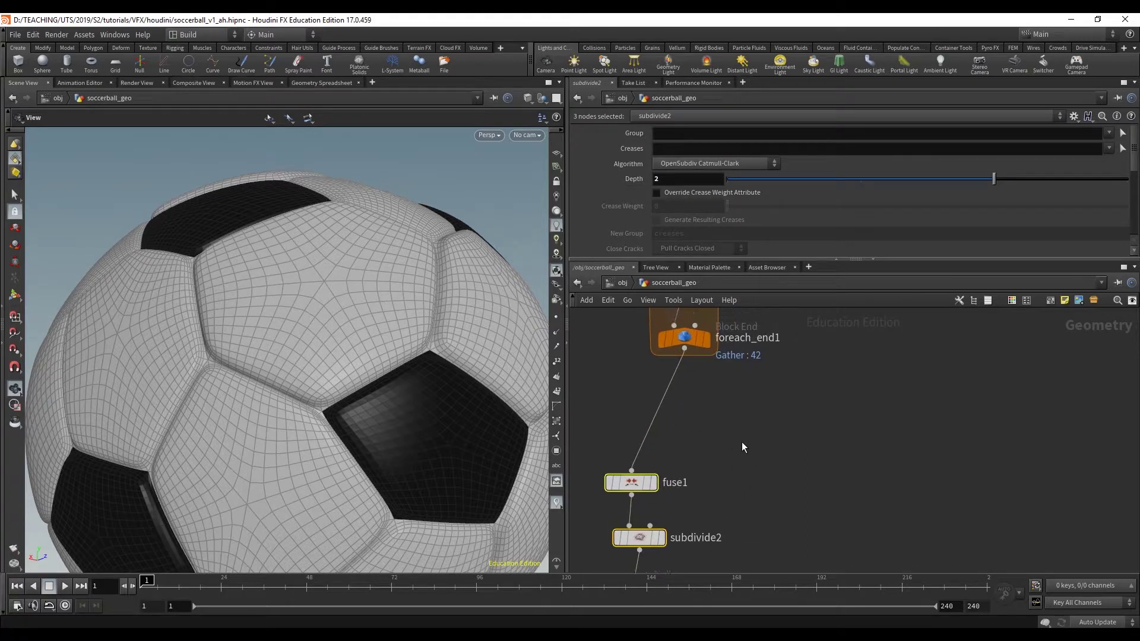
{"action": "left_click", "coordinate": [742, 446]}
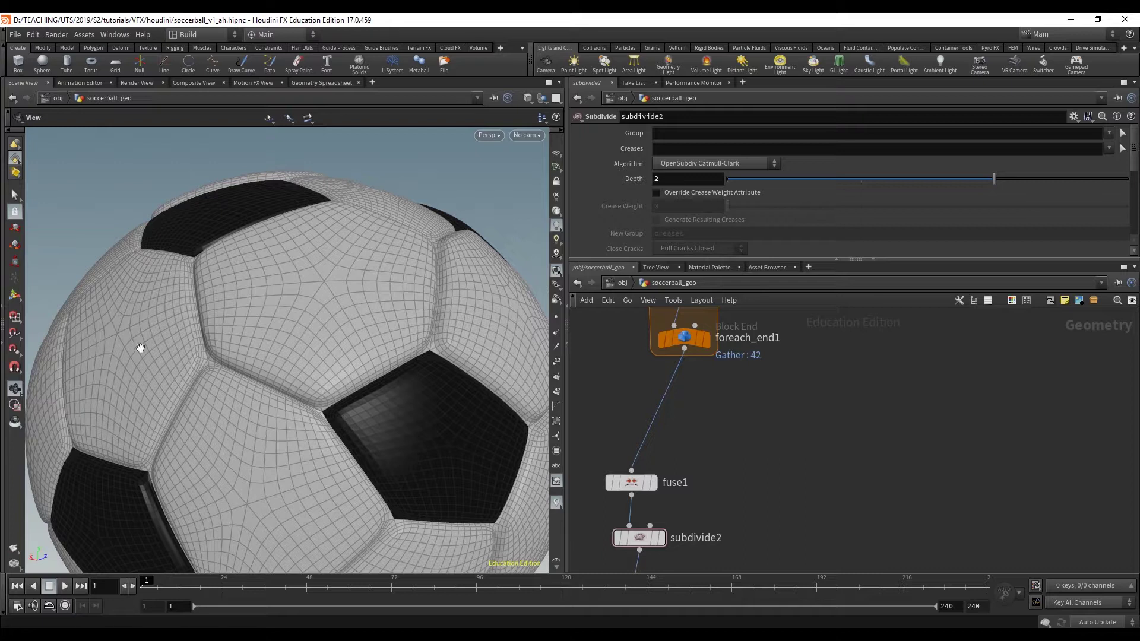
Display foreach_end1, fuse1 and subdivide2 in turn to compare the ball before fusing, after fusing and after subdivision
{"action": "left_click", "coordinate": [708, 339]}
{"action": "left_click", "coordinate": [663, 344]}
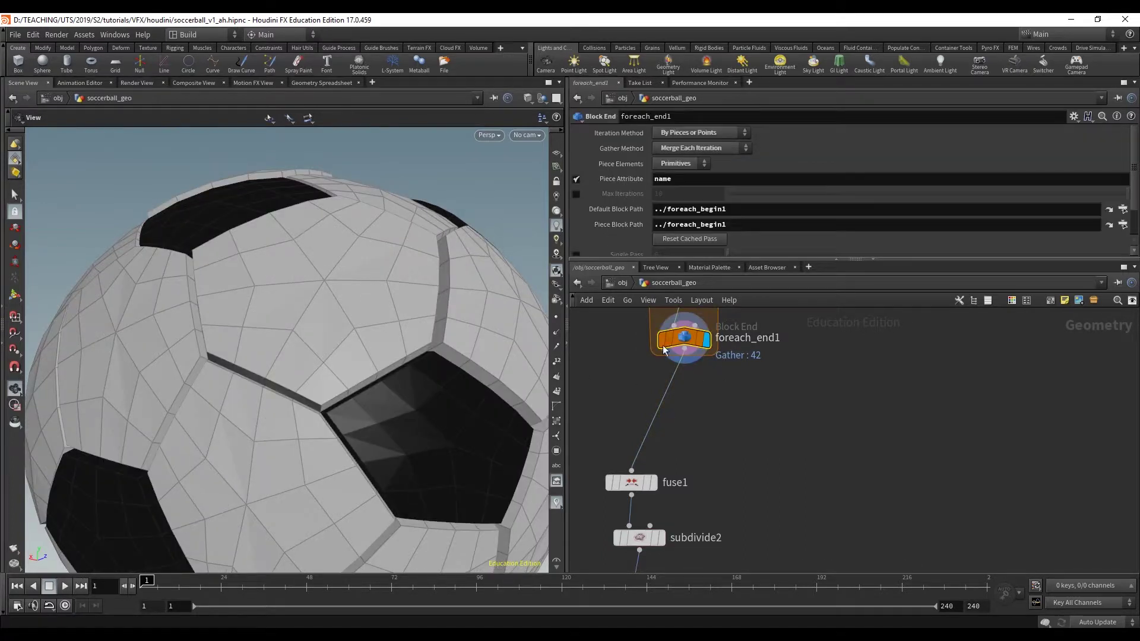
{"action": "left_click_drag", "start_coordinate": [298, 315], "coordinate": [248, 182]}
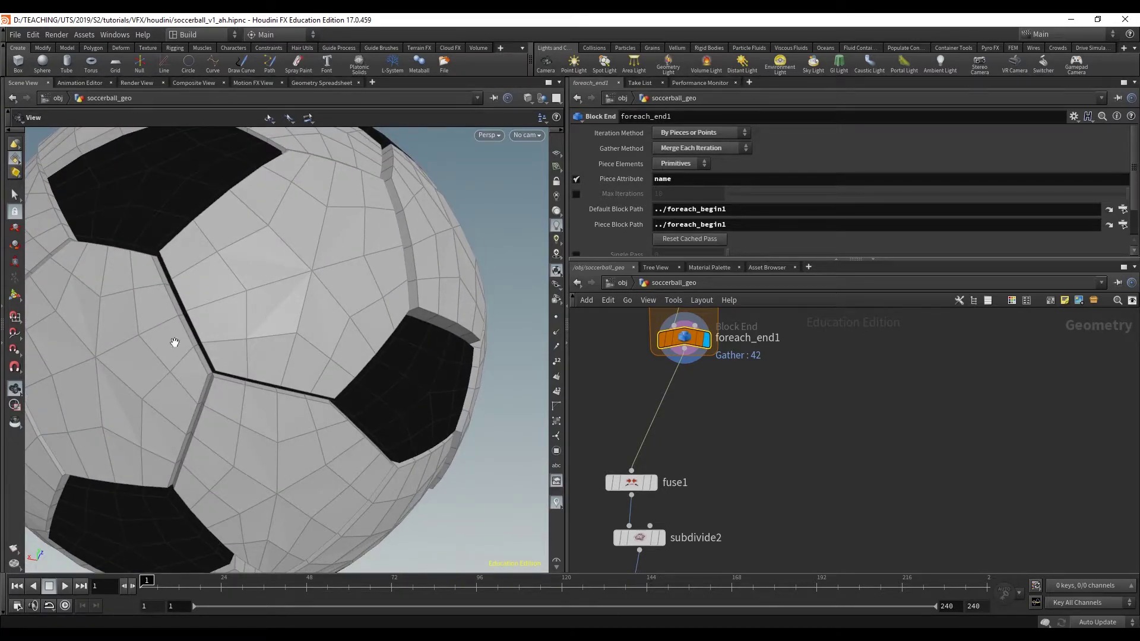
{"action": "left_click_drag", "start_coordinate": [632, 482], "coordinate": [639, 444]}
{"action": "left_click", "coordinate": [661, 444]}
{"action": "left_click", "coordinate": [637, 447]}
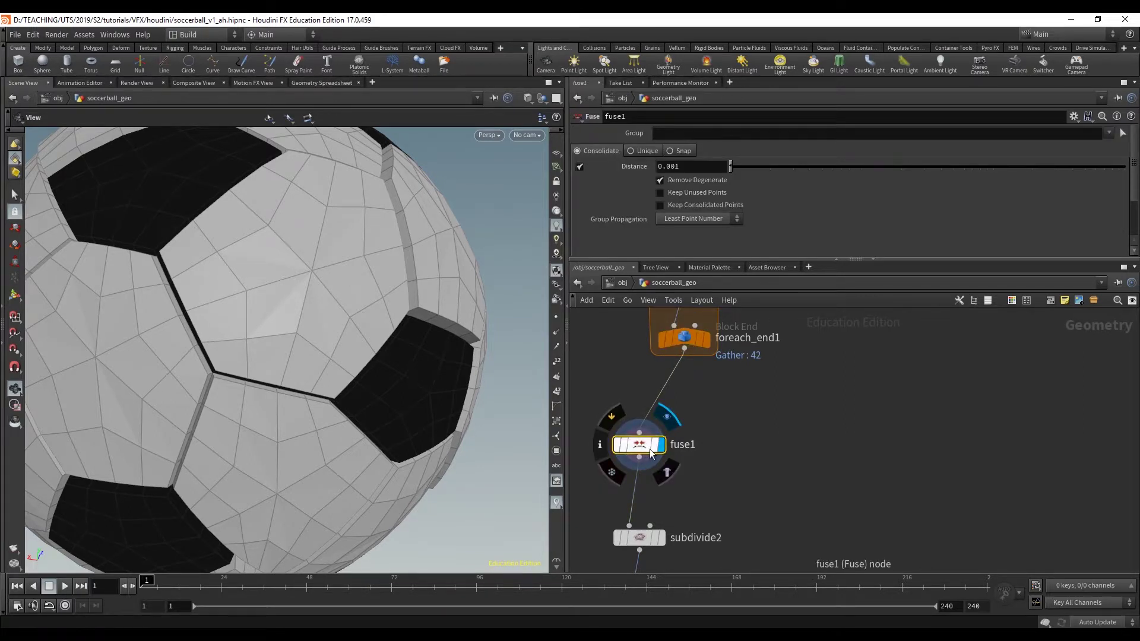
{"action": "left_click", "coordinate": [660, 537]}
{"action": "left_click", "coordinate": [639, 541]}
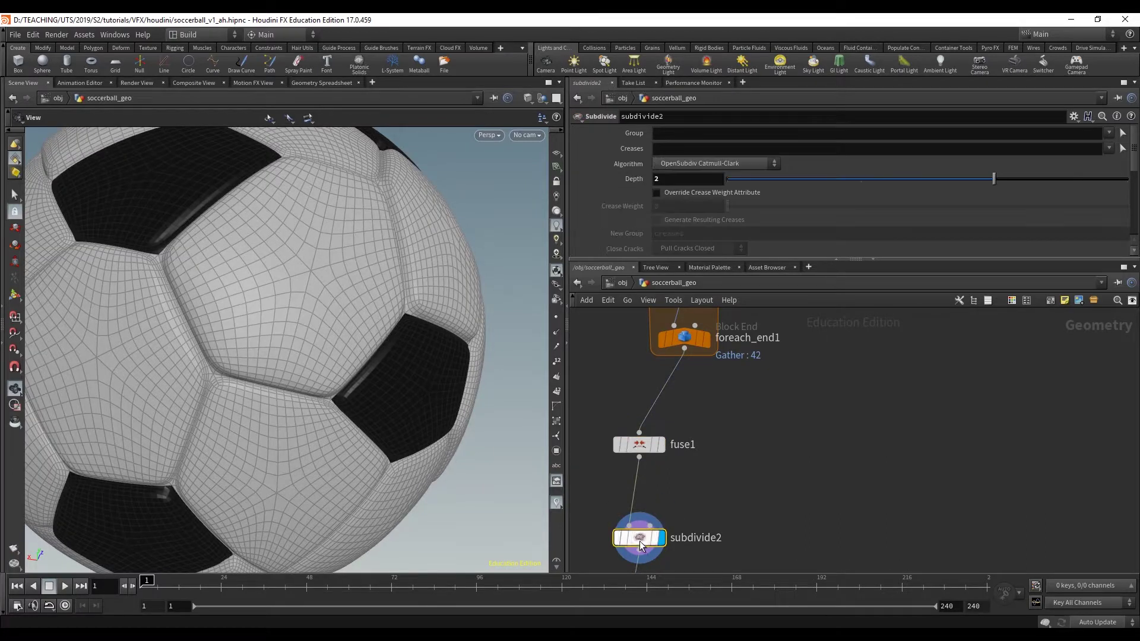
Bypass fuse1 temporarily to examine the gaps between the subdivided patches, and re-enable it
{"action": "left_click", "coordinate": [618, 451]}
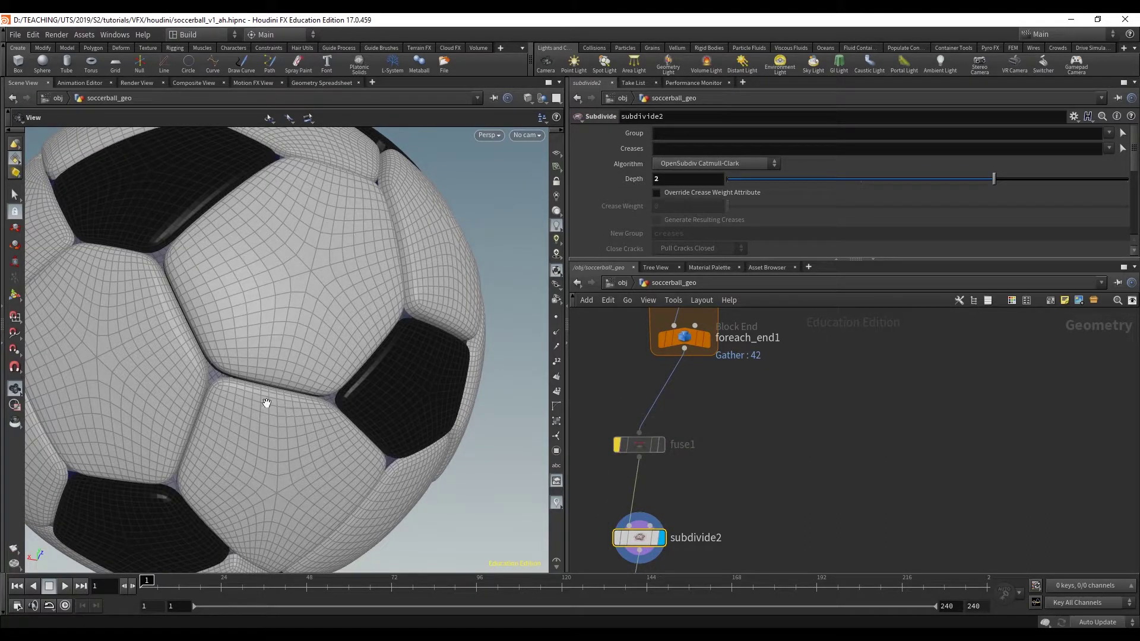
{"action": "scroll", "coordinate": [226, 368], "scroll_direction": "up", "scroll_amount": 5}
{"action": "left_click_drag", "start_coordinate": [433, 394], "coordinate": [217, 427]}
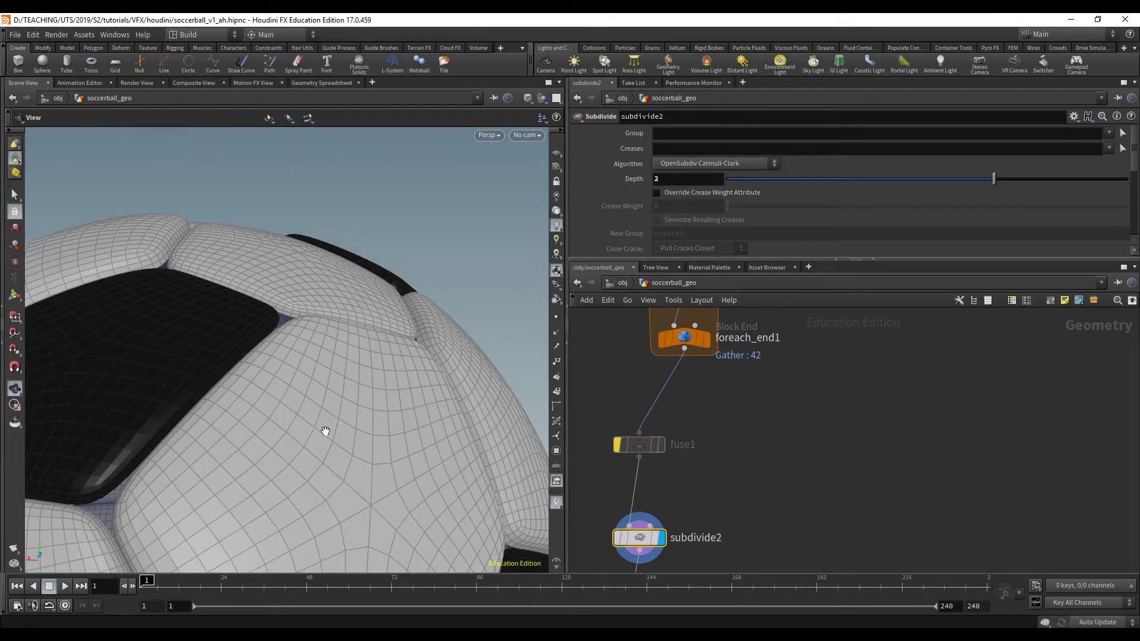
{"action": "left_click_drag", "start_coordinate": [326, 433], "coordinate": [326, 326]}
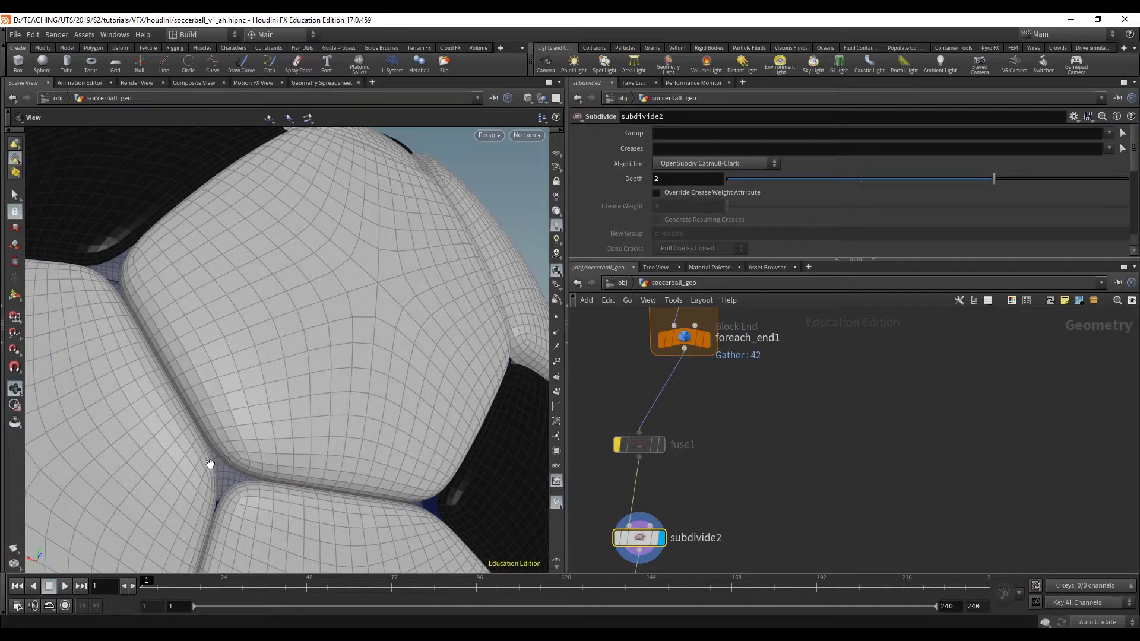
{"action": "left_click", "coordinate": [617, 446]}
{"action": "left_click_drag", "start_coordinate": [637, 450], "coordinate": [635, 486]}
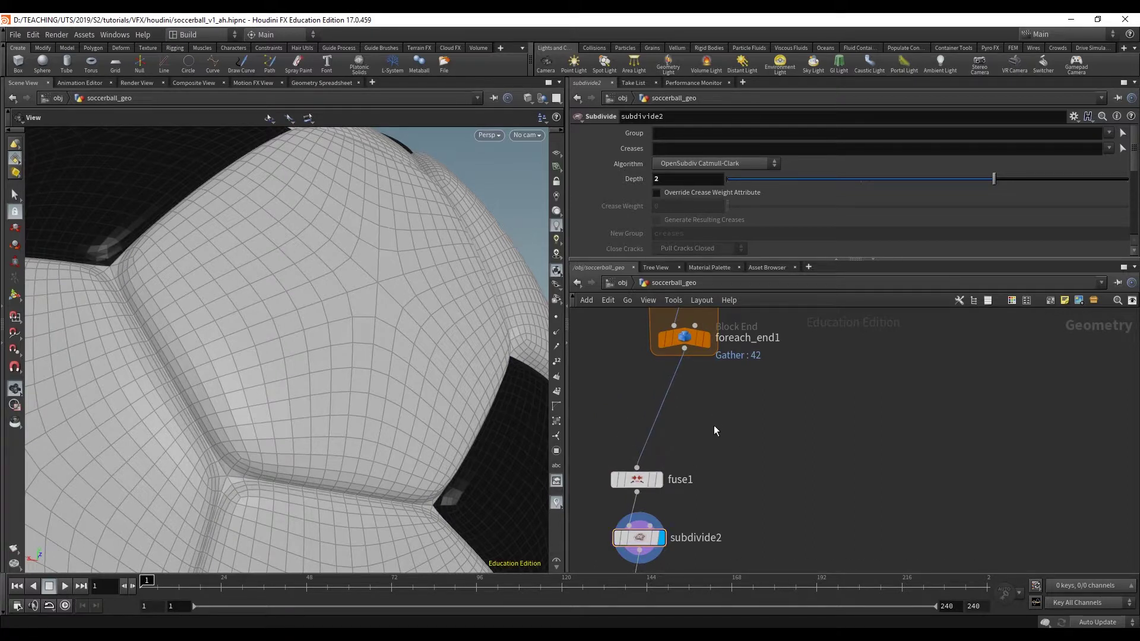
Add a Group node on a separate branch below foreach_end1 and connect it to that node's output
{"action": "key", "text": "Tab"}
{"action": "type", "text": "group"}
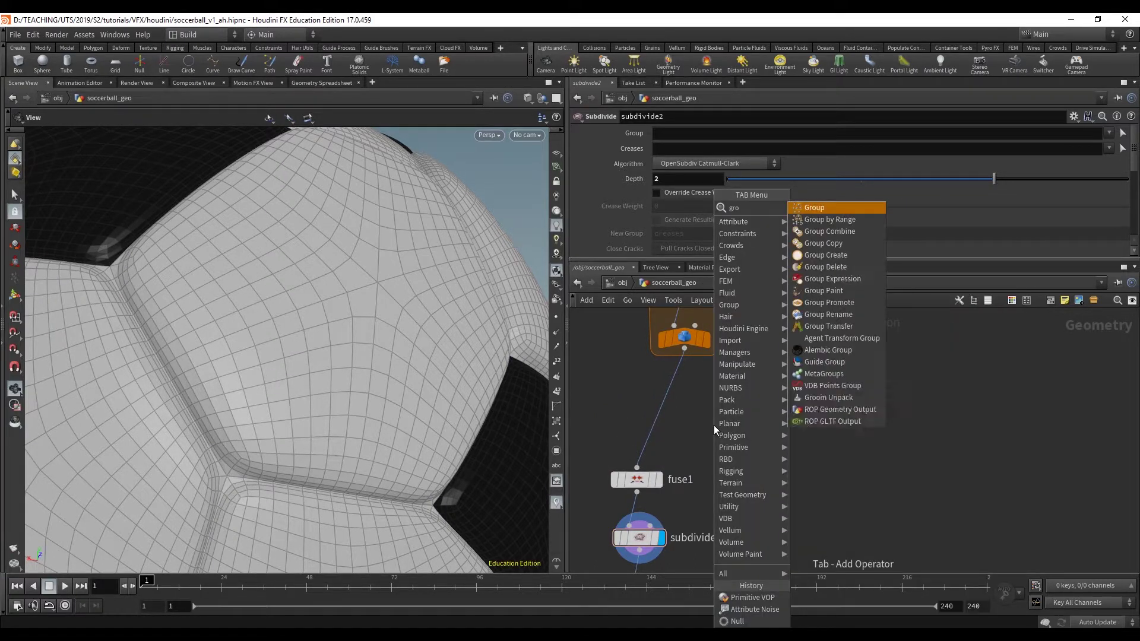
{"action": "key", "text": "Return"}
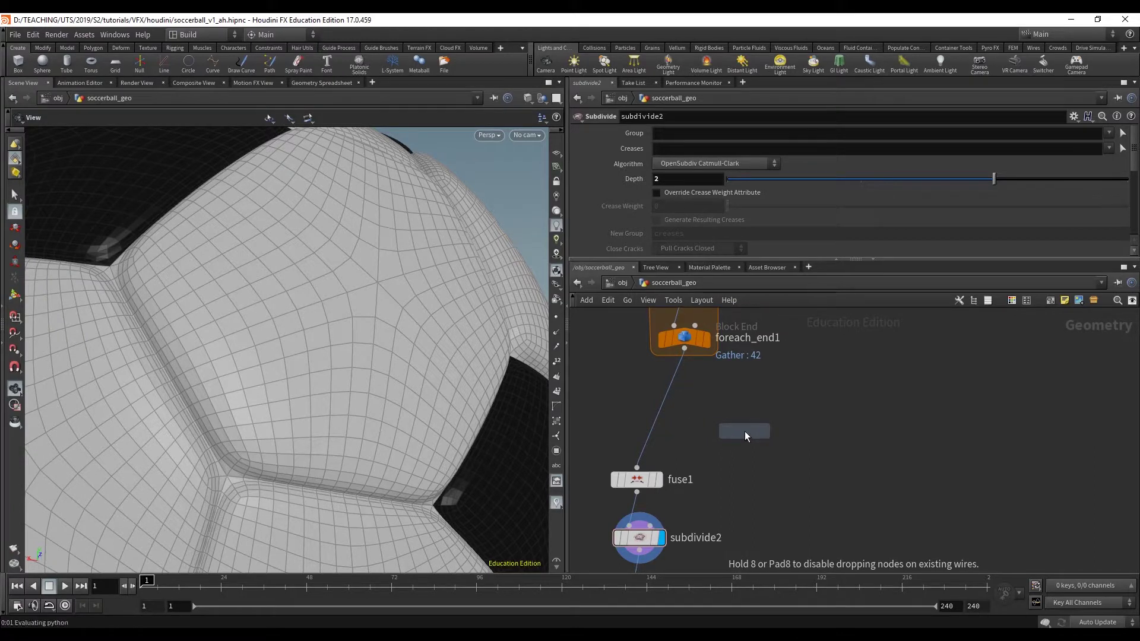
{"action": "left_click", "coordinate": [744, 431]}
{"action": "left_click", "coordinate": [684, 350]}
{"action": "left_click", "coordinate": [734, 418]}
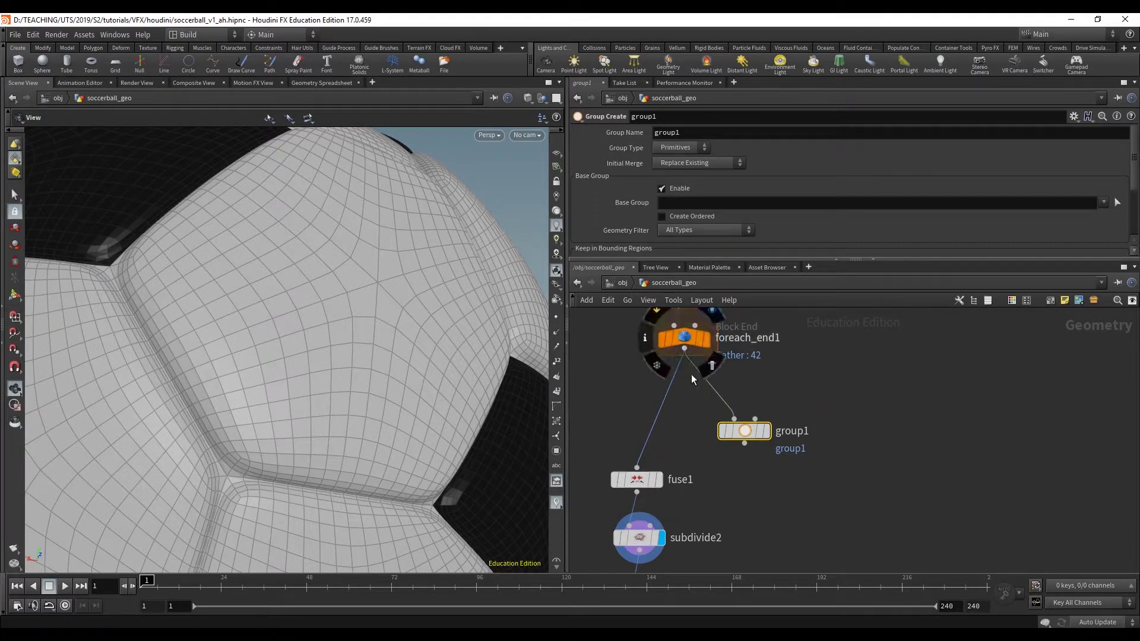
{"action": "scroll", "coordinate": [728, 463], "scroll_direction": "down", "scroll_amount": 3}
{"action": "scroll", "coordinate": [728, 483], "scroll_direction": "up", "scroll_amount": 4}
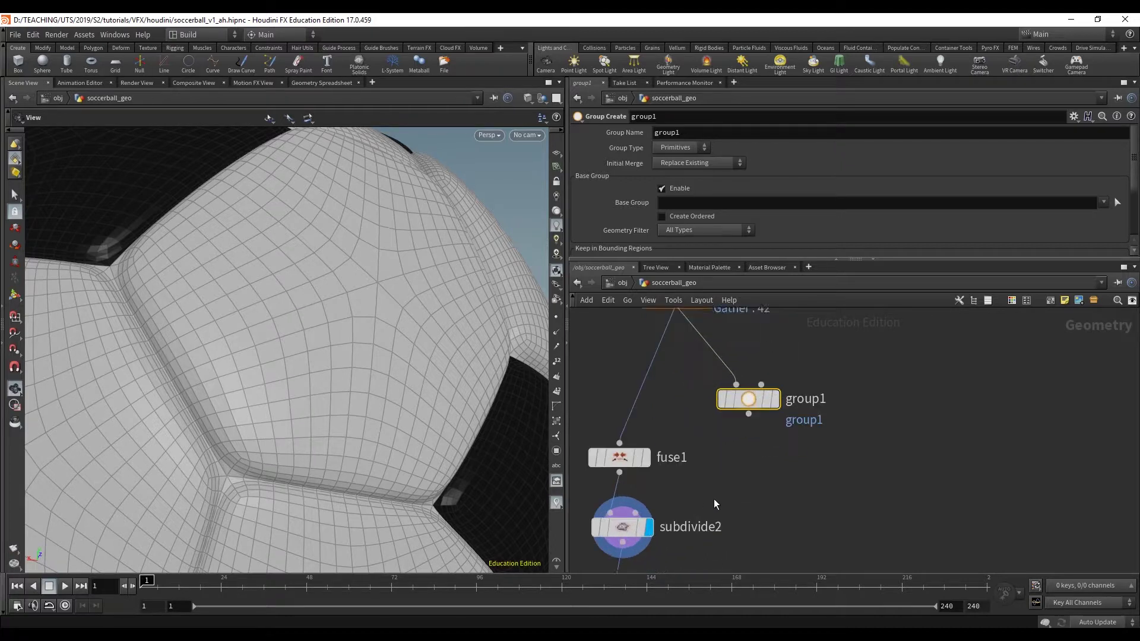
{"action": "middle_click_drag", "start_coordinate": [713, 499], "coordinate": [730, 372]}
{"action": "middle_click_drag", "start_coordinate": [651, 436], "coordinate": [718, 561]}
{"action": "left_click_drag", "start_coordinate": [751, 419], "coordinate": [827, 388]}
{"action": "scroll", "coordinate": [761, 464], "scroll_direction": "down", "scroll_amount": 4}
{"action": "scroll", "coordinate": [761, 469], "scroll_direction": "up", "scroll_amount": 4}
{"action": "middle_click_drag", "start_coordinate": [764, 434], "coordinate": [729, 510]}
Name the group created by group1 edge_bounds
{"action": "double_click", "coordinate": [677, 132]}
{"action": "type", "text": "bouna"}
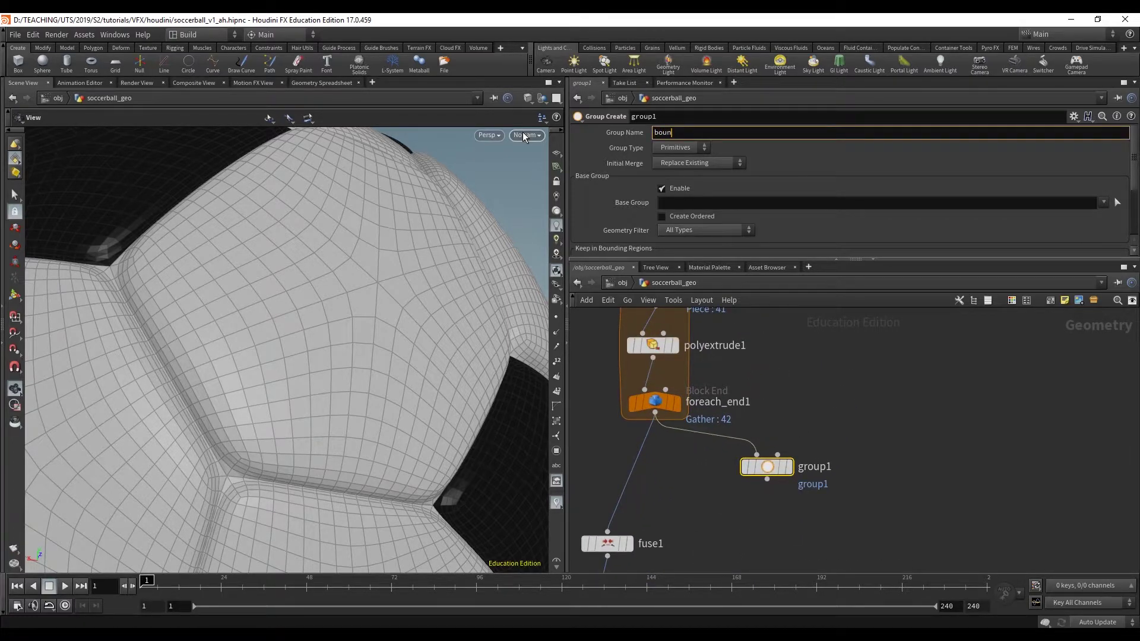
{"action": "key", "text": "BackSpace"}
{"action": "type", "text": "daries"}
{"action": "key", "text": "BackSpace"}
{"action": "key", "text": "BackSpace"}
{"action": "key", "text": "BackSpace"}
{"action": "key", "text": "BackSpace"}
{"action": "key", "text": "BackSpace"}
{"action": "key", "text": "BackSpace"}
{"action": "key", "text": "BackSpace"}
{"action": "key", "text": "BackSpace"}
{"action": "key", "text": "BackSpace"}
{"action": "key", "text": "BackSpace"}
{"action": "type", "text": "edge_bounds"}
{"action": "key", "text": "Return"}
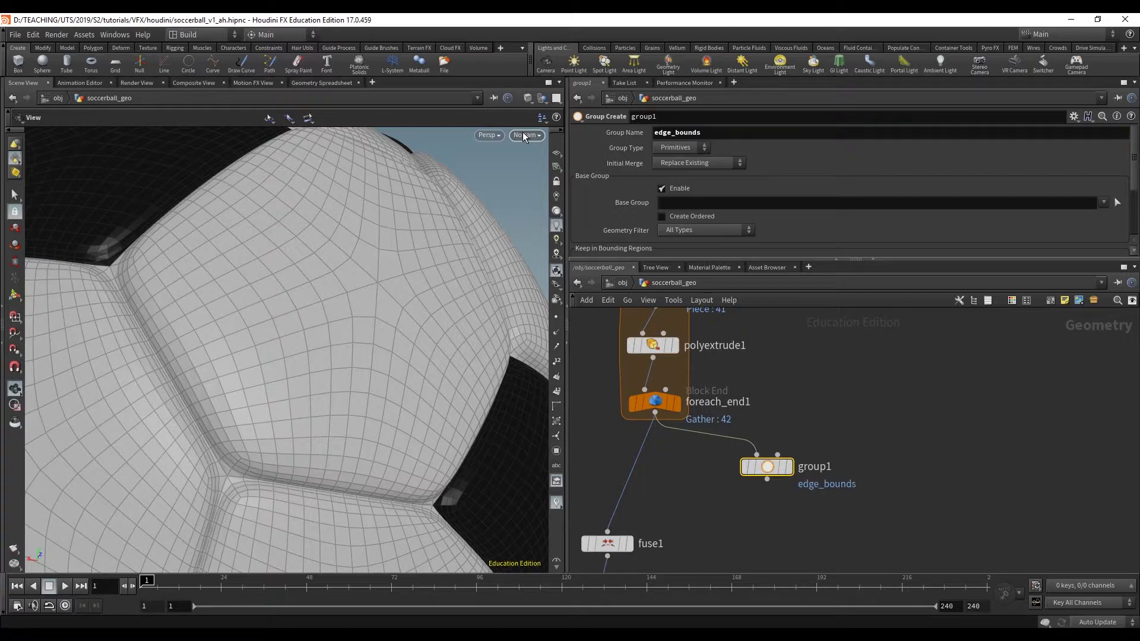
Rename the group to patch_bounds, set its Group Type to Edges and display group1's result on the ball
{"action": "double_click", "coordinate": [672, 131]}
{"action": "type", "text": "patch"}
{"action": "key", "text": "Return"}
{"action": "left_click", "coordinate": [674, 148]}
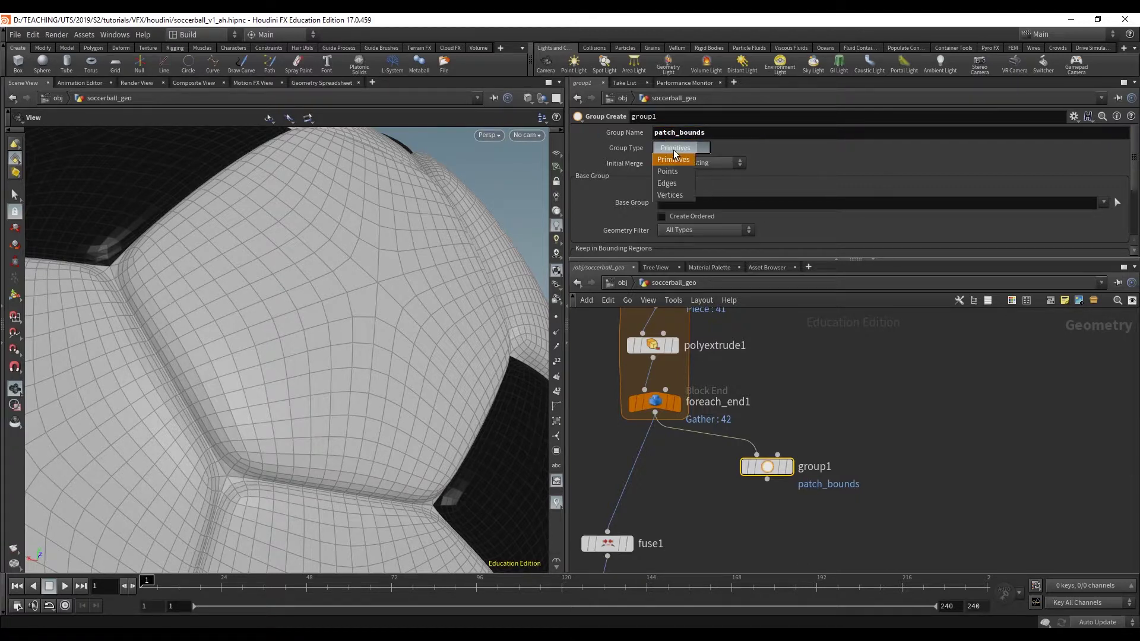
{"action": "left_click", "coordinate": [668, 184]}
{"action": "left_click", "coordinate": [788, 467]}
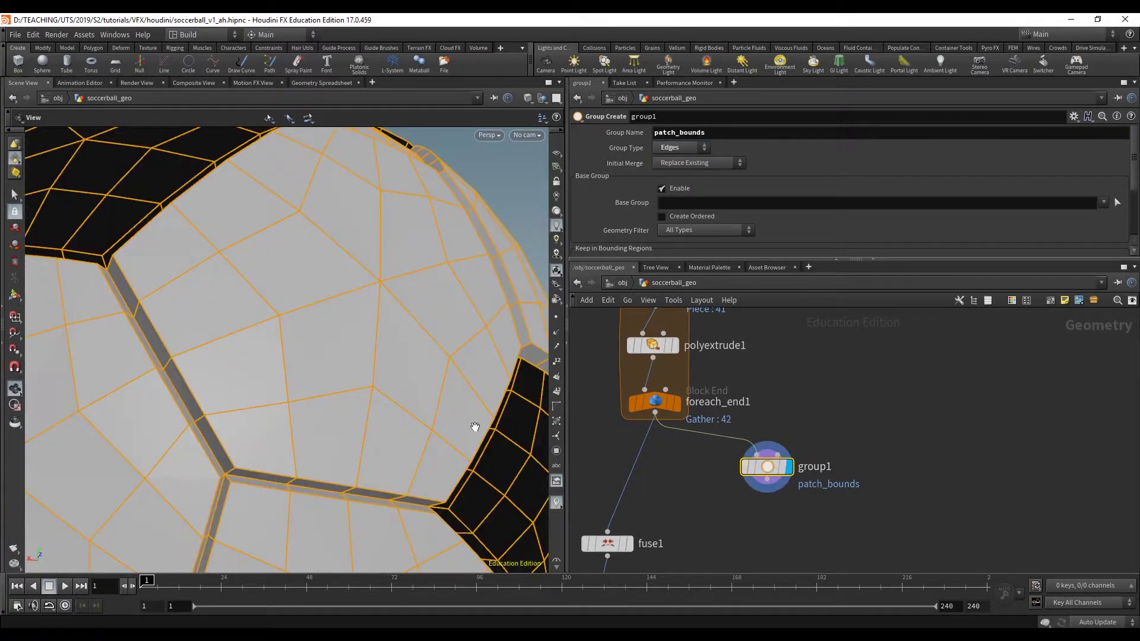
{"action": "mouse_move", "coordinate": [407, 377]}
{"action": "right_mouse_down"}
{"action": "mouse_move", "coordinate": [338, 346]}
{"action": "mouse_move", "coordinate": [394, 361]}
{"action": "right_mouse_up"}
{"action": "left_click_drag", "start_coordinate": [395, 361], "coordinate": [238, 340]}
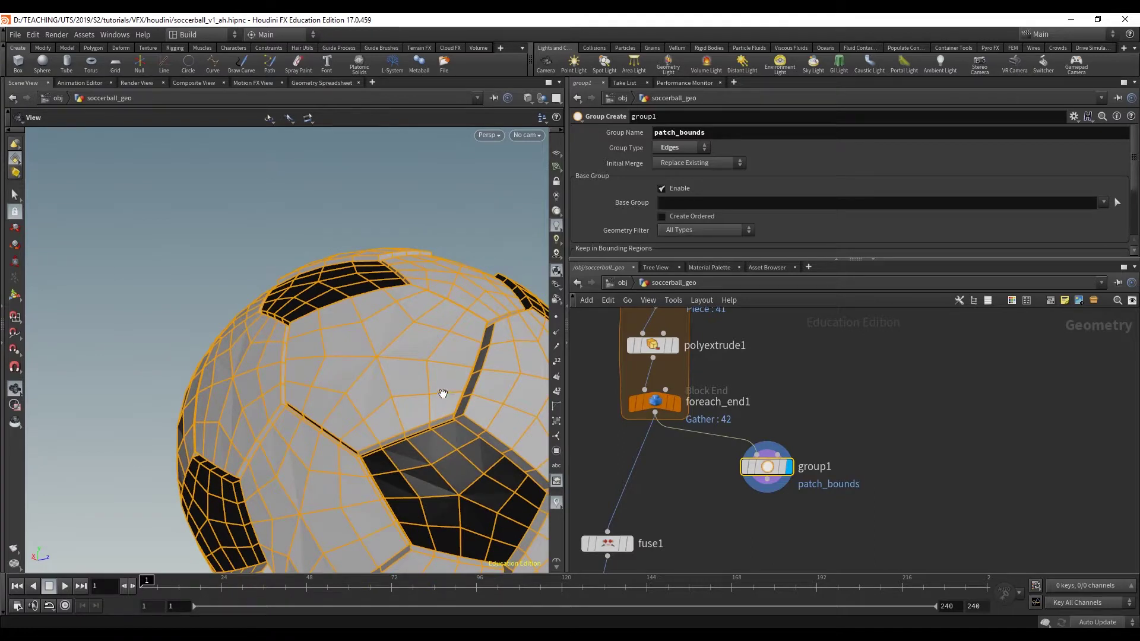
{"action": "left_click_drag", "start_coordinate": [440, 394], "coordinate": [593, 225]}
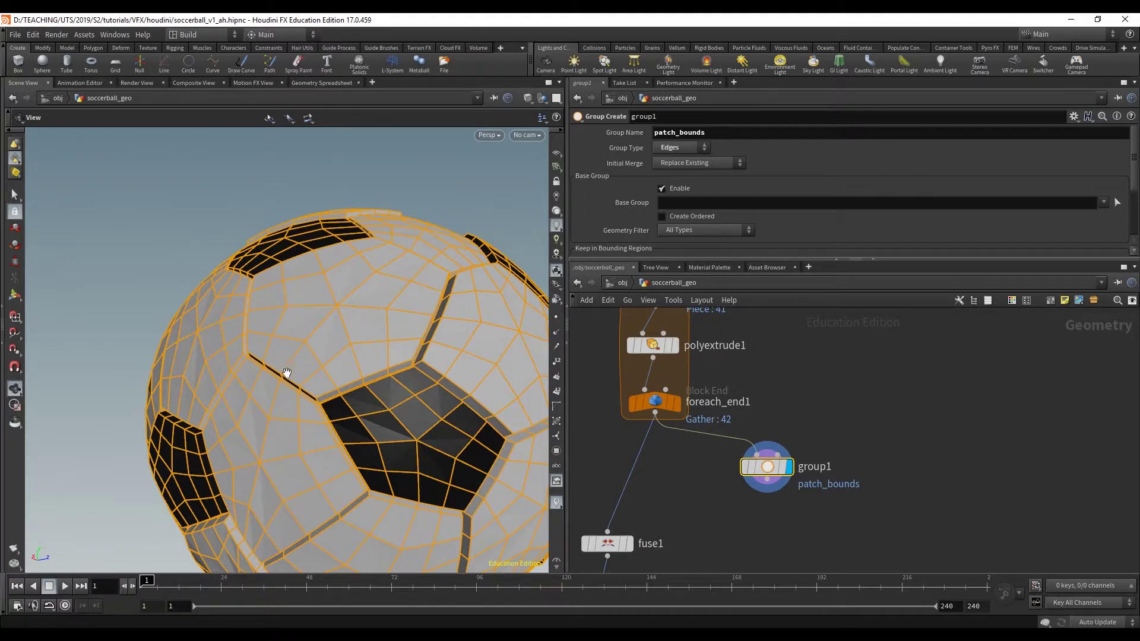
Disable the Base Group on group1 and enable Include by Edges
{"action": "left_click", "coordinate": [668, 189]}
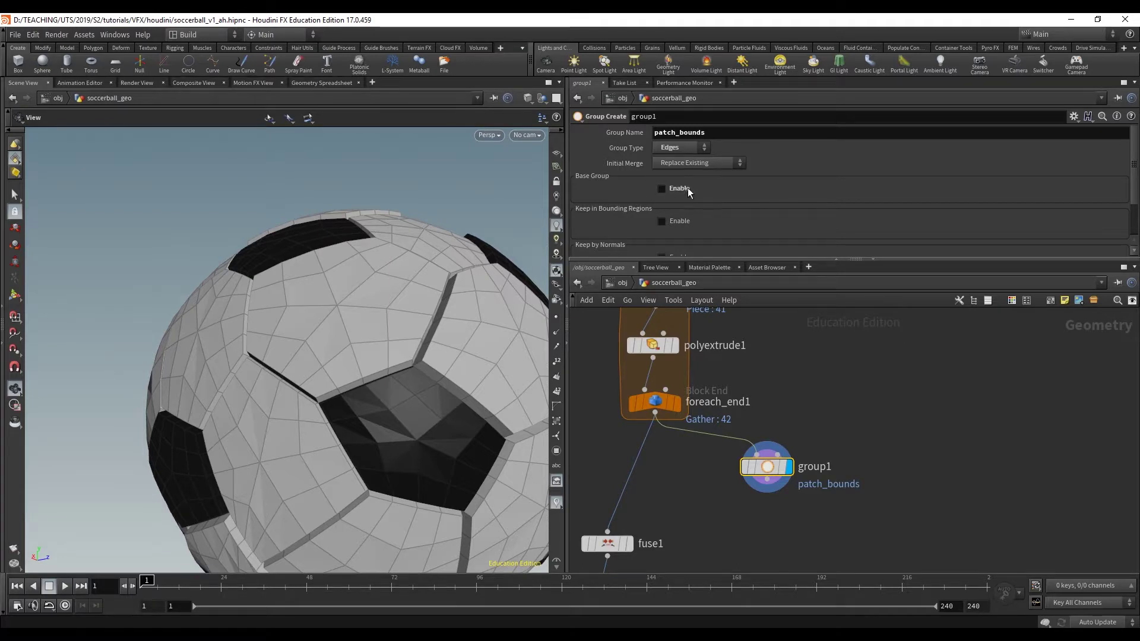
{"action": "scroll", "coordinate": [694, 187], "scroll_direction": "down", "scroll_amount": 2}
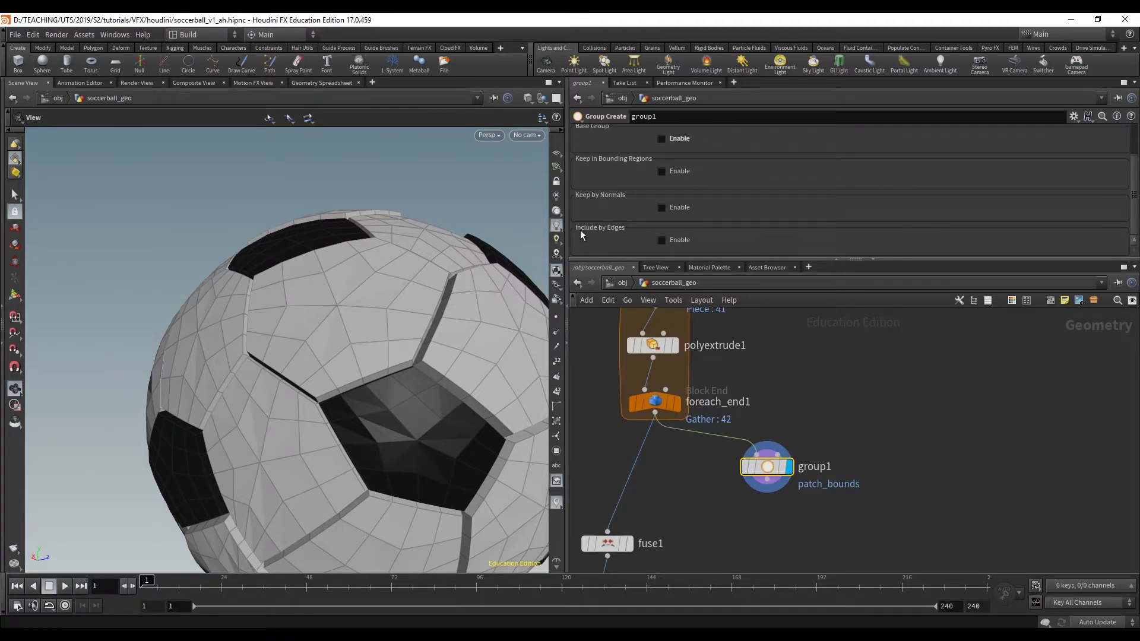
{"action": "left_click_drag", "start_coordinate": [653, 260], "coordinate": [665, 328]}
{"action": "left_click", "coordinate": [677, 290]}
{"action": "scroll", "coordinate": [677, 290], "scroll_direction": "down", "scroll_amount": 3}
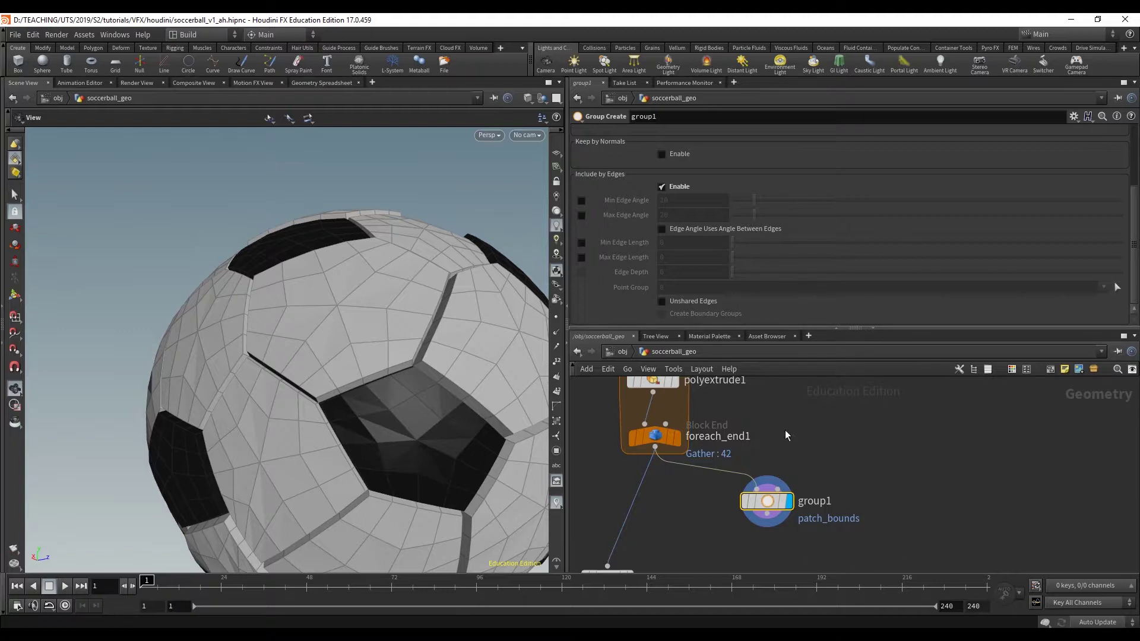
Arrange the node parameters and the network side by side, and widen them by narrowing the 3D view
{"action": "left_click", "coordinate": [855, 330]}
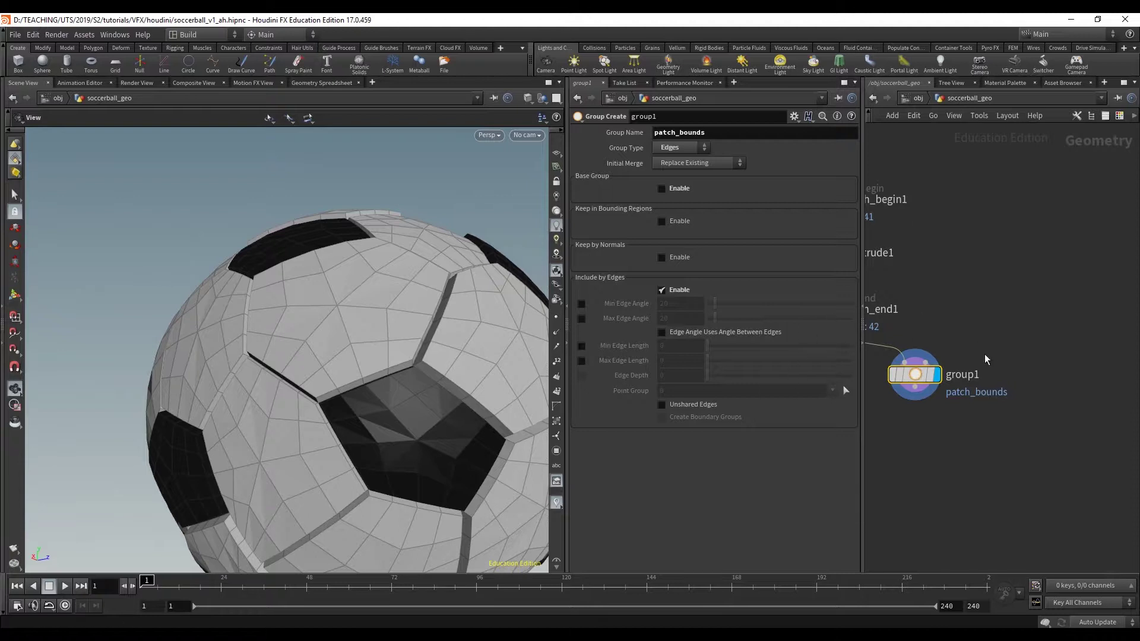
{"action": "left_click_drag", "start_coordinate": [567, 444], "coordinate": [456, 444]}
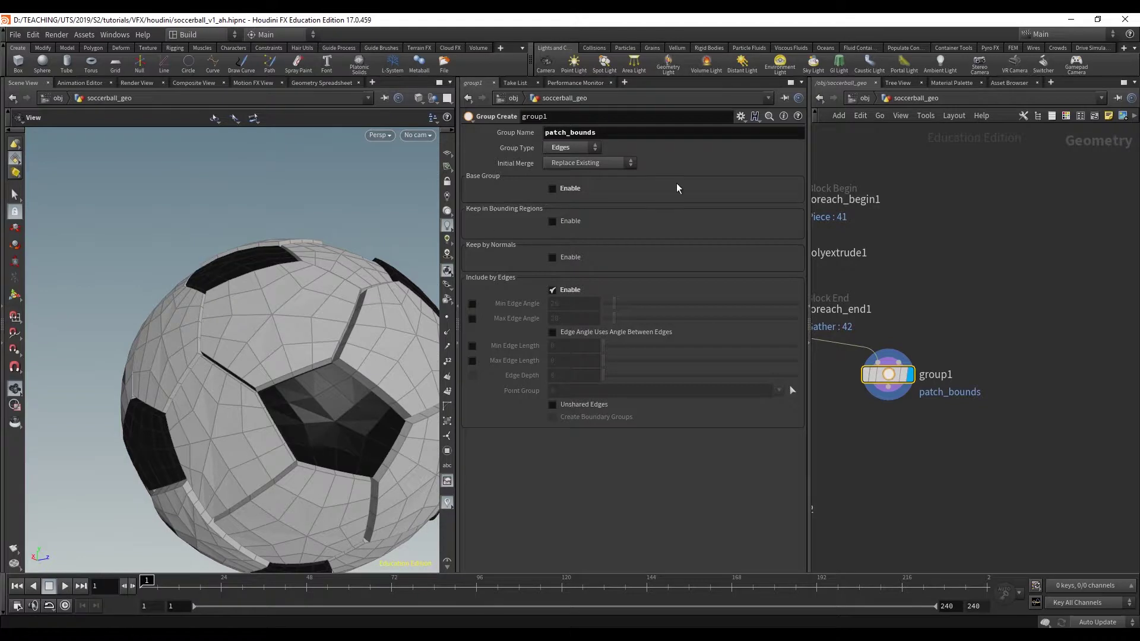
{"action": "key", "text": "h"}
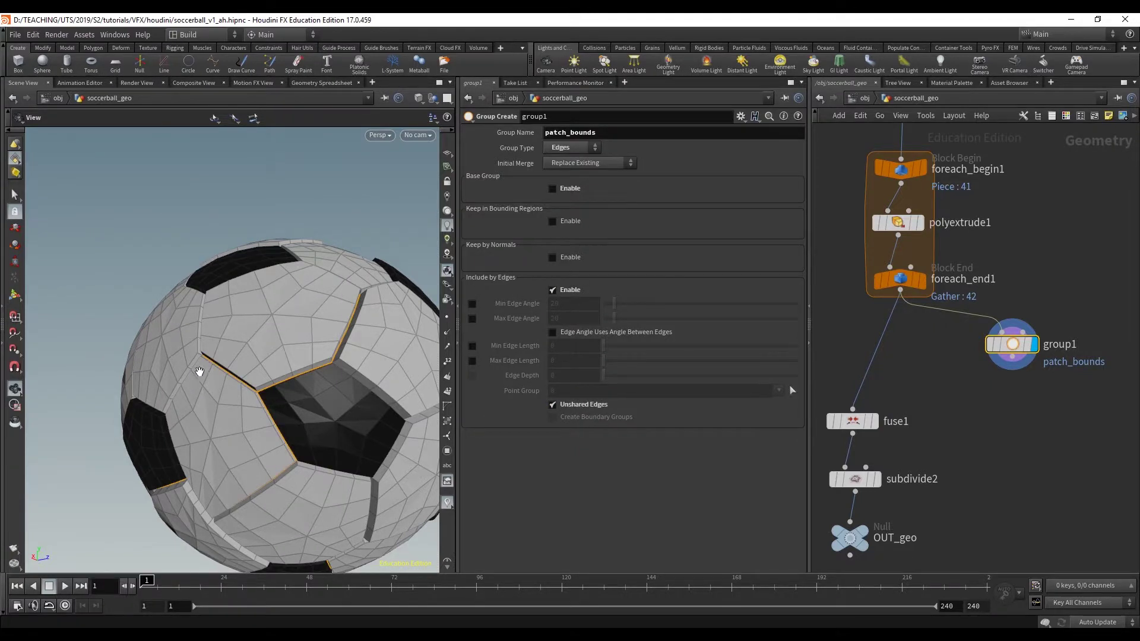
Enable Unshared Edges for patch_bounds and inspect the highlighted patch boundaries up close
{"action": "right_click_drag", "start_coordinate": [199, 372], "coordinate": [315, 369]}
{"action": "left_click_drag", "start_coordinate": [316, 369], "coordinate": [214, 371]}
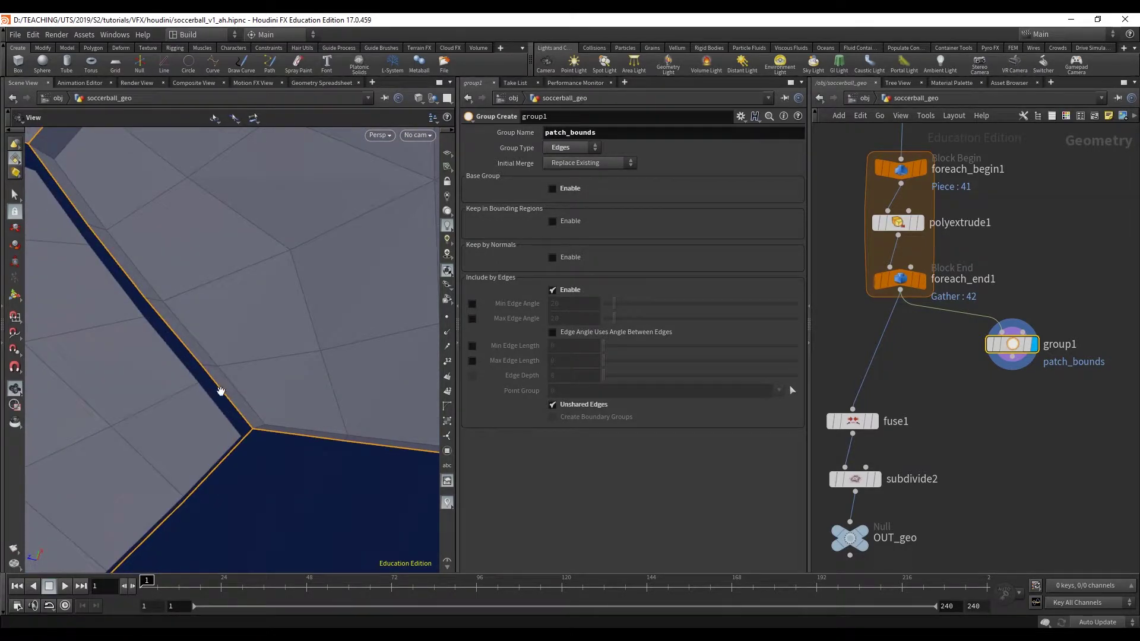
{"action": "mouse_move", "coordinate": [228, 377]}
{"action": "left_mouse_down"}
{"action": "mouse_move", "coordinate": [183, 338]}
{"action": "mouse_move", "coordinate": [273, 338]}
{"action": "mouse_move", "coordinate": [219, 296]}
{"action": "mouse_move", "coordinate": [384, 377]}
{"action": "mouse_move", "coordinate": [283, 291]}
{"action": "mouse_move", "coordinate": [186, 257]}
{"action": "mouse_move", "coordinate": [251, 269]}
{"action": "mouse_move", "coordinate": [293, 326]}
{"action": "mouse_move", "coordinate": [204, 293]}
{"action": "mouse_move", "coordinate": [247, 333]}
{"action": "mouse_move", "coordinate": [243, 382]}
{"action": "left_mouse_up"}
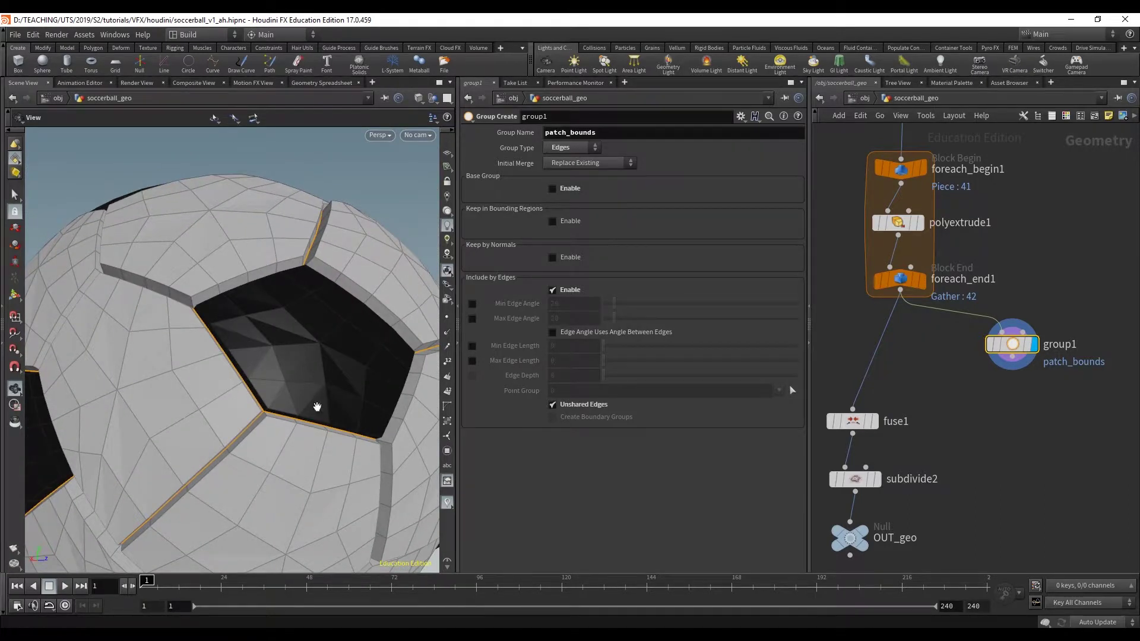
Rename the group1 node to find_edges
{"action": "middle_click_drag", "start_coordinate": [1049, 405], "coordinate": [1023, 401]}
{"action": "double_click", "coordinate": [1027, 344]}
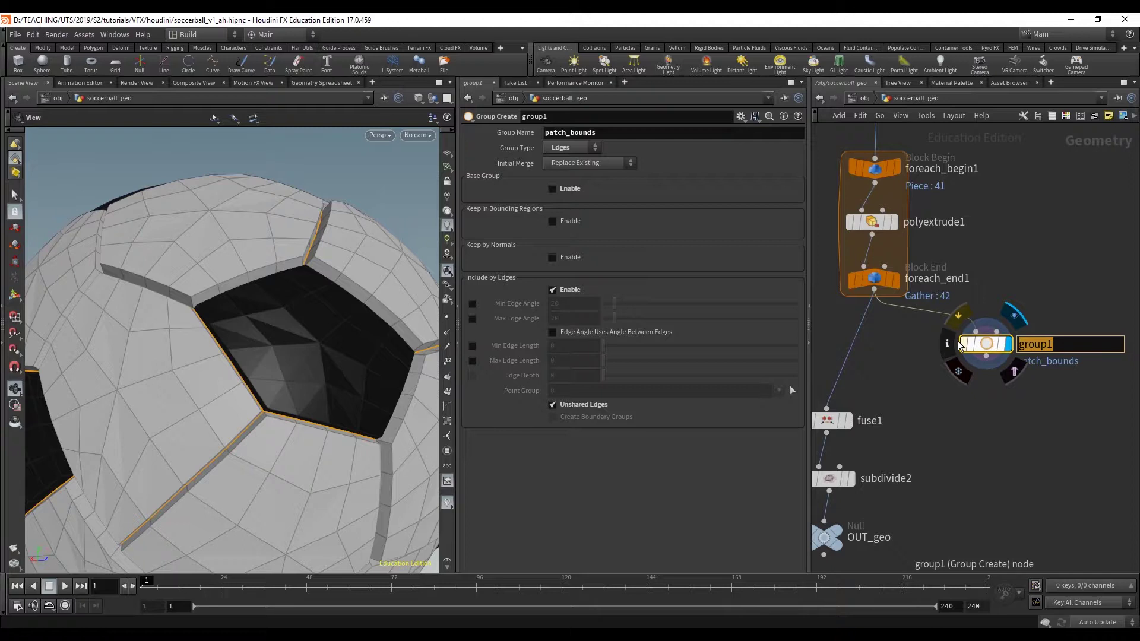
{"action": "type", "text": "find_edge"}
{"action": "key", "text": "Return"}
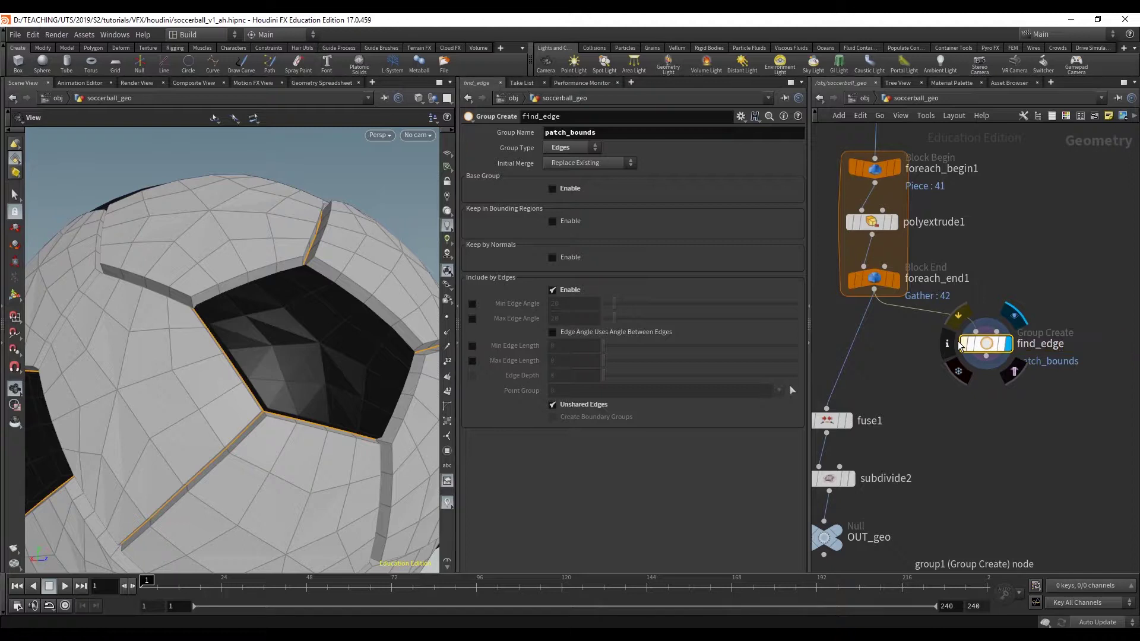
{"action": "double_click", "coordinate": [1054, 345]}
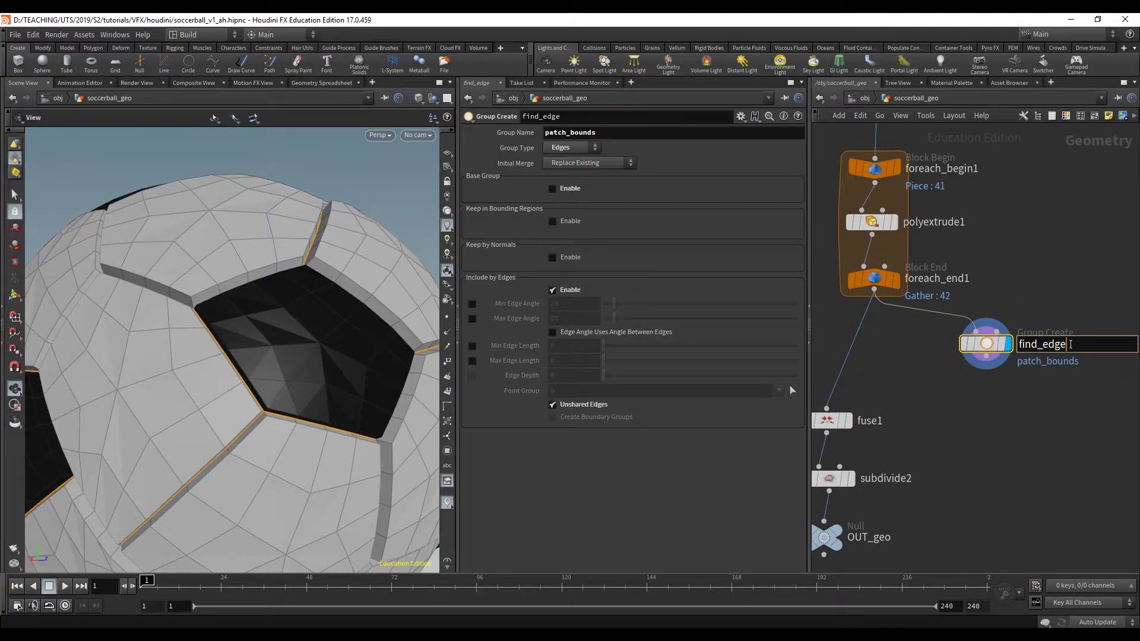
{"action": "type", "text": "s"}
{"action": "key", "text": "Return"}
Add a Group Promote node below find_edges, connect it to that node and display its result
{"action": "key", "text": "Tab"}
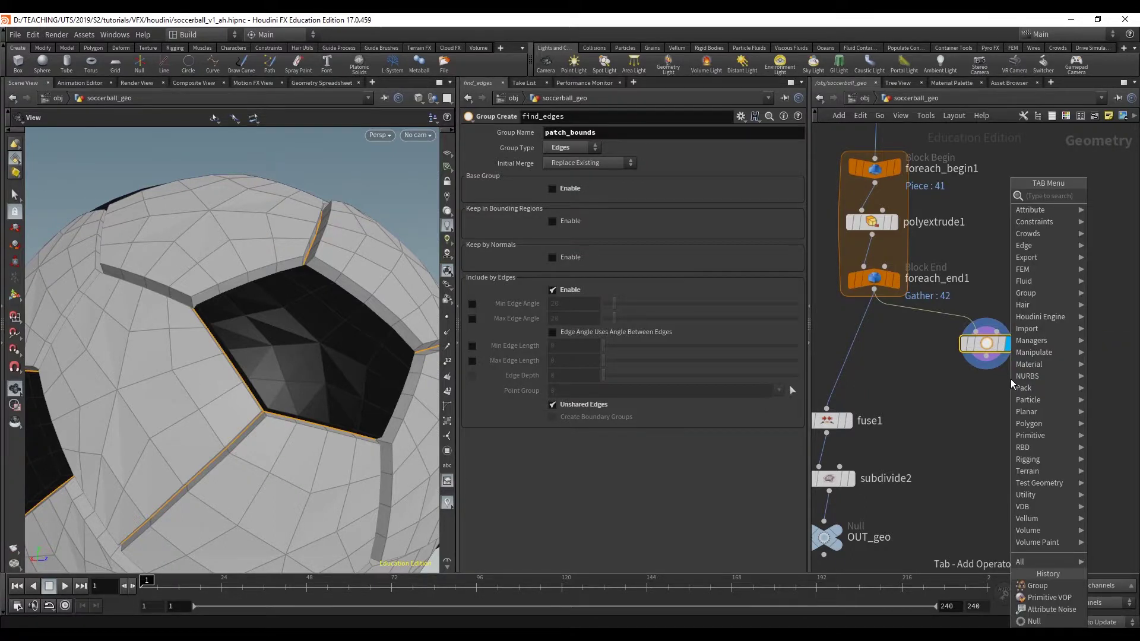
{"action": "type", "text": "promote"}
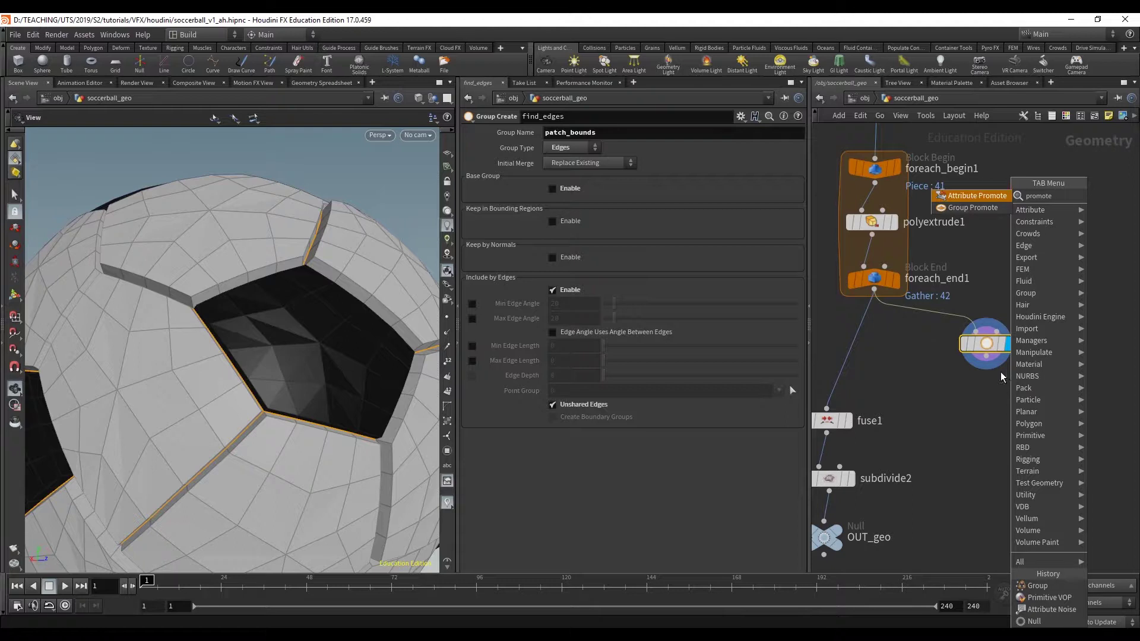
{"action": "left_click", "coordinate": [978, 208]}
{"action": "left_click", "coordinate": [986, 392]}
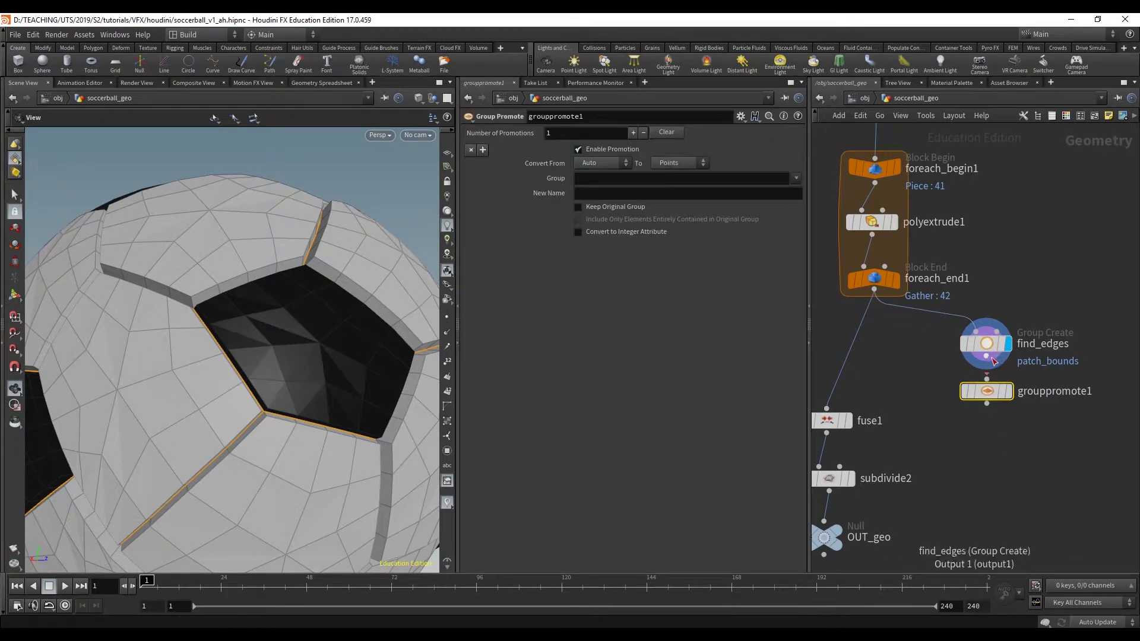
{"action": "mouse_move", "coordinate": [979, 392]}
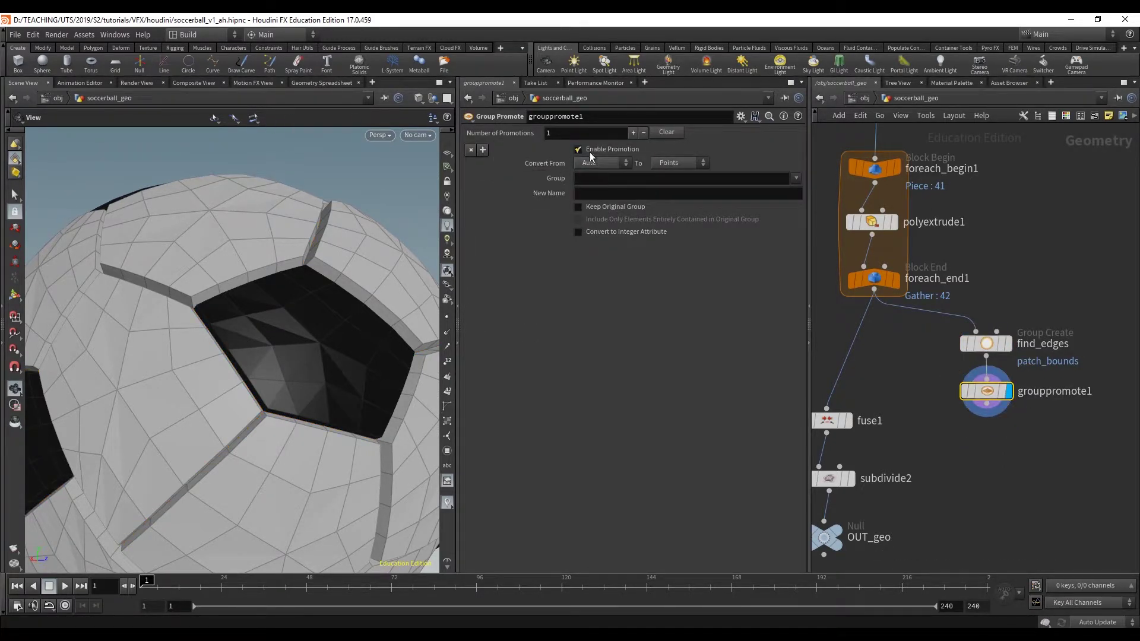
Set the Group Promote node's group to patch_bounds and examine the promoted points along the seams
{"action": "left_click", "coordinate": [796, 178]}
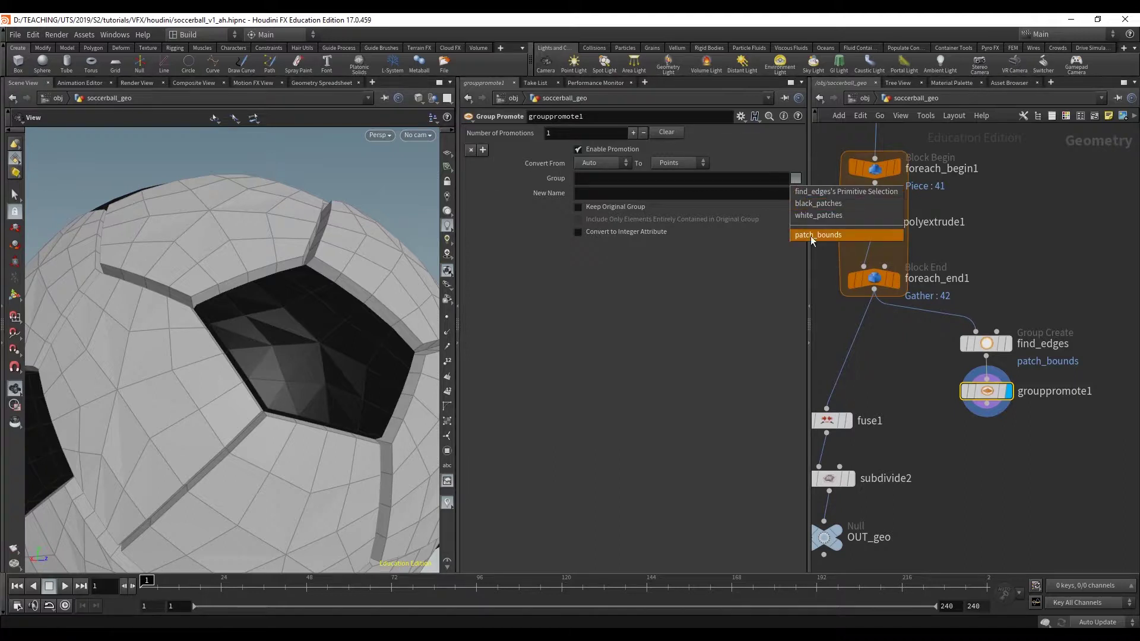
{"action": "left_click", "coordinate": [810, 235]}
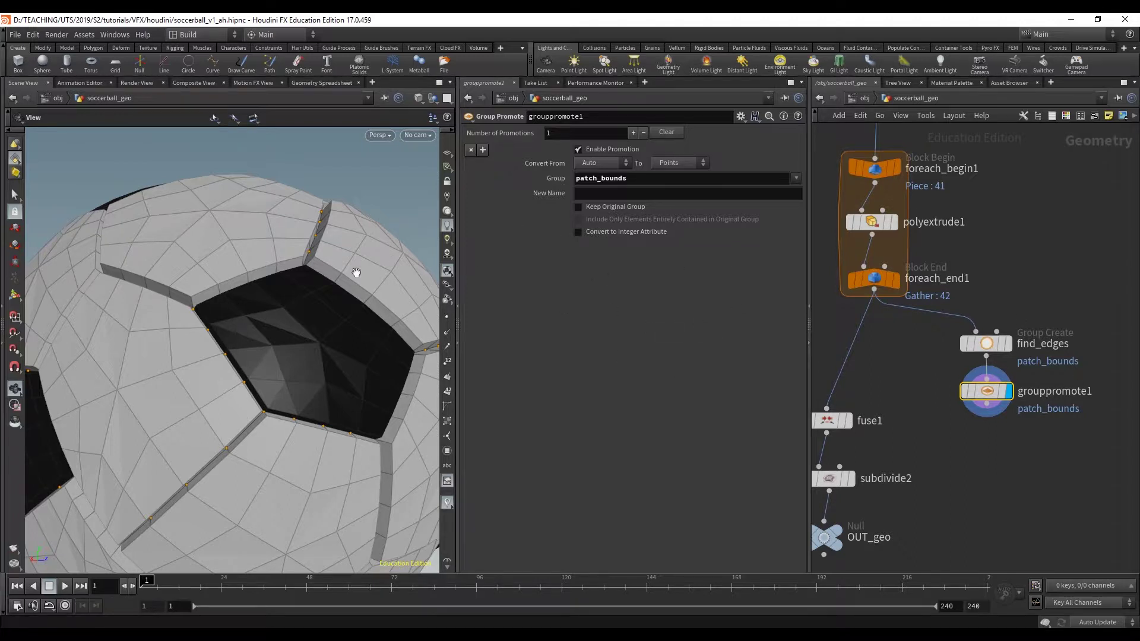
{"action": "left_click_drag", "start_coordinate": [326, 298], "coordinate": [165, 376]}
{"action": "right_click_drag", "start_coordinate": [165, 376], "coordinate": [364, 346]}
Compare the results of find_edges and grouppromote1 along the seams by displaying each node in turn
{"action": "left_click", "coordinate": [1004, 344]}
{"action": "left_click", "coordinate": [990, 344]}
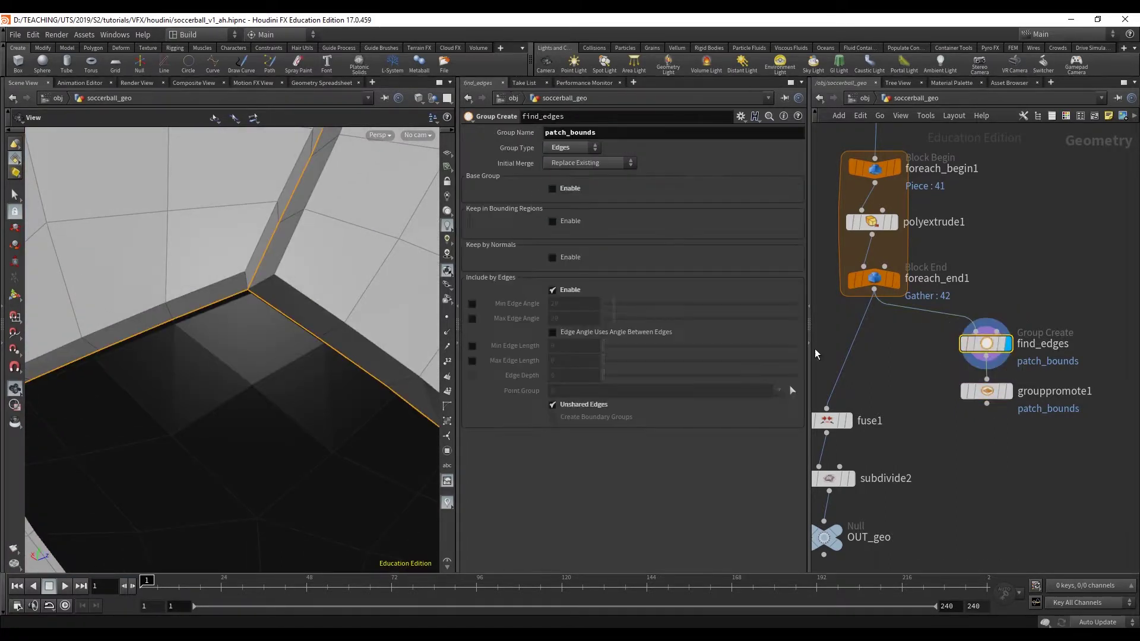
{"action": "left_click", "coordinate": [1005, 390]}
{"action": "left_click", "coordinate": [987, 391]}
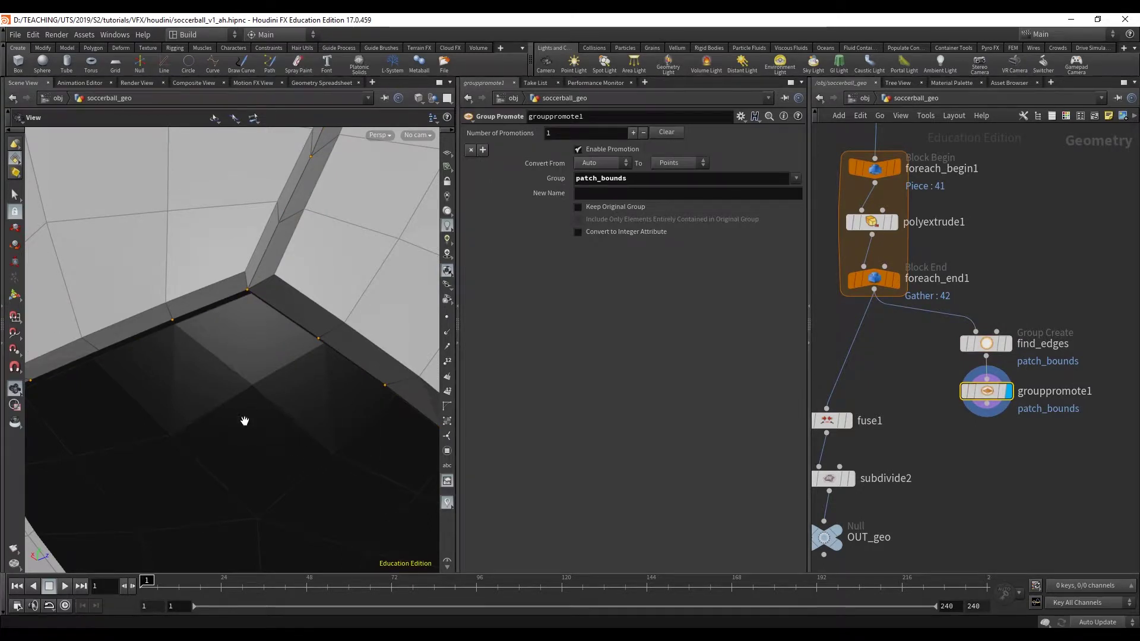
{"action": "key", "text": "space+h"}
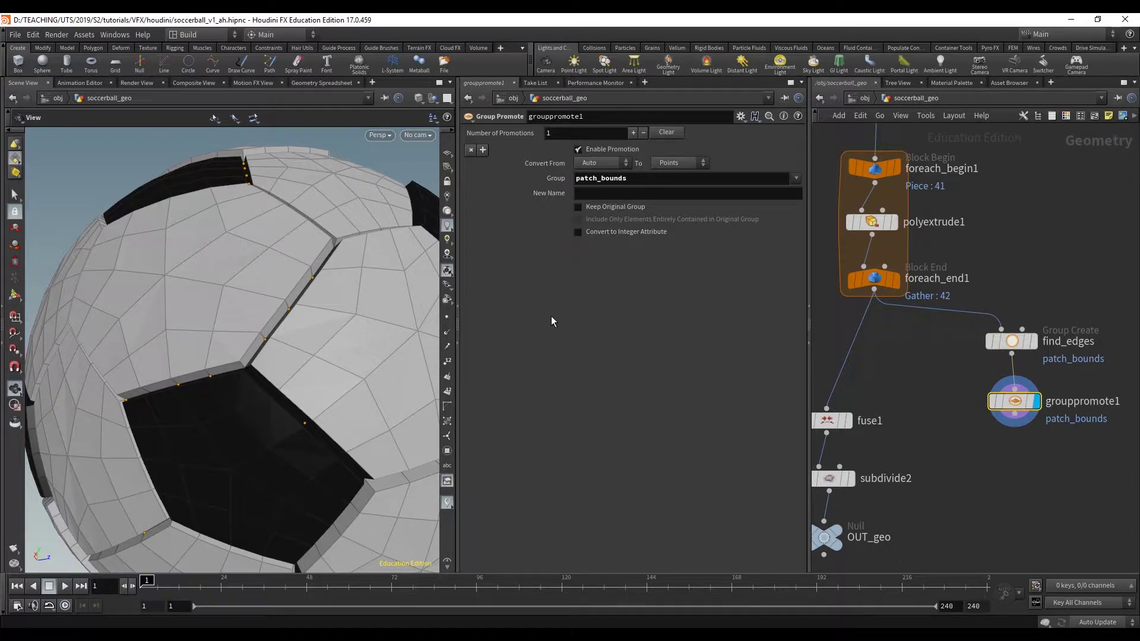
{"action": "left_click_drag", "start_coordinate": [337, 302], "coordinate": [327, 258]}
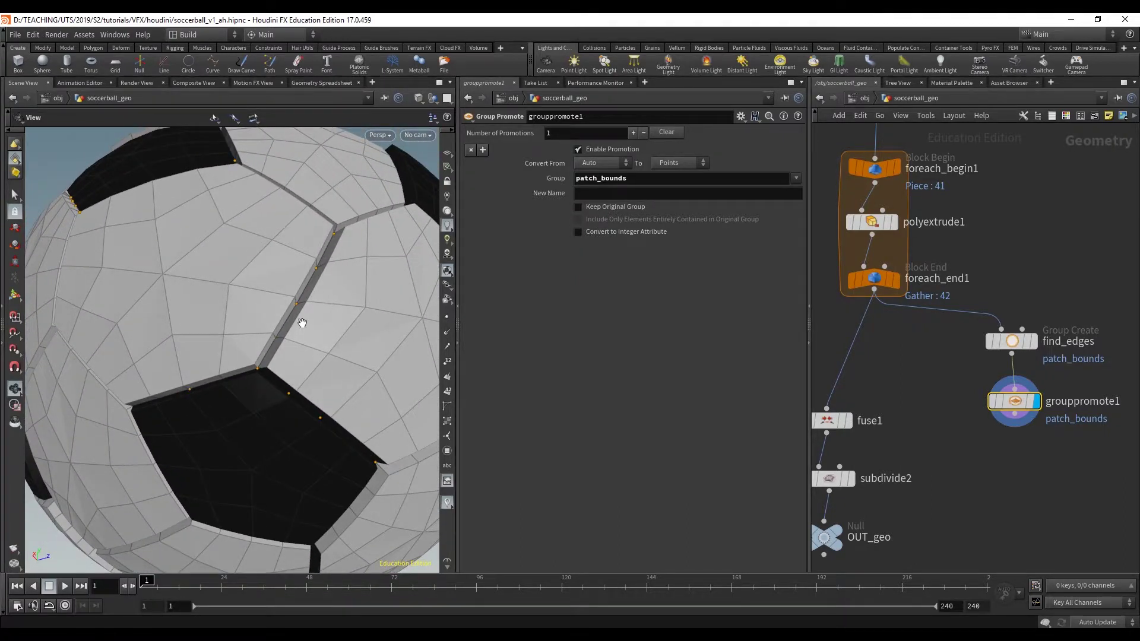
{"action": "left_click_drag", "start_coordinate": [300, 322], "coordinate": [330, 241]}
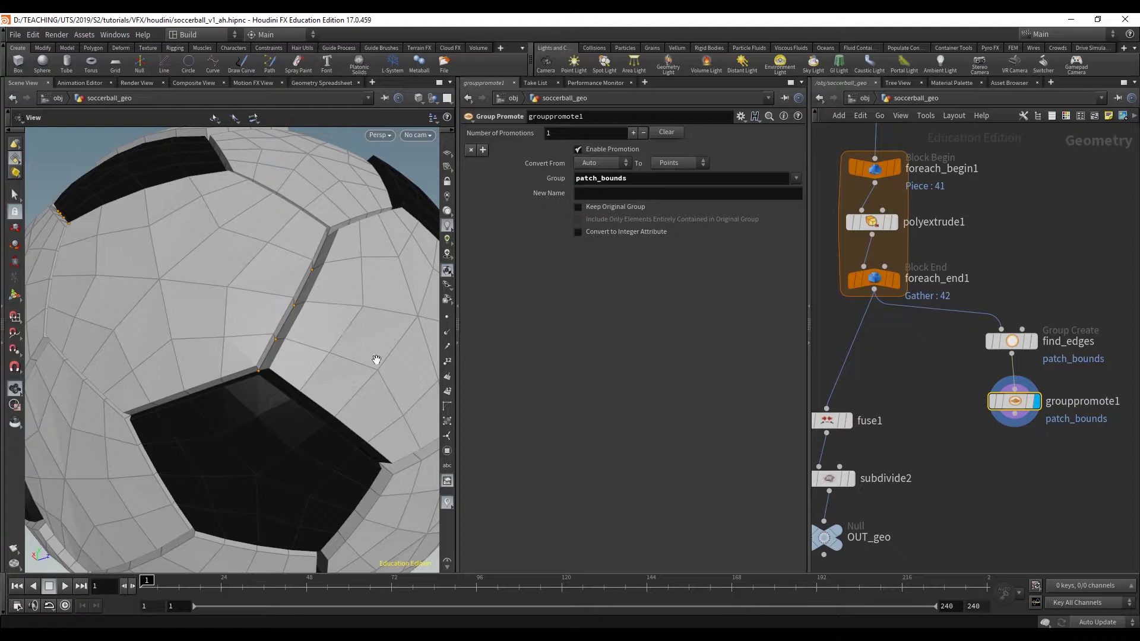
Add an Ends node below grouppromote1, connect it to that node and display its result
{"action": "key", "text": "Tab"}
{"action": "mouse_move", "coordinate": [1032, 451]}
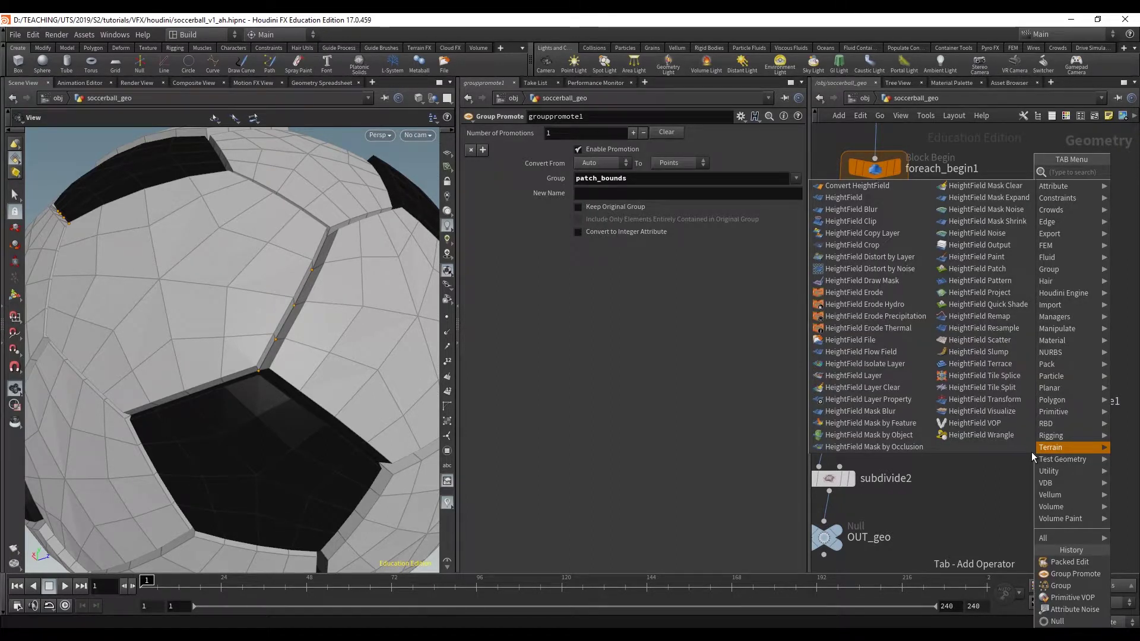
{"action": "type", "text": "ends"}
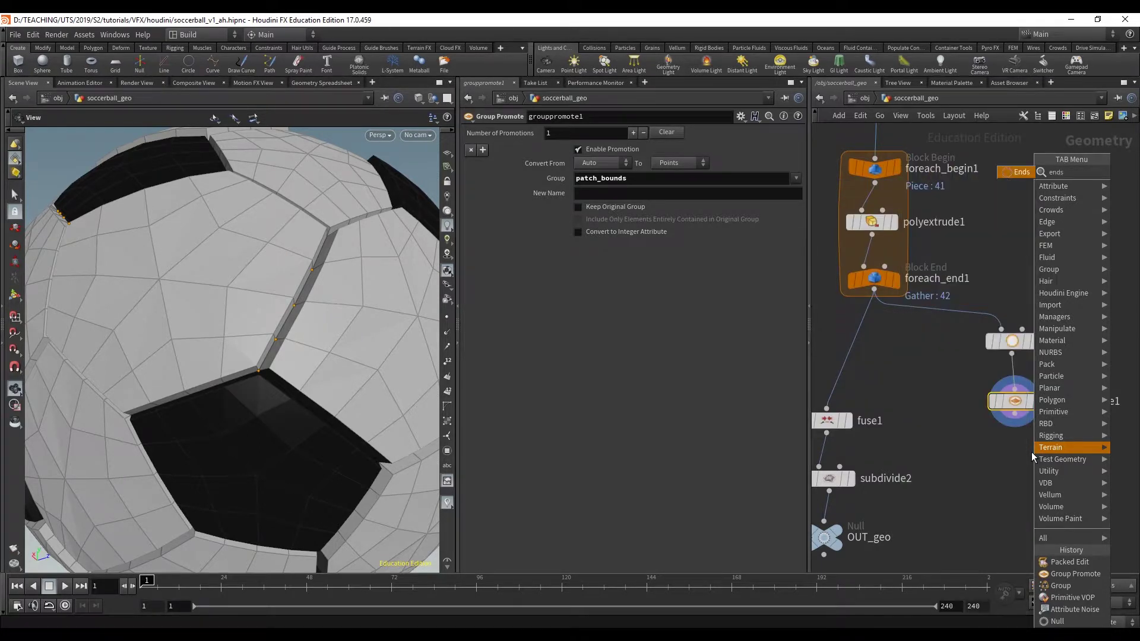
{"action": "key", "text": "Return"}
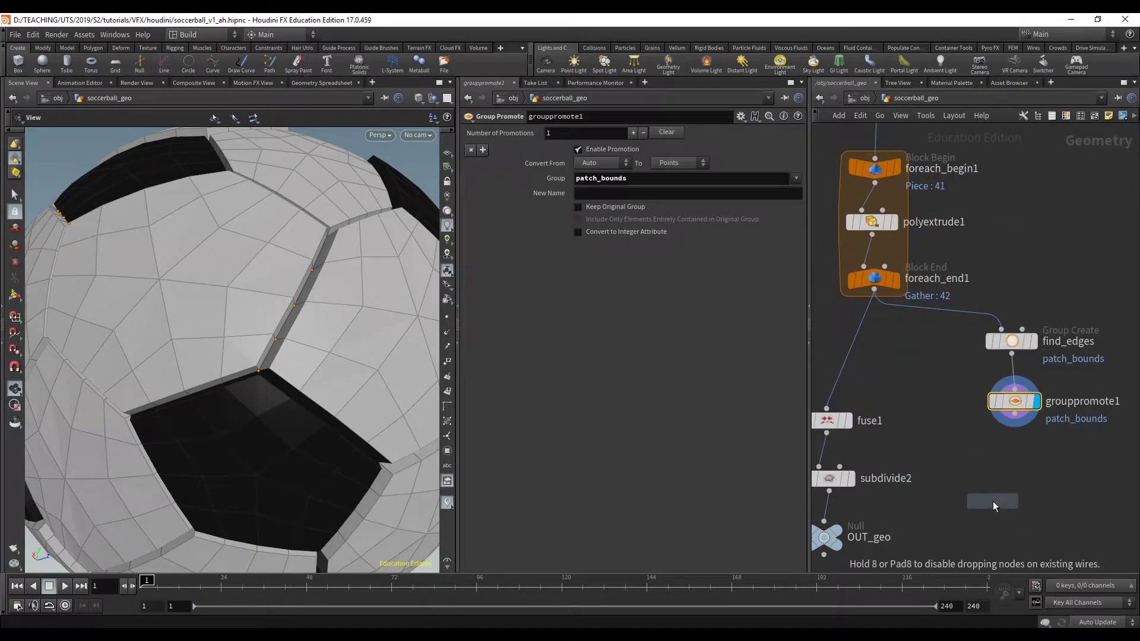
{"action": "left_click", "coordinate": [1005, 450]}
{"action": "left_click", "coordinate": [1014, 414]}
{"action": "left_click", "coordinate": [1006, 438]}
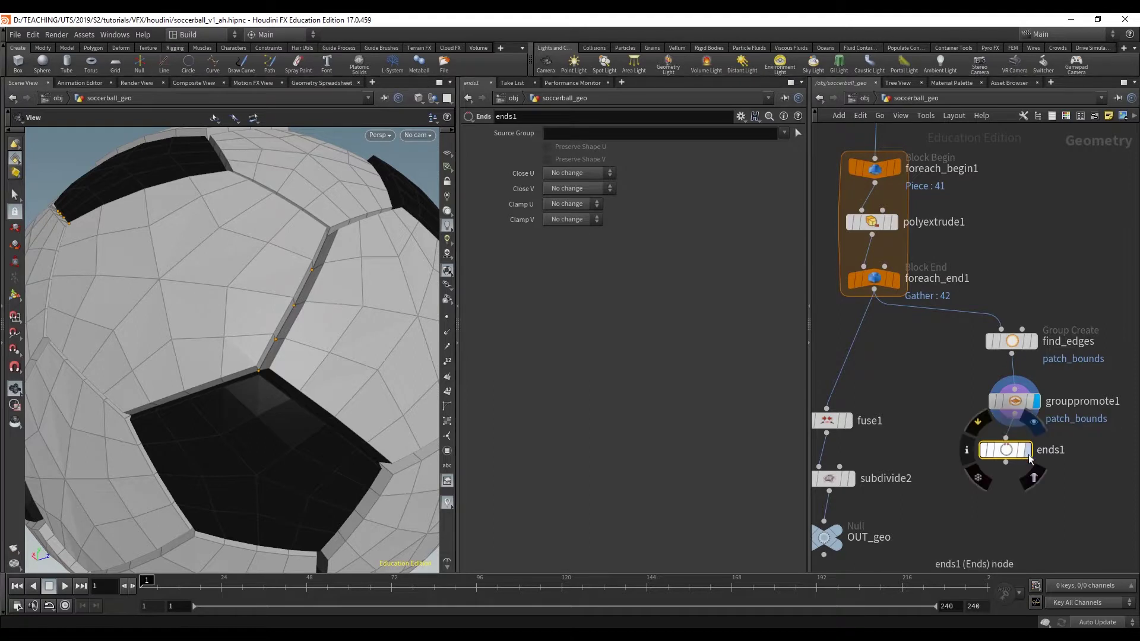
{"action": "left_click", "coordinate": [1027, 452]}
{"action": "left_click_drag", "start_coordinate": [1005, 455], "coordinate": [1019, 456]}
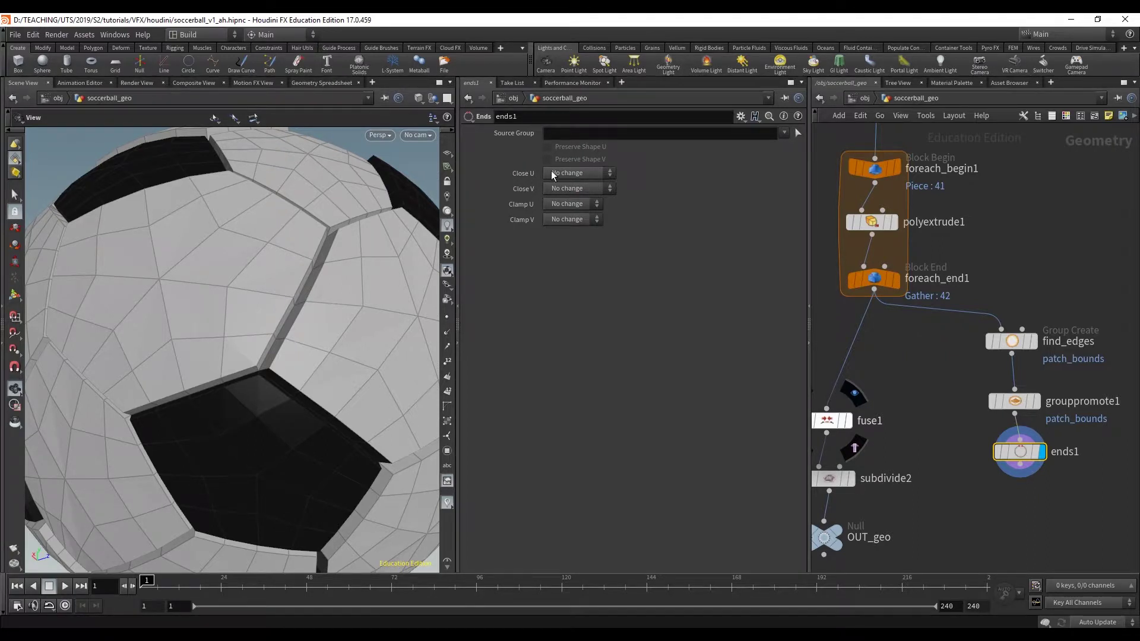
Set Close U of the Ends node to Unroll and examine the ball as open curves
{"action": "left_click", "coordinate": [568, 173]}
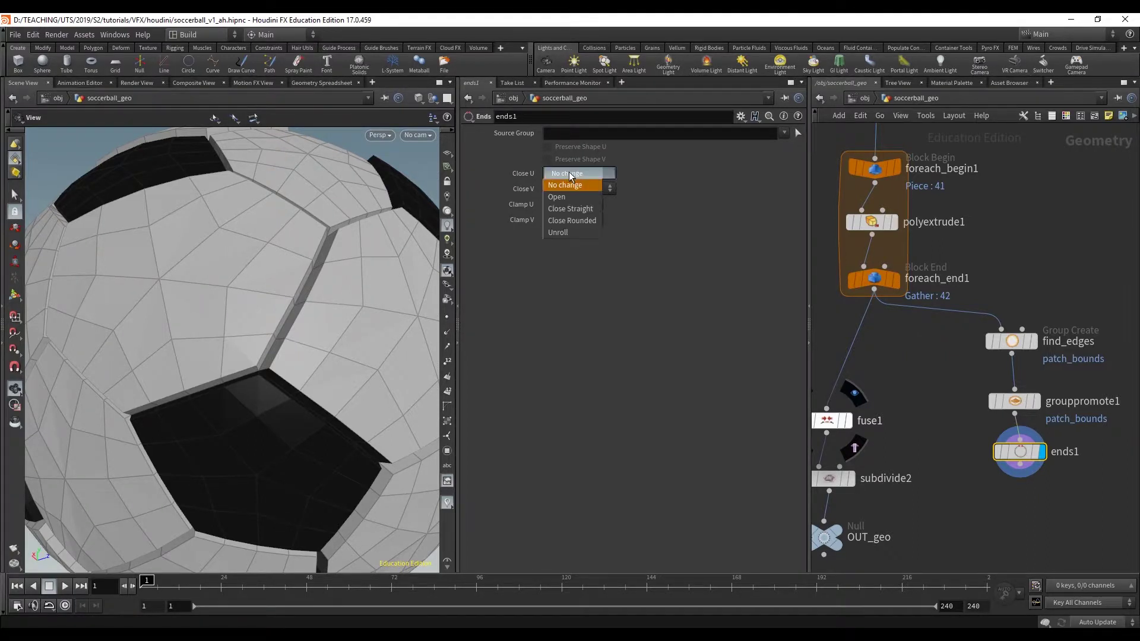
{"action": "left_click", "coordinate": [569, 234]}
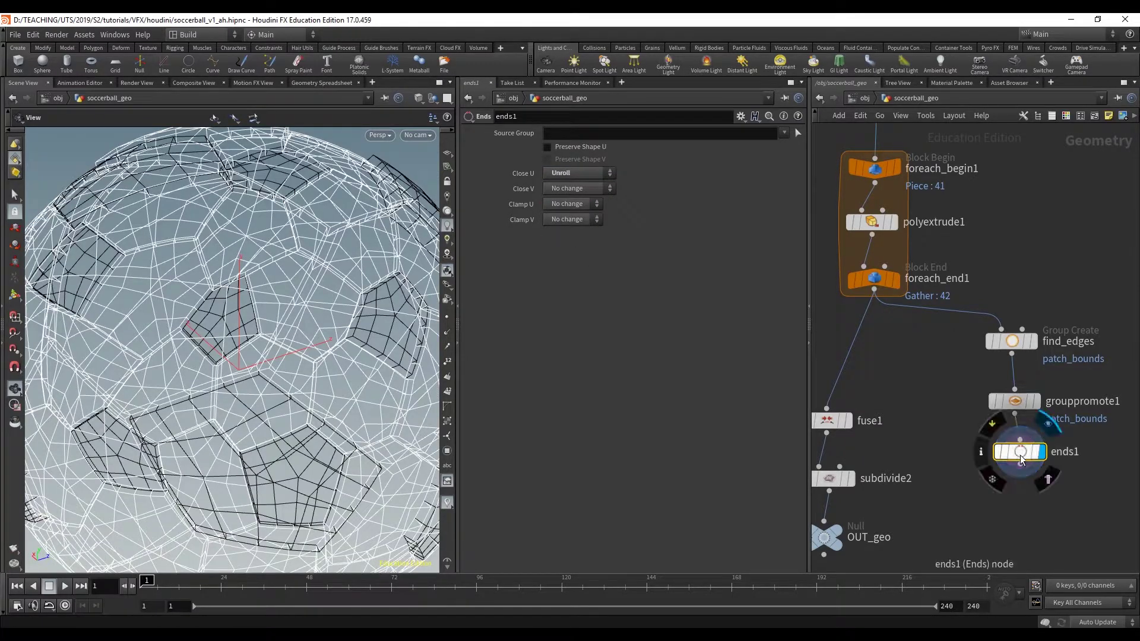
{"action": "left_click_drag", "start_coordinate": [331, 273], "coordinate": [211, 272]}
Add a Delete node below ends1 and display its result
{"action": "middle_click_drag", "start_coordinate": [1021, 493], "coordinate": [999, 454]}
{"action": "key", "text": "Tab"}
{"action": "type", "text": "polywire"}
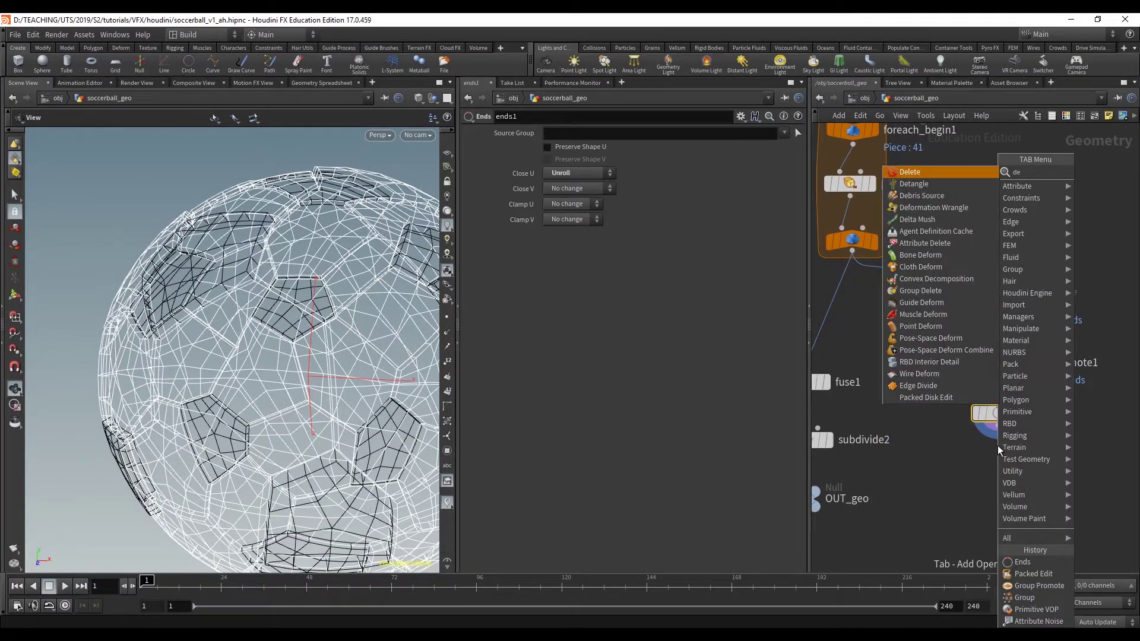
{"action": "key", "text": "Return"}
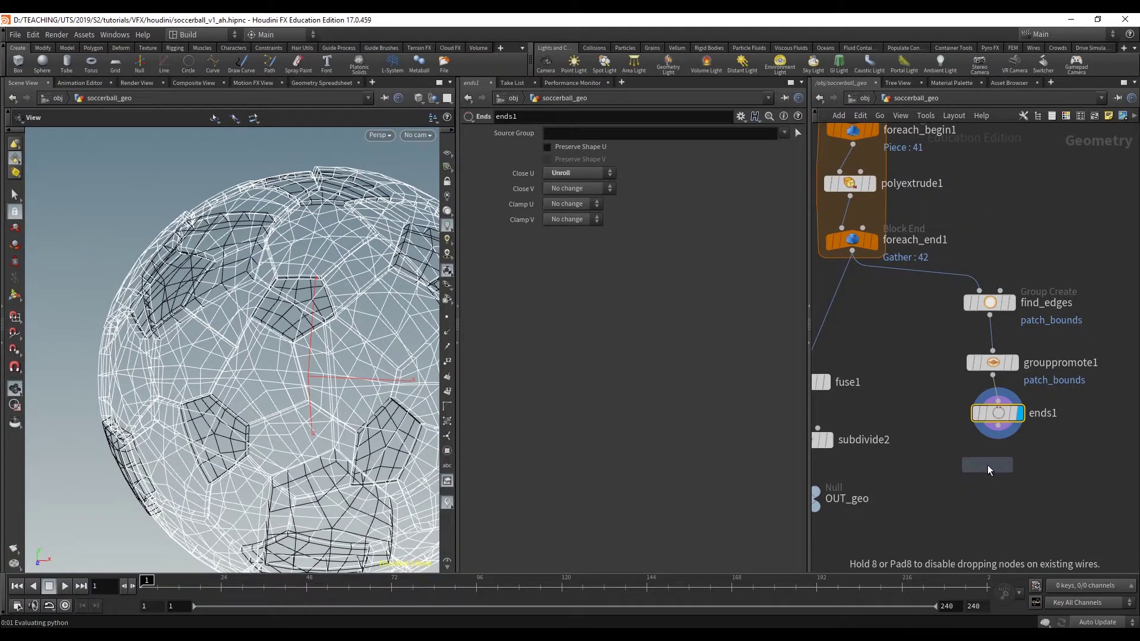
{"action": "left_click", "coordinate": [989, 466]}
{"action": "left_click", "coordinate": [1011, 465]}
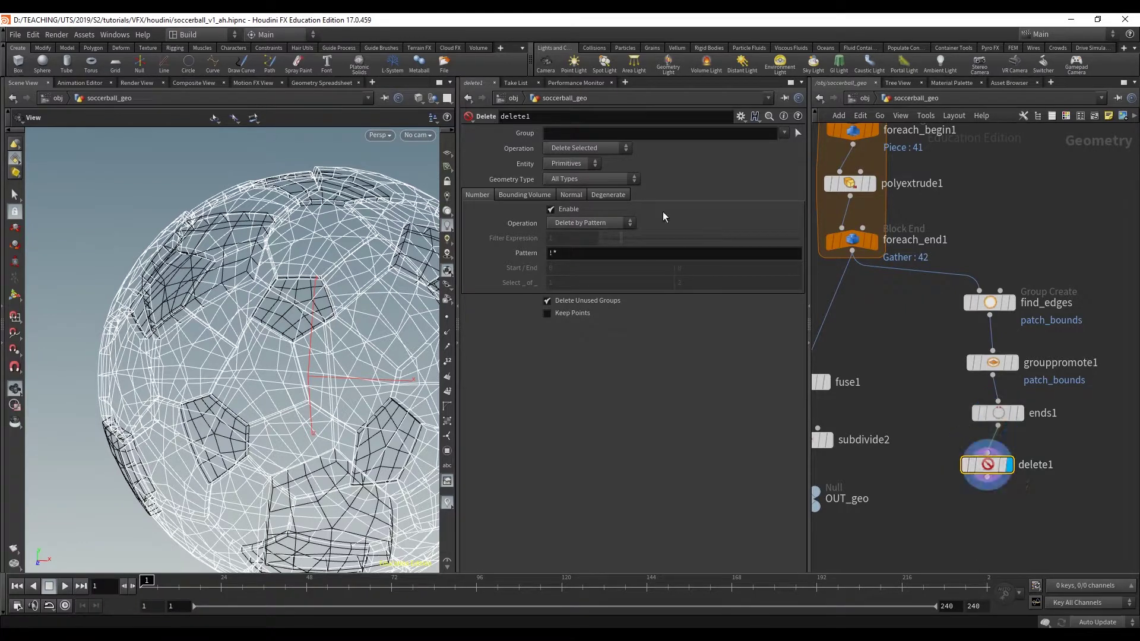
Configure the Delete node to delete the non-selected points using the patch_bounds group
{"action": "left_click", "coordinate": [783, 133]}
{"action": "left_click", "coordinate": [815, 177]}
{"action": "left_click", "coordinate": [581, 163]}
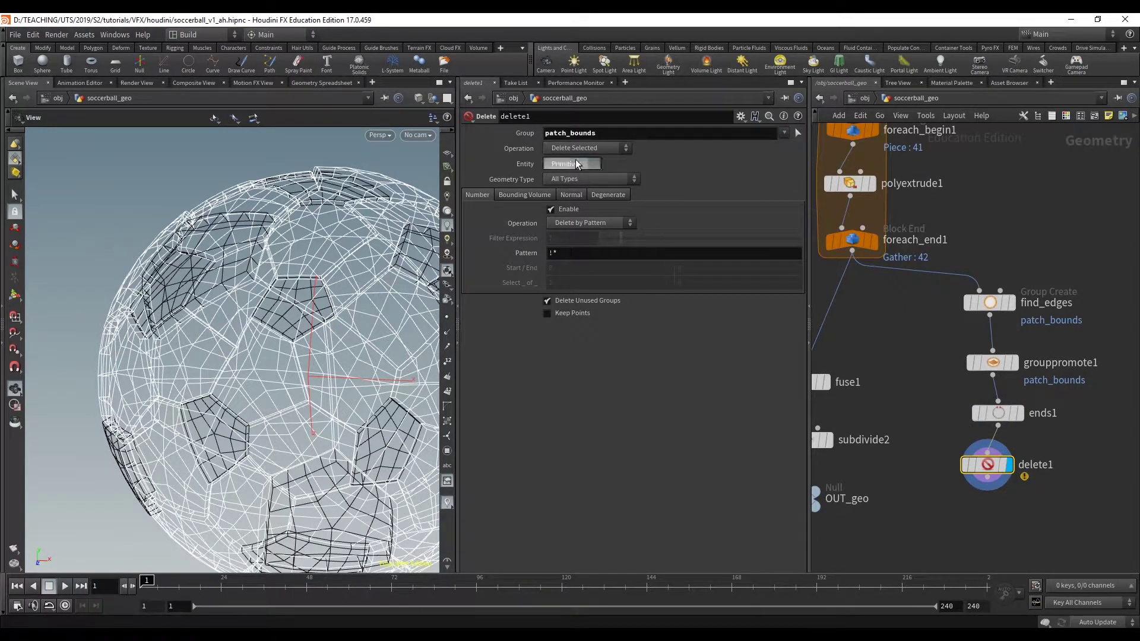
{"action": "left_click", "coordinate": [569, 178]}
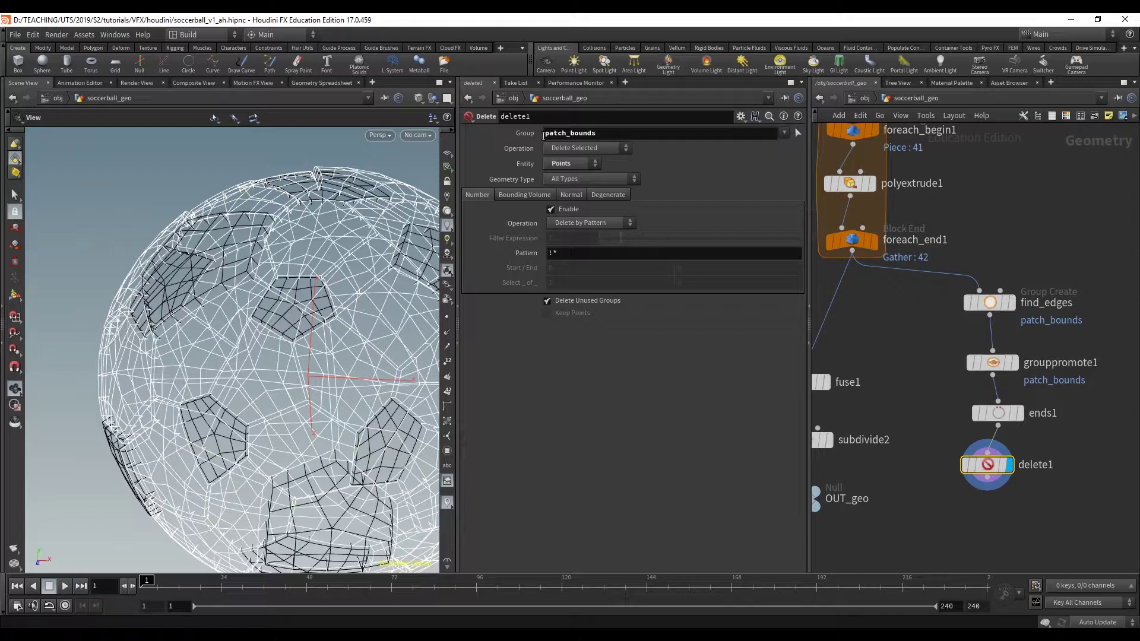
{"action": "left_click", "coordinate": [563, 148]}
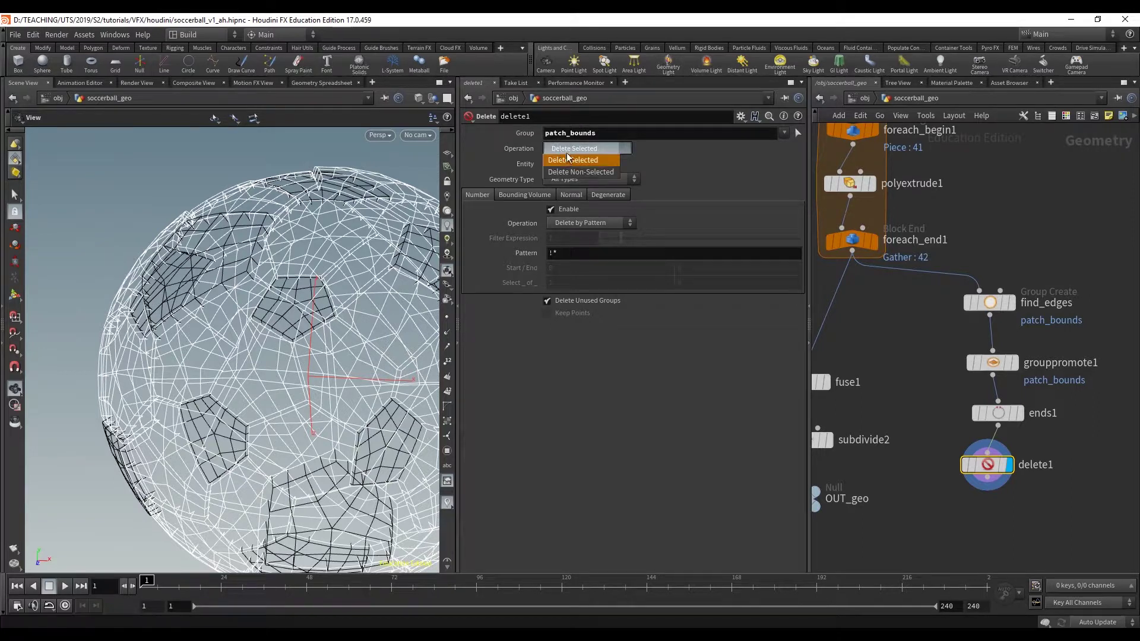
{"action": "left_click", "coordinate": [581, 173]}
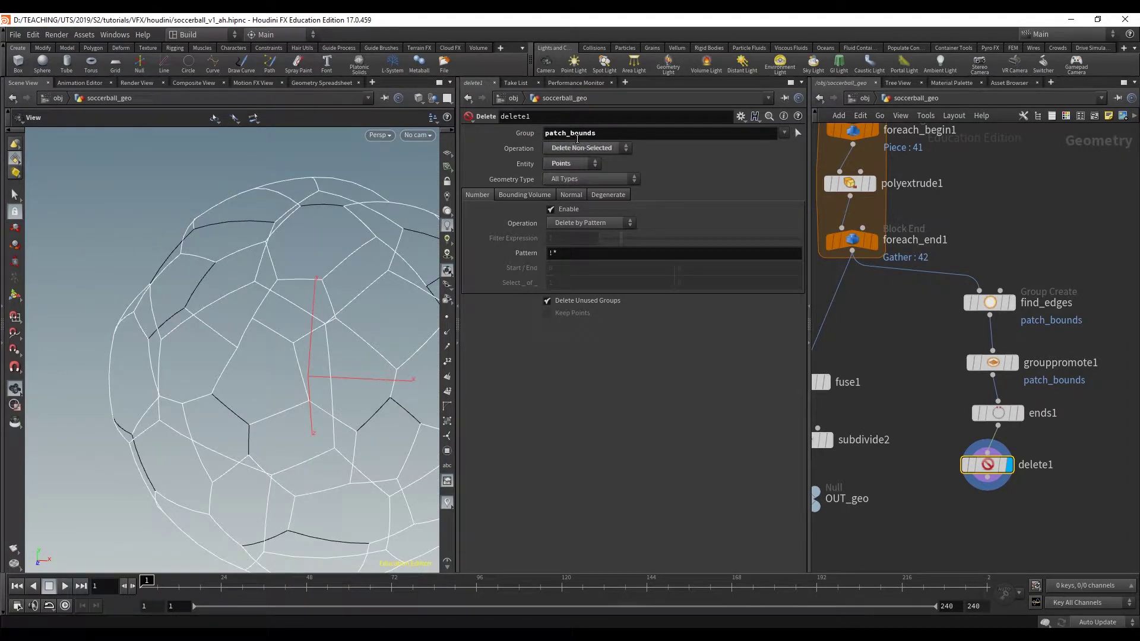
Try Primitives as the Delete node's entity and return it to Points
{"action": "left_click", "coordinate": [564, 163]}
{"action": "left_click", "coordinate": [563, 176]}
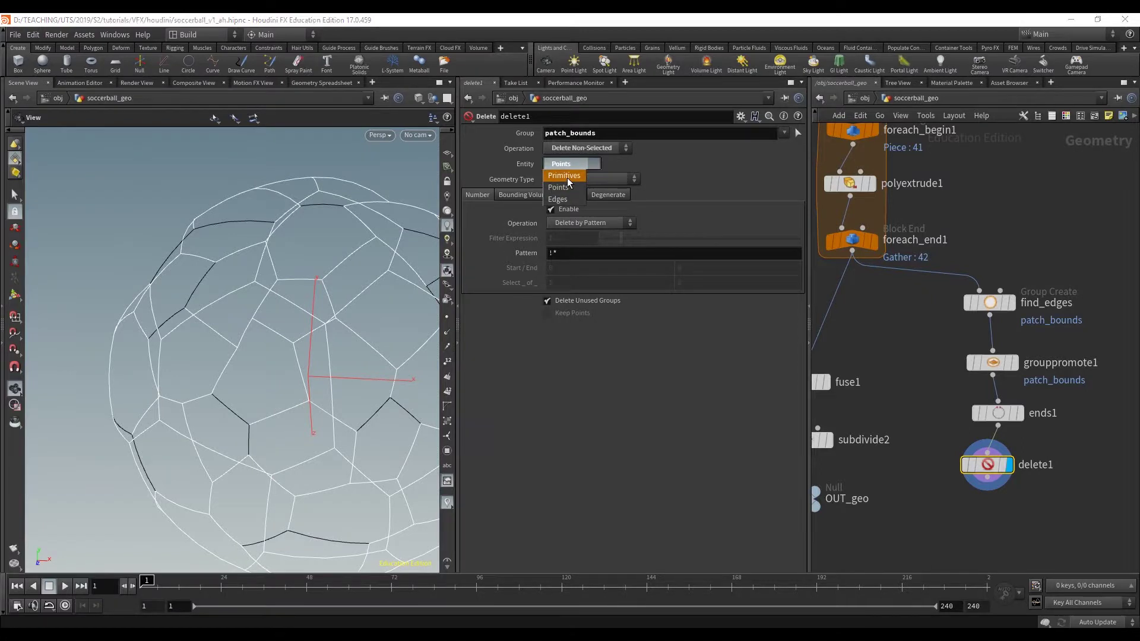
{"action": "left_click", "coordinate": [567, 164]}
{"action": "left_click", "coordinate": [561, 187]}
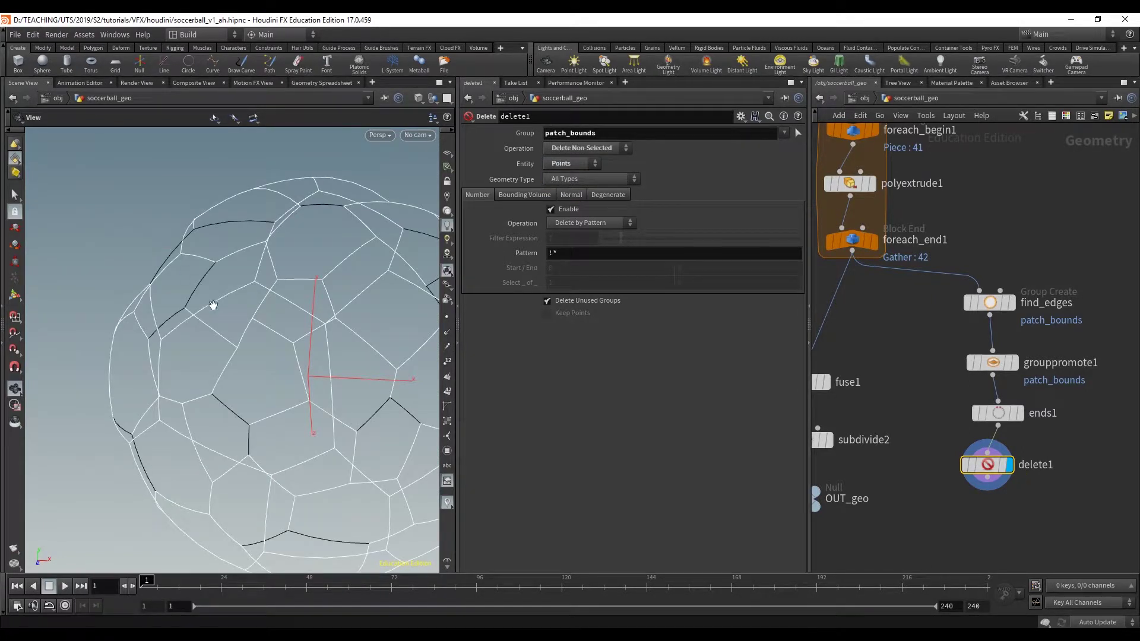
Review the patch shapes at the add_extrude_scale node and return to displaying the delete1 result
{"action": "left_click_drag", "start_coordinate": [256, 281], "coordinate": [356, 327]}
{"action": "scroll", "coordinate": [864, 208], "scroll_direction": "up", "scroll_amount": 10}
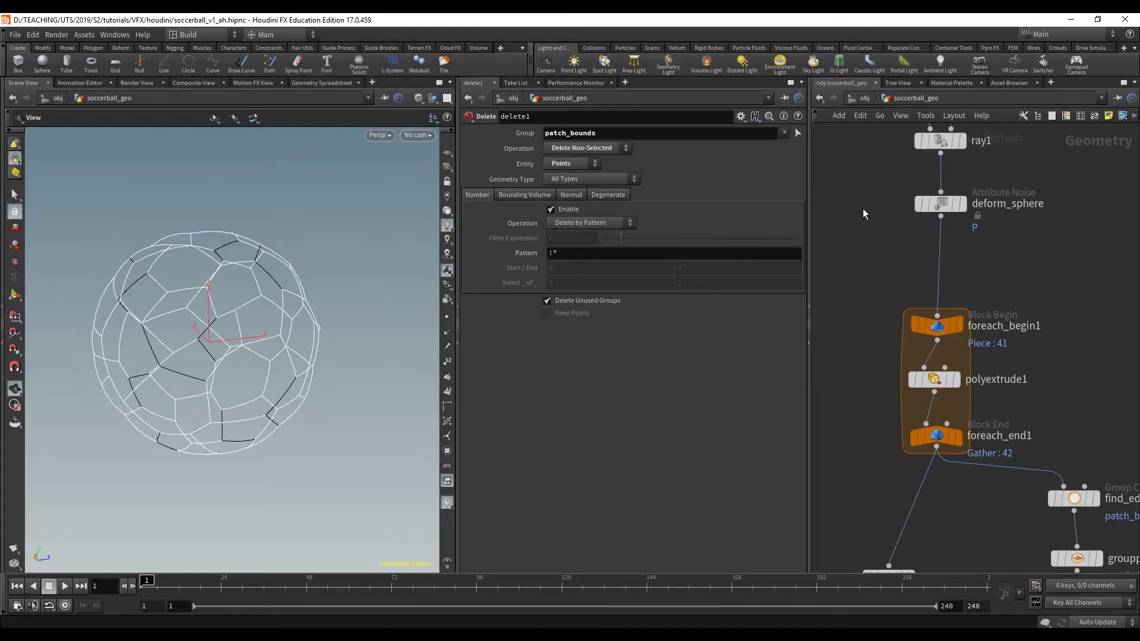
{"action": "left_click", "coordinate": [917, 261]}
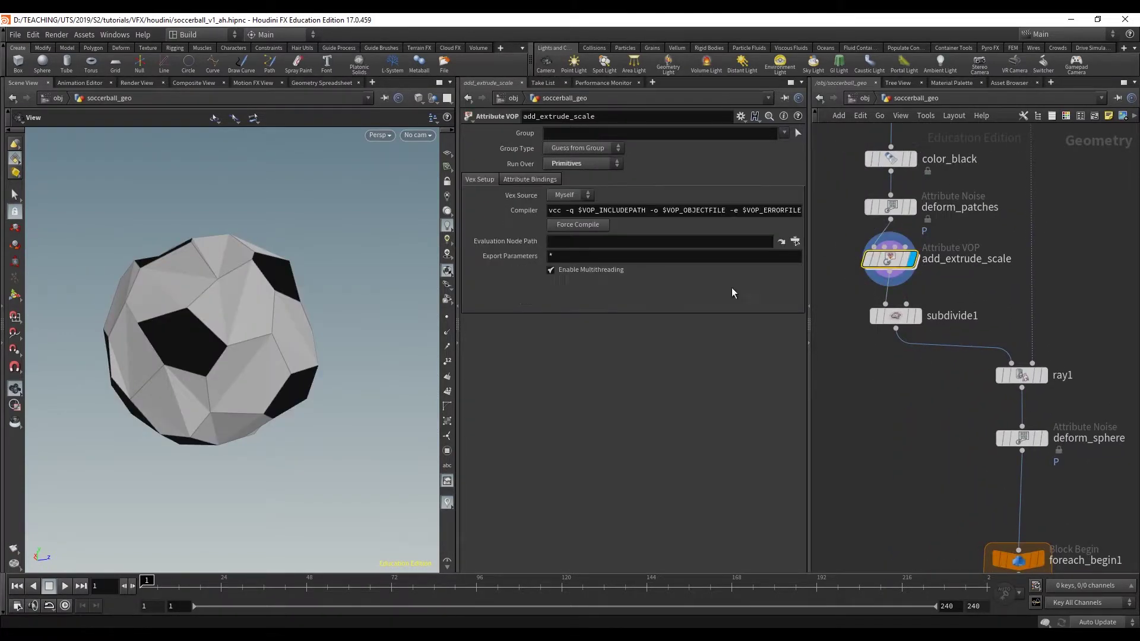
{"action": "scroll", "coordinate": [839, 416], "scroll_direction": "down", "scroll_amount": 11}
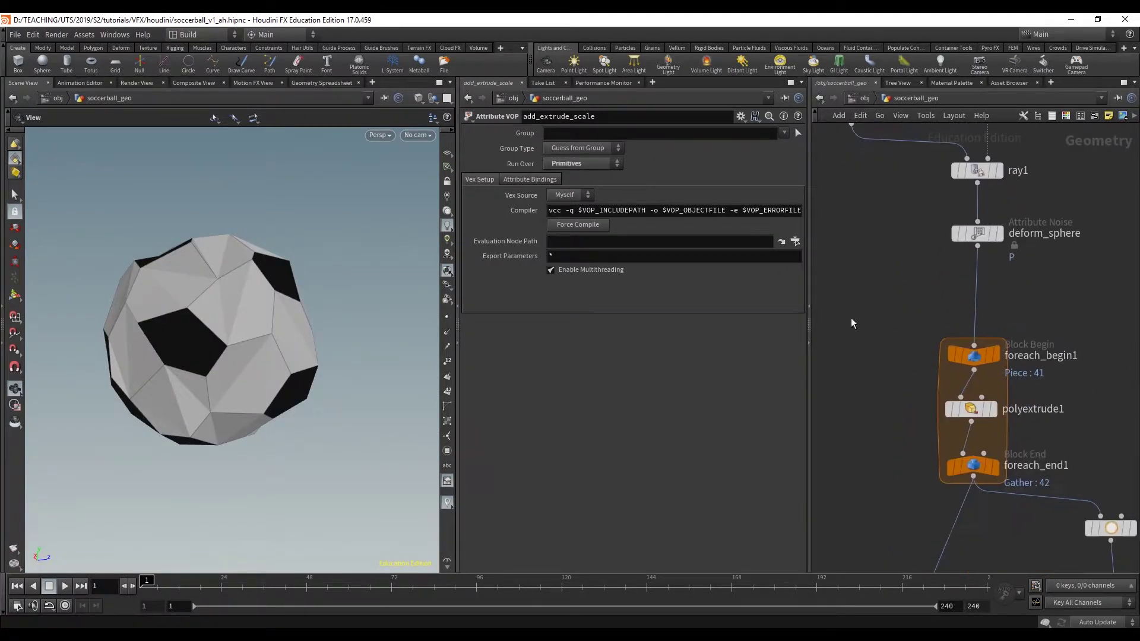
{"action": "left_click", "coordinate": [971, 410]}
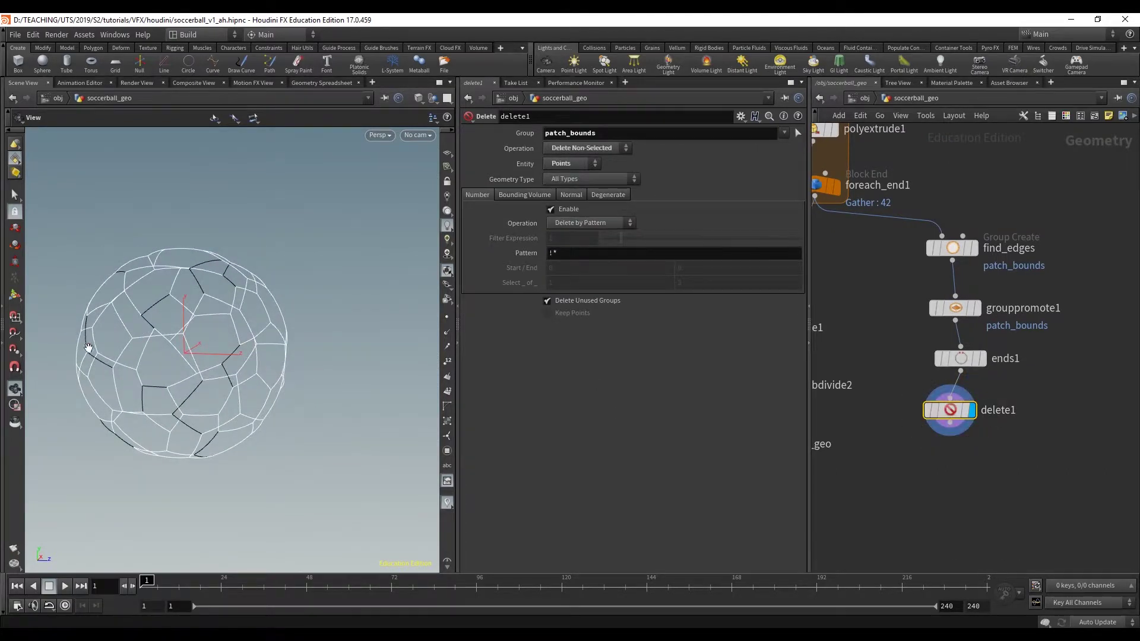
Show point numbers temporarily and inspect the seam curves up close for overlapping points
{"action": "right_click_drag", "start_coordinate": [88, 348], "coordinate": [255, 360]}
{"action": "right_click_drag", "start_coordinate": [185, 345], "coordinate": [409, 308]}
{"action": "left_click", "coordinate": [448, 362]}
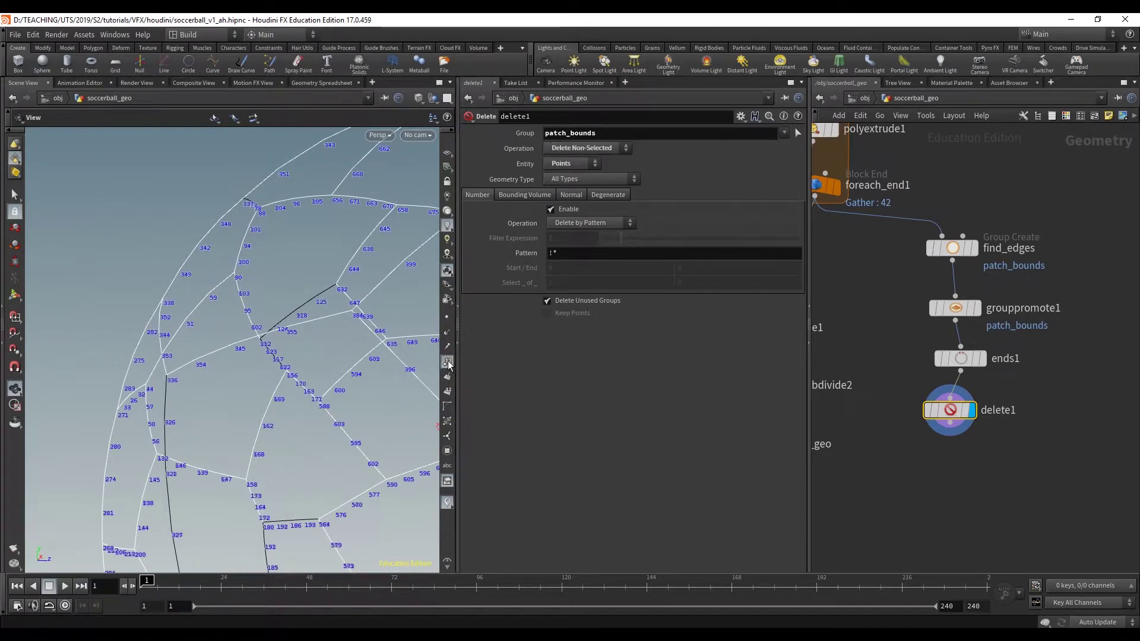
{"action": "scroll", "coordinate": [204, 323], "scroll_direction": "up", "scroll_amount": 3}
{"action": "right_click_drag", "start_coordinate": [204, 323], "coordinate": [439, 356]}
{"action": "right_click_drag", "start_coordinate": [293, 346], "coordinate": [234, 349]}
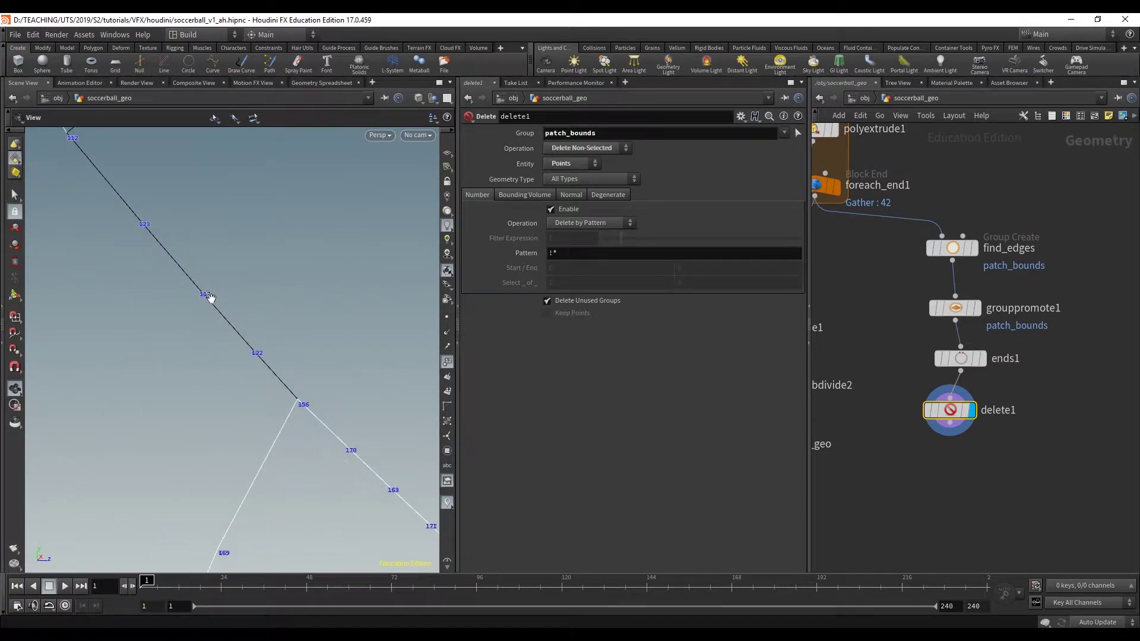
{"action": "right_click_drag", "start_coordinate": [260, 298], "coordinate": [285, 308]}
{"action": "left_click", "coordinate": [447, 362]}
{"action": "middle_click_drag", "start_coordinate": [364, 330], "coordinate": [299, 315]}
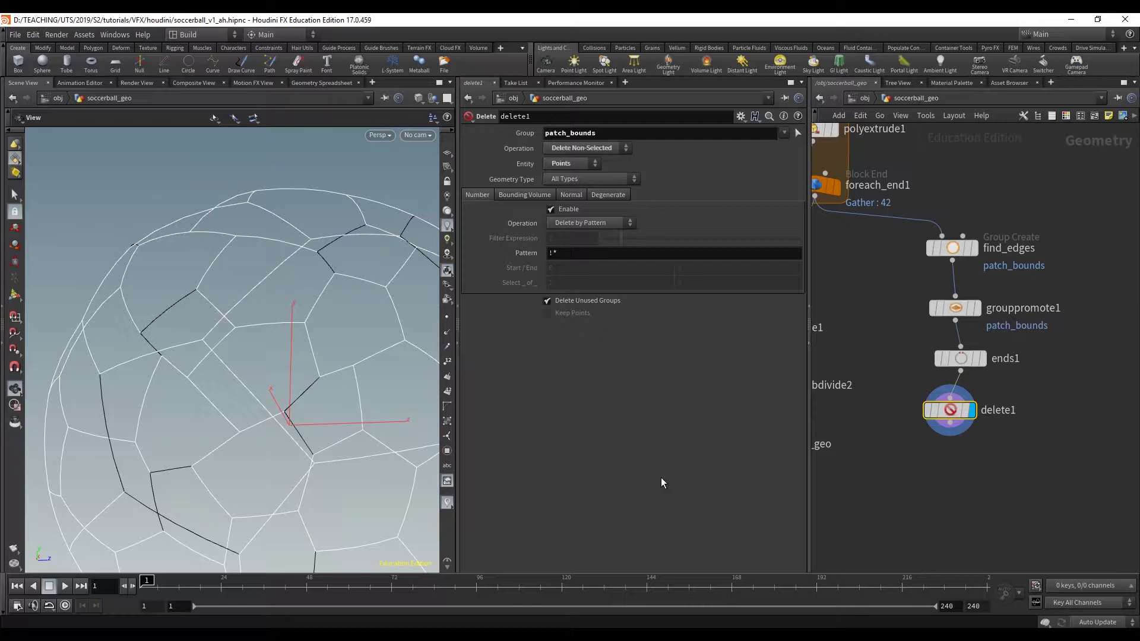
Add a Fuse node below delete1, connect it to that node and display its result
{"action": "key", "text": "Tab"}
{"action": "type", "text": "fuse"}
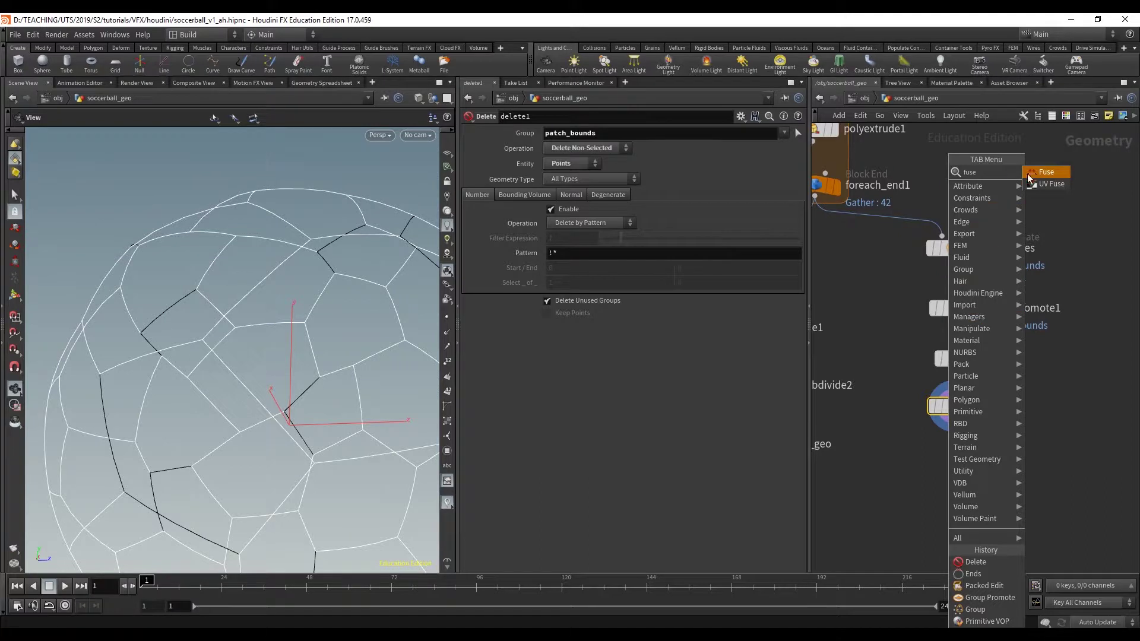
{"action": "left_click", "coordinate": [1030, 178]}
{"action": "left_click", "coordinate": [947, 478]}
{"action": "left_click", "coordinate": [954, 419]}
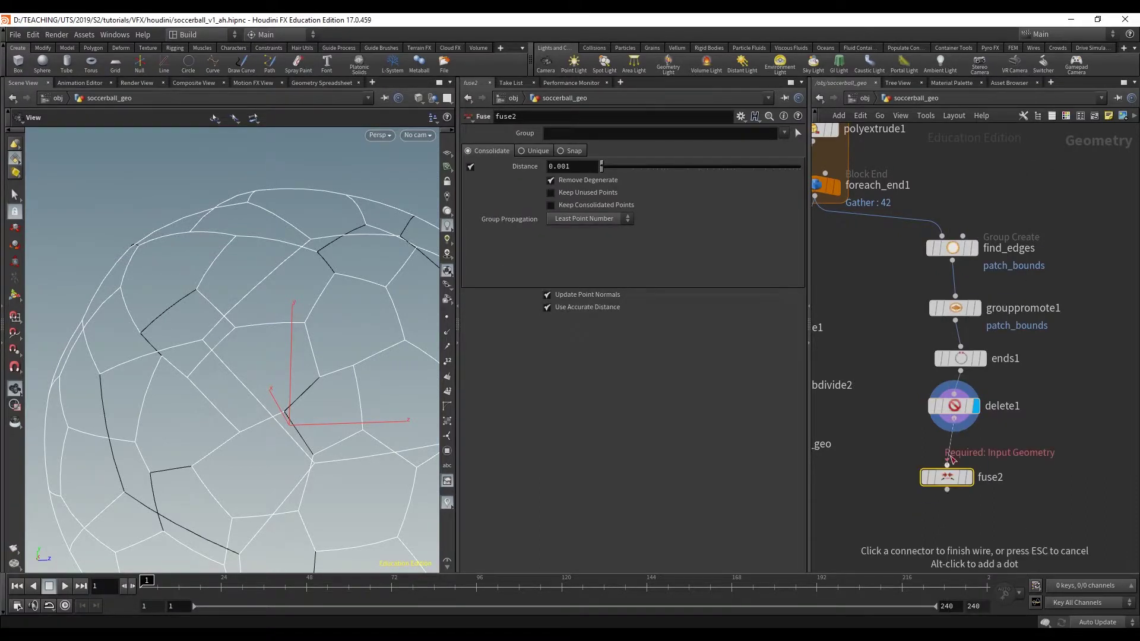
{"action": "left_click", "coordinate": [947, 464]}
{"action": "left_click", "coordinate": [972, 477]}
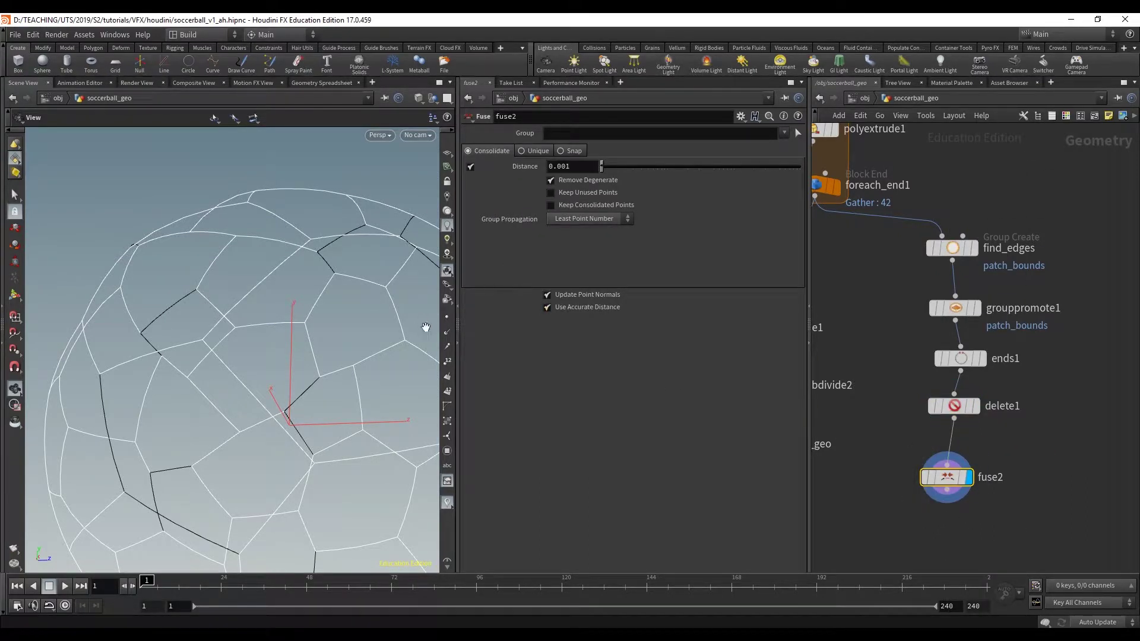
Turn on point display and inspect the points along the fused seam curves
{"action": "left_click", "coordinate": [448, 319]}
{"action": "left_click", "coordinate": [448, 361]}
{"action": "scroll", "coordinate": [273, 321], "scroll_direction": "up", "scroll_amount": 3}
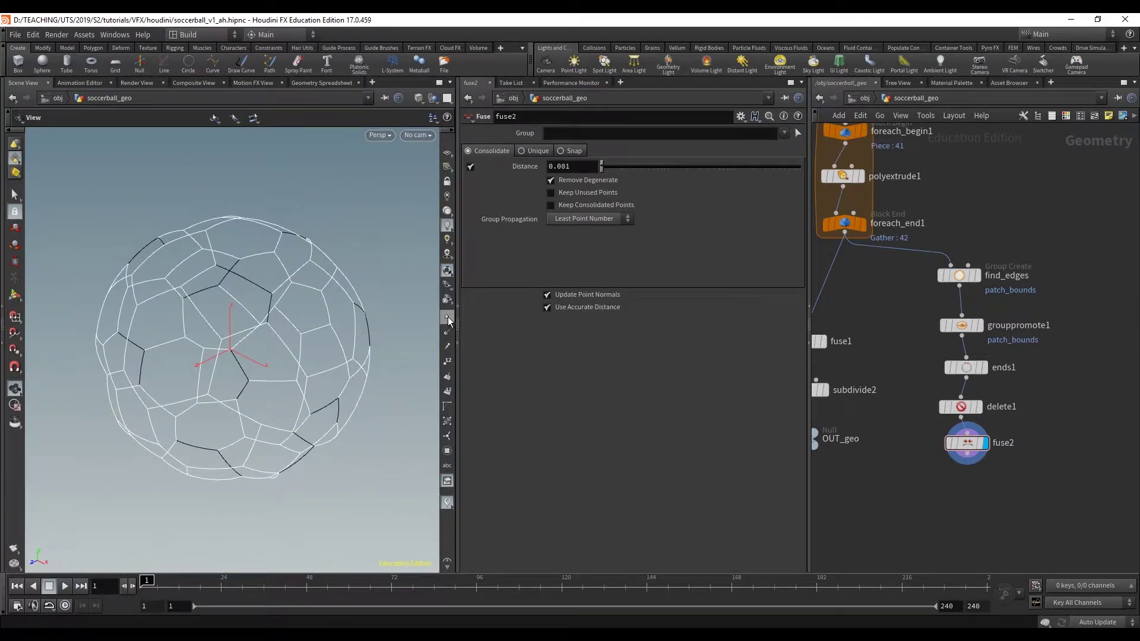
{"action": "left_click", "coordinate": [448, 318]}
{"action": "left_click_drag", "start_coordinate": [241, 302], "coordinate": [310, 288]}
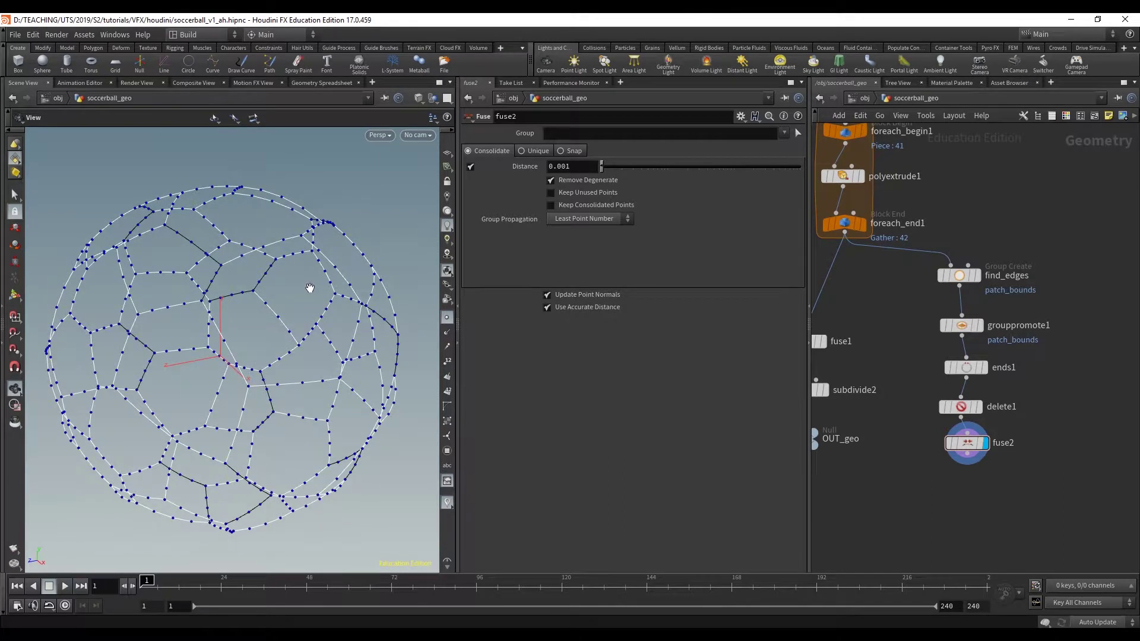
Line up the delete1 node with the chain and add a Copy to Points node below fuse2
{"action": "left_click_drag", "start_coordinate": [960, 408], "coordinate": [986, 401]}
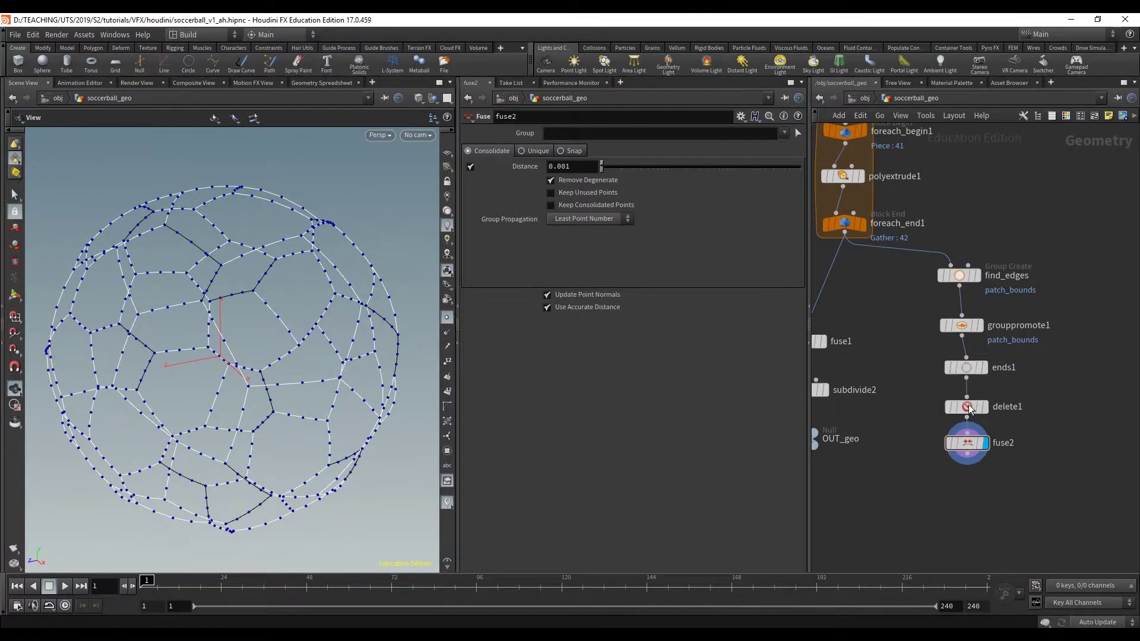
{"action": "key", "text": "Tab"}
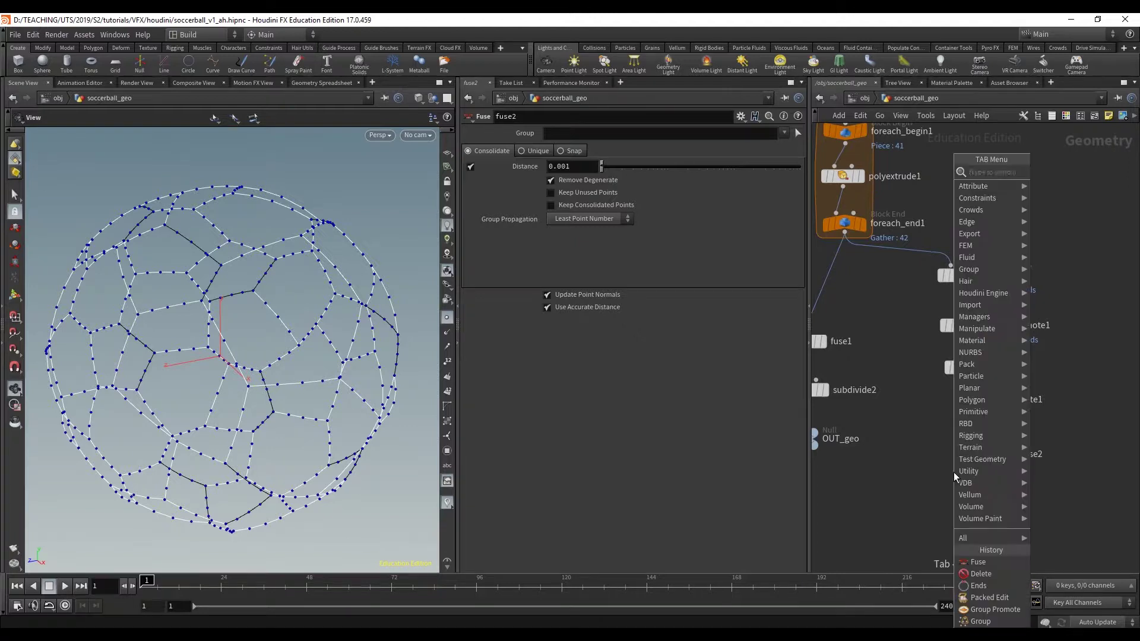
{"action": "type", "text": "copy"}
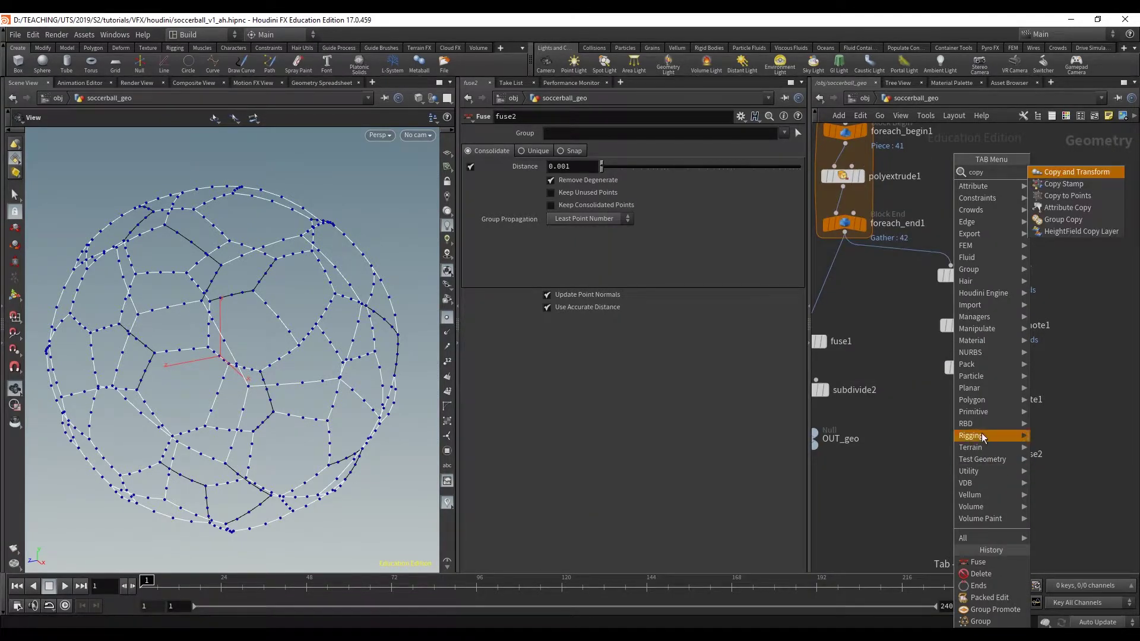
{"action": "left_click", "coordinate": [1041, 196]}
{"action": "left_click", "coordinate": [959, 502]}
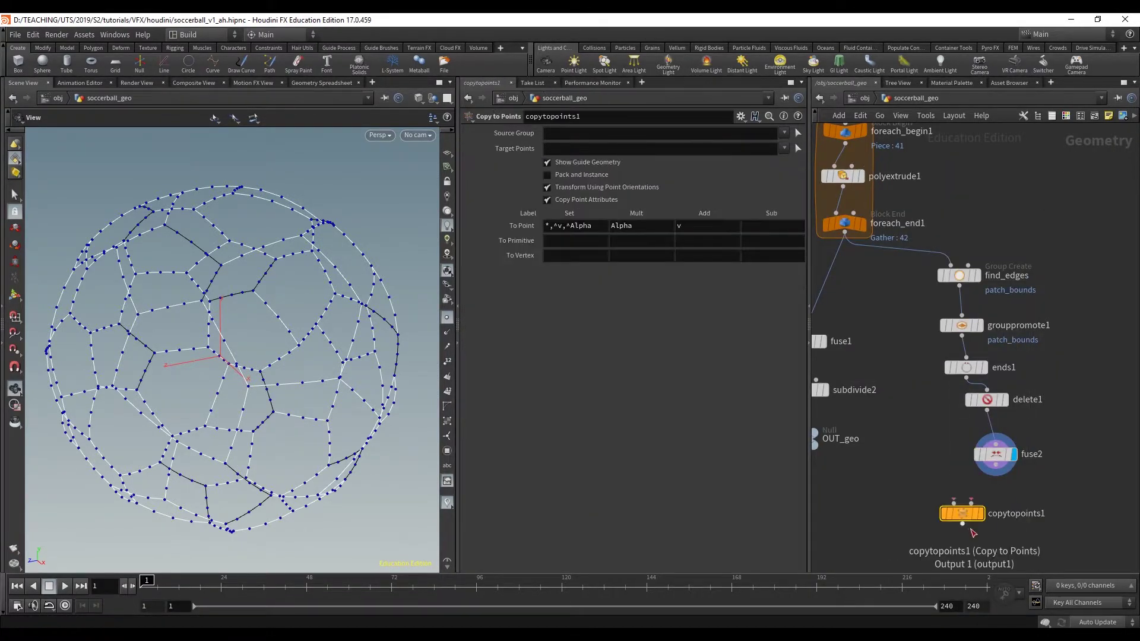
{"action": "scroll", "coordinate": [985, 529], "scroll_direction": "up", "scroll_amount": 3}
{"action": "middle_click_drag", "start_coordinate": [1018, 501], "coordinate": [1062, 453]}
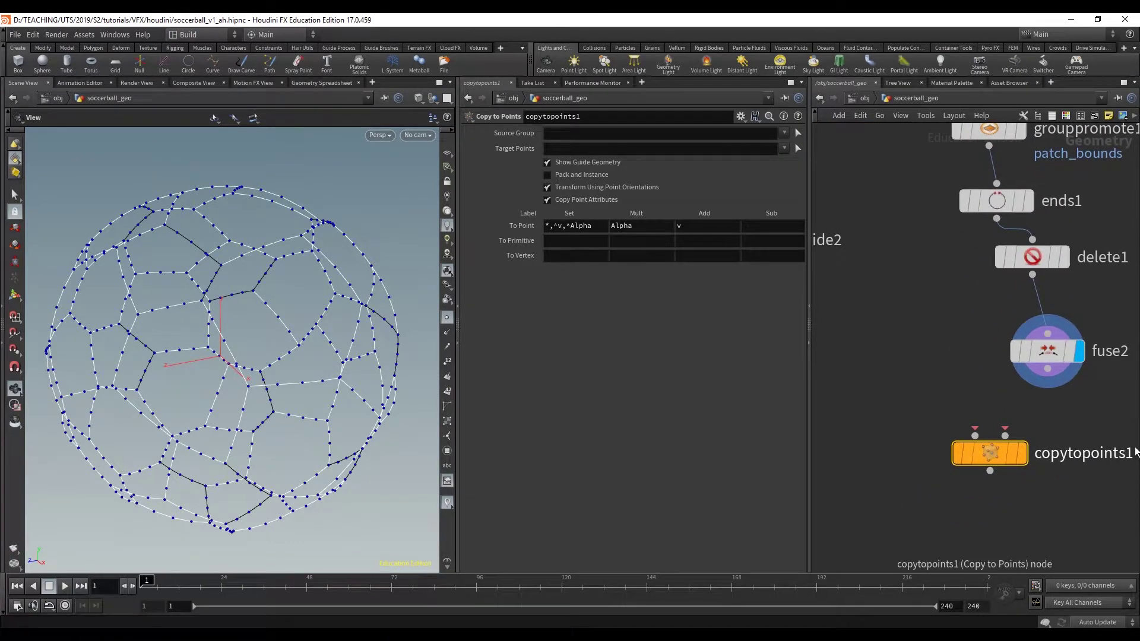
Connect fuse2 to the target points input of copytopoints1 and reposition the copy node below it
{"action": "middle_click_drag", "start_coordinate": [968, 432], "coordinate": [904, 430]}
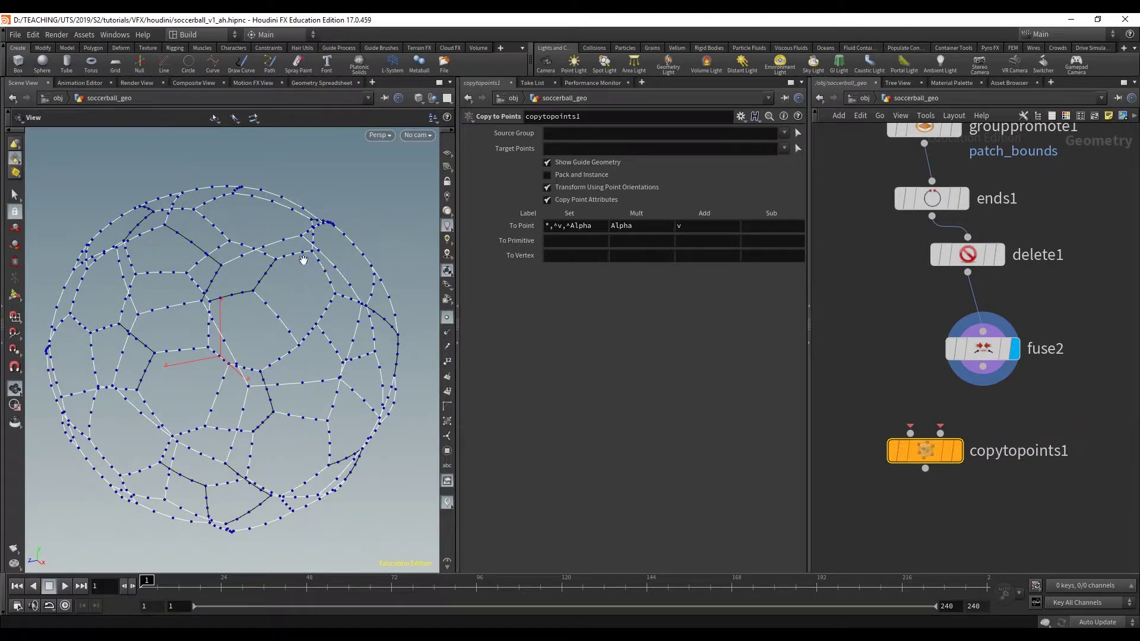
{"action": "left_click", "coordinate": [982, 366]}
{"action": "left_click", "coordinate": [942, 432]}
{"action": "middle_click_drag", "start_coordinate": [945, 494], "coordinate": [1024, 478]}
{"action": "left_click_drag", "start_coordinate": [1004, 435], "coordinate": [983, 473]}
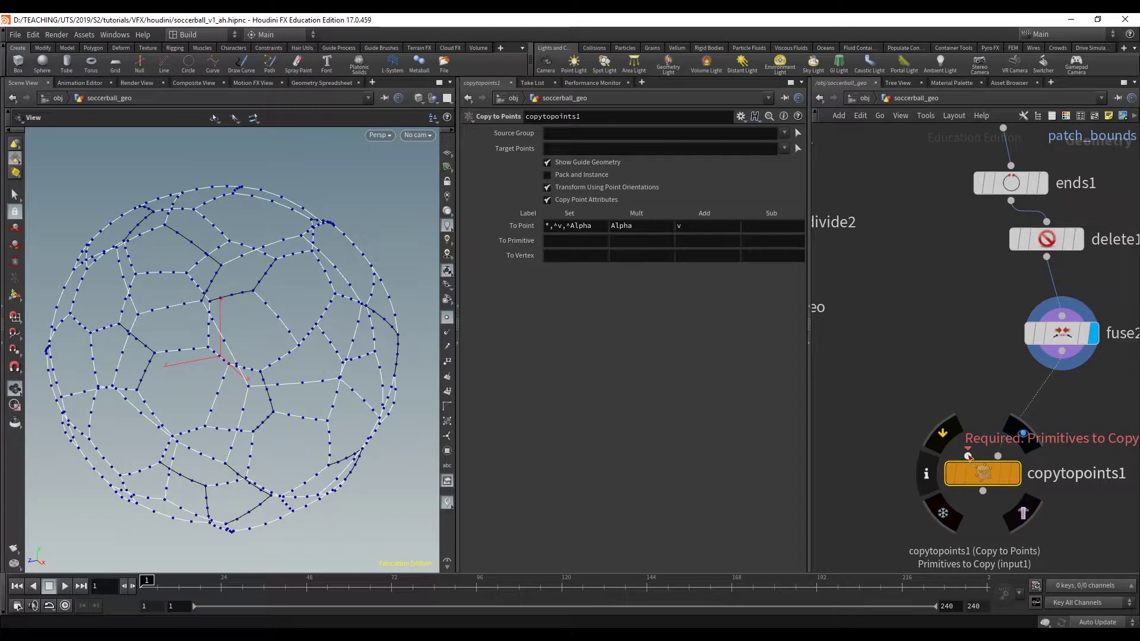
Add a Line node beside fuse2, connect it as the primitives to copy on copytopoints1, and display the copy result
{"action": "key", "text": "Tab"}
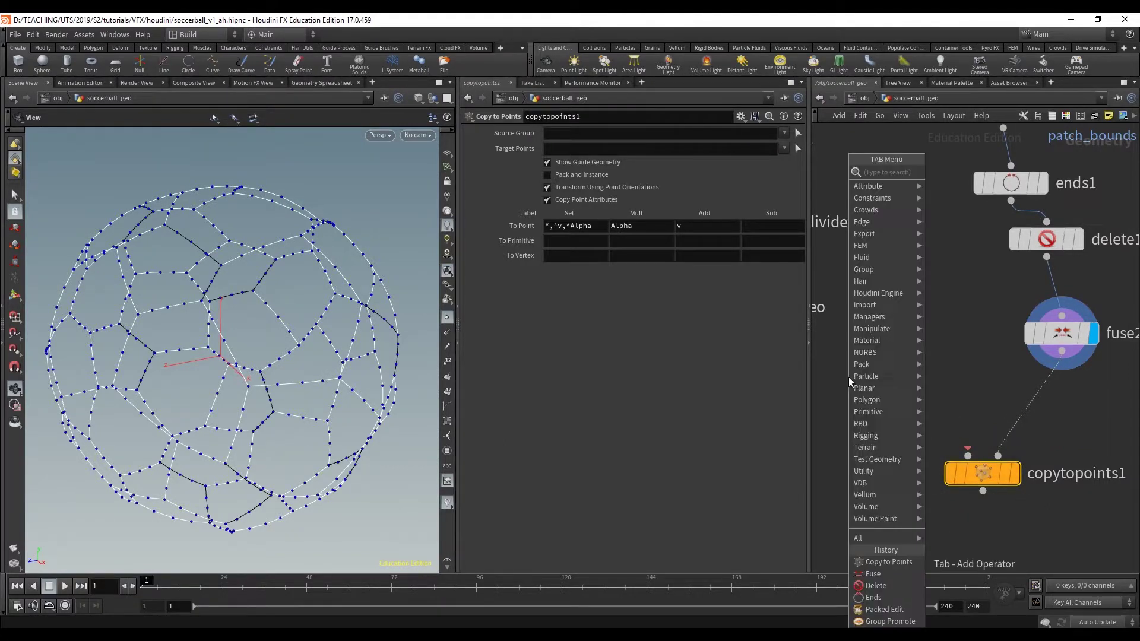
{"action": "type", "text": "line"}
{"action": "key", "text": "Return"}
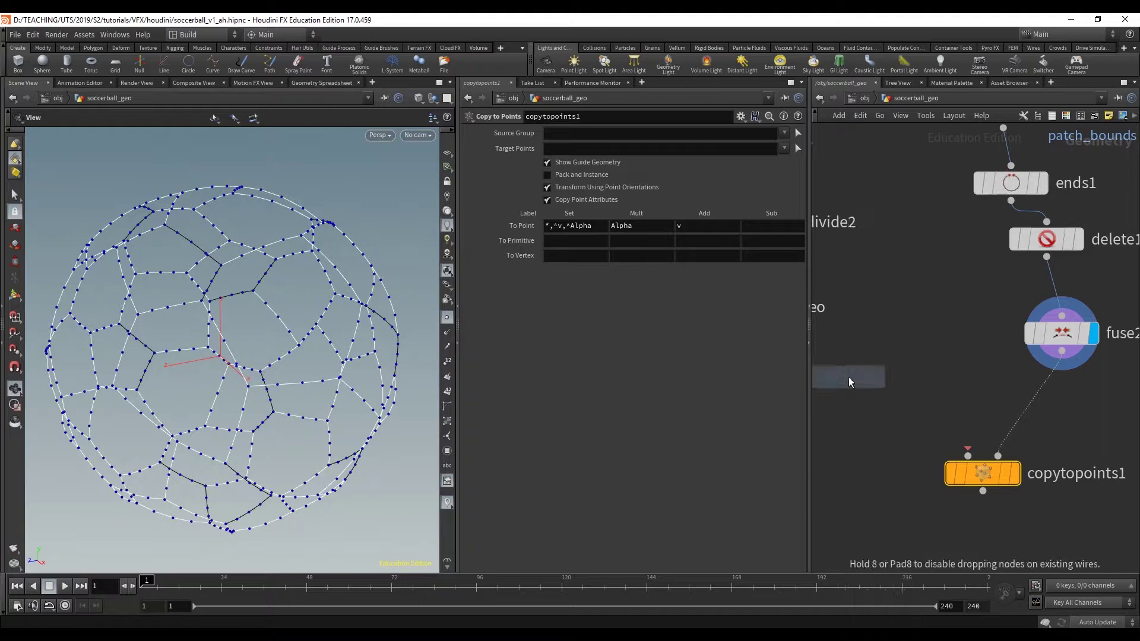
{"action": "left_click", "coordinate": [890, 350]}
{"action": "left_click", "coordinate": [893, 347]}
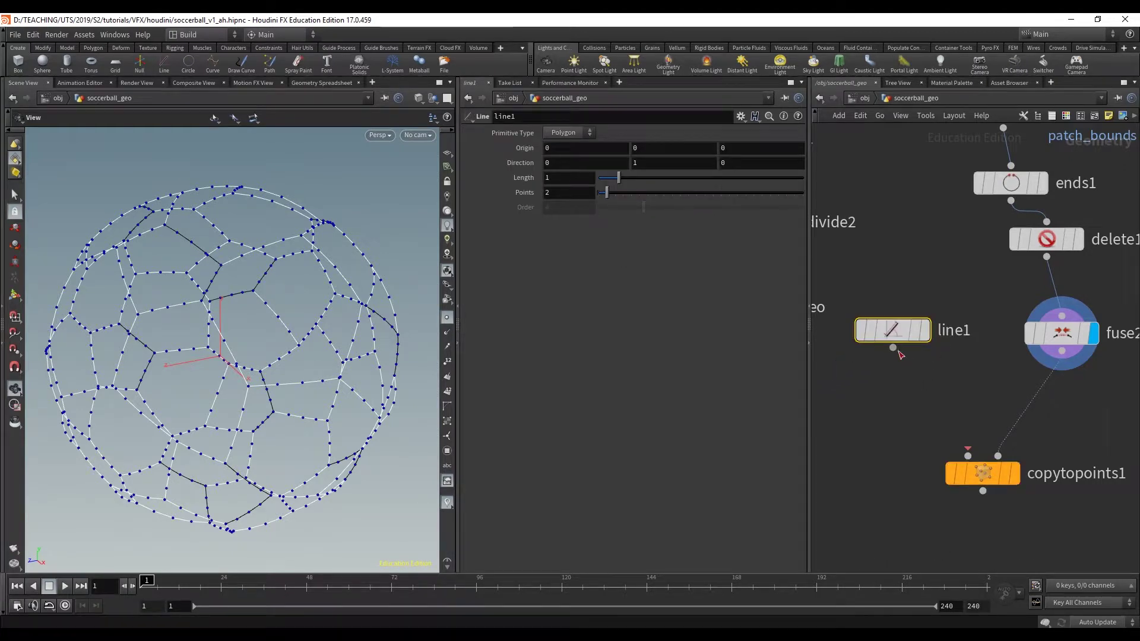
{"action": "left_click", "coordinate": [967, 456]}
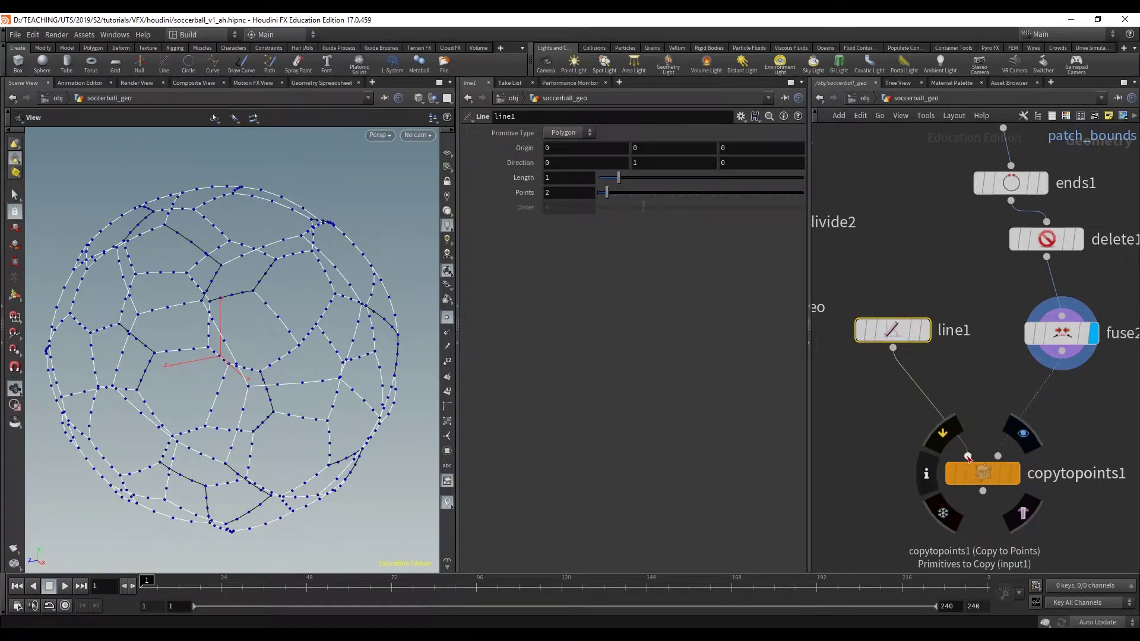
{"action": "left_click", "coordinate": [1022, 434]}
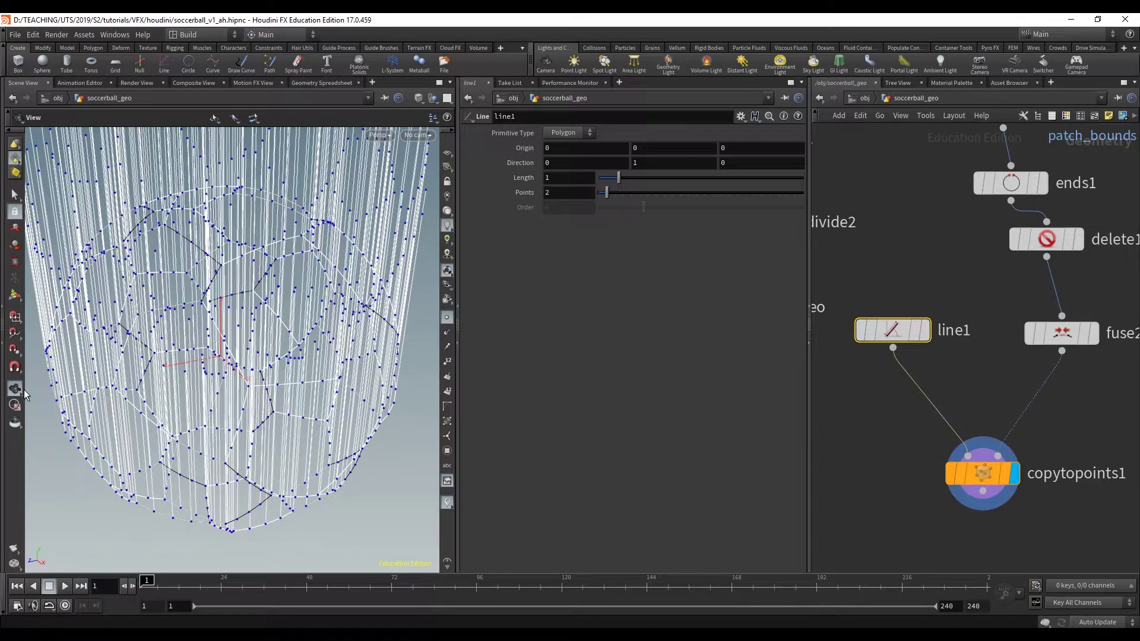
Turn off point display and inspect the lines copied onto the seam points from several sides
{"action": "scroll", "coordinate": [66, 289], "scroll_direction": "down", "scroll_amount": 5}
{"action": "left_click_drag", "start_coordinate": [66, 289], "coordinate": [331, 250]}
{"action": "scroll", "coordinate": [332, 250], "scroll_direction": "up", "scroll_amount": 5}
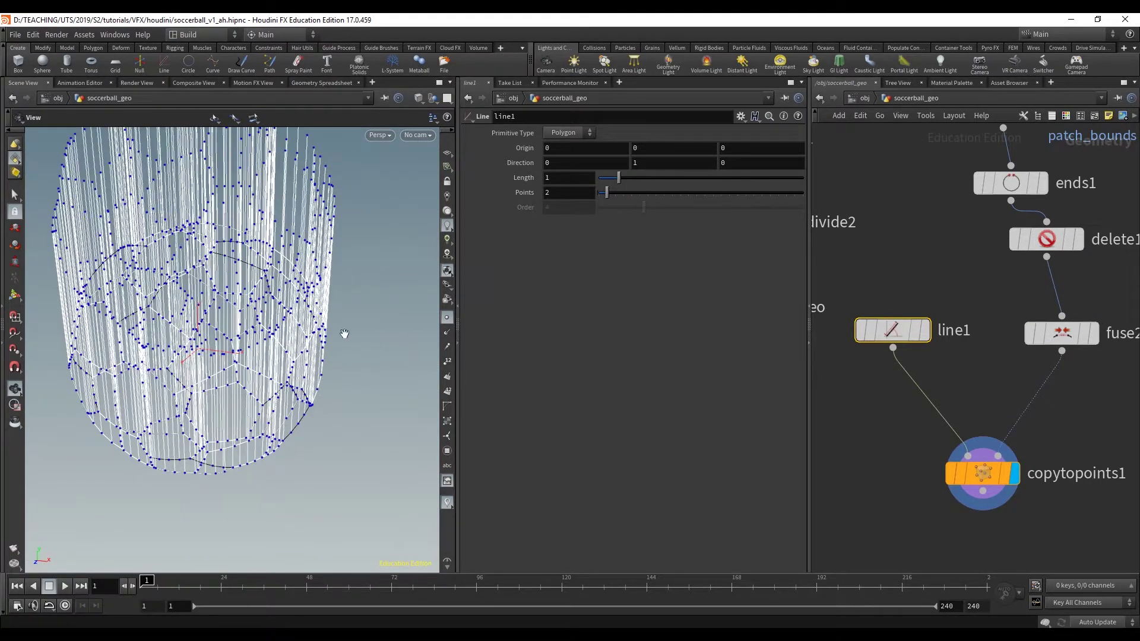
{"action": "scroll", "coordinate": [341, 331], "scroll_direction": "down", "scroll_amount": 5}
{"action": "left_click_drag", "start_coordinate": [341, 330], "coordinate": [226, 305]}
{"action": "left_click", "coordinate": [447, 319]}
{"action": "mouse_move", "coordinate": [322, 338]}
{"action": "left_mouse_down"}
{"action": "mouse_move", "coordinate": [425, 311]}
{"action": "mouse_move", "coordinate": [372, 318]}
{"action": "mouse_move", "coordinate": [370, 302]}
{"action": "mouse_move", "coordinate": [273, 357]}
{"action": "mouse_move", "coordinate": [325, 330]}
{"action": "left_mouse_up"}
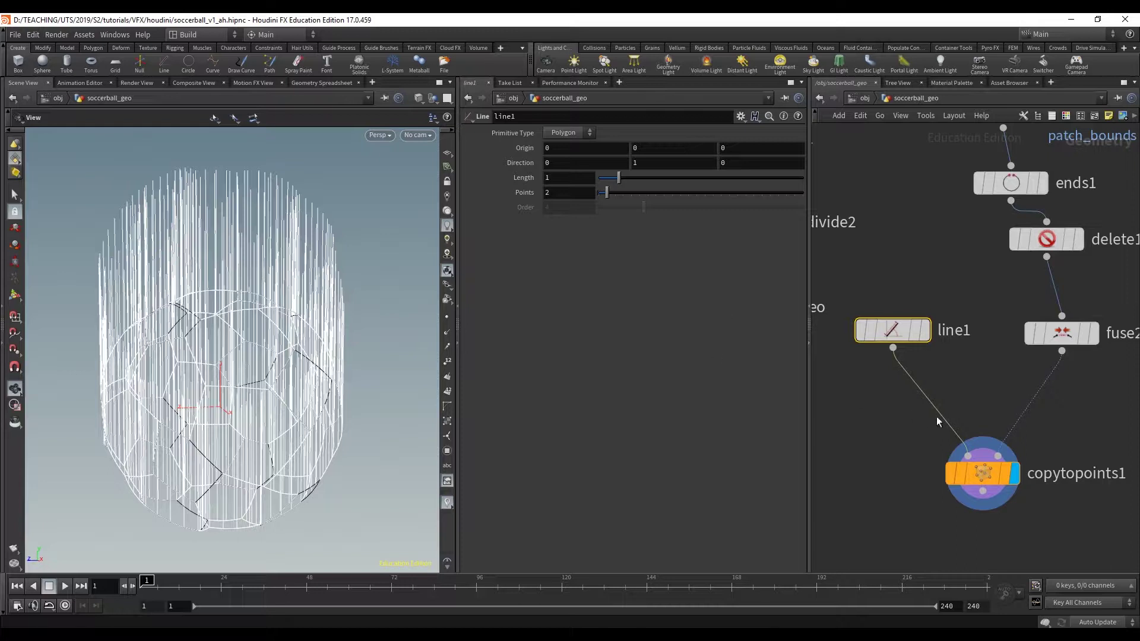
Set the length of line1 to 0.1 and check the direction of the copied lines around the ball
{"action": "mouse_move", "coordinate": [888, 331]}
{"action": "type", "text": ".1"}
{"action": "key", "text": "Return"}
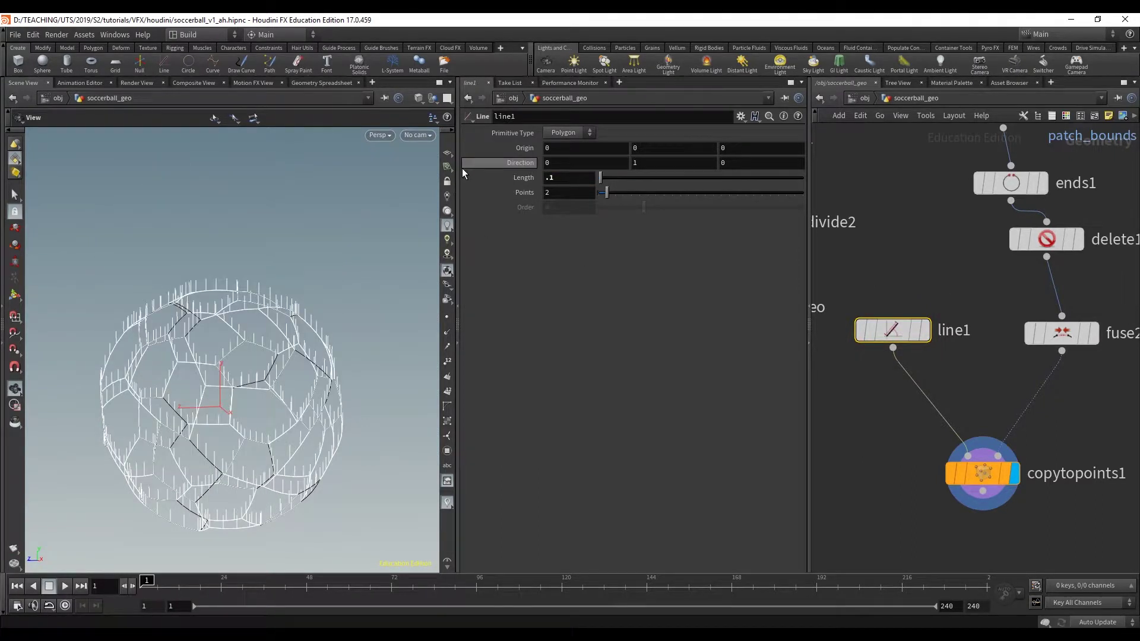
{"action": "left_click_drag", "start_coordinate": [208, 249], "coordinate": [285, 255]}
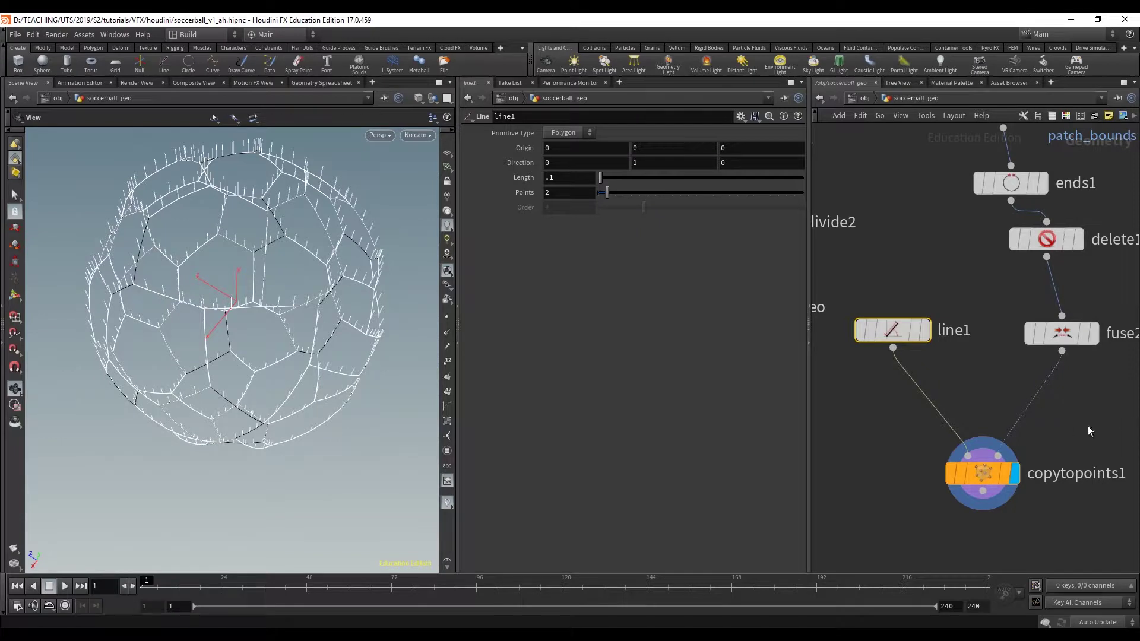
{"action": "left_click", "coordinate": [985, 473]}
{"action": "left_click_drag", "start_coordinate": [99, 338], "coordinate": [288, 298]}
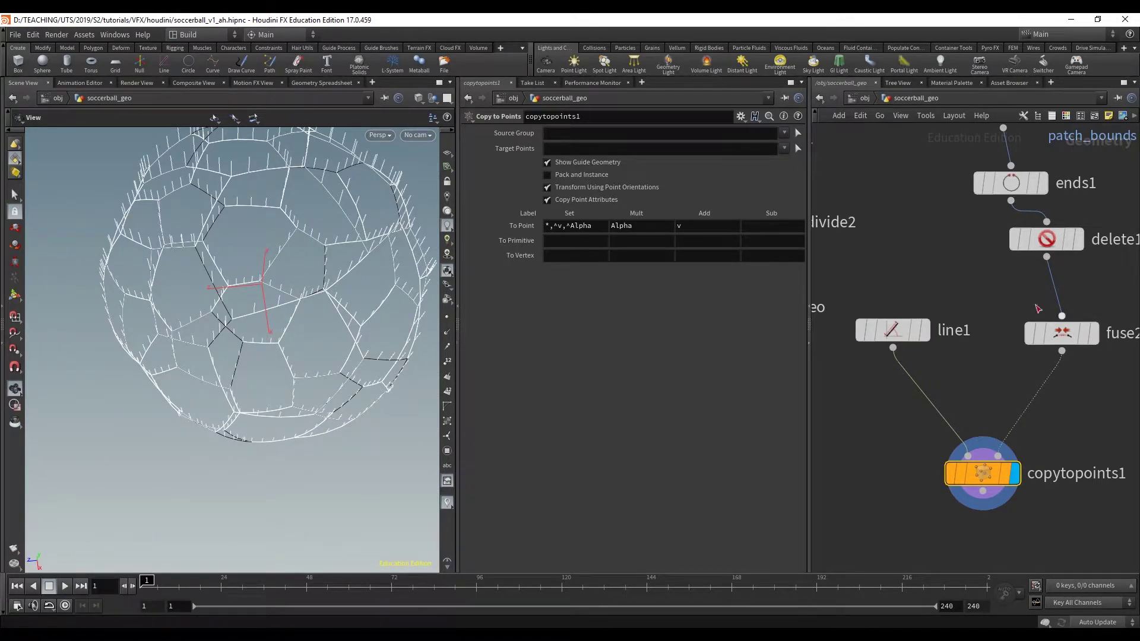
Display the find_edges node and examine the grouped patch boundary edges up close
{"action": "scroll", "coordinate": [1009, 267], "scroll_direction": "down", "scroll_amount": 3}
{"action": "middle_click_drag", "start_coordinate": [968, 149], "coordinate": [963, 269]}
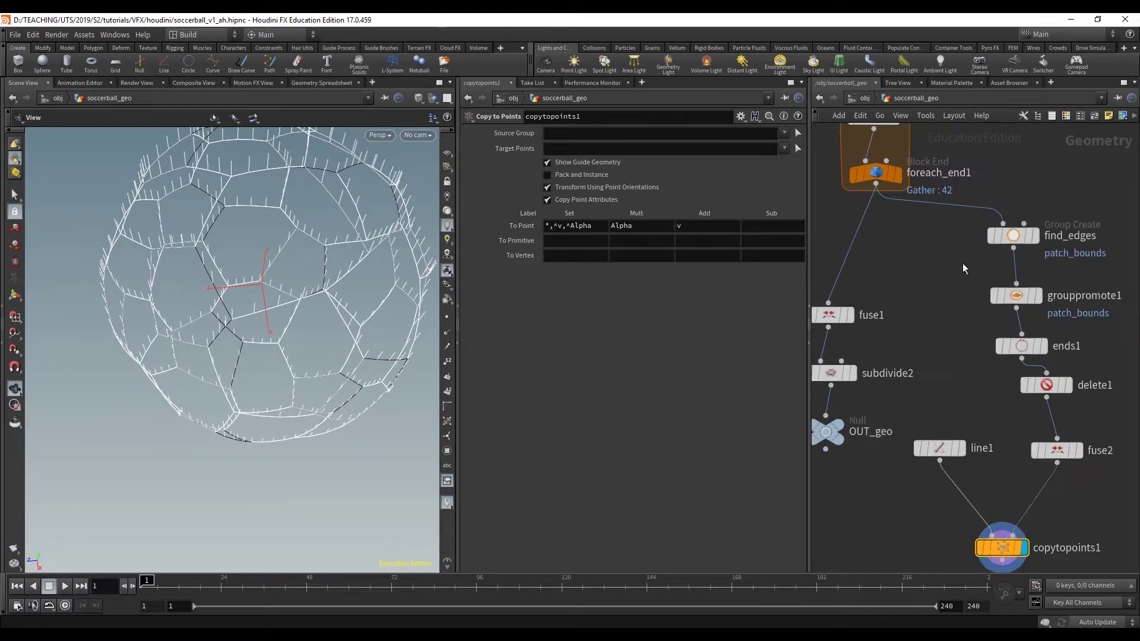
{"action": "scroll", "coordinate": [999, 235], "scroll_direction": "up", "scroll_amount": 1}
{"action": "left_click", "coordinate": [1043, 235]}
{"action": "left_click", "coordinate": [1016, 235]}
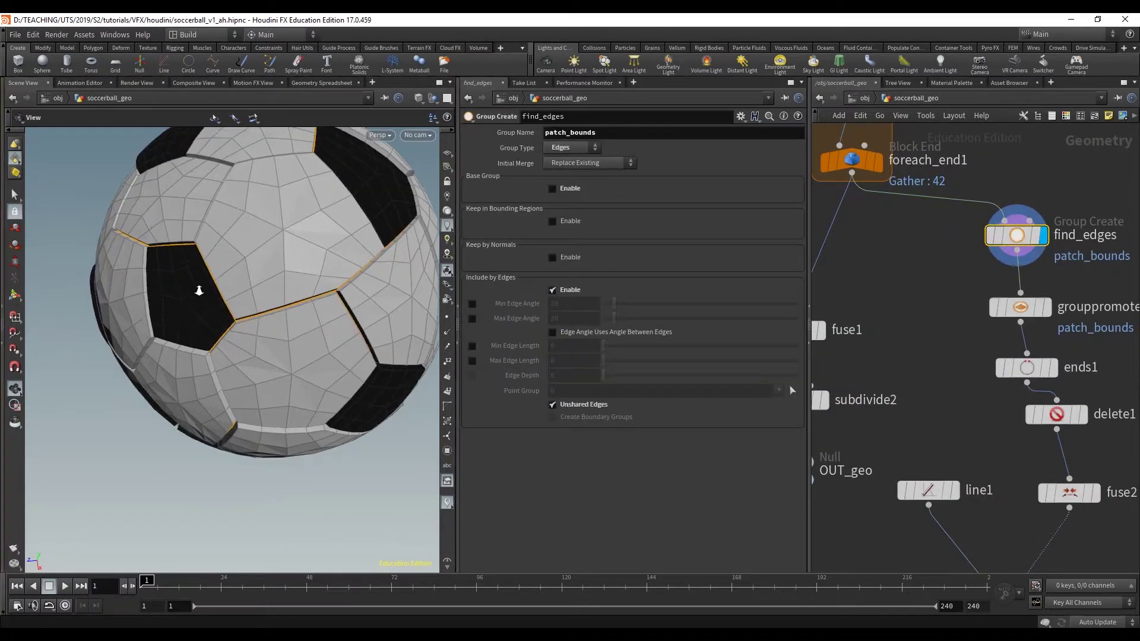
{"action": "scroll", "coordinate": [198, 291], "scroll_direction": "up", "scroll_amount": 5}
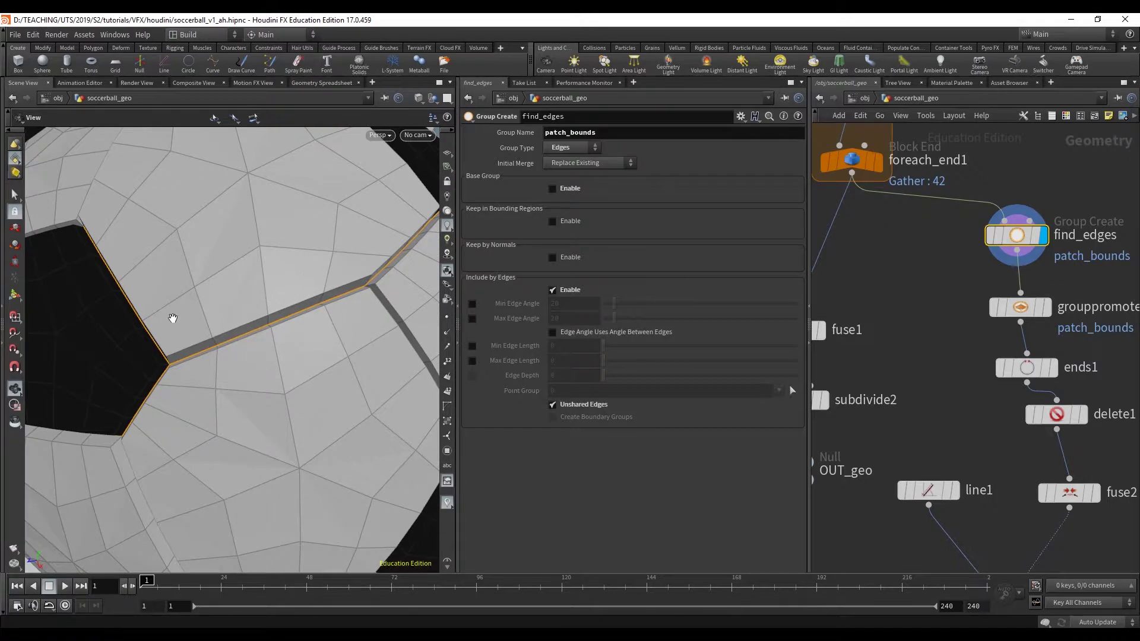
{"action": "left_click_drag", "start_coordinate": [237, 352], "coordinate": [272, 281]}
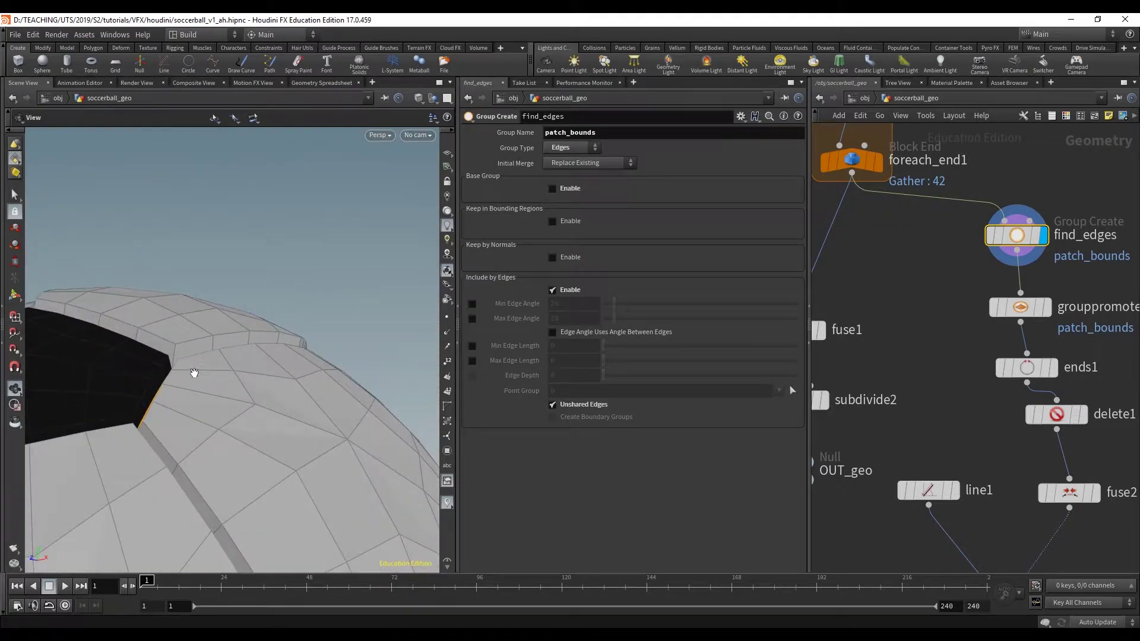
{"action": "left_click_drag", "start_coordinate": [227, 337], "coordinate": [206, 339]}
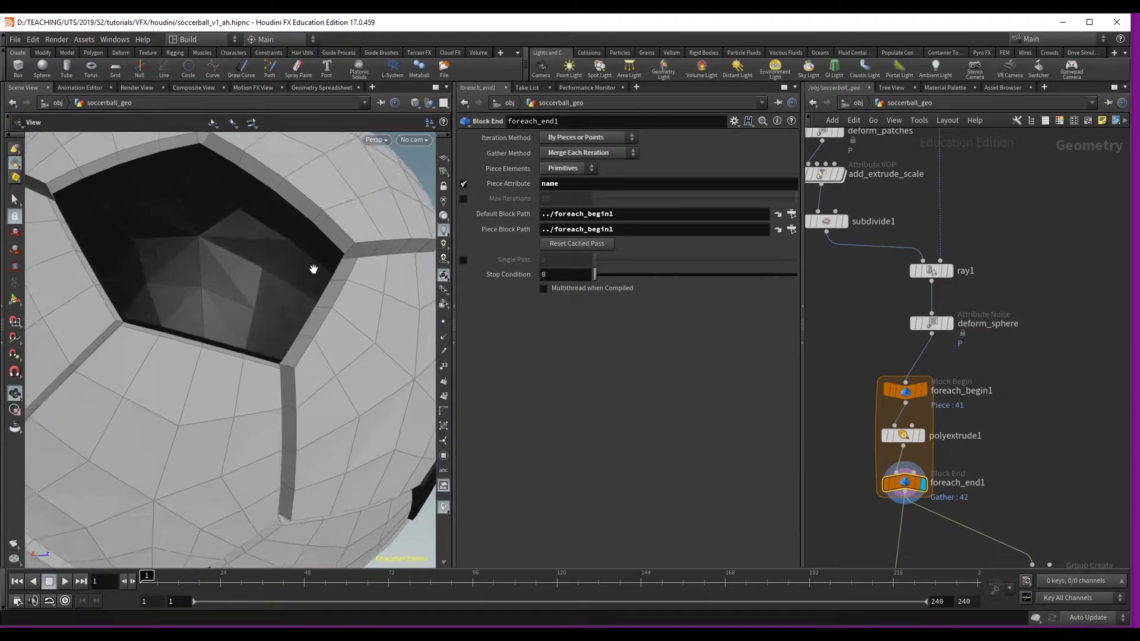
Turn on point normals display at foreach_end1 and inspect the normals along the patch borders
{"action": "left_click_drag", "start_coordinate": [313, 265], "coordinate": [288, 330]}
{"action": "right_click_drag", "start_coordinate": [288, 330], "coordinate": [476, 349]}
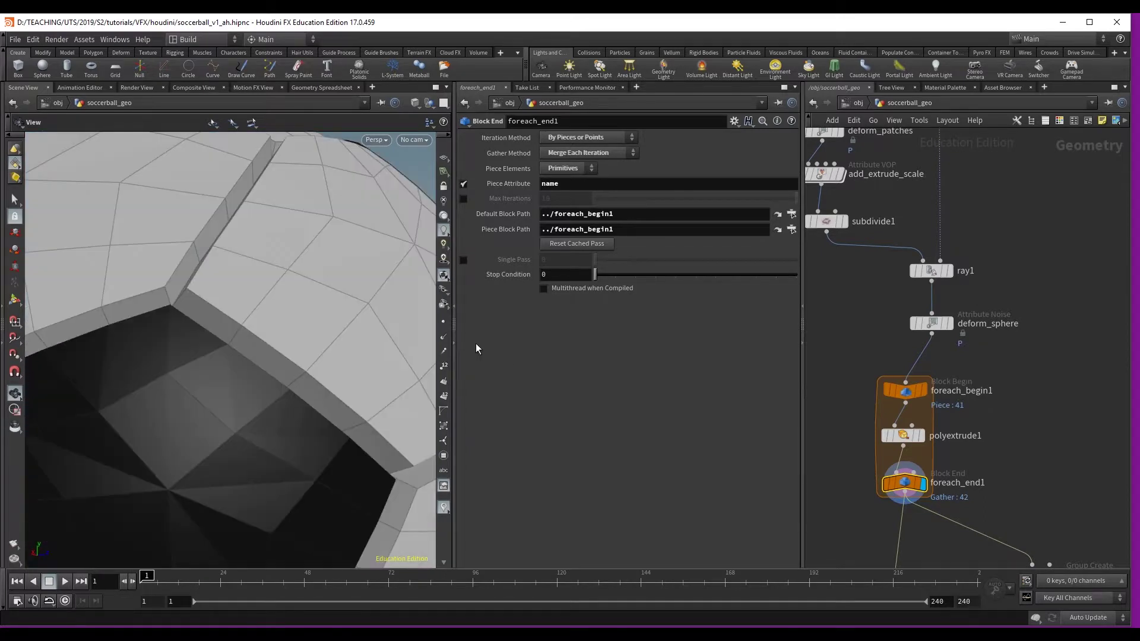
{"action": "left_click", "coordinate": [443, 338]}
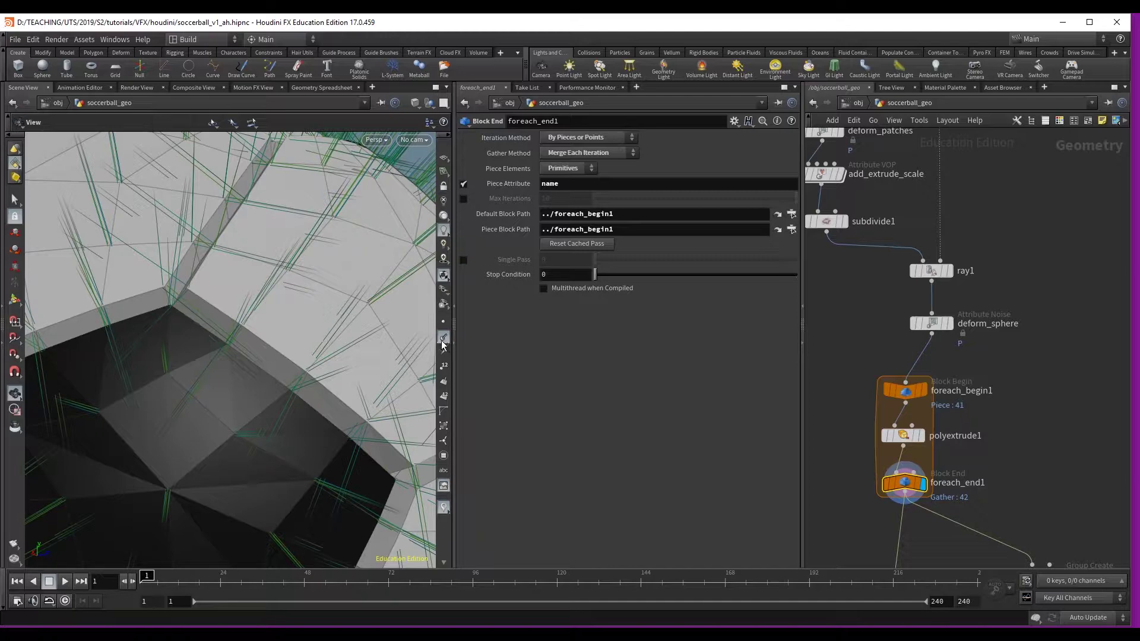
{"action": "left_click_drag", "start_coordinate": [361, 321], "coordinate": [249, 390]}
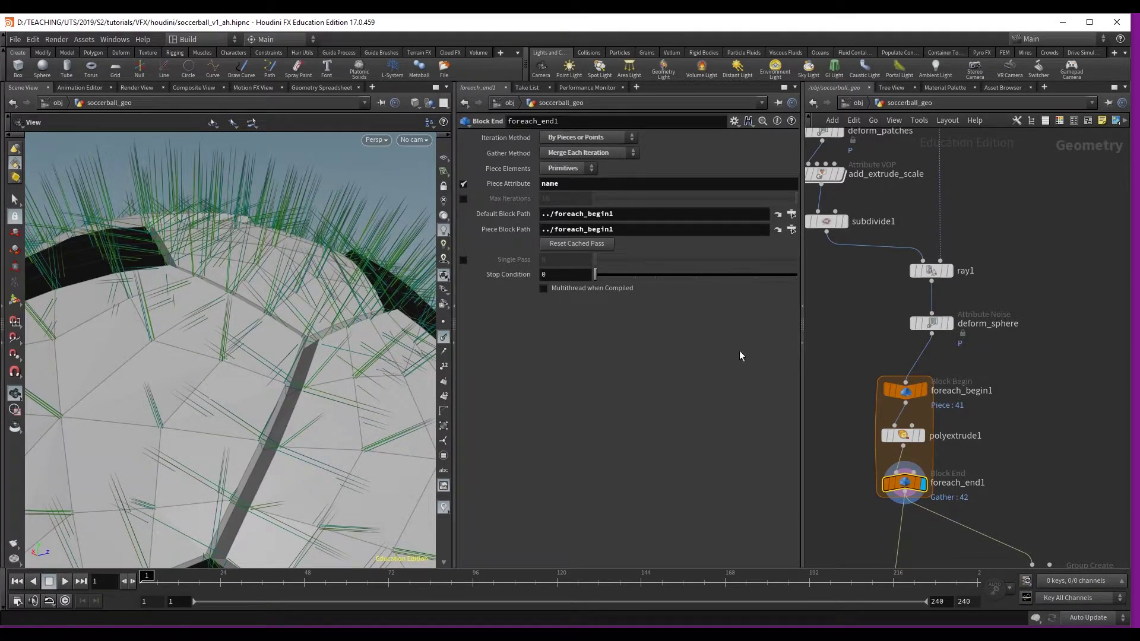
Enable Point Intersection Normal on the ray1 node and display that node's result
{"action": "left_click", "coordinate": [930, 274]}
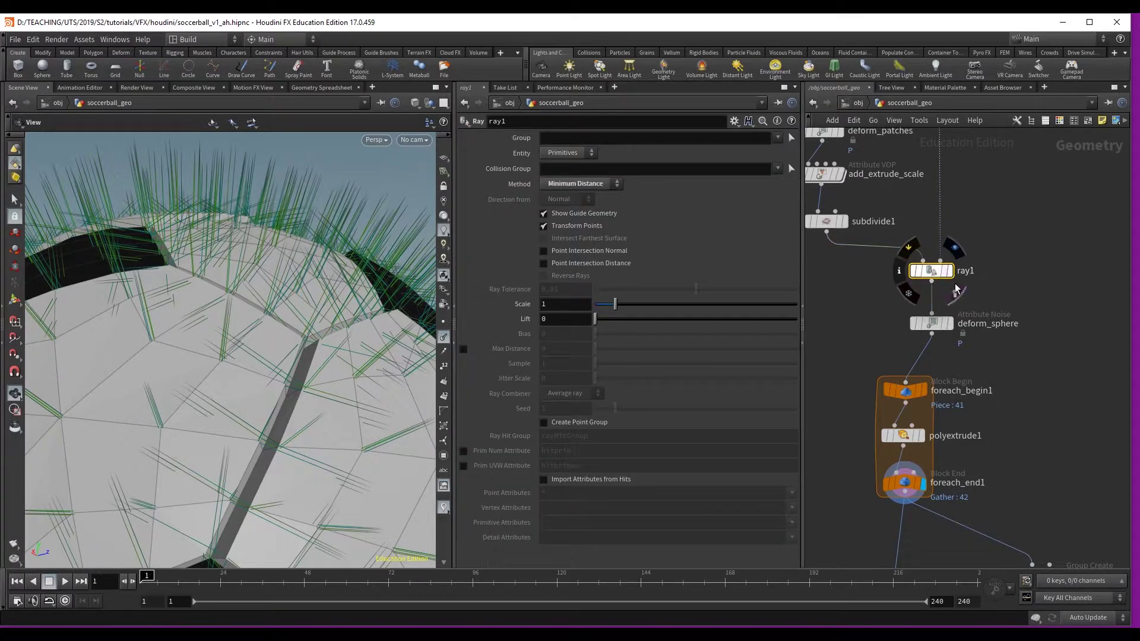
{"action": "left_click", "coordinate": [575, 251]}
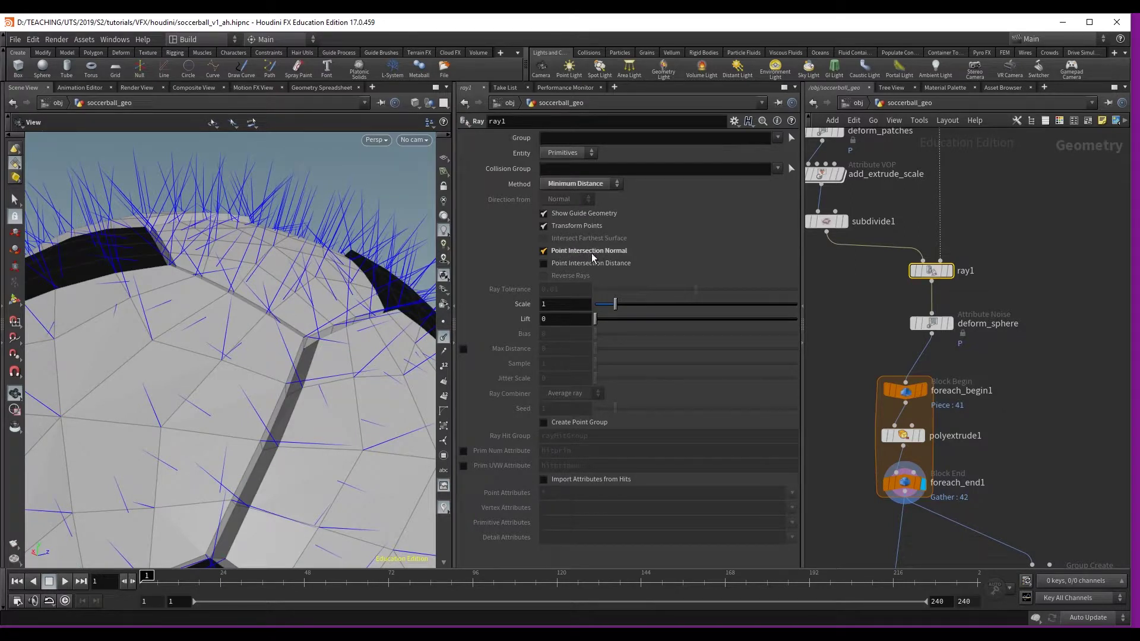
{"action": "left_click", "coordinate": [948, 271]}
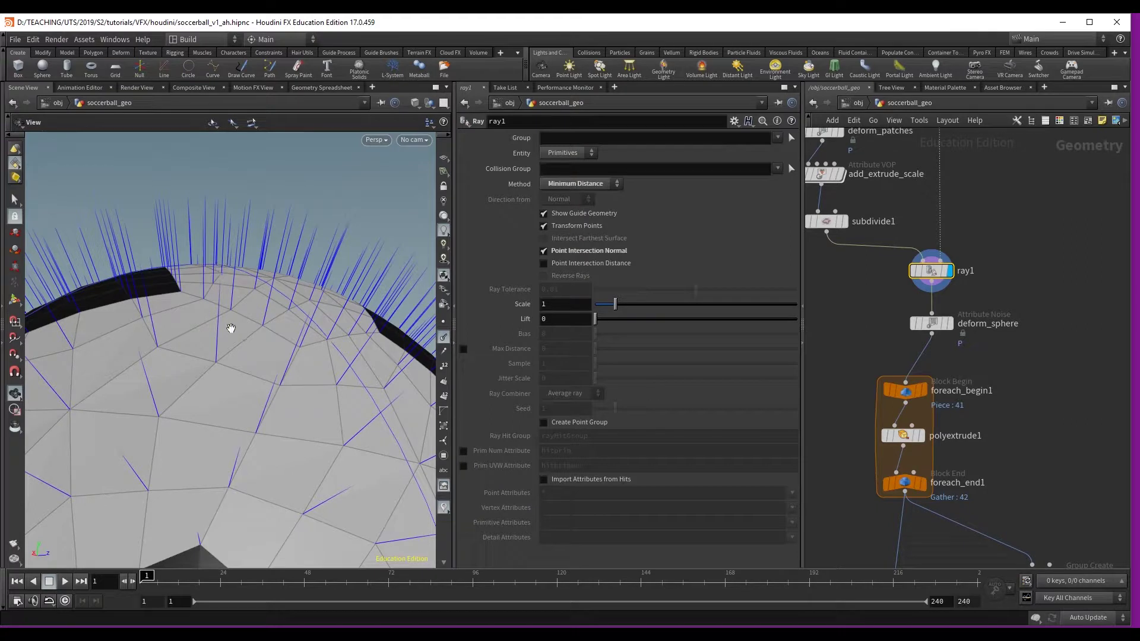
Compare the ball's normals with Point Intersection Normal off and on, leave the option on, and view the whole ball
{"action": "left_click", "coordinate": [544, 252]}
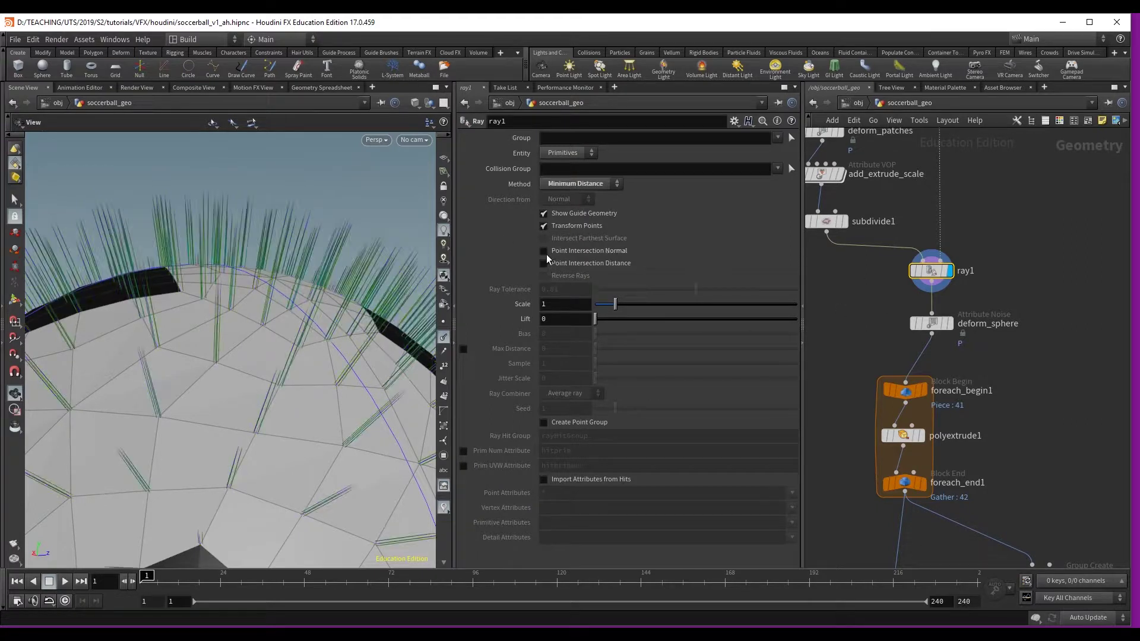
{"action": "left_click", "coordinate": [542, 251]}
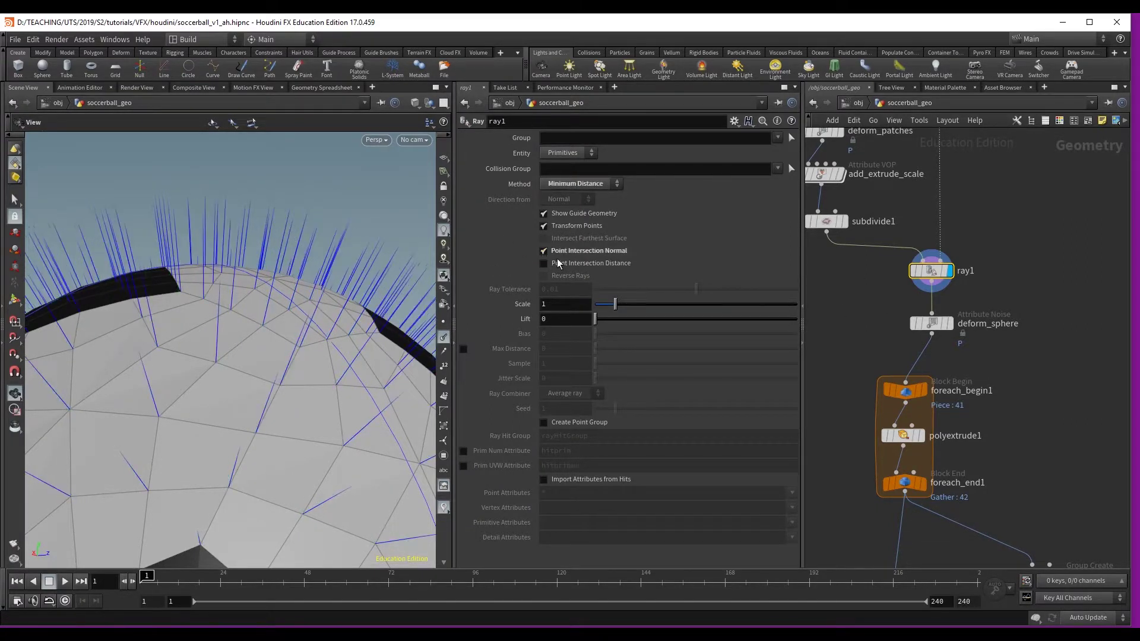
{"action": "left_click", "coordinate": [544, 251]}
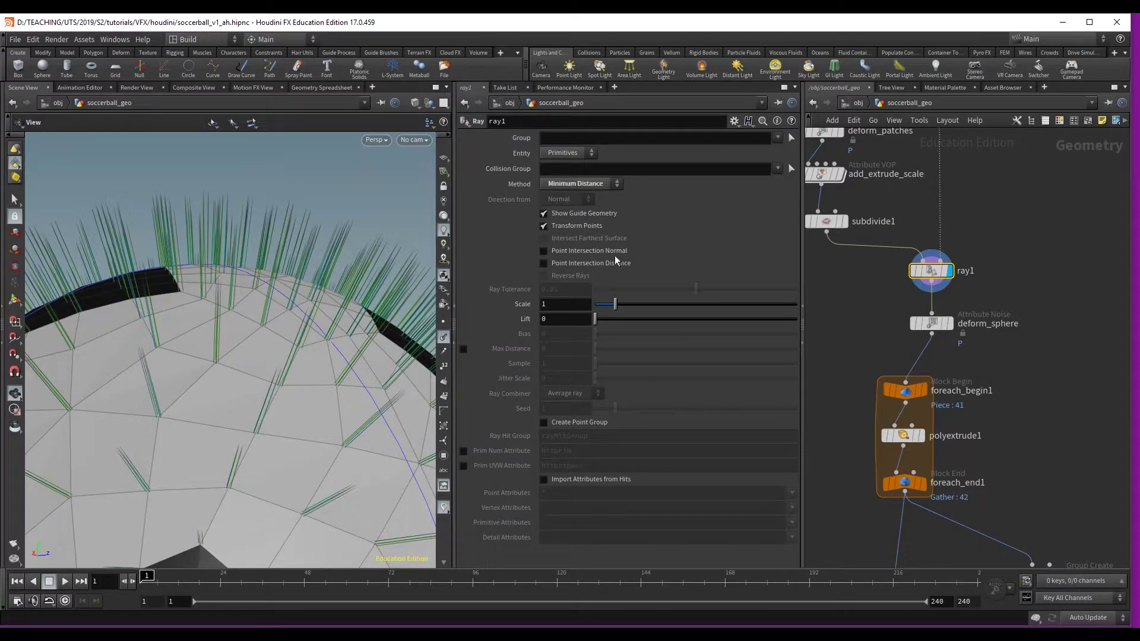
{"action": "scroll", "coordinate": [230, 360], "scroll_direction": "up", "scroll_amount": 5}
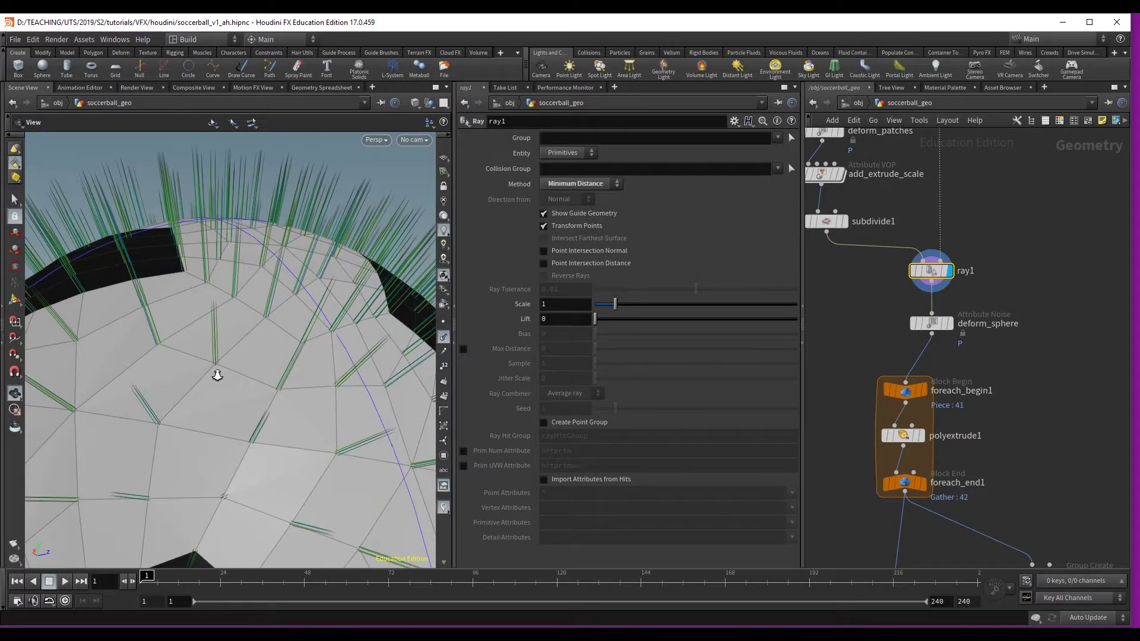
{"action": "left_click", "coordinate": [547, 250]}
{"action": "right_click_drag", "start_coordinate": [216, 345], "coordinate": [171, 342]}
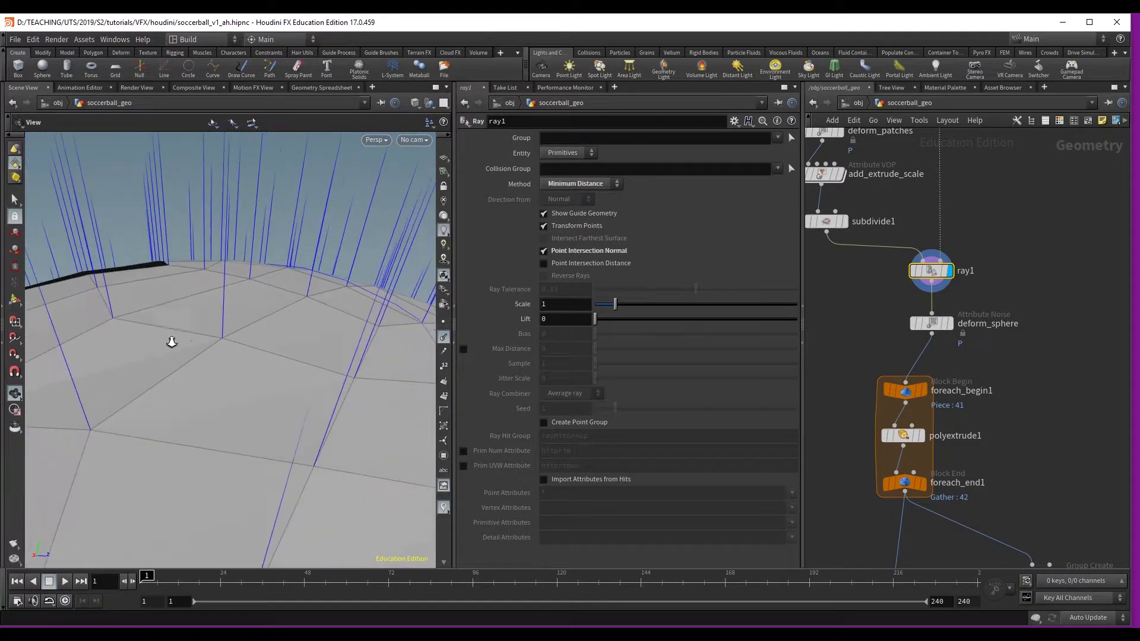
{"action": "left_click_drag", "start_coordinate": [172, 342], "coordinate": [216, 369]}
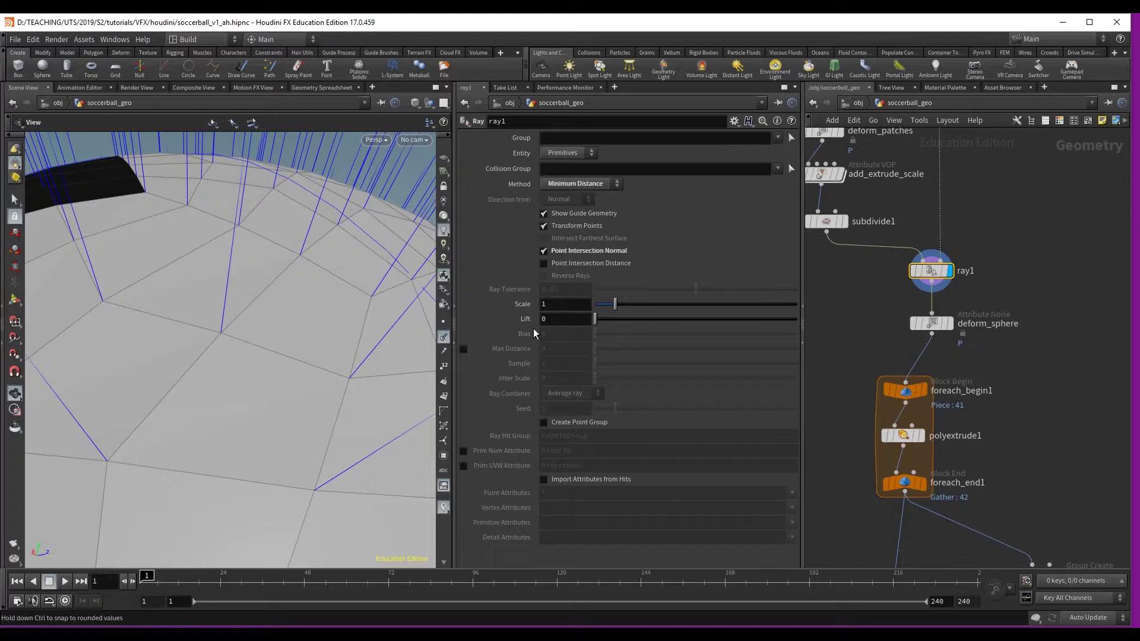
{"action": "key", "text": "h"}
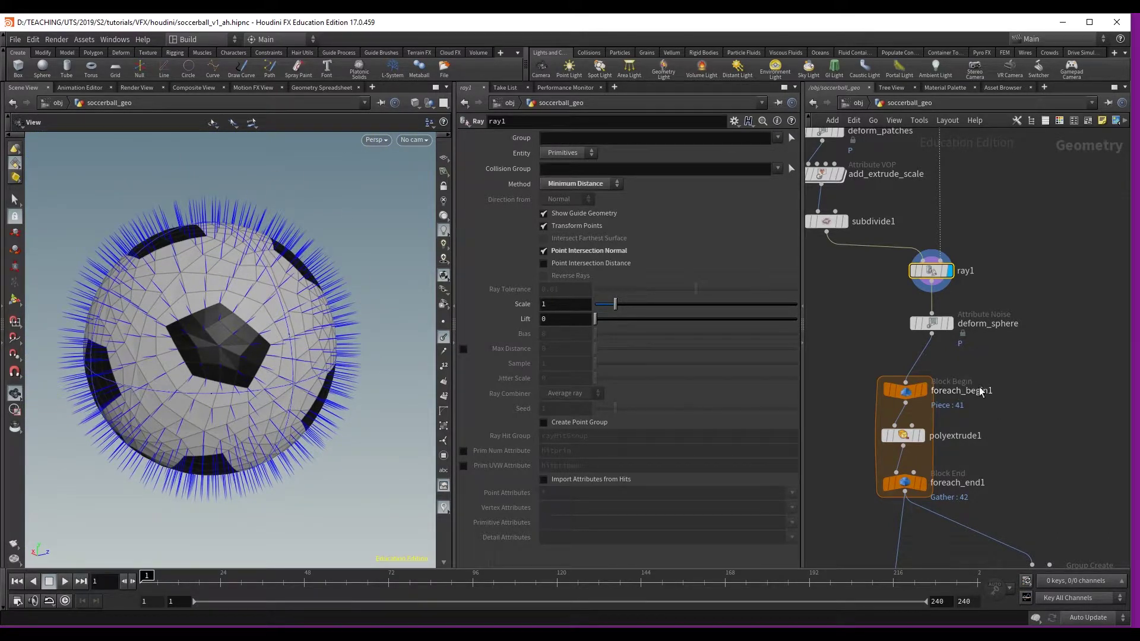
Display foreach_end1, find_edges, delete1 and fuse2 in turn to compare how the point normals carry through the seam edge chain
{"action": "left_click", "coordinate": [922, 483]}
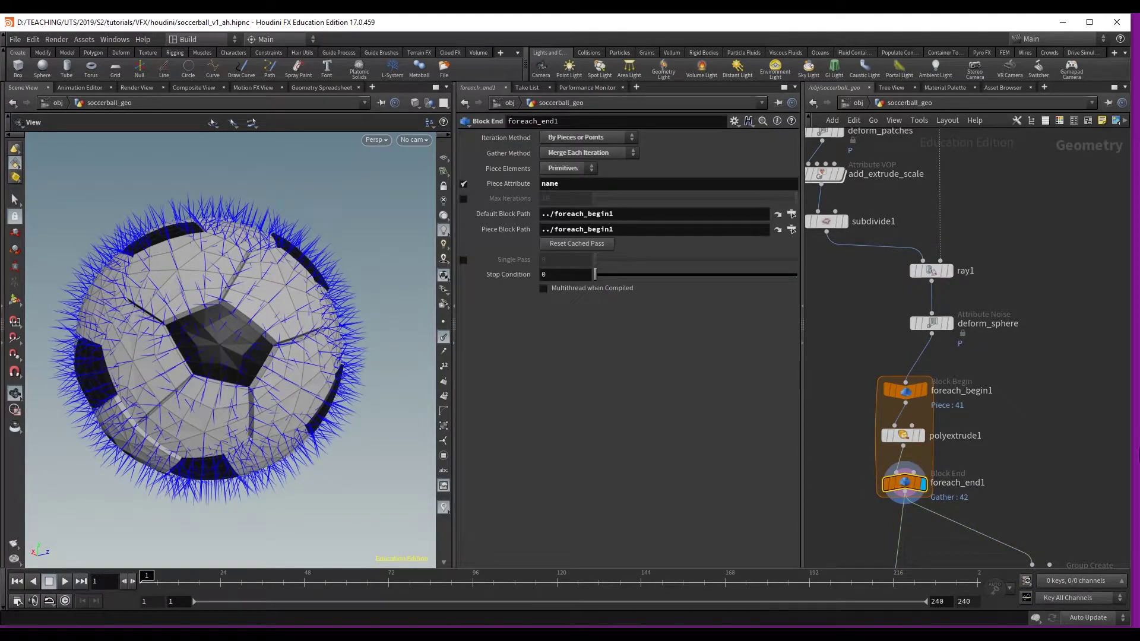
{"action": "middle_click_drag", "start_coordinate": [1060, 519], "coordinate": [908, 269]}
{"action": "mouse_move", "coordinate": [909, 328]}
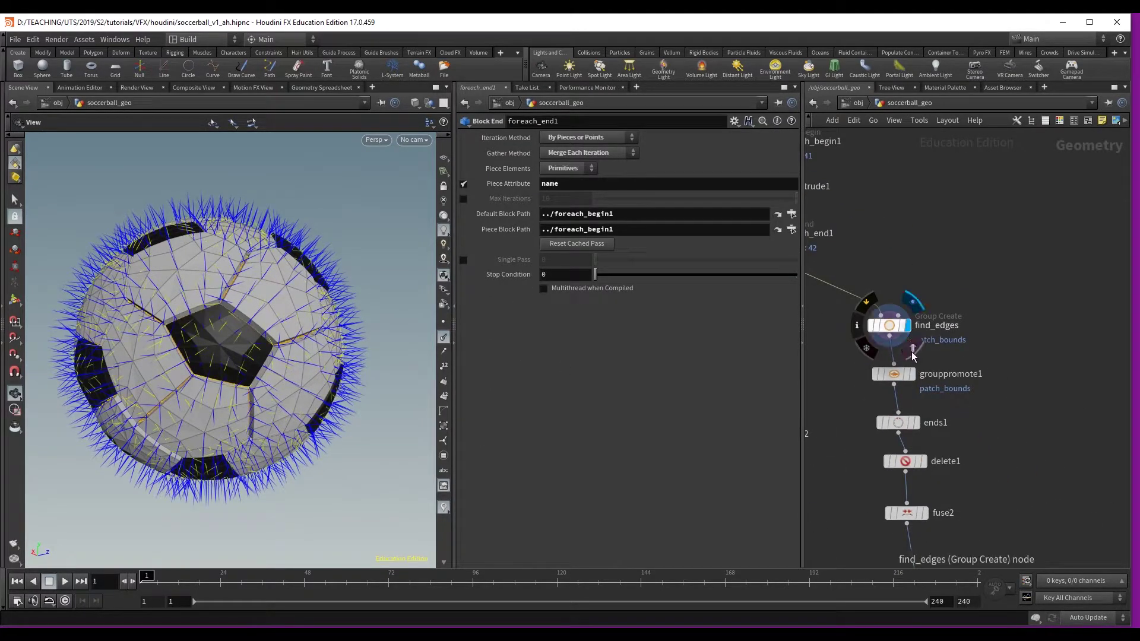
{"action": "left_click", "coordinate": [914, 462]}
{"action": "left_click", "coordinate": [922, 512]}
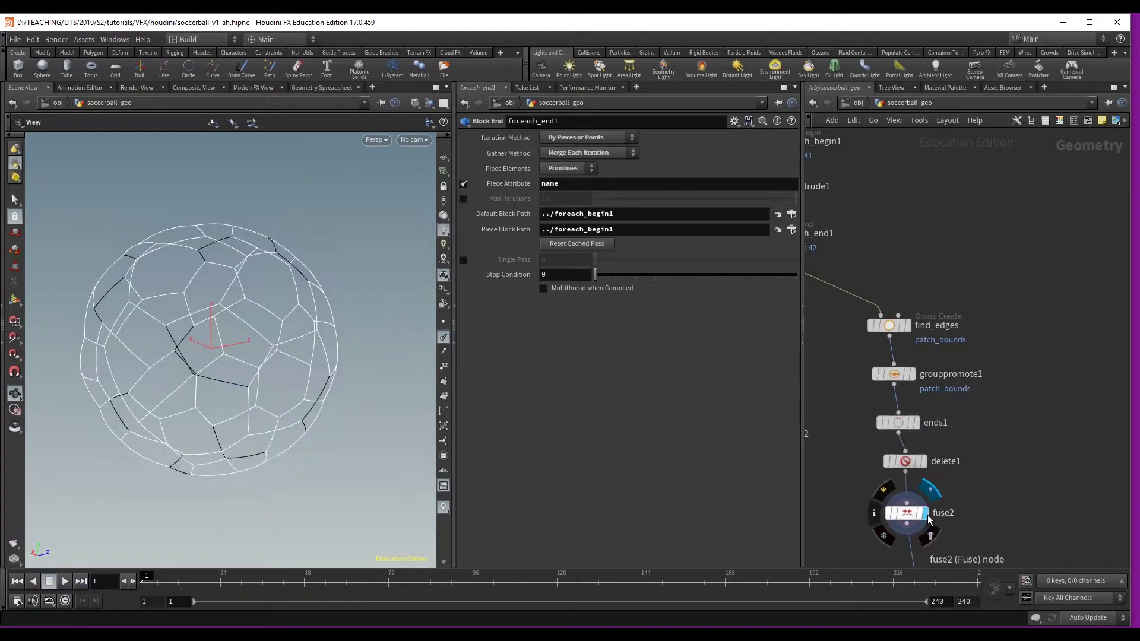
{"action": "left_click", "coordinate": [906, 512]}
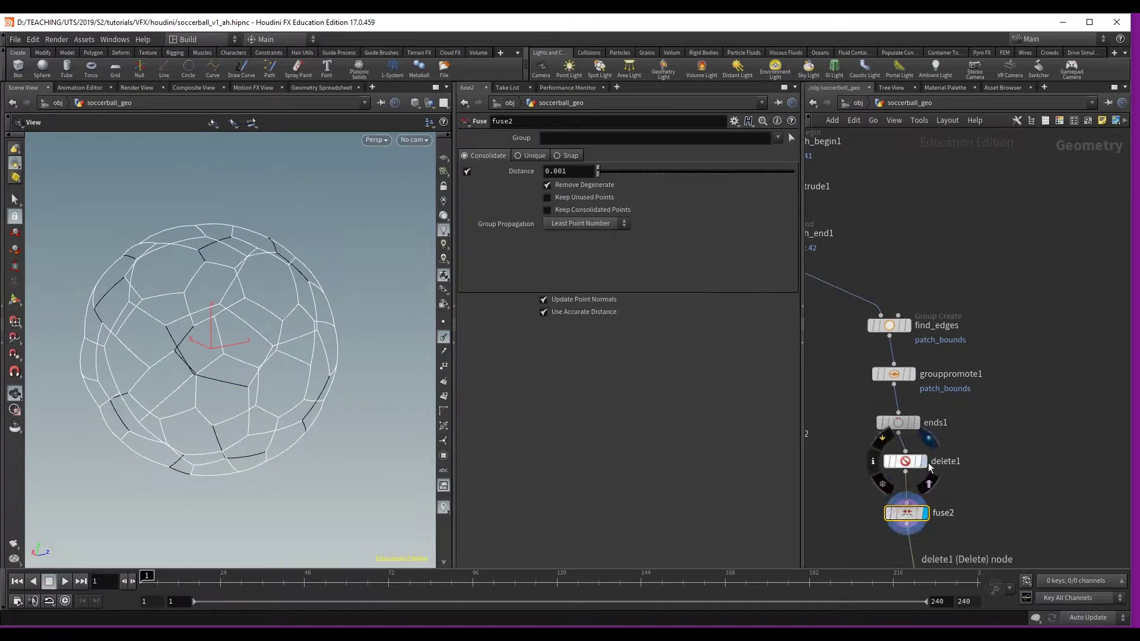
{"action": "left_click", "coordinate": [920, 461]}
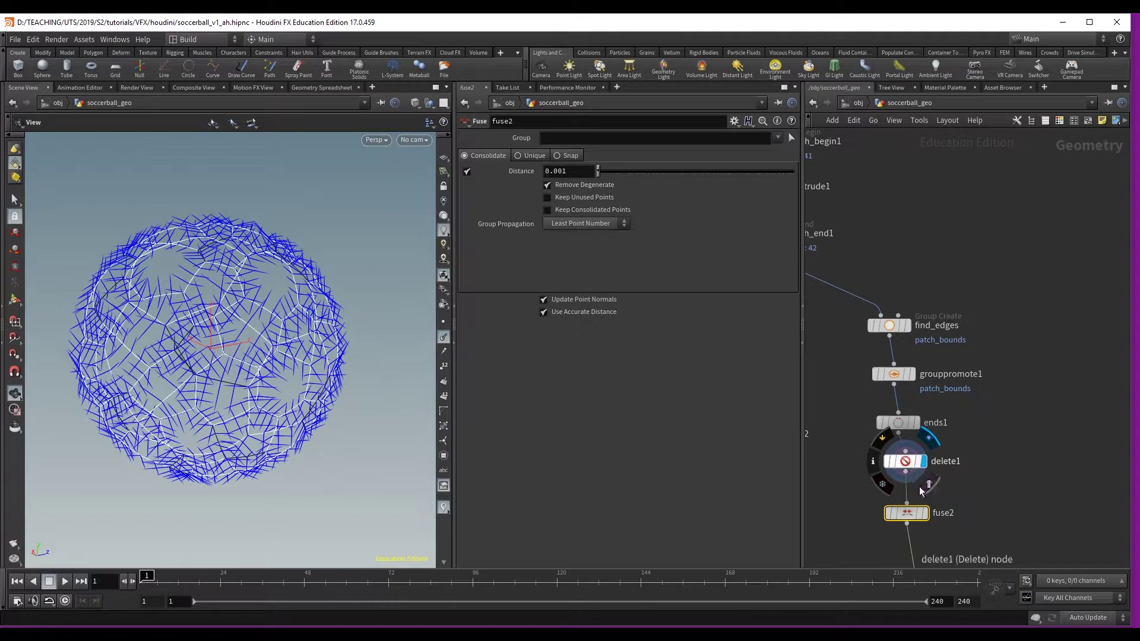
{"action": "left_click", "coordinate": [923, 515]}
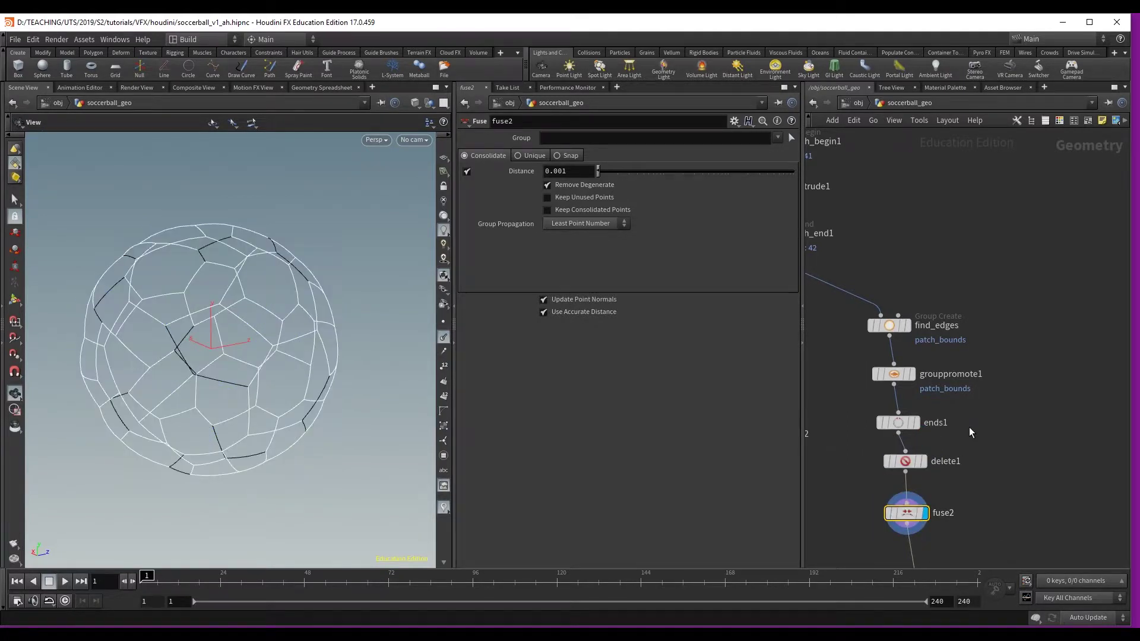
{"action": "scroll", "coordinate": [920, 415], "scroll_direction": "down", "scroll_amount": 4}
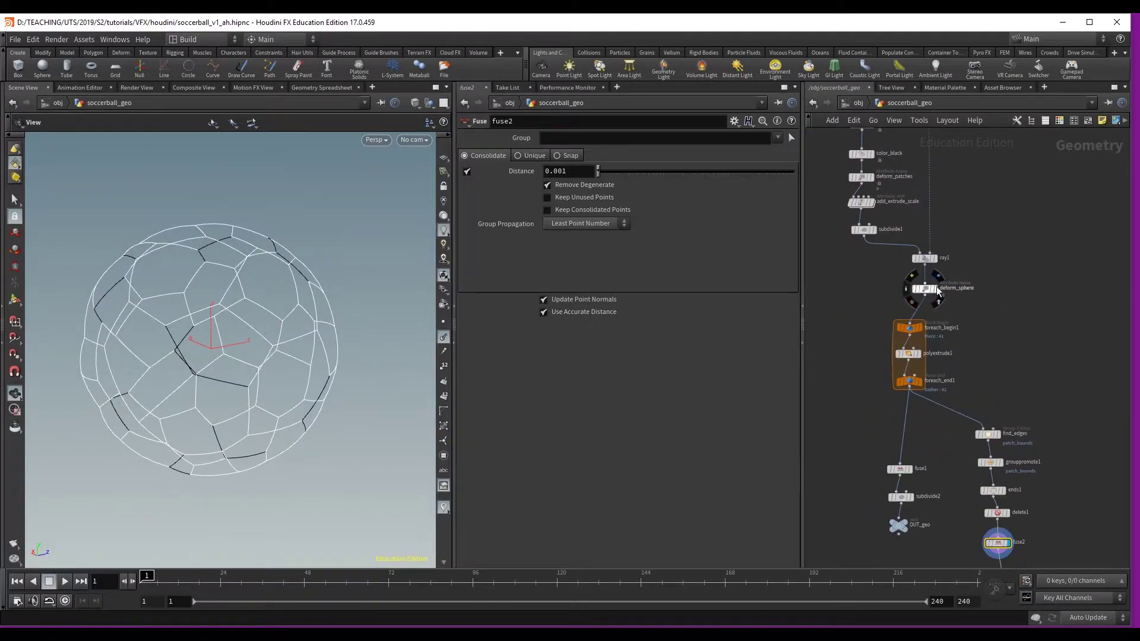
Insert an Attribute Transfer node between fuse2 and polyframe1
{"action": "key", "text": "f"}
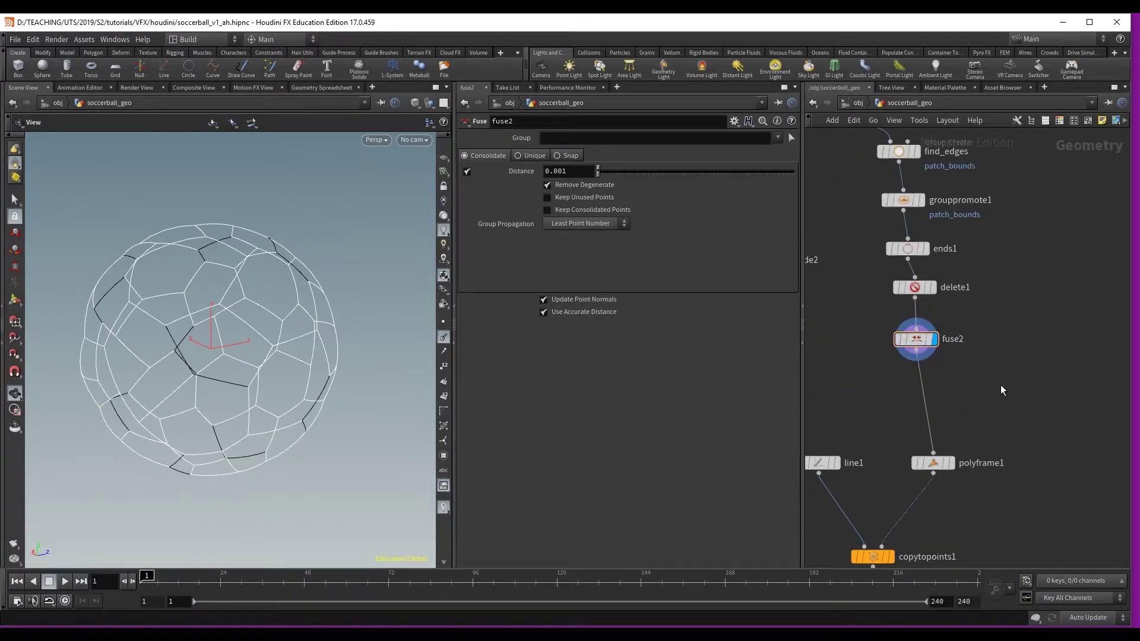
{"action": "key", "text": "Tab"}
{"action": "type", "text": "transform"}
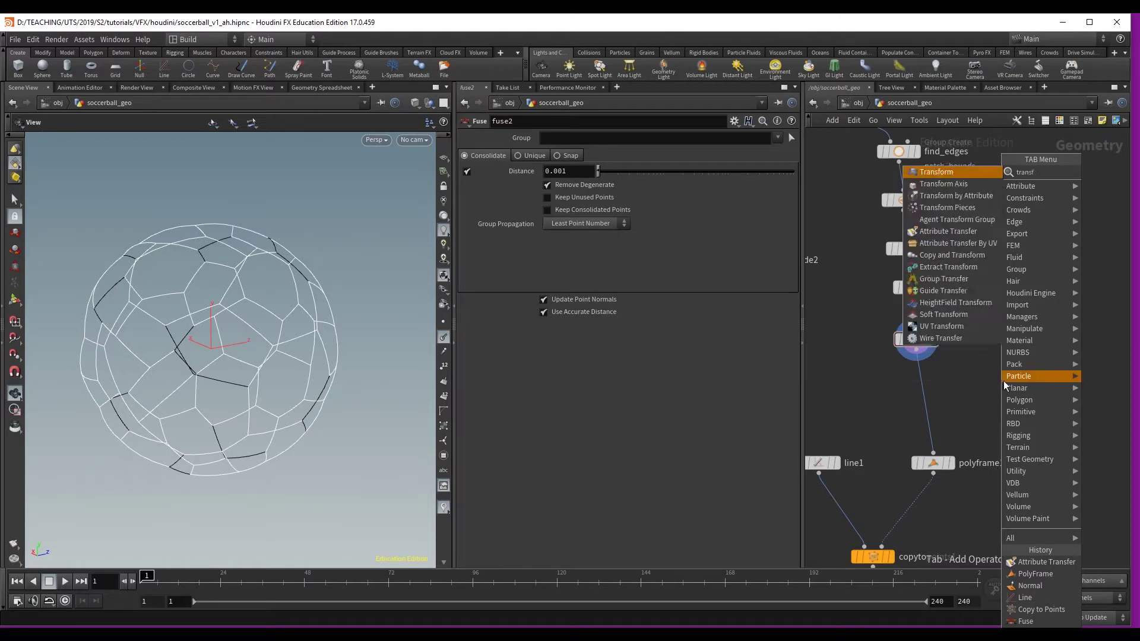
{"action": "key", "text": "Return"}
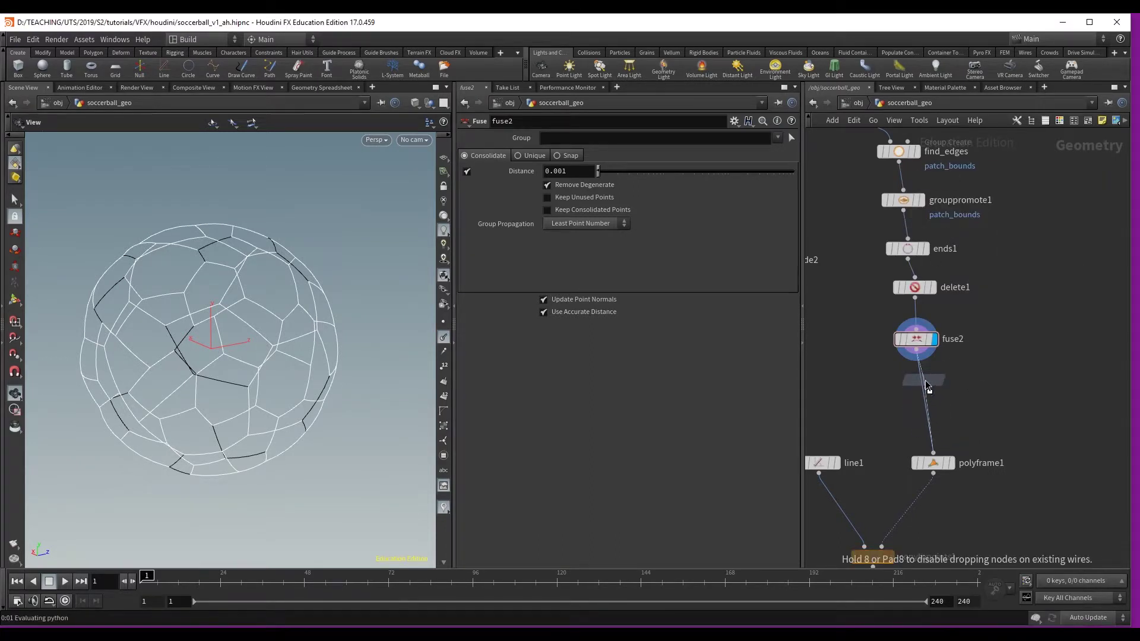
{"action": "left_click", "coordinate": [925, 380]}
{"action": "scroll", "coordinate": [999, 402], "scroll_direction": "down", "scroll_amount": 4}
{"action": "left_click", "coordinate": [855, 172]}
{"action": "left_click", "coordinate": [939, 440]}
{"action": "scroll", "coordinate": [950, 458], "scroll_direction": "up", "scroll_amount": 4}
{"action": "scroll", "coordinate": [951, 457], "scroll_direction": "up", "scroll_amount": 3}
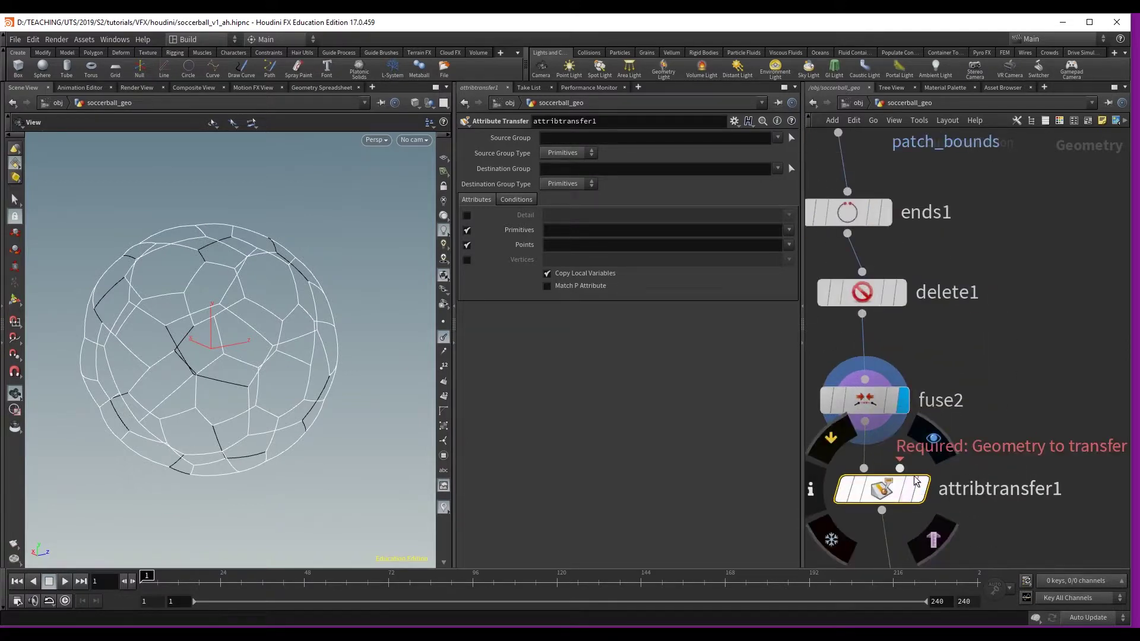
Place attribtransfer1 beside the seam chain and wire the output of deform_sphere into its second input
{"action": "left_click_drag", "start_coordinate": [914, 488], "coordinate": [1028, 492]}
{"action": "scroll", "coordinate": [878, 440], "scroll_direction": "down", "scroll_amount": 3}
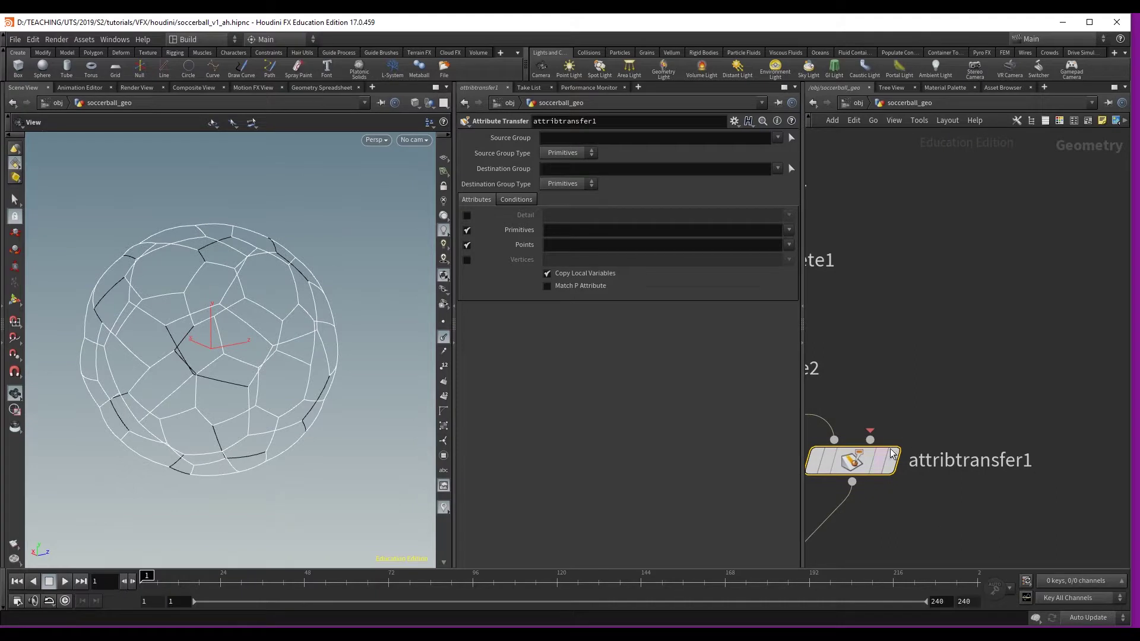
{"action": "mouse_move", "coordinate": [877, 430]}
{"action": "left_click", "coordinate": [877, 430]}
{"action": "scroll", "coordinate": [934, 374], "scroll_direction": "down", "scroll_amount": 4}
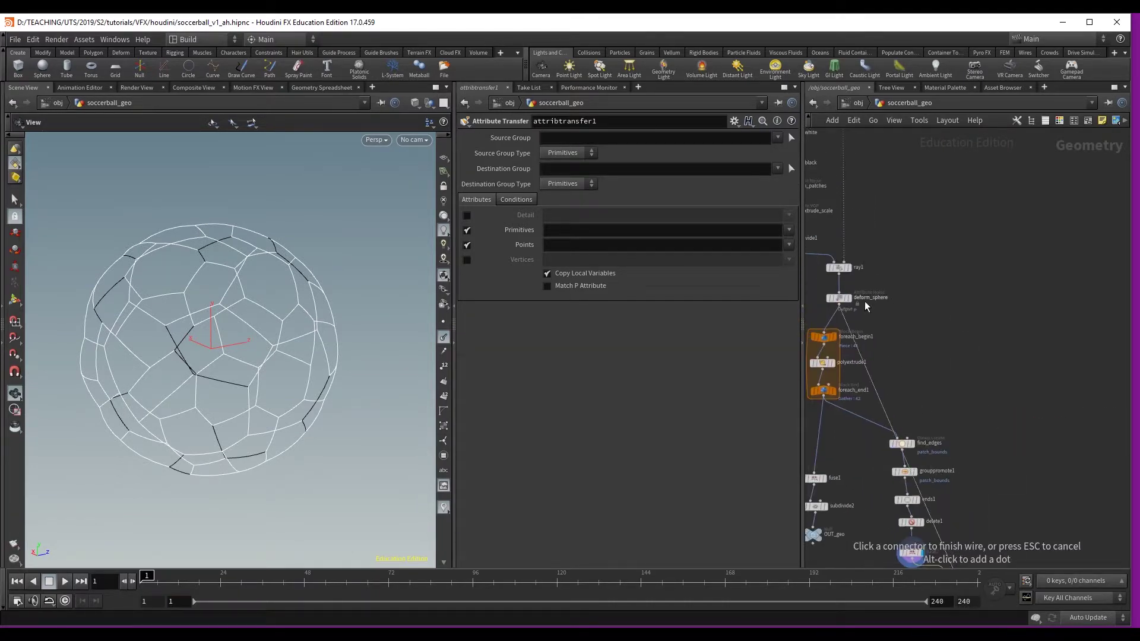
Tidy the network by spacing ray1 and deform_sphere apart from the nodes find_edges through fuse2, clearing the long wire to attribtransfer1
{"action": "left_click_drag", "start_coordinate": [839, 300], "coordinate": [954, 308]}
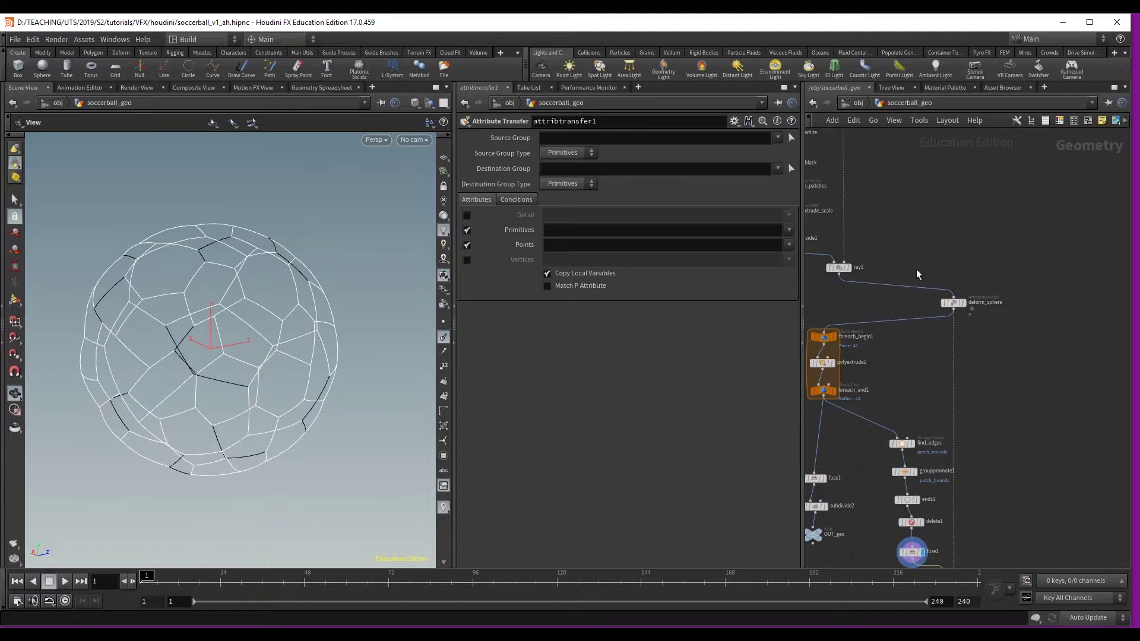
{"action": "middle_click_drag", "start_coordinate": [840, 270], "coordinate": [848, 313]}
{"action": "mouse_move", "coordinate": [848, 313]}
{"action": "left_click_drag", "start_coordinate": [847, 313], "coordinate": [962, 314]}
{"action": "scroll", "coordinate": [1021, 401], "scroll_direction": "down", "scroll_amount": 2}
{"action": "middle_click_drag", "start_coordinate": [1025, 392], "coordinate": [1017, 264]}
{"action": "scroll", "coordinate": [916, 354], "scroll_direction": "up", "scroll_amount": 3}
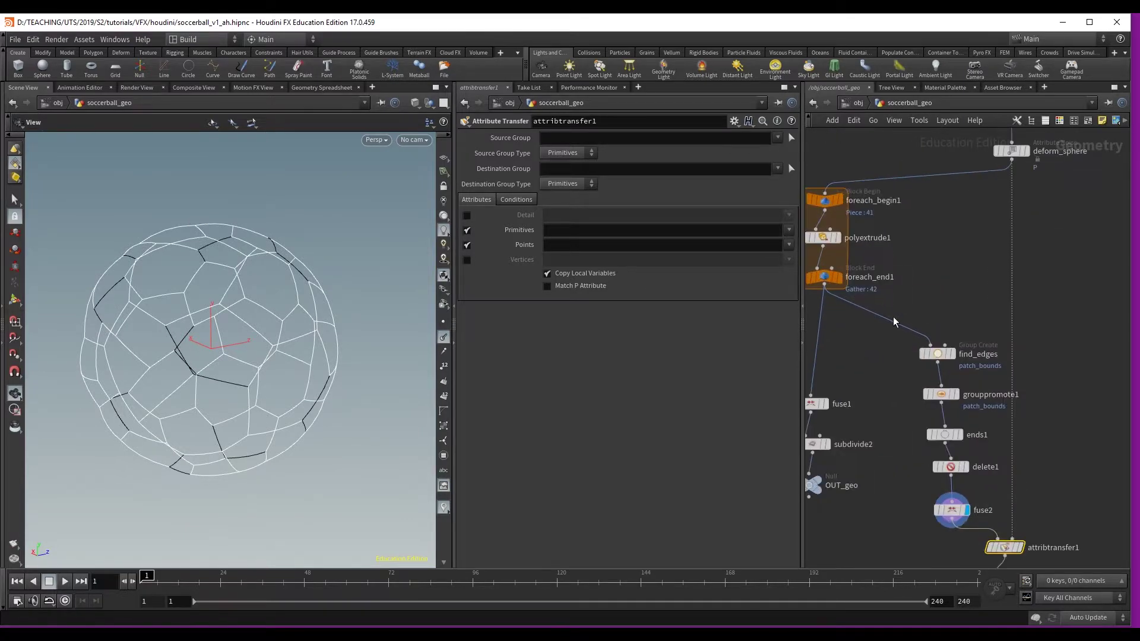
{"action": "left_click_drag", "start_coordinate": [903, 538], "coordinate": [999, 332]}
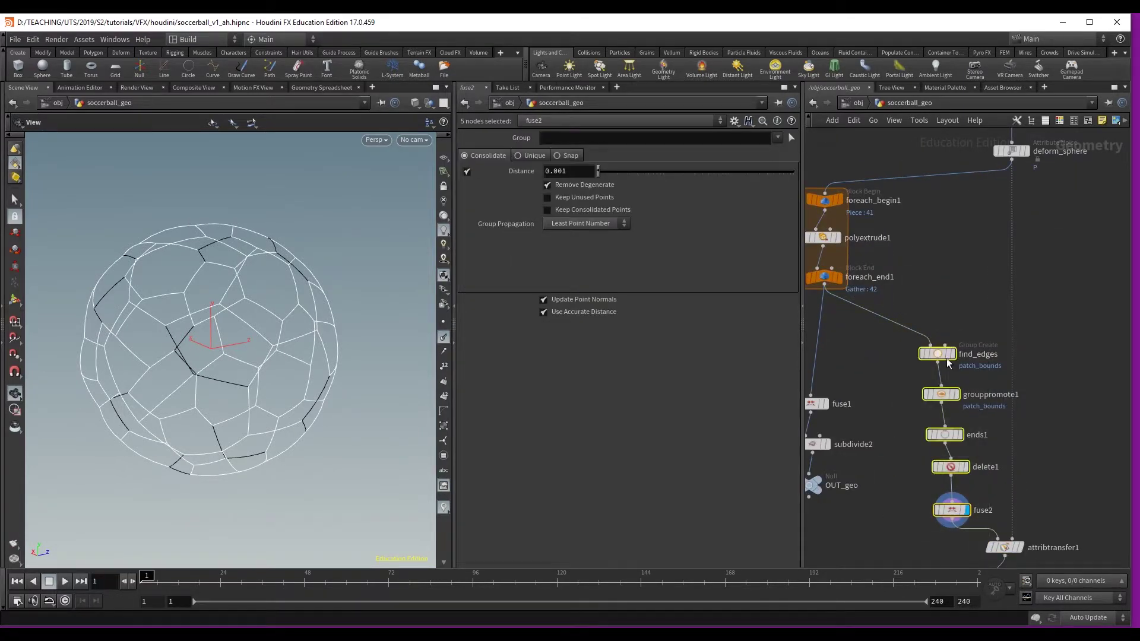
{"action": "left_click_drag", "start_coordinate": [937, 354], "coordinate": [907, 356]}
{"action": "scroll", "coordinate": [997, 338], "scroll_direction": "down", "scroll_amount": 2}
{"action": "scroll", "coordinate": [1028, 383], "scroll_direction": "up", "scroll_amount": 2}
{"action": "middle_click_drag", "start_coordinate": [958, 228], "coordinate": [967, 284]}
{"action": "middle_click_drag", "start_coordinate": [846, 348], "coordinate": [831, 236]}
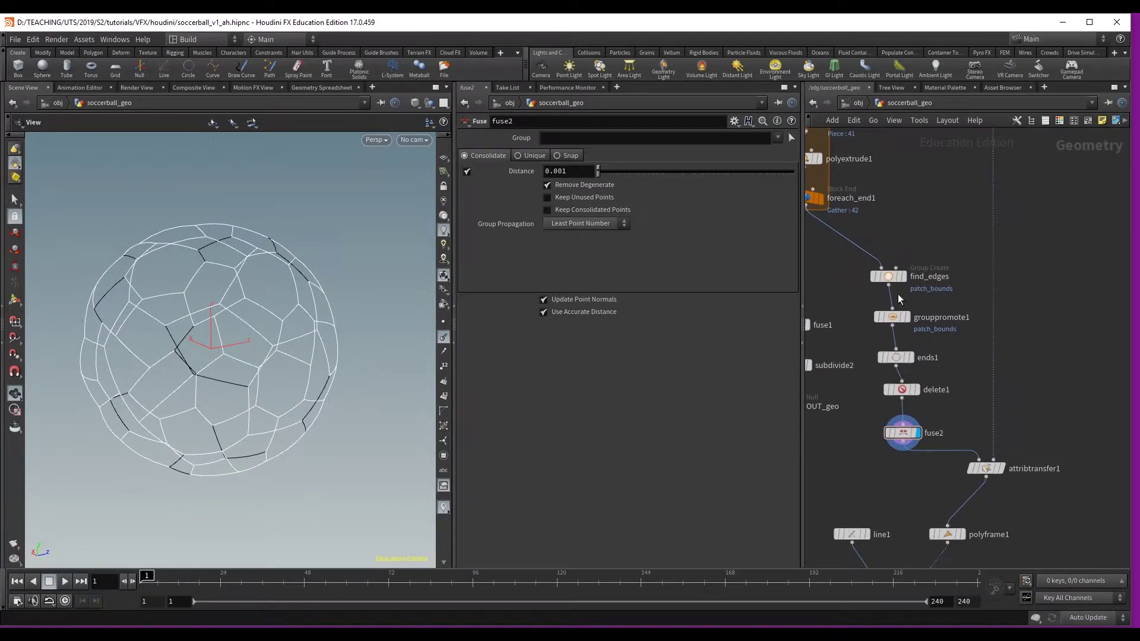
{"action": "middle_click_drag", "start_coordinate": [1069, 334], "coordinate": [1065, 490]}
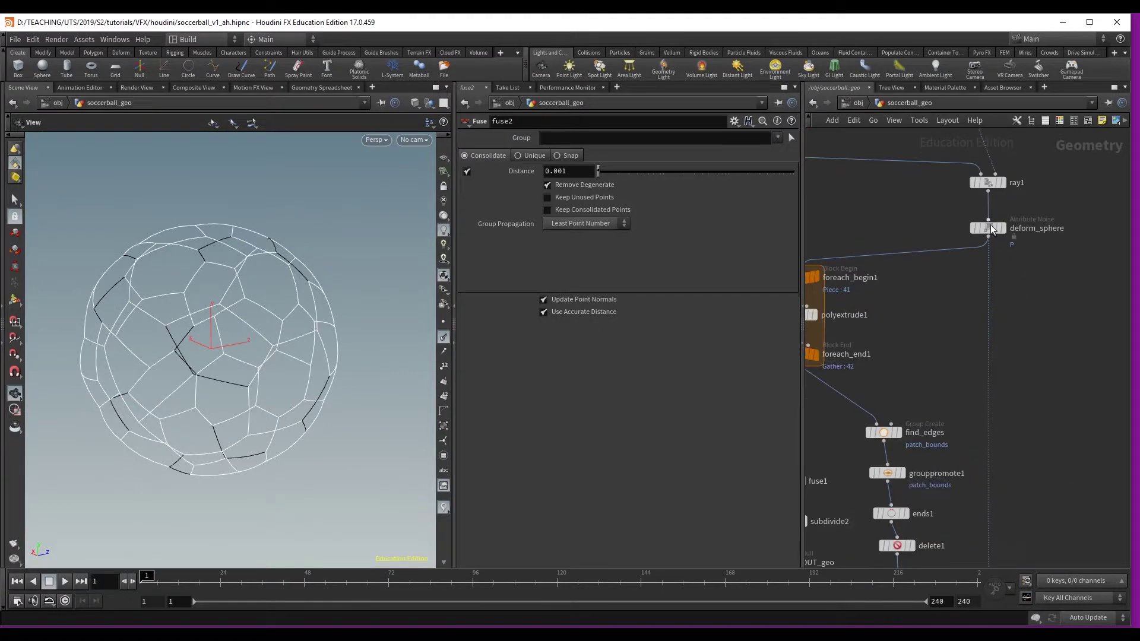
{"action": "middle_click_drag", "start_coordinate": [976, 284], "coordinate": [961, 140]}
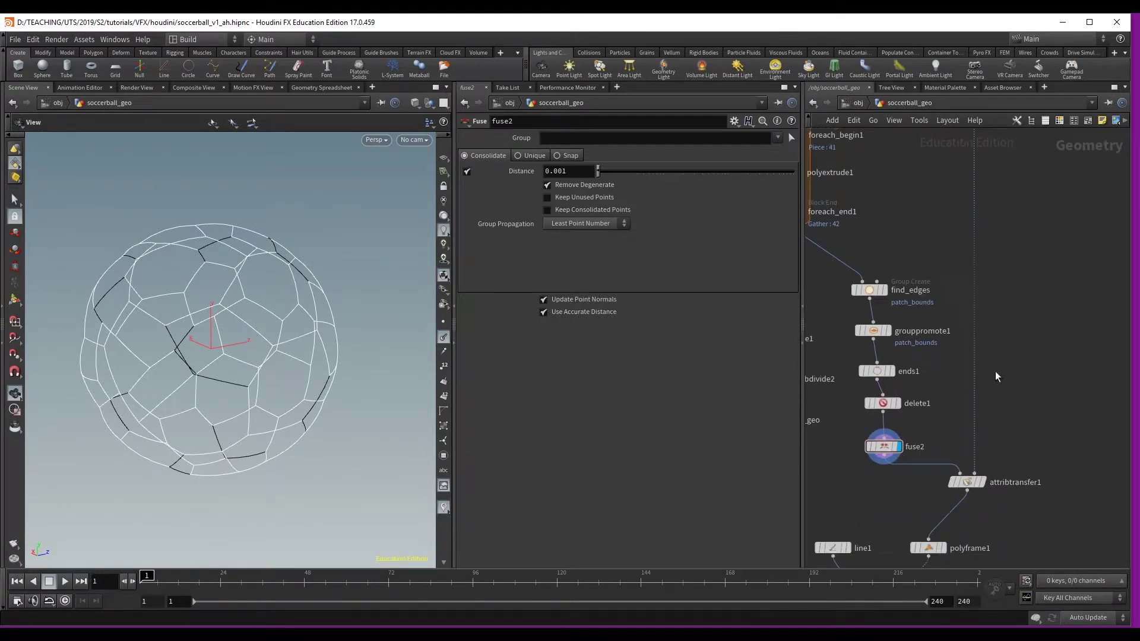
Display attribtransfer1 and limit its transferred point attributes to N
{"action": "left_click", "coordinate": [983, 483]}
{"action": "left_click", "coordinate": [968, 484]}
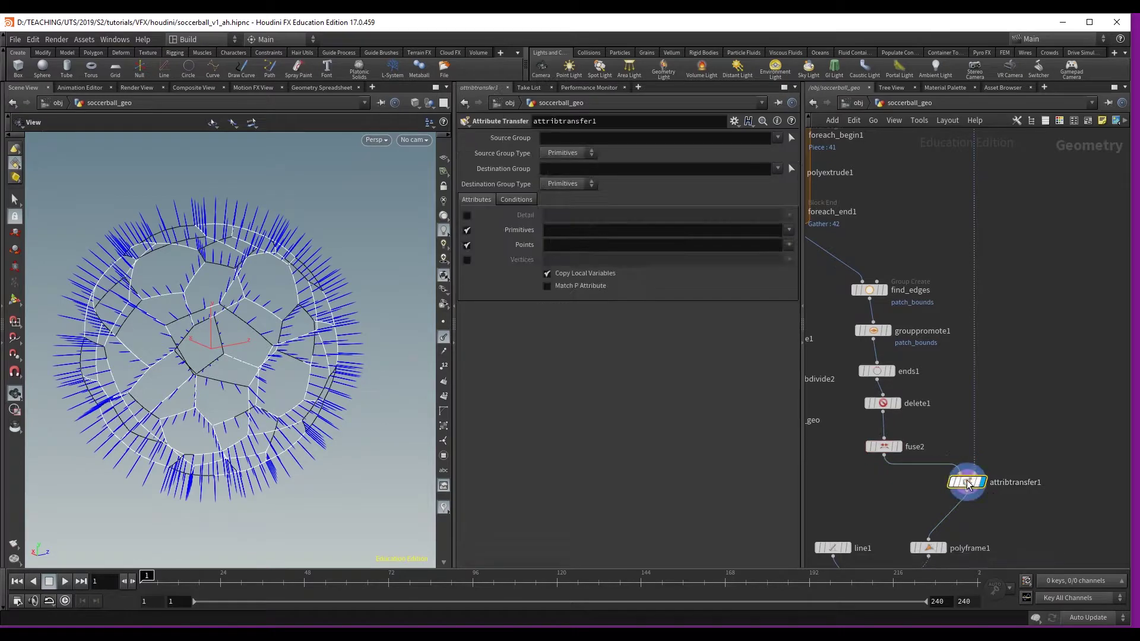
{"action": "left_click", "coordinate": [777, 243]}
{"action": "type", "text": "N"}
{"action": "left_click_drag", "start_coordinate": [410, 291], "coordinate": [298, 306]}
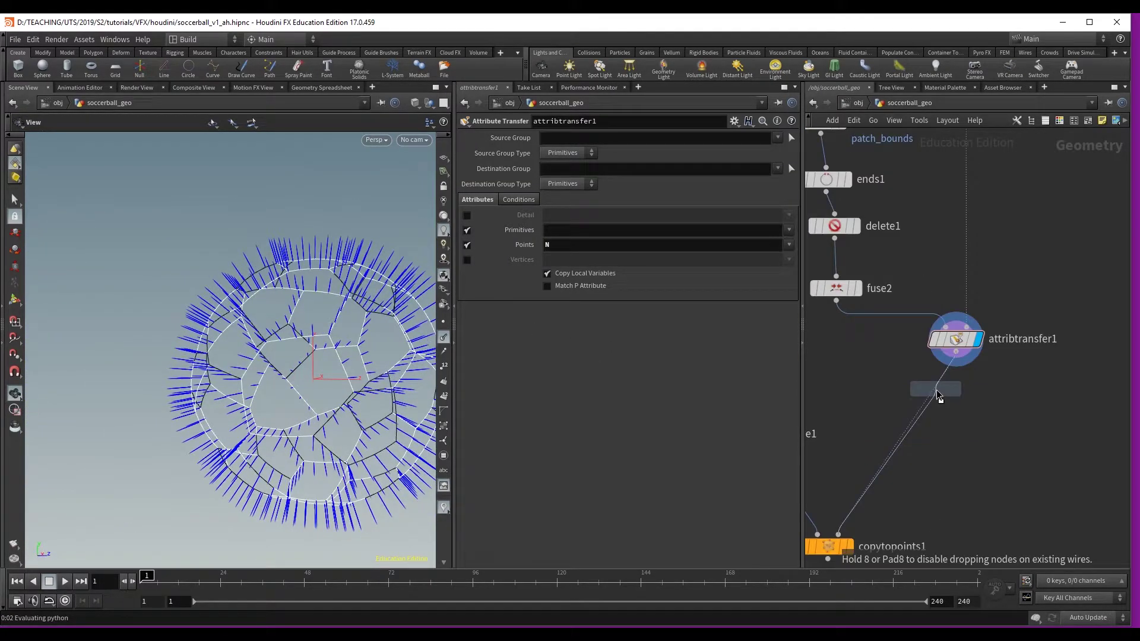
Place a fresh PolyFrame node between attribtransfer1 and copytopoints1 and display its result
{"action": "left_click", "coordinate": [936, 389]}
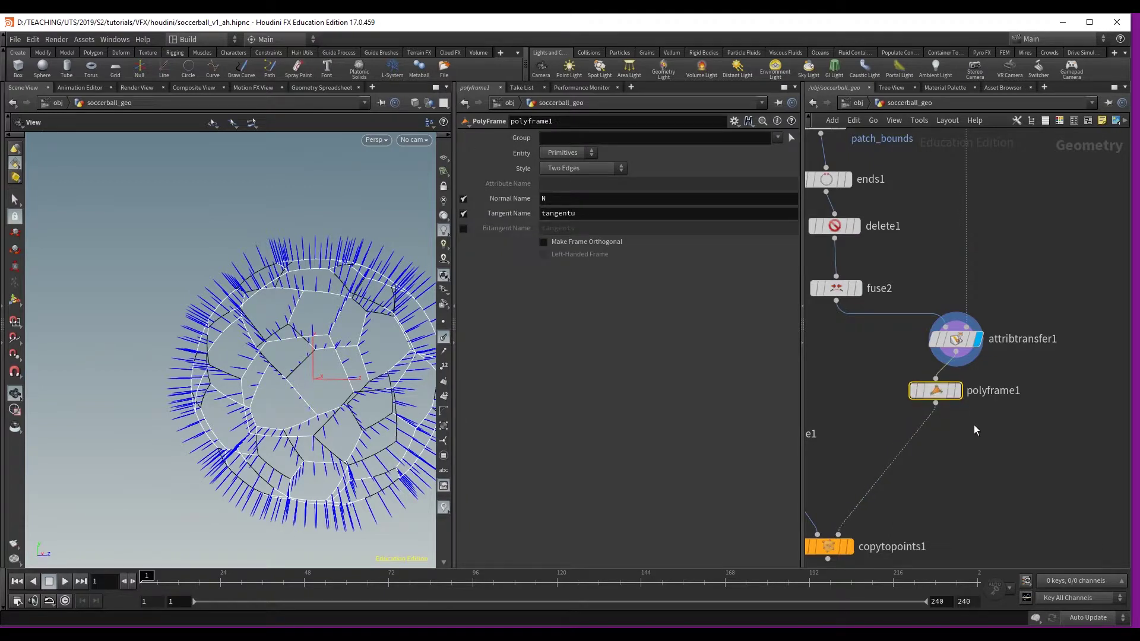
{"action": "mouse_move", "coordinate": [960, 399]}
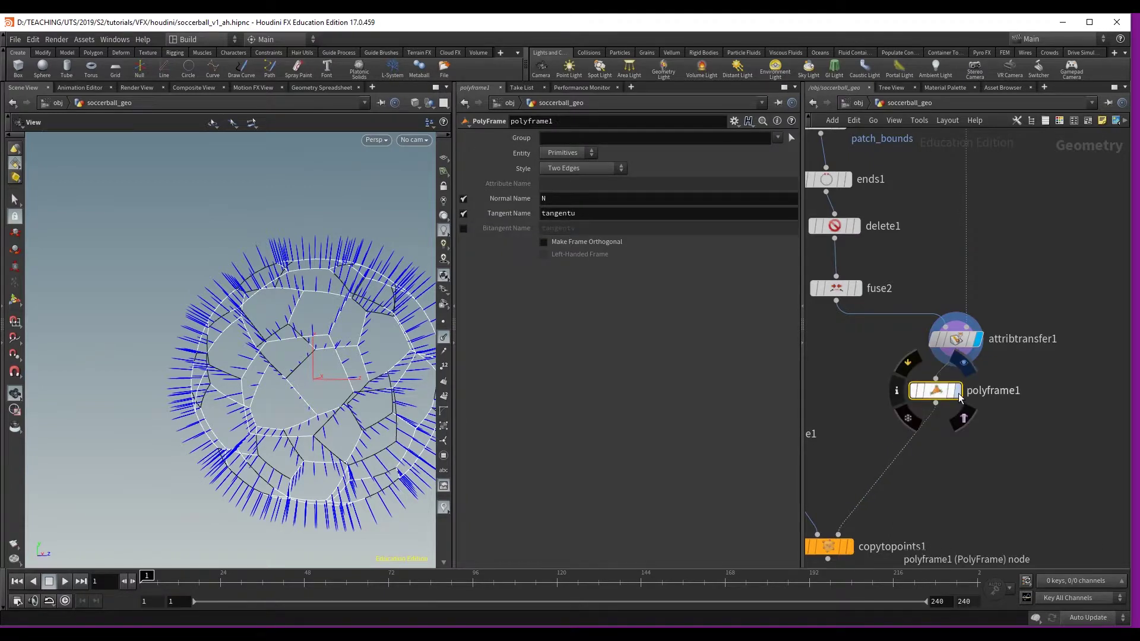
{"action": "left_click", "coordinate": [959, 394]}
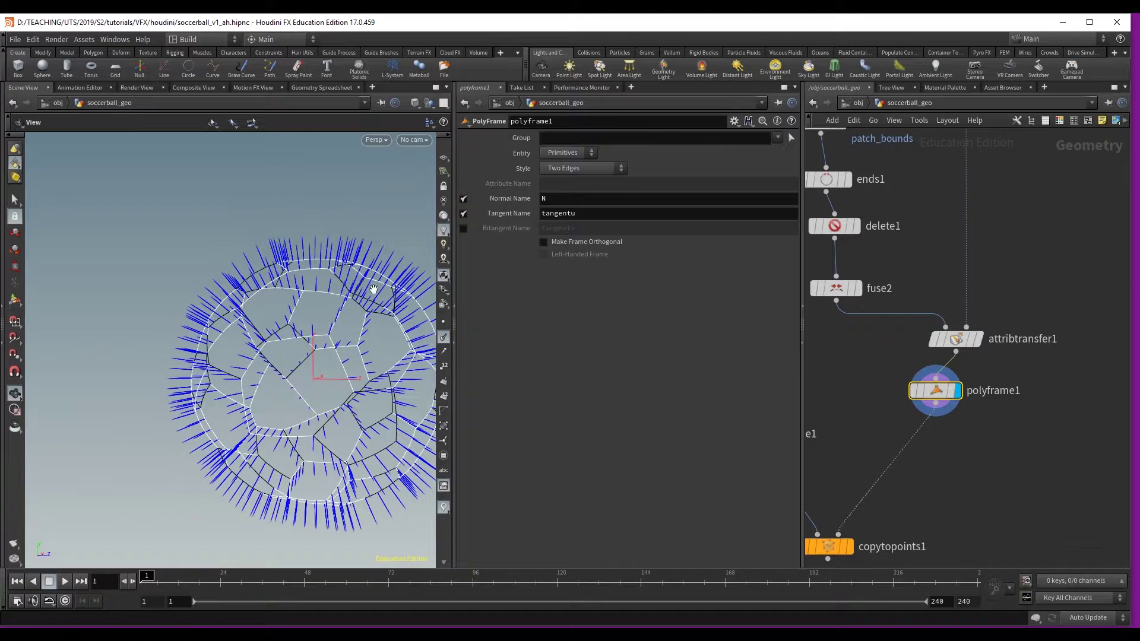
Disable Normal Name on polyframe1, set Tangent Name to N, and inspect the resulting directions around the ball
{"action": "left_click", "coordinate": [463, 199]}
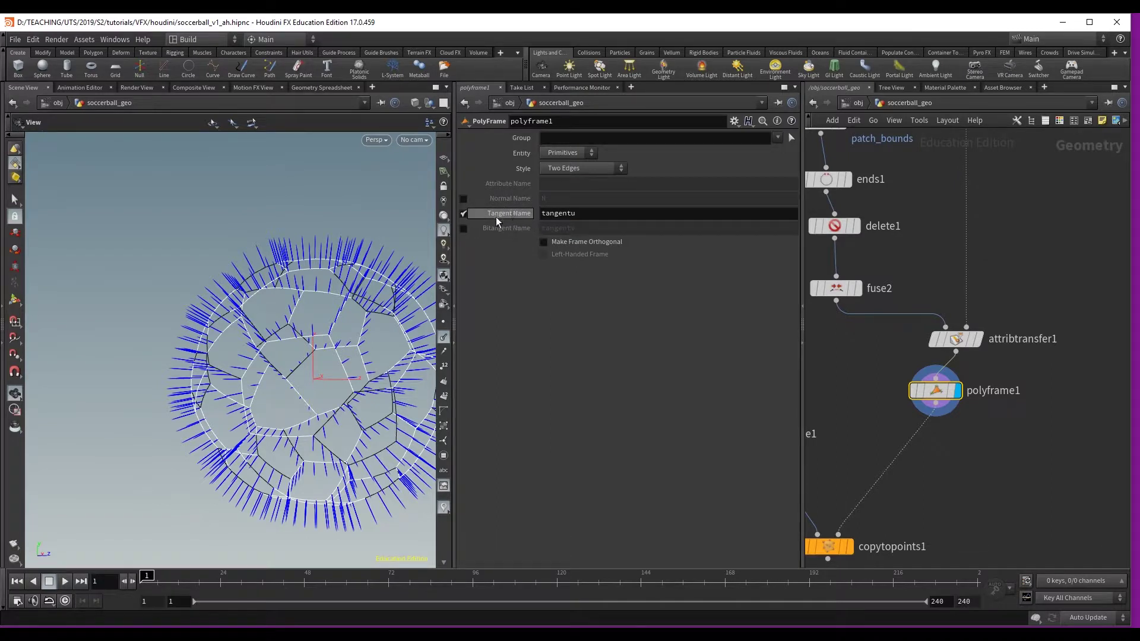
{"action": "left_click", "coordinate": [496, 217]}
{"action": "type", "text": "N"}
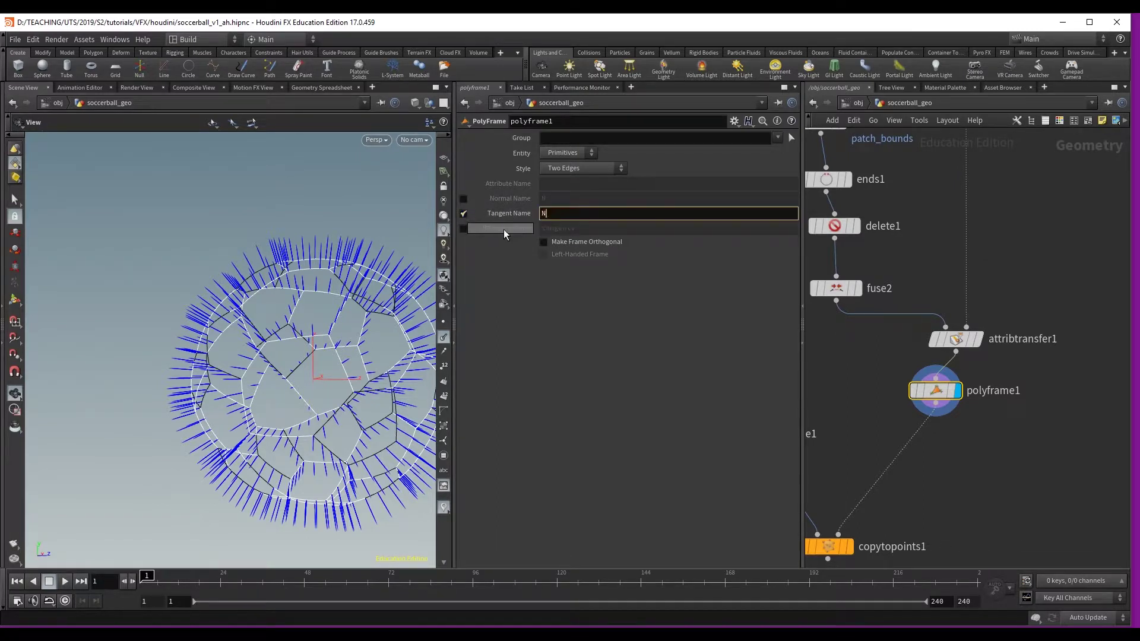
{"action": "key", "text": "Return"}
{"action": "left_click_drag", "start_coordinate": [283, 332], "coordinate": [227, 301]}
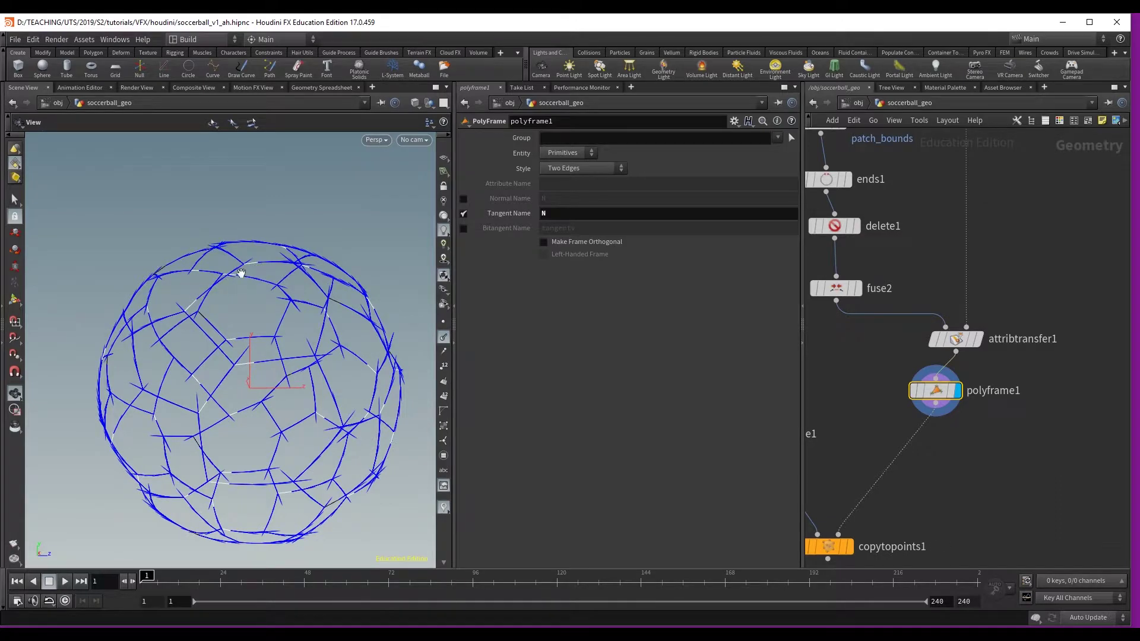
Disable Tangent Name on polyframe1, enable Bitangent Name as N, and inspect the vectors across the seams up close
{"action": "left_click", "coordinate": [463, 213]}
{"action": "left_click", "coordinate": [463, 228]}
{"action": "type", "text": "N"}
{"action": "key", "text": "Return"}
{"action": "left_click_drag", "start_coordinate": [328, 342], "coordinate": [265, 347]}
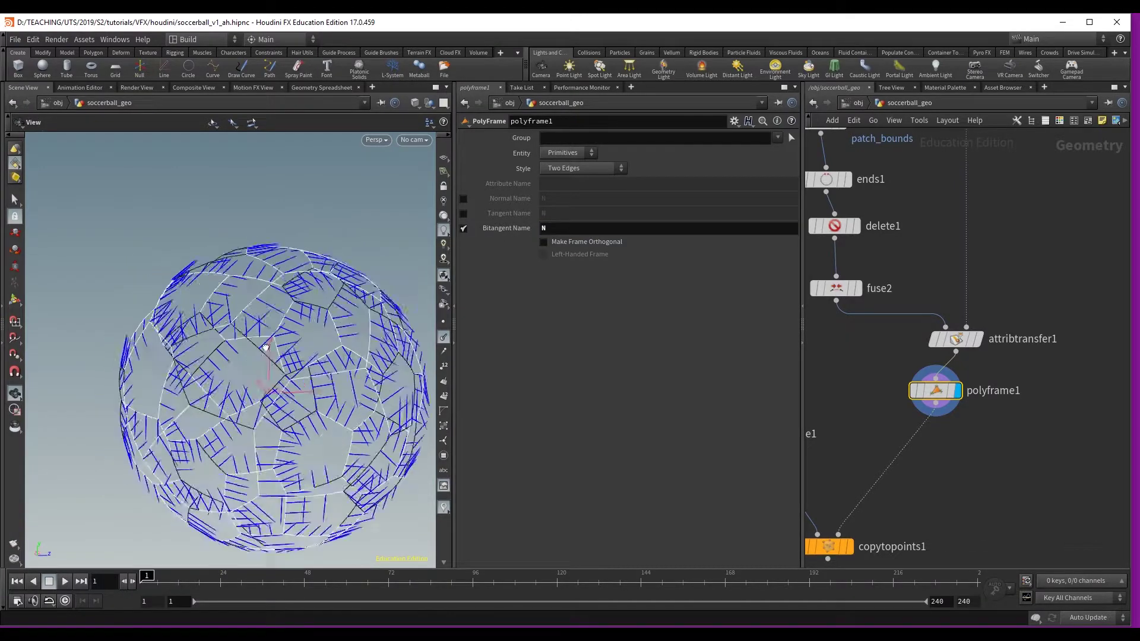
{"action": "scroll", "coordinate": [265, 346], "scroll_direction": "up", "scroll_amount": 3}
{"action": "scroll", "coordinate": [353, 337], "scroll_direction": "up", "scroll_amount": 3}
{"action": "mouse_move", "coordinate": [367, 329]}
{"action": "left_mouse_down"}
{"action": "mouse_move", "coordinate": [377, 310]}
{"action": "mouse_move", "coordinate": [374, 321]}
{"action": "left_mouse_up"}
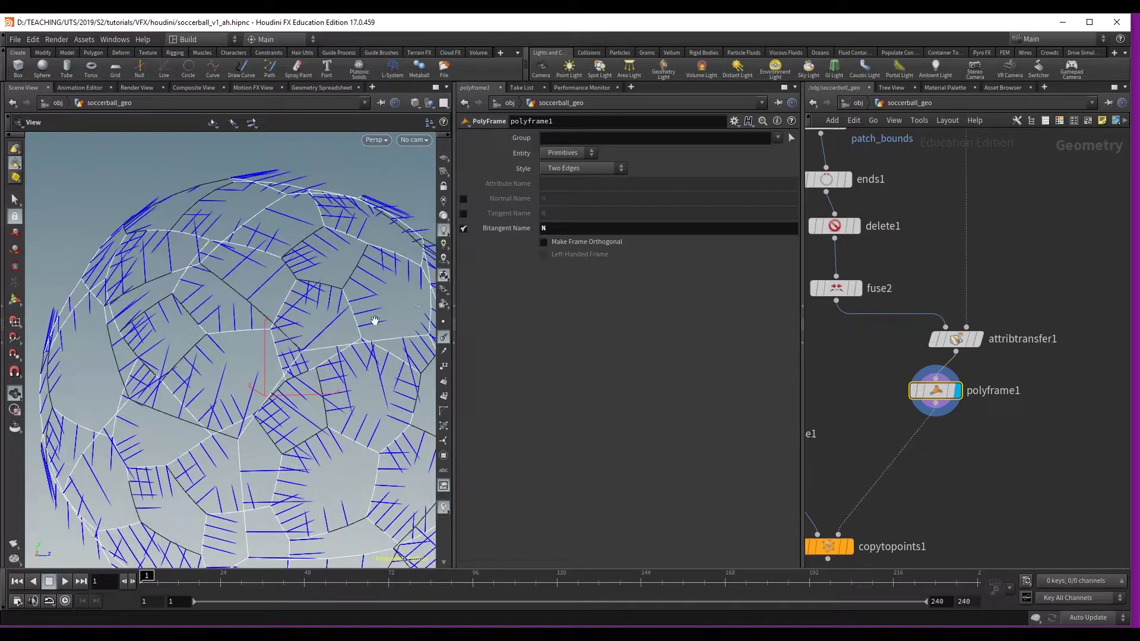
Disable Bitangent Name, enable Normal Name as N on polyframe1, and view the whole ball's normals
{"action": "left_click", "coordinate": [463, 228]}
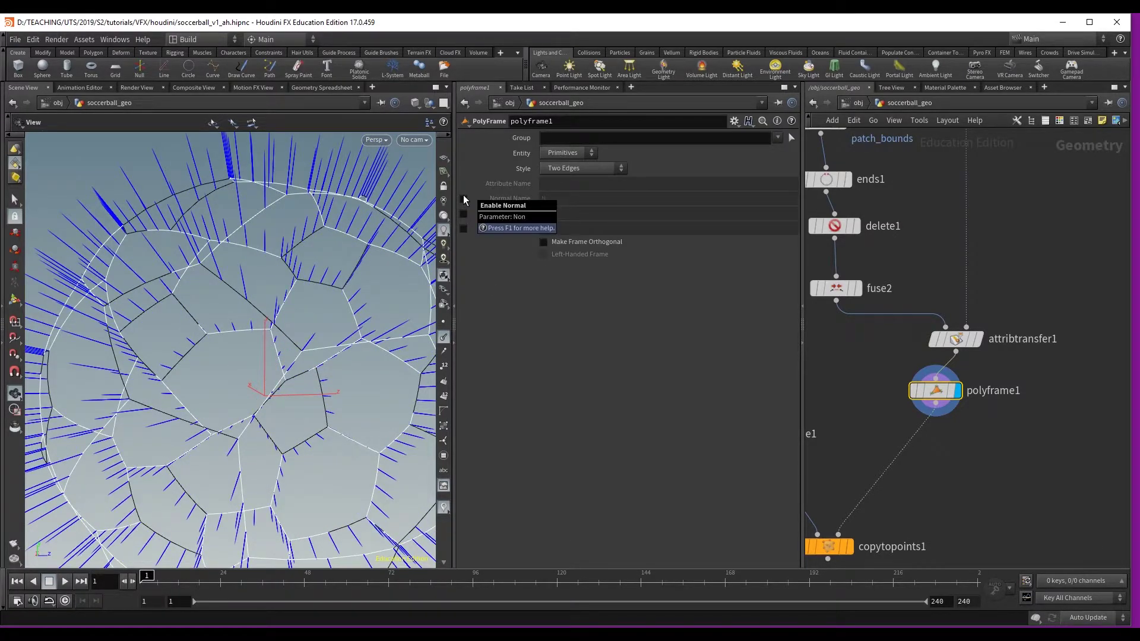
{"action": "left_click", "coordinate": [463, 198]}
{"action": "left_click_drag", "start_coordinate": [325, 265], "coordinate": [182, 286]}
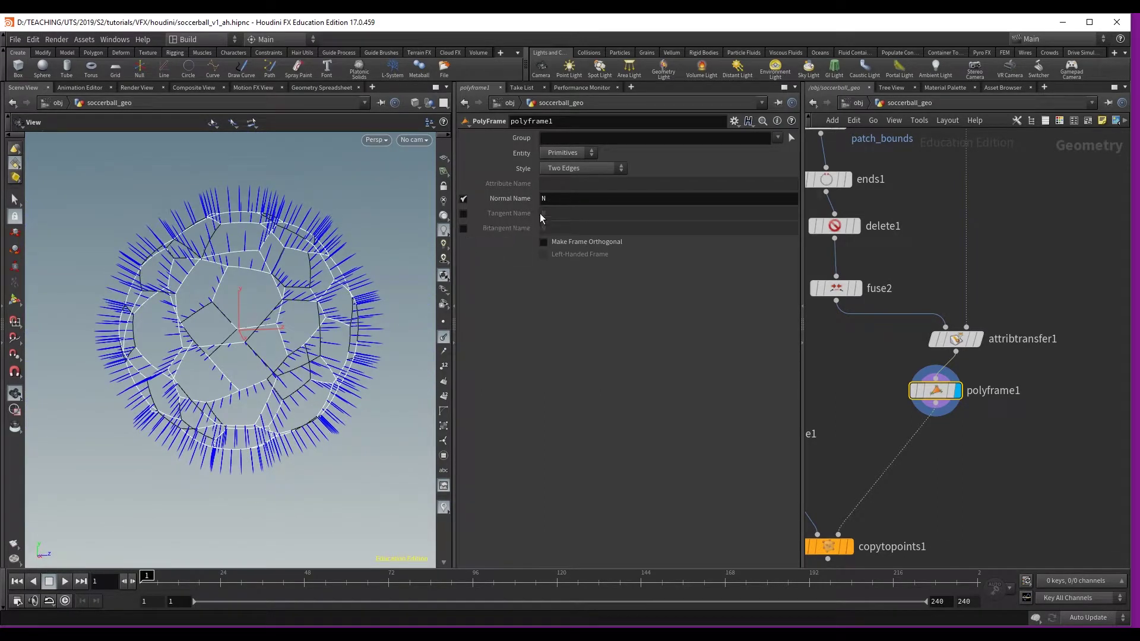
Disable Normal Name on polyframe1, and enable Tangent Name as tan and Bitangent Name as bitan
{"action": "left_click", "coordinate": [463, 198]}
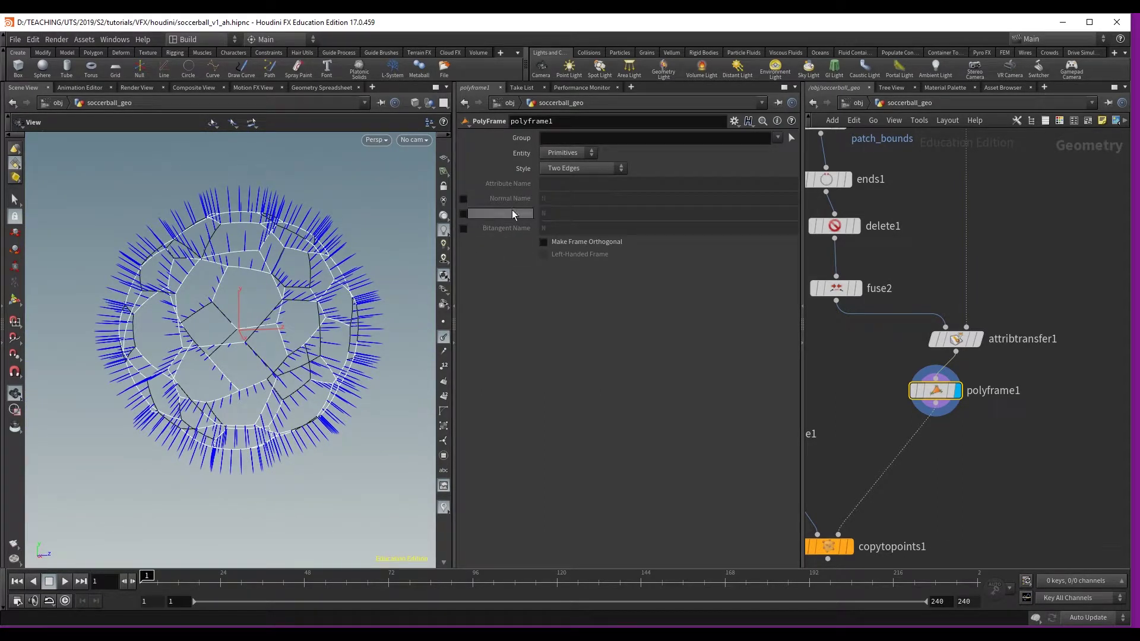
{"action": "left_click", "coordinate": [463, 214]}
{"action": "type", "text": "tan"}
{"action": "key", "text": "Return"}
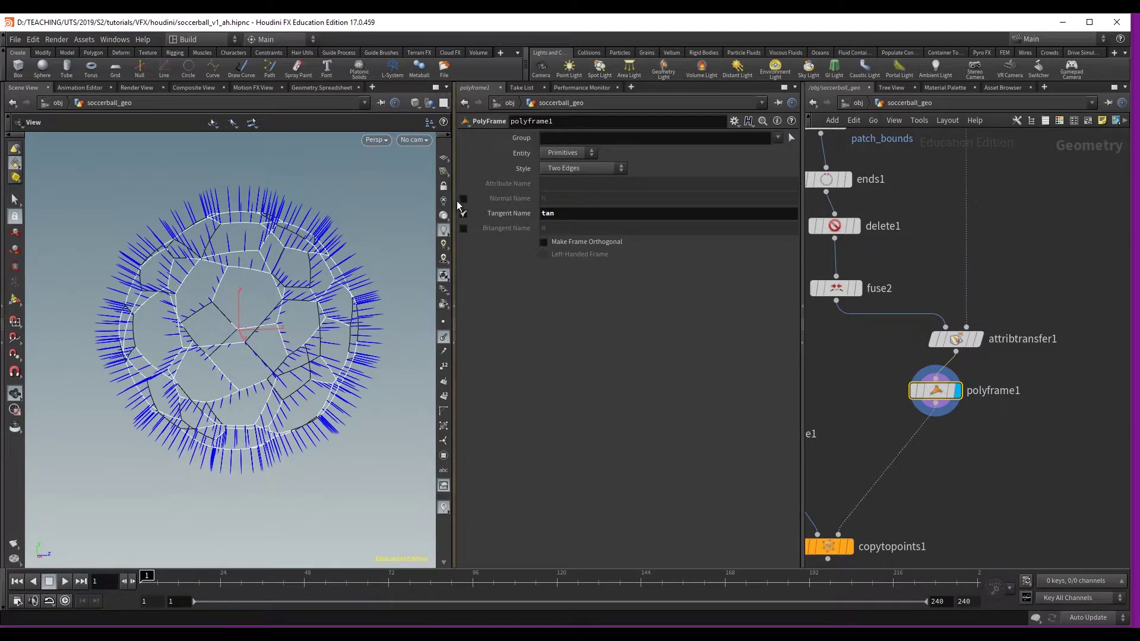
{"action": "left_click", "coordinate": [463, 228]}
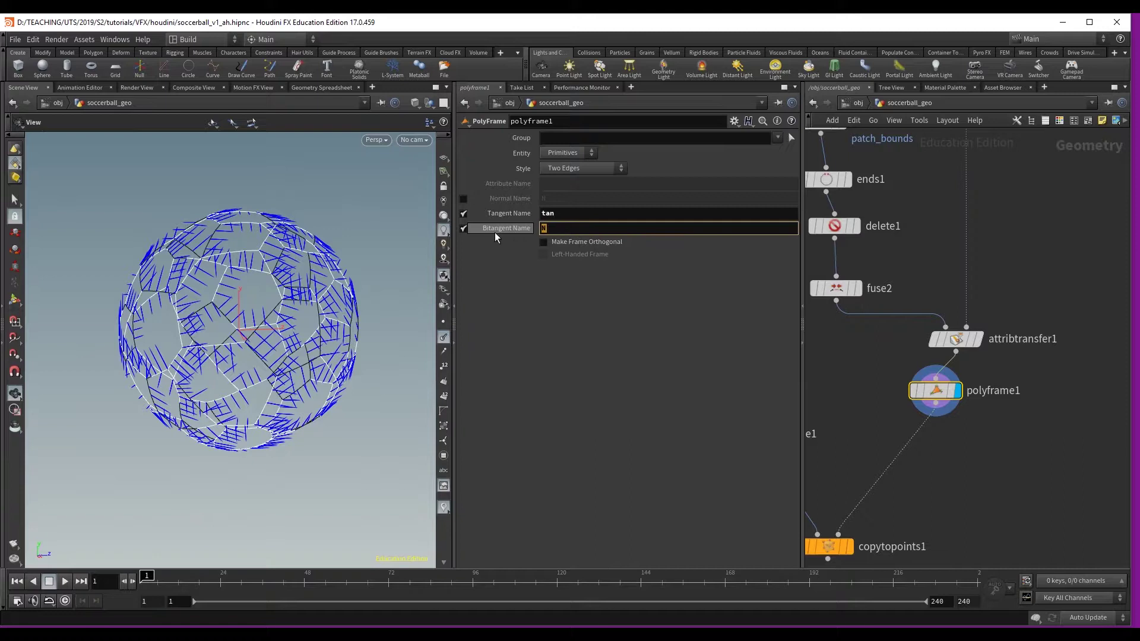
{"action": "type", "text": "bita"}
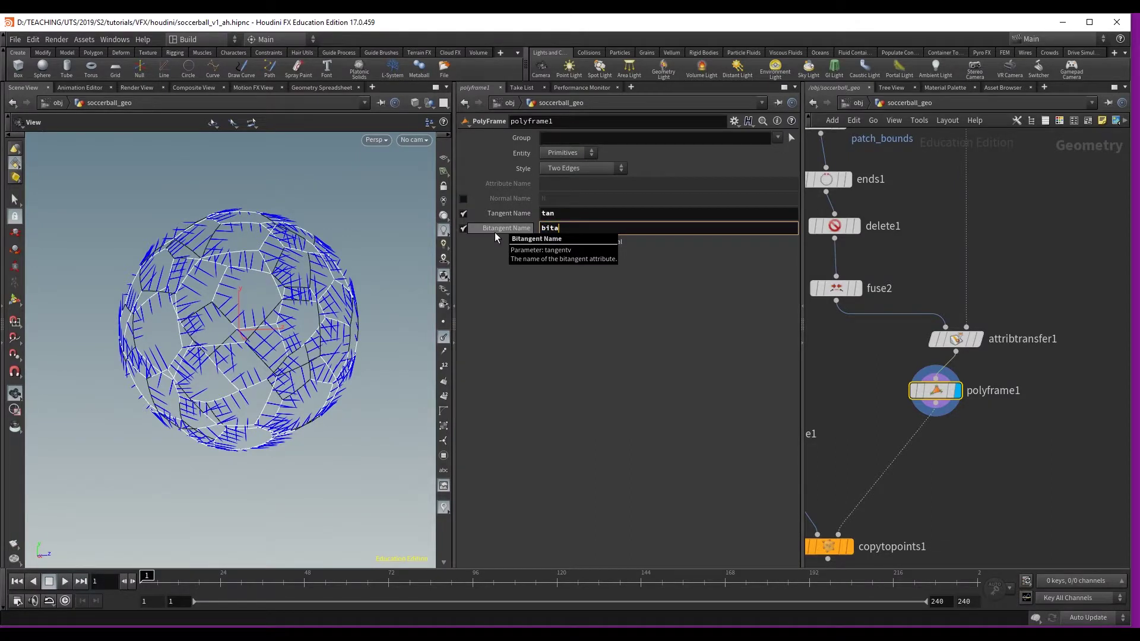
{"action": "type", "text": "n"}
{"action": "key", "text": "Return"}
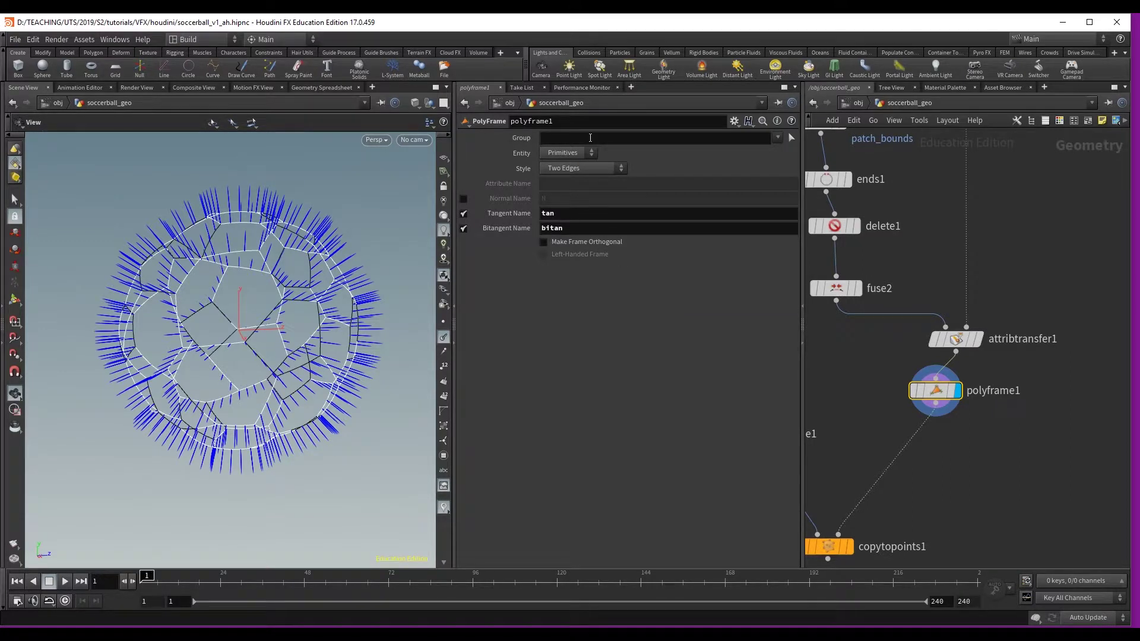
Display the copytopoints1 result, hide the point normals, and inspect the lines copied along the seams
{"action": "scroll", "coordinate": [281, 365], "scroll_direction": "up", "scroll_amount": 2}
{"action": "mouse_move", "coordinate": [284, 356]}
{"action": "left_mouse_down"}
{"action": "mouse_move", "coordinate": [299, 328]}
{"action": "mouse_move", "coordinate": [311, 371]}
{"action": "mouse_move", "coordinate": [297, 356]}
{"action": "left_mouse_up"}
{"action": "middle_click_drag", "start_coordinate": [869, 447], "coordinate": [939, 401]}
{"action": "left_click", "coordinate": [918, 500]}
{"action": "left_click", "coordinate": [899, 503]}
{"action": "left_click", "coordinate": [443, 336]}
{"action": "left_click_drag", "start_coordinate": [356, 332], "coordinate": [316, 344]}
Set line1's Y origin to -0.05 with the line displayed, and return the display to copytopoints1
{"action": "left_click", "coordinate": [855, 387]}
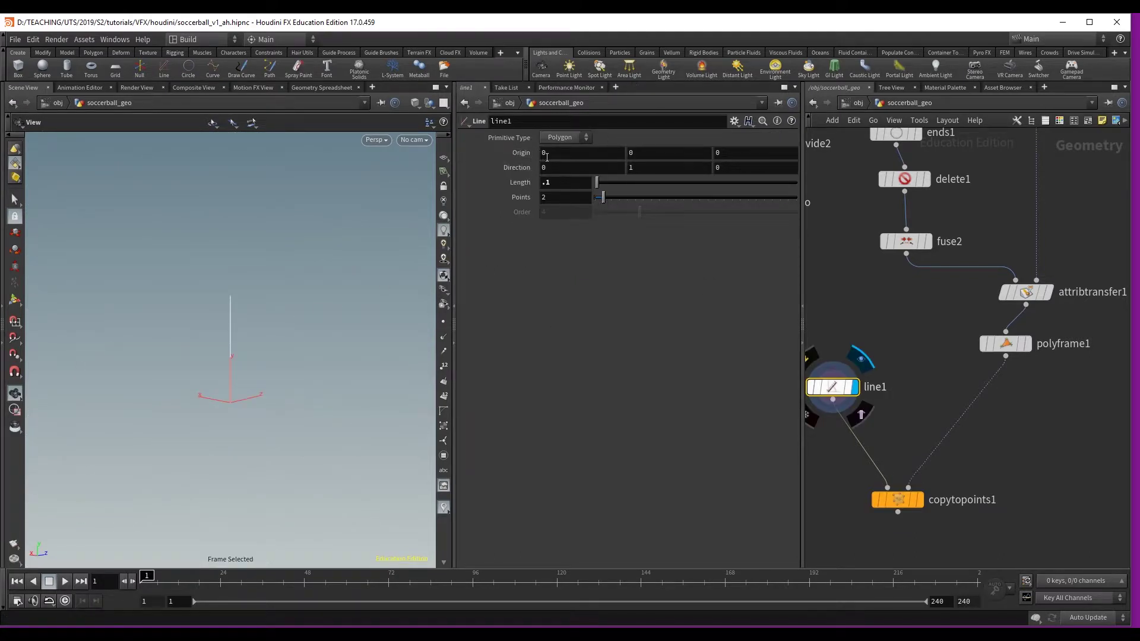
{"action": "left_click", "coordinate": [665, 154]}
{"action": "type", "text": "-0.5"}
{"action": "key", "text": "Return"}
{"action": "type", "text": "0.05"}
{"action": "key", "text": "Return"}
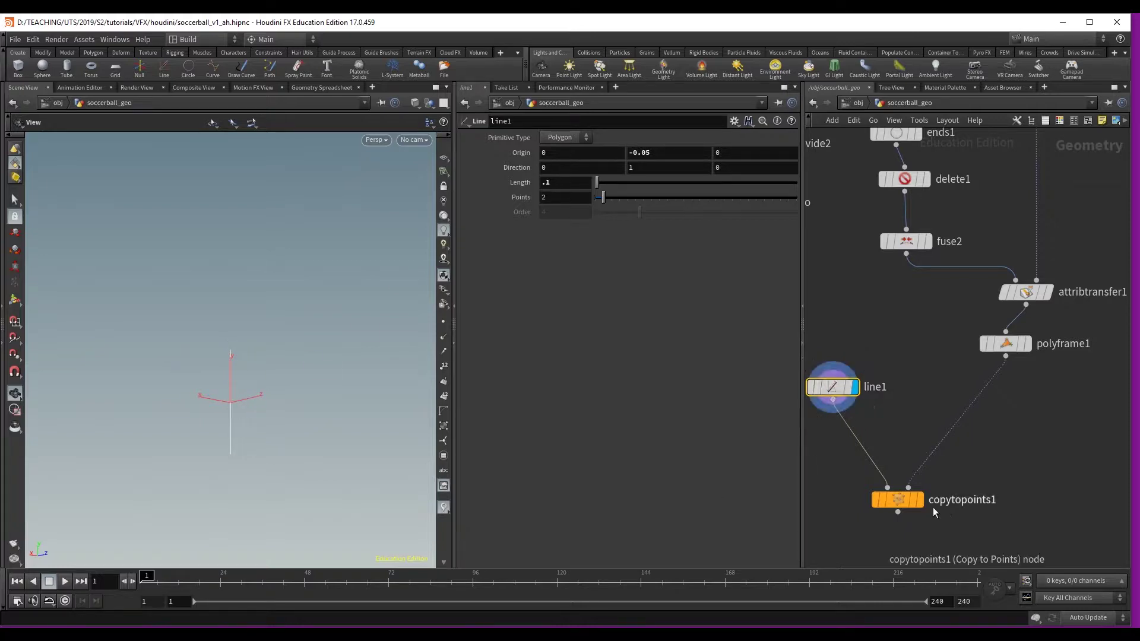
{"action": "left_click", "coordinate": [920, 499]}
{"action": "left_click", "coordinate": [899, 506]}
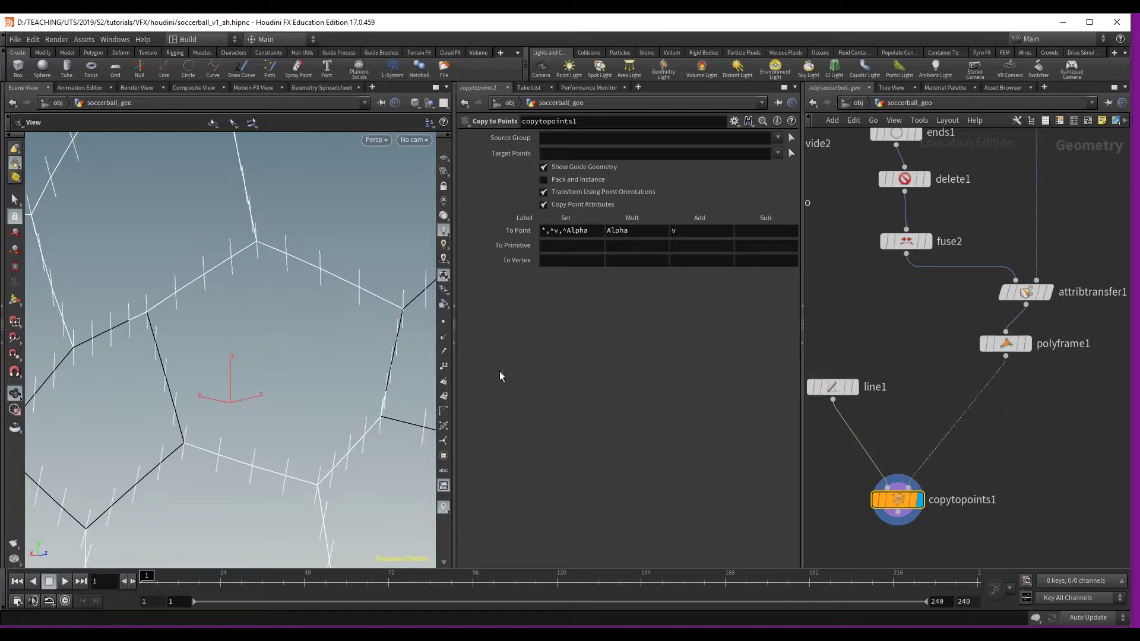
Copy line1's Length parameter and paste it as a relative reference into the line's Y origin
{"action": "left_click", "coordinate": [832, 387]}
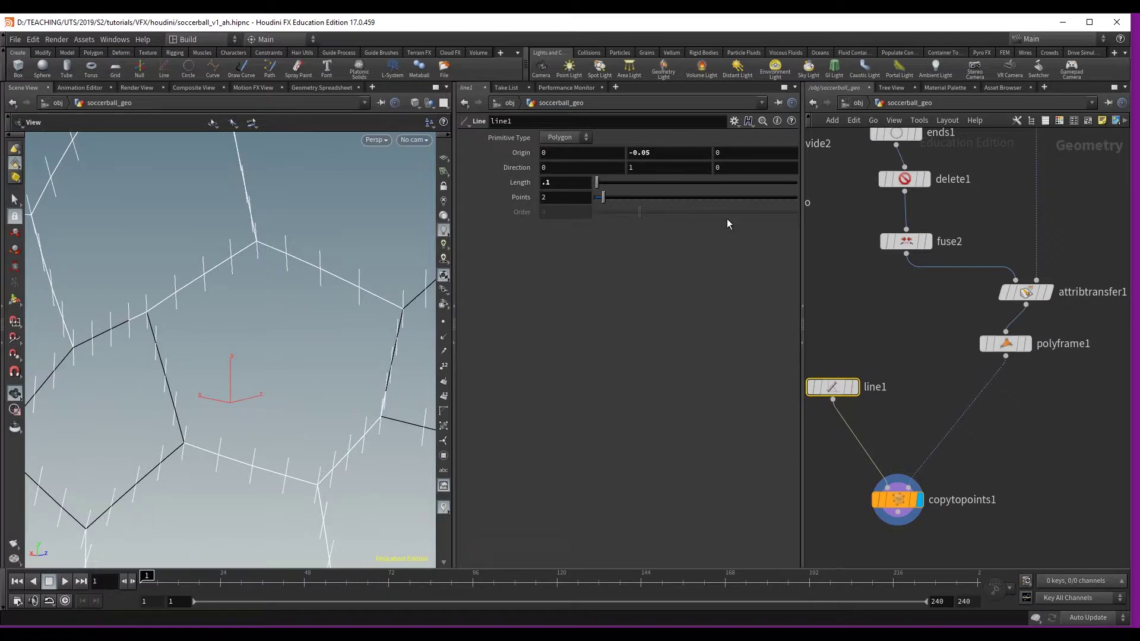
{"action": "right_click", "coordinate": [555, 183]}
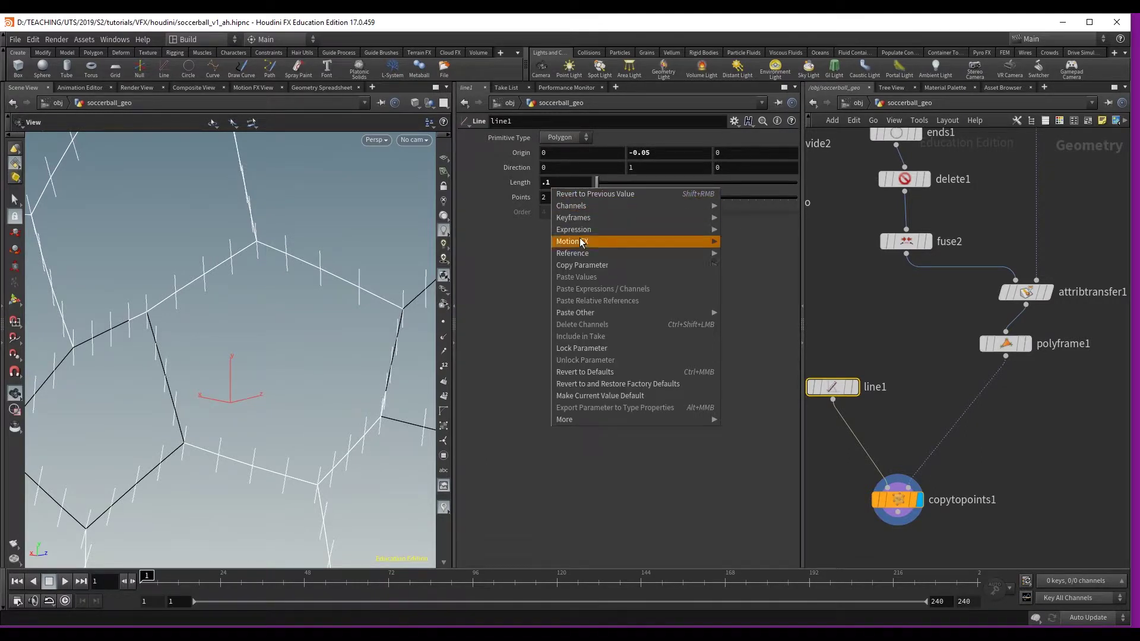
{"action": "left_click", "coordinate": [580, 265]}
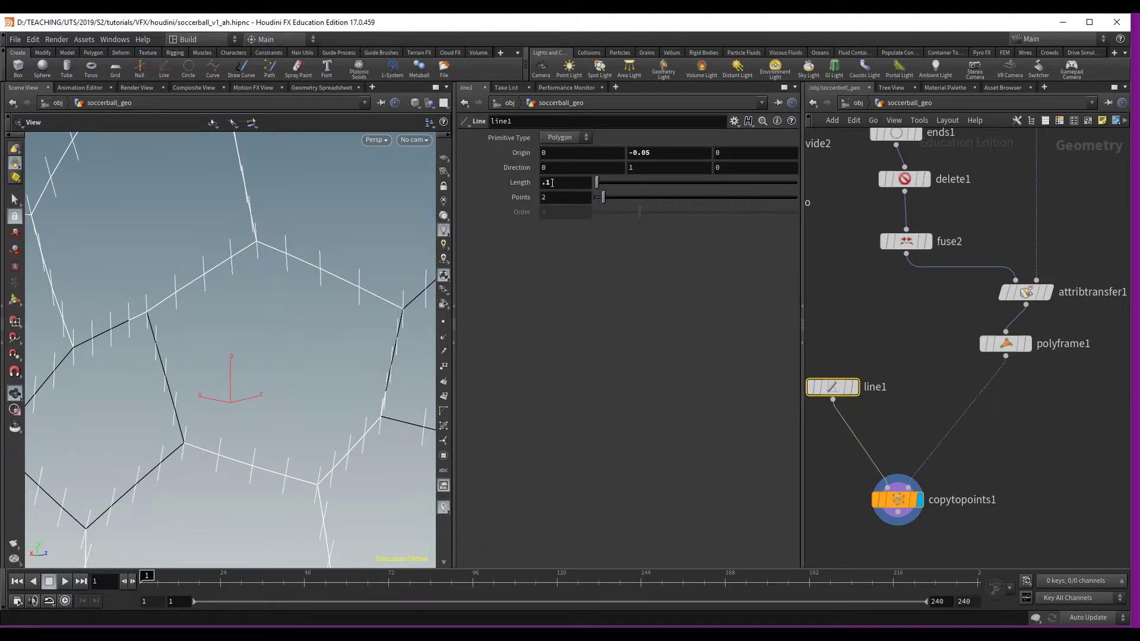
{"action": "right_click", "coordinate": [660, 153]}
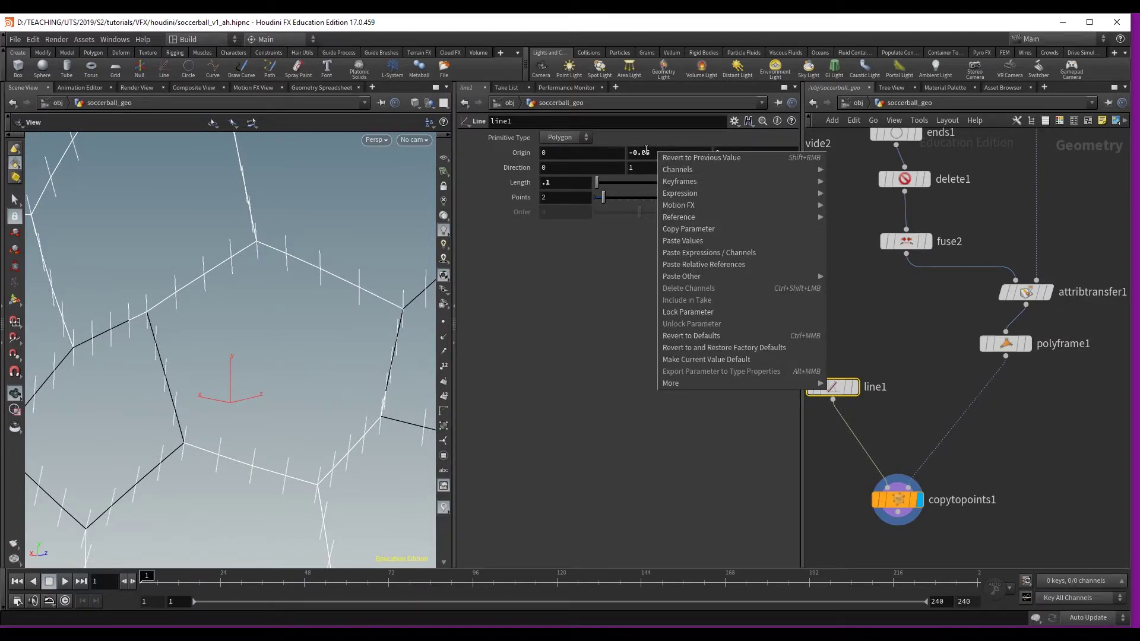
{"action": "left_click", "coordinate": [634, 152]}
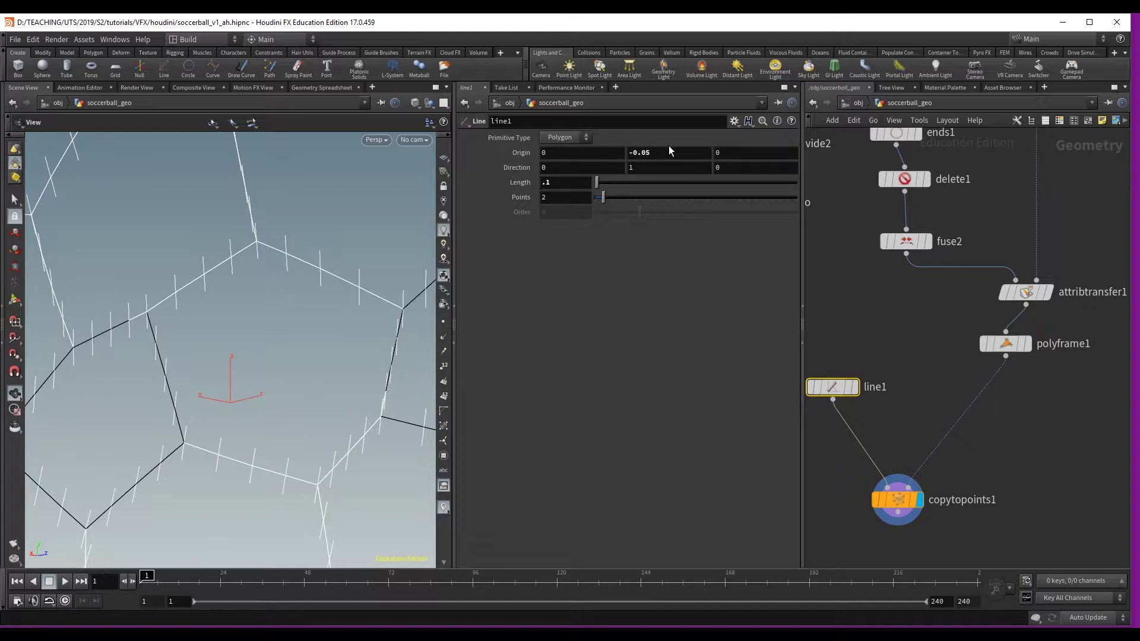
{"action": "right_click", "coordinate": [559, 181]}
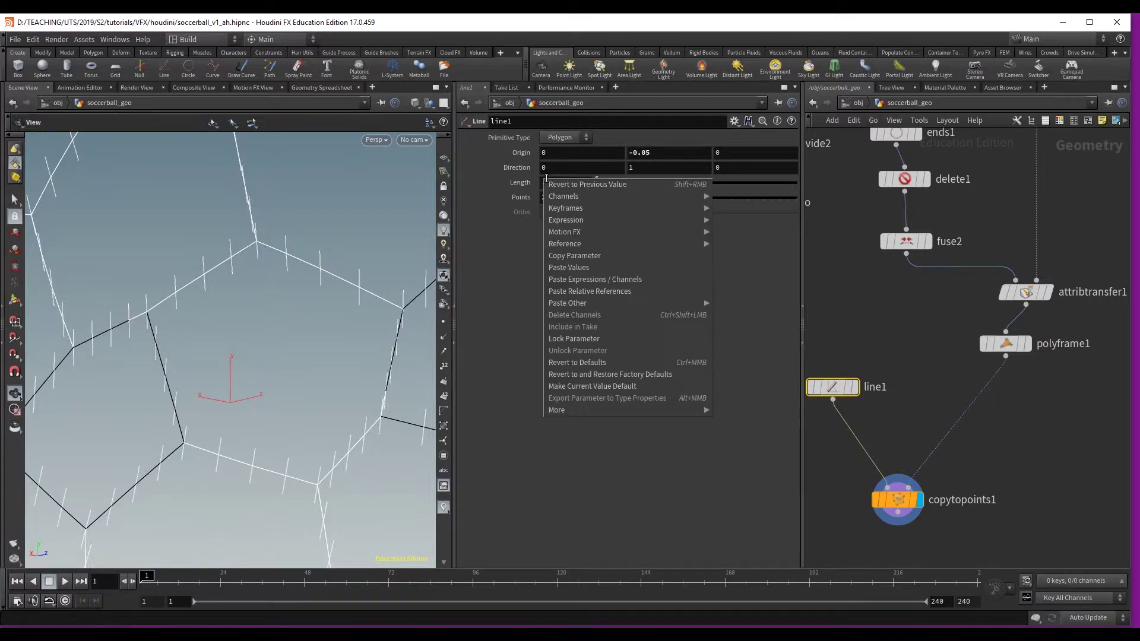
{"action": "left_click", "coordinate": [511, 197]}
{"action": "right_click", "coordinate": [547, 181]}
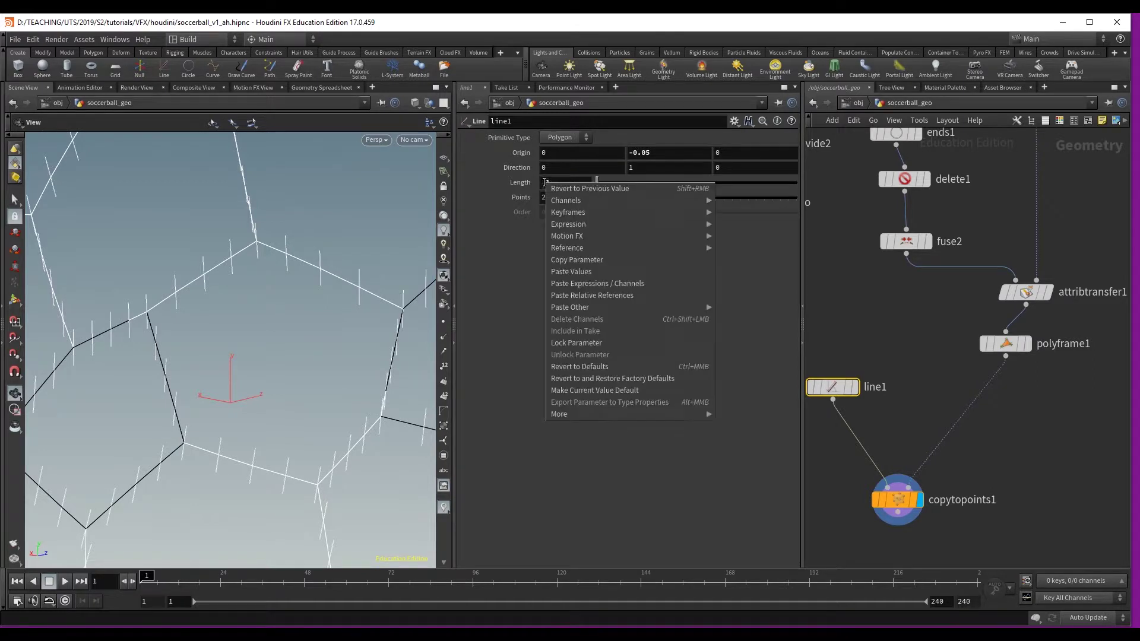
{"action": "left_click", "coordinate": [572, 260]}
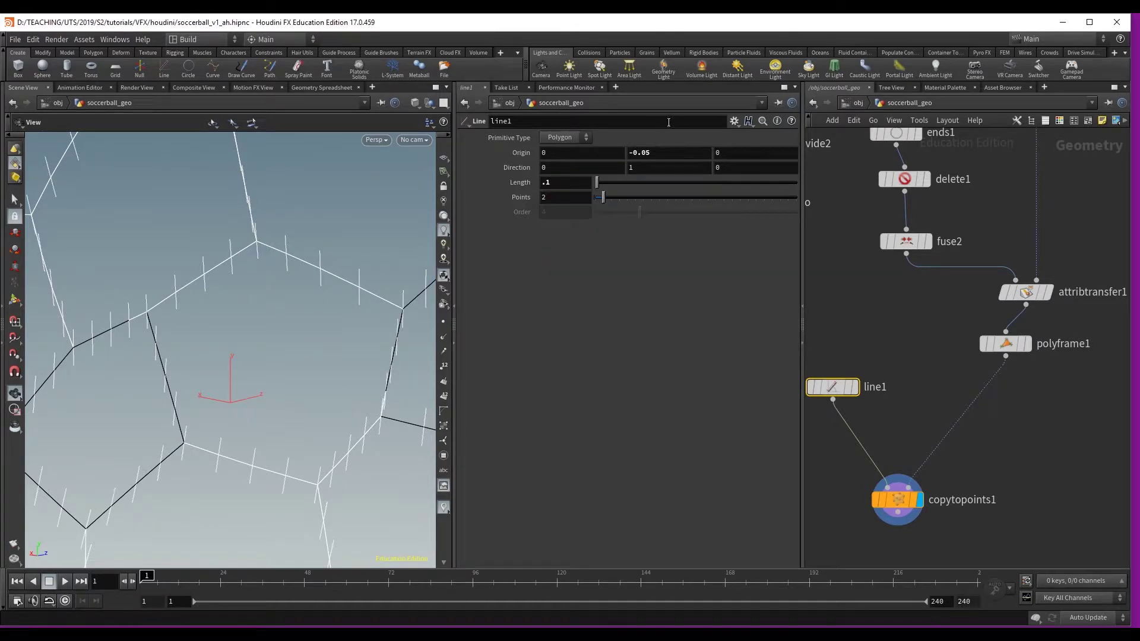
{"action": "right_click", "coordinate": [646, 155]}
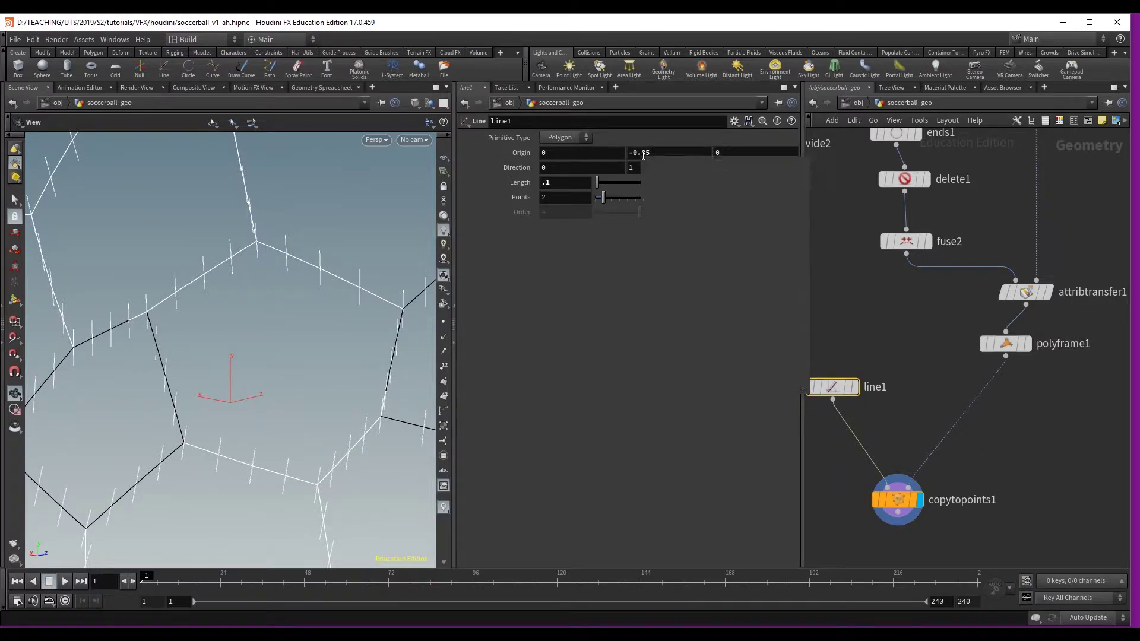
{"action": "left_click", "coordinate": [692, 272]}
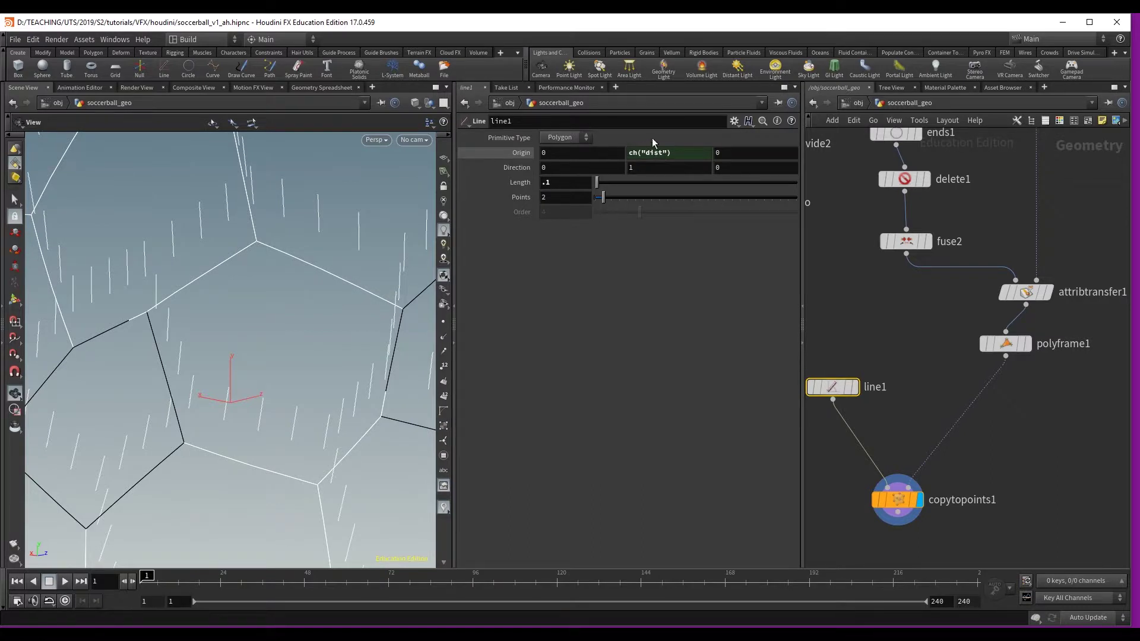
Change line1's Y origin expression to ch("dist")/-2 and increase the line's Length to 0.15
{"action": "left_click", "coordinate": [691, 154]}
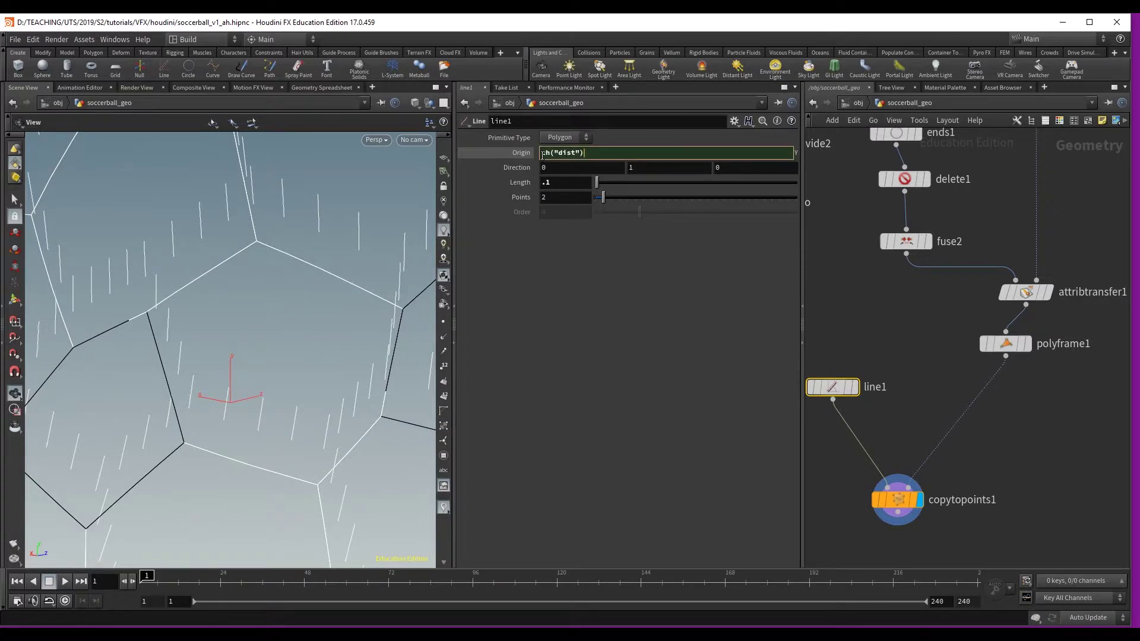
{"action": "type", "text": "/2"}
{"action": "key", "text": "Return"}
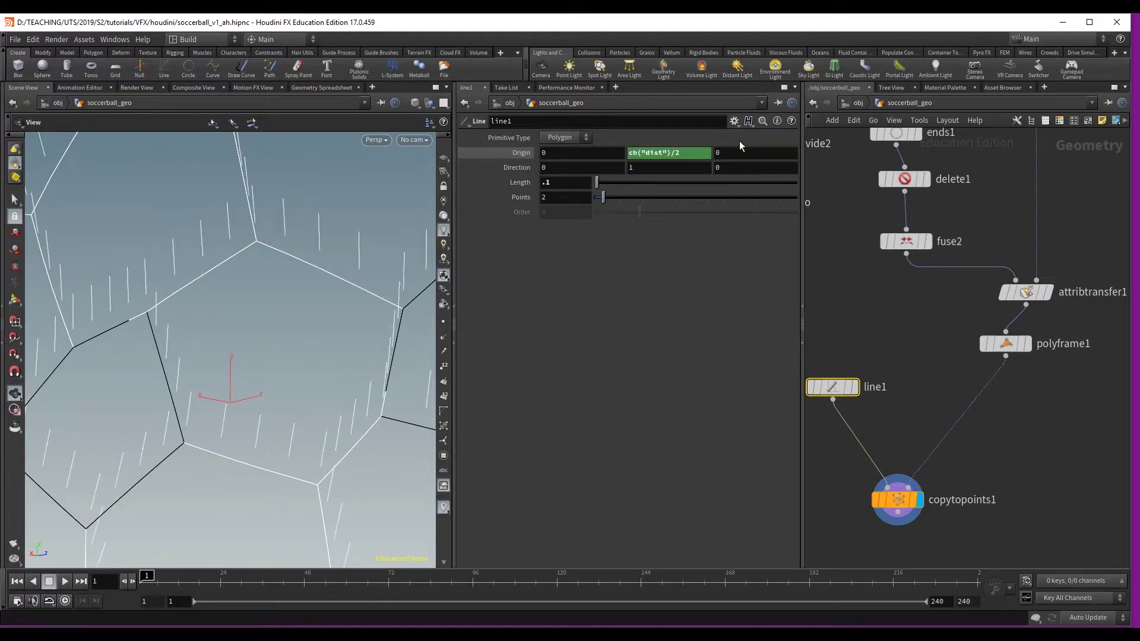
{"action": "left_click", "coordinate": [515, 152]}
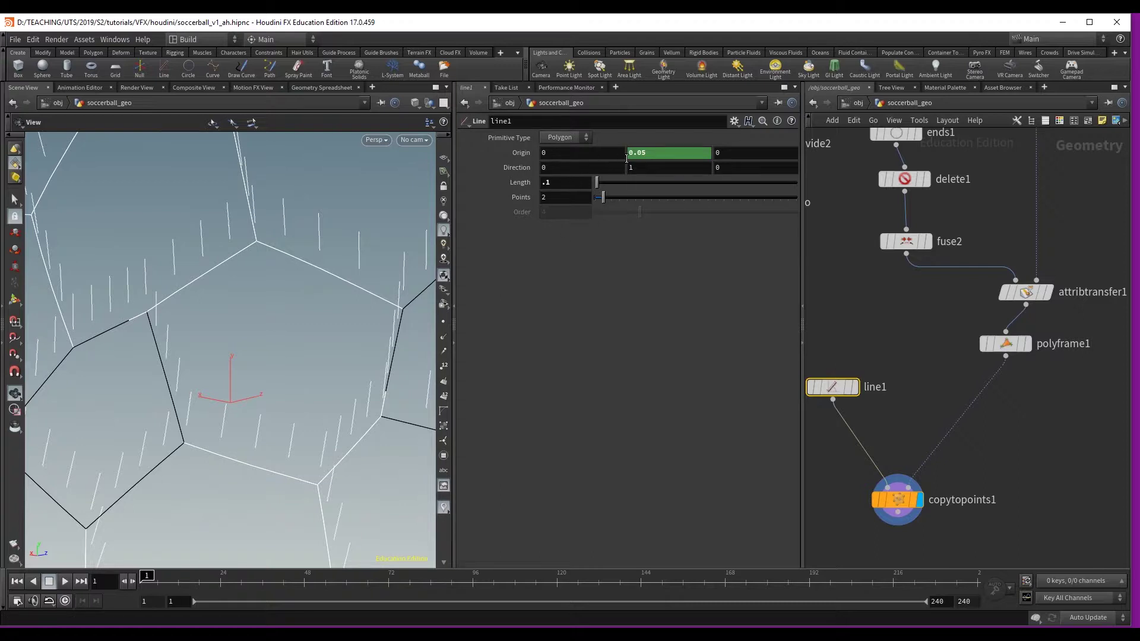
{"action": "left_click", "coordinate": [522, 153]}
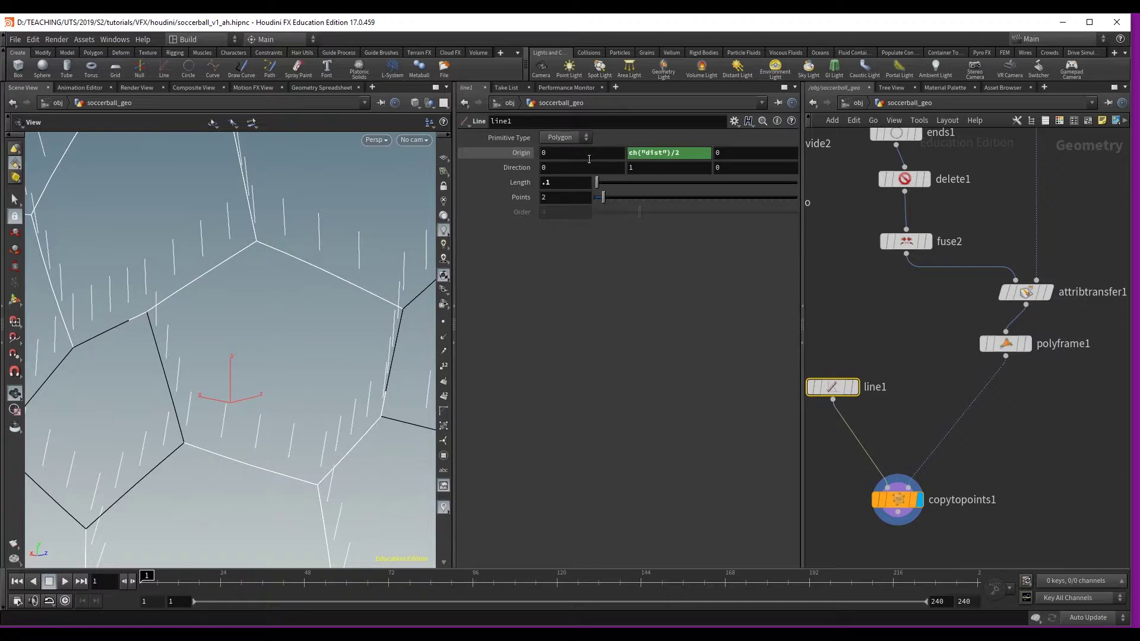
{"action": "left_click", "coordinate": [670, 152]}
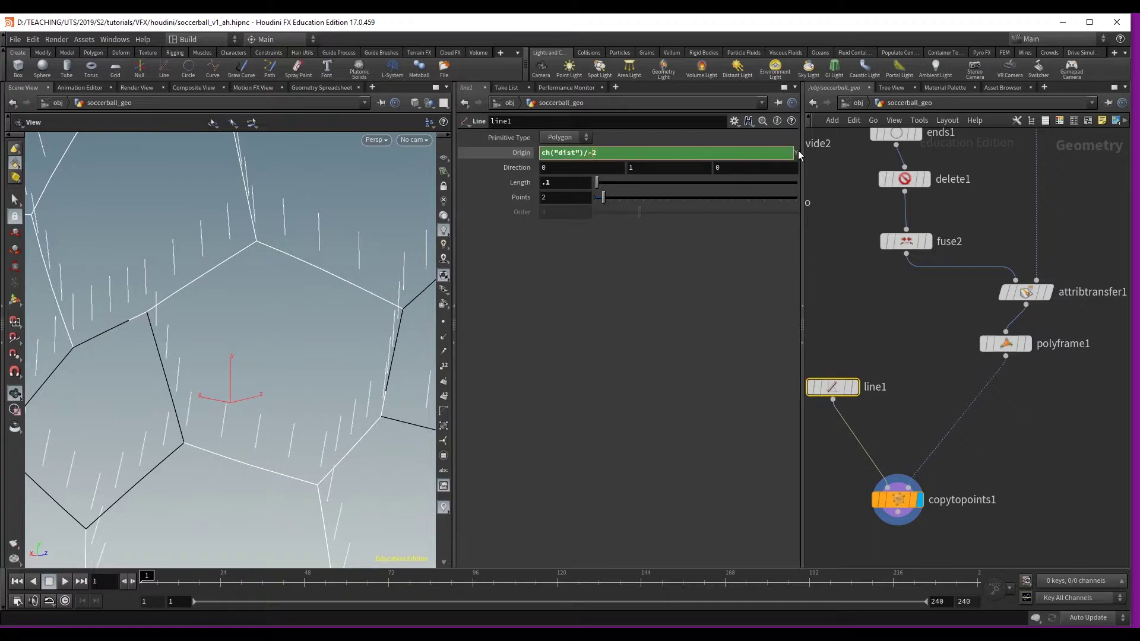
{"action": "key", "text": "Return"}
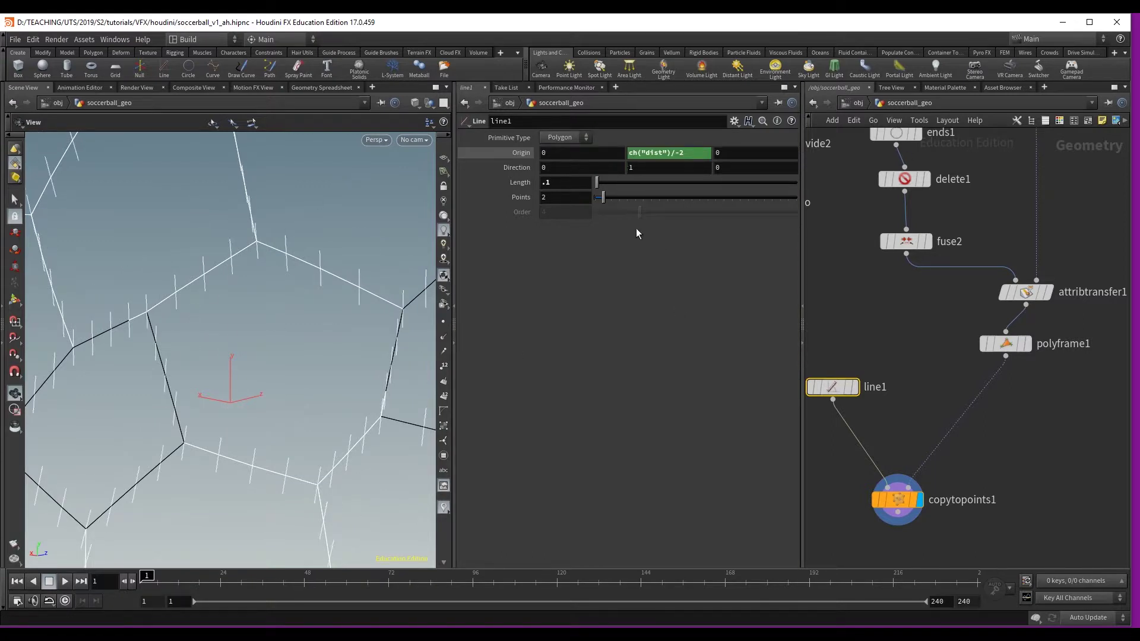
{"action": "mouse_move", "coordinate": [597, 182]}
{"action": "left_mouse_down"}
{"action": "mouse_move", "coordinate": [607, 180]}
{"action": "mouse_move", "coordinate": [597, 183]}
{"action": "left_mouse_up"}
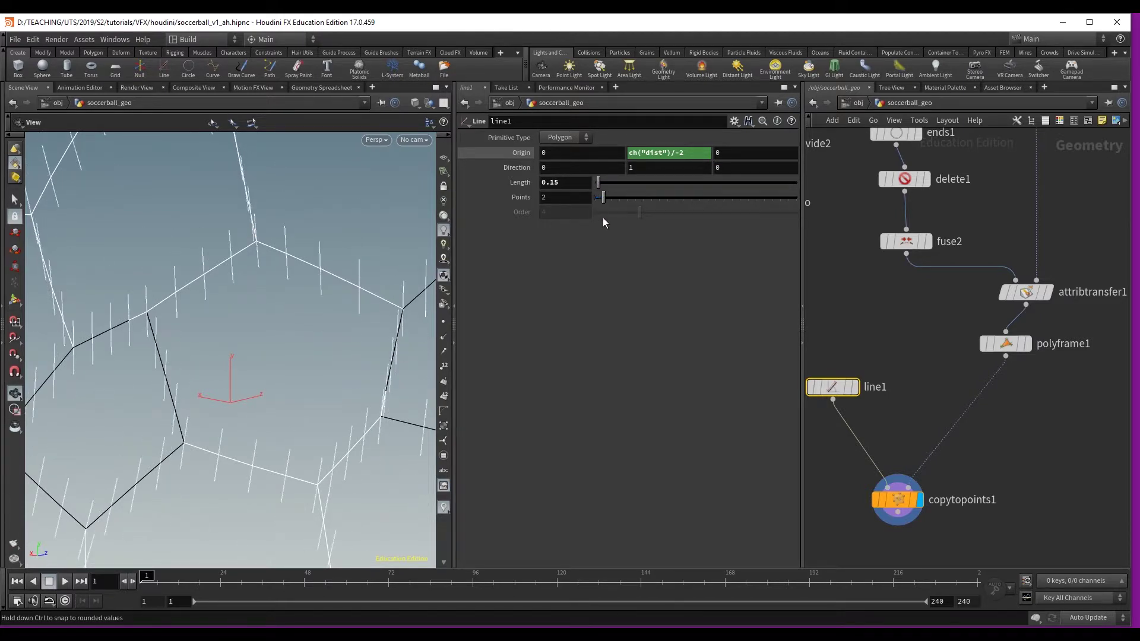
Examine the direction of the stitch lines copied along the ball's seams from several angles
{"action": "scroll", "coordinate": [91, 402], "scroll_direction": "down", "scroll_amount": 10}
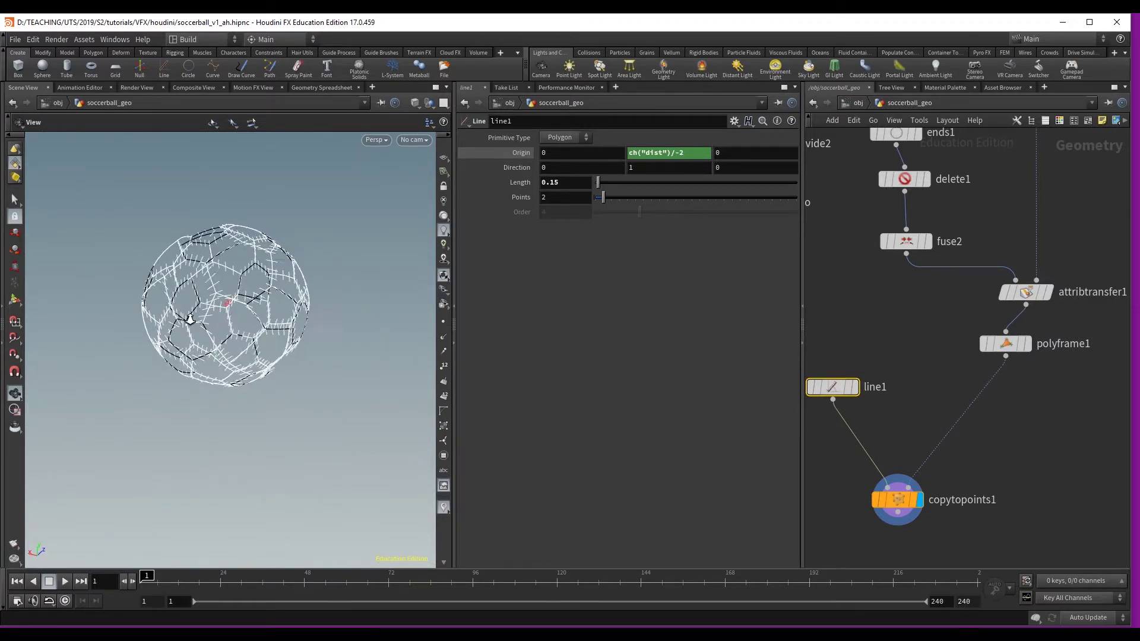
{"action": "scroll", "coordinate": [317, 316], "scroll_direction": "up", "scroll_amount": 3}
{"action": "left_click_drag", "start_coordinate": [317, 316], "coordinate": [235, 293]}
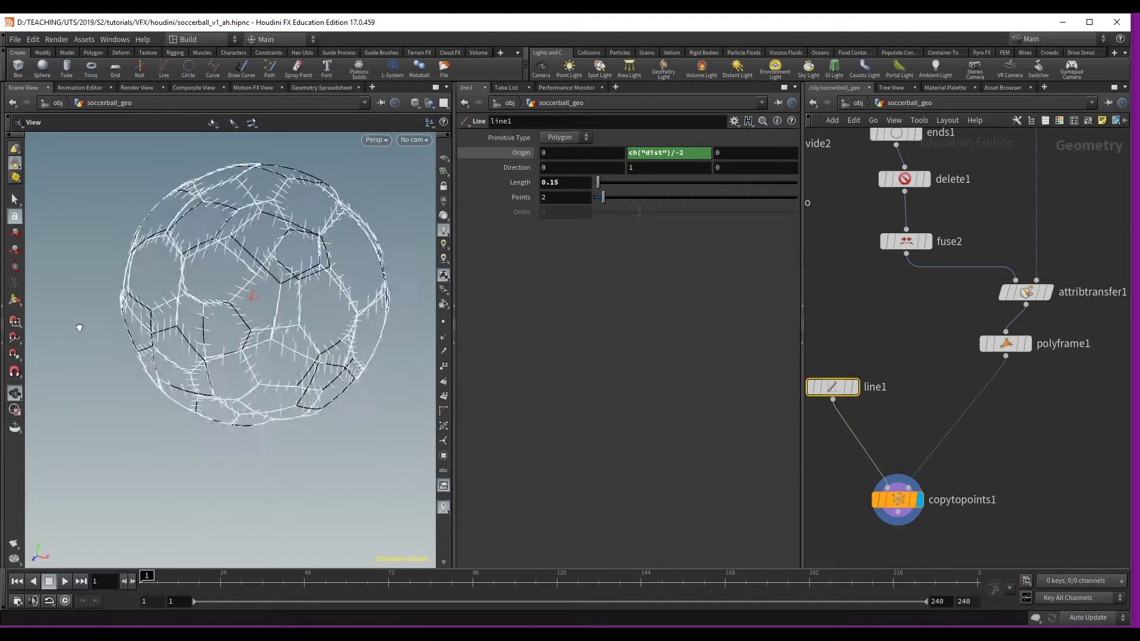
{"action": "mouse_move", "coordinate": [247, 290]}
{"action": "left_mouse_down"}
{"action": "mouse_move", "coordinate": [143, 306]}
{"action": "mouse_move", "coordinate": [307, 326]}
{"action": "left_mouse_up"}
{"action": "scroll", "coordinate": [307, 325], "scroll_direction": "up", "scroll_amount": 3}
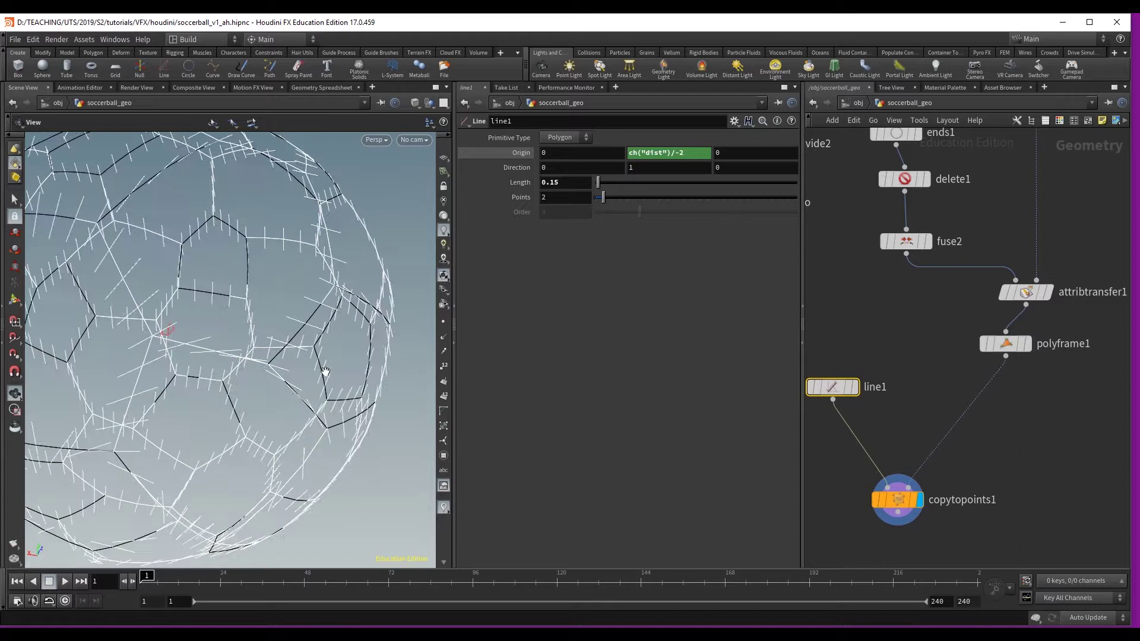
{"action": "left_click_drag", "start_coordinate": [235, 418], "coordinate": [244, 301]}
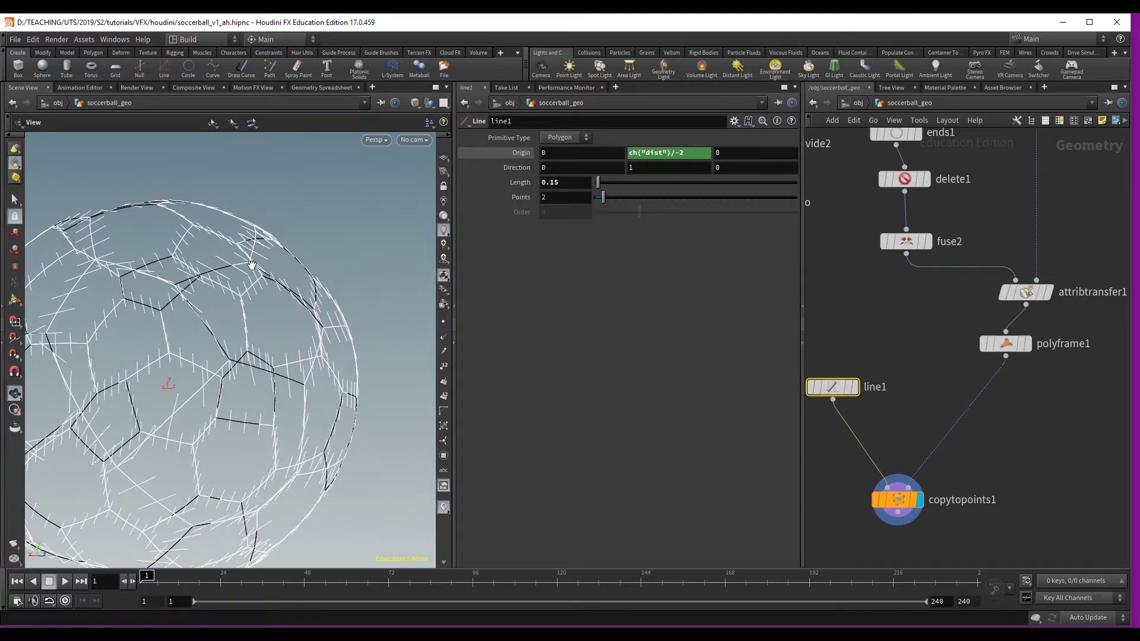
{"action": "left_click_drag", "start_coordinate": [269, 239], "coordinate": [252, 254]}
{"action": "middle_click_drag", "start_coordinate": [161, 365], "coordinate": [277, 333]}
{"action": "scroll", "coordinate": [329, 316], "scroll_direction": "up", "scroll_amount": 3}
{"action": "mouse_move", "coordinate": [332, 245]}
{"action": "left_mouse_down"}
{"action": "mouse_move", "coordinate": [308, 281]}
{"action": "mouse_move", "coordinate": [334, 277]}
{"action": "left_mouse_up"}
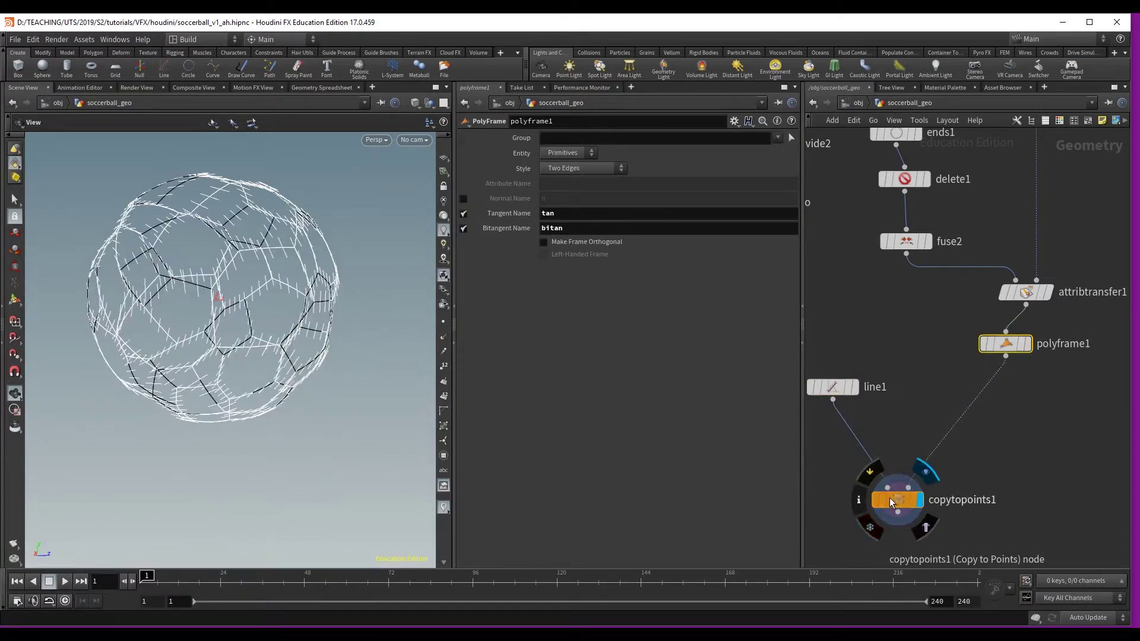
Set the Bitangent Name of the polyframe1 node to "up" to orient the copied stitch lines
{"action": "left_click", "coordinate": [895, 503]}
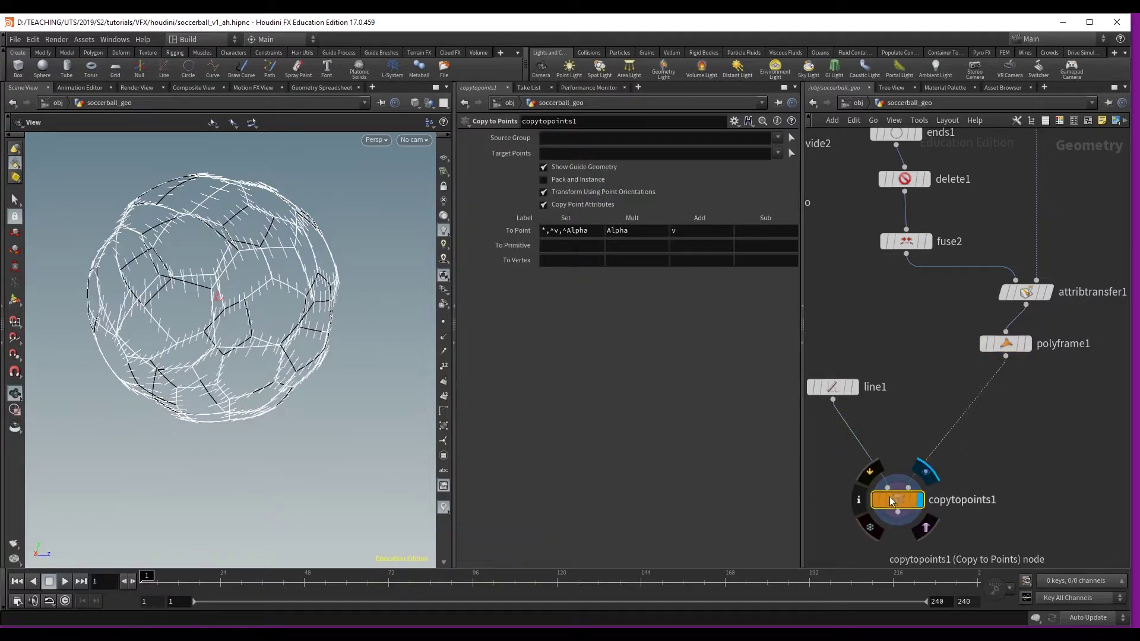
{"action": "mouse_move", "coordinate": [1017, 353]}
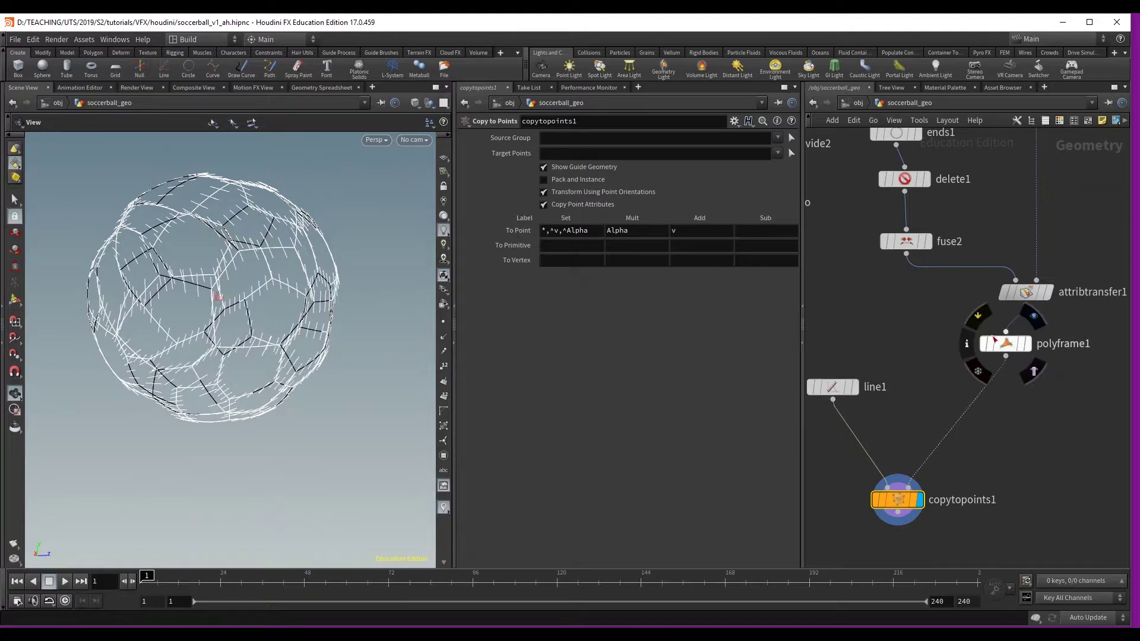
{"action": "left_click", "coordinate": [1004, 343]}
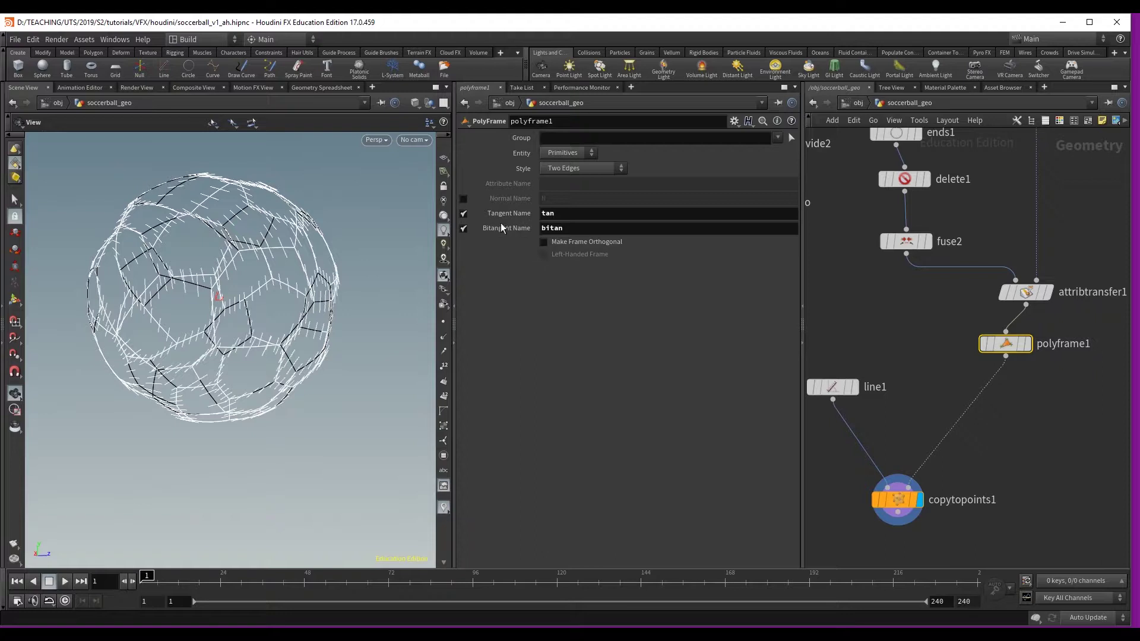
{"action": "double_click", "coordinate": [593, 230]}
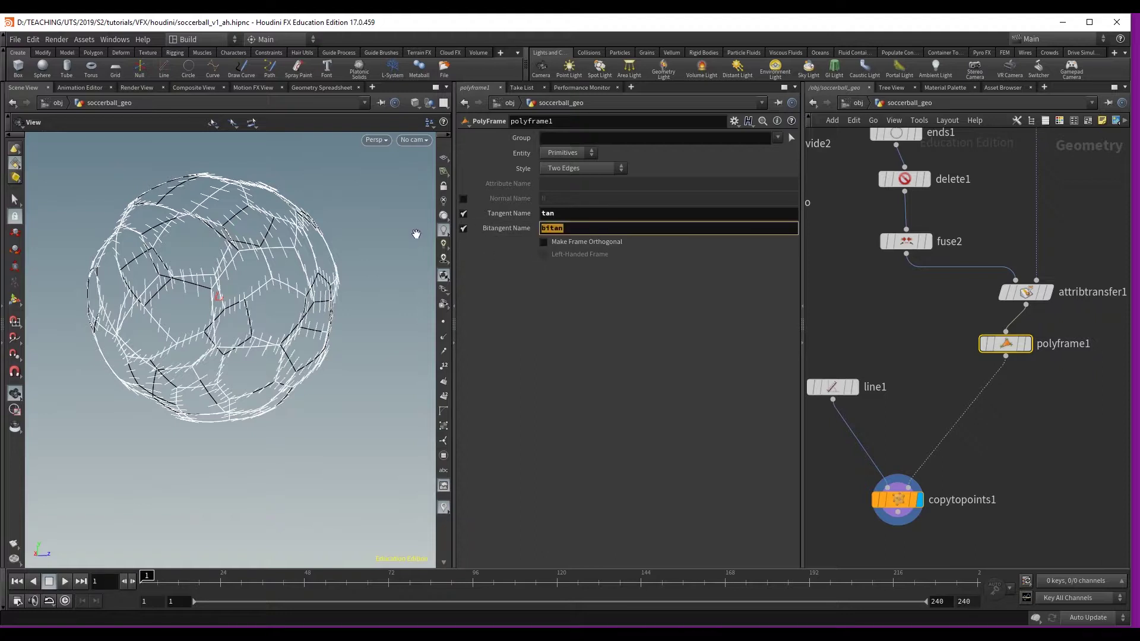
{"action": "type", "text": "up"}
{"action": "key", "text": "Return"}
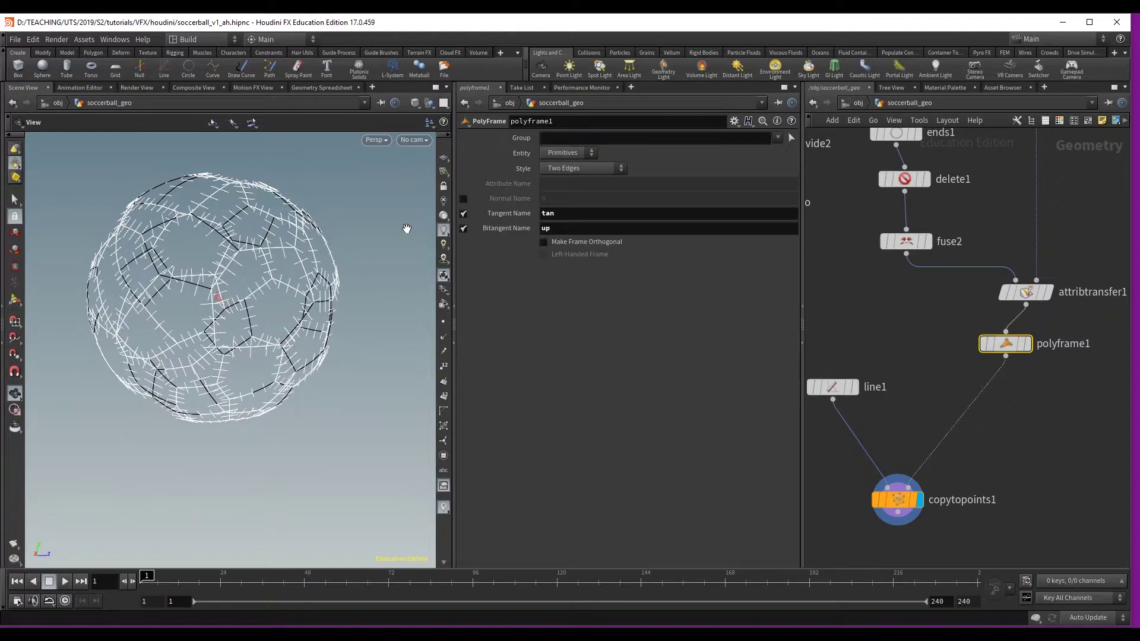
Inspect how the copied stitch lines cross the seams all around the ball after the bitangent change
{"action": "scroll", "coordinate": [266, 307], "scroll_direction": "up", "scroll_amount": 5}
{"action": "left_click_drag", "start_coordinate": [266, 252], "coordinate": [172, 270]}
{"action": "right_click_drag", "start_coordinate": [172, 270], "coordinate": [138, 298]}
{"action": "left_click_drag", "start_coordinate": [137, 299], "coordinate": [204, 295]}
{"action": "right_click_drag", "start_coordinate": [203, 295], "coordinate": [267, 326]}
{"action": "middle_click_drag", "start_coordinate": [267, 325], "coordinate": [259, 360]}
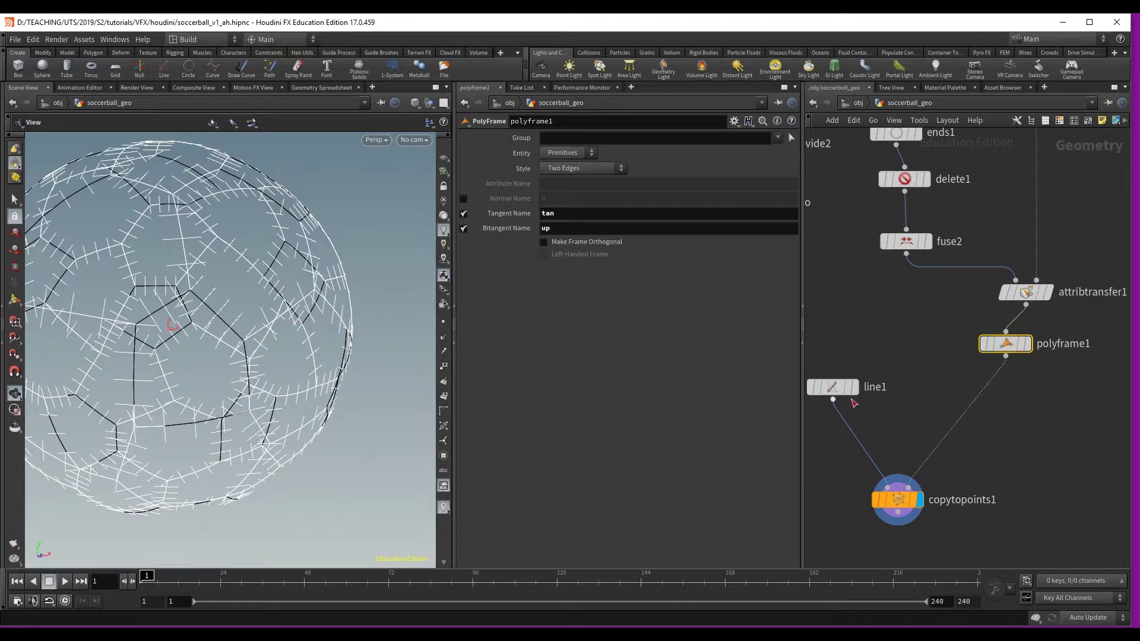
{"action": "left_click_drag", "start_coordinate": [216, 326], "coordinate": [189, 330]}
{"action": "right_click_drag", "start_coordinate": [188, 330], "coordinate": [118, 333]}
{"action": "left_click_drag", "start_coordinate": [118, 333], "coordinate": [285, 332]}
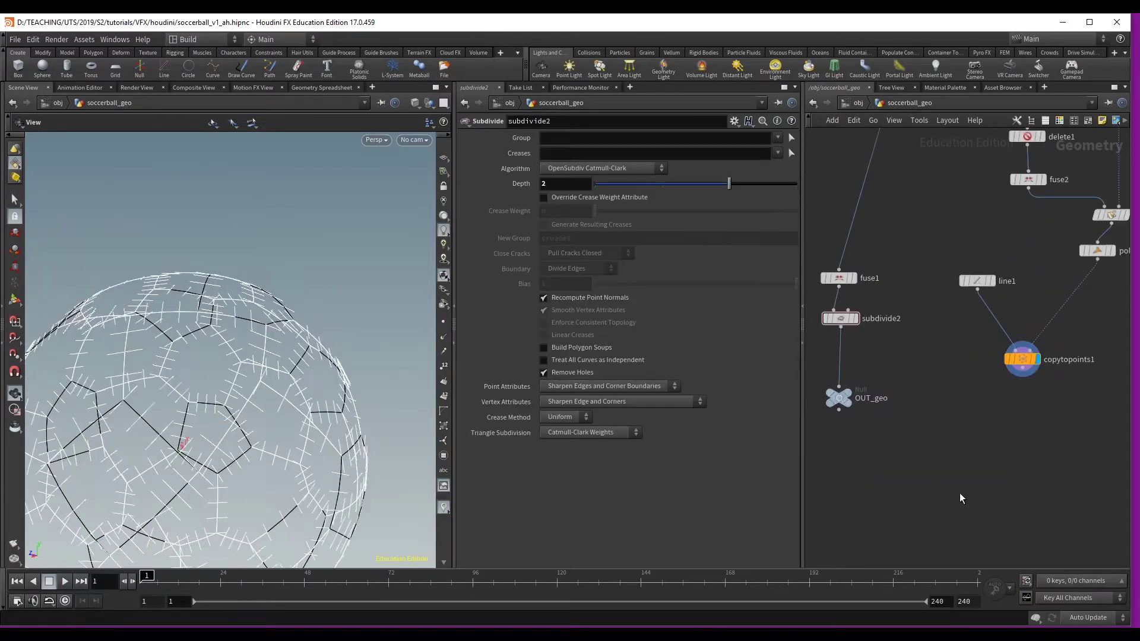
Add a Merge node below OUT_geo and copytopoints1 in the soccerball_geo network
{"action": "key", "text": "Tab"}
{"action": "type", "text": "merge"}
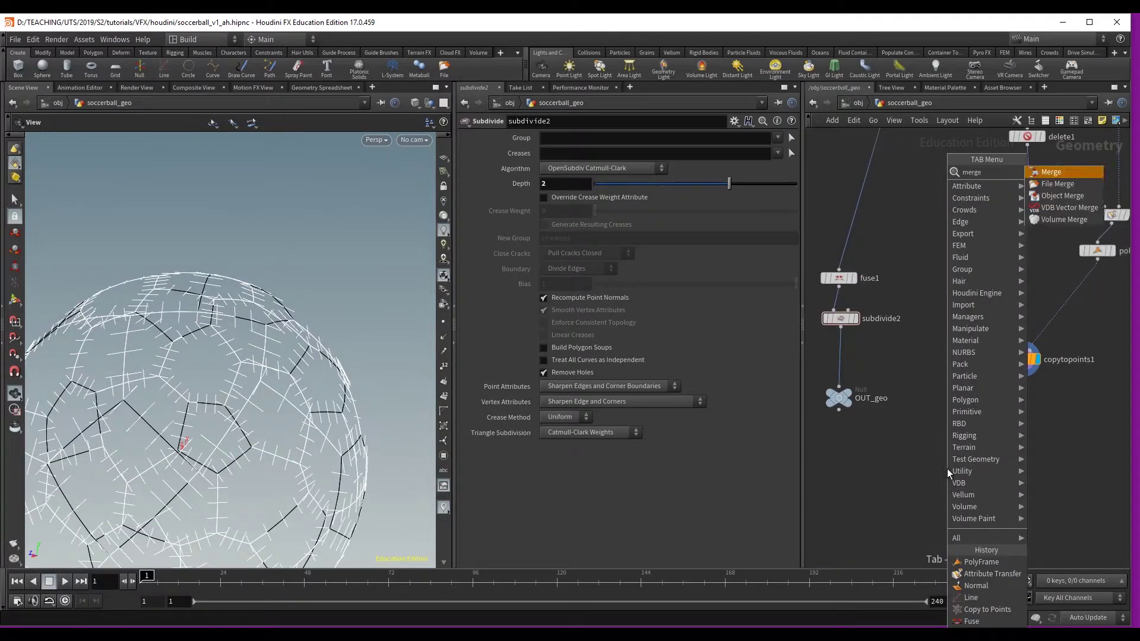
{"action": "key", "text": "Return"}
{"action": "left_click", "coordinate": [951, 478]}
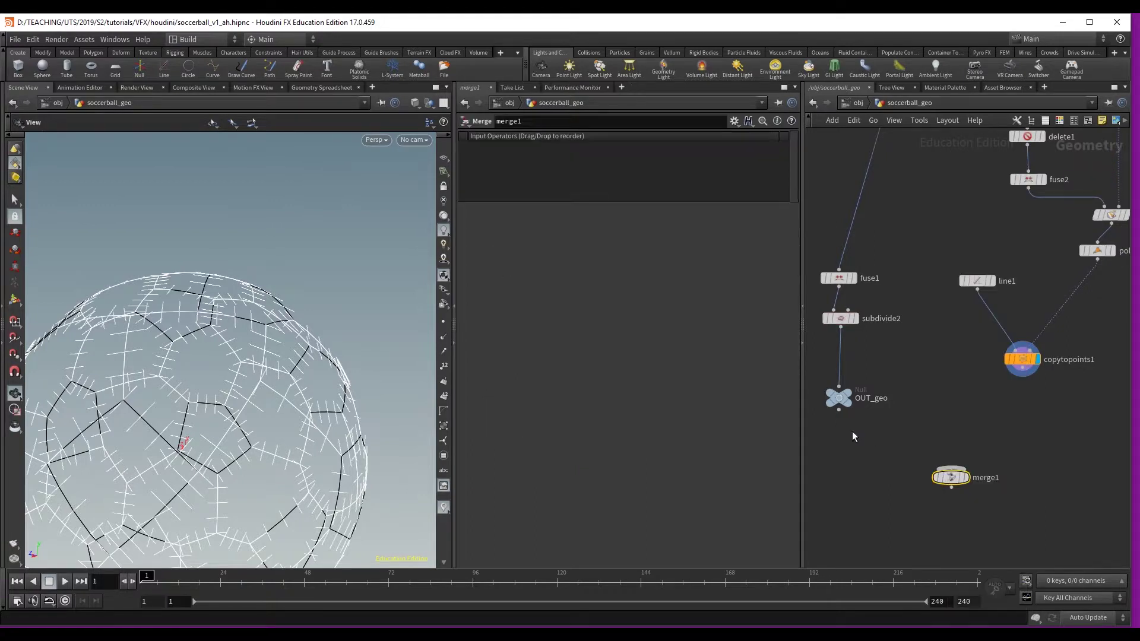
Wire OUT_geo and copytopoints1 into merge1 and display the merged ball and stitches
{"action": "left_click", "coordinate": [838, 410]}
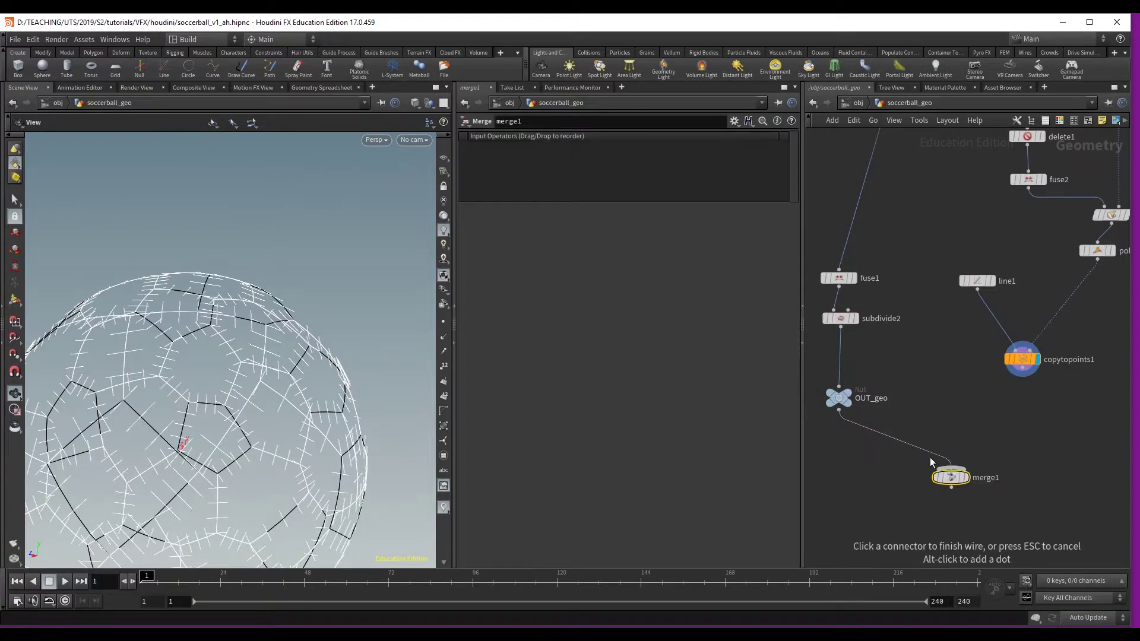
{"action": "left_click", "coordinate": [950, 467]}
{"action": "left_click", "coordinate": [1022, 375]}
{"action": "left_click", "coordinate": [951, 466]}
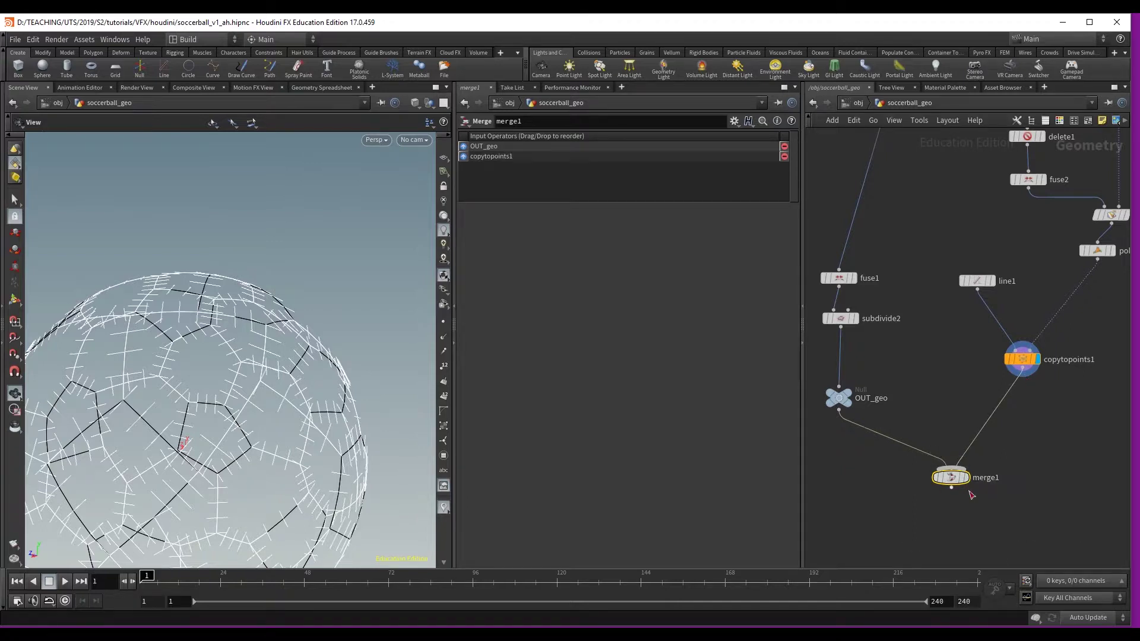
{"action": "left_click", "coordinate": [968, 480]}
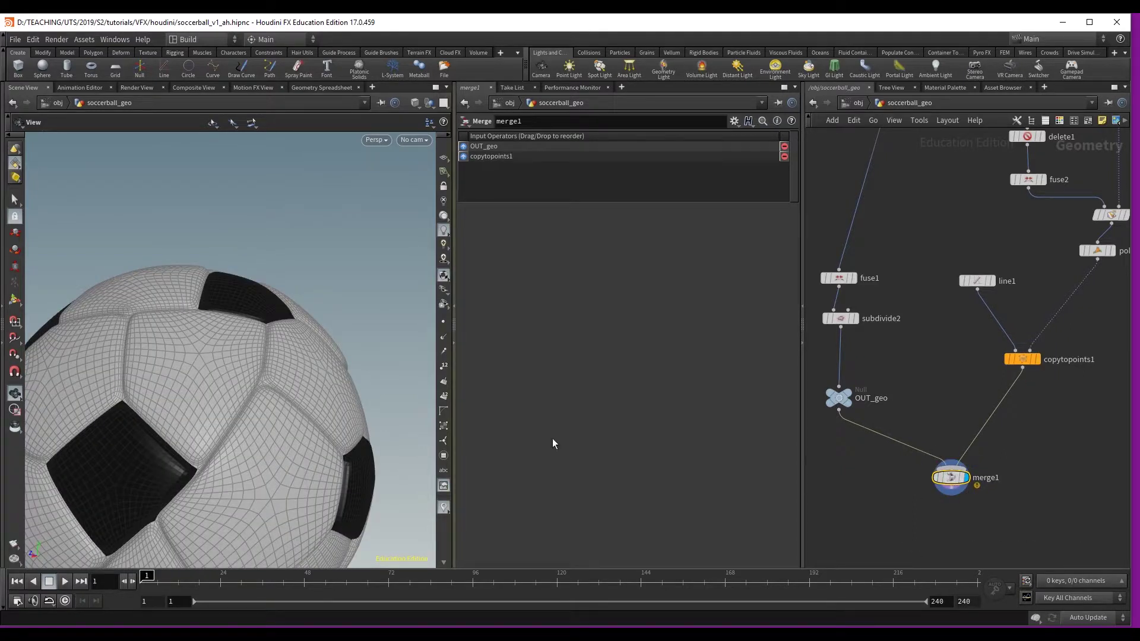
Insert a Transform node on the wire between polyframe1 and copytopoints1
{"action": "left_click_drag", "start_coordinate": [242, 320], "coordinate": [403, 270]}
{"action": "left_click_drag", "start_coordinate": [286, 310], "coordinate": [308, 465]}
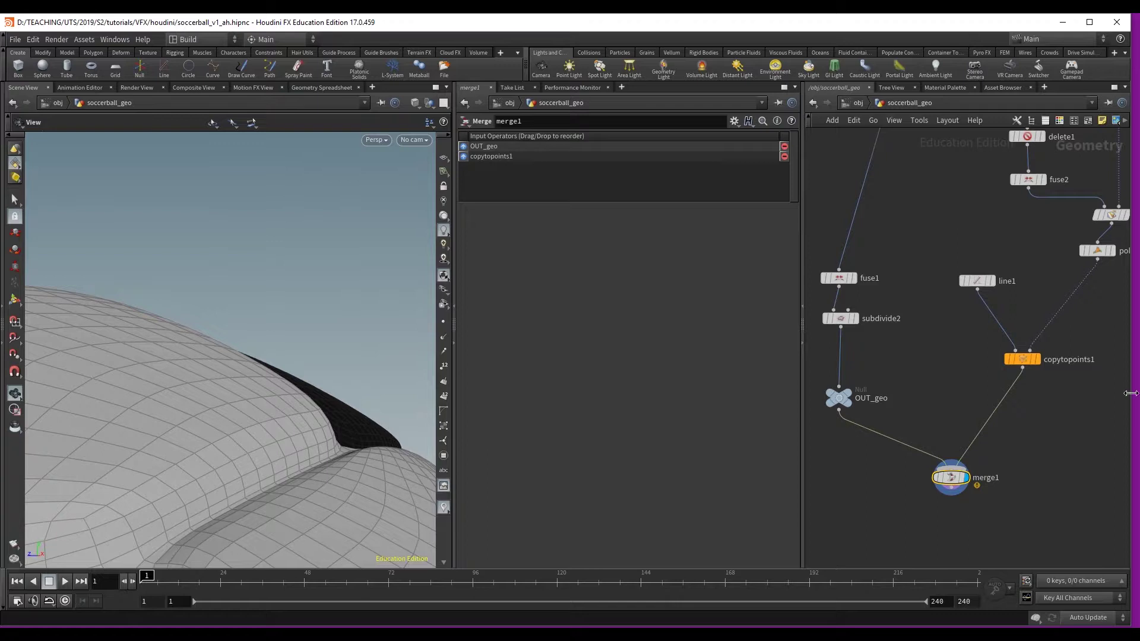
{"action": "middle_click_drag", "start_coordinate": [1028, 408], "coordinate": [949, 423]}
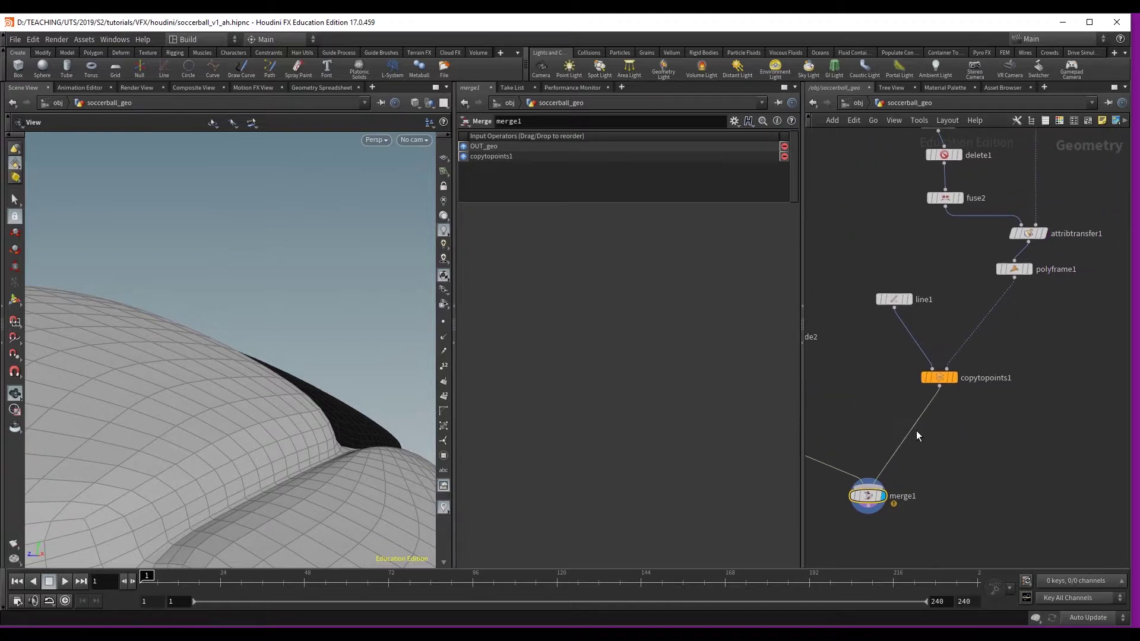
{"action": "key", "text": "Tab"}
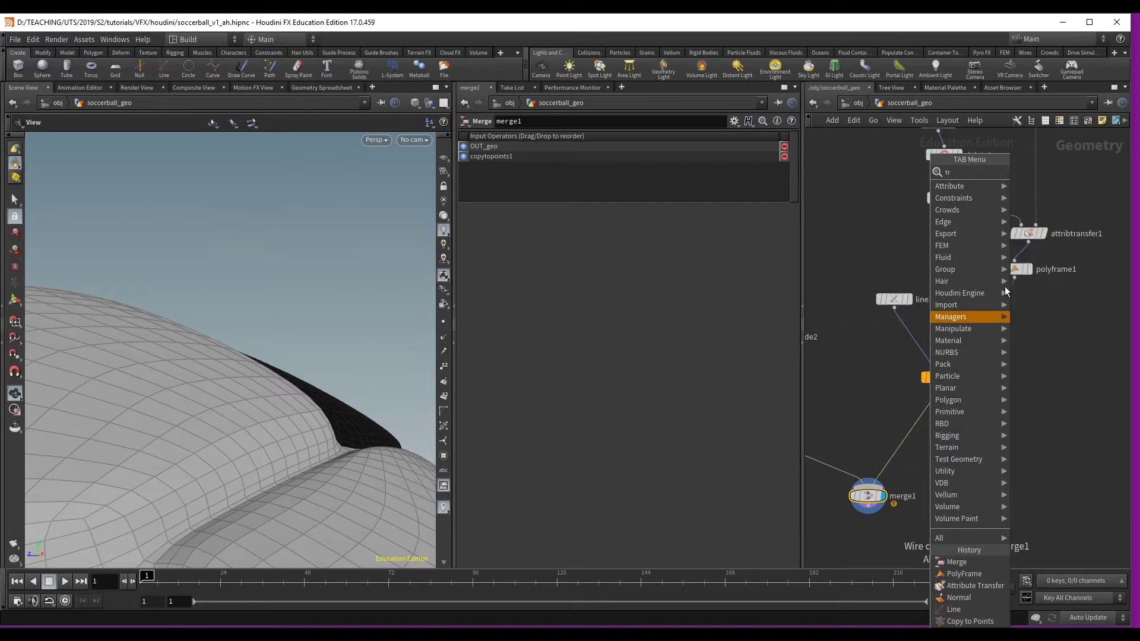
{"action": "left_click", "coordinate": [1096, 198]}
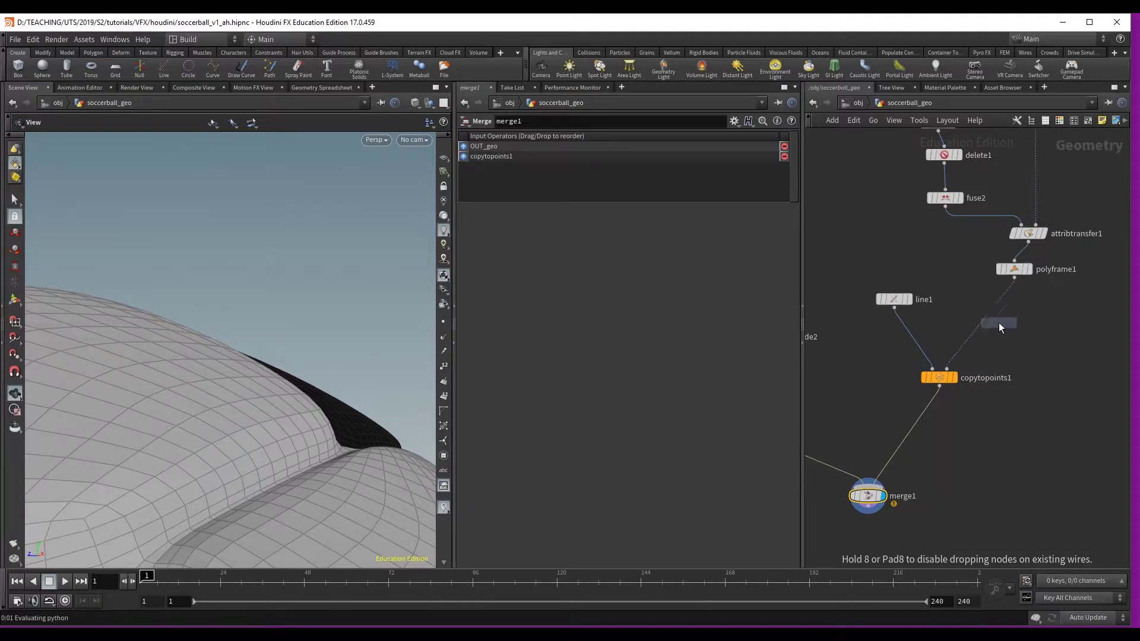
{"action": "left_click", "coordinate": [999, 301]}
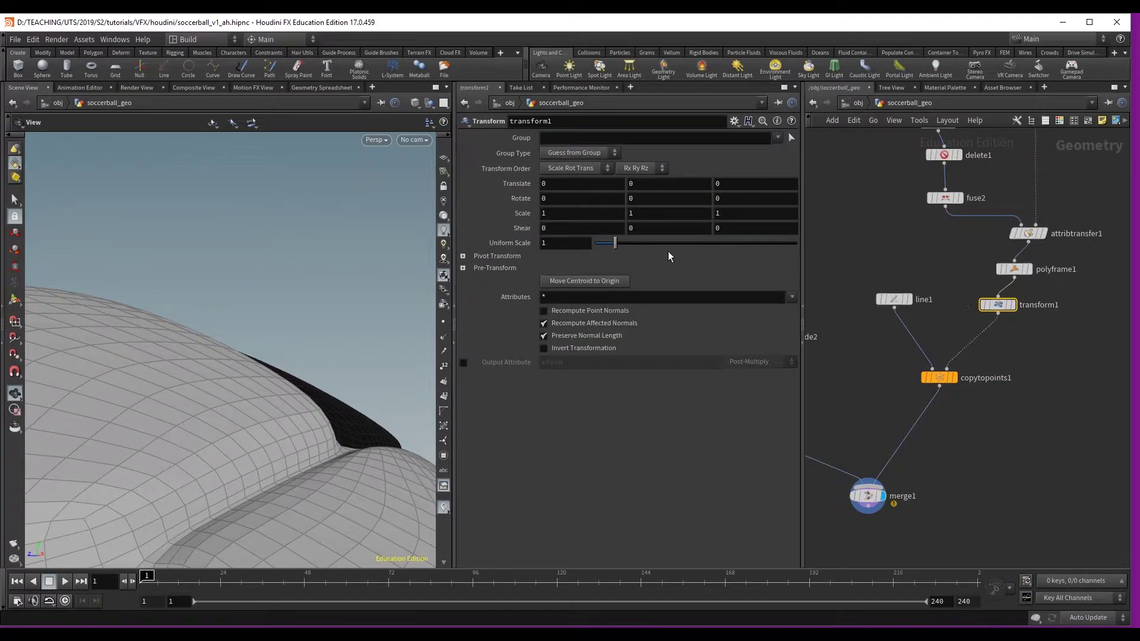
Try uniform scales of 1.18 and 1.05 on transform1 to push the stitches out of the ball surface
{"action": "left_click", "coordinate": [618, 241]}
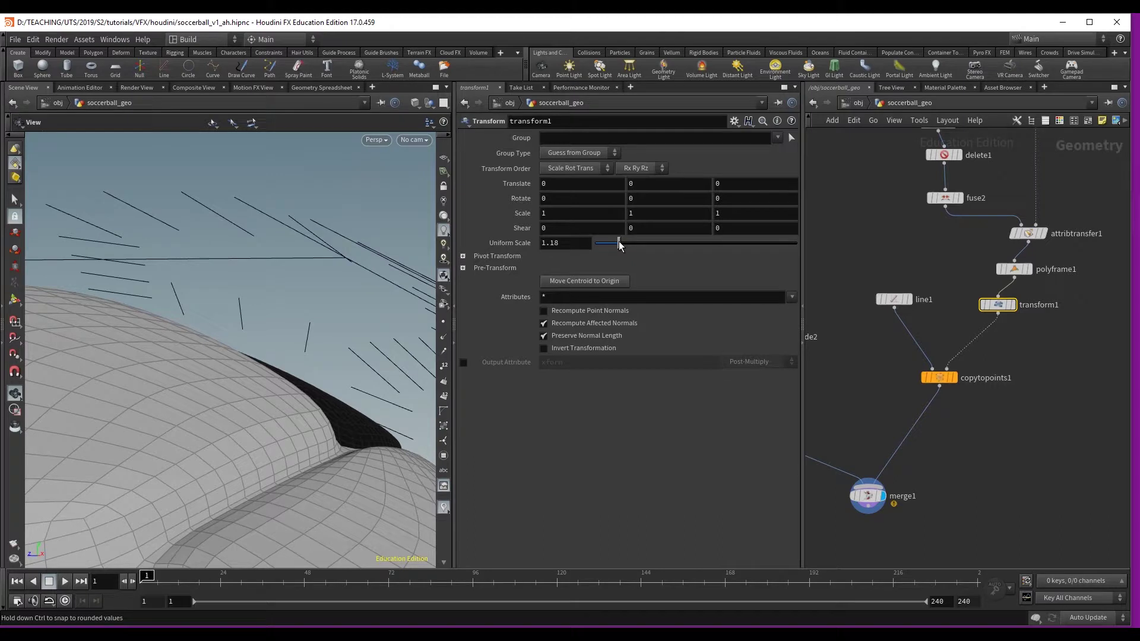
{"action": "scroll", "coordinate": [224, 279], "scroll_direction": "down", "scroll_amount": 10}
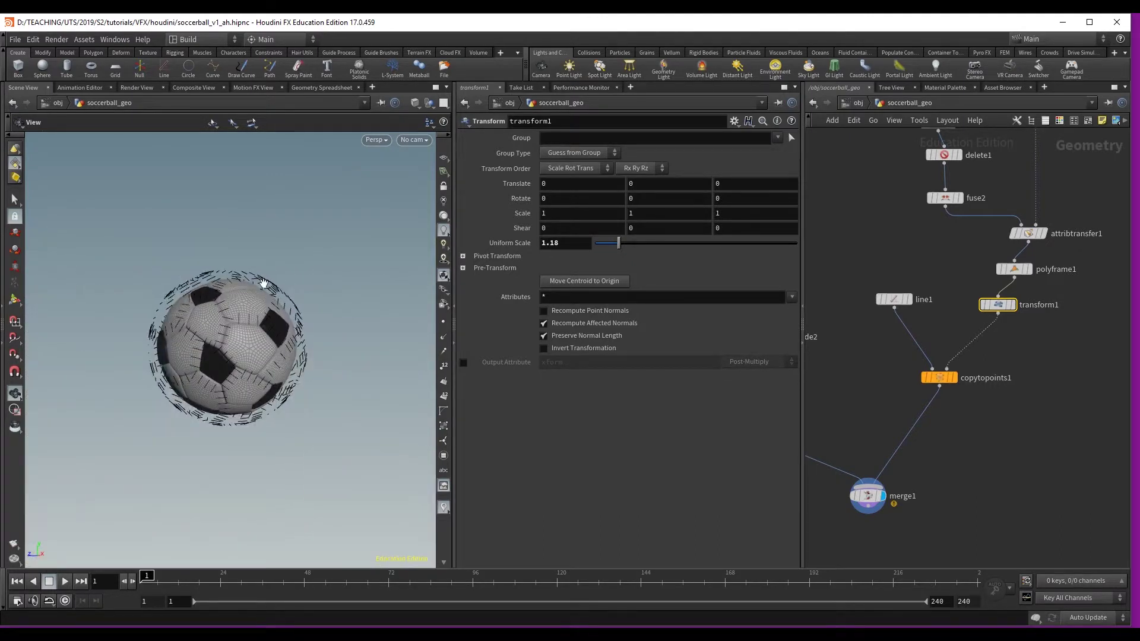
{"action": "scroll", "coordinate": [268, 319], "scroll_direction": "up", "scroll_amount": 10}
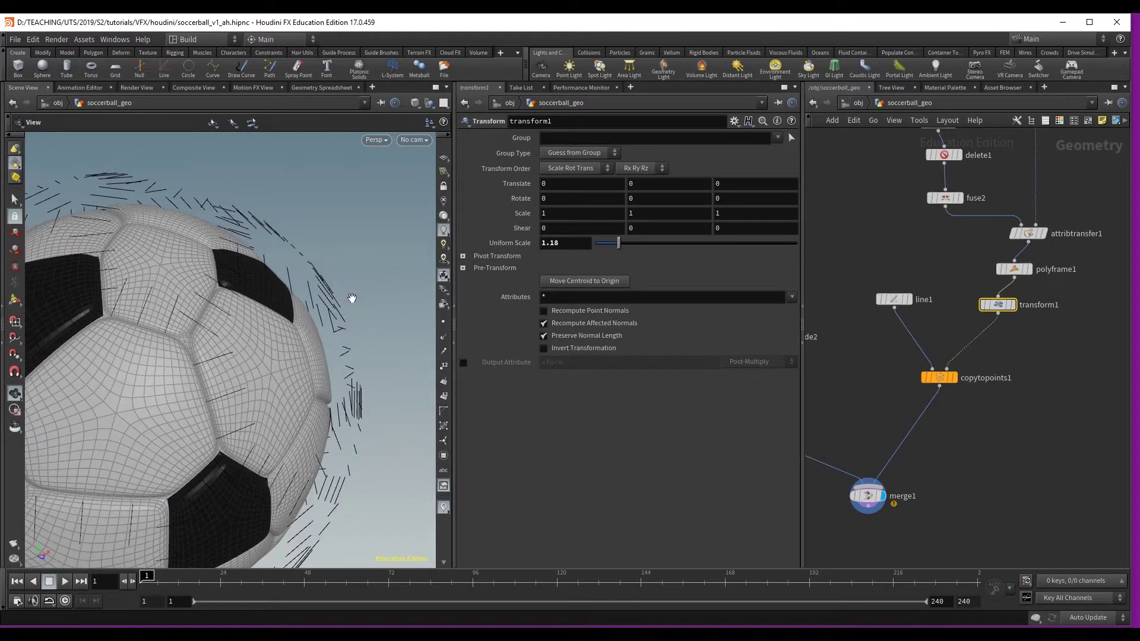
{"action": "double_click", "coordinate": [579, 245]}
{"action": "type", "text": "1.05"}
{"action": "key", "text": "Return"}
Set the Uniform Scale of transform1 to 1.015
{"action": "left_click", "coordinate": [586, 241]}
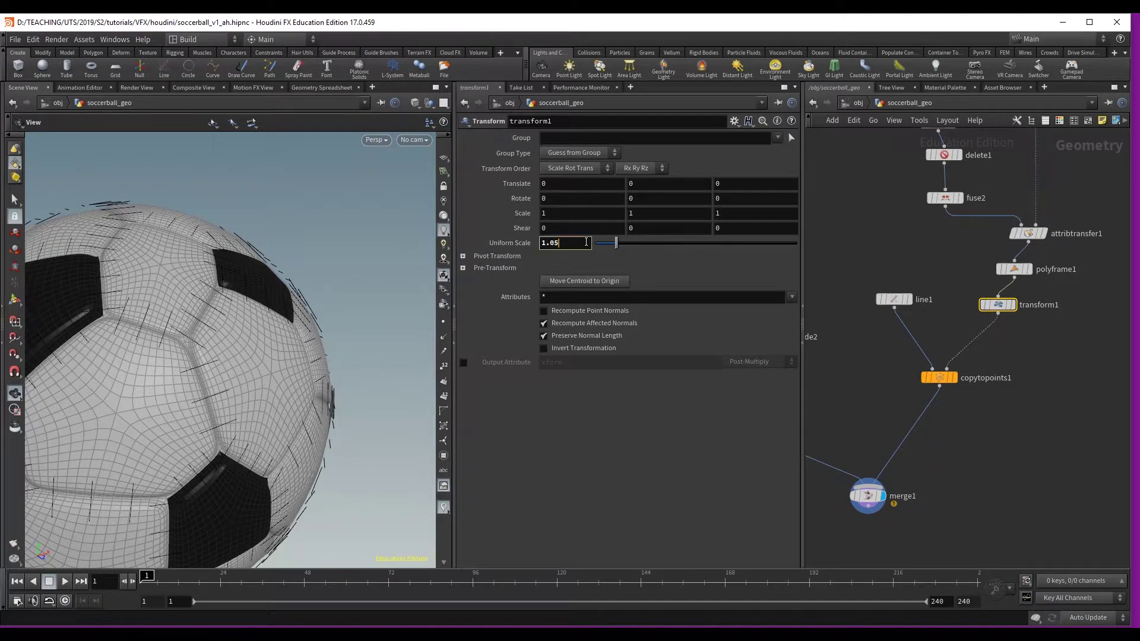
{"action": "key", "text": "Return"}
{"action": "left_click", "coordinate": [582, 241]}
{"action": "type", "text": "5"}
{"action": "key", "text": "Return"}
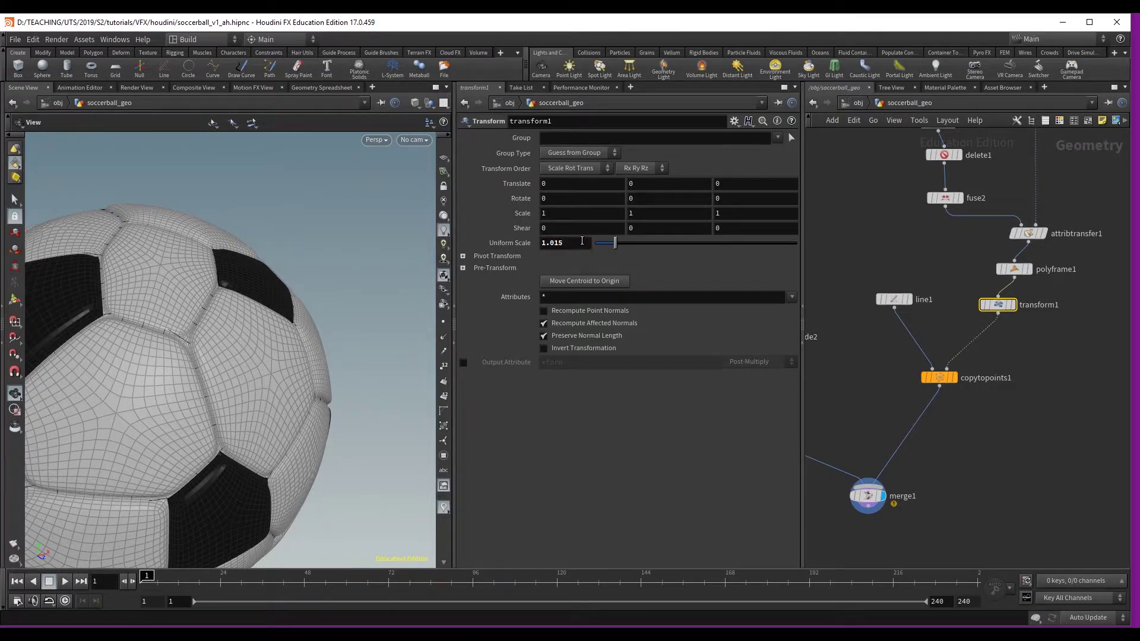
Shorten the stitches by setting the Length of line1 to 0.05
{"action": "scroll", "coordinate": [204, 255], "scroll_direction": "up", "scroll_amount": 10}
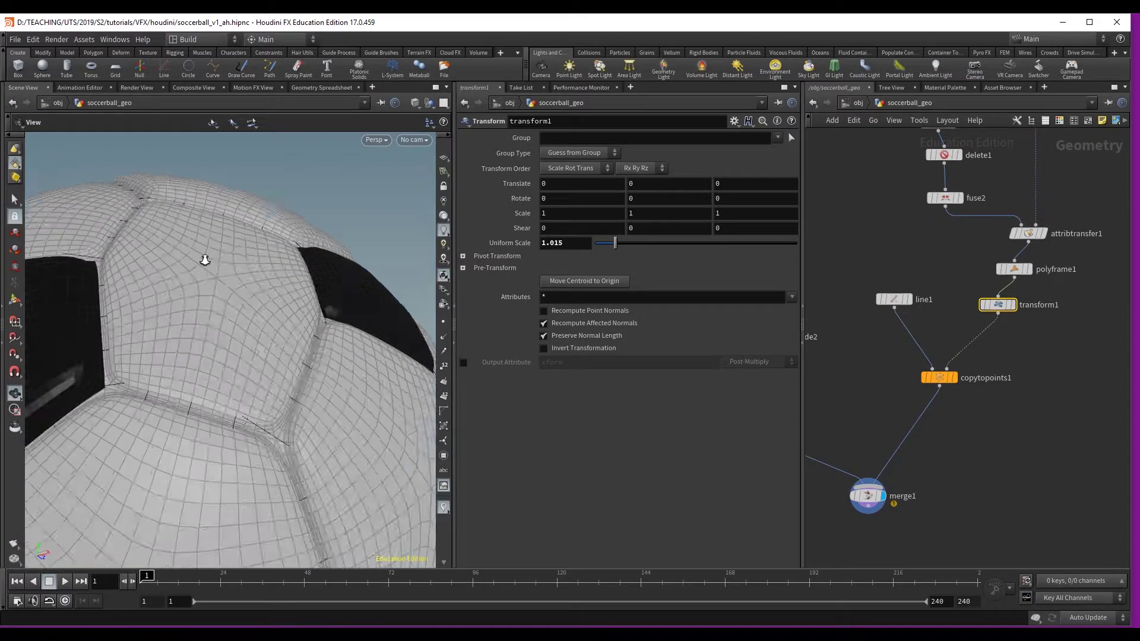
{"action": "left_click_drag", "start_coordinate": [279, 317], "coordinate": [216, 347]}
{"action": "left_click", "coordinate": [894, 299]}
{"action": "left_click", "coordinate": [572, 182]}
{"action": "key", "text": "Return"}
Insert a PolyWire node on the wire between copytopoints1 and merge1
{"action": "mouse_move", "coordinate": [252, 265]}
{"action": "left_mouse_down"}
{"action": "mouse_move", "coordinate": [368, 277]}
{"action": "mouse_move", "coordinate": [217, 257]}
{"action": "left_mouse_up"}
{"action": "right_click_drag", "start_coordinate": [216, 257], "coordinate": [353, 281]}
{"action": "left_click_drag", "start_coordinate": [354, 281], "coordinate": [176, 227]}
{"action": "left_click_drag", "start_coordinate": [295, 289], "coordinate": [266, 462]}
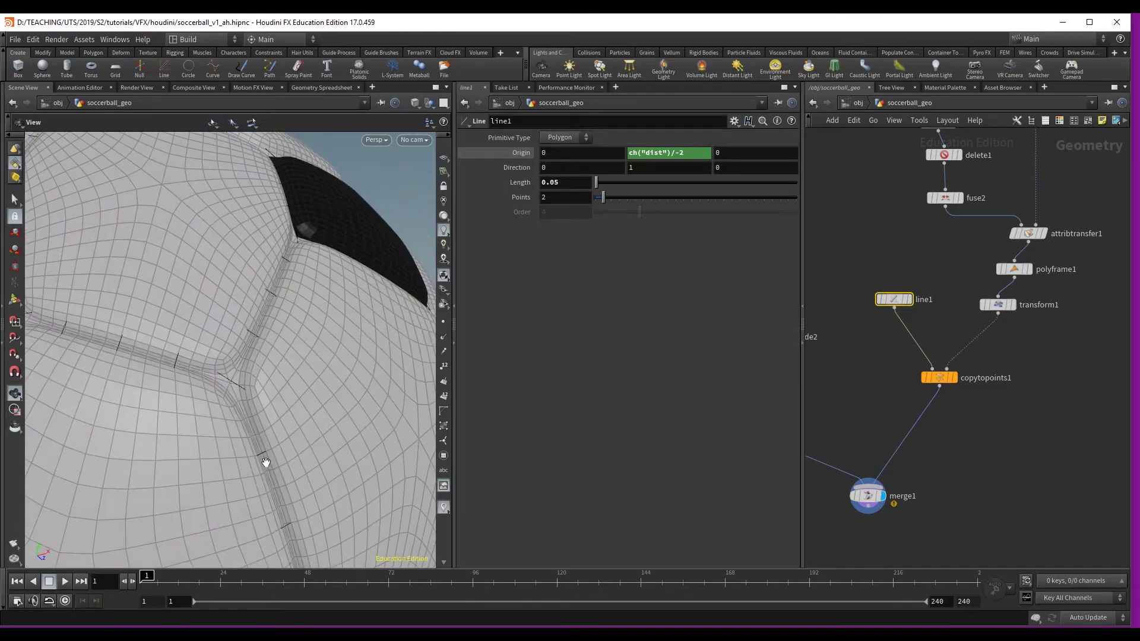
{"action": "left_click_drag", "start_coordinate": [114, 327], "coordinate": [385, 387]}
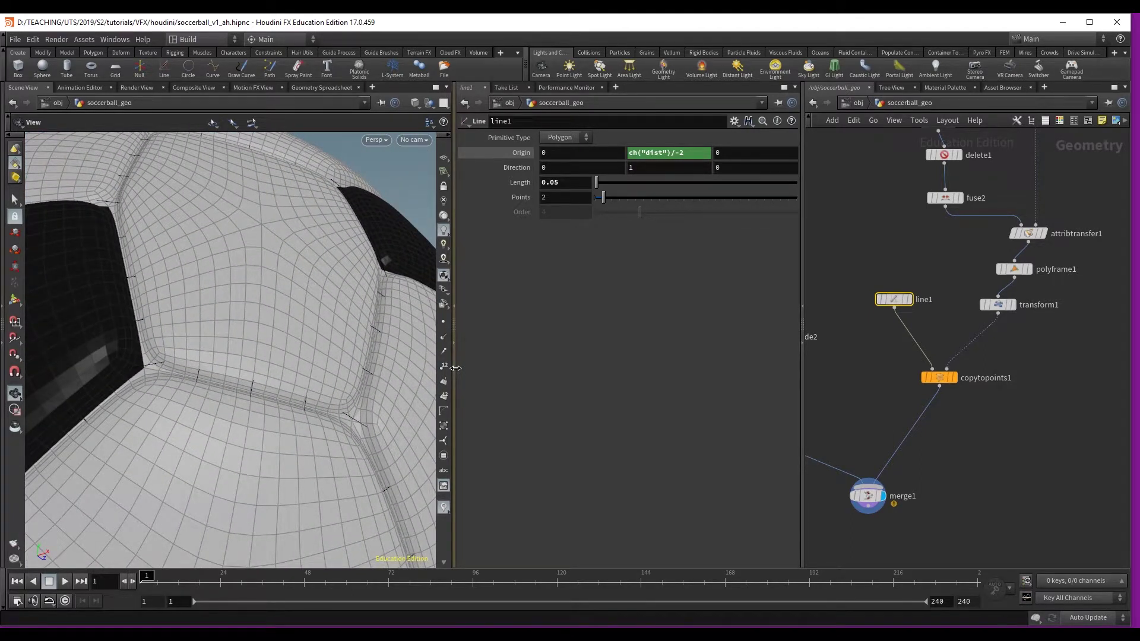
{"action": "left_click", "coordinate": [951, 430]}
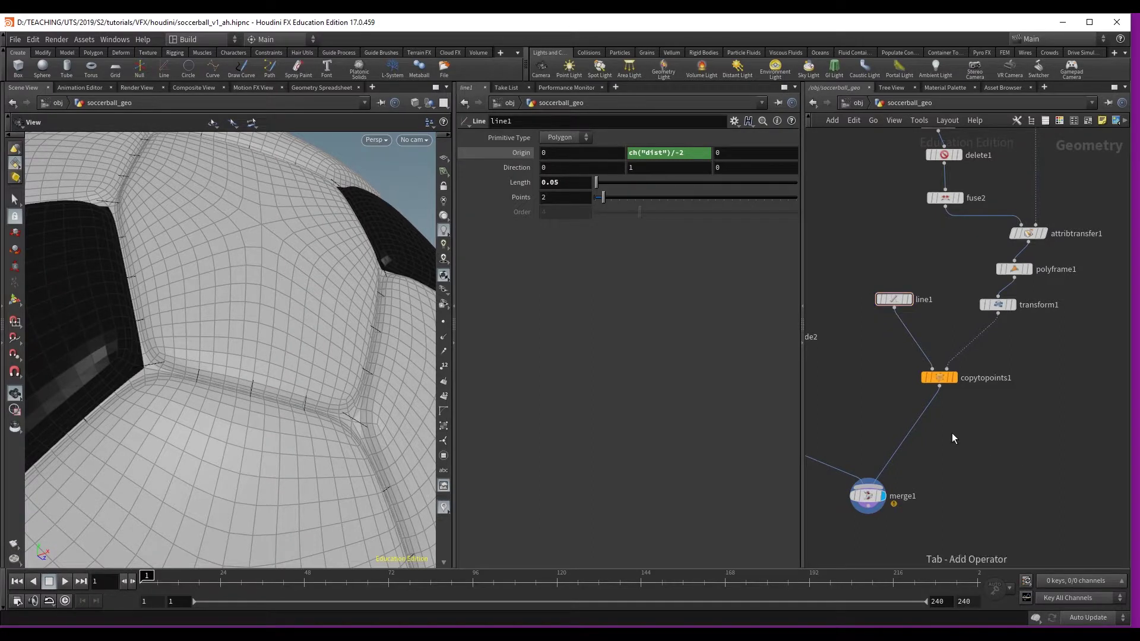
{"action": "key", "text": "Tab"}
{"action": "type", "text": "poly"}
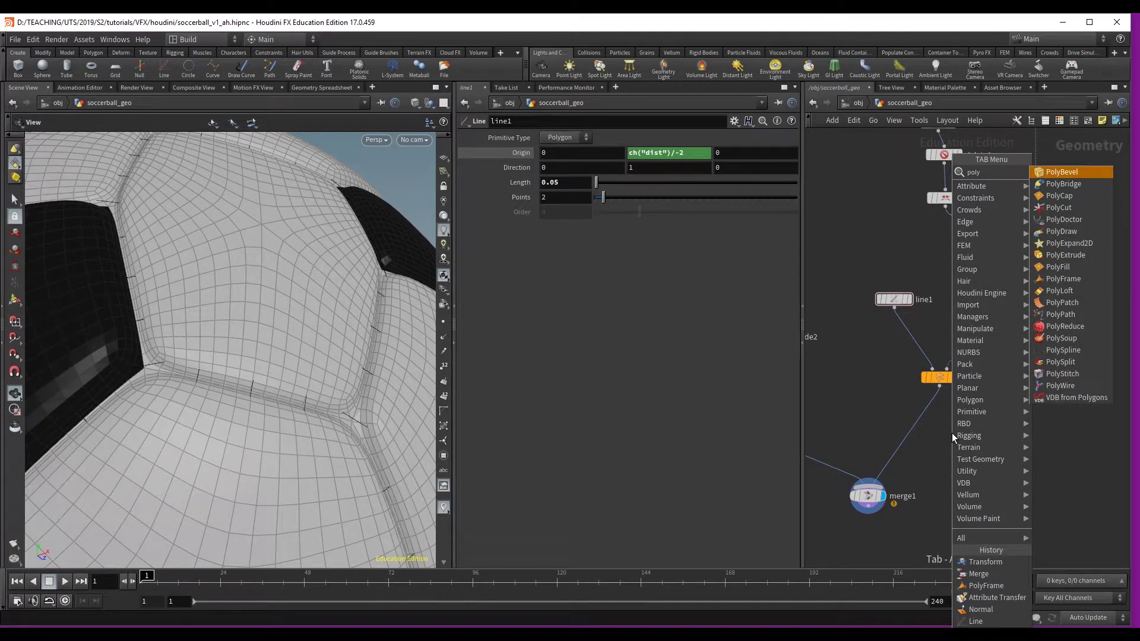
{"action": "left_click", "coordinate": [1053, 386]}
{"action": "left_click", "coordinate": [920, 424]}
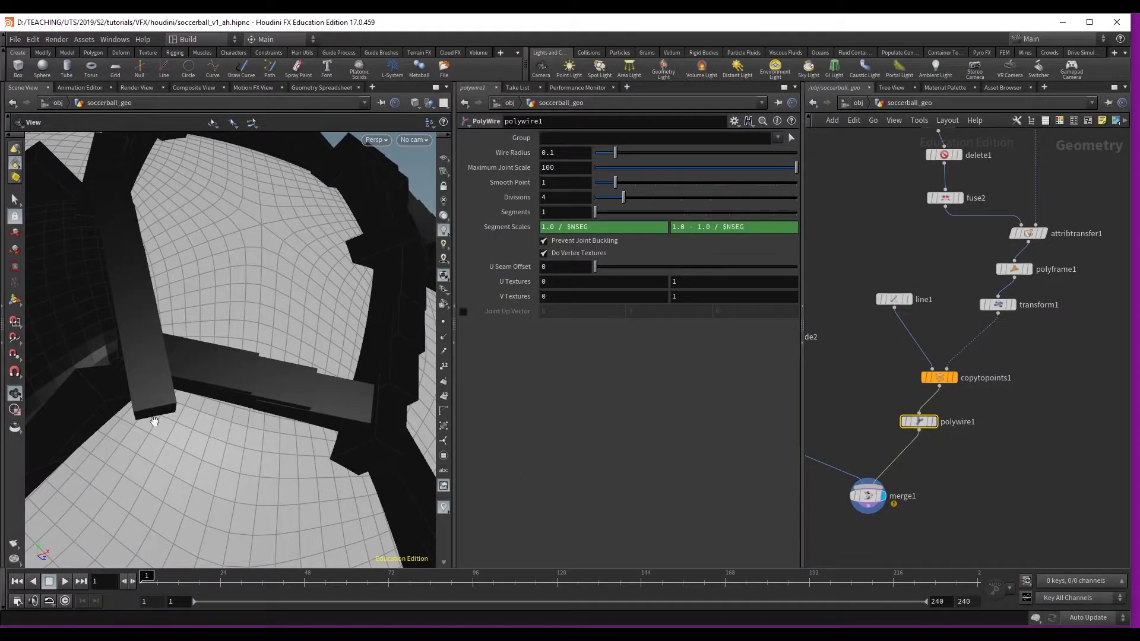
Set the Wire Radius of polywire1 to 0.01 to thin the stitches
{"action": "scroll", "coordinate": [154, 421], "scroll_direction": "down", "scroll_amount": 5}
{"action": "left_click_drag", "start_coordinate": [262, 374], "coordinate": [352, 301]}
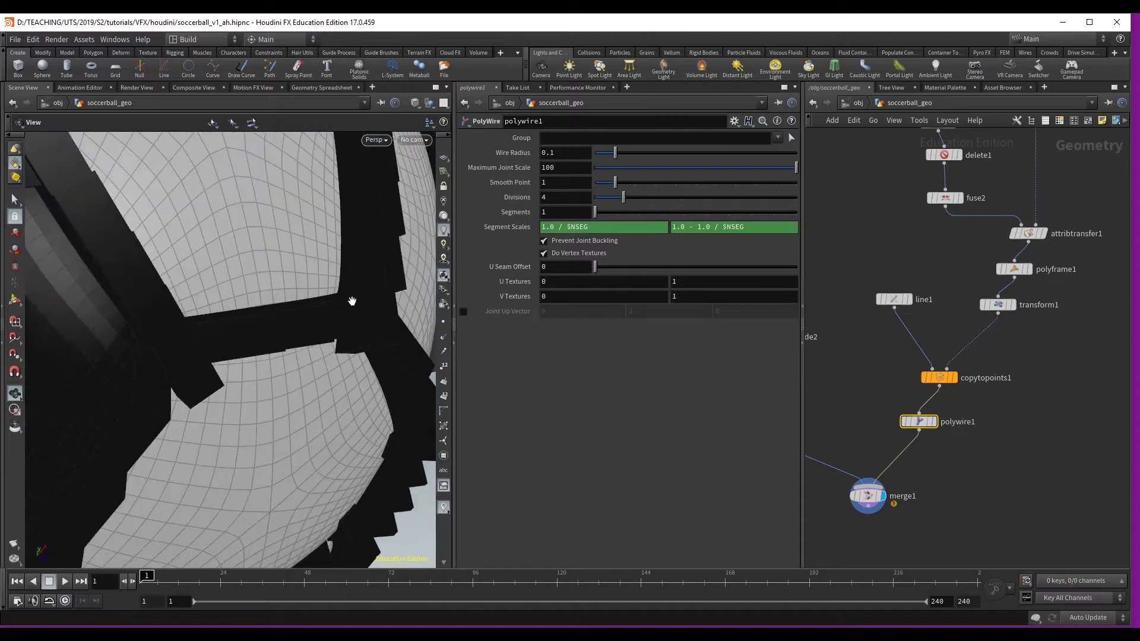
{"action": "left_click", "coordinate": [566, 151]}
{"action": "type", "text": ".01"}
{"action": "key", "text": "Return"}
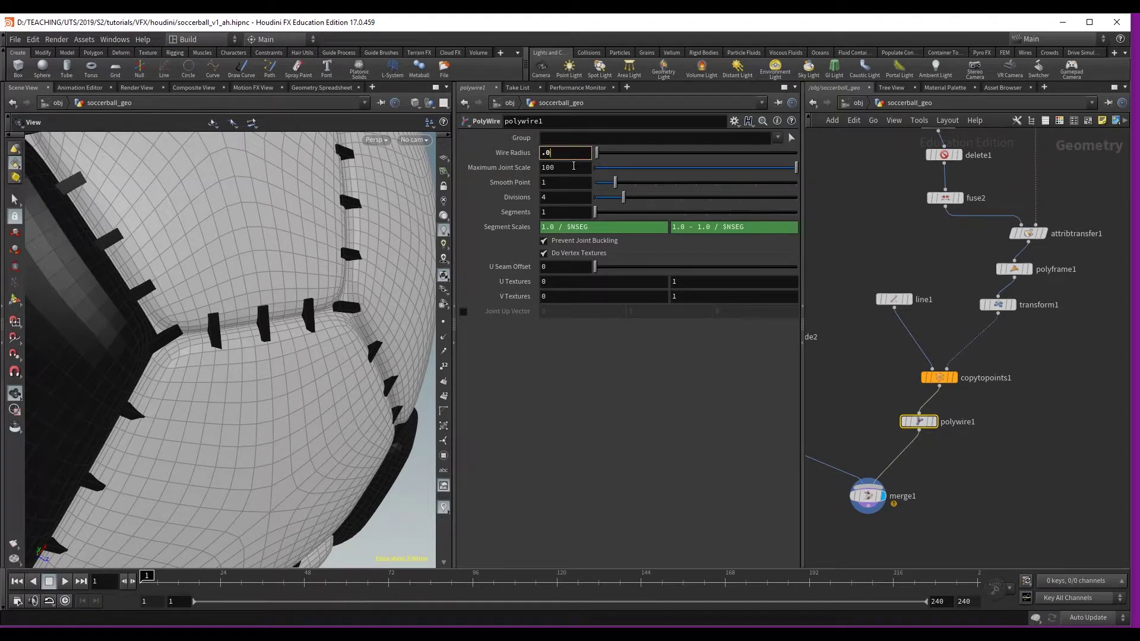
Set the Wire Radius of polywire1 to 0.005 to make the stitches thinner
{"action": "type", "text": "5"}
{"action": "key", "text": "Return"}
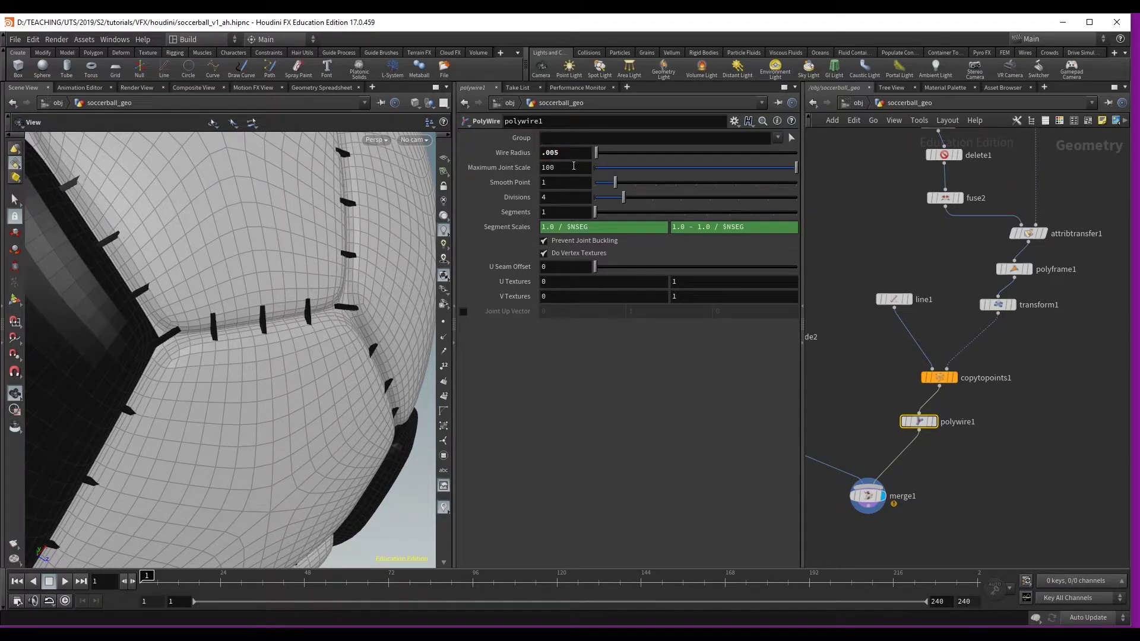
{"action": "left_click_drag", "start_coordinate": [256, 256], "coordinate": [270, 281]}
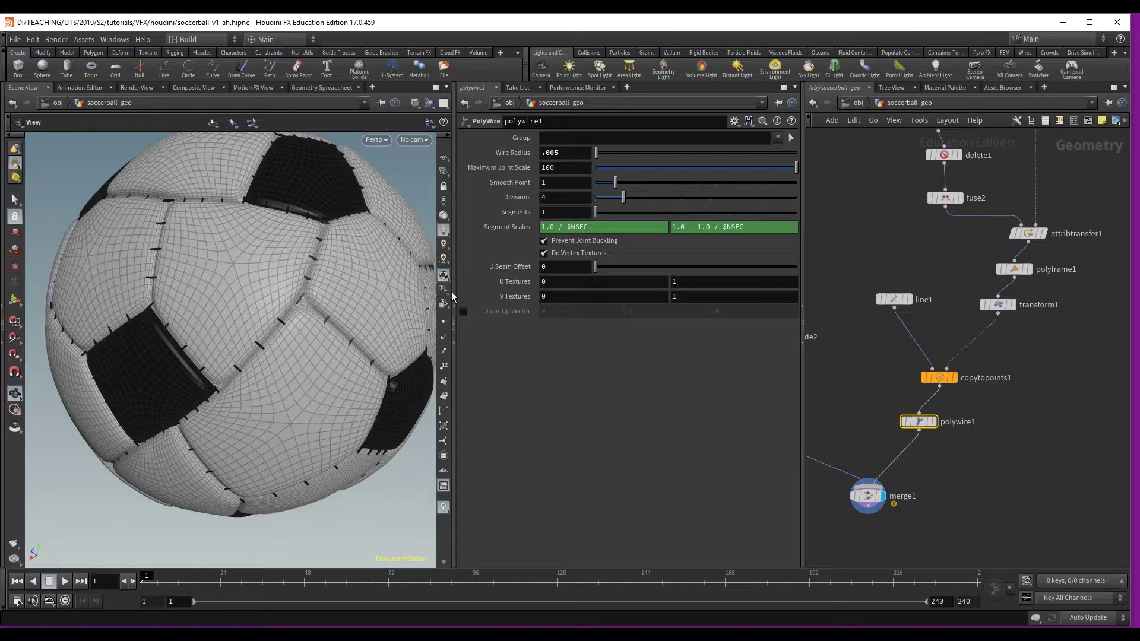
Move transform1 down to make room, and display the polyframe1 curves with their points shown
{"action": "left_click_drag", "start_coordinate": [997, 304], "coordinate": [983, 330]}
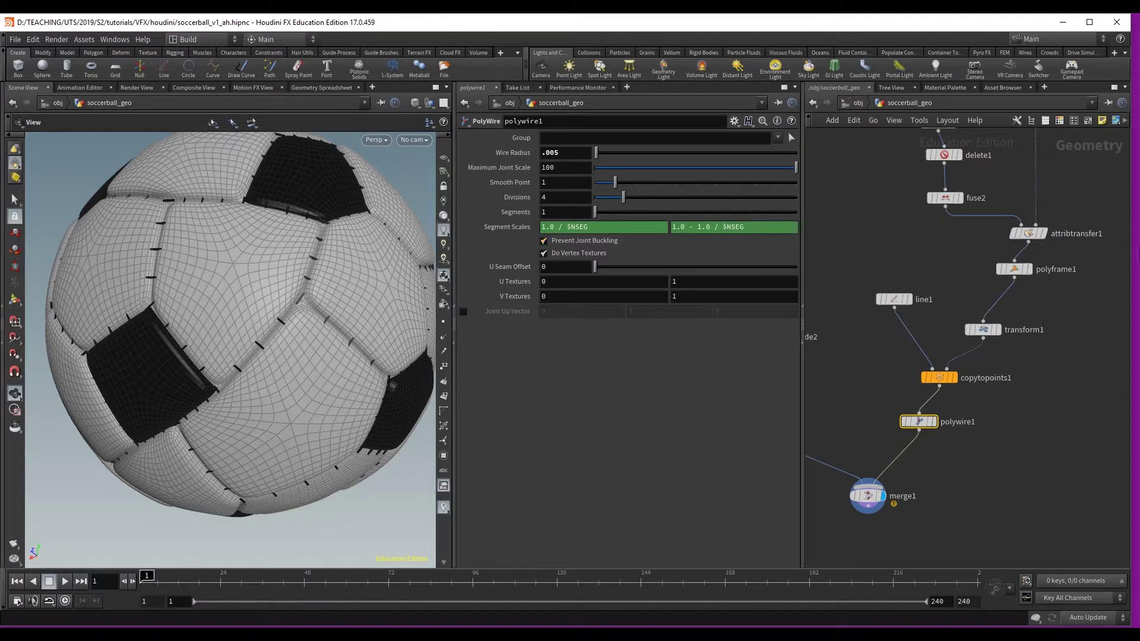
{"action": "left_click", "coordinate": [1030, 269]}
{"action": "left_click", "coordinate": [1013, 269]}
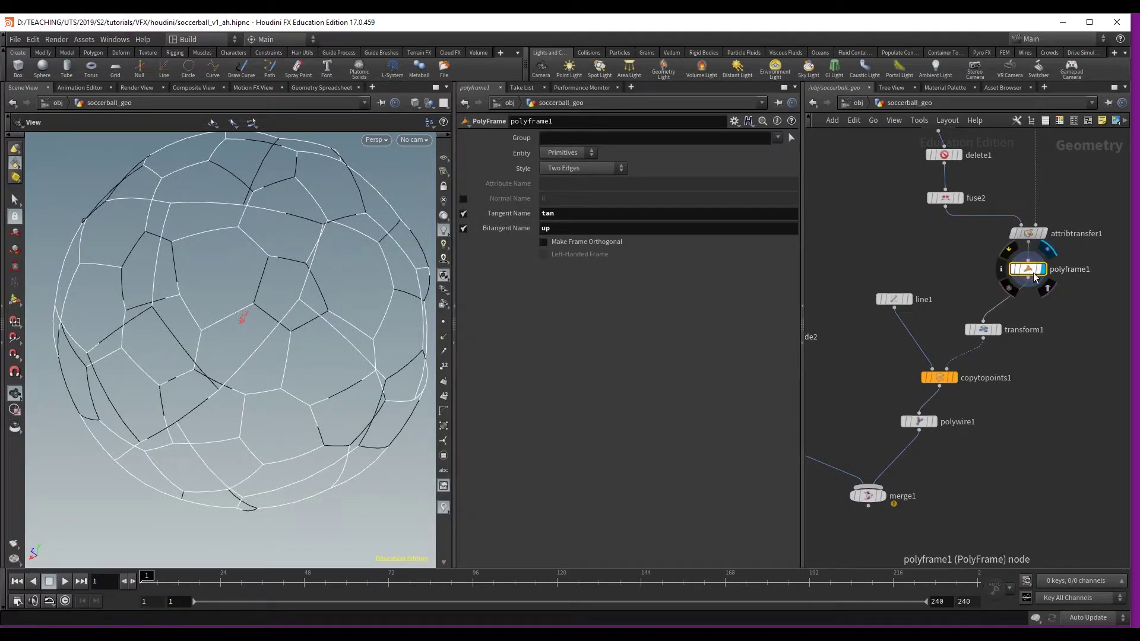
{"action": "left_click", "coordinate": [443, 322]}
{"action": "left_click_drag", "start_coordinate": [303, 304], "coordinate": [213, 243]}
Insert a Resample node between polyframe1 and transform1 and display its result
{"action": "key", "text": "Tab"}
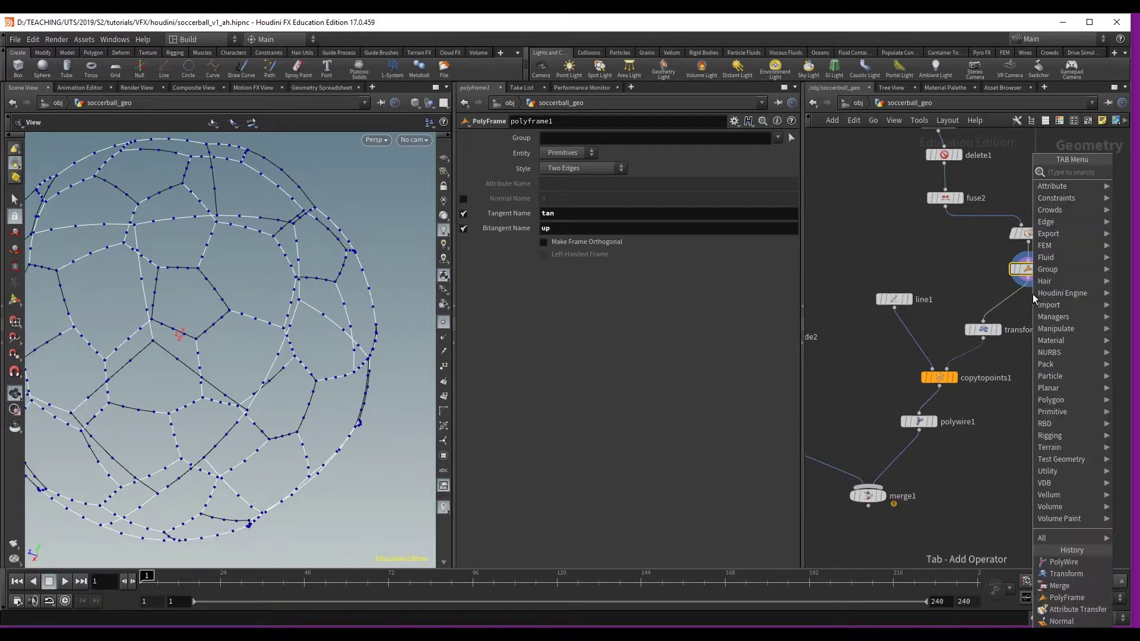
{"action": "type", "text": "res"}
{"action": "key", "text": "Return"}
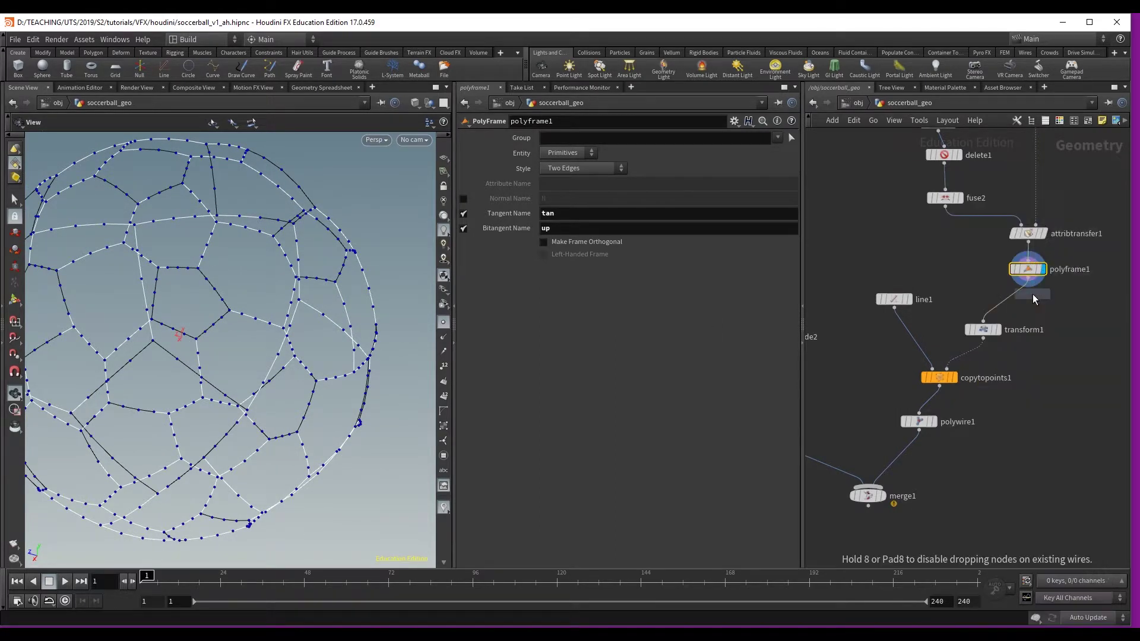
{"action": "left_click", "coordinate": [1009, 300]}
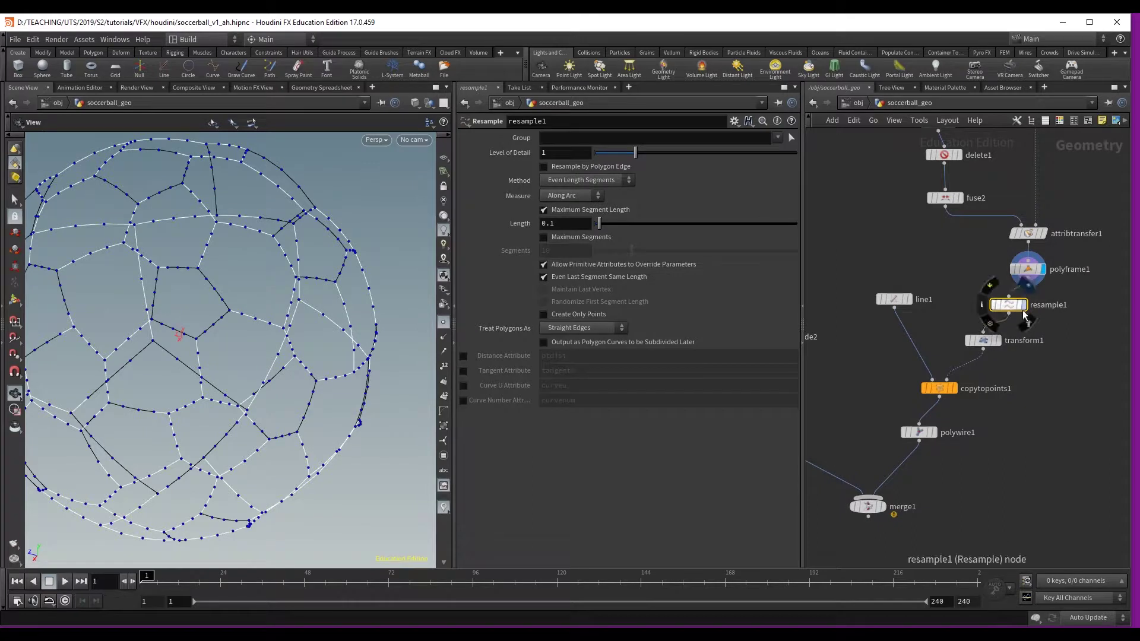
{"action": "left_click", "coordinate": [1022, 304]}
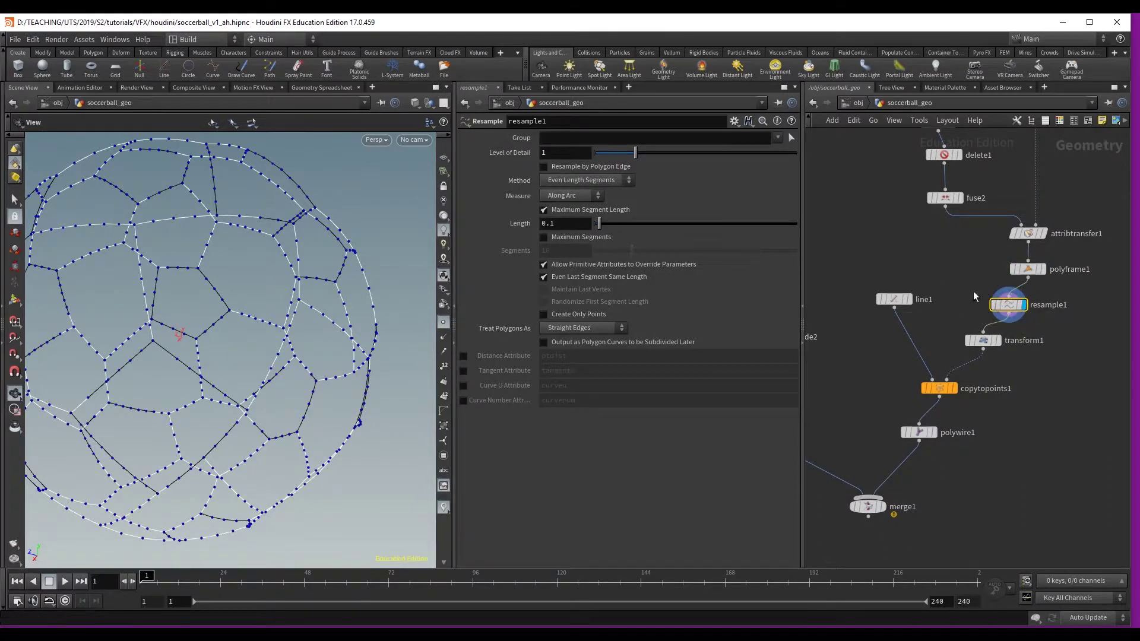
{"action": "left_click_drag", "start_coordinate": [265, 238], "coordinate": [190, 266]}
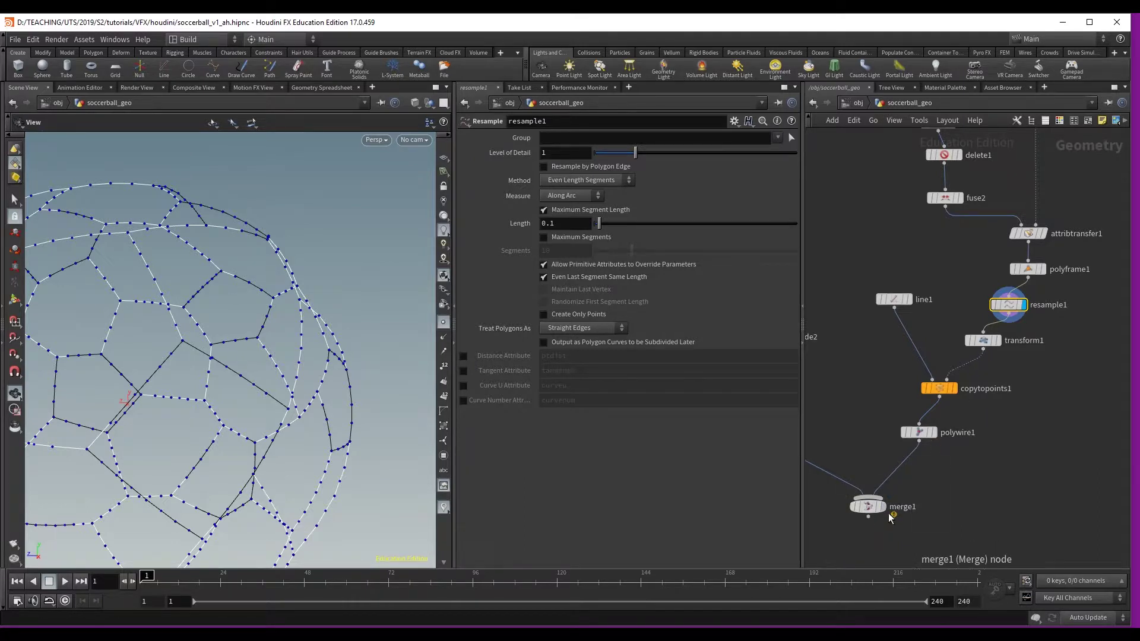
Display the merge1 result with point display turned off
{"action": "left_click", "coordinate": [868, 506]}
{"action": "left_click", "coordinate": [884, 506]}
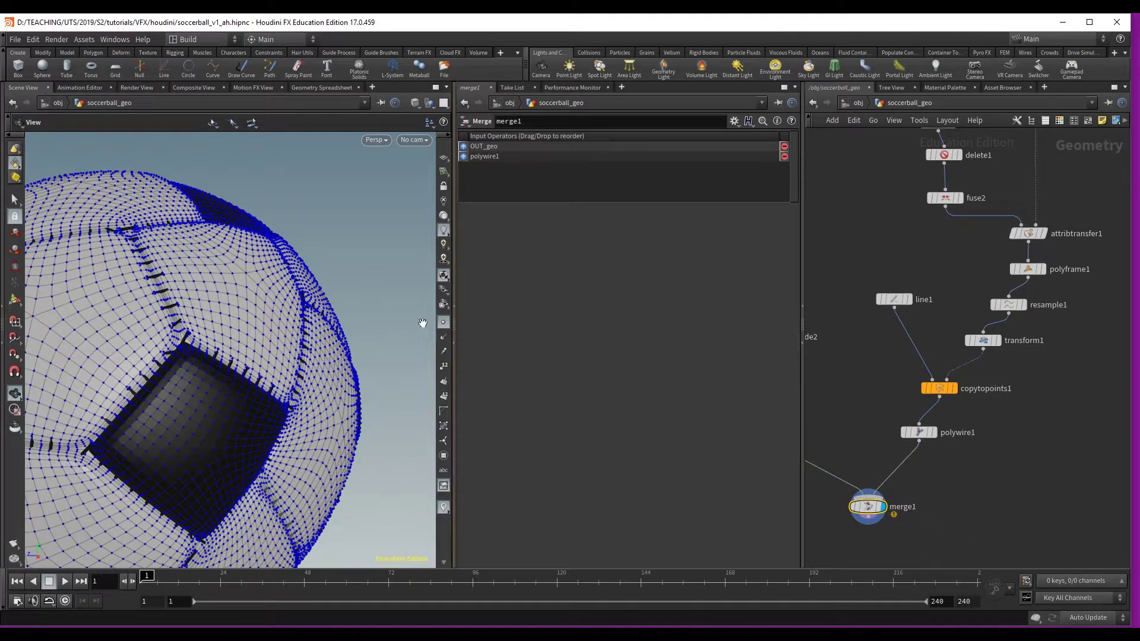
{"action": "left_click", "coordinate": [444, 323]}
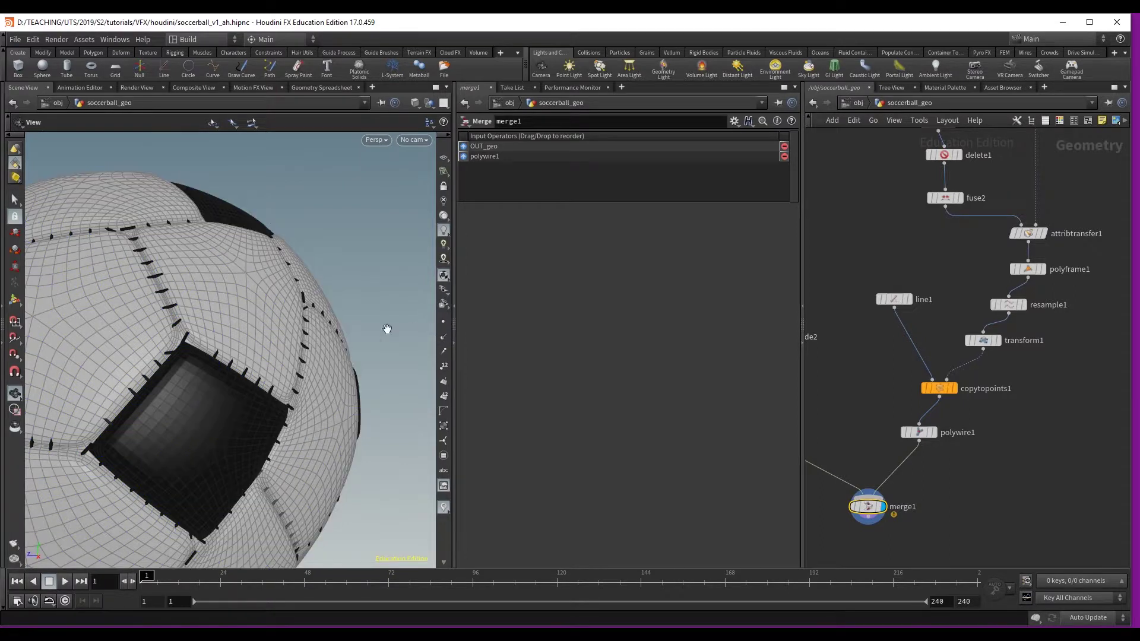
Examine the spacing and orientation of the stitches along the seams all around the ball
{"action": "key", "text": "h"}
{"action": "left_click_drag", "start_coordinate": [276, 312], "coordinate": [165, 437]}
{"action": "middle_click_drag", "start_coordinate": [212, 345], "coordinate": [145, 407]}
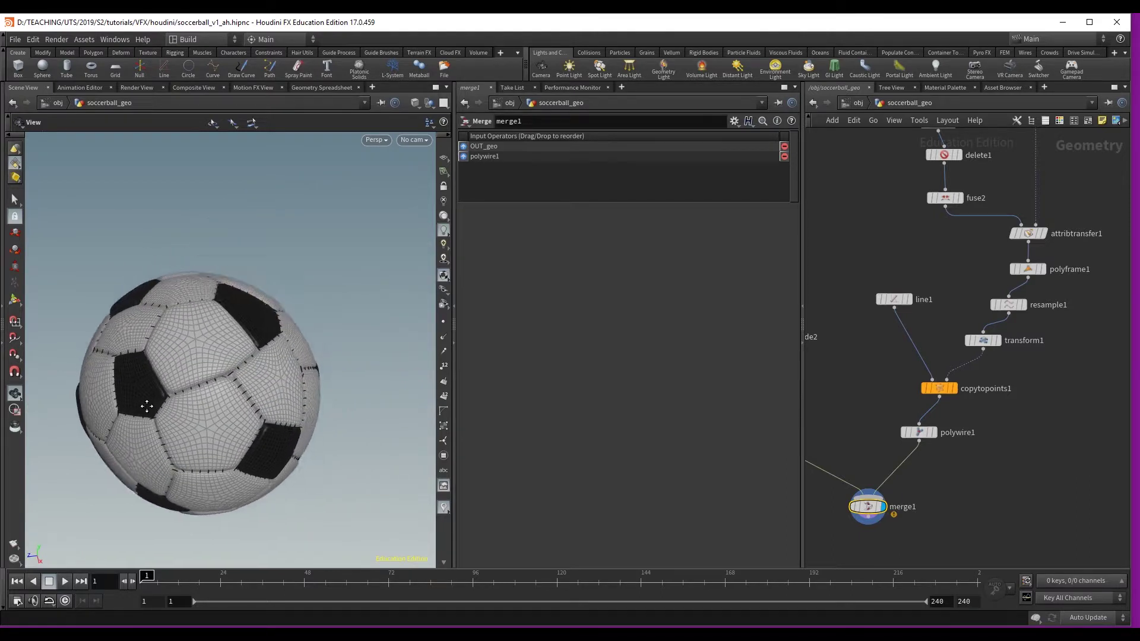
{"action": "right_click_drag", "start_coordinate": [145, 407], "coordinate": [275, 389]}
{"action": "left_click_drag", "start_coordinate": [274, 390], "coordinate": [52, 324]}
{"action": "scroll", "coordinate": [1000, 437], "scroll_direction": "up", "scroll_amount": 2}
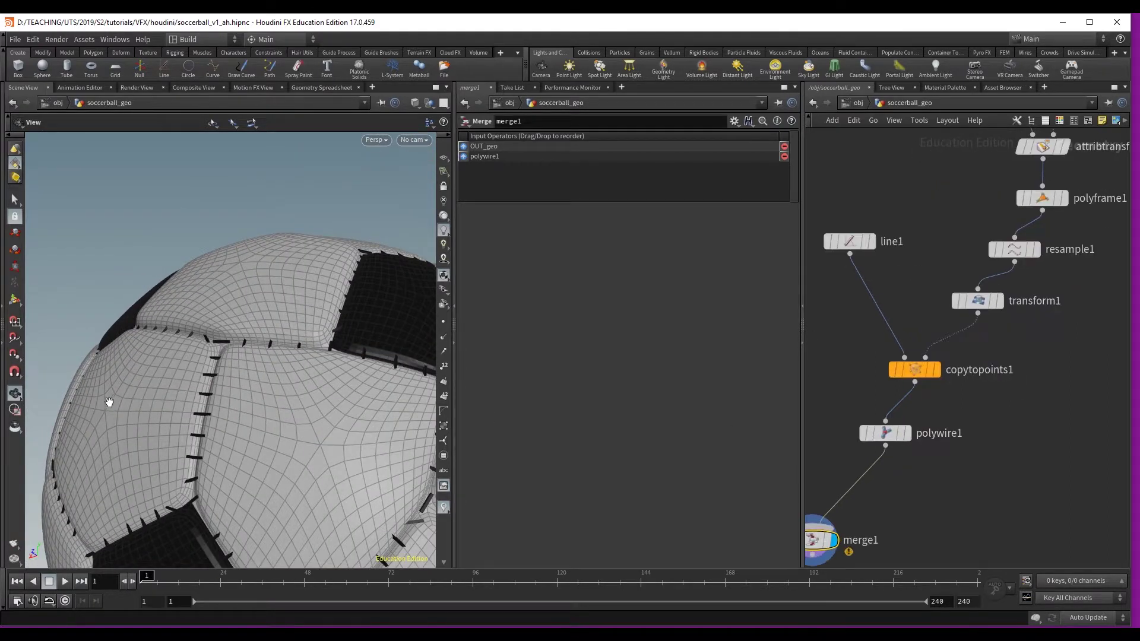
{"action": "scroll", "coordinate": [322, 388], "scroll_direction": "up", "scroll_amount": 3}
{"action": "scroll", "coordinate": [184, 376], "scroll_direction": "up", "scroll_amount": 3}
{"action": "left_click_drag", "start_coordinate": [184, 376], "coordinate": [123, 175]}
{"action": "left_click_drag", "start_coordinate": [46, 163], "coordinate": [83, 196]}
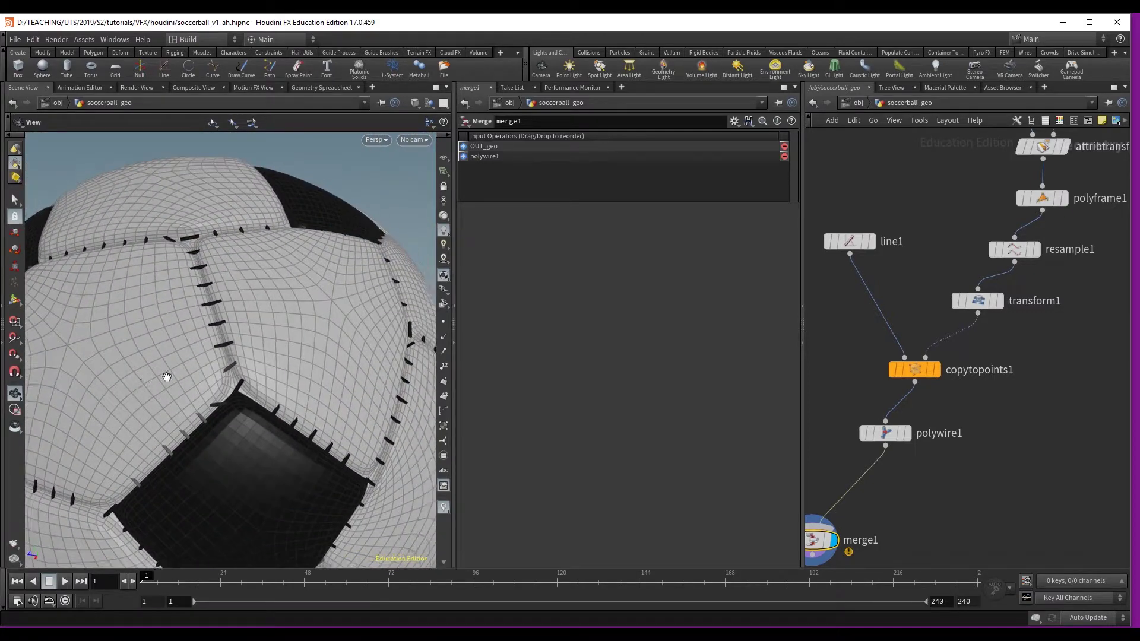
{"action": "left_click_drag", "start_coordinate": [272, 382], "coordinate": [385, 336]}
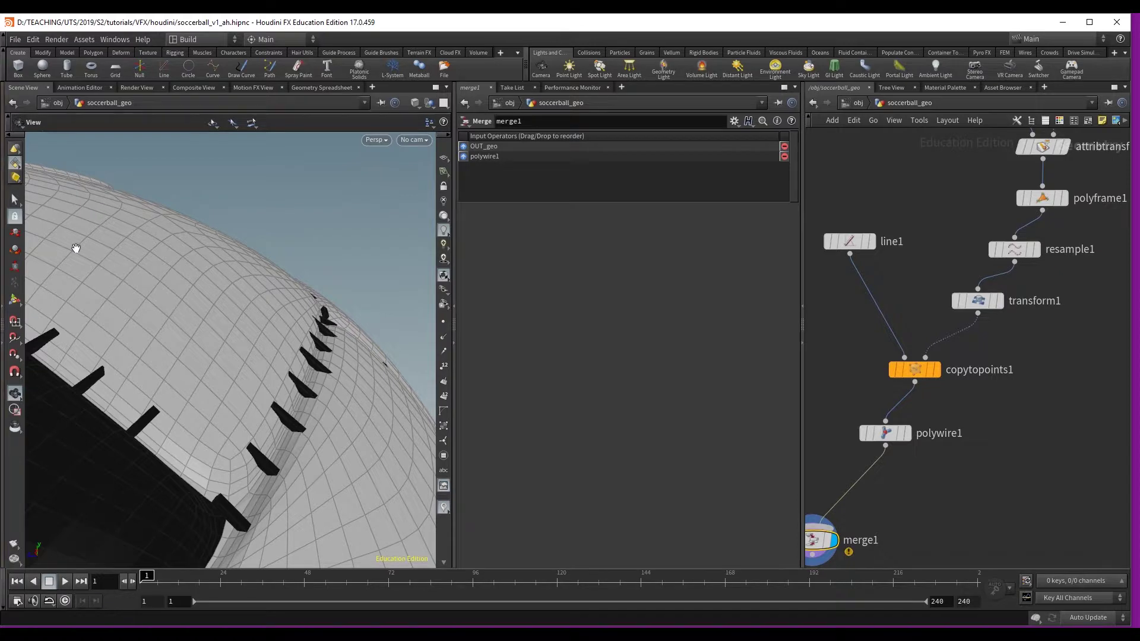
{"action": "left_click_drag", "start_coordinate": [286, 368], "coordinate": [301, 390]}
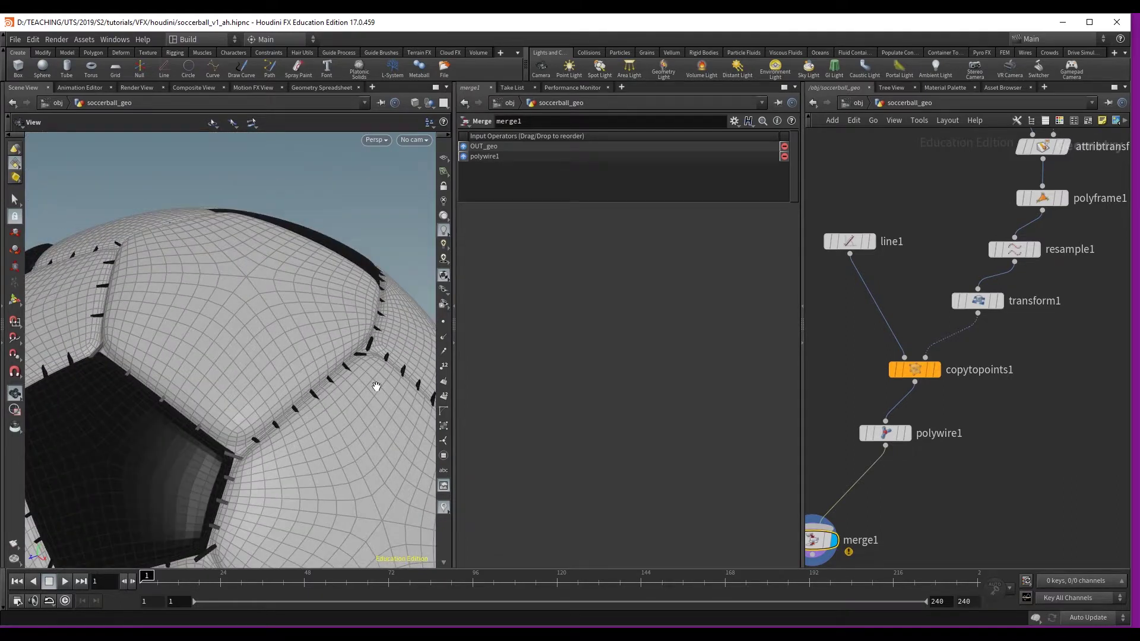
{"action": "left_click_drag", "start_coordinate": [211, 332], "coordinate": [267, 316]}
{"action": "right_click_drag", "start_coordinate": [267, 315], "coordinate": [279, 340]}
{"action": "left_click_drag", "start_coordinate": [280, 341], "coordinate": [252, 318]}
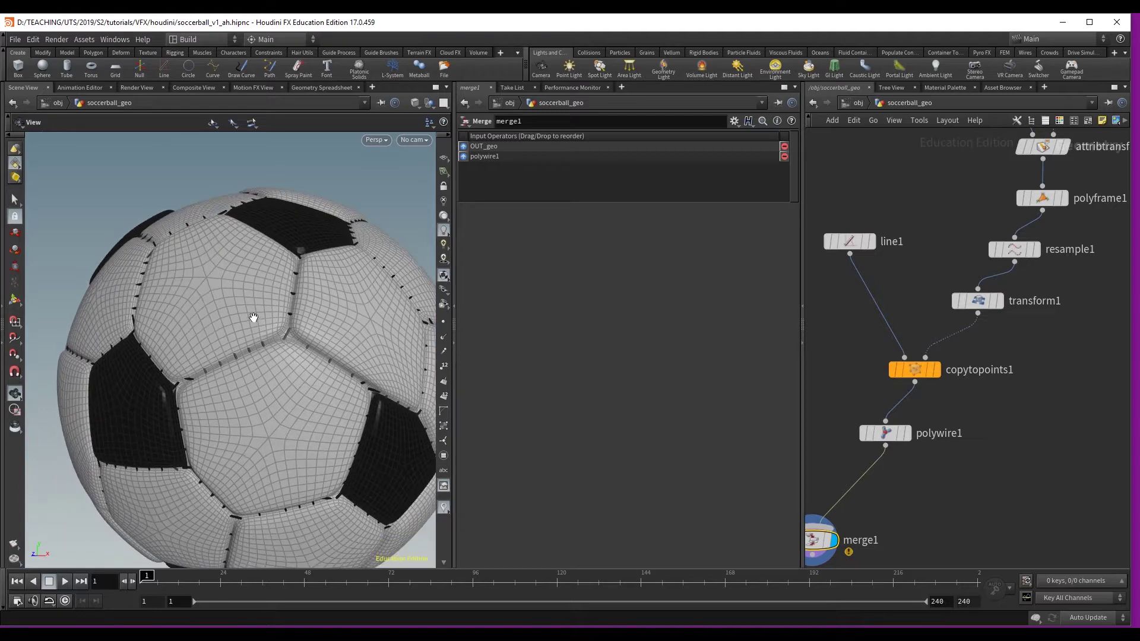
{"action": "right_click_drag", "start_coordinate": [252, 318], "coordinate": [370, 340]}
{"action": "left_click_drag", "start_coordinate": [369, 340], "coordinate": [308, 293]}
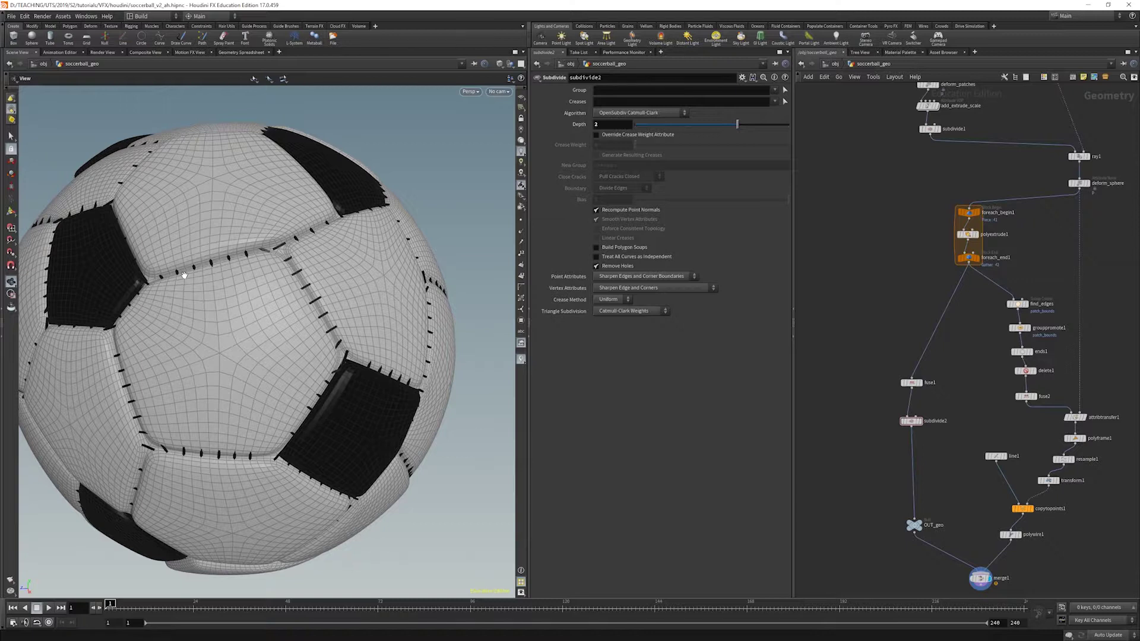
Move transform1 and the nodes below it further down to make room under resample1, undoing the accidental duplication
{"action": "middle_click_drag", "start_coordinate": [1093, 536], "coordinate": [997, 298]}
{"action": "mouse_move", "coordinate": [952, 243]}
{"action": "left_click_drag", "start_coordinate": [950, 243], "coordinate": [962, 340], "text": "alt"}
{"action": "key", "text": "ctrl+z"}
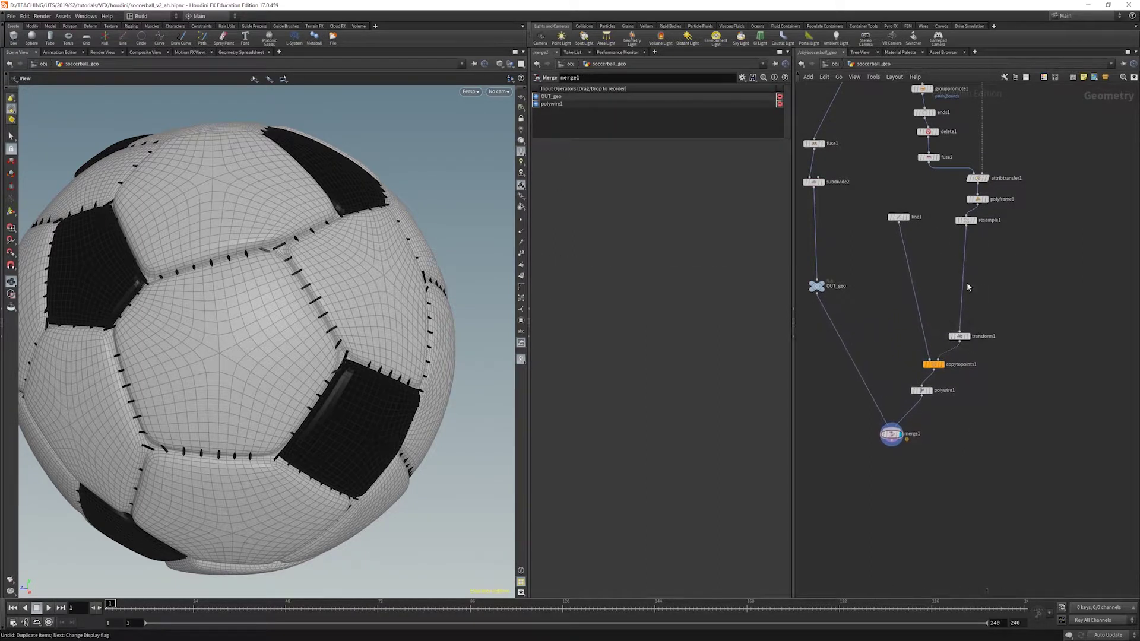
Display resample1 with its points shown and open its parameters
{"action": "left_click", "coordinate": [976, 226]}
{"action": "left_click", "coordinate": [963, 340]}
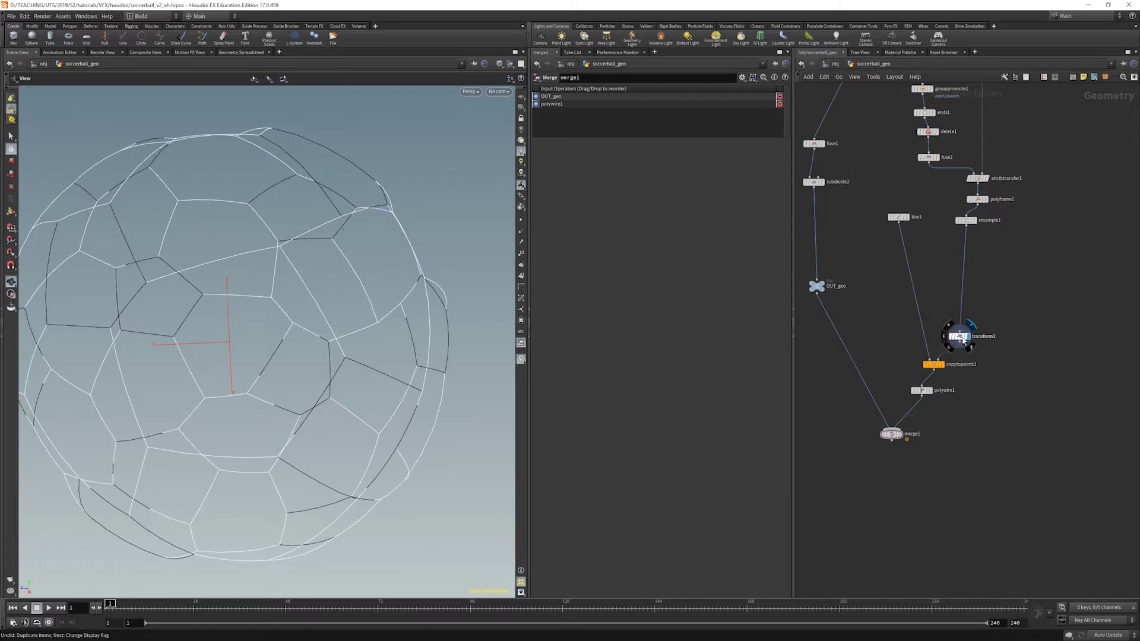
{"action": "left_click", "coordinate": [959, 337]}
{"action": "left_click", "coordinate": [977, 220]}
{"action": "left_click", "coordinate": [964, 222]}
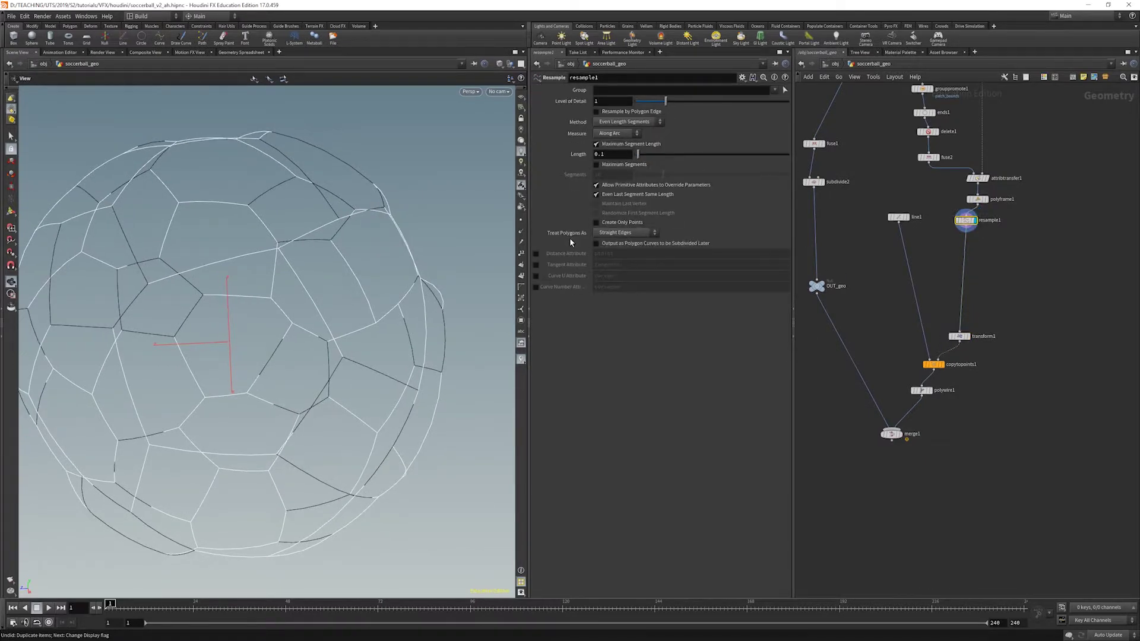
{"action": "left_click", "coordinate": [517, 222]}
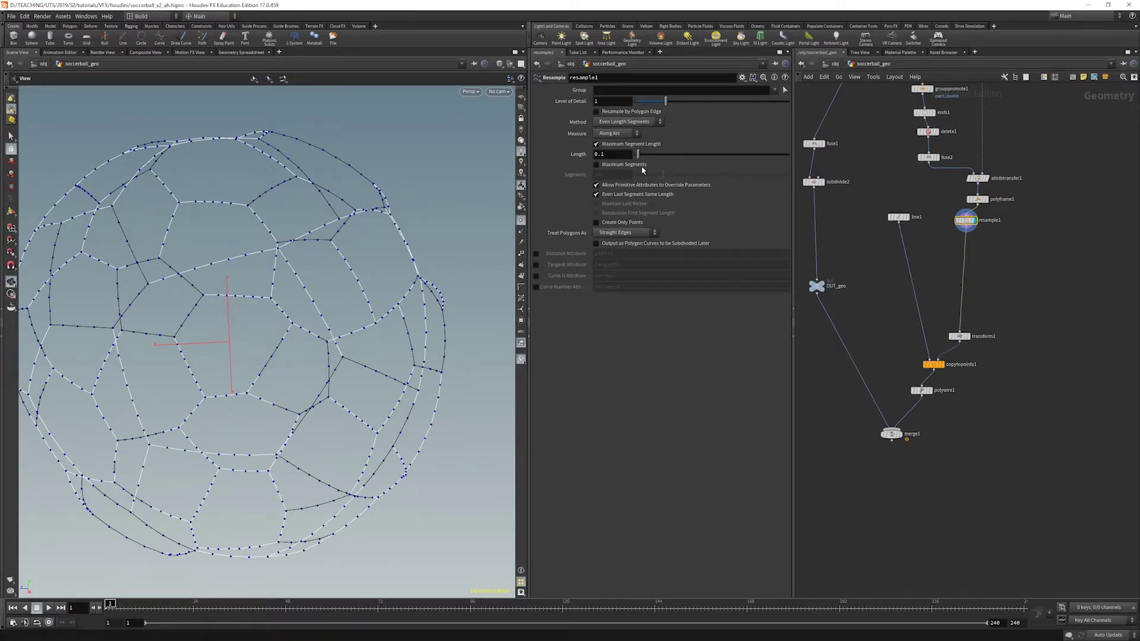
Set the segment Length of resample1 to 0.025
{"action": "left_click_drag", "start_coordinate": [617, 154], "coordinate": [514, 156]}
{"action": "type", "text": ".025"}
{"action": "key", "text": "Return"}
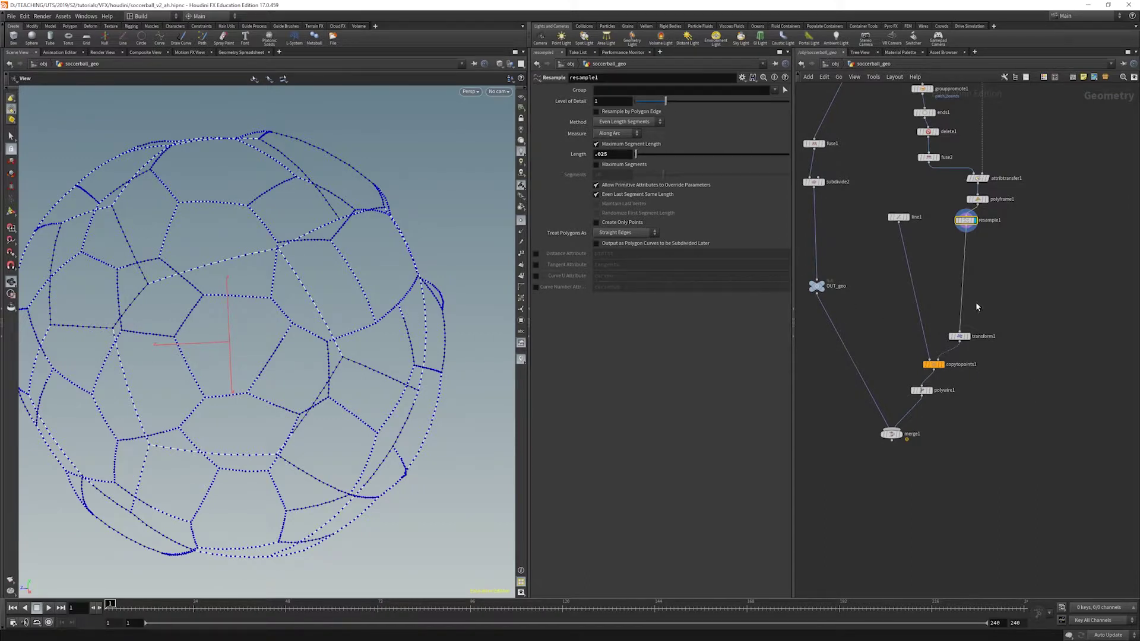
Insert a Delete node on the wire between resample1 and transform1
{"action": "key", "text": "Tab"}
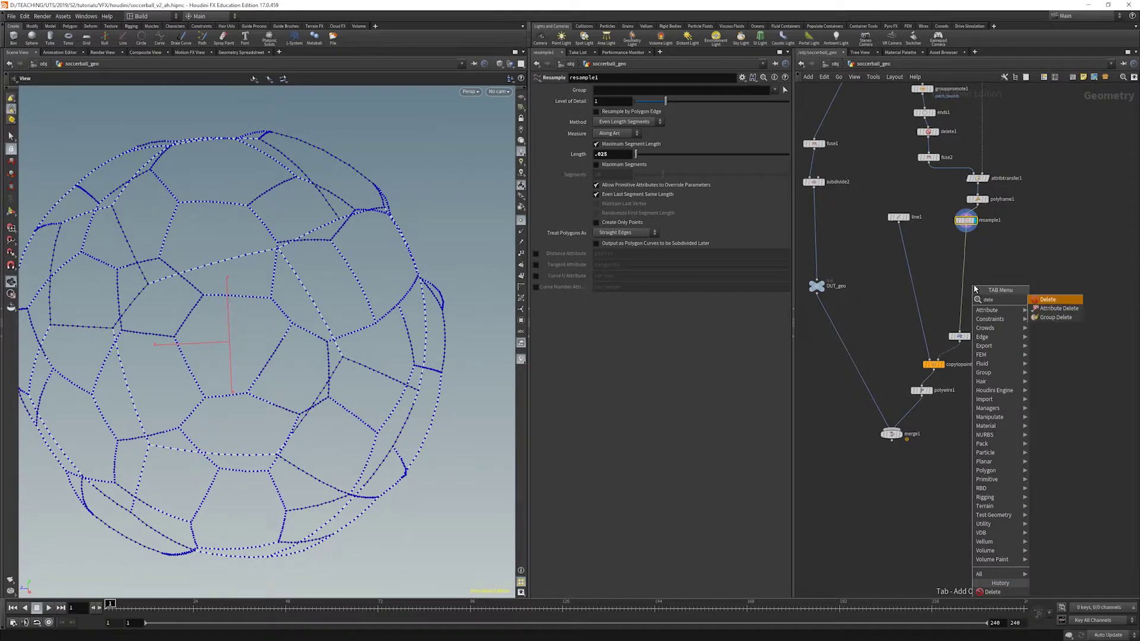
{"action": "key", "text": "Return"}
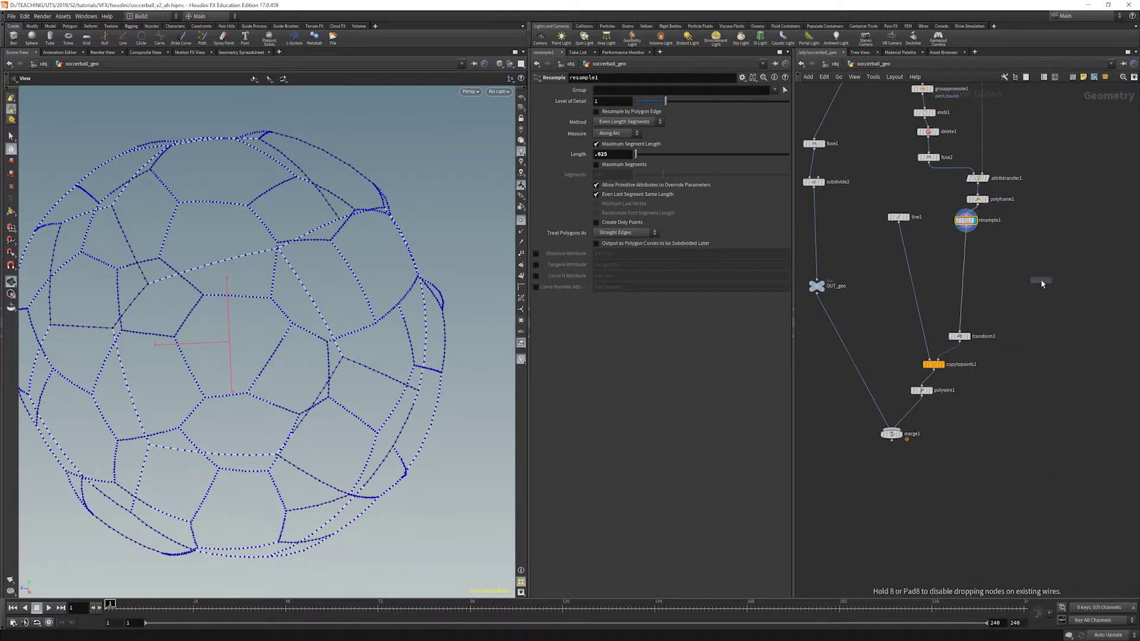
{"action": "left_click", "coordinate": [965, 248]}
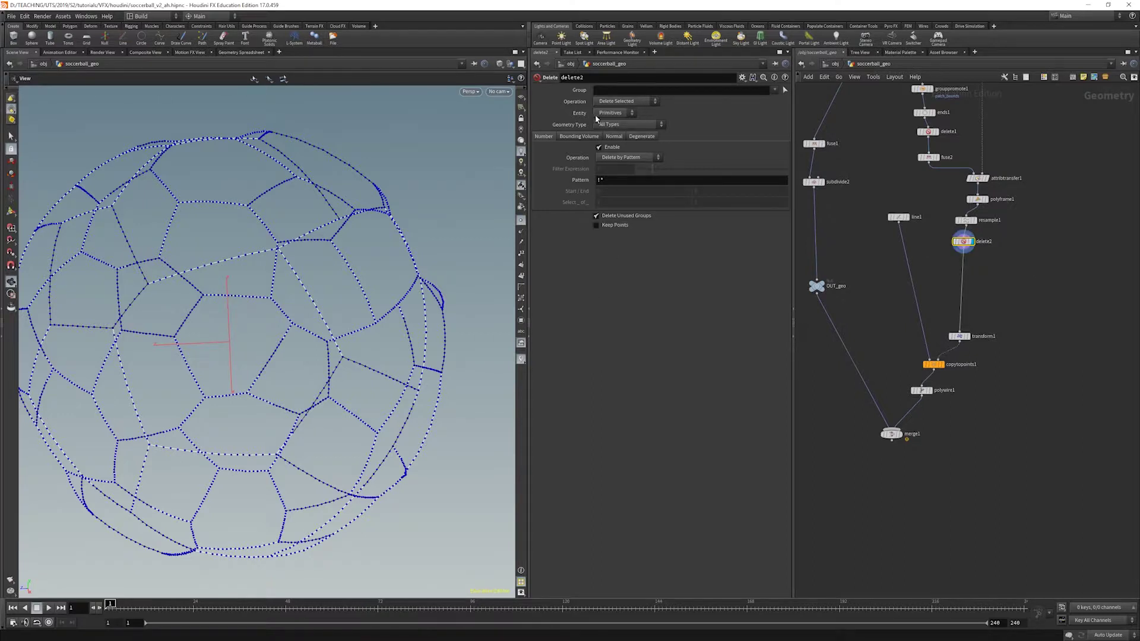
Configure delete2 to Delete Non-Selected with the Points entity and Delete by Range
{"action": "left_click", "coordinate": [616, 102]}
{"action": "left_click", "coordinate": [625, 114]}
{"action": "left_click", "coordinate": [604, 112]}
{"action": "left_click", "coordinate": [607, 125]}
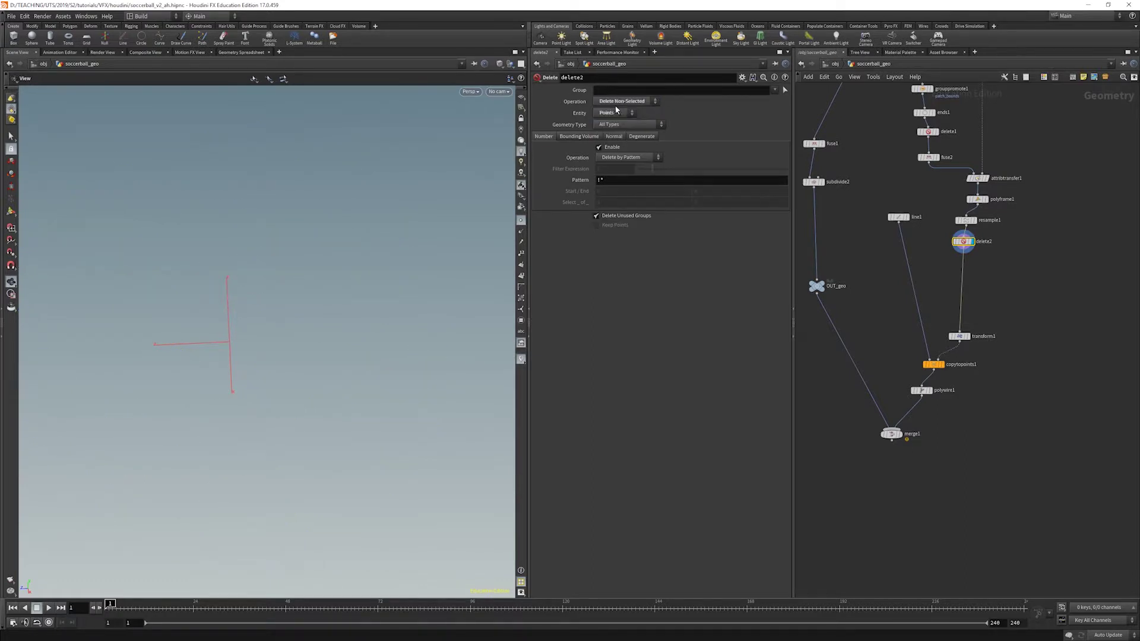
{"action": "left_click", "coordinate": [628, 158]}
{"action": "left_click", "coordinate": [621, 176]}
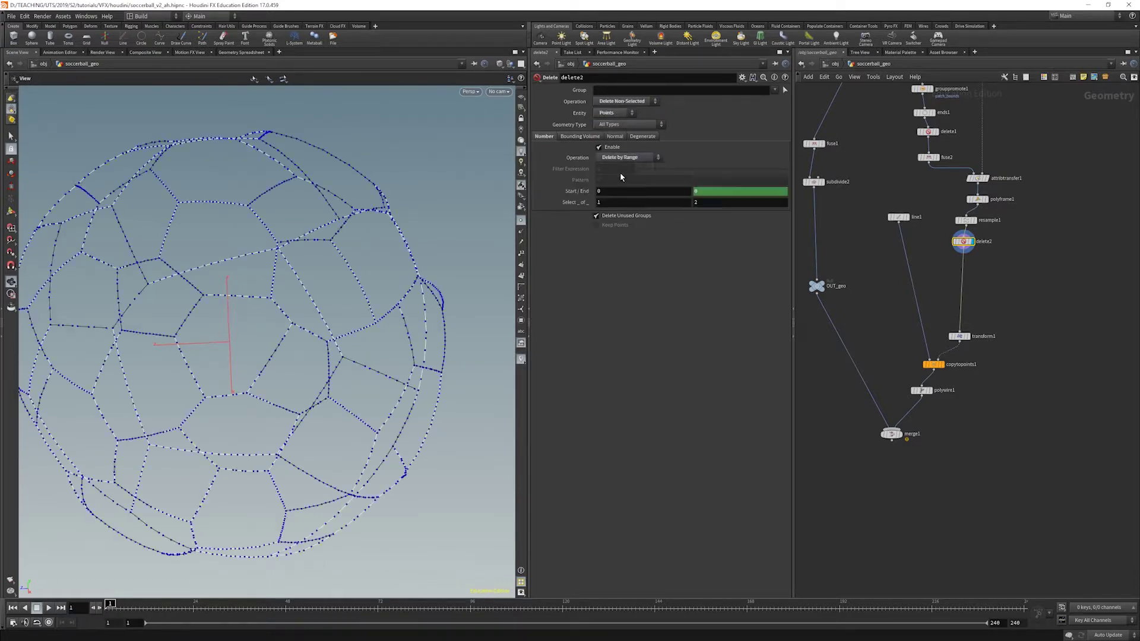
Set the range selection of delete2 to 1 of 5 and display merge1 to check the stitches
{"action": "left_click", "coordinate": [708, 204]}
{"action": "key", "text": "Return"}
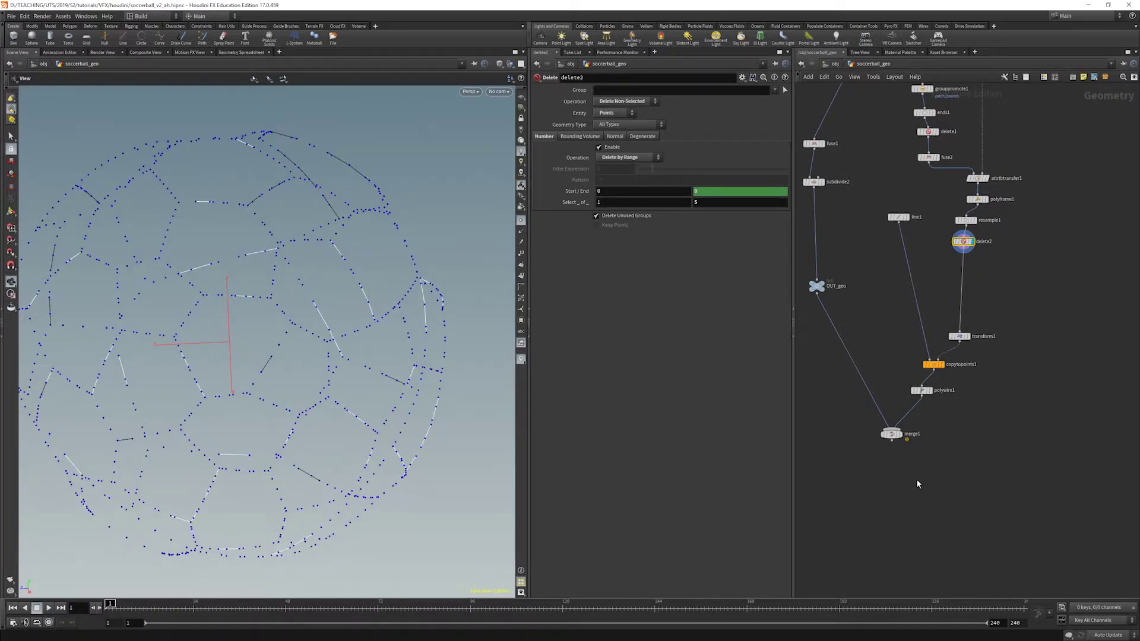
{"action": "left_click", "coordinate": [901, 434]}
{"action": "left_click_drag", "start_coordinate": [198, 255], "coordinate": [262, 253]}
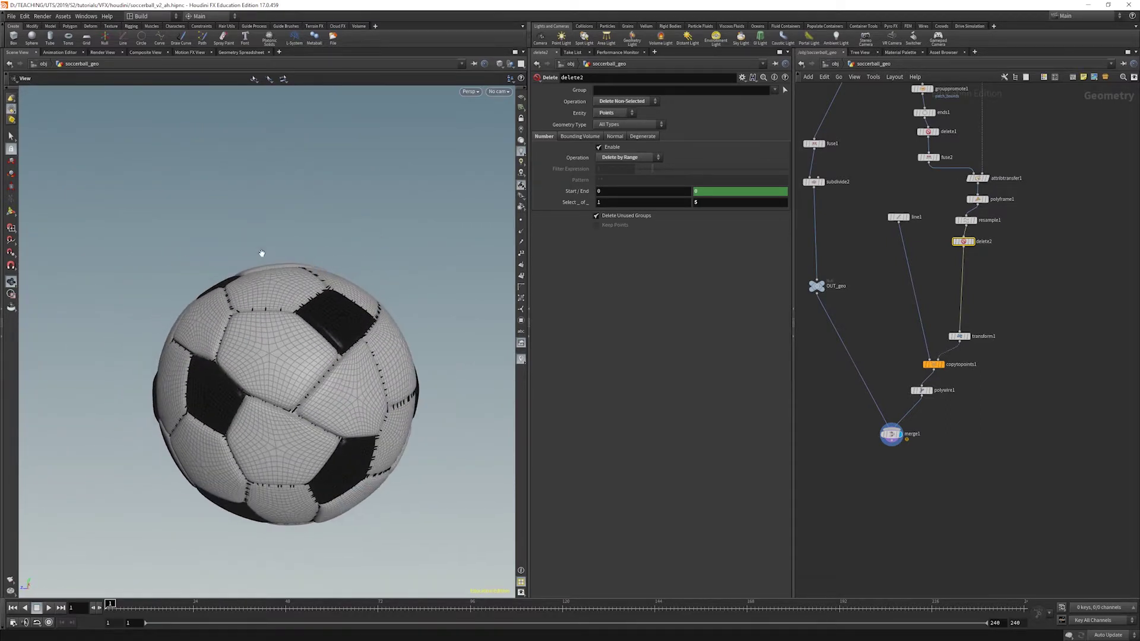
Change the range selection of delete2 to 1 of 4 and check the stitch spacing around the ball
{"action": "left_click", "coordinate": [737, 204]}
{"action": "type", "text": "4"}
{"action": "key", "text": "Return"}
{"action": "left_click_drag", "start_coordinate": [442, 249], "coordinate": [341, 218]}
{"action": "left_click_drag", "start_coordinate": [424, 241], "coordinate": [400, 224]}
{"action": "left_click_drag", "start_coordinate": [401, 380], "coordinate": [415, 323]}
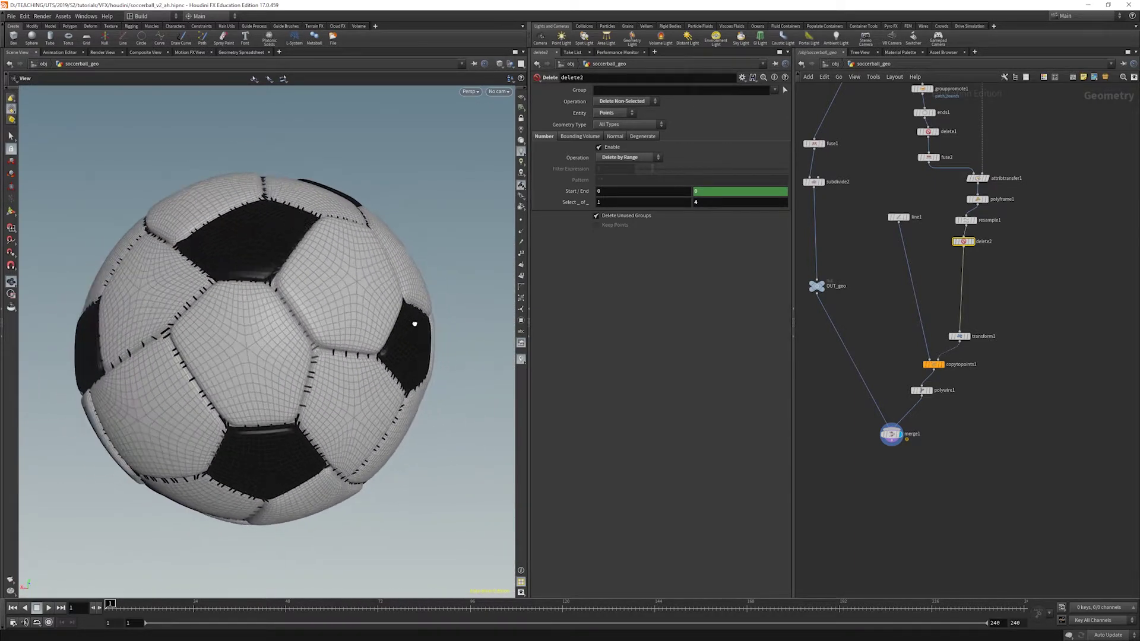
{"action": "left_click_drag", "start_coordinate": [312, 326], "coordinate": [278, 302]}
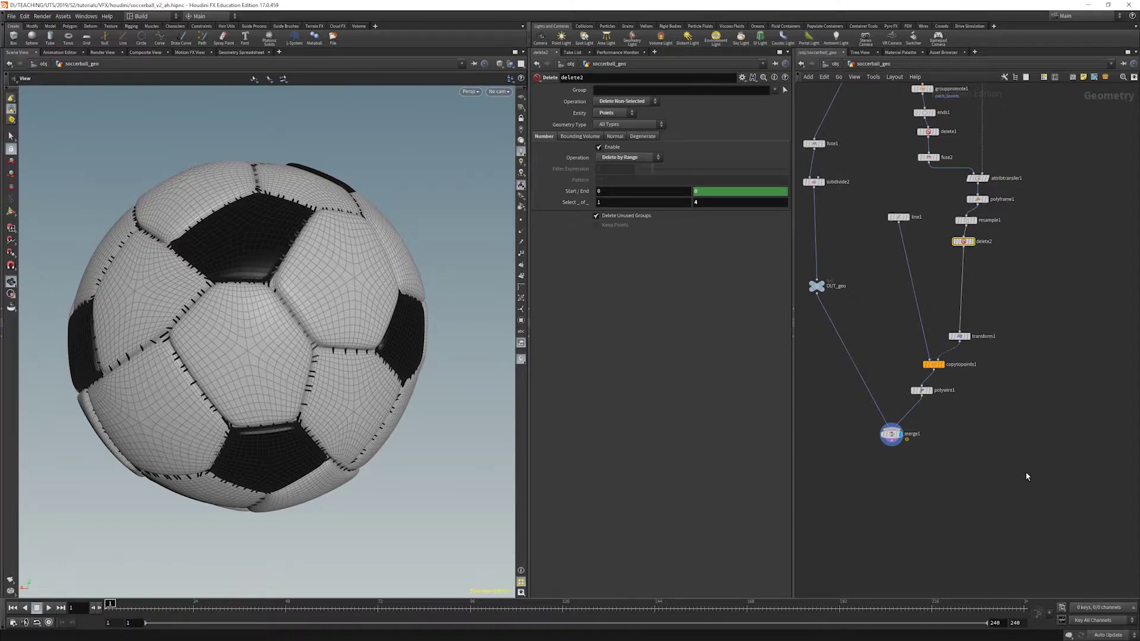
Insert an Attribute Randomize node on the wire between transform1 and copytopoints1
{"action": "key", "text": "l"}
{"action": "scroll", "coordinate": [913, 295], "scroll_direction": "up", "scroll_amount": 2}
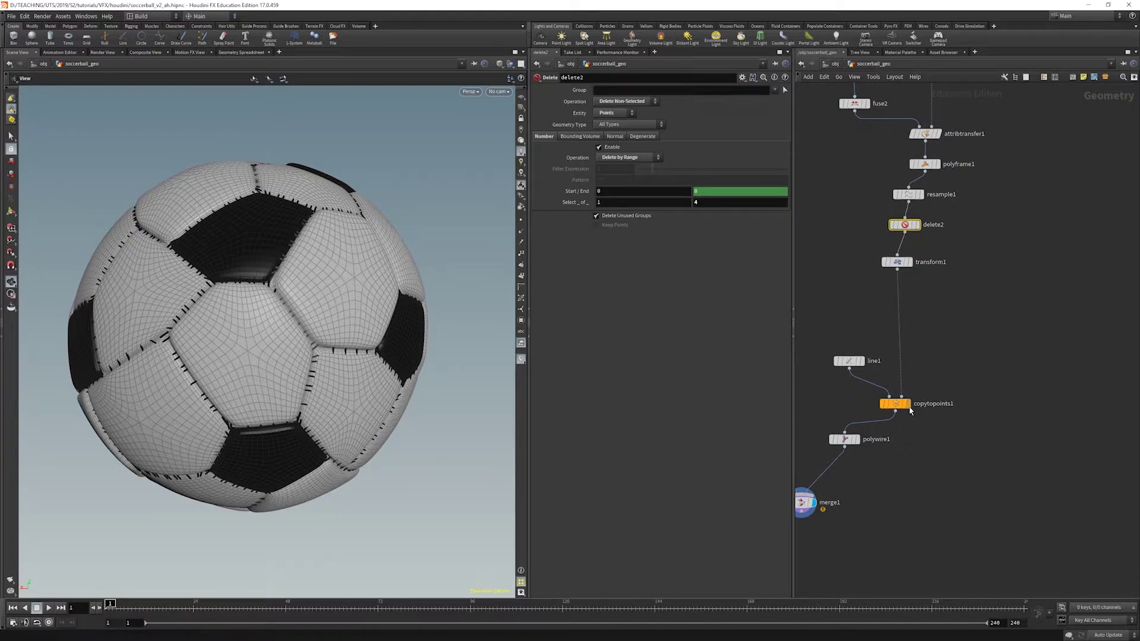
{"action": "key", "text": "Tab"}
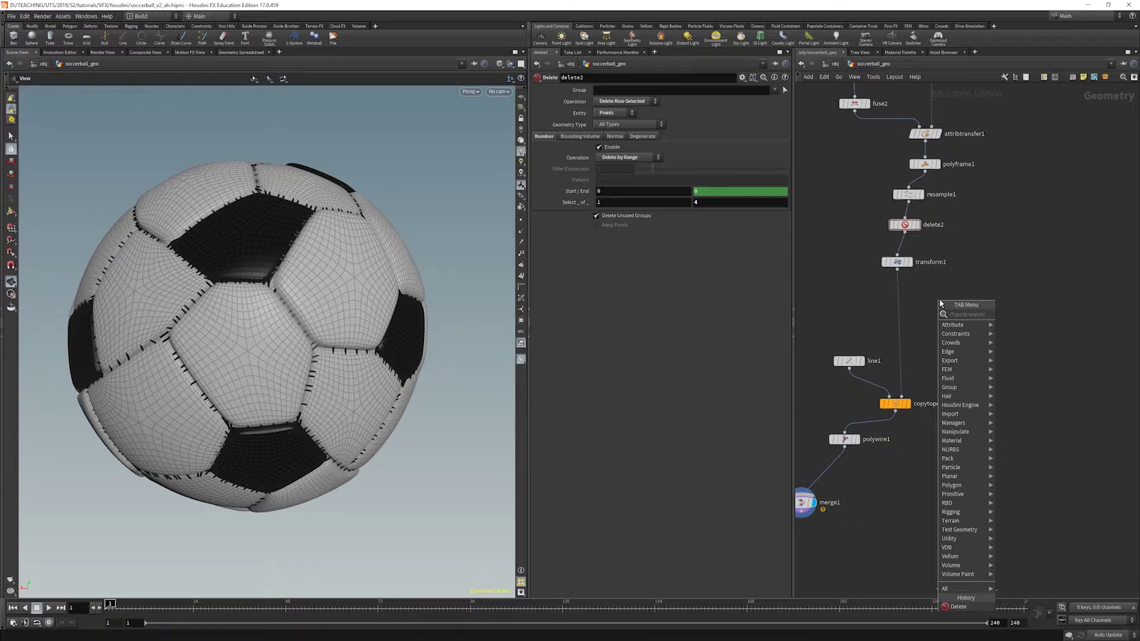
{"action": "type", "text": "random"}
{"action": "key", "text": "Return"}
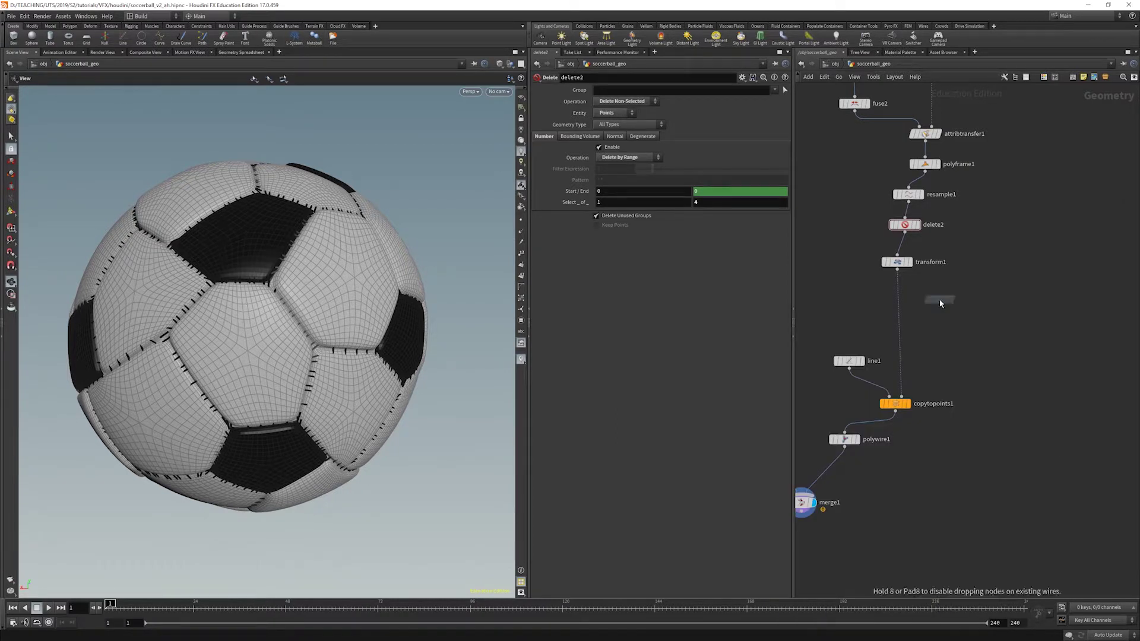
{"action": "left_click", "coordinate": [899, 291]}
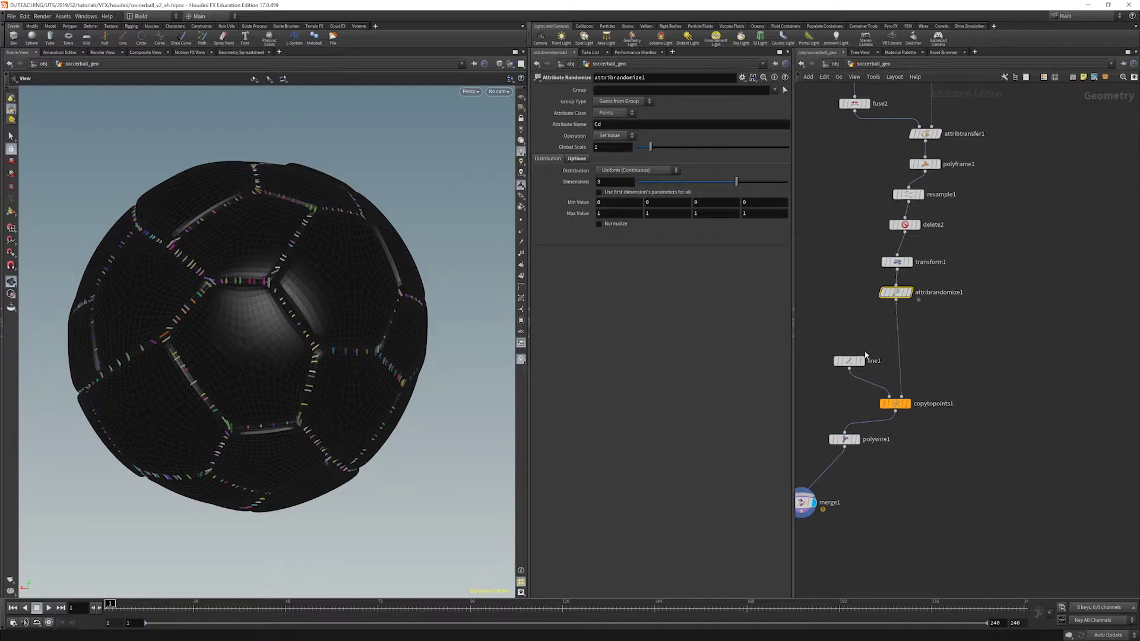
Set the attribute name of attribrandomize1 to scale
{"action": "mouse_move", "coordinate": [896, 405]}
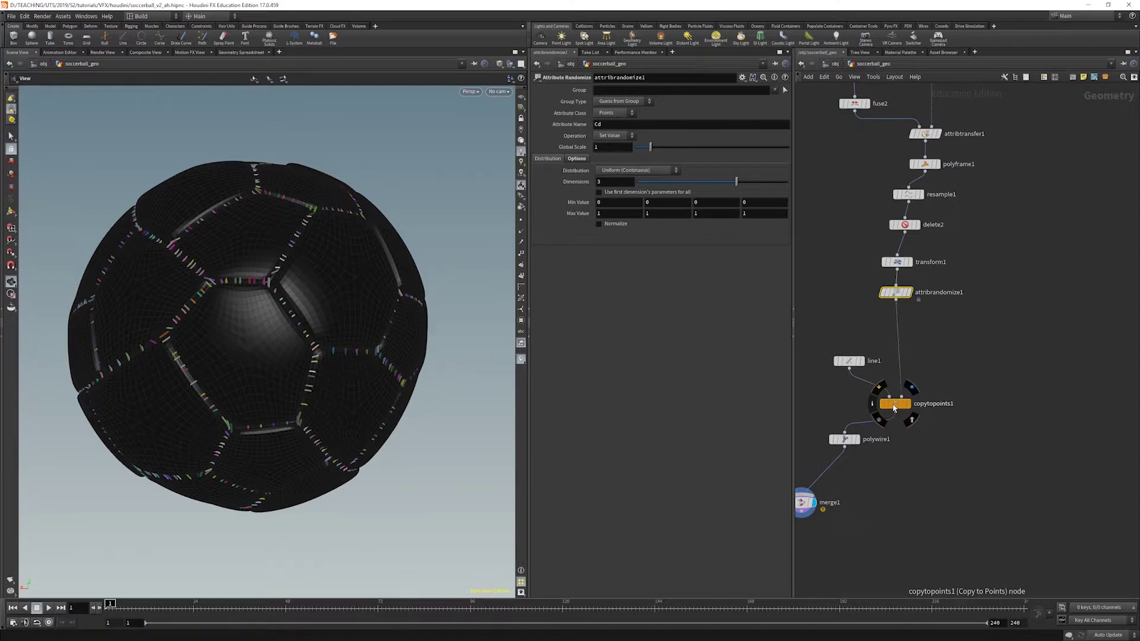
{"action": "mouse_move", "coordinate": [898, 295]}
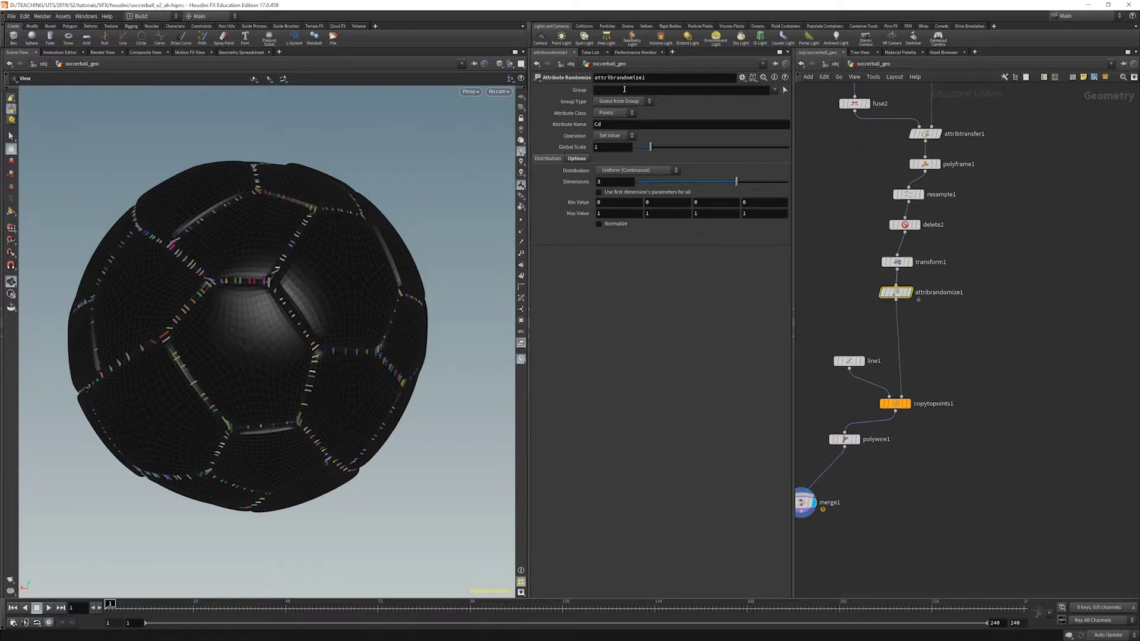
{"action": "left_click_drag", "start_coordinate": [613, 125], "coordinate": [568, 127]}
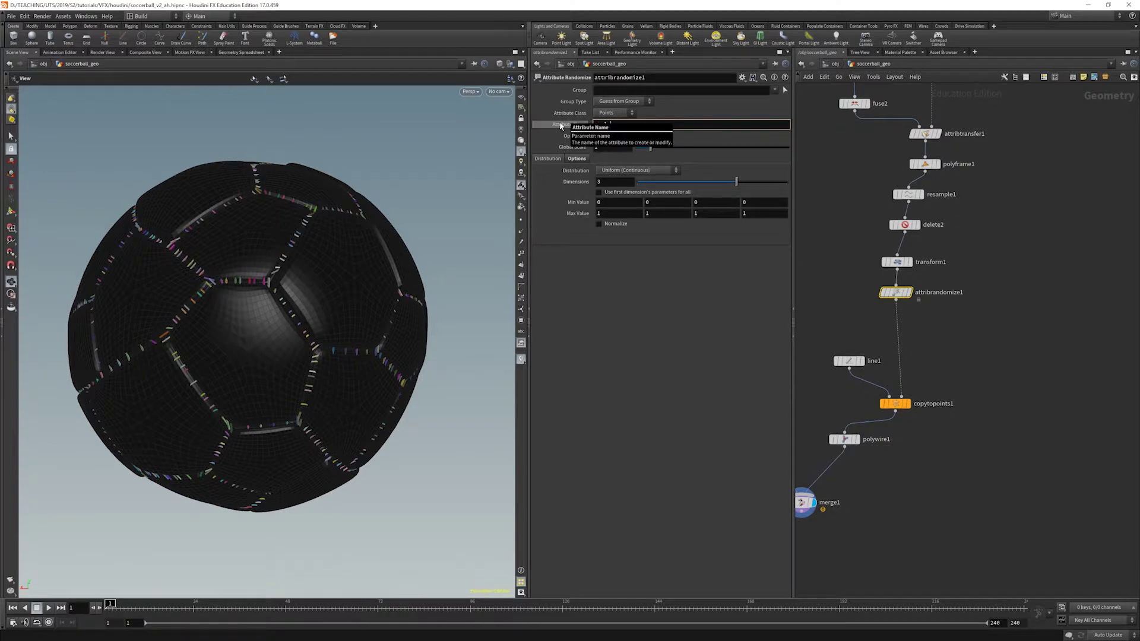
{"action": "type", "text": "scale"}
{"action": "key", "text": "Return"}
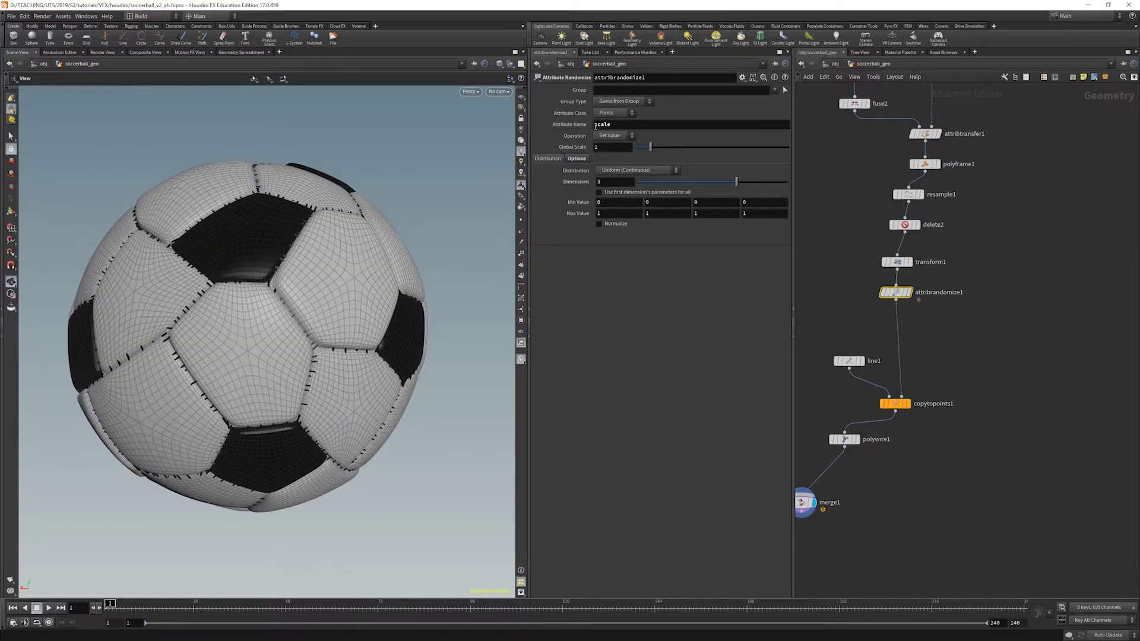
Set the first three minimum values of attribrandomize1 to 0.5
{"action": "left_click", "coordinate": [610, 200]}
{"action": "type", "text": ".5"}
{"action": "key", "text": "Tab"}
{"action": "type", "text": "0.5"}
{"action": "key", "text": "Tab"}
{"action": "type", "text": "0.5"}
{"action": "key", "text": "Tab"}
{"action": "key", "text": "Tab"}
Try 1.25 for the first three maximum values of attribrandomize1
{"action": "type", "text": "1.25"}
{"action": "key", "text": "Tab"}
{"action": "type", "text": "1.25"}
{"action": "key", "text": "Tab"}
{"action": "type", "text": "1.25"}
{"action": "key", "text": "Return"}
Set the first three maximum values of attribrandomize1 to 1.5
{"action": "left_click", "coordinate": [620, 213]}
{"action": "type", "text": "1.5"}
{"action": "key", "text": "Tab"}
{"action": "type", "text": "1.5"}
{"action": "key", "text": "Tab"}
{"action": "type", "text": "1.5"}
{"action": "key", "text": "Return"}
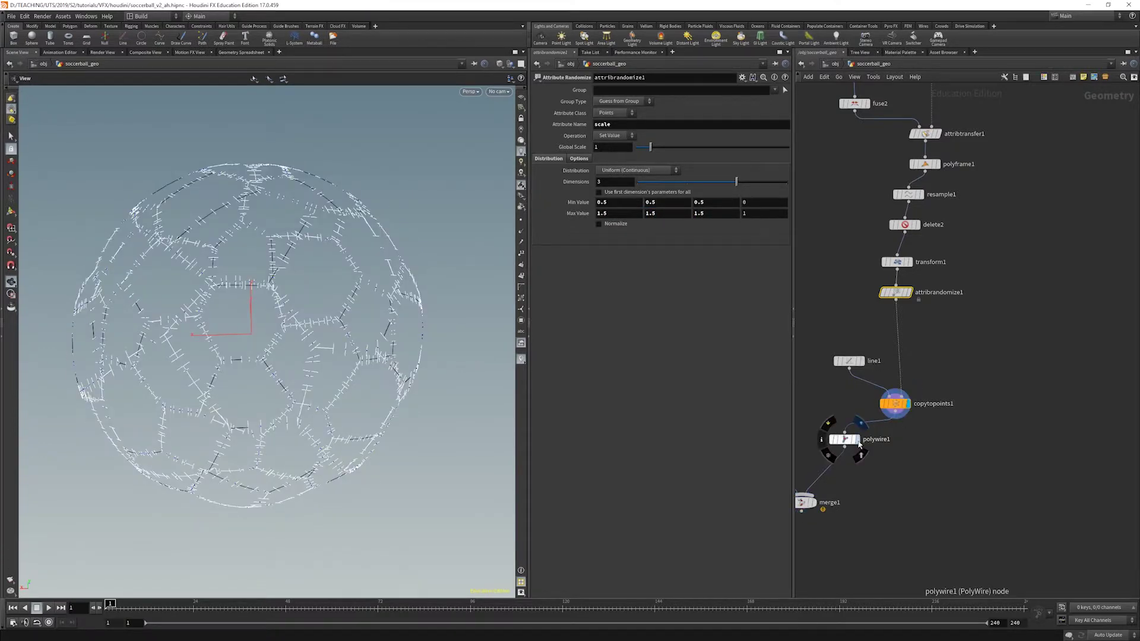
Display and select polywire1 to examine the randomly scaled stitches up close
{"action": "left_click", "coordinate": [856, 440]}
{"action": "left_click", "coordinate": [843, 439]}
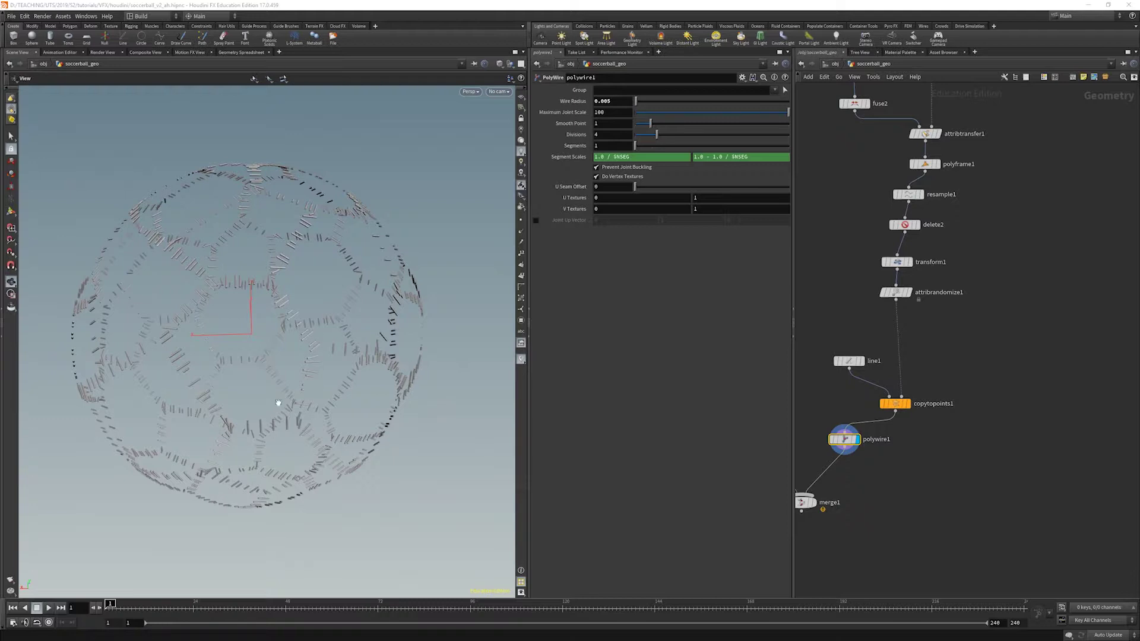
{"action": "scroll", "coordinate": [284, 257], "scroll_direction": "up", "scroll_amount": 10}
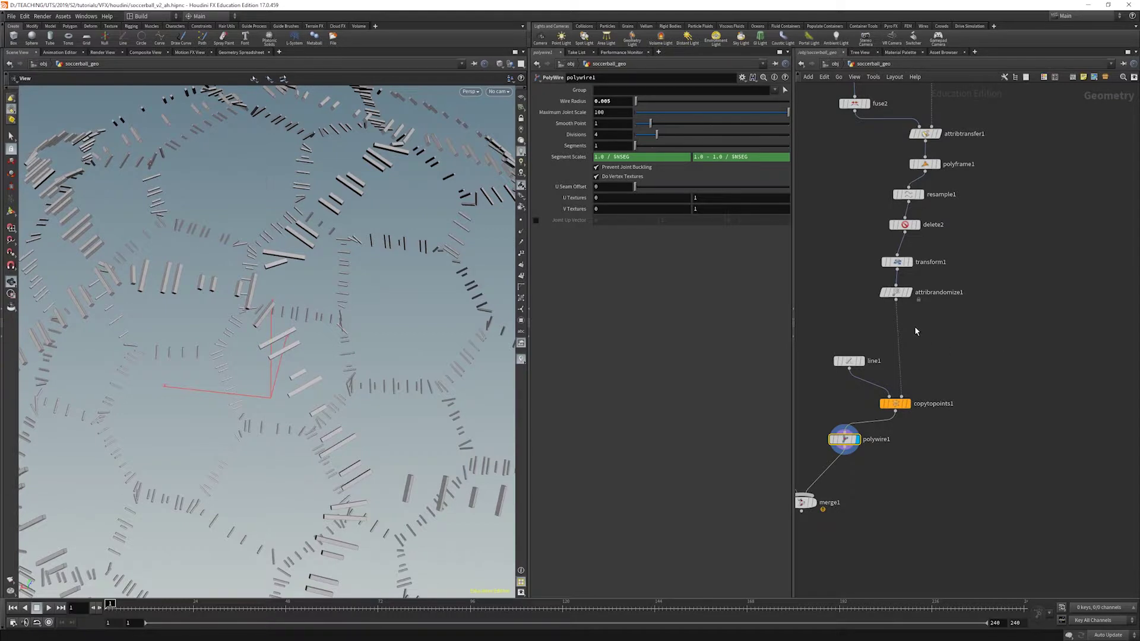
Insert an Attribute Noise node on the wire between attribrandomize1 and copytopoints1
{"action": "key", "text": "Tab"}
{"action": "type", "text": "nois"}
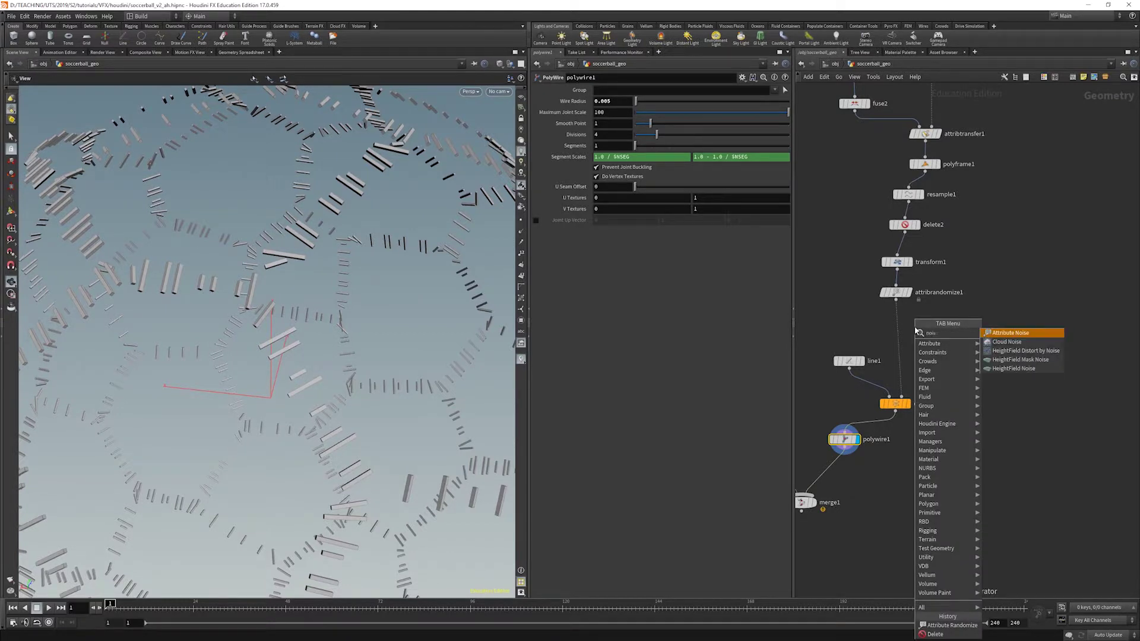
{"action": "left_click", "coordinate": [1029, 334]}
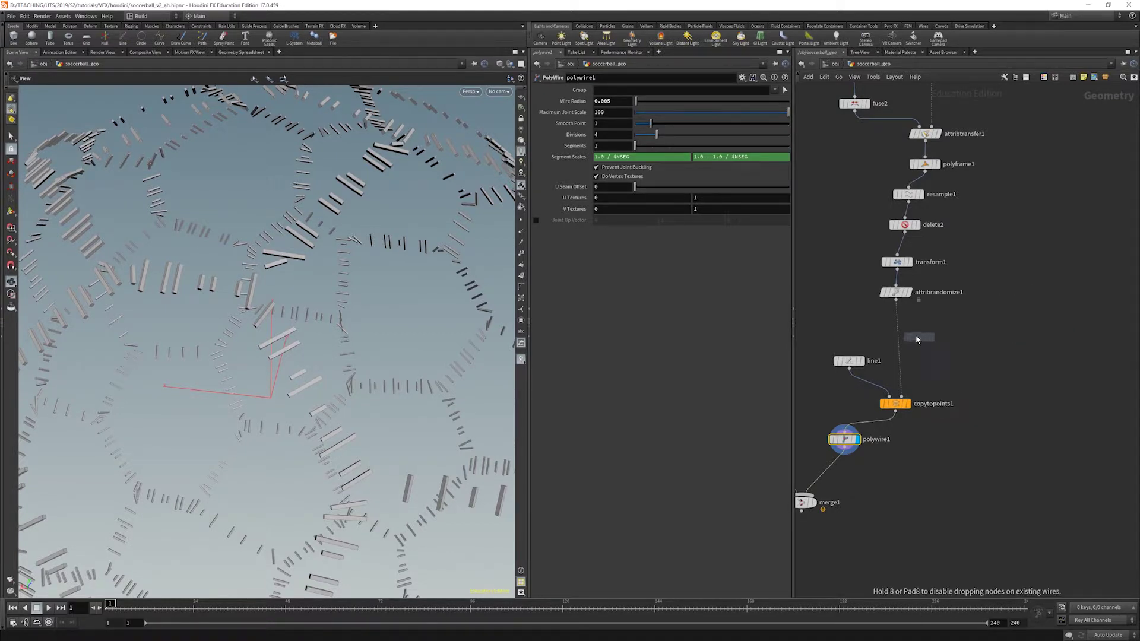
{"action": "left_click", "coordinate": [897, 322]}
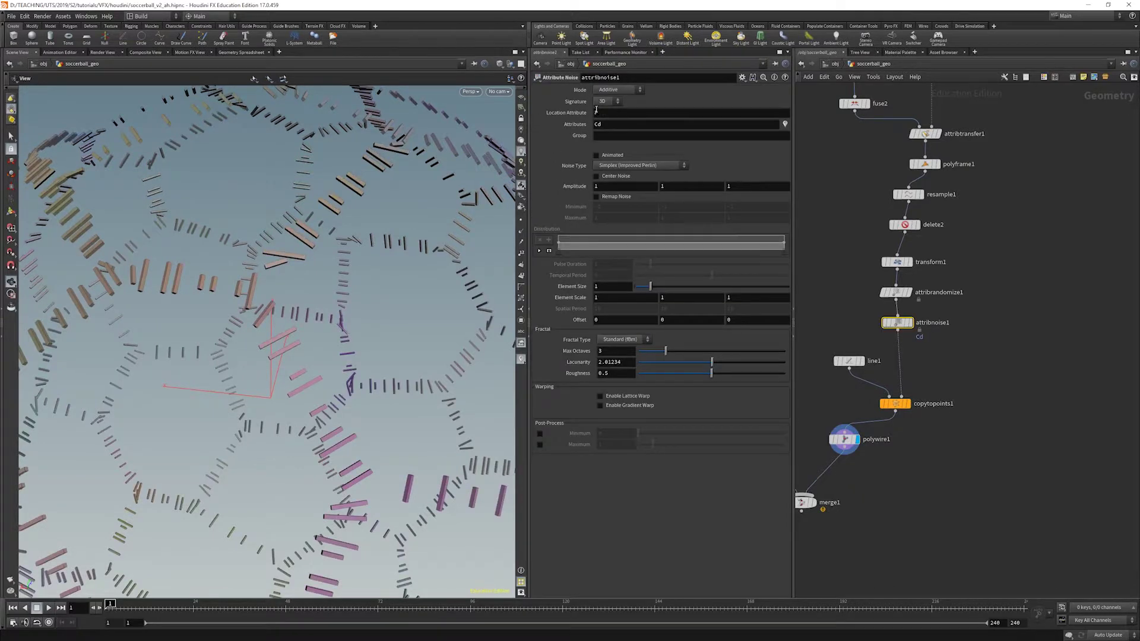
Set the signature of attribnoise1 to 1D and its target attribute to width
{"action": "left_click", "coordinate": [606, 102]}
{"action": "left_click", "coordinate": [603, 104]}
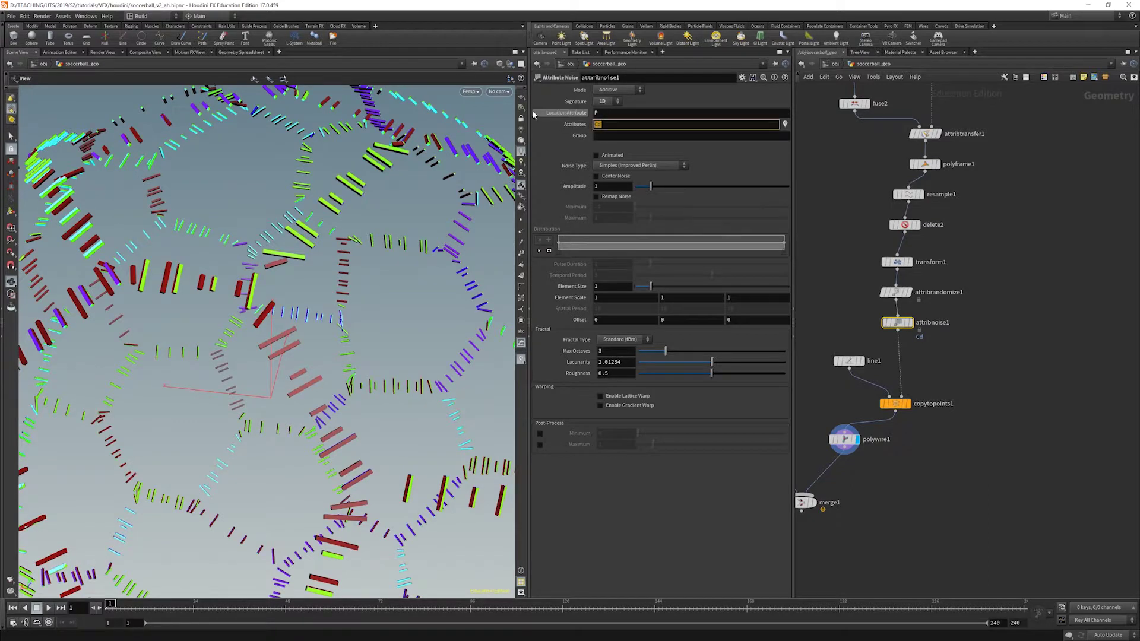
{"action": "key", "text": "Return"}
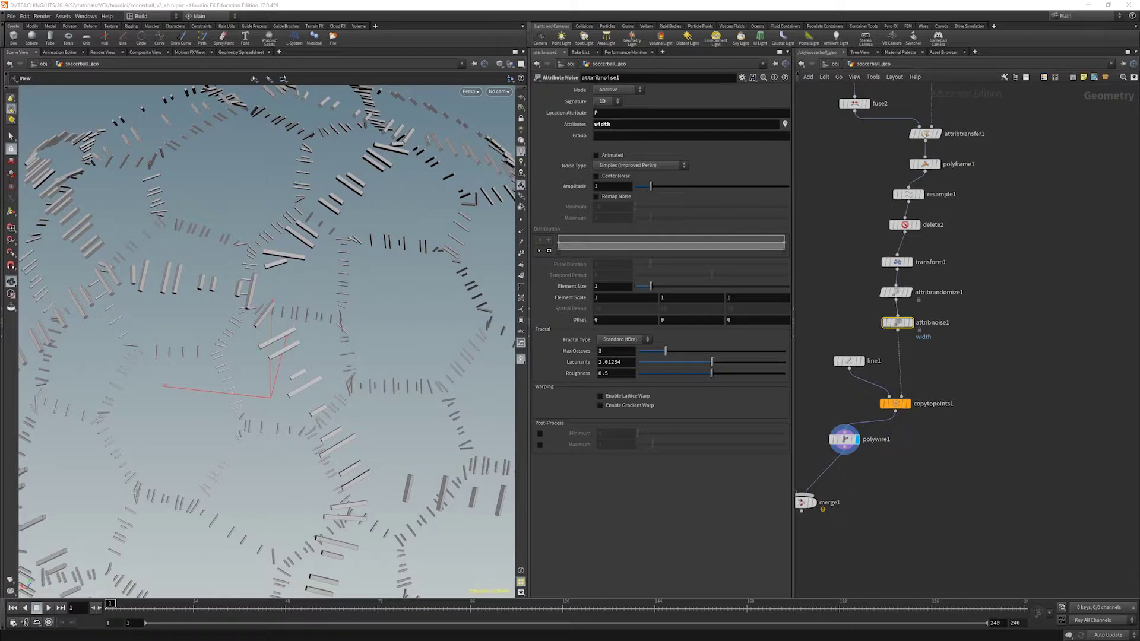
Enable Remap Noise on attribnoise1 with a minimum of .0075 and a maximum of 0.015
{"action": "left_click", "coordinate": [612, 199]}
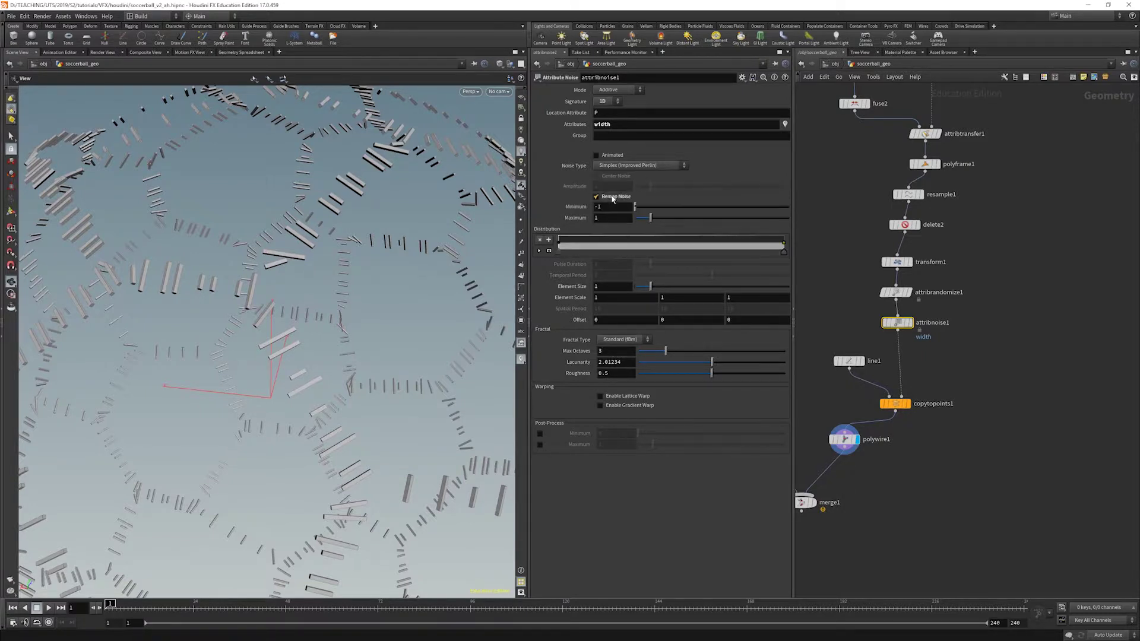
{"action": "left_click", "coordinate": [605, 207]}
{"action": "type", "text": ".0075"}
{"action": "key", "text": "Tab"}
{"action": "key", "text": "Return"}
Drive the wire radius of polywire1 with the width attribute from attribnoise1
{"action": "left_click", "coordinate": [614, 126]}
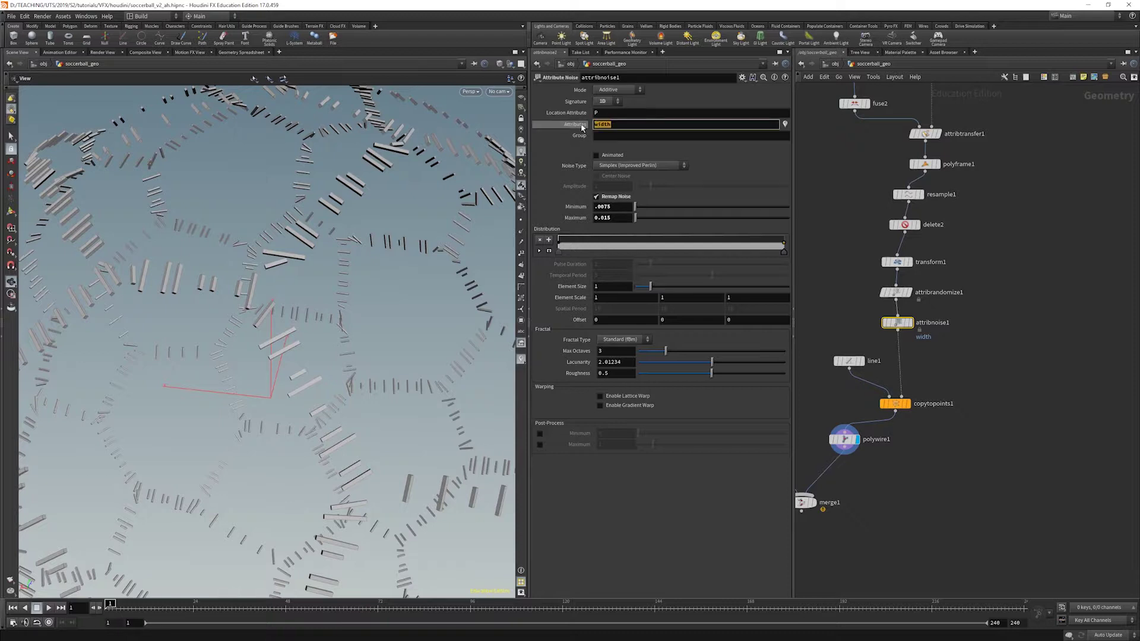
{"action": "left_click", "coordinate": [848, 440]}
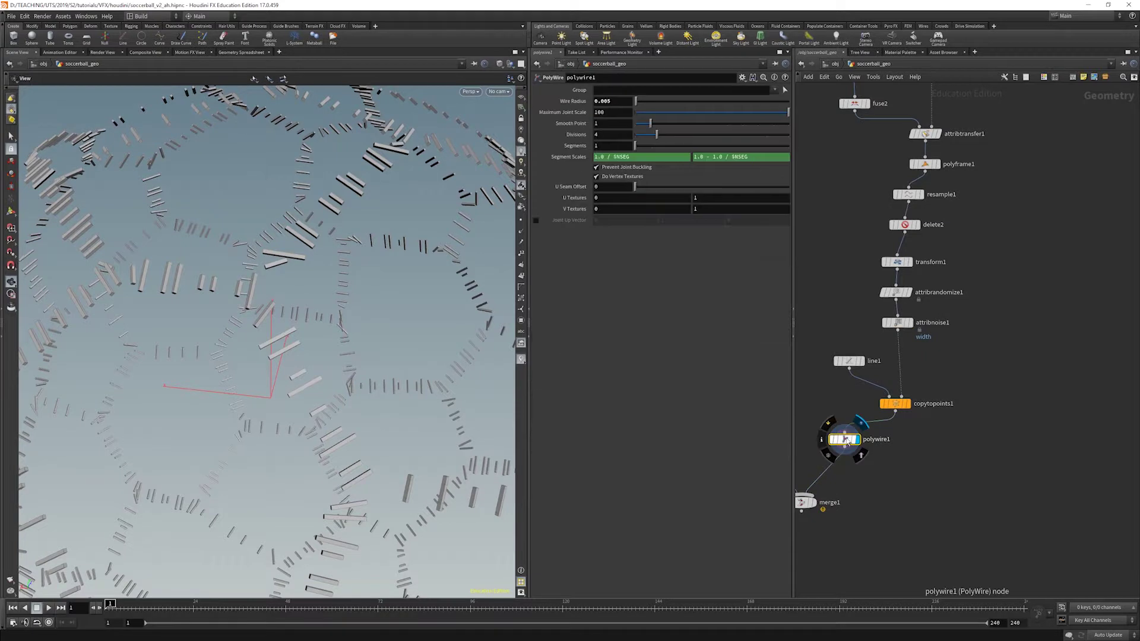
{"action": "left_click", "coordinate": [601, 101]}
{"action": "type", "text": "0"}
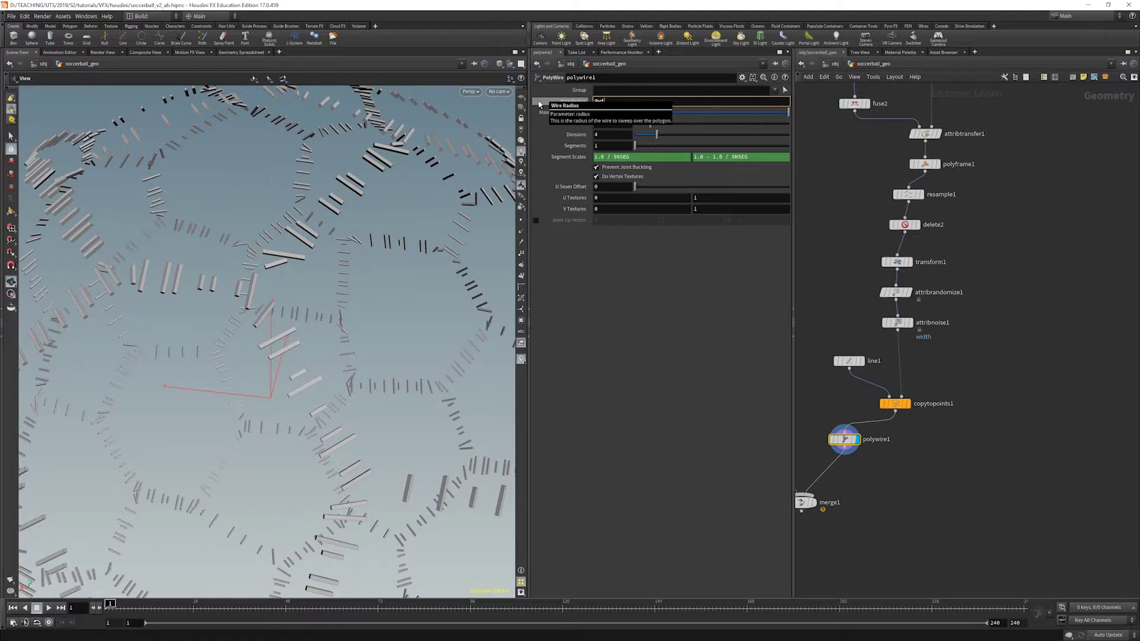
{"action": "key", "text": "Return"}
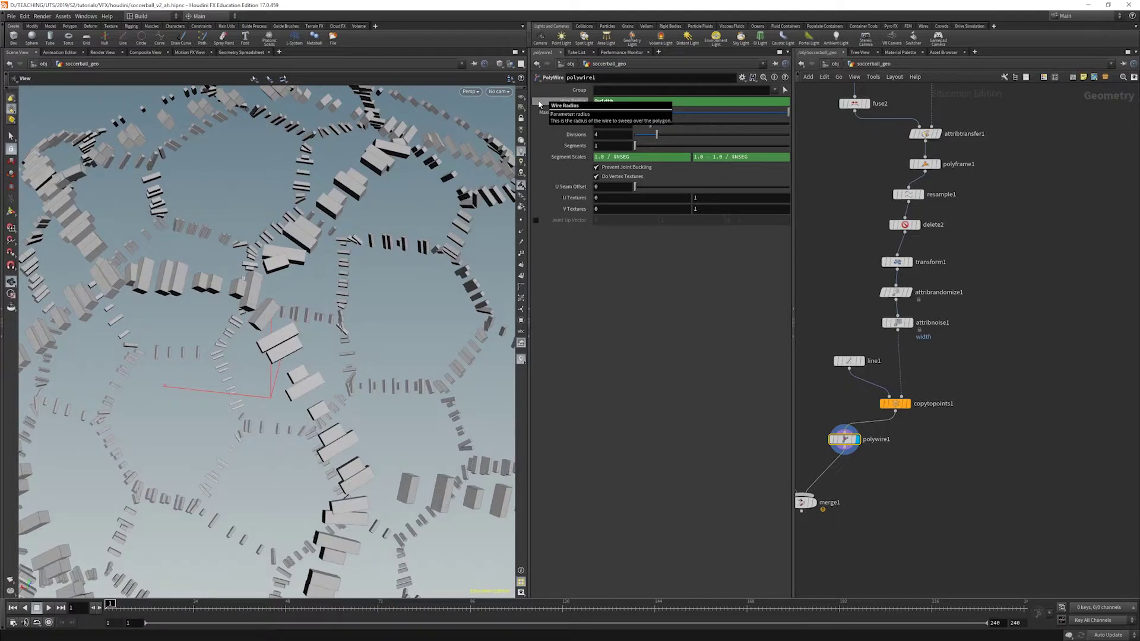
Shape the distribution ramp of attribnoise1 to descend from high to low and display merge1 to check the stitches on the ball
{"action": "left_click", "coordinate": [897, 323]}
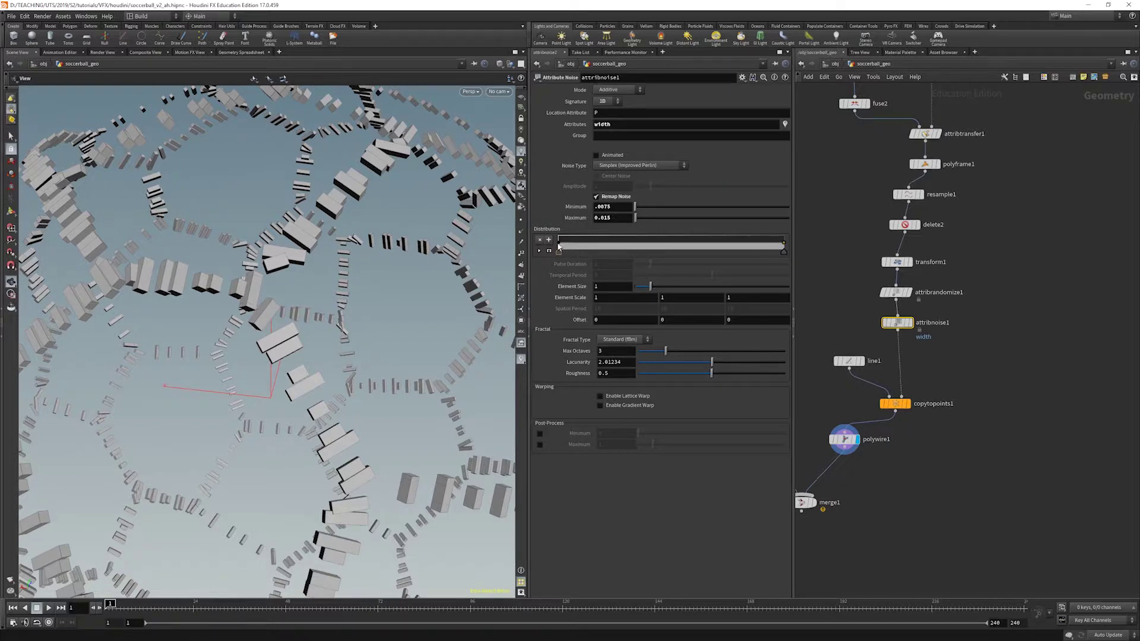
{"action": "left_click", "coordinate": [558, 246]}
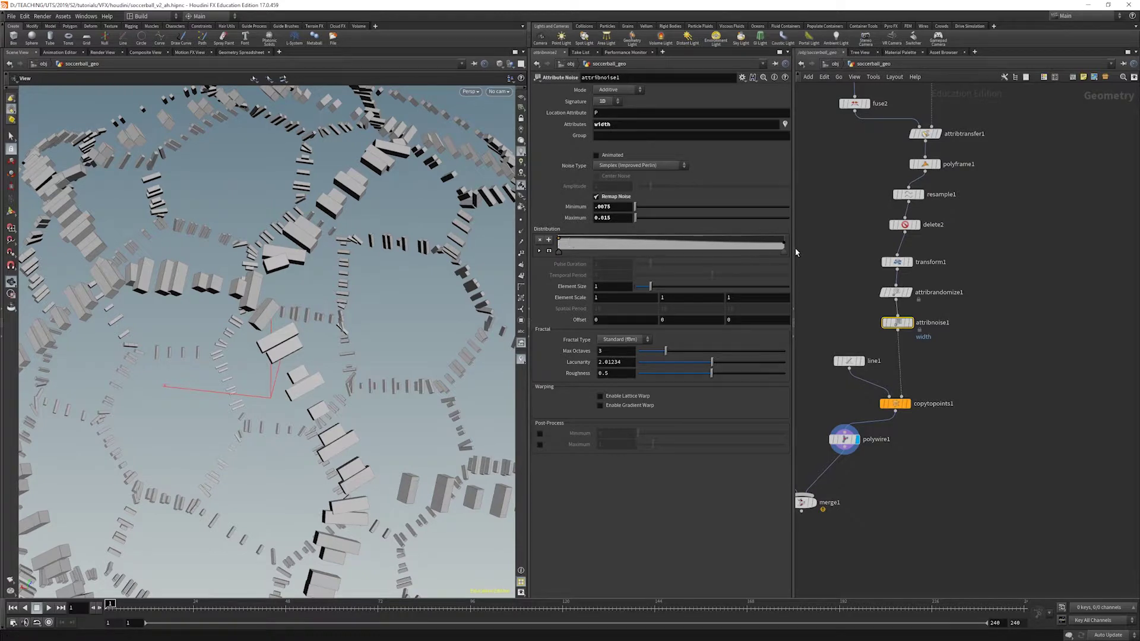
{"action": "left_click_drag", "start_coordinate": [783, 241], "coordinate": [783, 252]}
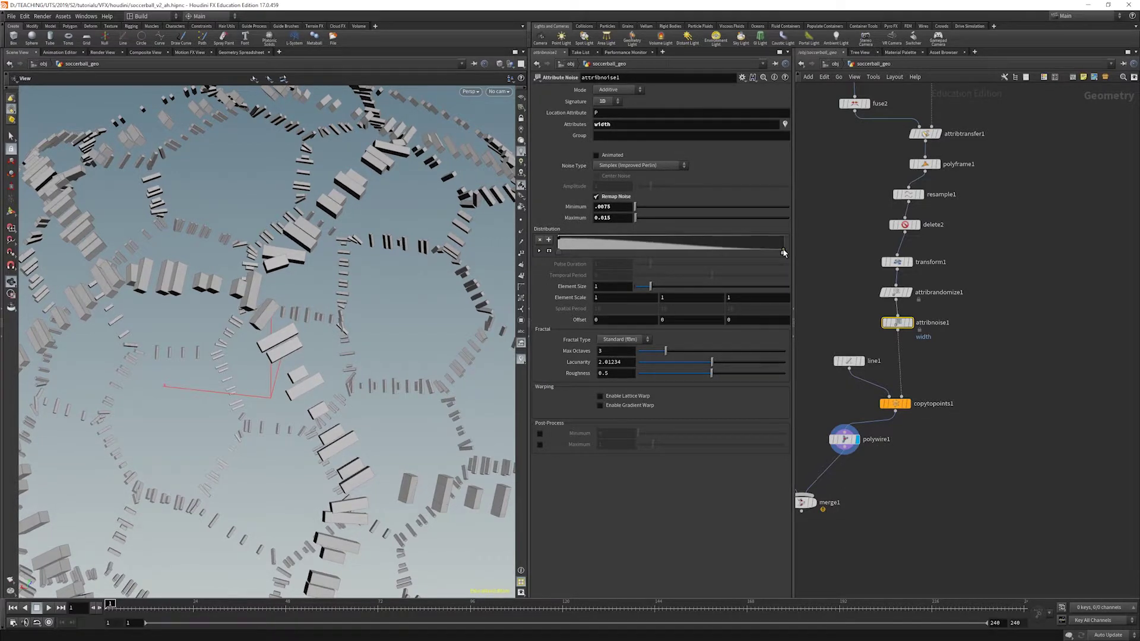
{"action": "left_click", "coordinate": [559, 239]}
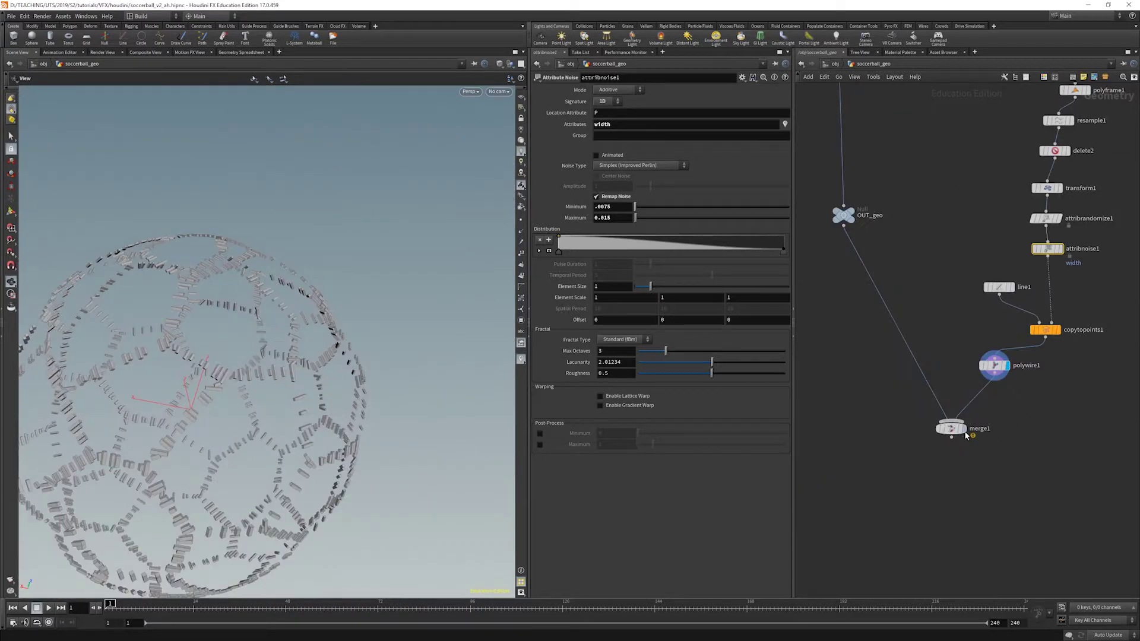
{"action": "left_click", "coordinate": [961, 428]}
{"action": "mouse_move", "coordinate": [230, 410]}
{"action": "left_mouse_down"}
{"action": "mouse_move", "coordinate": [263, 343]}
{"action": "mouse_move", "coordinate": [293, 399]}
{"action": "mouse_move", "coordinate": [334, 340]}
{"action": "mouse_move", "coordinate": [333, 226]}
{"action": "mouse_move", "coordinate": [344, 233]}
{"action": "mouse_move", "coordinate": [242, 394]}
{"action": "left_mouse_up"}
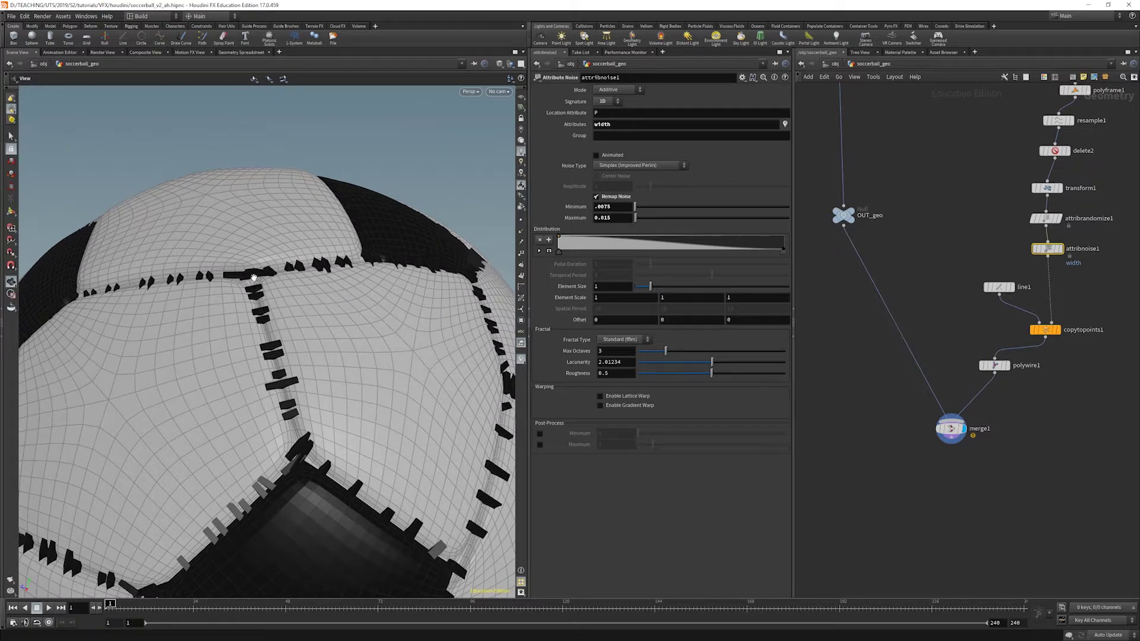
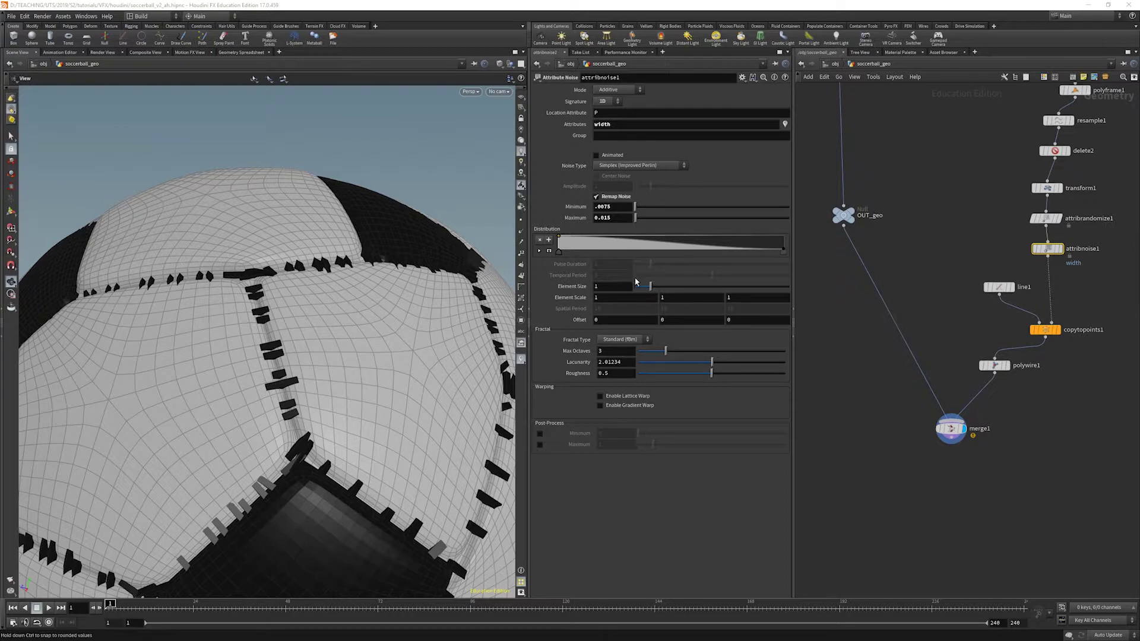
Set the element size of attribnoise1 to 0.4 and check the stitch widths around the ball
{"action": "left_click", "coordinate": [612, 286]}
{"action": "type", "text": "0.4"}
{"action": "key", "text": "Return"}
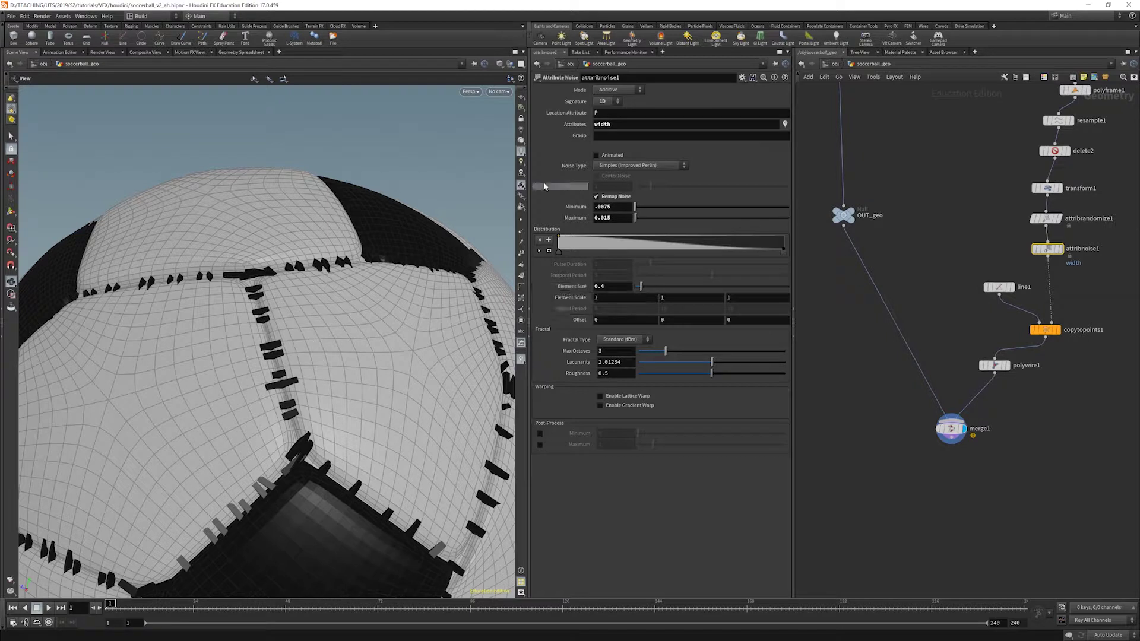
{"action": "right_click_drag", "start_coordinate": [420, 333], "coordinate": [264, 353]}
{"action": "left_click_drag", "start_coordinate": [264, 353], "coordinate": [371, 340]}
{"action": "scroll", "coordinate": [344, 278], "scroll_direction": "up", "scroll_amount": 5}
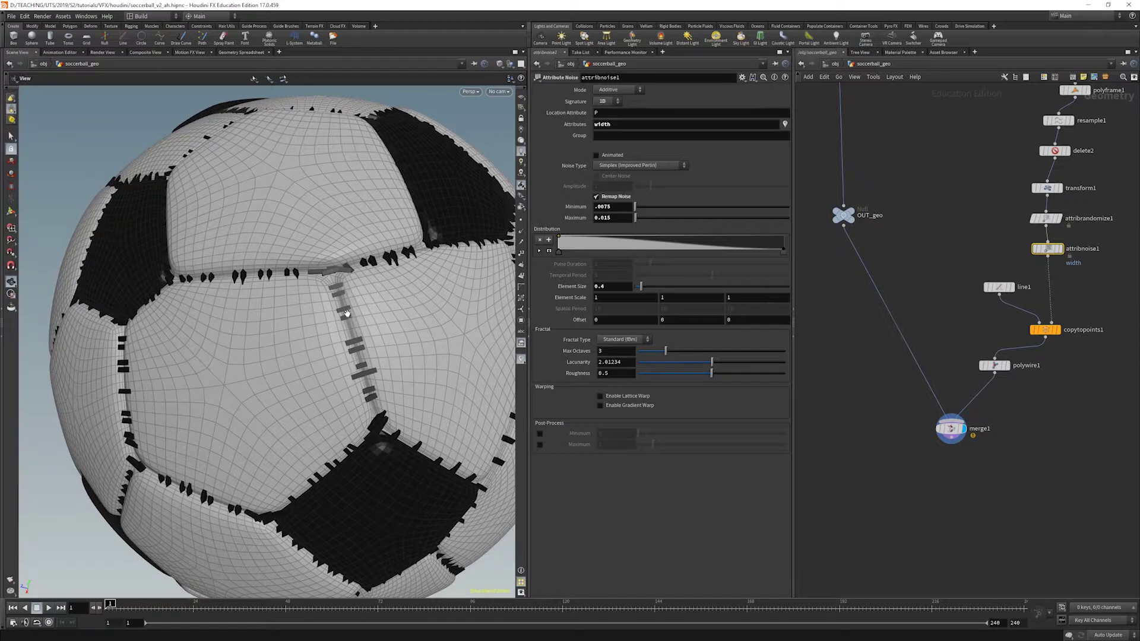
Try an element size of 1 on attribnoise1 and restore it to 0.4
{"action": "left_click", "coordinate": [621, 286]}
{"action": "type", "text": "1"}
{"action": "left_click", "coordinate": [621, 300]}
{"action": "left_click", "coordinate": [612, 286]}
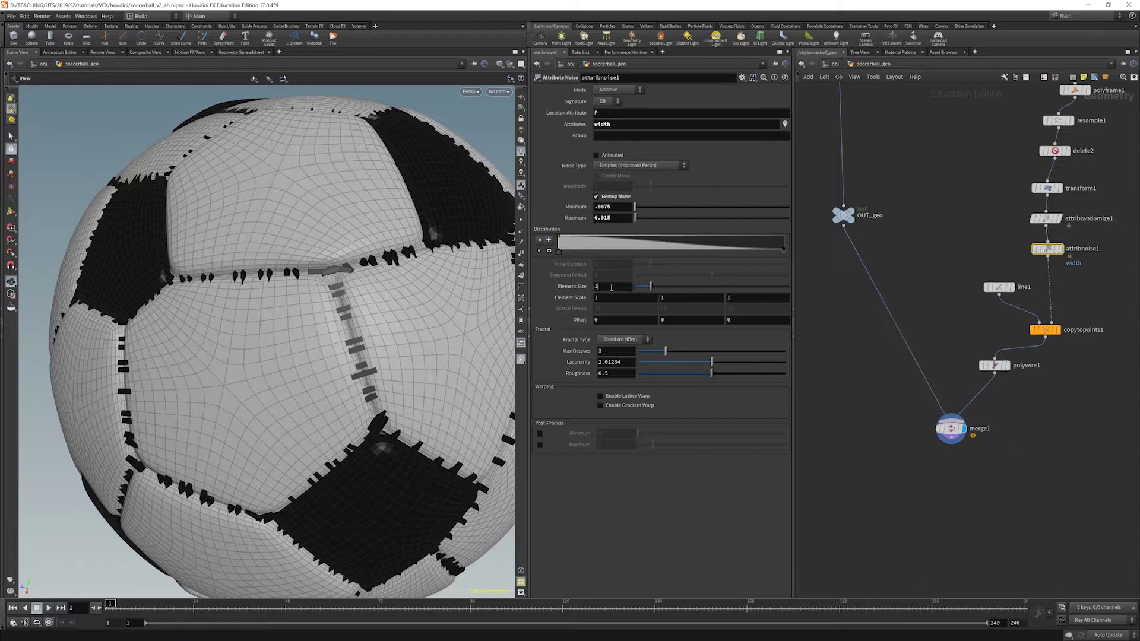
{"action": "key", "text": "Return"}
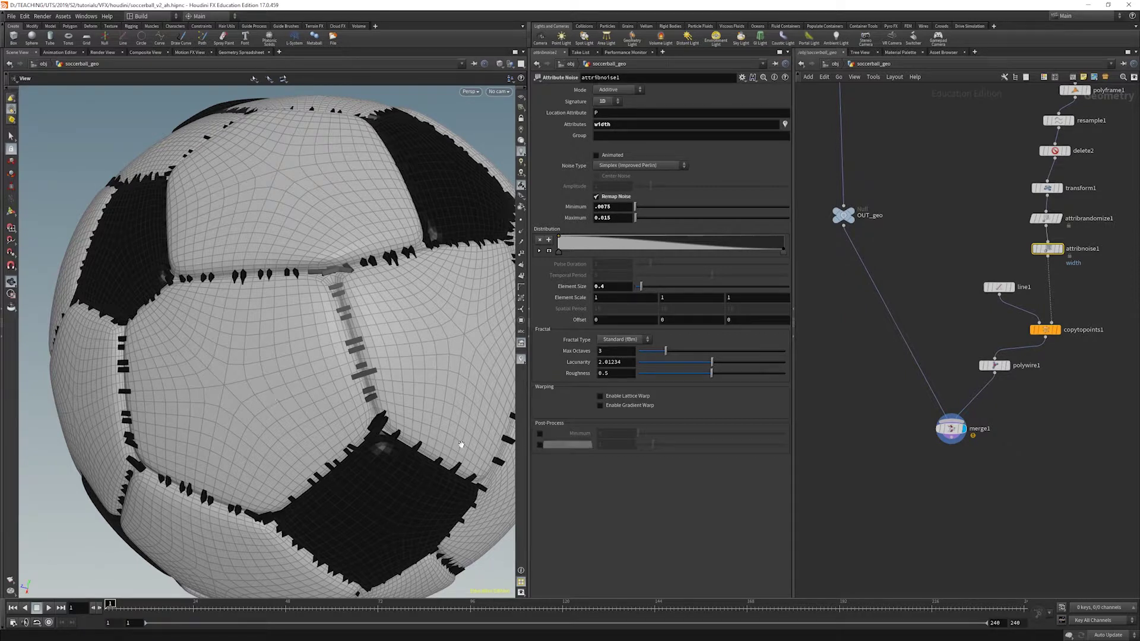
Space out the polywire1, copytopoints1 and line1 nodes and insert a Color node between attribnoise1 and copytopoints1
{"action": "left_click_drag", "start_coordinate": [1048, 332], "coordinate": [991, 399]}
{"action": "left_click_drag", "start_coordinate": [999, 288], "coordinate": [978, 311]}
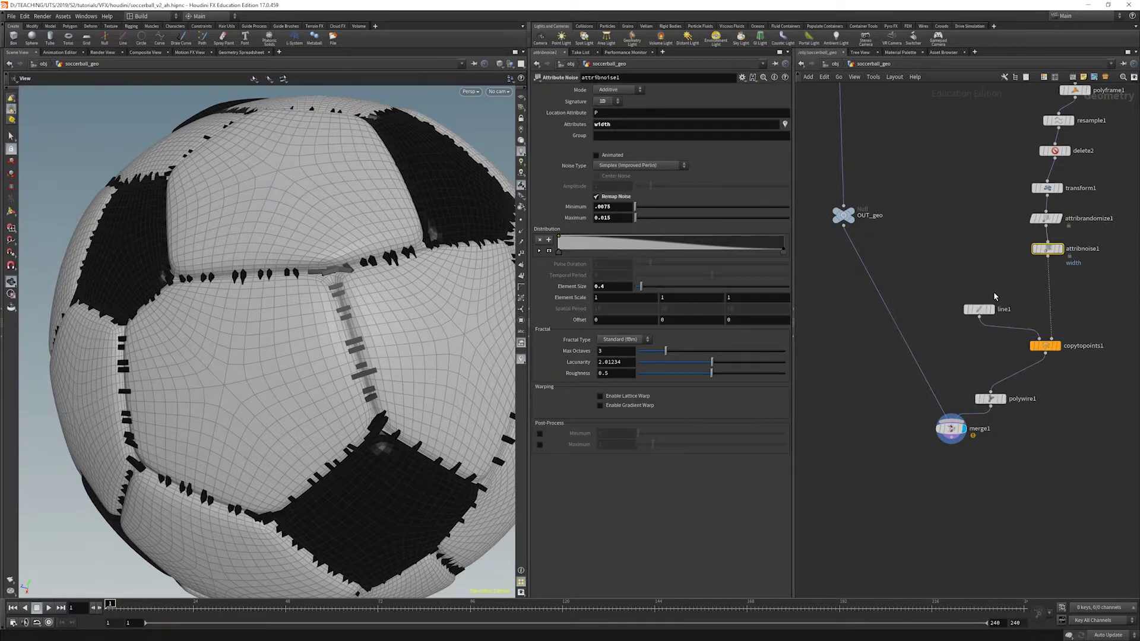
{"action": "key", "text": "Tab"}
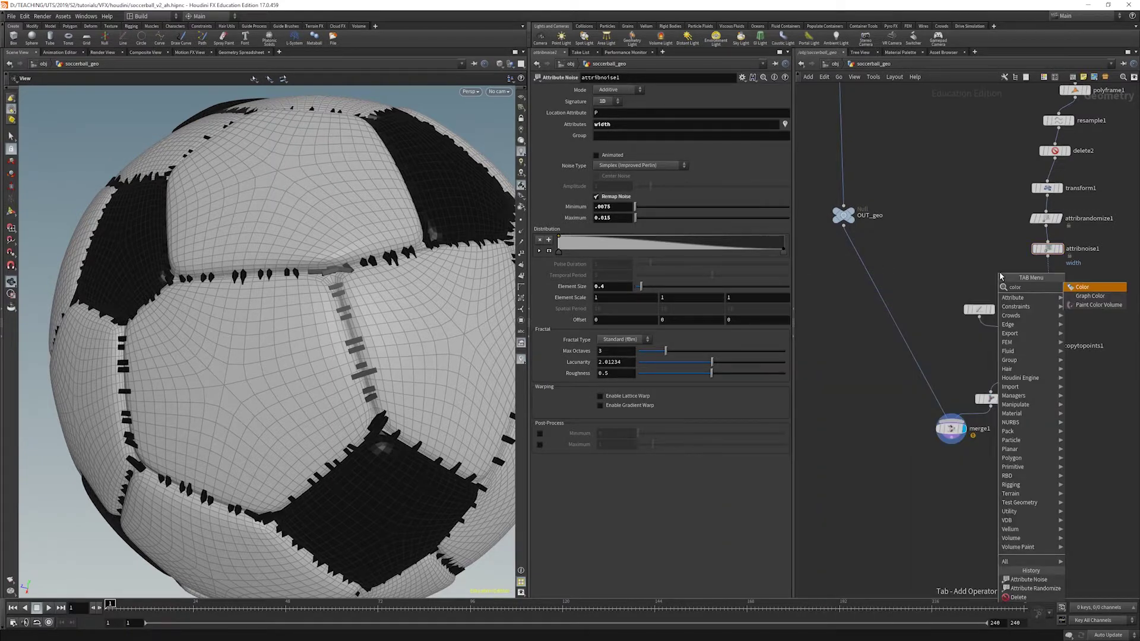
{"action": "left_click", "coordinate": [1086, 295]}
{"action": "left_click", "coordinate": [1062, 278]}
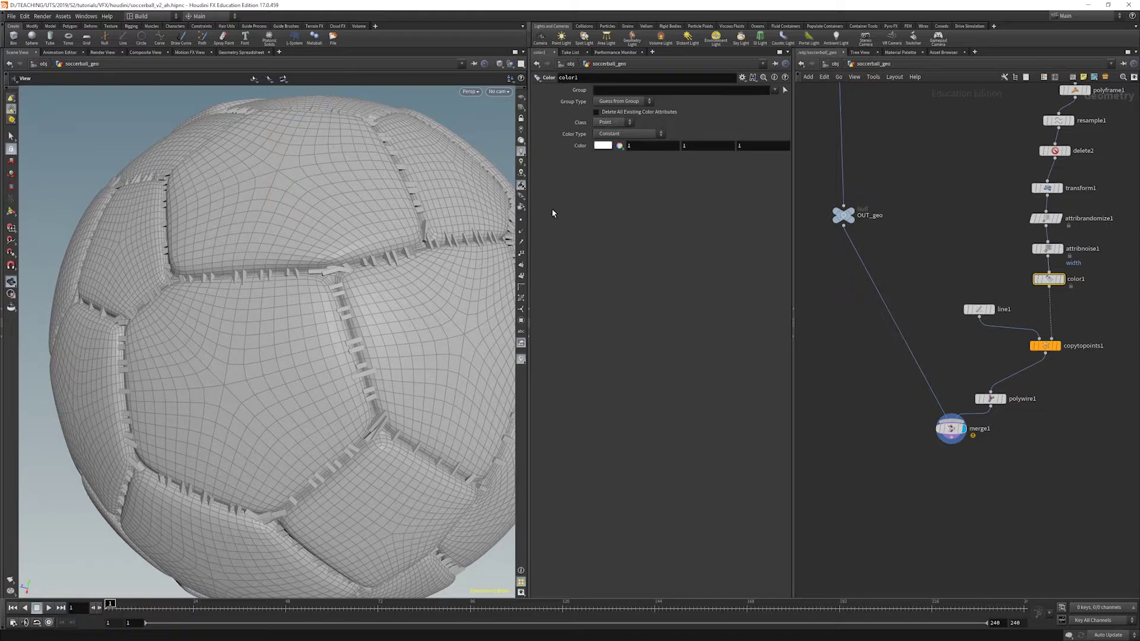
Keep the class of color1 on Point and set its color type to Ramp from Attribute
{"action": "left_click", "coordinate": [619, 122]}
{"action": "left_click", "coordinate": [619, 123]}
{"action": "left_click", "coordinate": [630, 133]}
{"action": "left_click", "coordinate": [610, 171]}
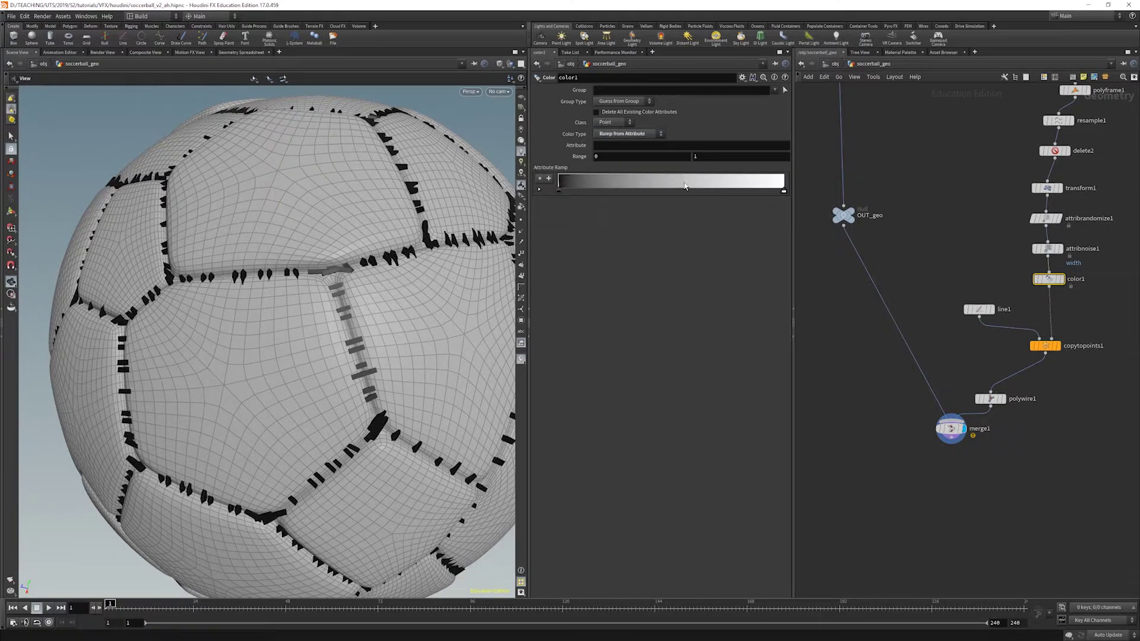
Drive the color1 ramp from the scale attribute with a range of 0.5 to 1.5, matching the limits on attribrandomize1
{"action": "left_click", "coordinate": [601, 145]}
{"action": "type", "text": "scale"}
{"action": "key", "text": "Return"}
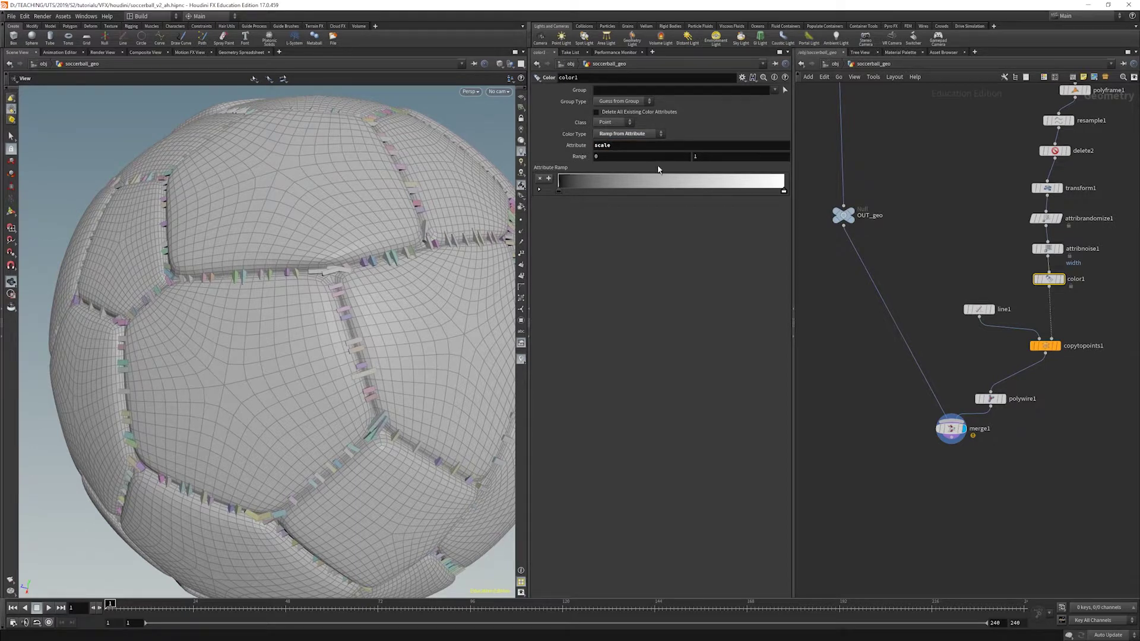
{"action": "left_click", "coordinate": [593, 158]}
{"action": "key", "text": "Tab"}
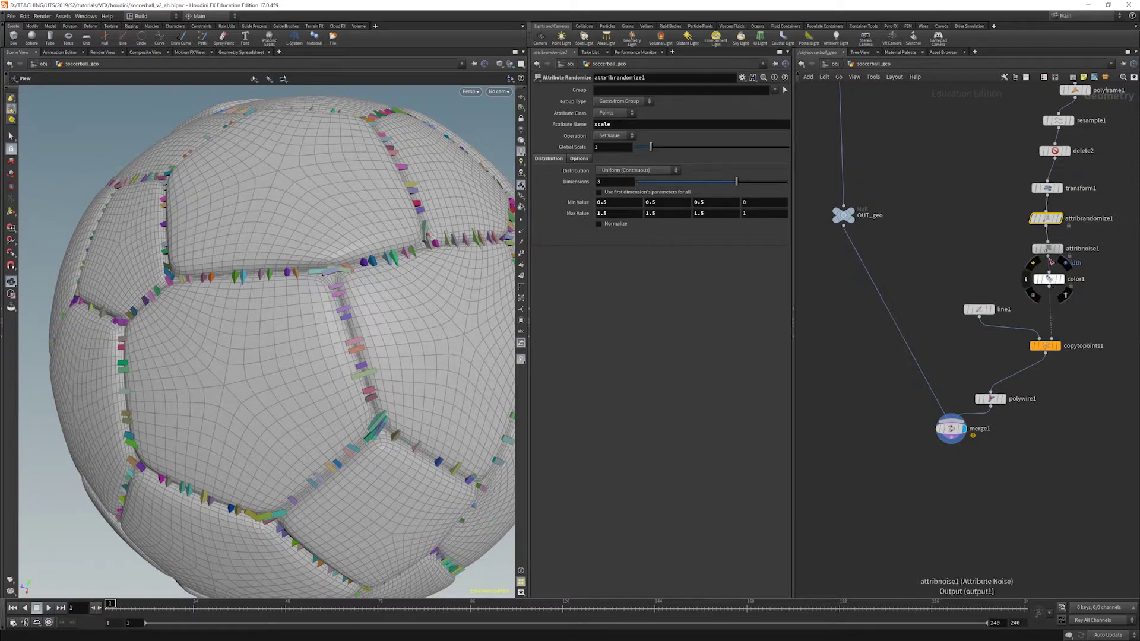
{"action": "left_click", "coordinate": [1050, 280]}
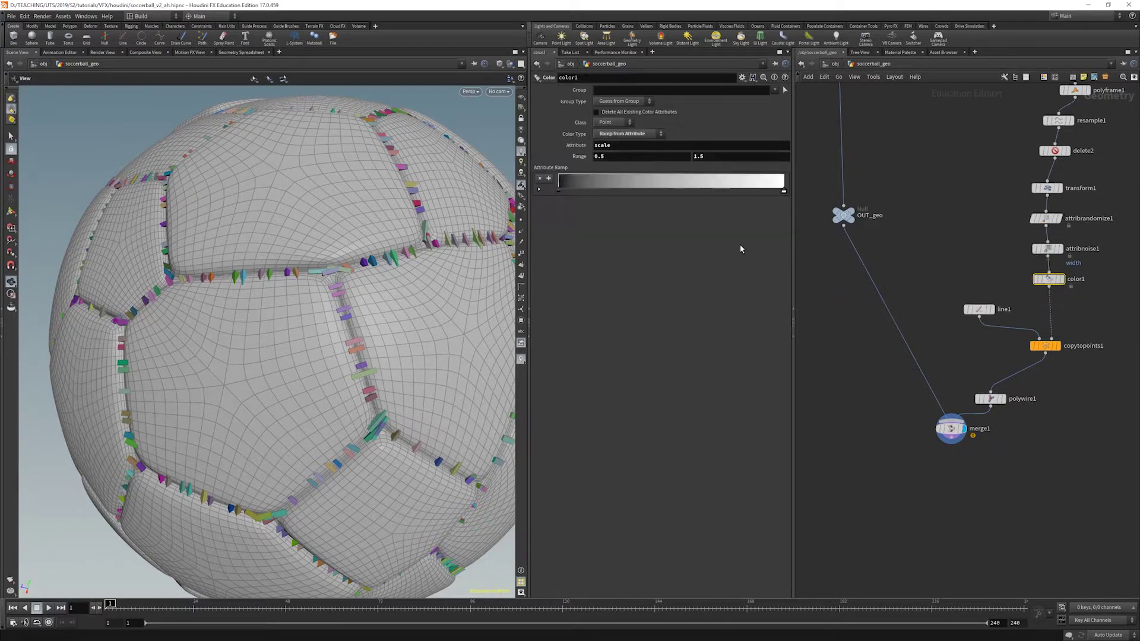
Recolor the color1 attribute ramp with red at its start and purple at its end
{"action": "double_click", "coordinate": [563, 193]}
{"action": "left_click", "coordinate": [524, 136]}
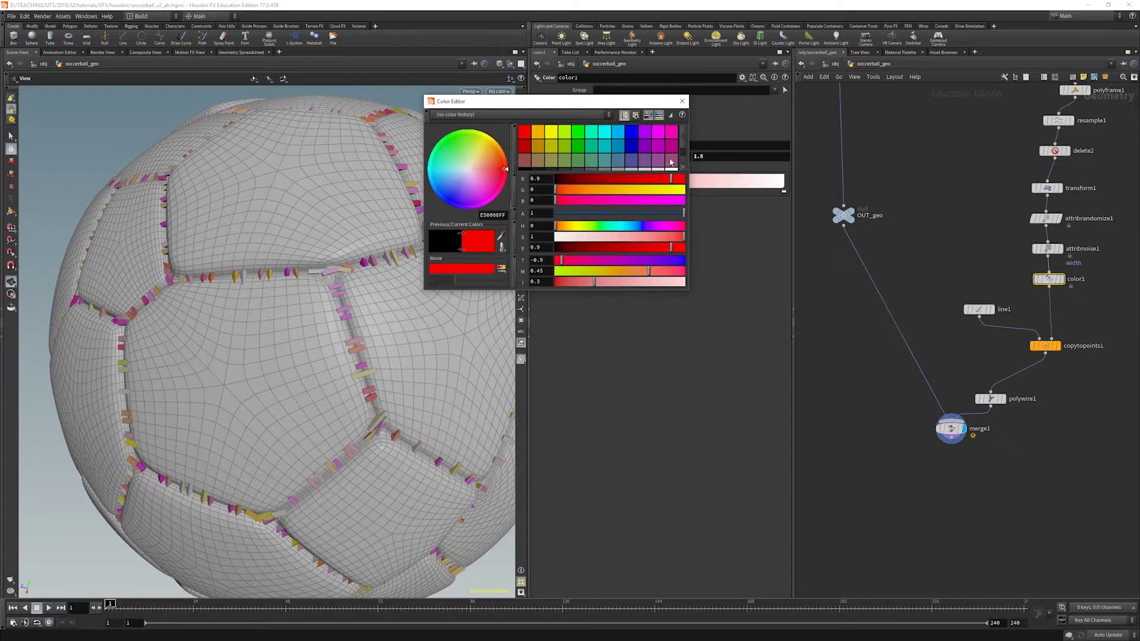
{"action": "left_click", "coordinate": [682, 101]}
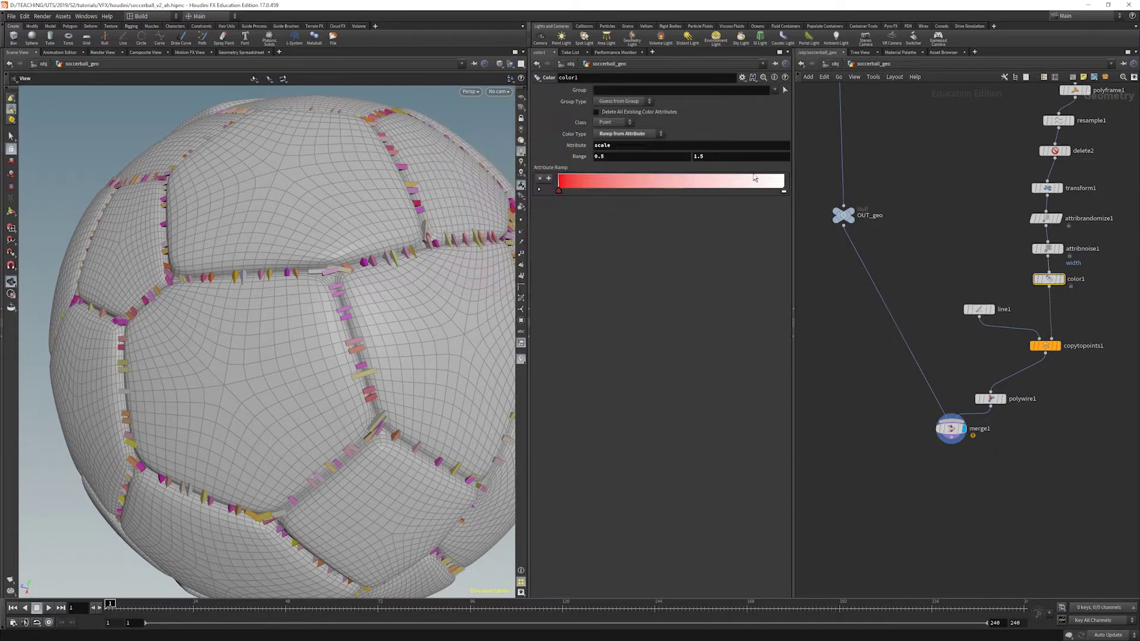
{"action": "double_click", "coordinate": [783, 192]}
{"action": "left_click", "coordinate": [648, 131]}
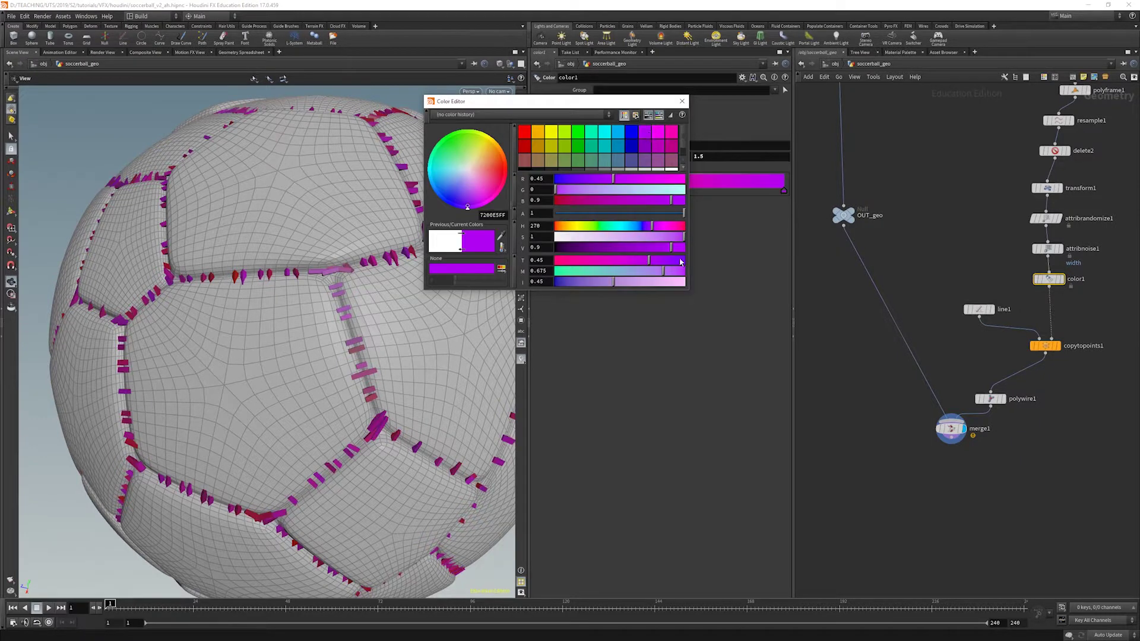
{"action": "left_click", "coordinate": [682, 101]}
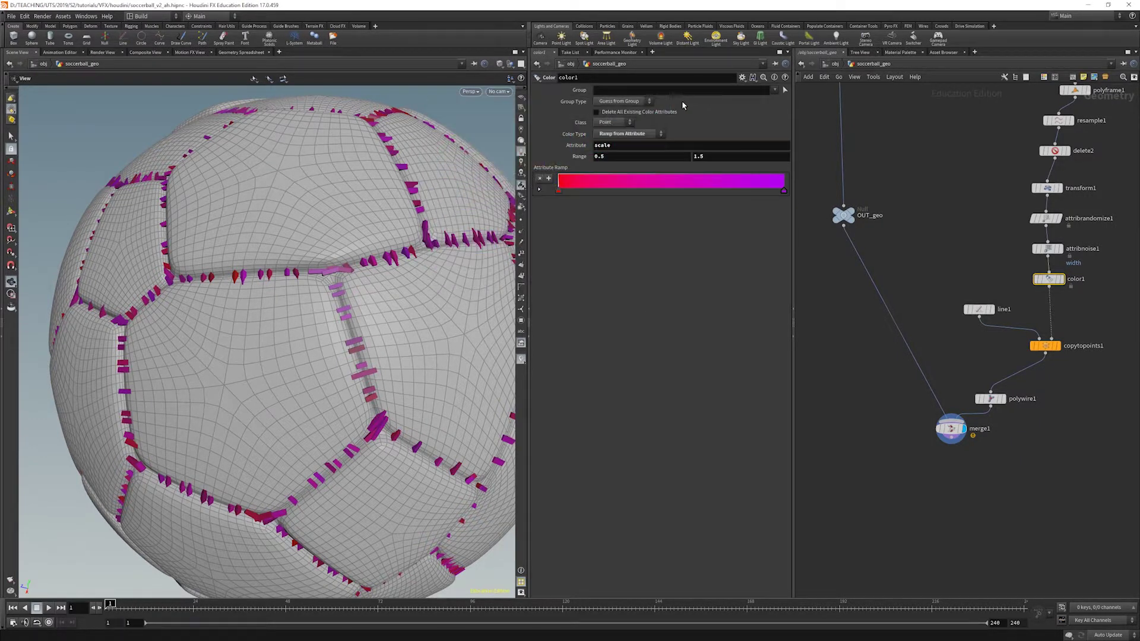
Examine the color variation of the stitches around the ball and the dart frog reference photo in the browser
{"action": "scroll", "coordinate": [350, 254], "scroll_direction": "down", "scroll_amount": 10}
{"action": "left_click_drag", "start_coordinate": [350, 255], "coordinate": [356, 229]}
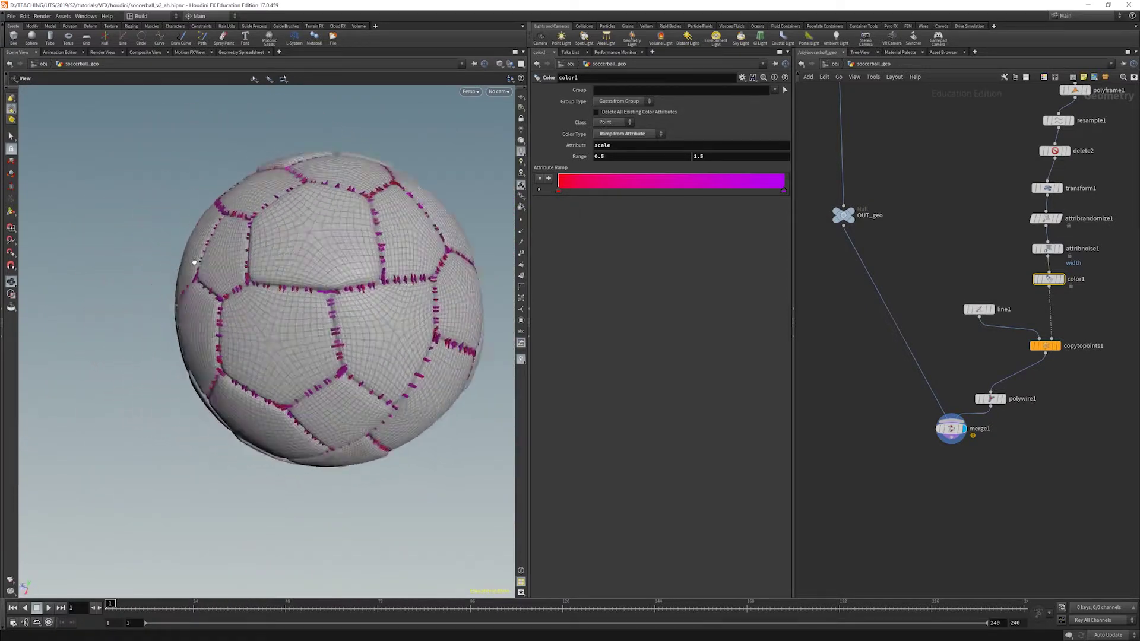
{"action": "scroll", "coordinate": [97, 258], "scroll_direction": "up", "scroll_amount": 6}
{"action": "left_click_drag", "start_coordinate": [88, 236], "coordinate": [125, 227]}
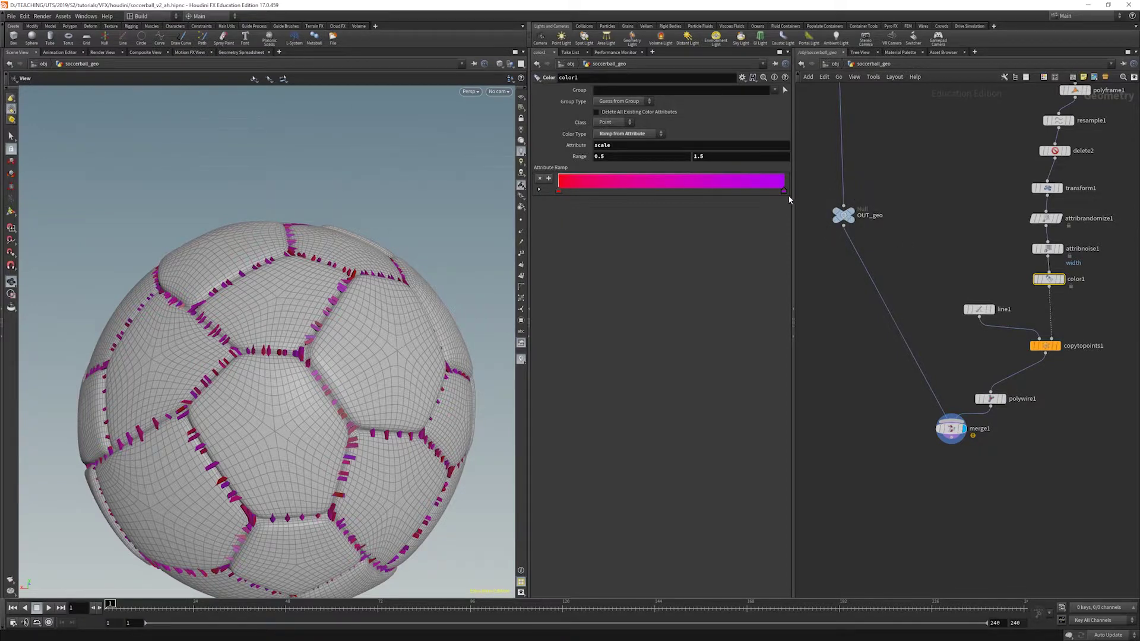
{"action": "key", "text": "alt+Tab"}
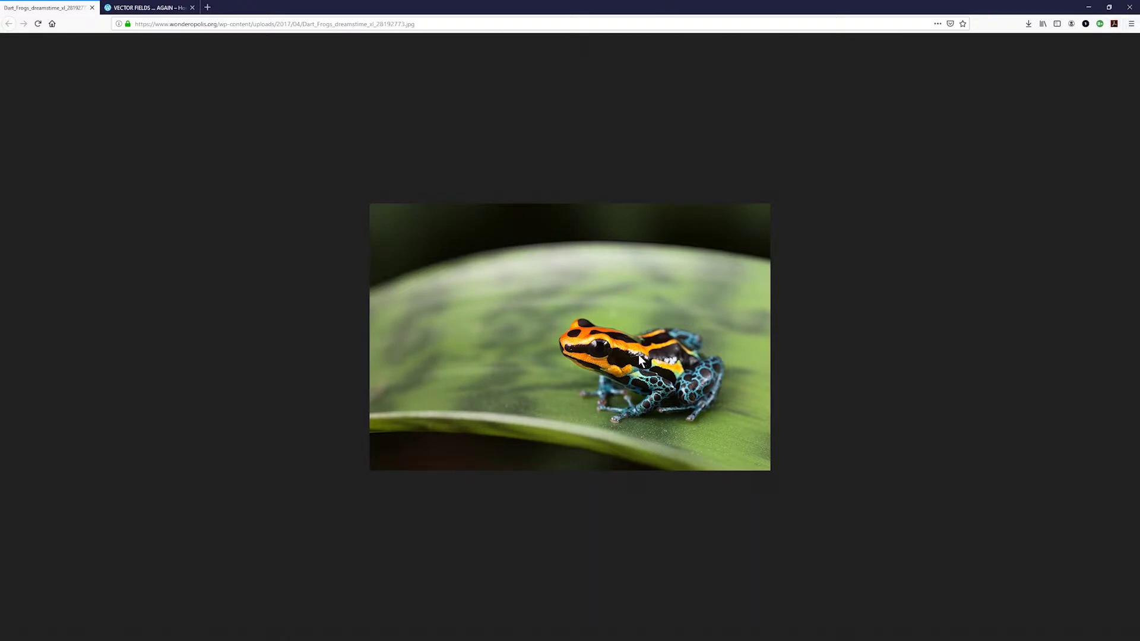
{"action": "left_click", "coordinate": [1088, 7]}
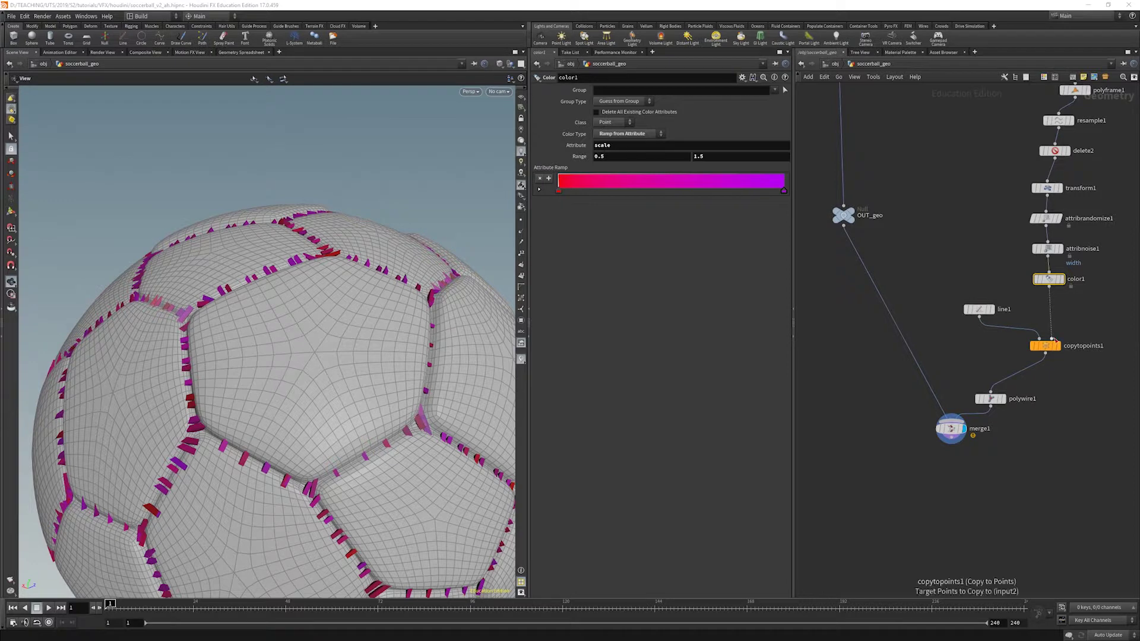
Insert a Point VOP node between color1 and copytopoints1
{"action": "middle_click_drag", "start_coordinate": [1061, 314], "coordinate": [1059, 331]}
{"action": "key", "text": "Tab"}
{"action": "type", "text": "vop"}
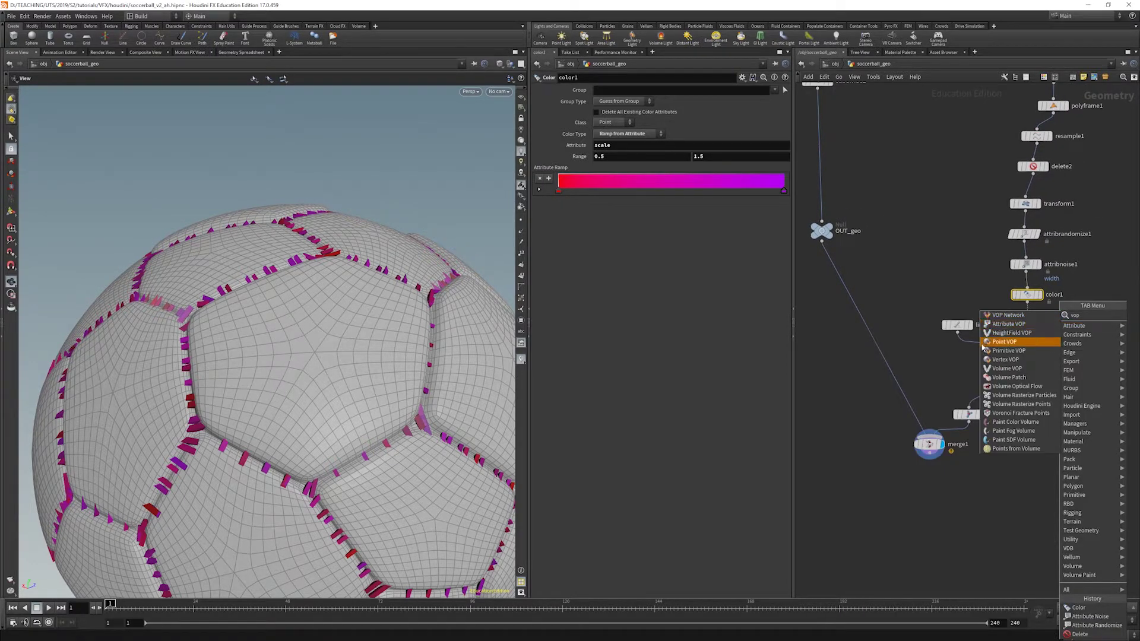
{"action": "key", "text": "Escape"}
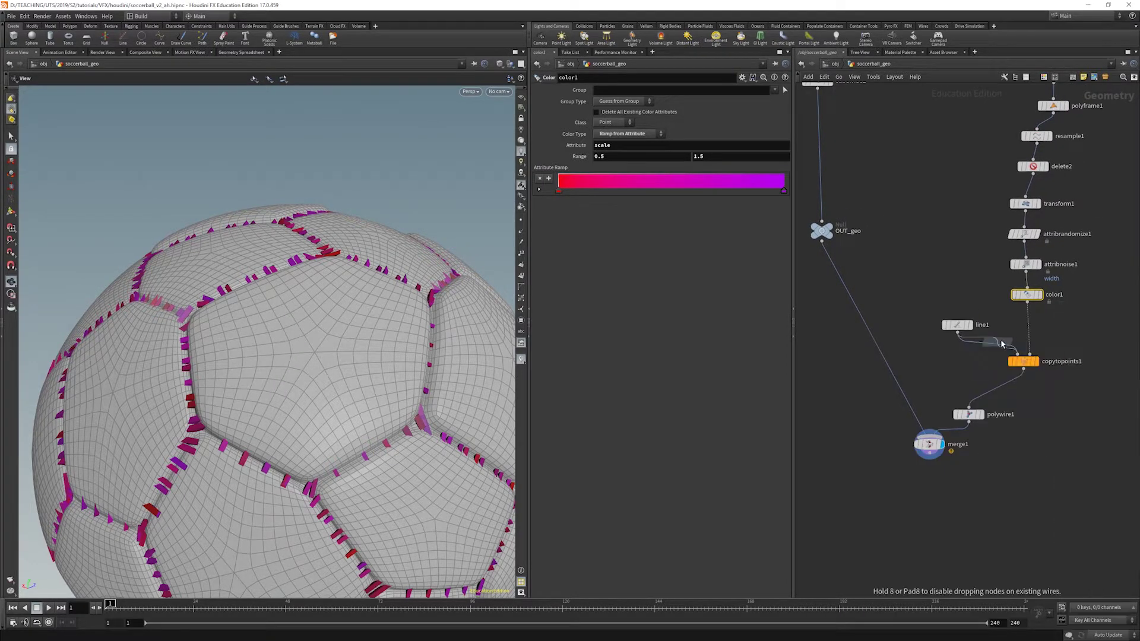
{"action": "left_click", "coordinate": [1028, 325]}
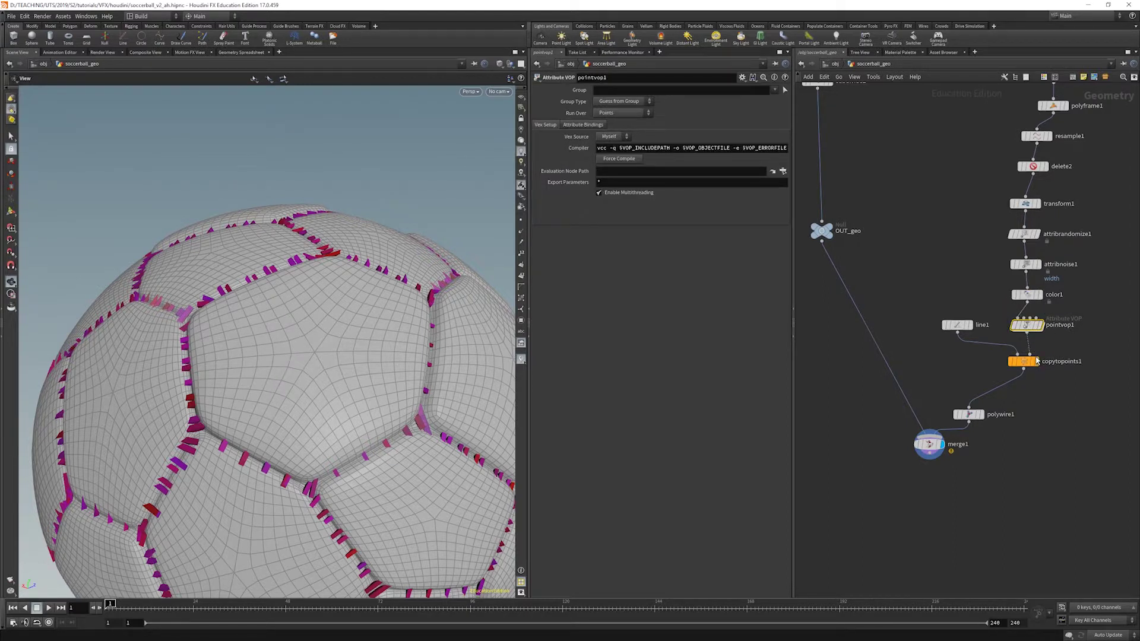
Rename the new Point VOP node as add_rot
{"action": "double_click", "coordinate": [1047, 325]}
{"action": "key", "text": "Delete"}
{"action": "key", "text": "Delete"}
{"action": "key", "text": "Delete"}
{"action": "key", "text": "Delete"}
{"action": "key", "text": "Delete"}
{"action": "type", "text": "add_"}
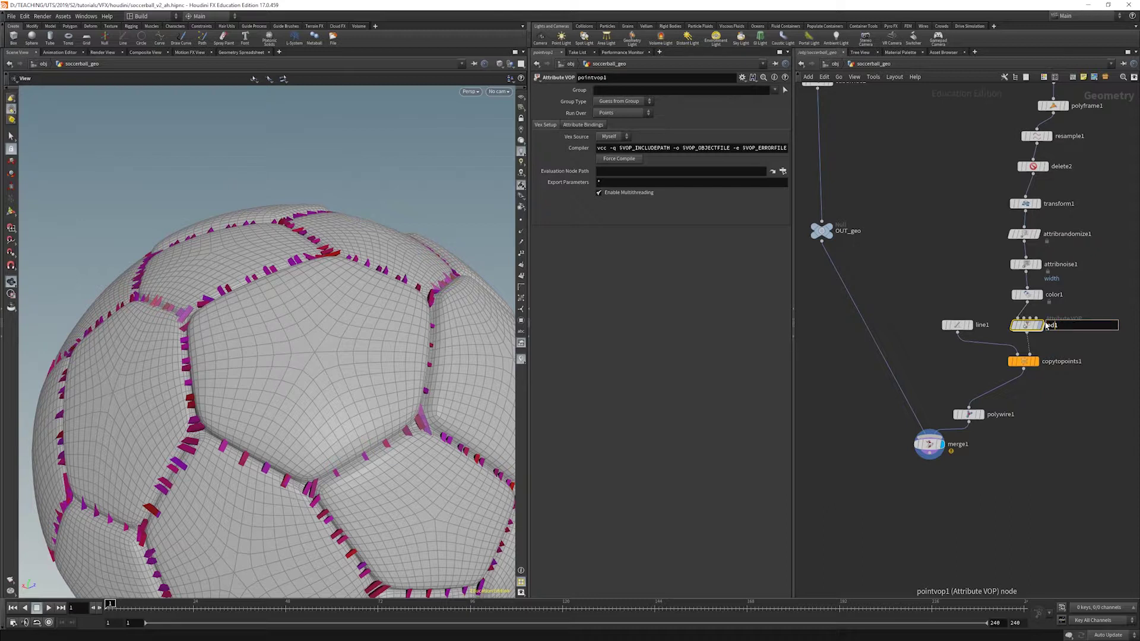
{"action": "type", "text": "tor__"}
{"action": "key", "text": "BackSpace"}
{"action": "key", "text": "BackSpace"}
{"action": "key", "text": "BackSpace"}
{"action": "type", "text": "rot"}
{"action": "key", "text": "Return"}
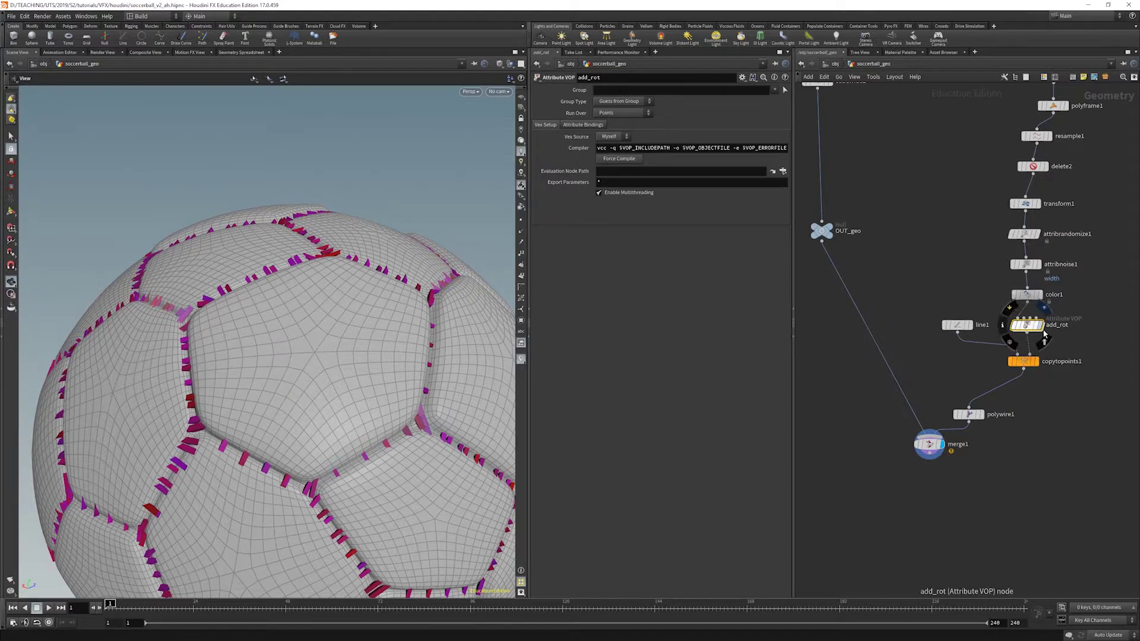
Rename the color1 node as color_noise
{"action": "left_click", "coordinate": [1027, 296]}
{"action": "double_click", "coordinate": [1053, 295]}
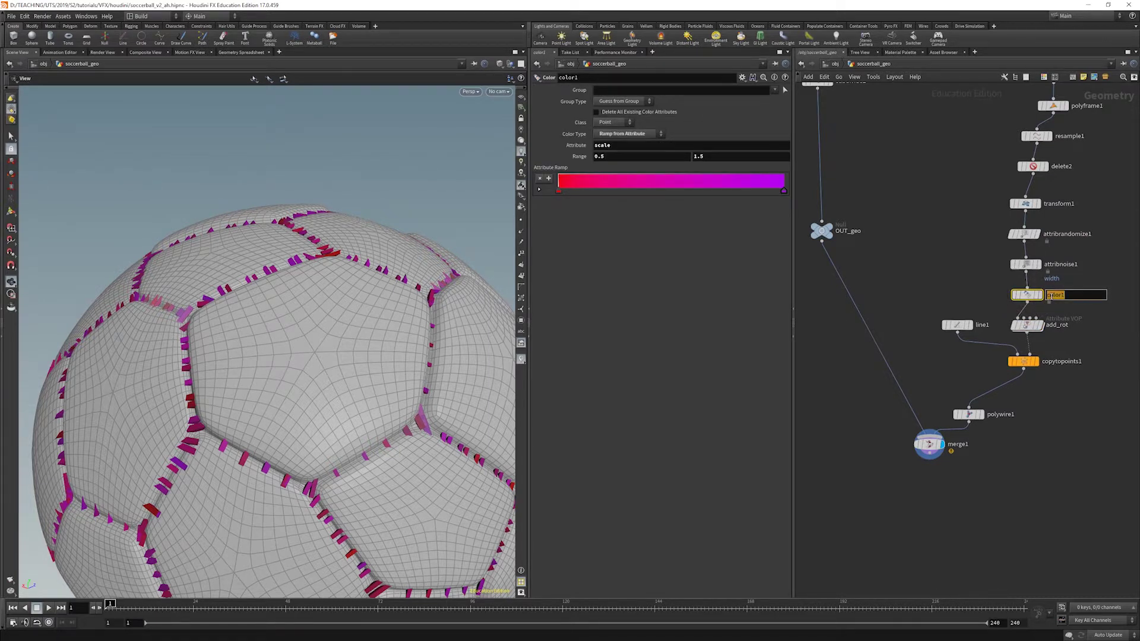
{"action": "type", "text": "color_noise"}
{"action": "key", "text": "Return"}
Rename the attribnoise1 node as width_noise
{"action": "double_click", "coordinate": [1067, 264]}
{"action": "type", "text": "widthnoise"}
{"action": "key", "text": "Return"}
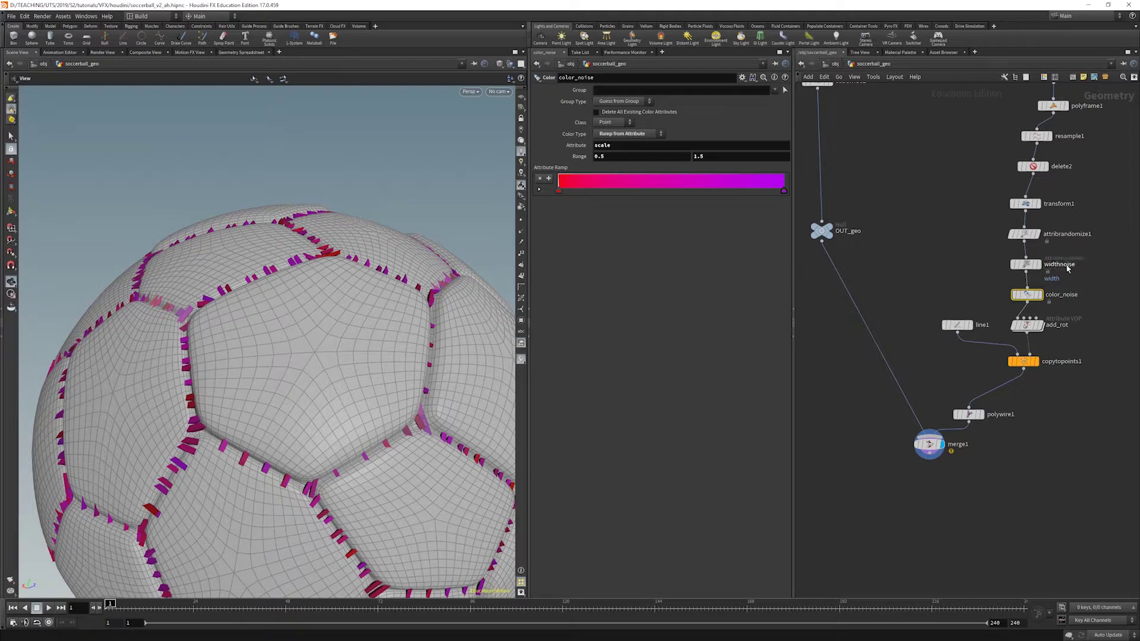
{"action": "double_click", "coordinate": [1064, 265]}
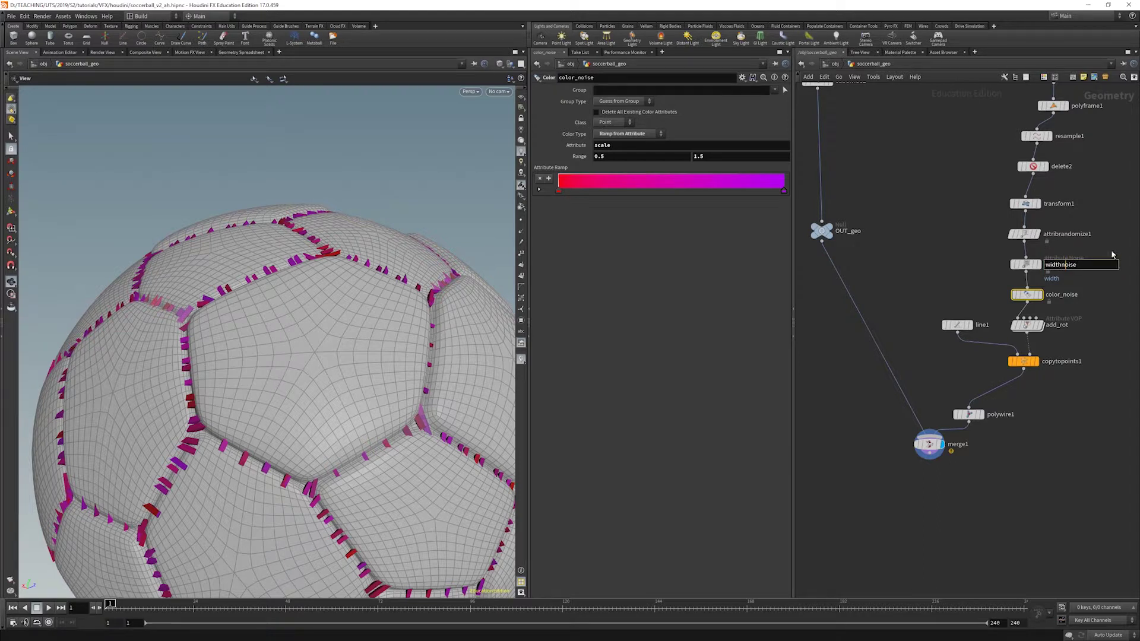
{"action": "type", "text": "_"}
{"action": "key", "text": "Return"}
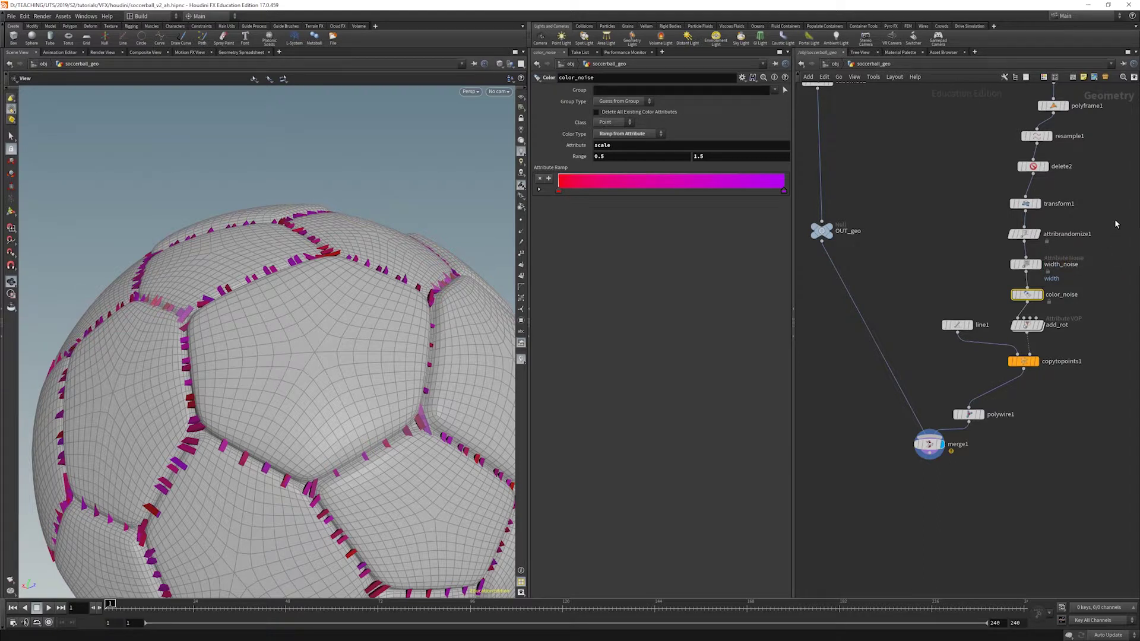
Rename the attribrandomize1 node as scale_random
{"action": "double_click", "coordinate": [1086, 234]}
{"action": "type", "text": "sca"}
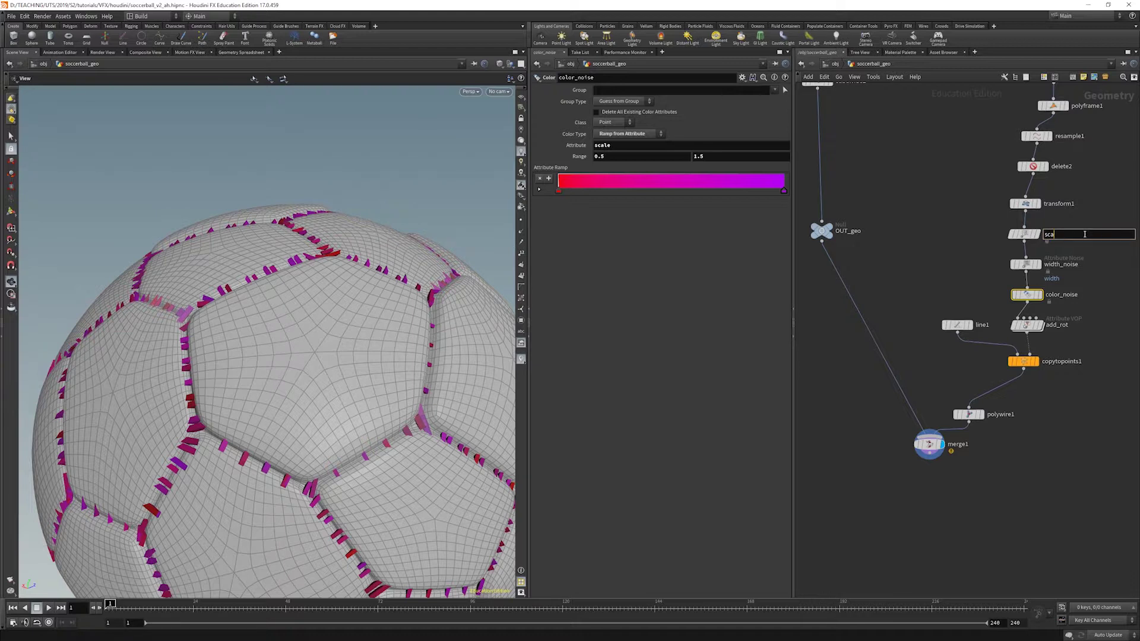
{"action": "key", "text": "Return"}
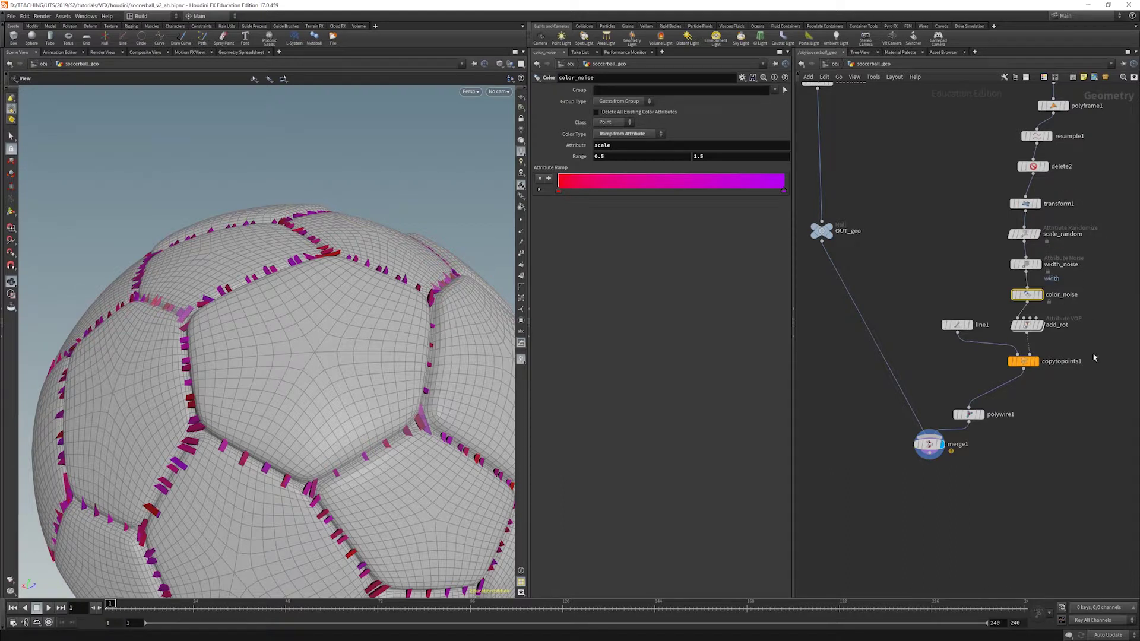
Open the add_rot network, stack the parameters above it, and spread geometryvopglobal1 and geometryvopoutput1 far apart
{"action": "left_click", "coordinate": [1037, 328]}
{"action": "double_click", "coordinate": [1038, 328]}
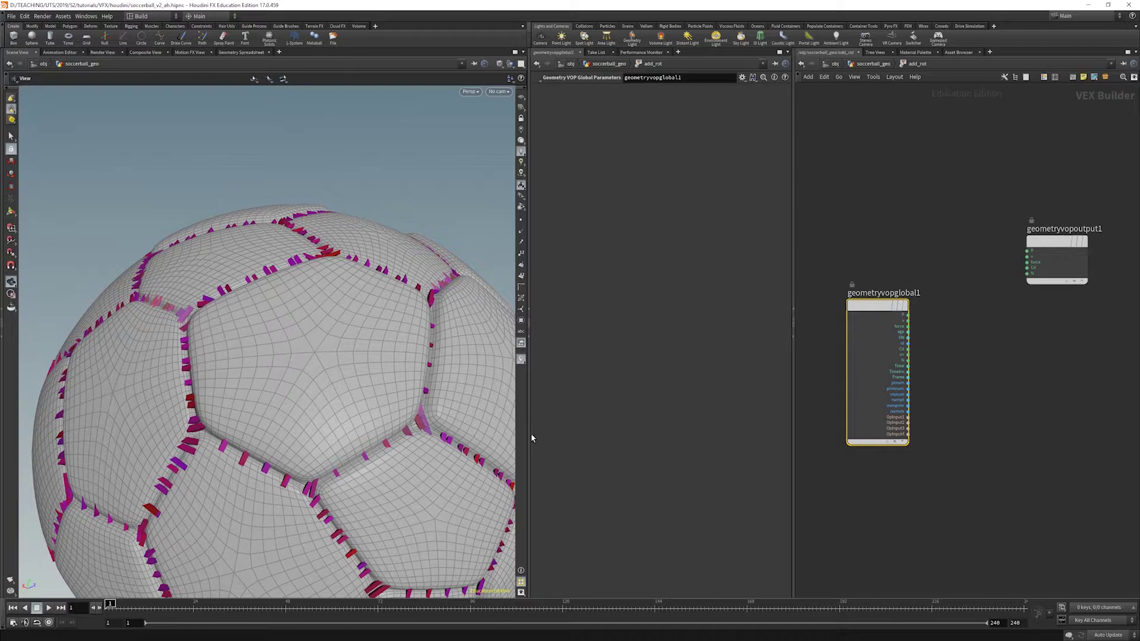
{"action": "left_click", "coordinate": [794, 323]}
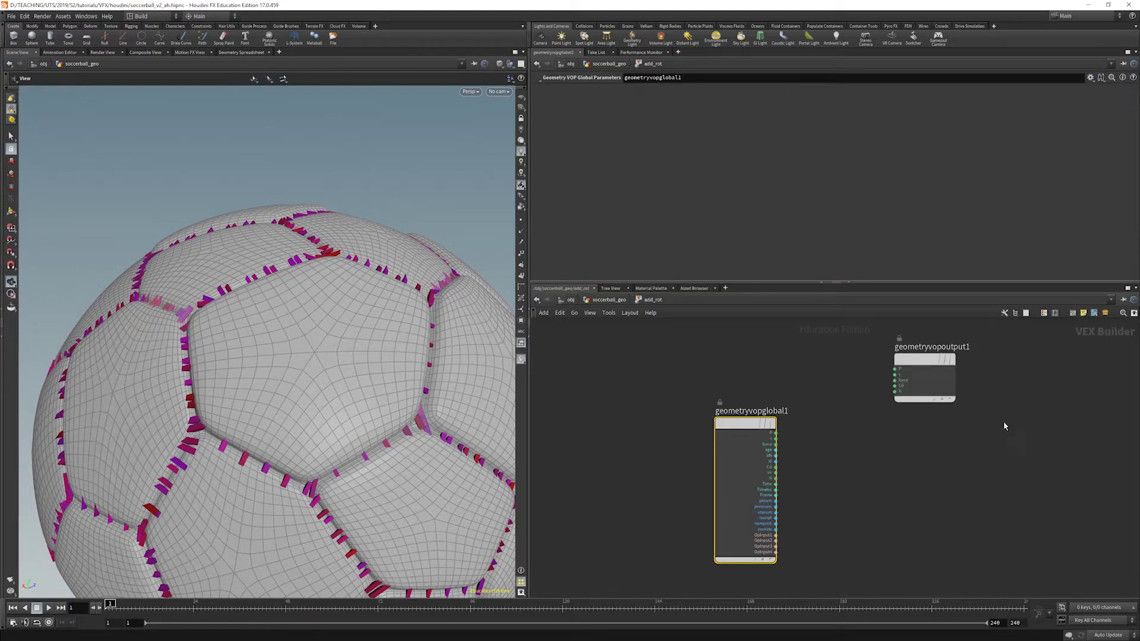
{"action": "left_click_drag", "start_coordinate": [743, 427], "coordinate": [585, 381]}
{"action": "left_click_drag", "start_coordinate": [900, 374], "coordinate": [1051, 417]}
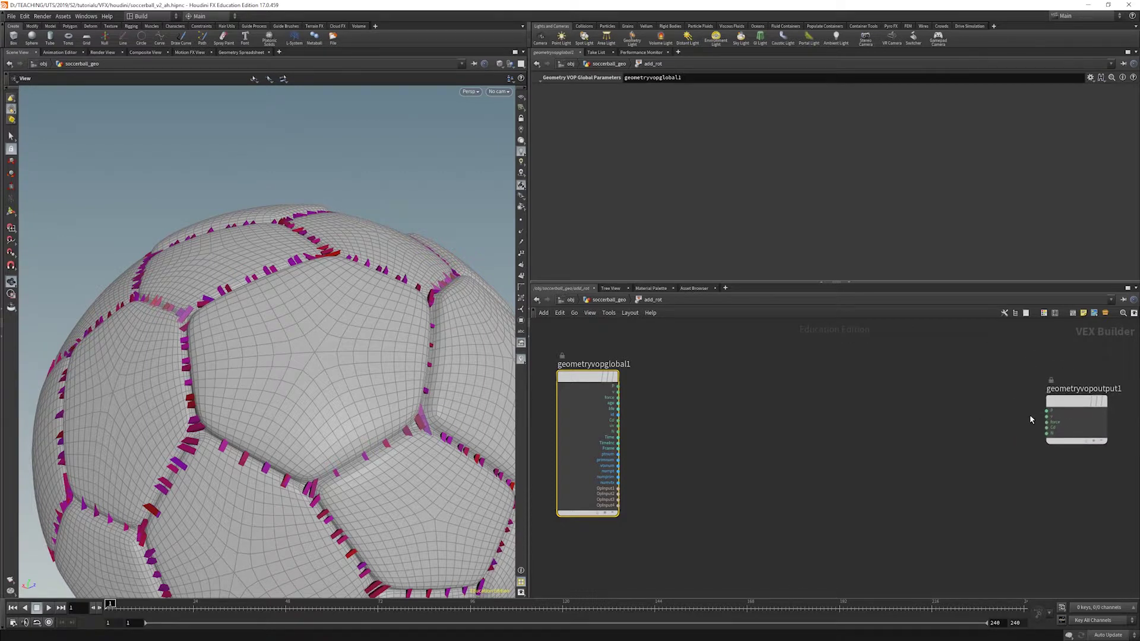
Add a Bind node inside add_rot and arrange it just below the geometryvopoutput1 node
{"action": "left_click", "coordinate": [935, 404]}
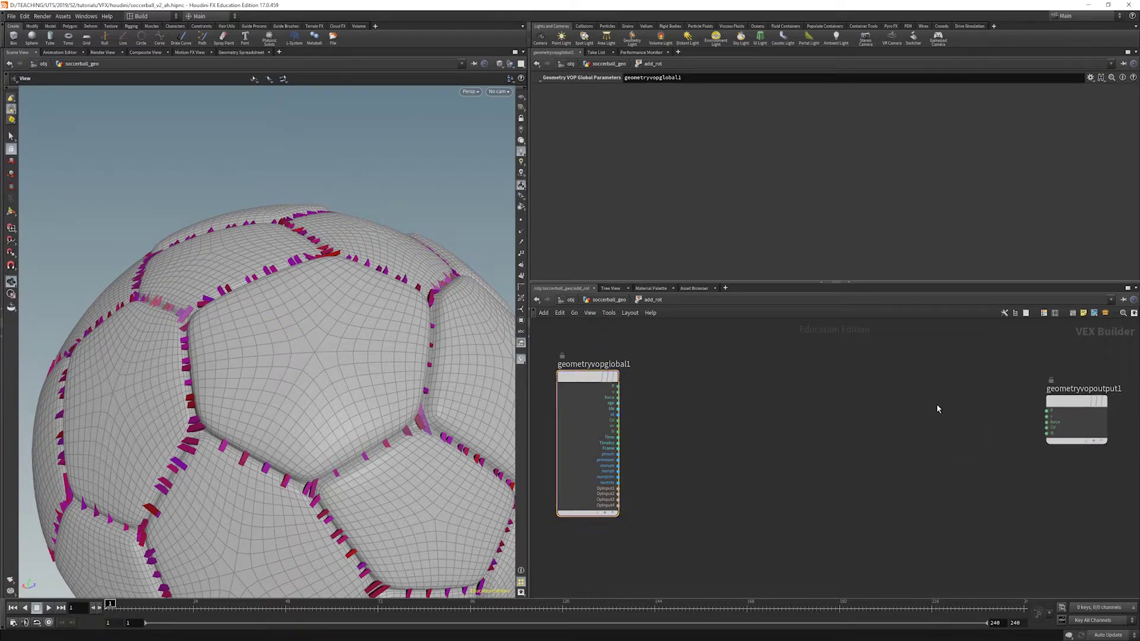
{"action": "key", "text": "Tab"}
{"action": "type", "text": "b"}
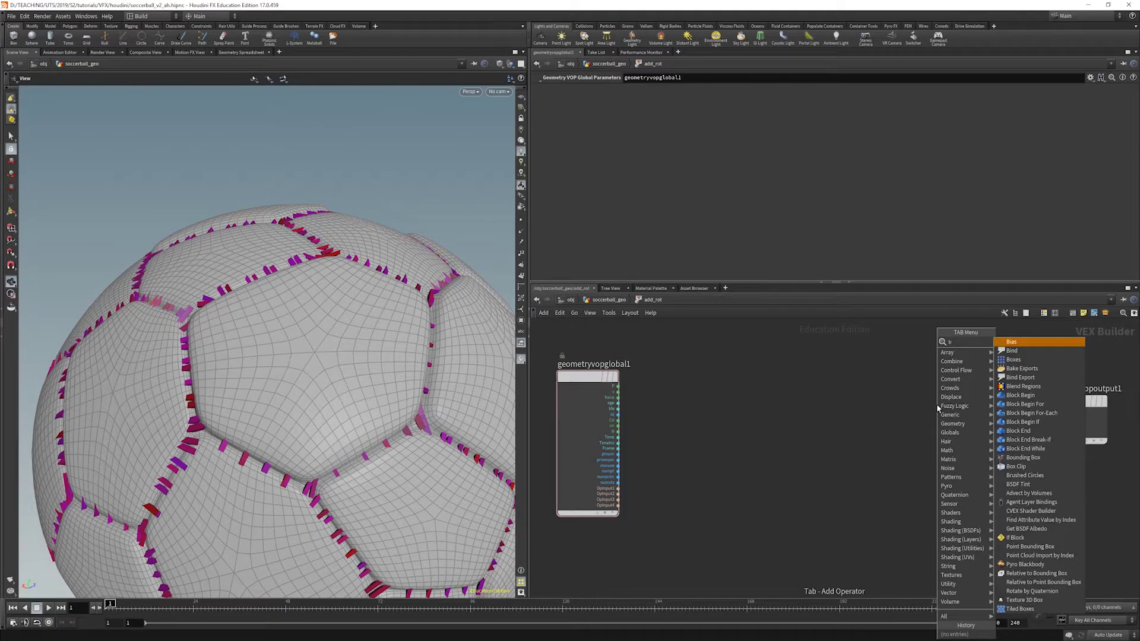
{"action": "type", "text": "ias"}
{"action": "key", "text": "Return"}
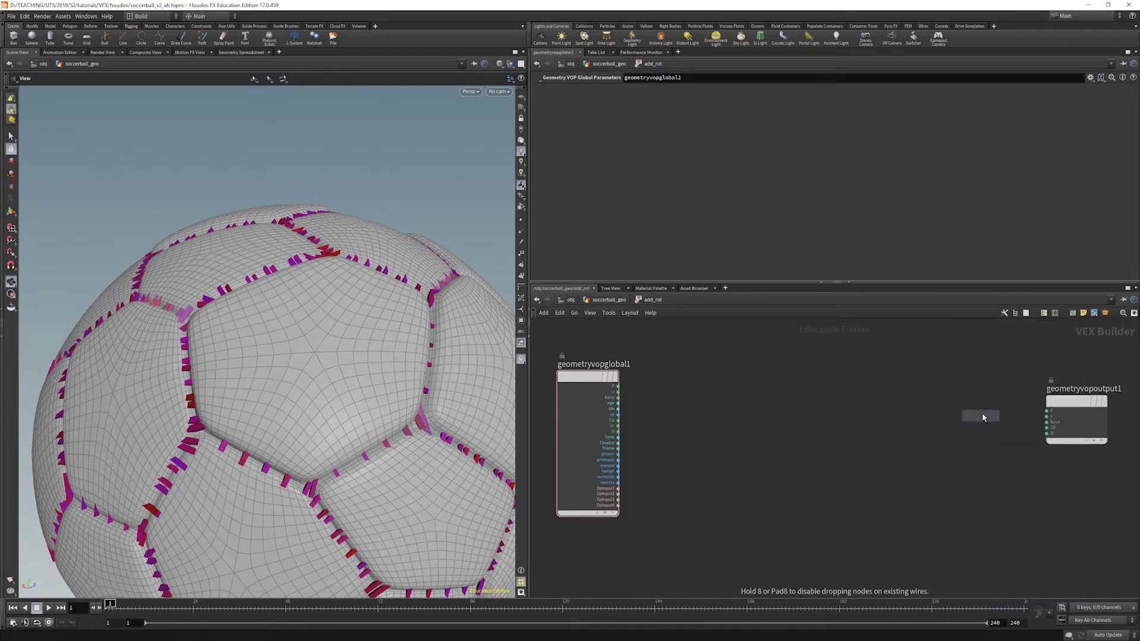
{"action": "left_click", "coordinate": [982, 417]}
{"action": "left_click_drag", "start_coordinate": [1081, 401], "coordinate": [1080, 325]}
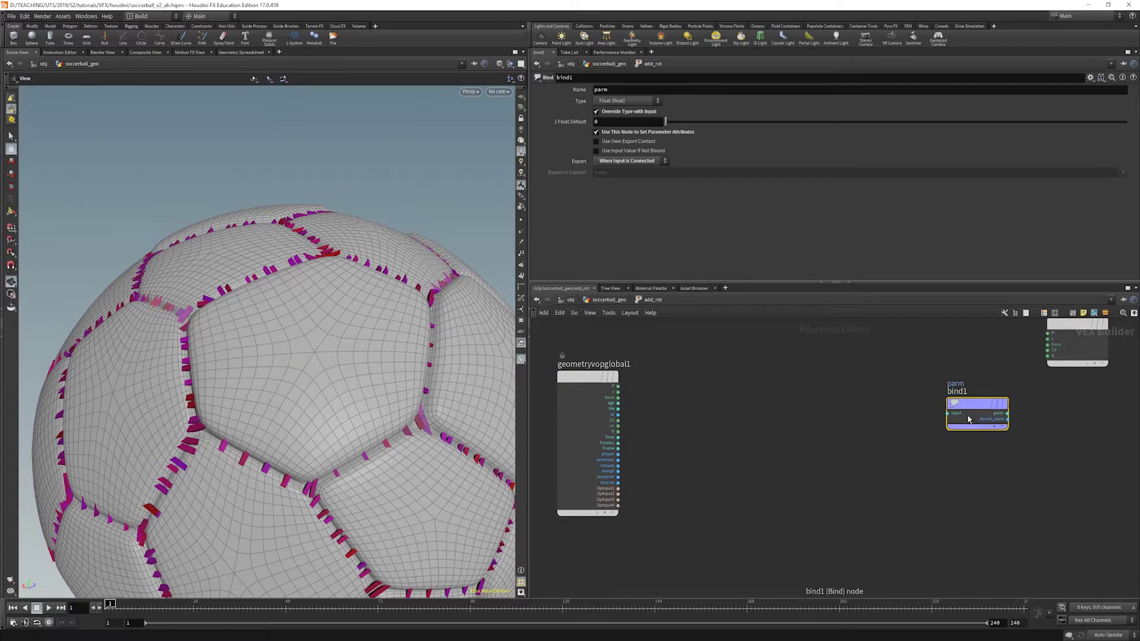
{"action": "key", "text": "l"}
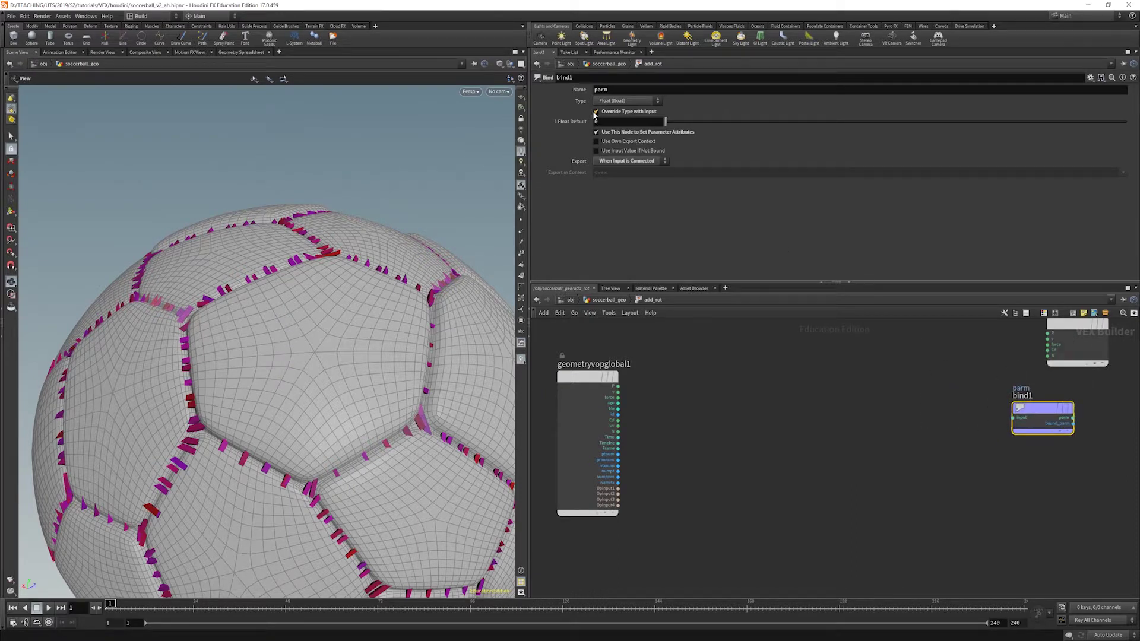
Set the bind1 parameter name to rot and its type to 4 Floats (vector4)
{"action": "double_click", "coordinate": [618, 91]}
{"action": "type", "text": "rot"}
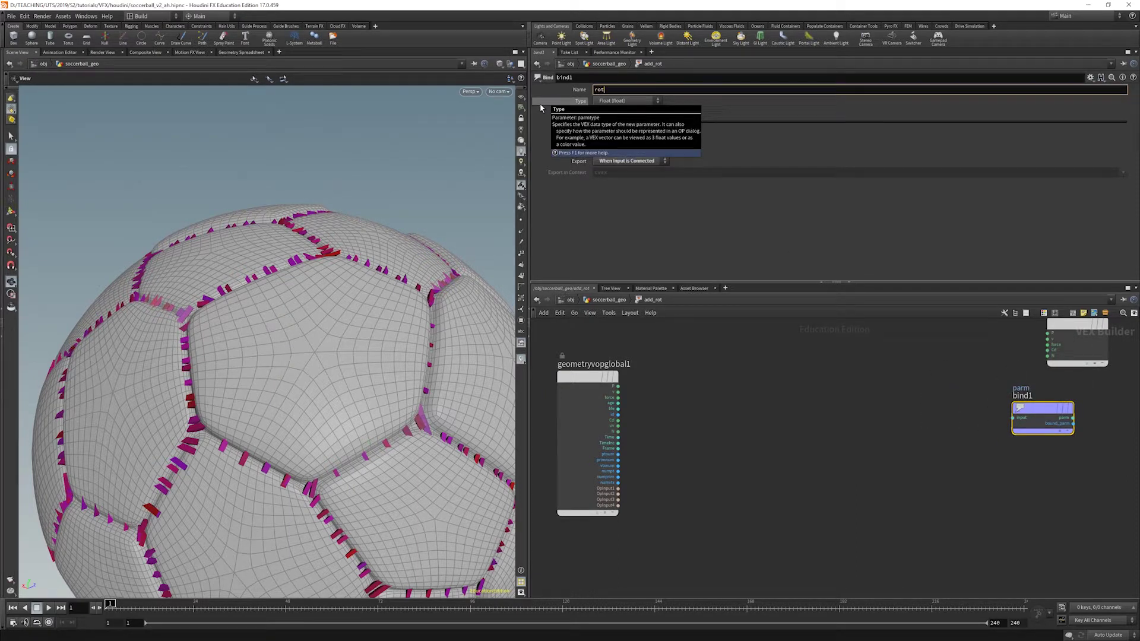
{"action": "key", "text": "Return"}
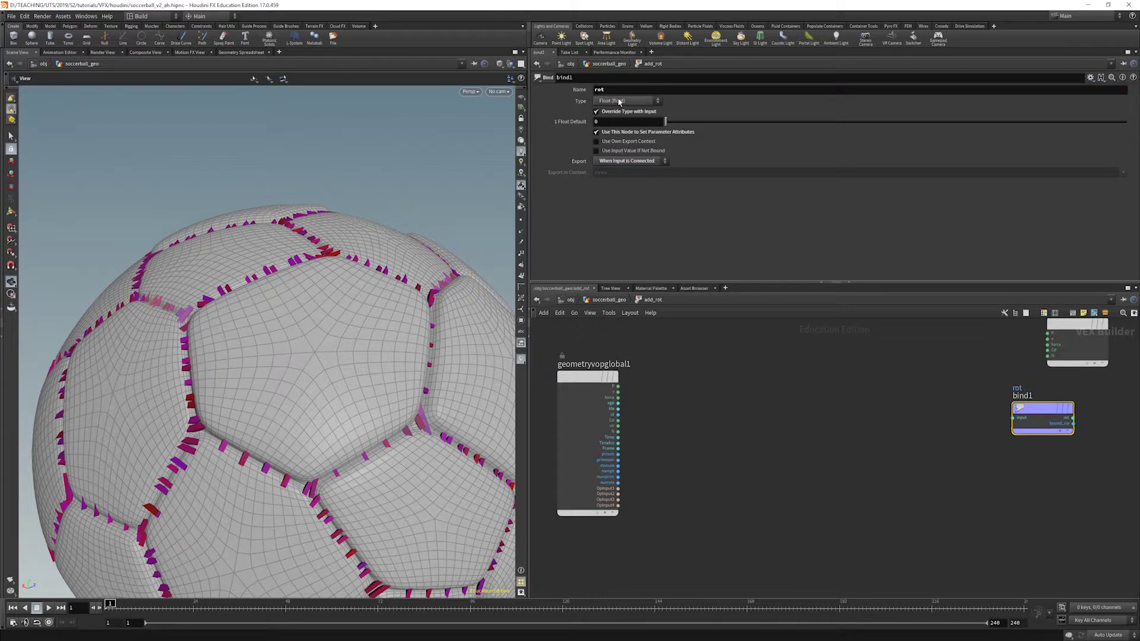
{"action": "left_click", "coordinate": [619, 102]}
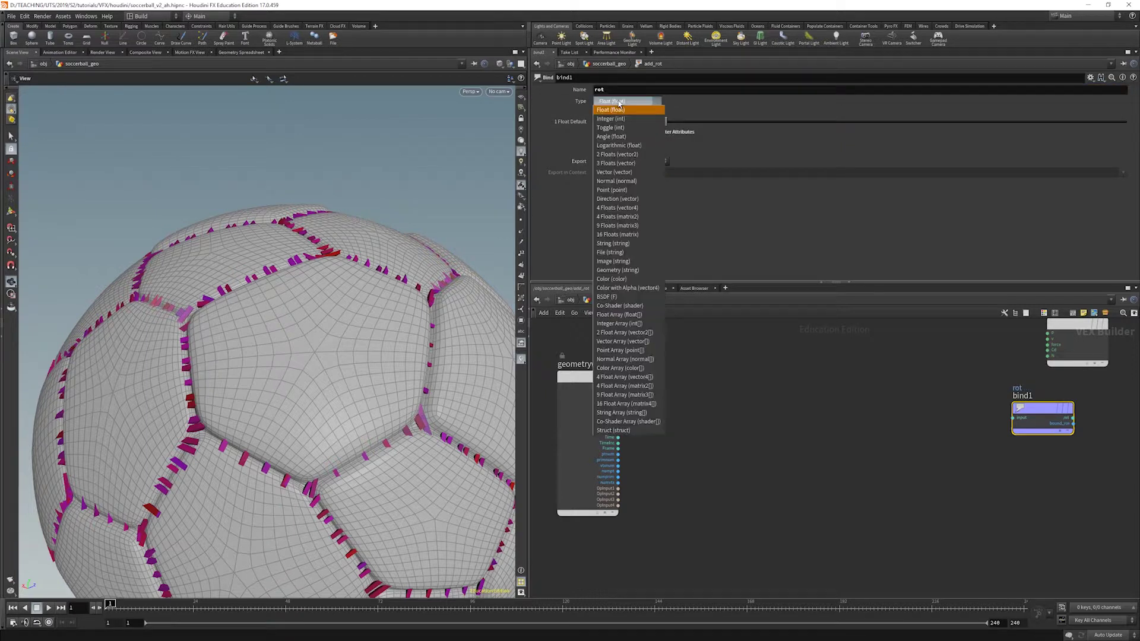
{"action": "left_click", "coordinate": [619, 208]}
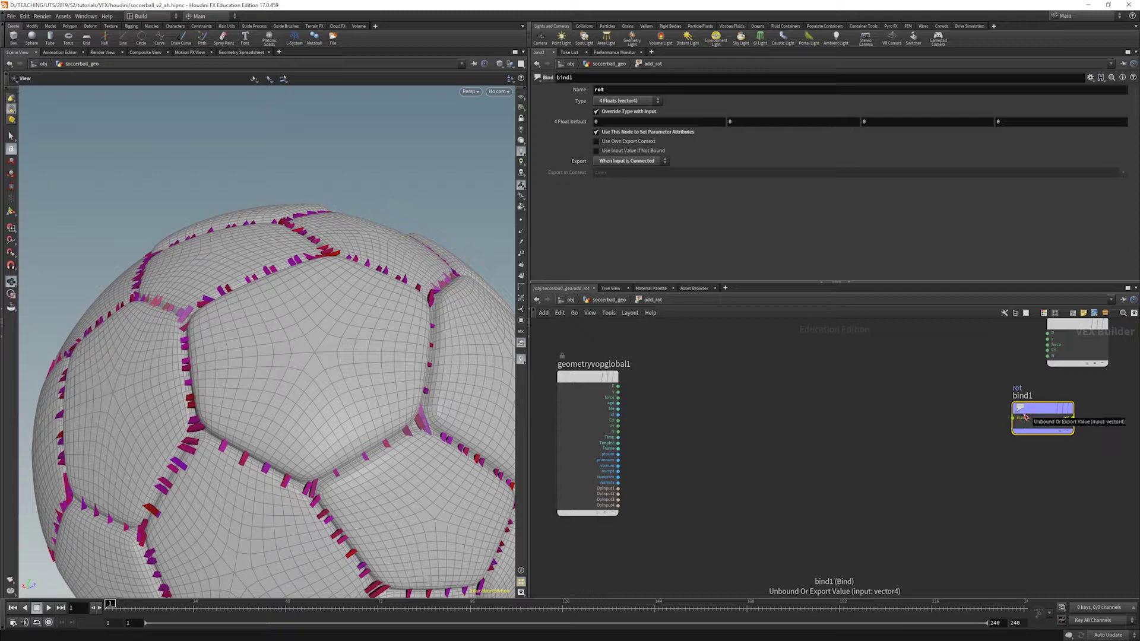
{"action": "mouse_move", "coordinate": [1019, 401]}
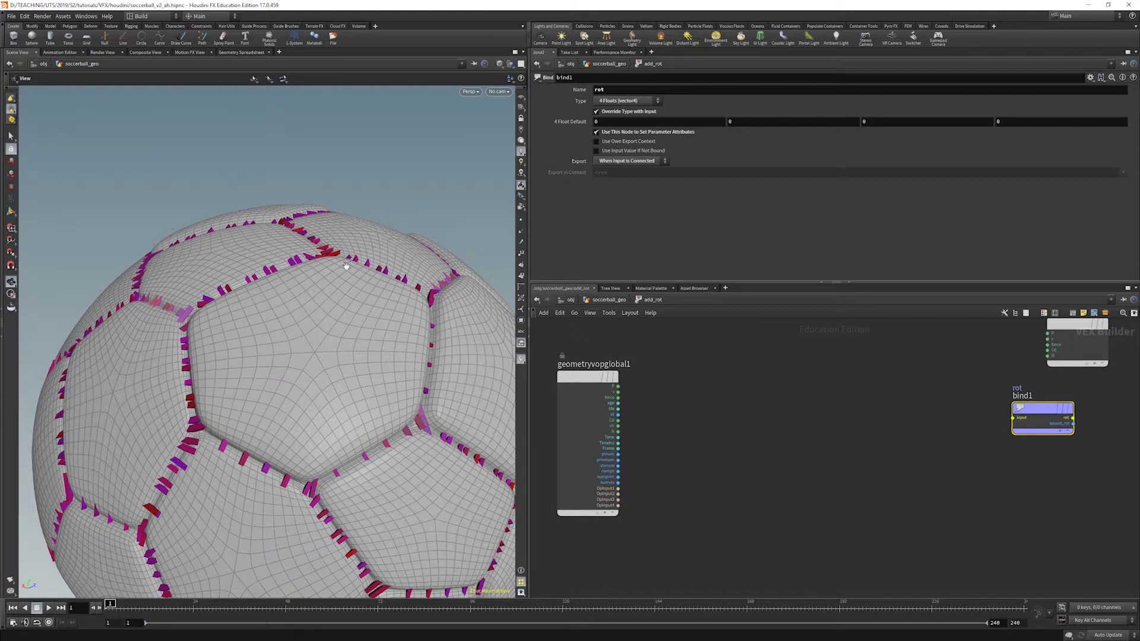
Add a Quaternion node inside add_rot and connect geometryvopglobal1's N output to its axis input
{"action": "left_click_drag", "start_coordinate": [208, 311], "coordinate": [237, 233], "text": "alt"}
{"action": "left_click_drag", "start_coordinate": [135, 353], "coordinate": [98, 326], "text": "alt"}
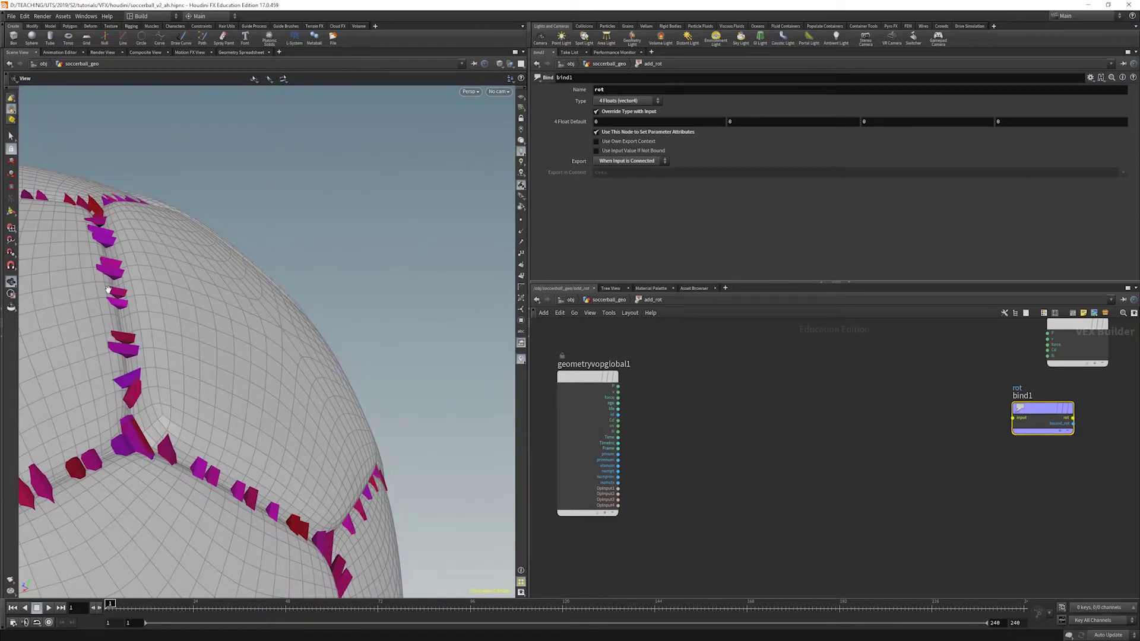
{"action": "left_click_drag", "start_coordinate": [132, 243], "coordinate": [136, 200], "text": "alt"}
{"action": "left_click_drag", "start_coordinate": [212, 202], "coordinate": [204, 169], "text": "alt"}
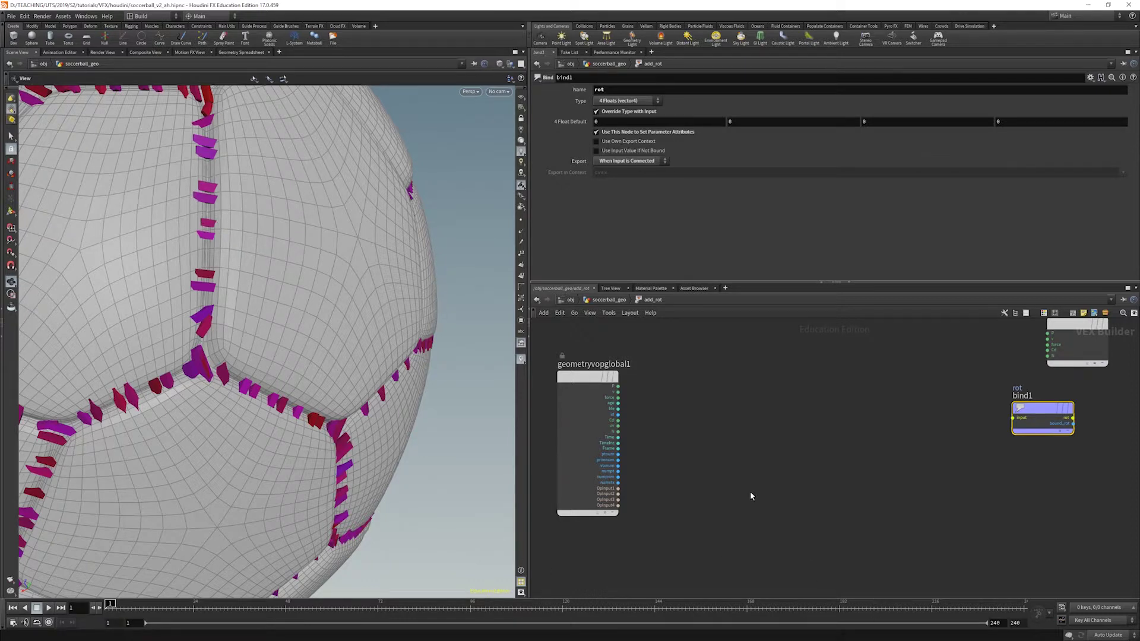
{"action": "key", "text": "Tab"}
{"action": "type", "text": "q"}
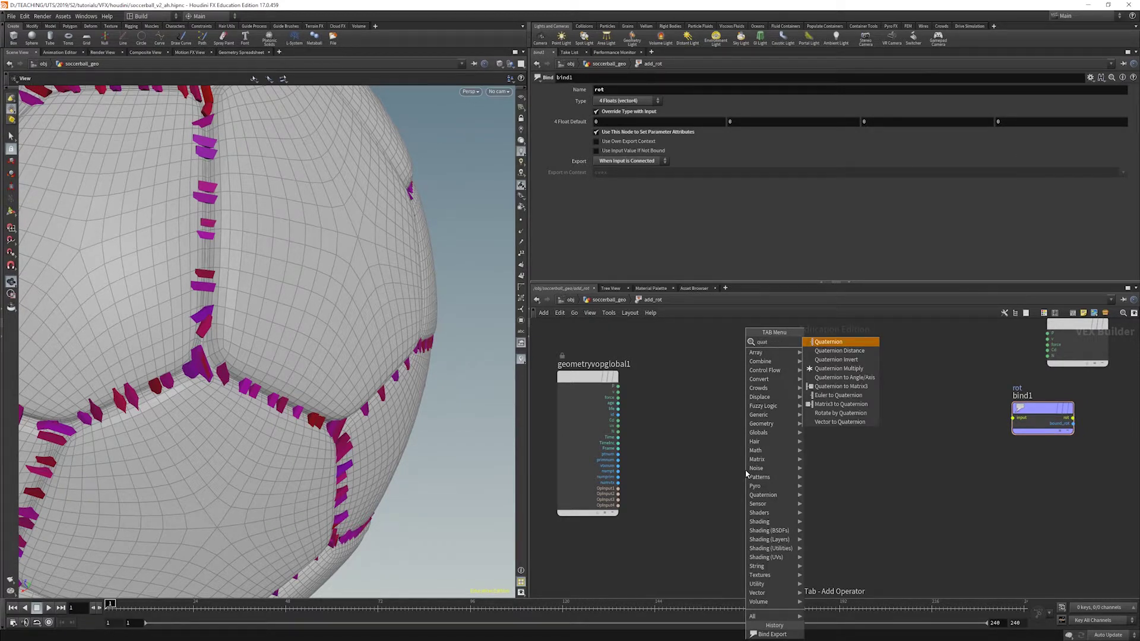
{"action": "key", "text": "Return"}
{"action": "left_click", "coordinate": [781, 423]}
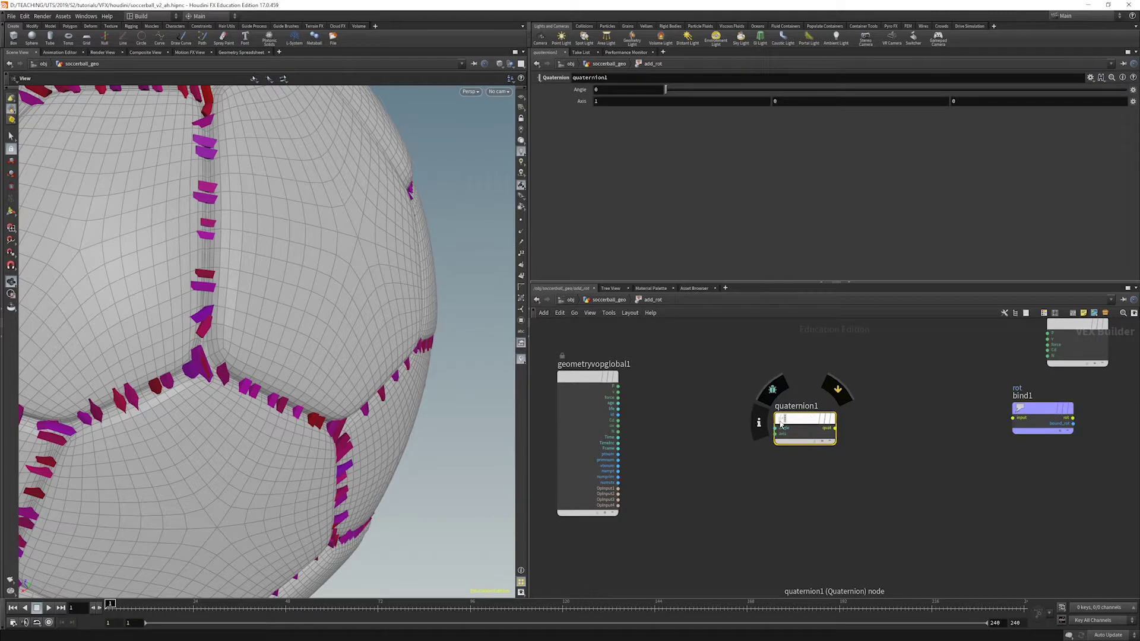
{"action": "left_click_drag", "start_coordinate": [810, 426], "coordinate": [810, 444]}
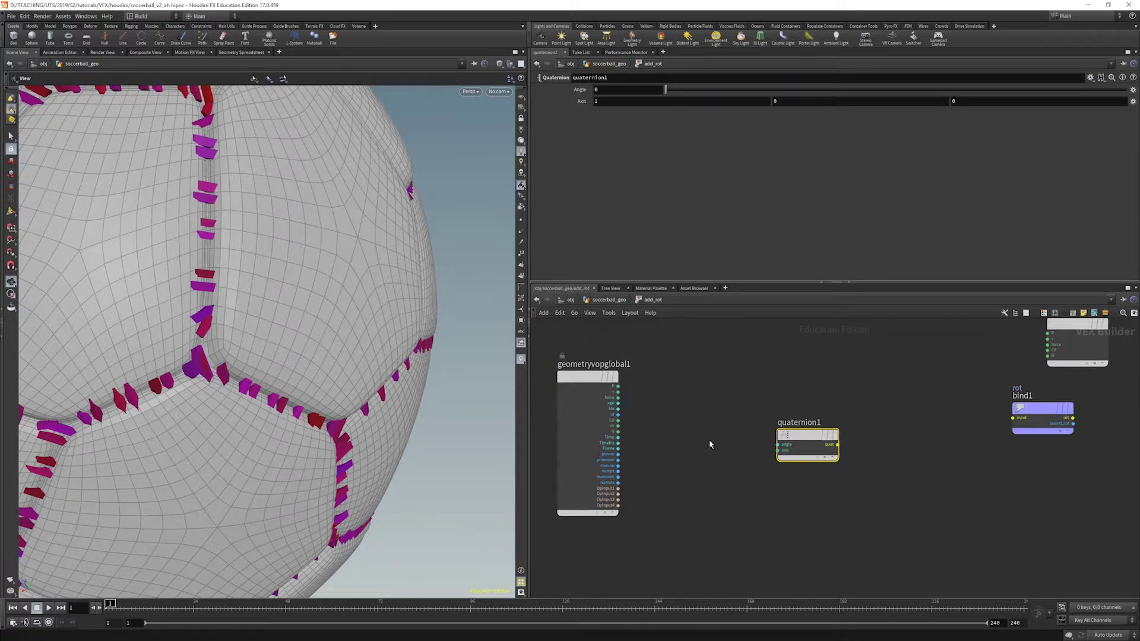
{"action": "left_click", "coordinate": [618, 432]}
{"action": "left_click", "coordinate": [777, 450]}
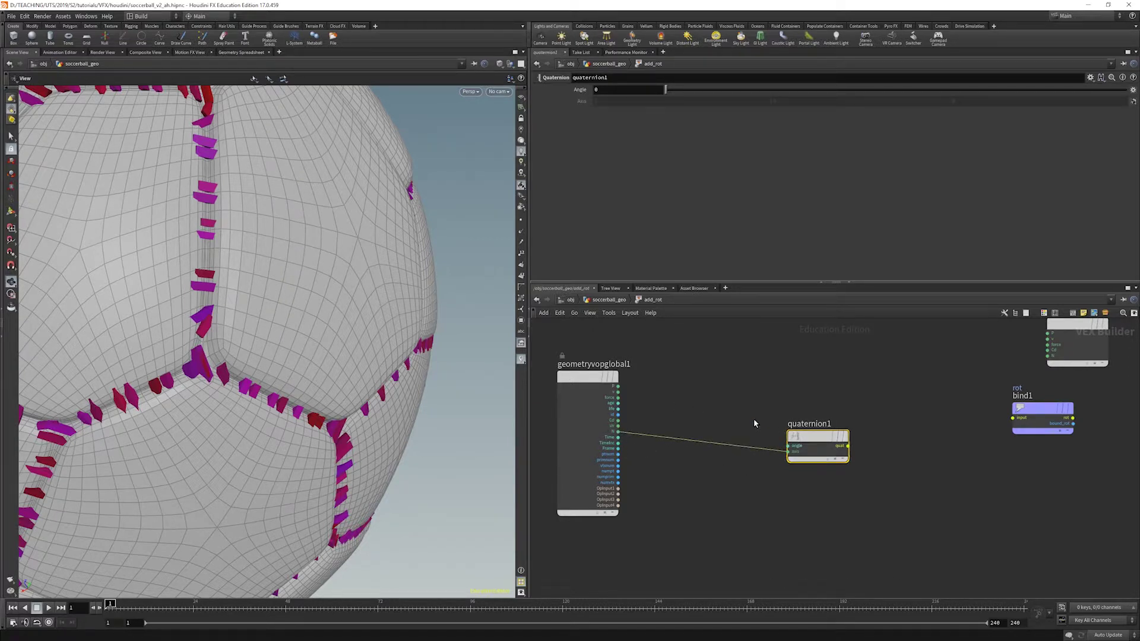
Add a Turbulent Noise node, feed its noise output into quaternion1's angle, and connect the global P output to its position input
{"action": "key", "text": "Tab"}
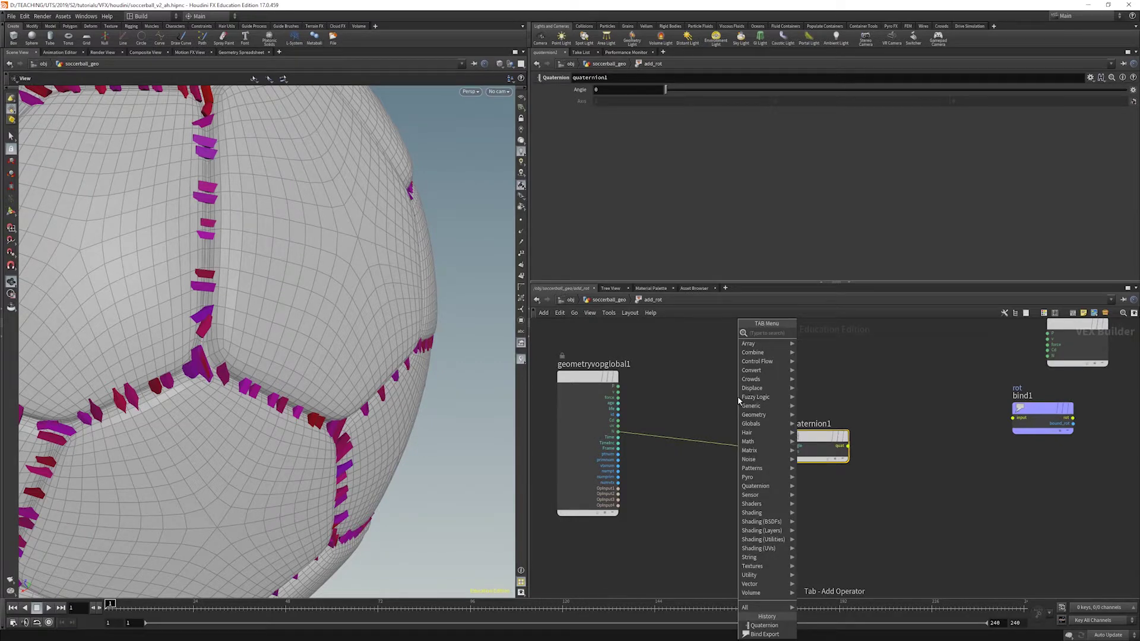
{"action": "type", "text": "tur"}
{"action": "key", "text": "Return"}
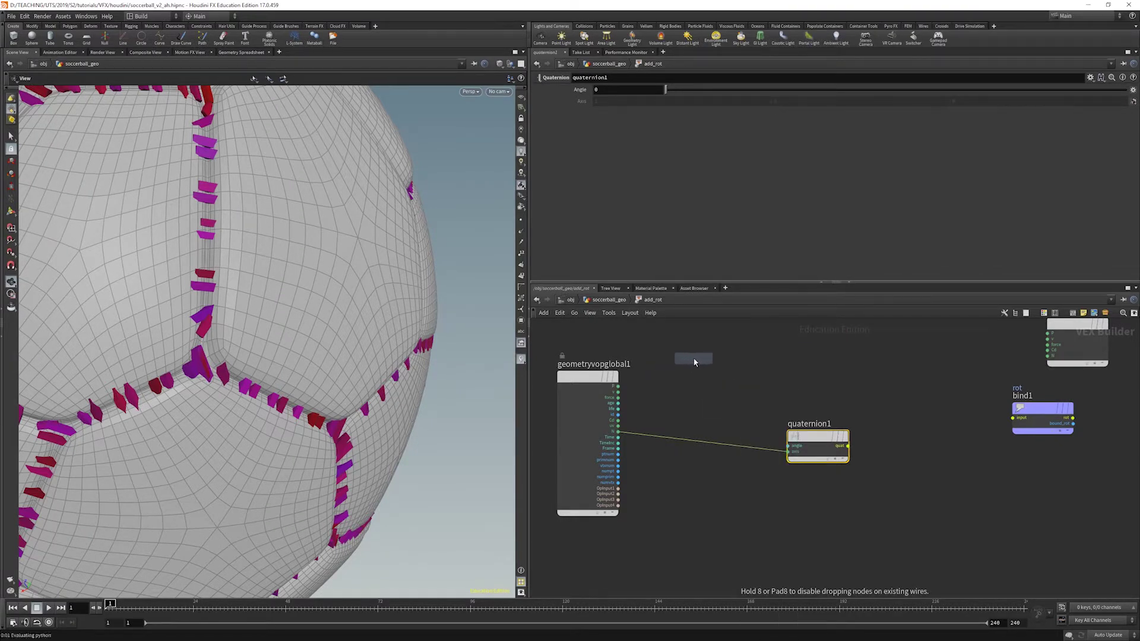
{"action": "left_click", "coordinate": [694, 359]}
{"action": "left_click_drag", "start_coordinate": [723, 368], "coordinate": [787, 446]}
{"action": "left_click", "coordinate": [618, 386]}
{"action": "left_click", "coordinate": [664, 374]}
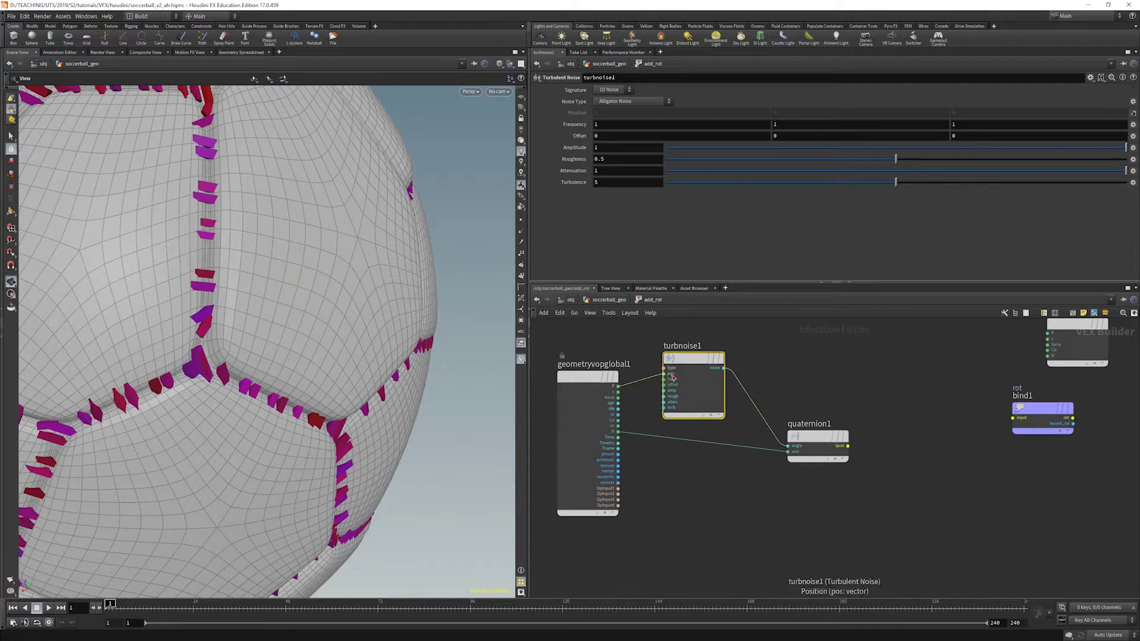
Spread out quaternion1, geometryvopglobal1 and bind1, and connect the quaternion output to bind1's input
{"action": "mouse_move", "coordinate": [793, 442]}
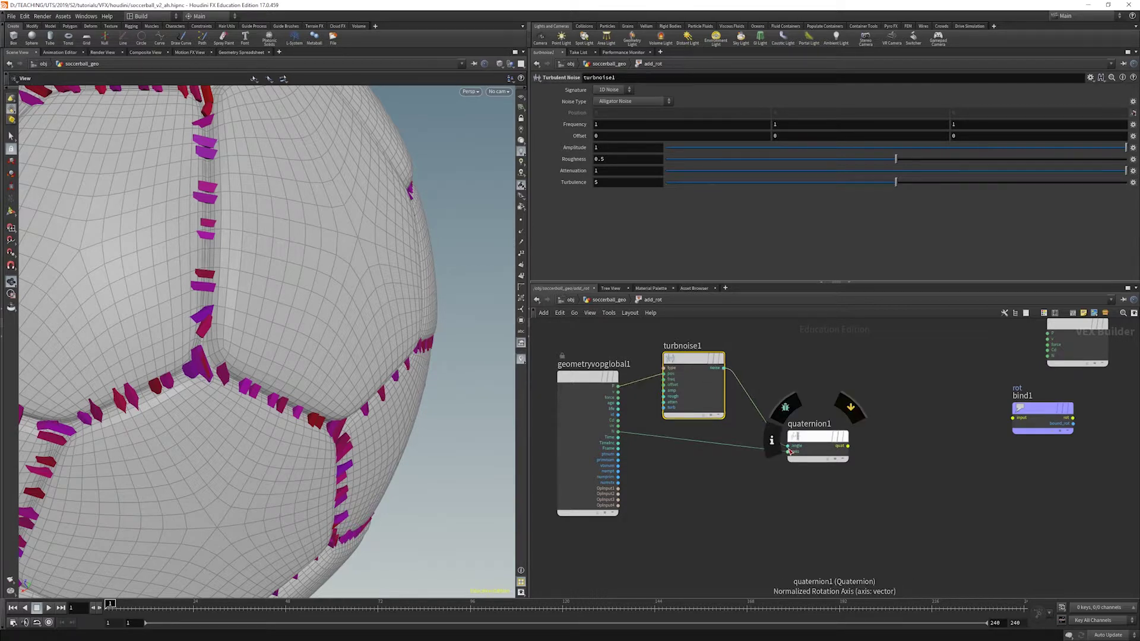
{"action": "left_click_drag", "start_coordinate": [816, 441], "coordinate": [934, 495]}
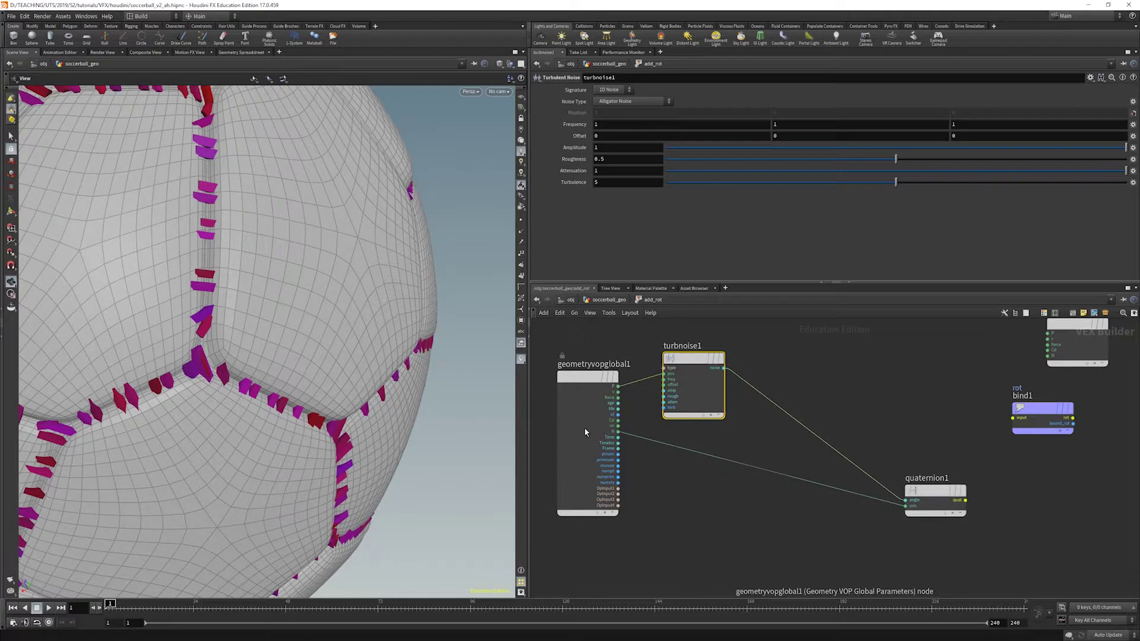
{"action": "left_click_drag", "start_coordinate": [582, 380], "coordinate": [564, 412]}
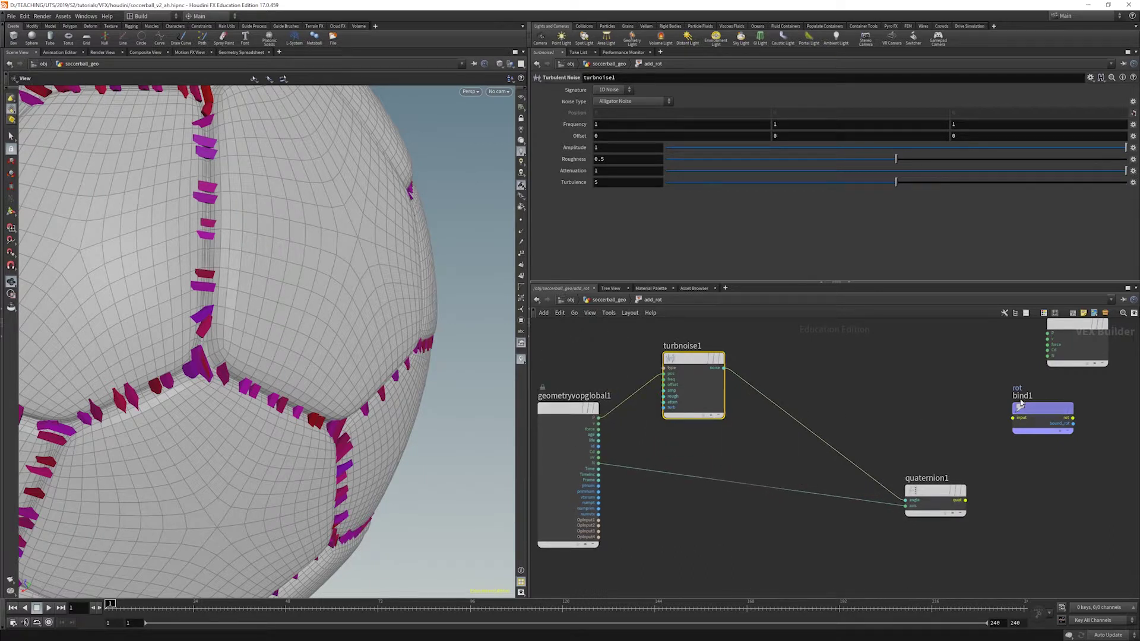
{"action": "left_click_drag", "start_coordinate": [1042, 413], "coordinate": [1061, 487]}
{"action": "left_click_drag", "start_coordinate": [966, 500], "coordinate": [1067, 481]}
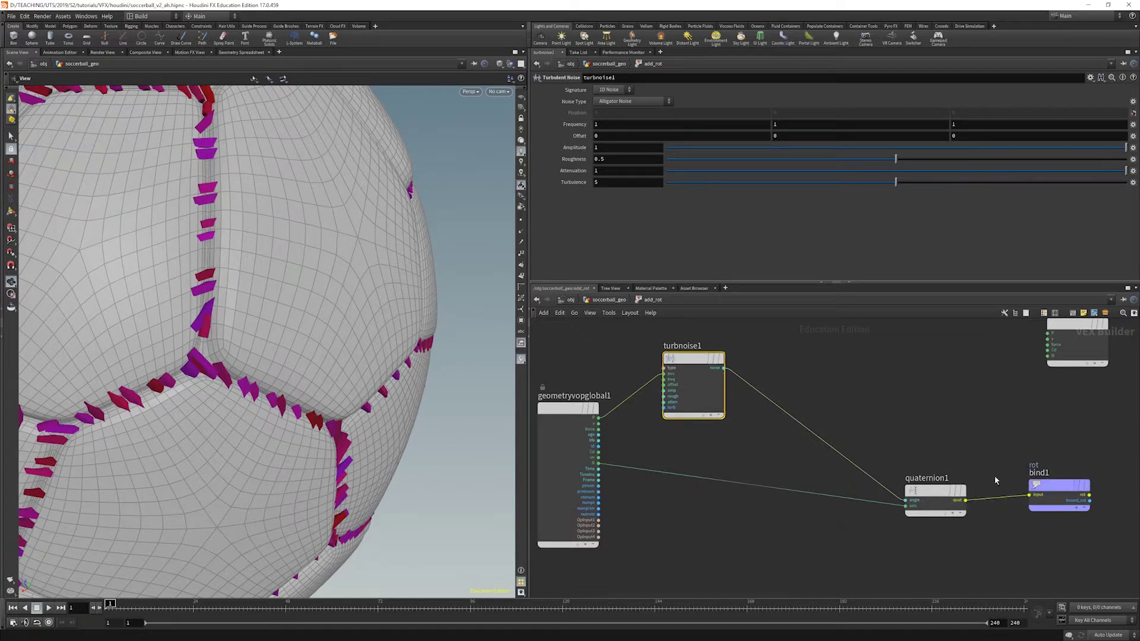
Set turbnoise1's noise type to Simplex Noise and its frequency to 10 on all three axes
{"action": "left_click_drag", "start_coordinate": [255, 273], "coordinate": [279, 254], "text": "alt"}
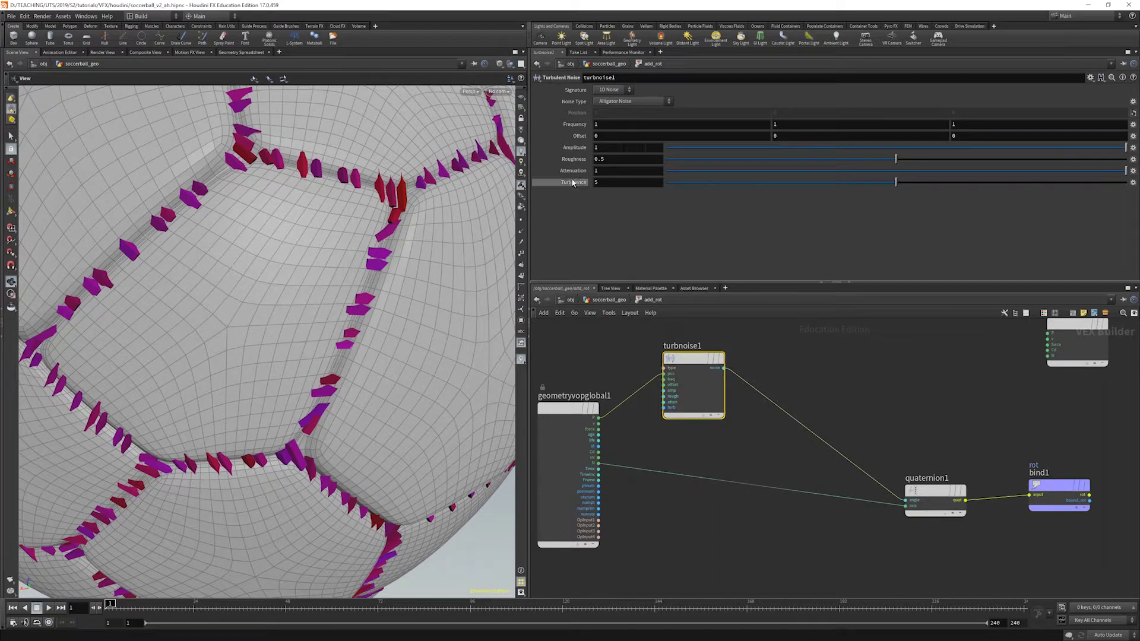
{"action": "left_click", "coordinate": [612, 100]}
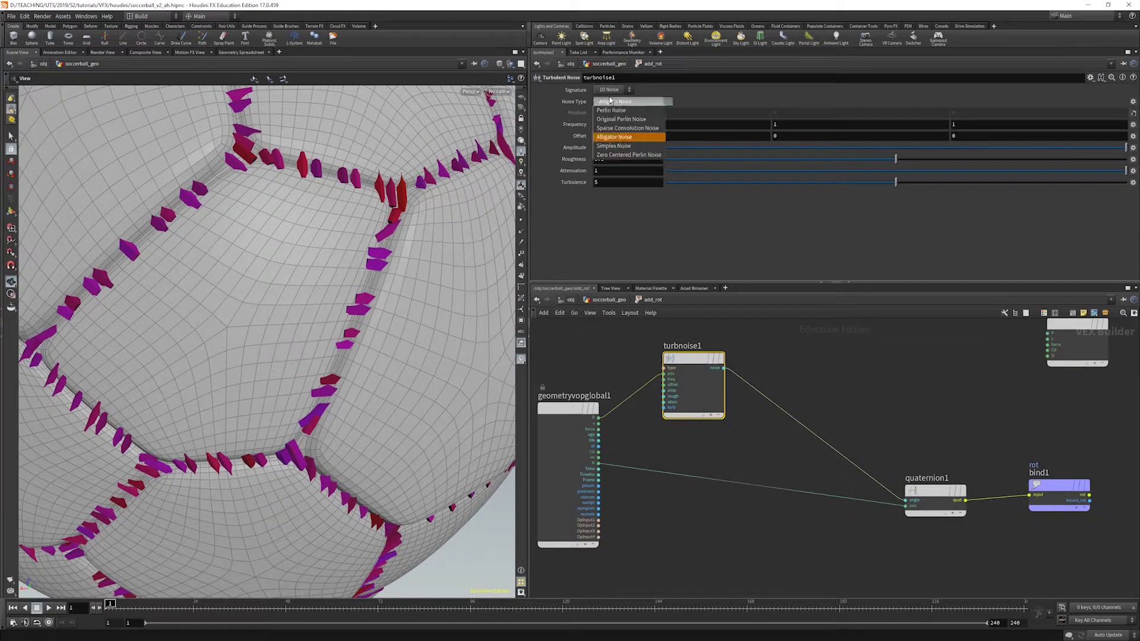
{"action": "left_click", "coordinate": [606, 146]}
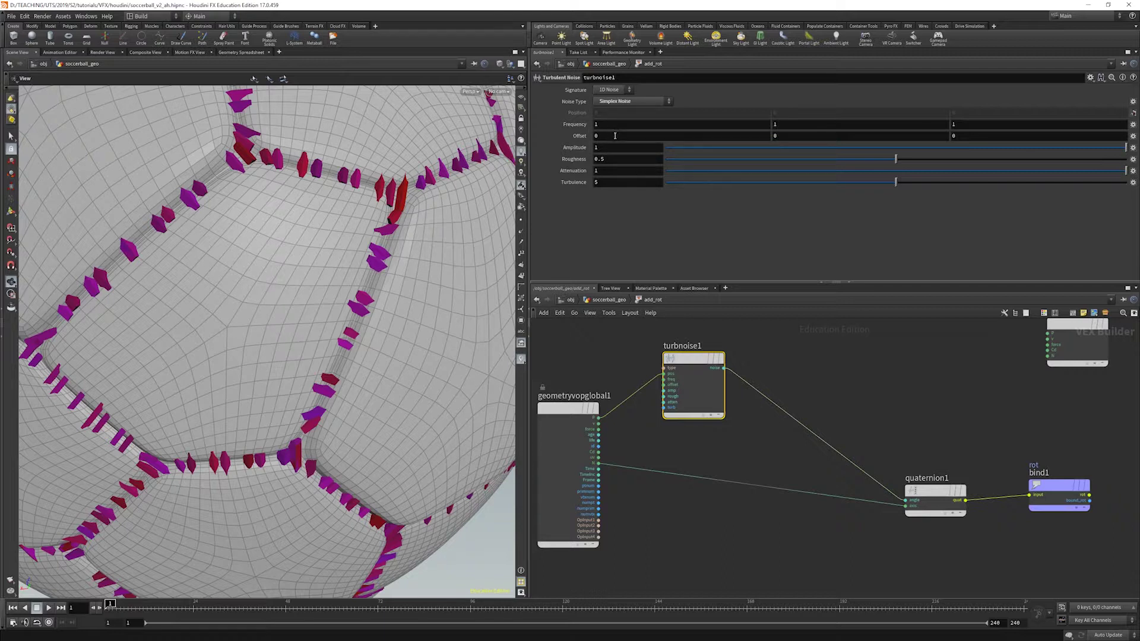
{"action": "left_click", "coordinate": [672, 126]}
{"action": "type", "text": "0"}
{"action": "key", "text": "Tab"}
{"action": "type", "text": "10"}
{"action": "key", "text": "Tab"}
{"action": "key", "text": "Tab"}
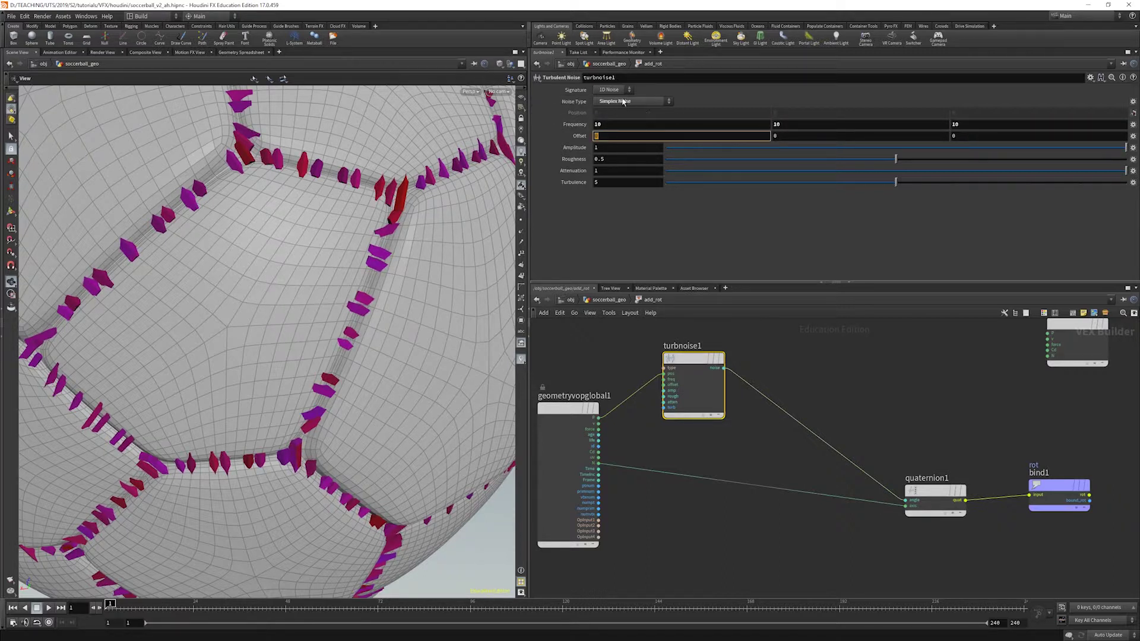
Set turbnoise1's amplitude to 10 and its roughness to about 0.67, and inspect the stitch rotation on the ball
{"action": "left_click", "coordinate": [646, 149]}
{"action": "type", "text": "0"}
{"action": "key", "text": "Tab"}
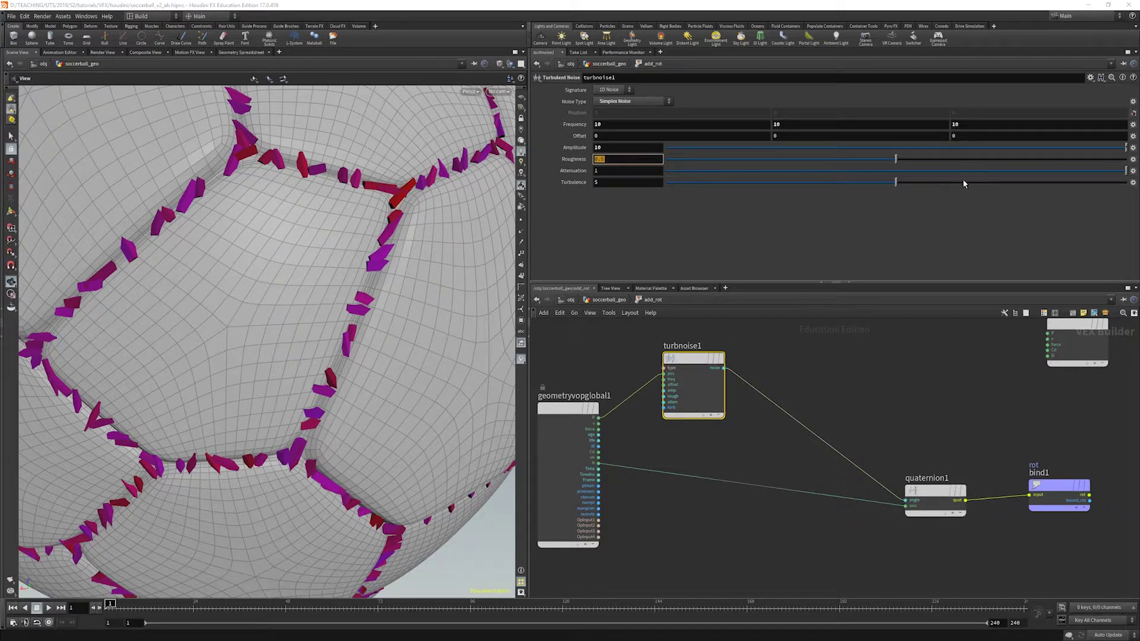
{"action": "left_click", "coordinate": [995, 159]}
{"action": "left_click_drag", "start_coordinate": [995, 159], "coordinate": [970, 158]}
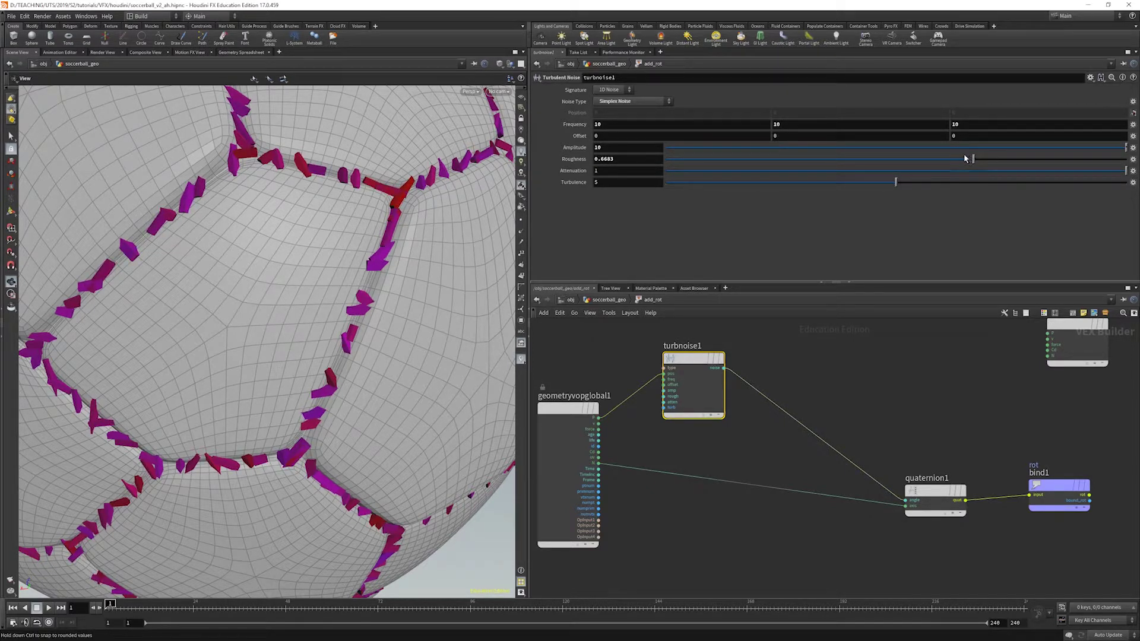
{"action": "left_click_drag", "start_coordinate": [378, 328], "coordinate": [283, 273]}
{"action": "left_click_drag", "start_coordinate": [273, 316], "coordinate": [410, 430]}
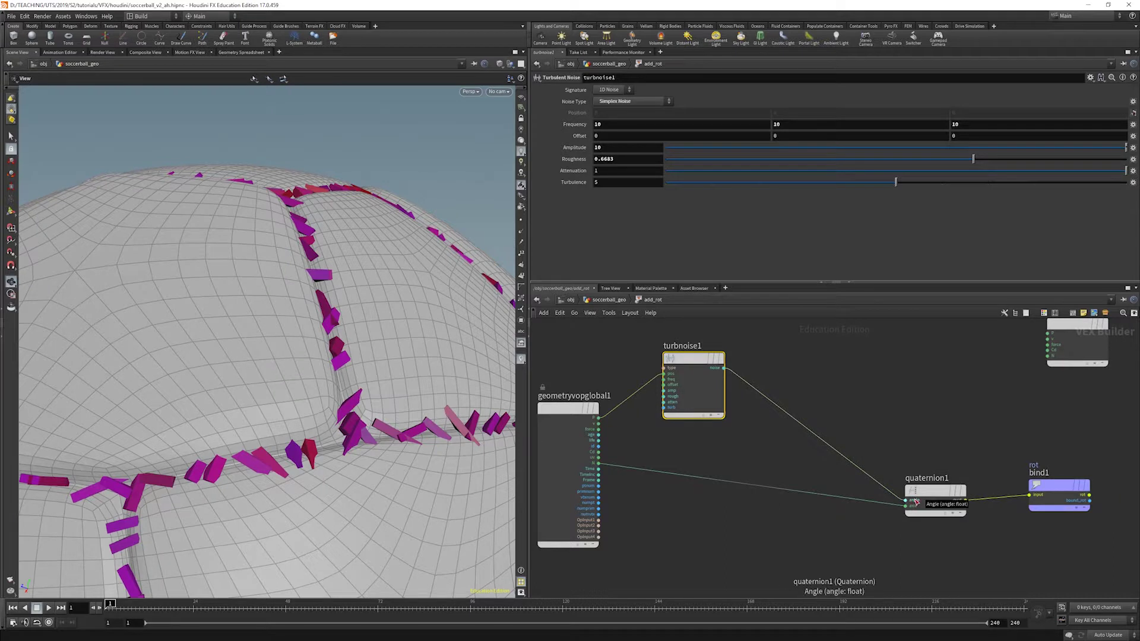
Make room in the network and insert a Degrees to Radians node on the wire between turbnoise1 and quaternion1
{"action": "left_click_drag", "start_coordinate": [920, 493], "coordinate": [948, 491]}
{"action": "left_click_drag", "start_coordinate": [566, 411], "coordinate": [558, 457]}
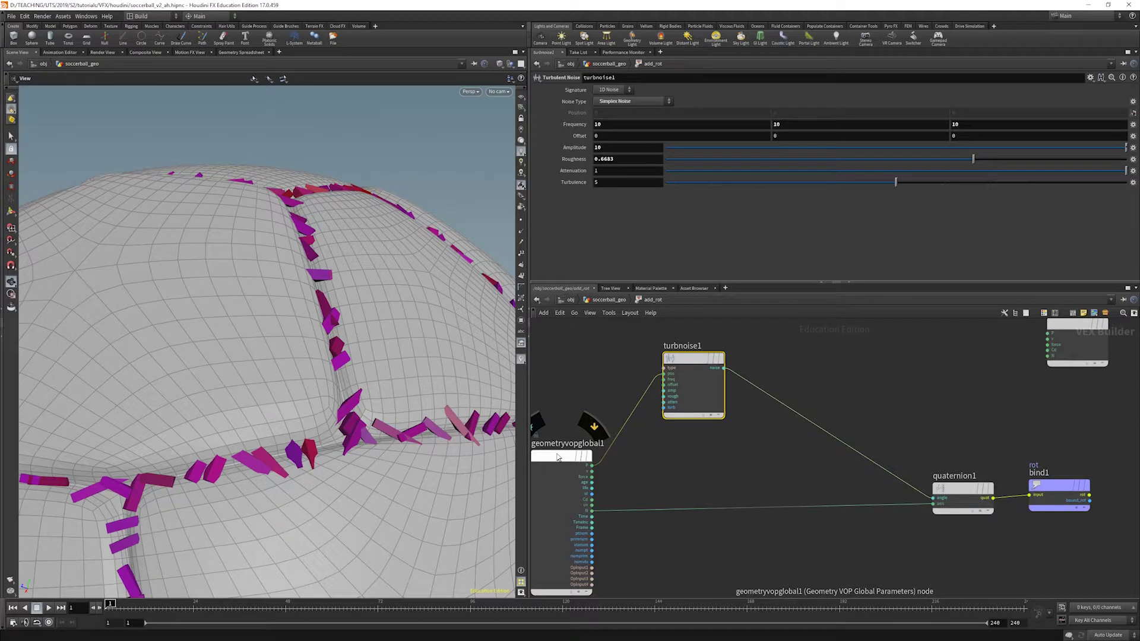
{"action": "left_click_drag", "start_coordinate": [691, 359], "coordinate": [660, 387]}
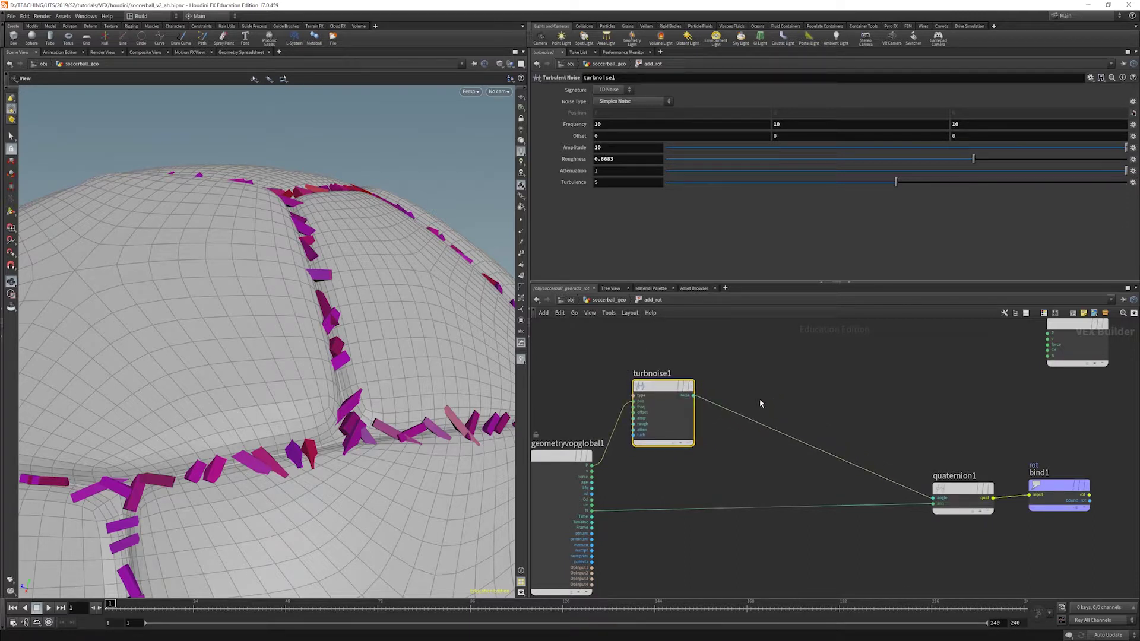
{"action": "key", "text": "Tab"}
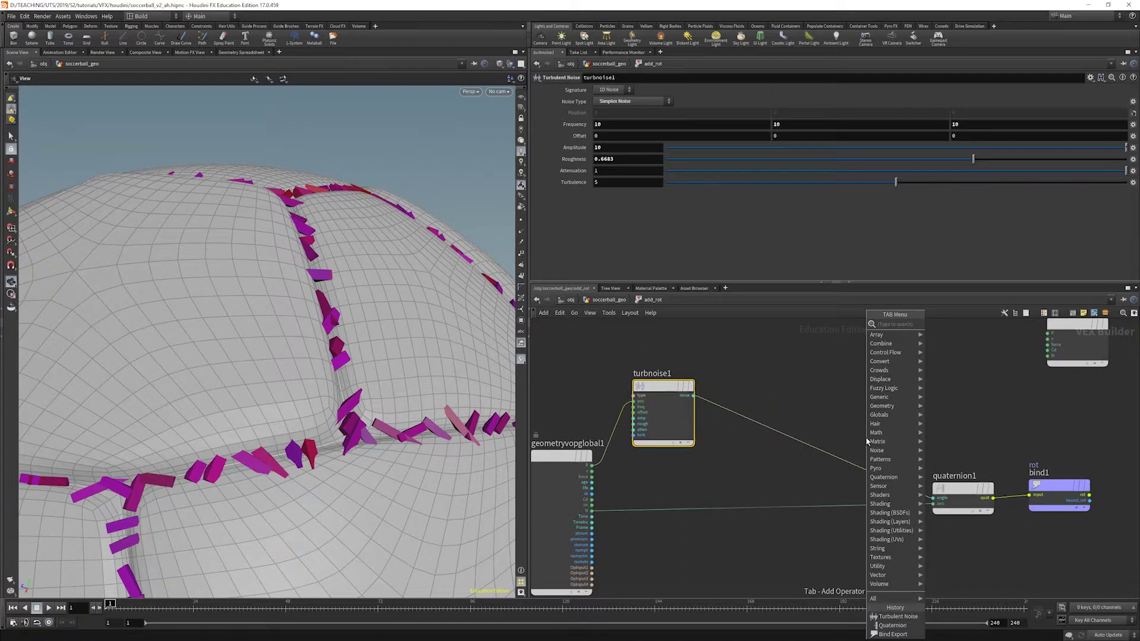
{"action": "type", "text": "degr"}
{"action": "key", "text": "Return"}
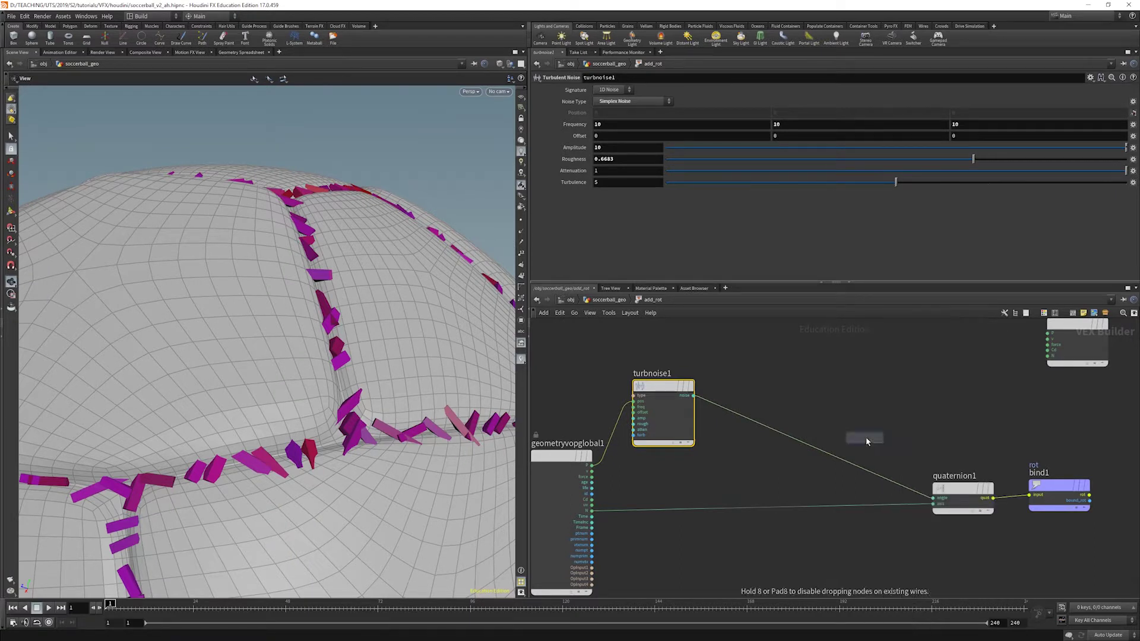
{"action": "left_click", "coordinate": [895, 388]}
{"action": "left_click_drag", "start_coordinate": [885, 385], "coordinate": [863, 437]}
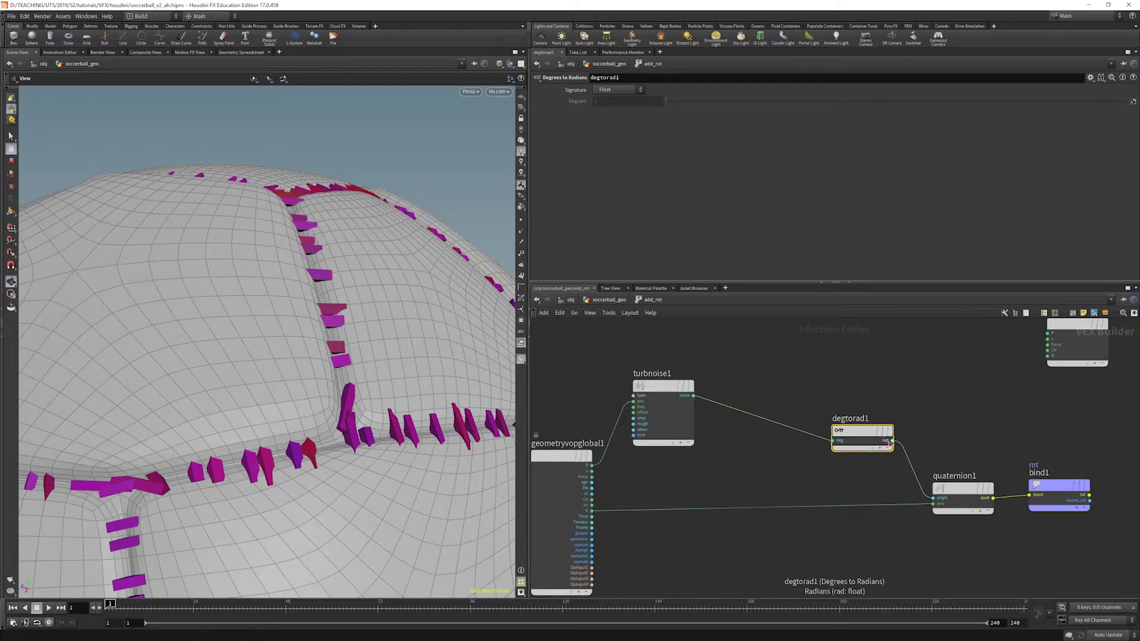
Insert a Fit Range node on the wire between turbnoise1 and degtorad1
{"action": "key", "text": "Tab"}
{"action": "type", "text": "fit"}
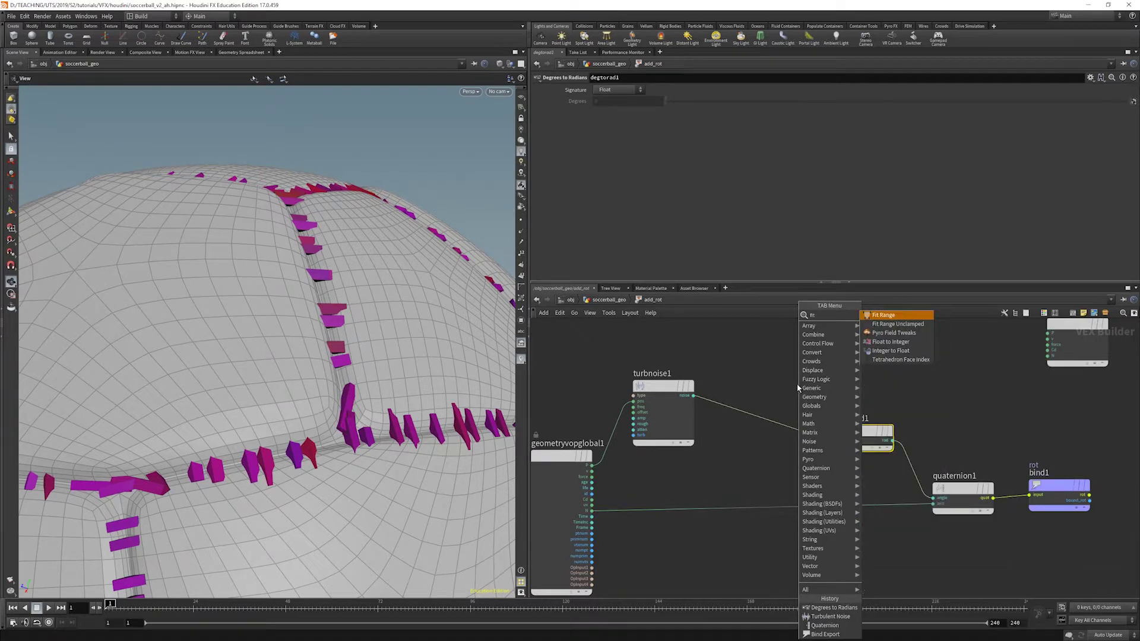
{"action": "key", "text": "Return"}
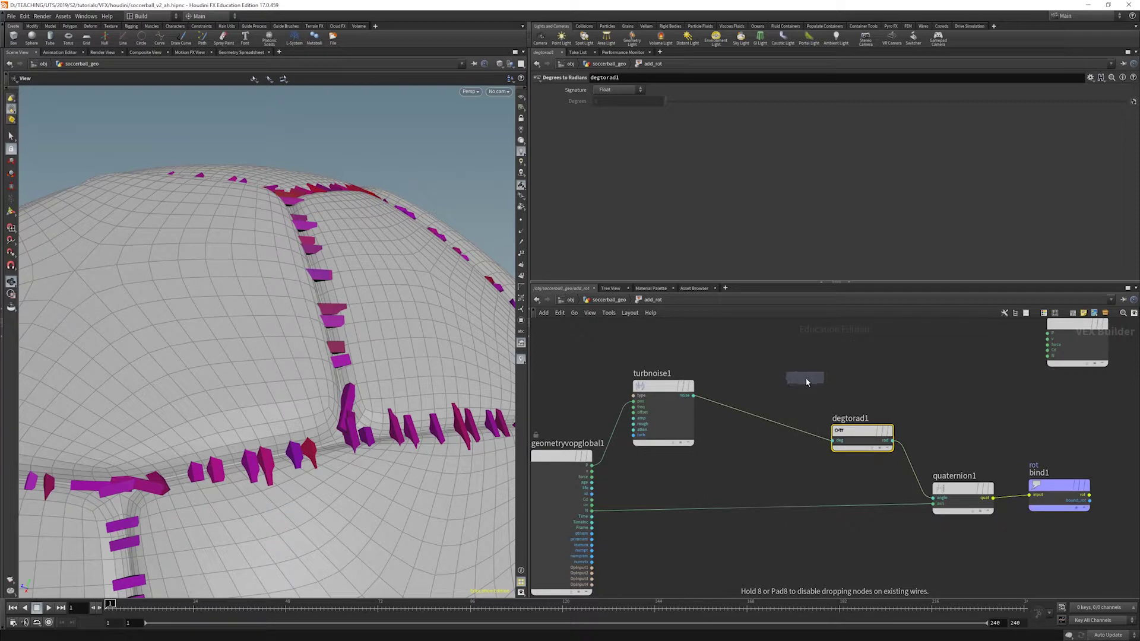
{"action": "left_click", "coordinate": [750, 418]}
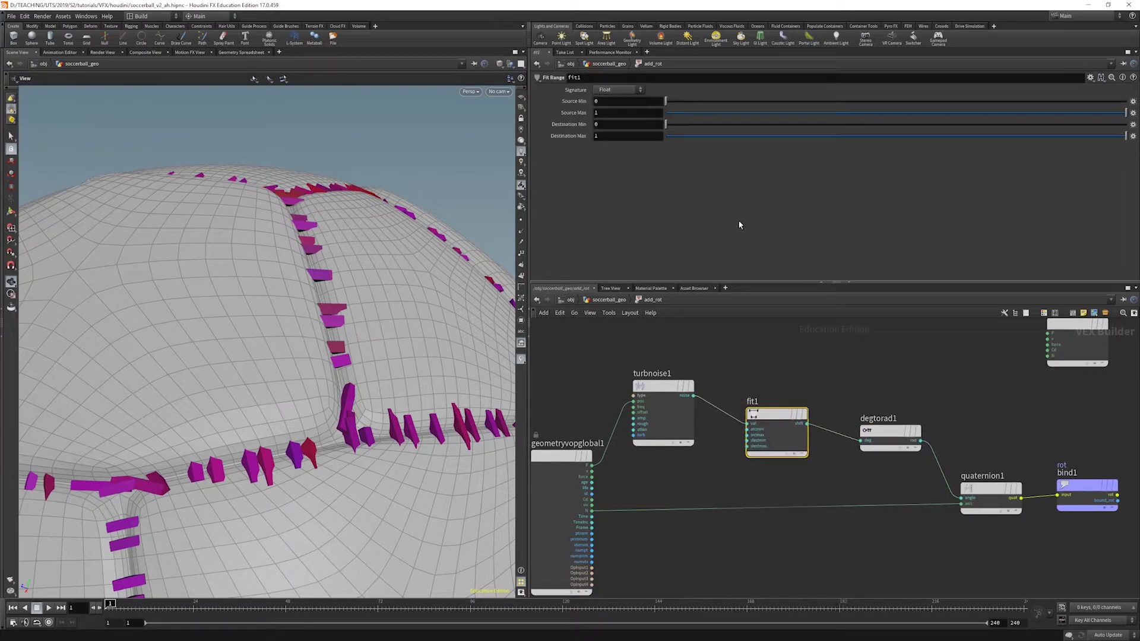
Set fit1's source range to -2 to 2 and its destination range to -25 to 25
{"action": "mouse_move", "coordinate": [657, 394]}
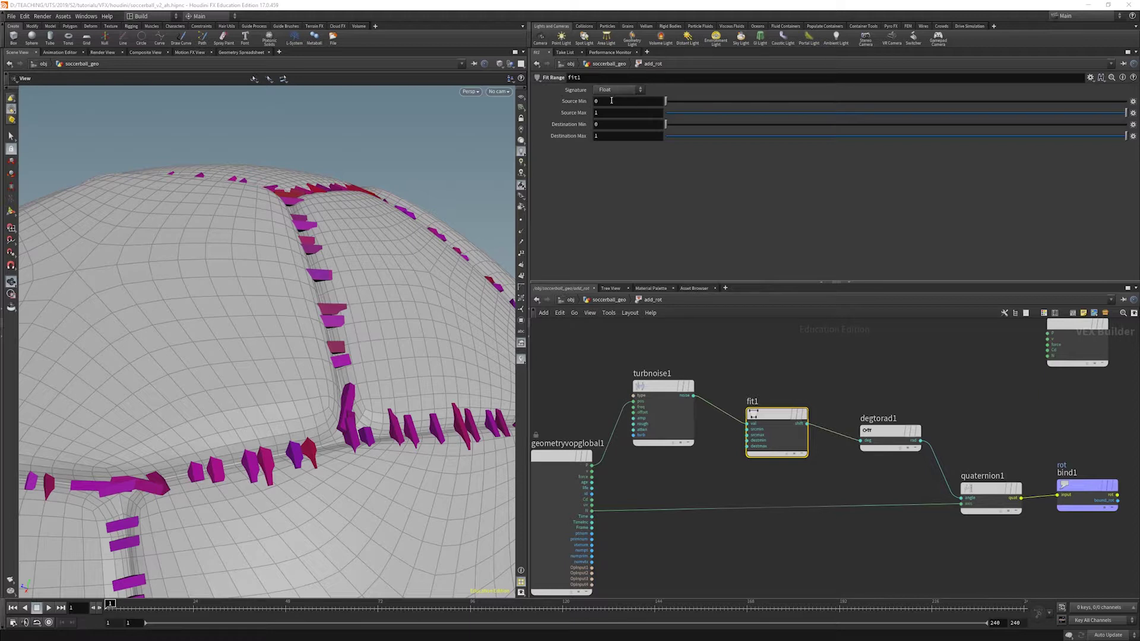
{"action": "left_click", "coordinate": [659, 389]}
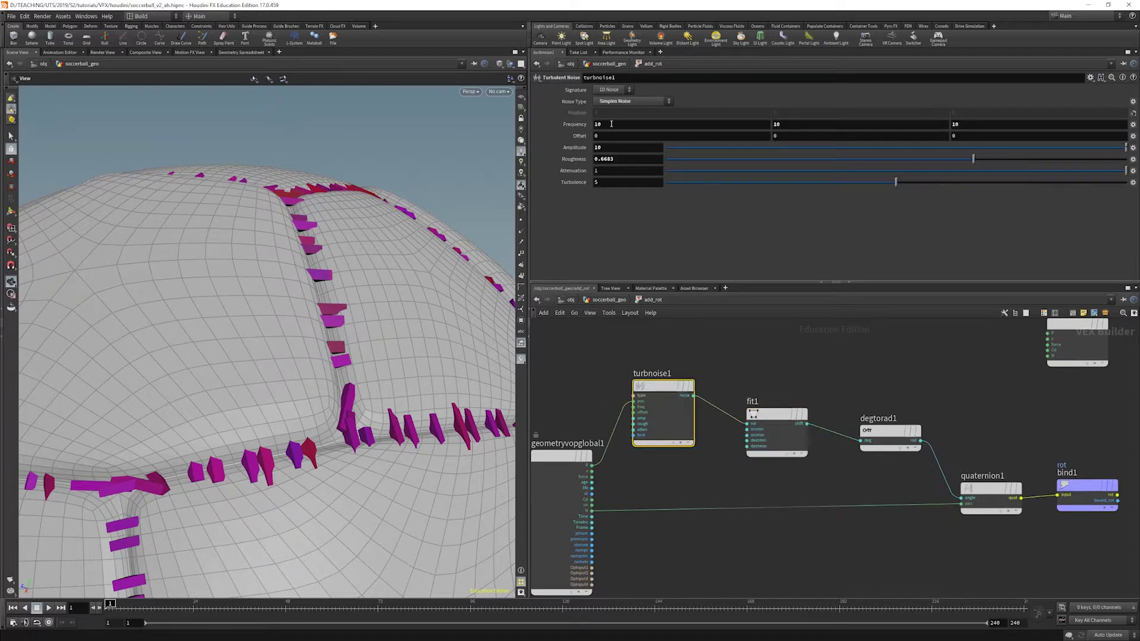
{"action": "left_click", "coordinate": [766, 432]}
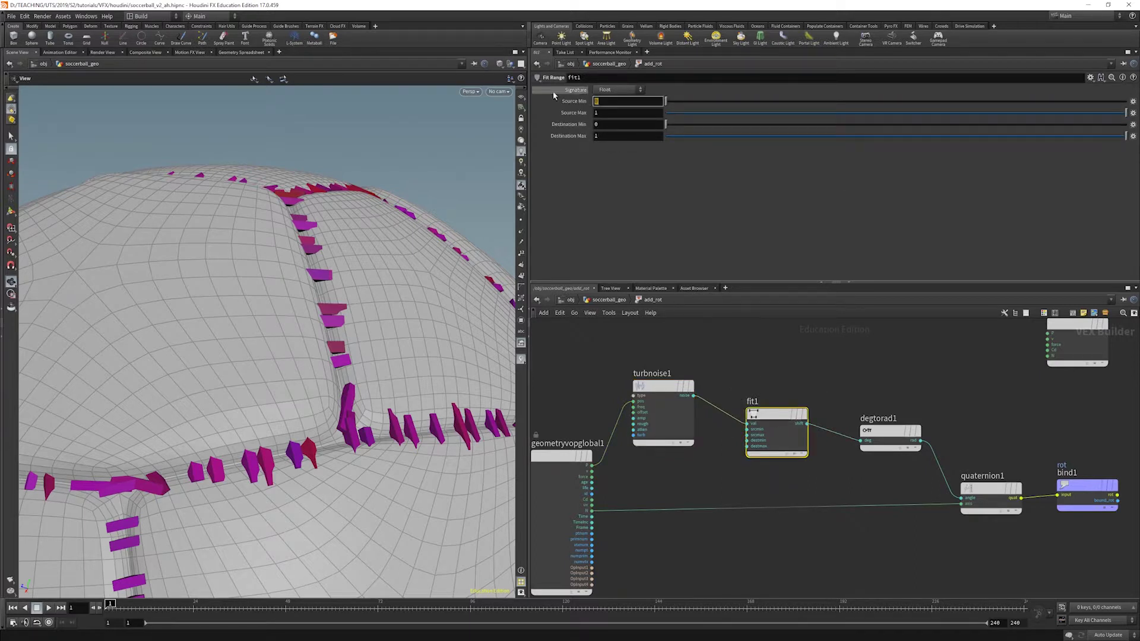
{"action": "key", "text": "Tab"}
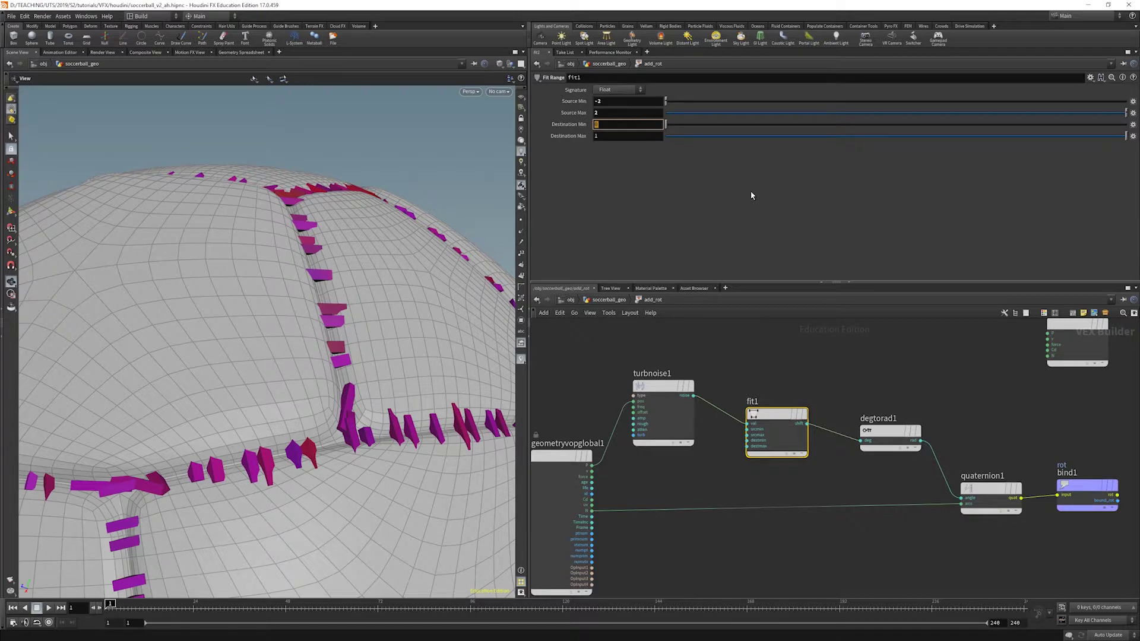
{"action": "type", "text": "-25"}
{"action": "key", "text": "Tab"}
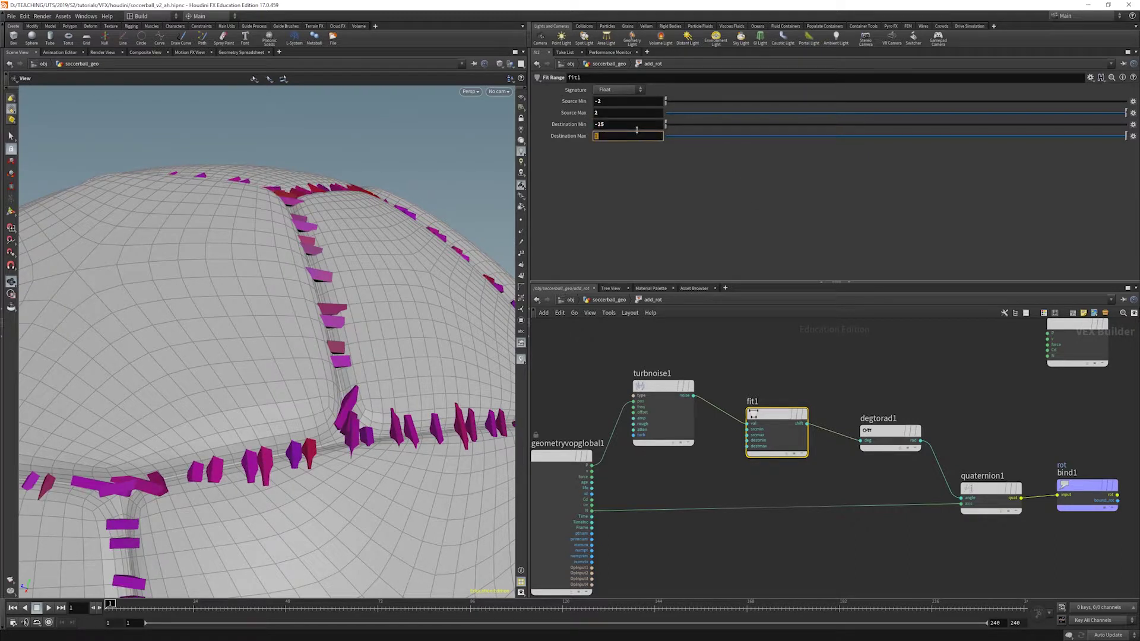
{"action": "type", "text": "25"}
{"action": "key", "text": "Return"}
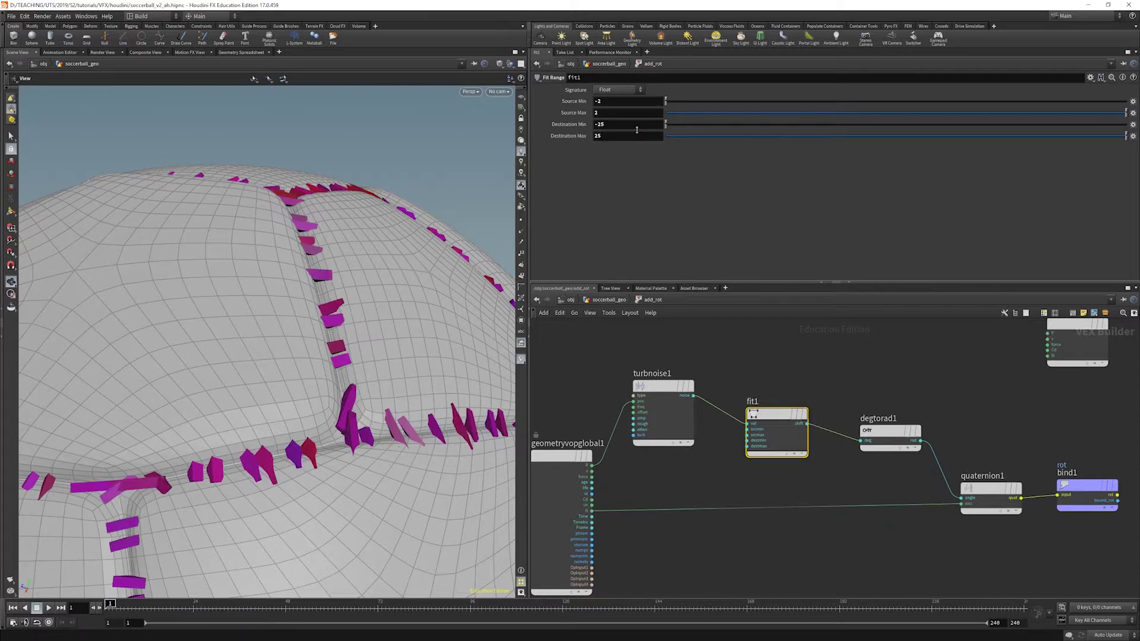
{"action": "scroll", "coordinate": [354, 267], "scroll_direction": "down", "scroll_amount": 10}
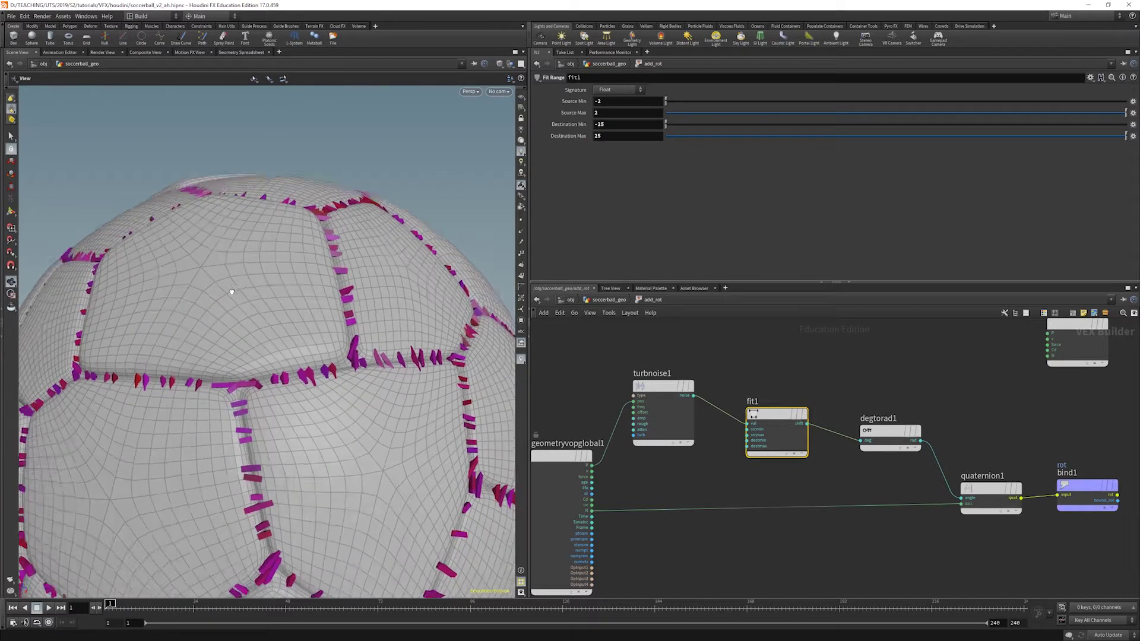
Examine the stitches' rotation and shape up close at several seam junctions on the ball
{"action": "left_click_drag", "start_coordinate": [309, 326], "coordinate": [317, 423]}
{"action": "scroll", "coordinate": [356, 354], "scroll_direction": "up", "scroll_amount": 5}
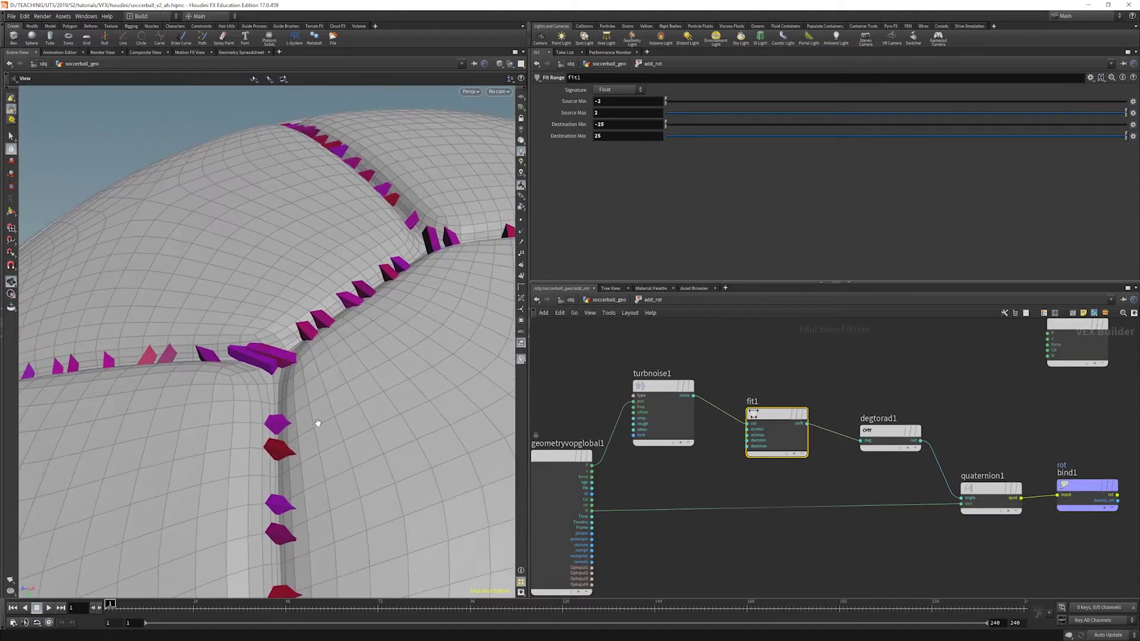
{"action": "left_click_drag", "start_coordinate": [418, 308], "coordinate": [385, 378]}
{"action": "scroll", "coordinate": [385, 378], "scroll_direction": "up", "scroll_amount": 5}
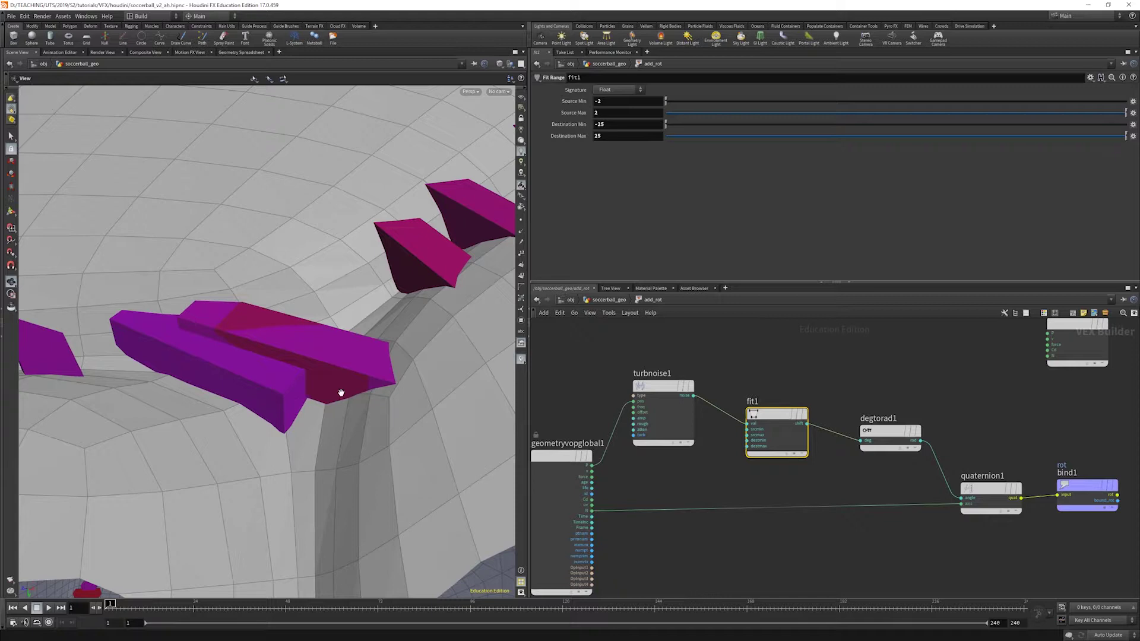
{"action": "scroll", "coordinate": [340, 393], "scroll_direction": "down", "scroll_amount": 5}
{"action": "mouse_move", "coordinate": [369, 386]}
{"action": "left_mouse_down"}
{"action": "mouse_move", "coordinate": [255, 349]}
{"action": "mouse_move", "coordinate": [322, 328]}
{"action": "mouse_move", "coordinate": [420, 354]}
{"action": "mouse_move", "coordinate": [415, 311]}
{"action": "mouse_move", "coordinate": [267, 315]}
{"action": "left_mouse_up"}
{"action": "scroll", "coordinate": [470, 326], "scroll_direction": "up", "scroll_amount": 5}
{"action": "left_click_drag", "start_coordinate": [470, 326], "coordinate": [373, 308]}
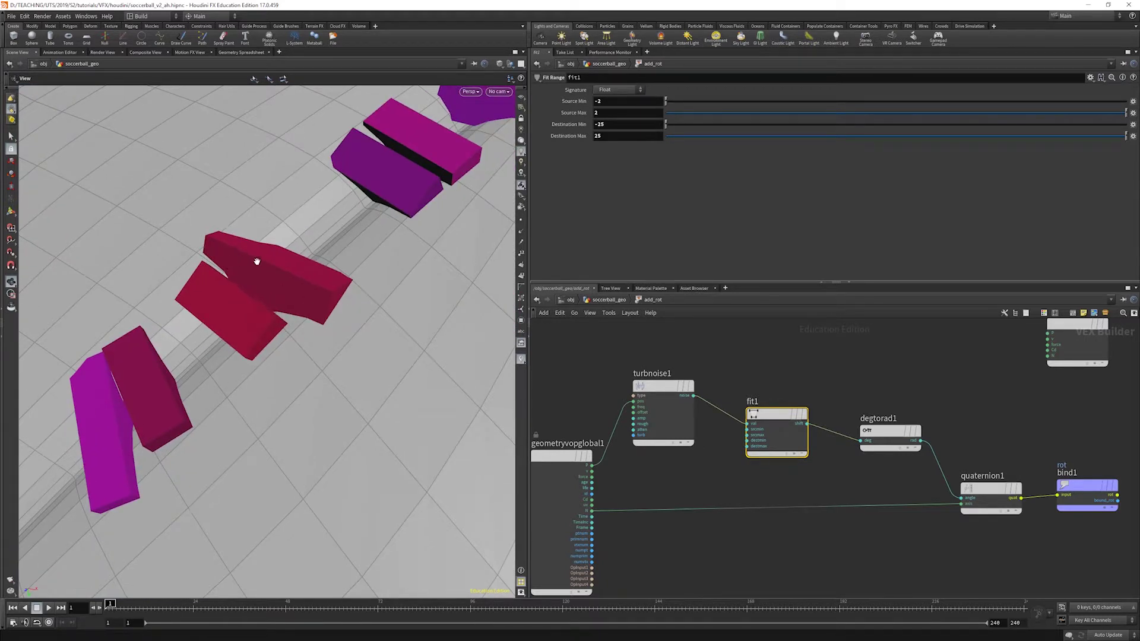
Return to the soccerball_geo network and spread the nodes apart to make room above copytopoints1
{"action": "left_click", "coordinate": [594, 300]}
{"action": "scroll", "coordinate": [806, 485], "scroll_direction": "up", "scroll_amount": 8}
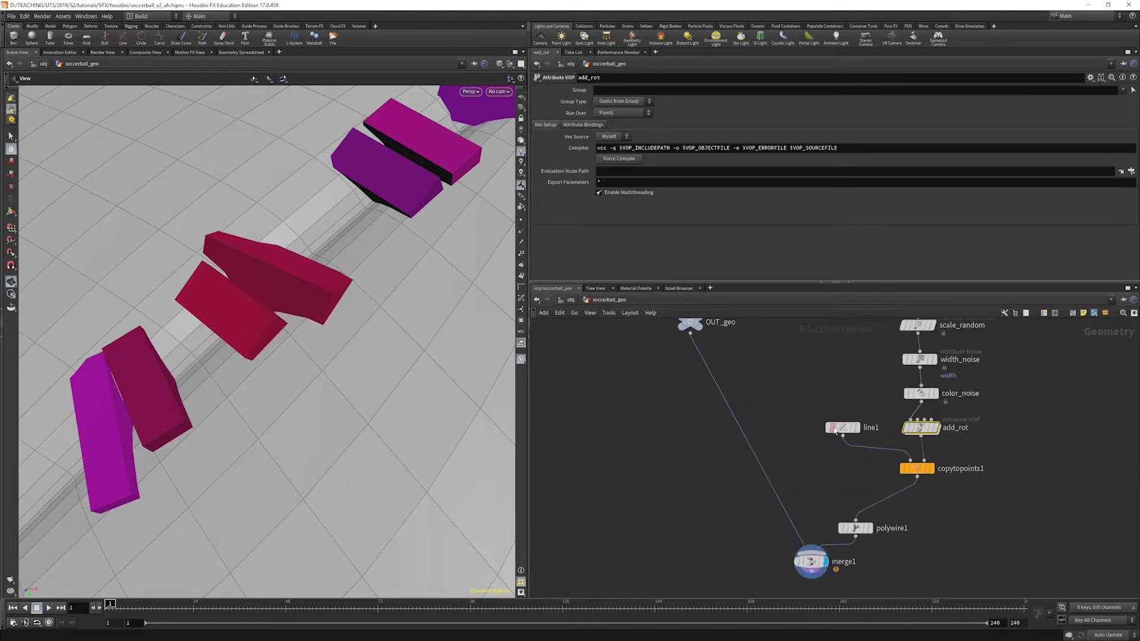
{"action": "scroll", "coordinate": [877, 415], "scroll_direction": "down", "scroll_amount": 4}
{"action": "left_click_drag", "start_coordinate": [797, 454], "coordinate": [760, 508]}
{"action": "left_click_drag", "start_coordinate": [850, 428], "coordinate": [822, 465]}
{"action": "left_click_drag", "start_coordinate": [902, 375], "coordinate": [874, 434]}
{"action": "middle_click_drag", "start_coordinate": [852, 399], "coordinate": [846, 461]}
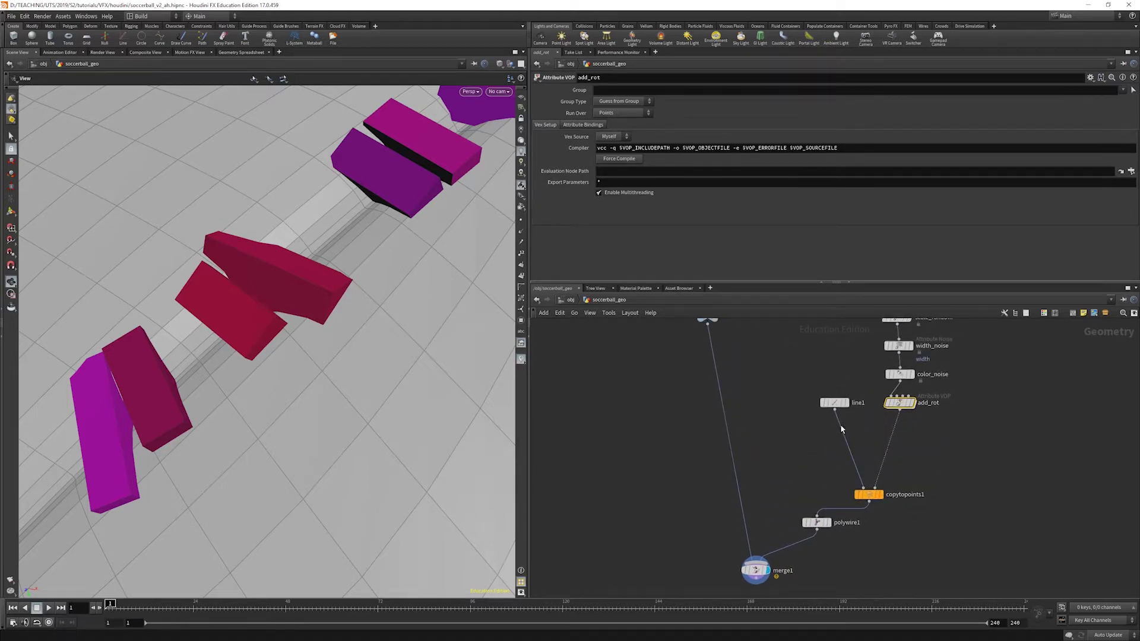
Disconnect line1 from copytopoints1 and delete the line1 node
{"action": "left_click_drag", "start_coordinate": [834, 402], "coordinate": [795, 409]}
{"action": "left_click_drag", "start_coordinate": [859, 445], "coordinate": [798, 479]}
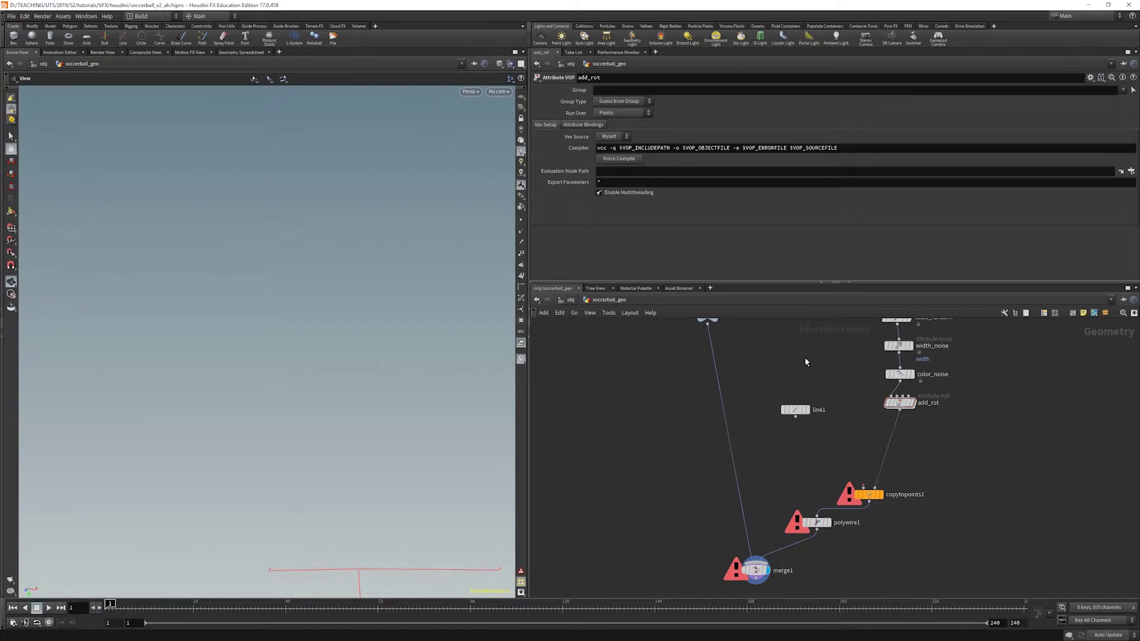
{"action": "left_click", "coordinate": [797, 410]}
{"action": "key", "text": "Delete"}
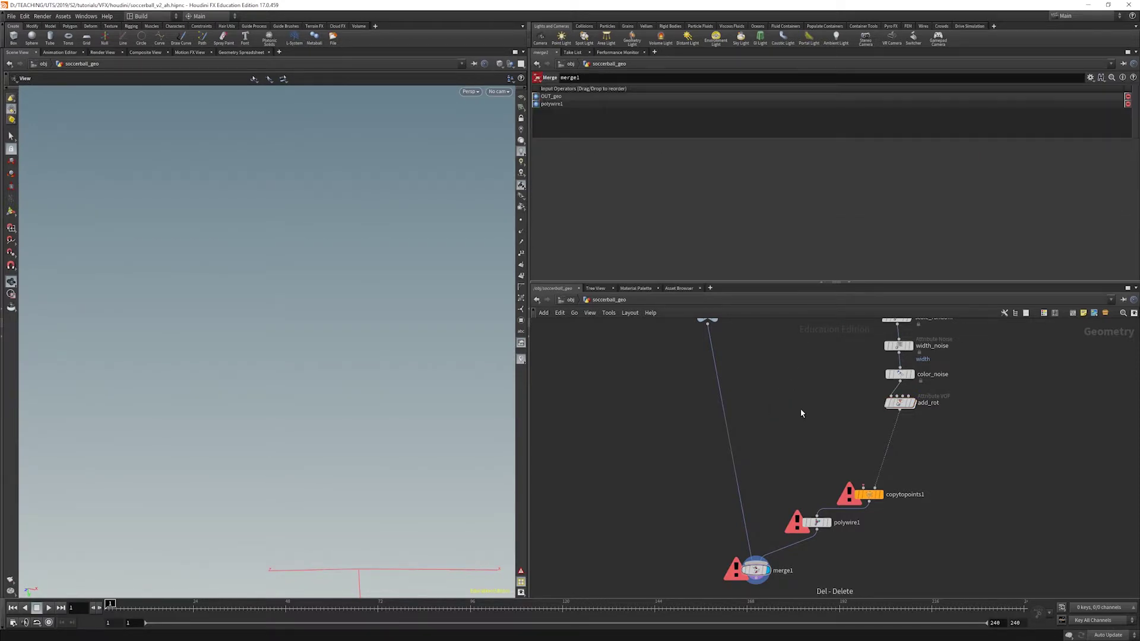
Add a Circle node with its primitive type set to Polygon and wire it into copytopoints1's first input
{"action": "key", "text": "Tab"}
{"action": "type", "text": "line"}
{"action": "key", "text": "Return"}
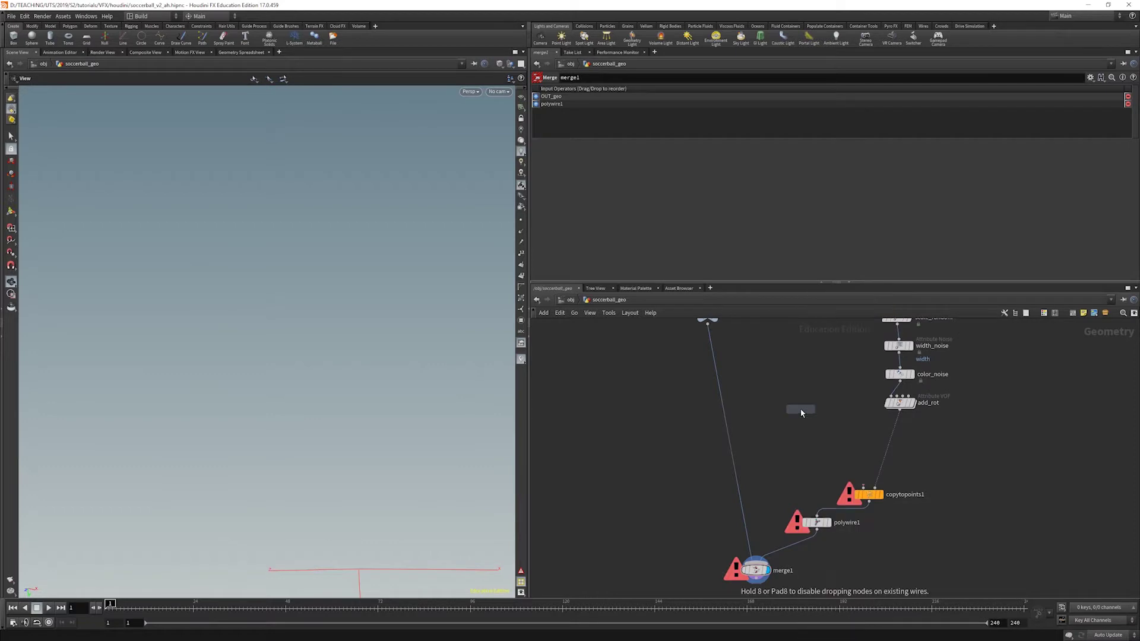
{"action": "left_click", "coordinate": [800, 408]}
{"action": "left_click", "coordinate": [628, 92]}
{"action": "left_click", "coordinate": [614, 101]}
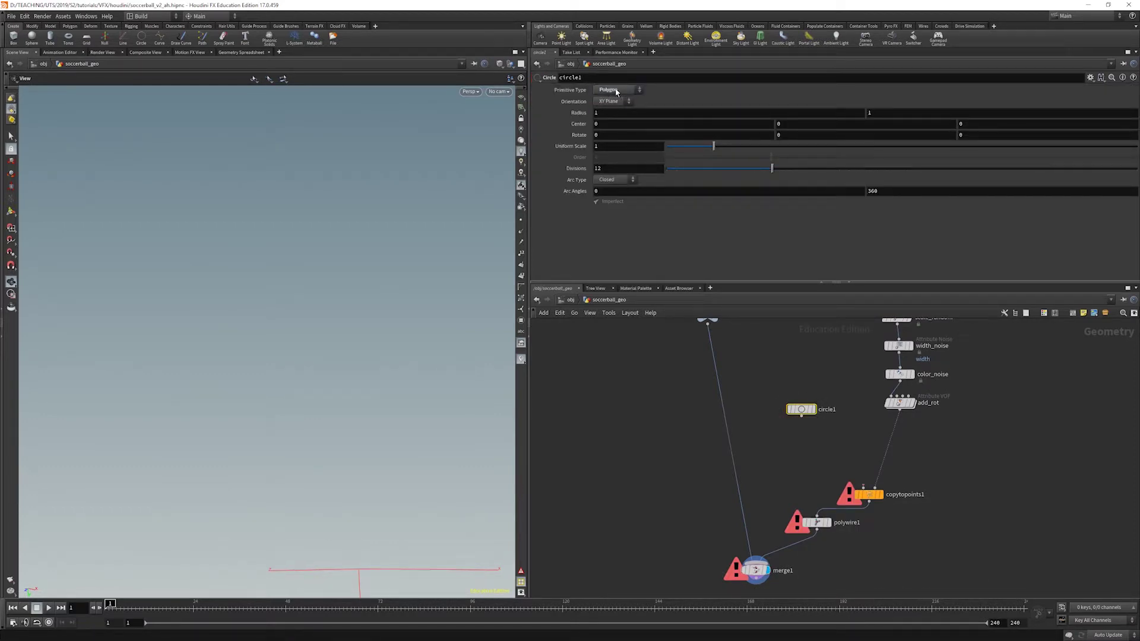
{"action": "left_click_drag", "start_coordinate": [801, 416], "coordinate": [863, 488]}
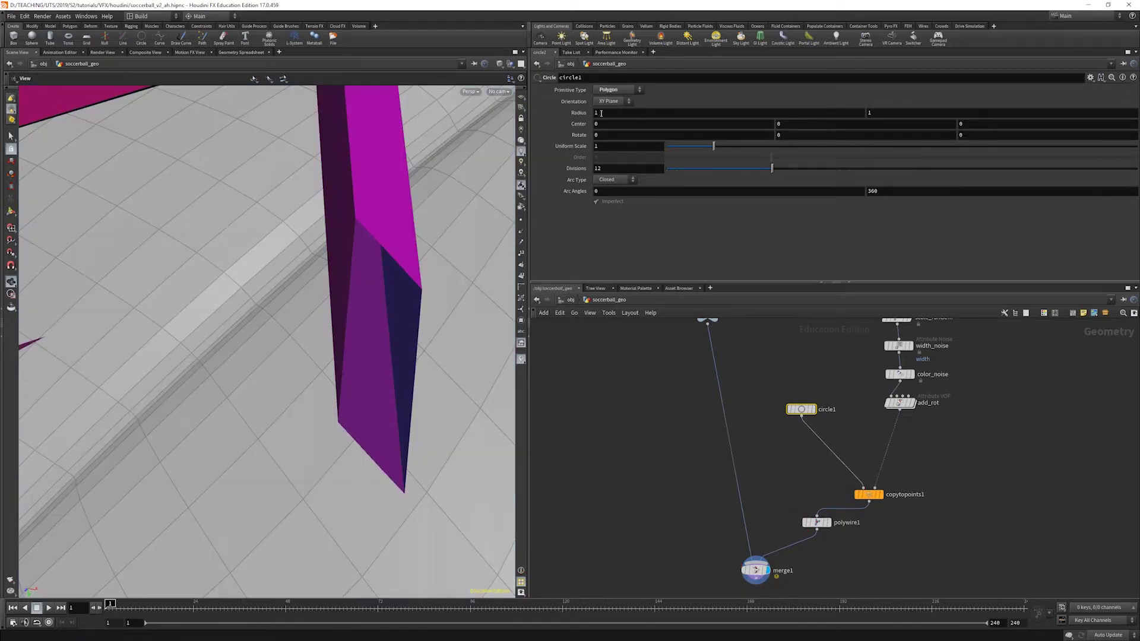
Set circle1's uniform scale to 0.05 and check the copied rings along the seams
{"action": "left_click", "coordinate": [618, 146]}
{"action": "type", "text": "."}
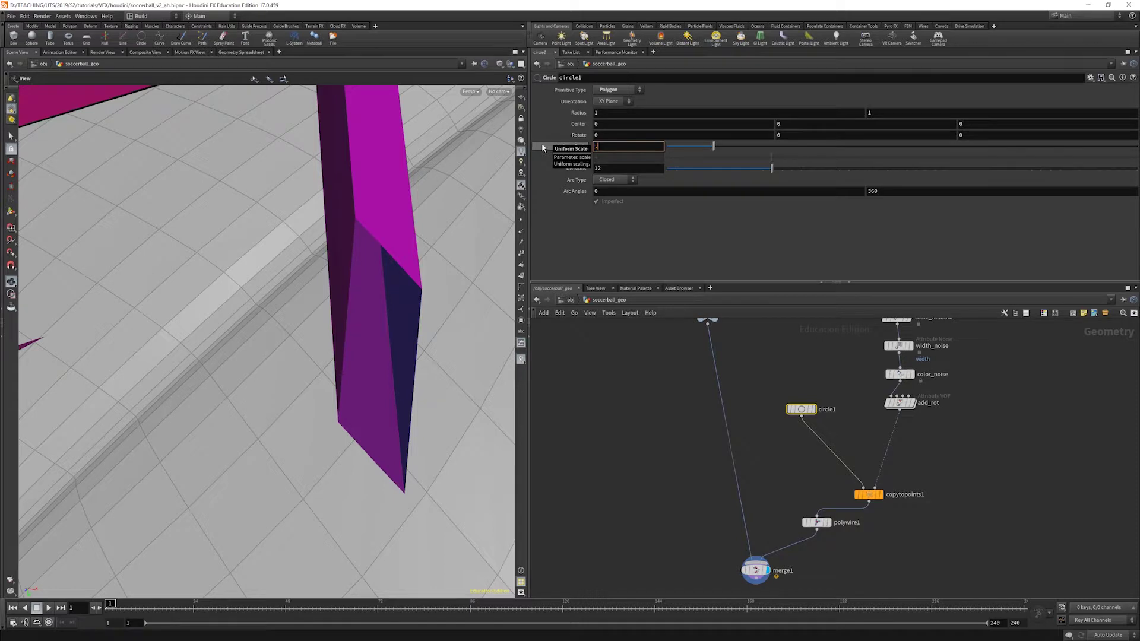
{"action": "type", "text": "05"}
{"action": "key", "text": "Return"}
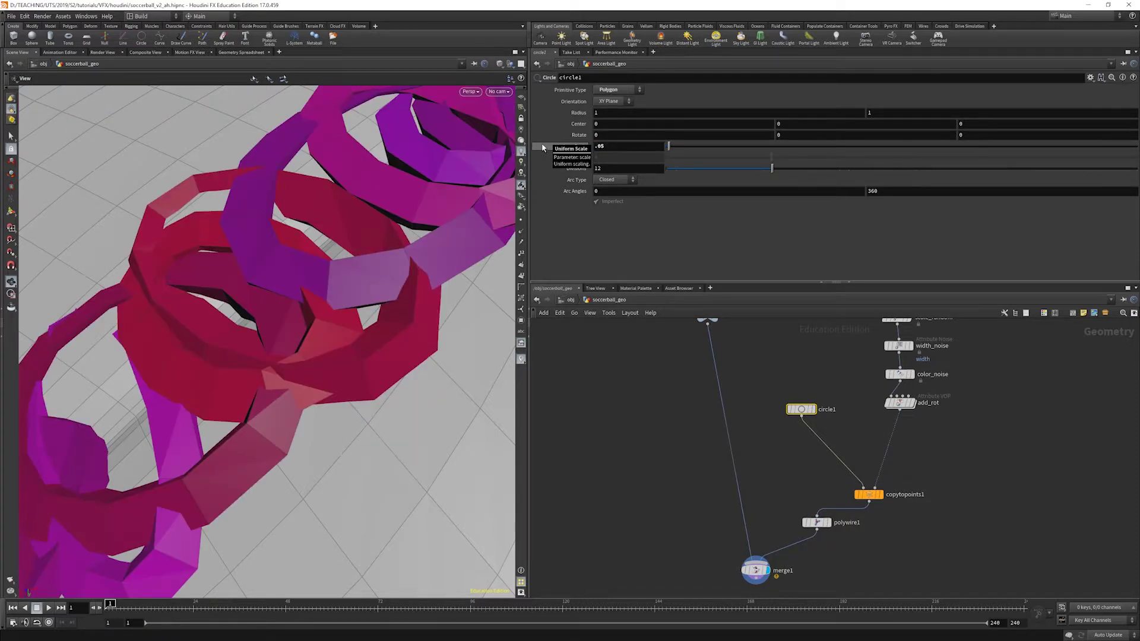
{"action": "right_click_drag", "start_coordinate": [353, 222], "coordinate": [246, 296]}
{"action": "left_click_drag", "start_coordinate": [246, 297], "coordinate": [274, 281]}
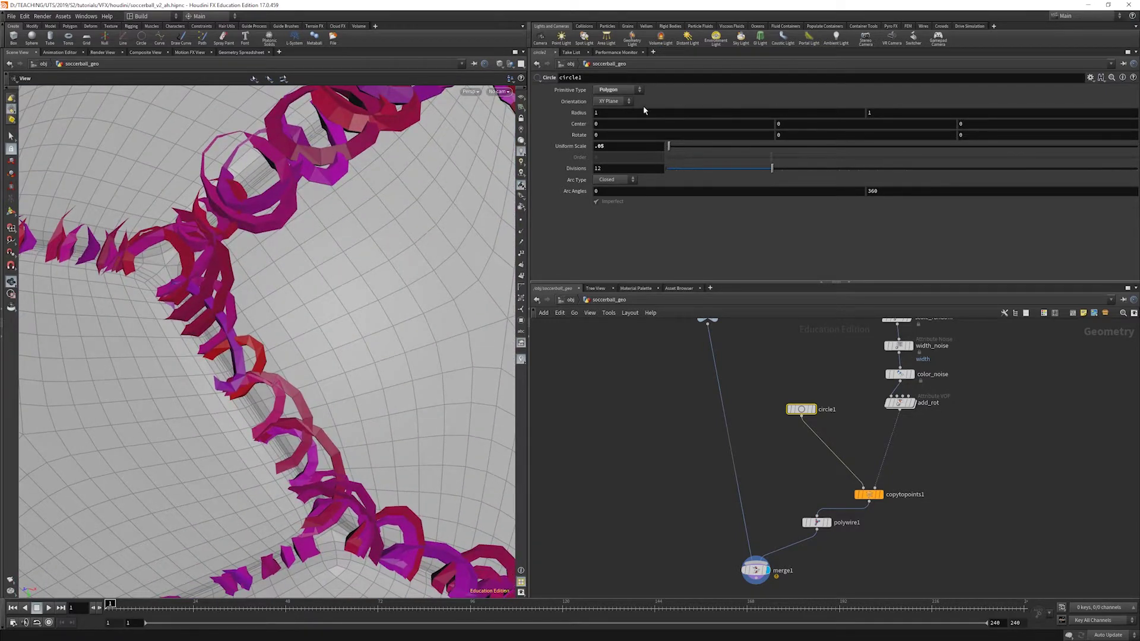
Set circle1's orientation to YZ Plane and inspect how the rings cross the seams
{"action": "left_click", "coordinate": [608, 118]}
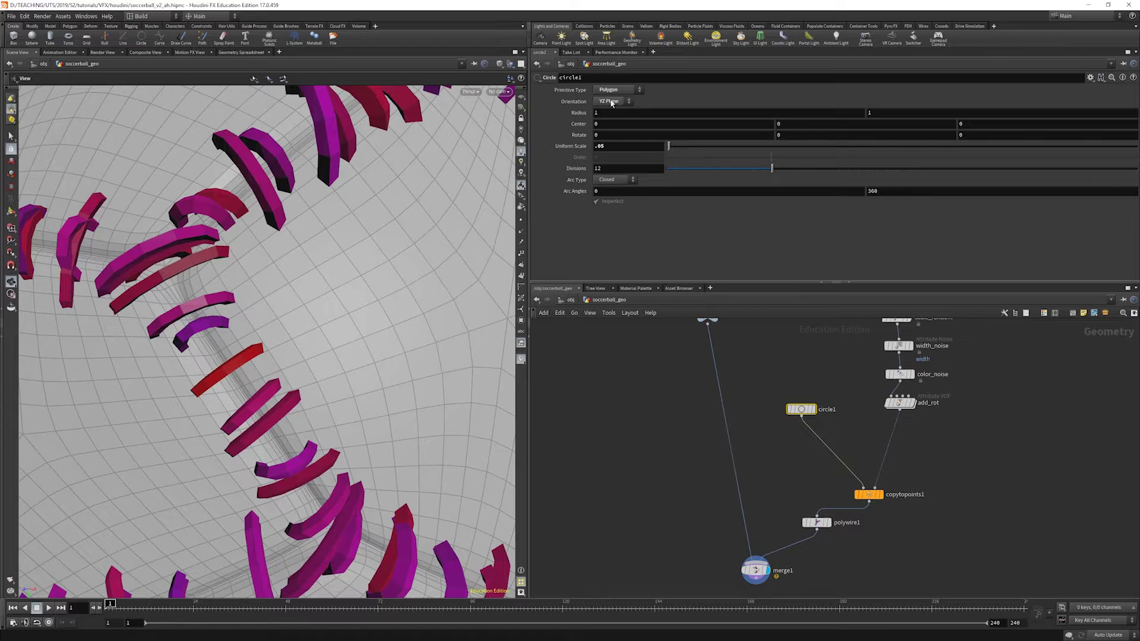
{"action": "left_click_drag", "start_coordinate": [290, 226], "coordinate": [403, 208]}
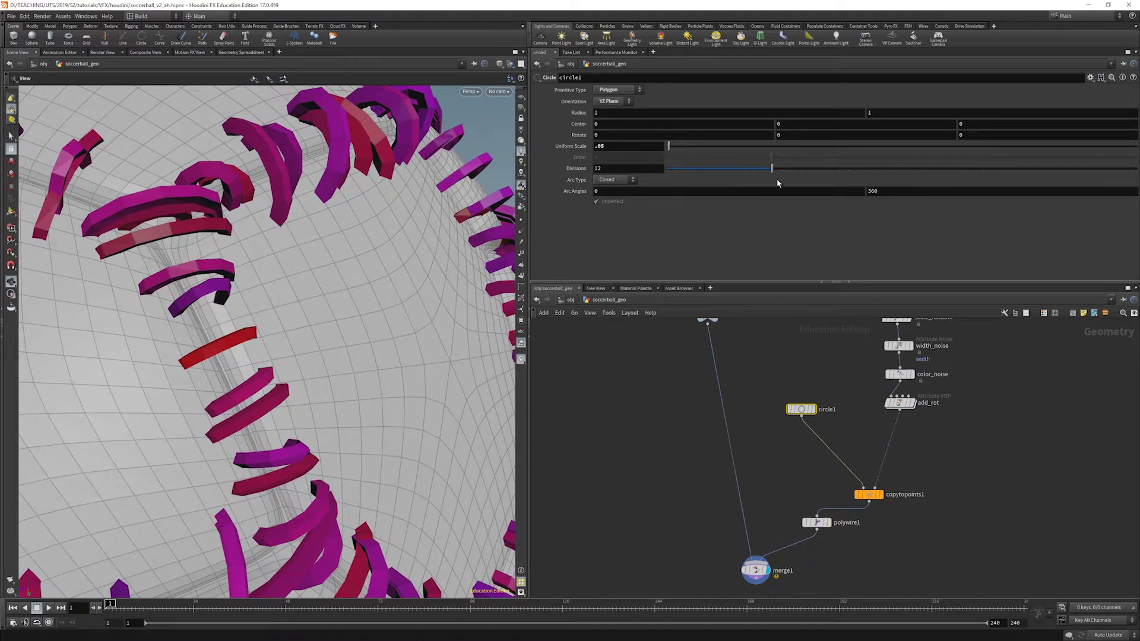
{"action": "left_click_drag", "start_coordinate": [235, 202], "coordinate": [499, 207]}
Turn the circle into a half ring with an end arc angle of 180 and the Open Arc type
{"action": "left_click", "coordinate": [903, 191]}
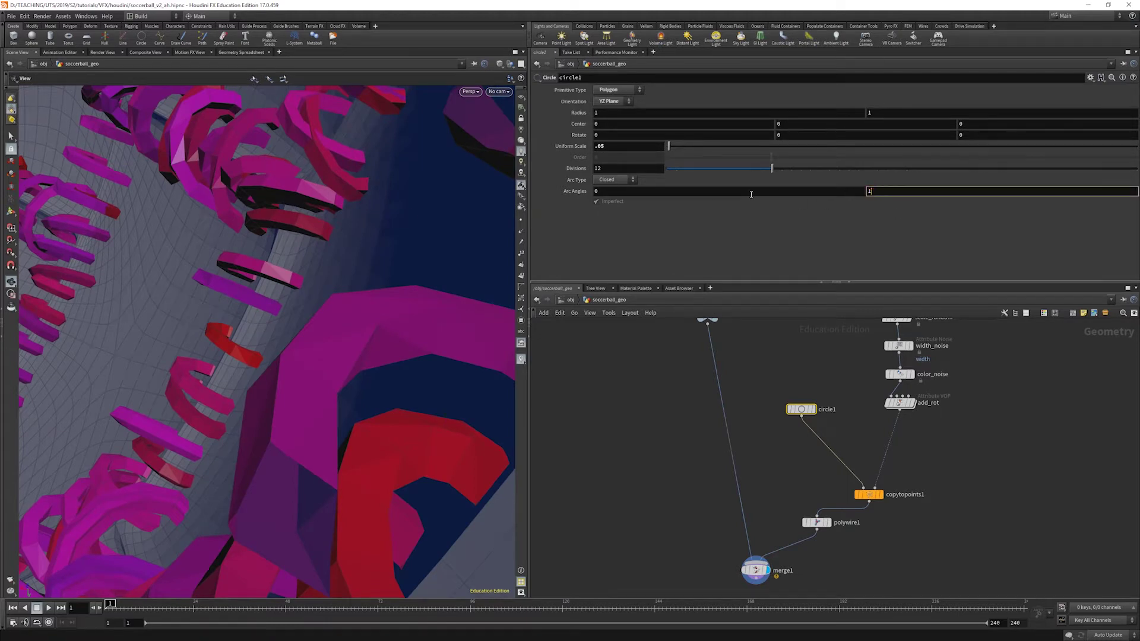
{"action": "key", "text": "Return"}
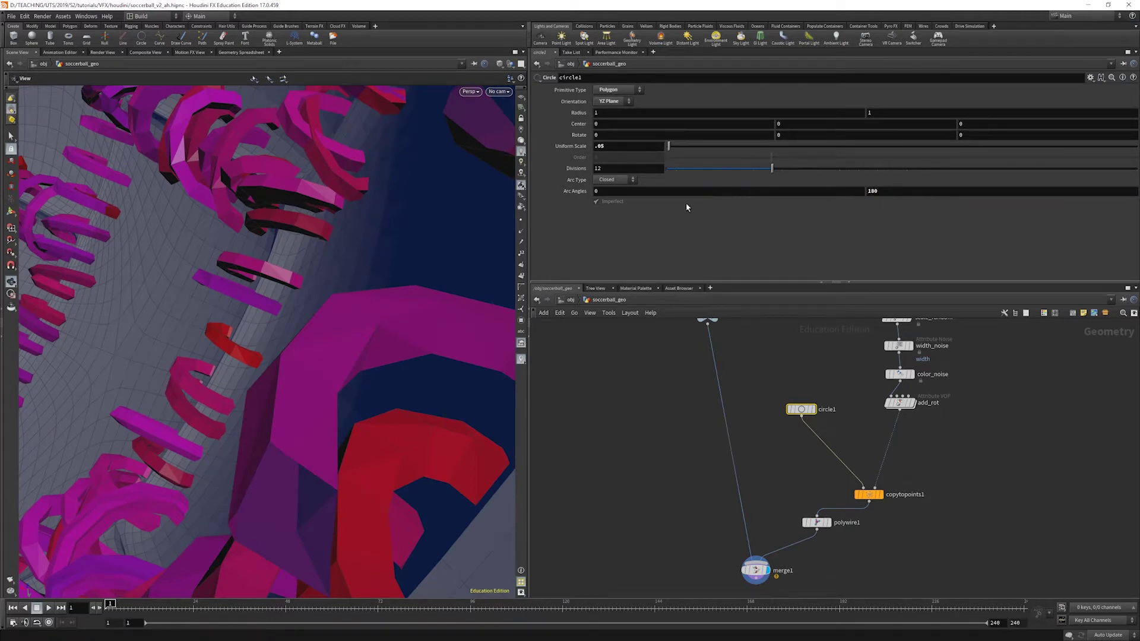
{"action": "left_click_drag", "start_coordinate": [313, 209], "coordinate": [214, 261]}
{"action": "left_click", "coordinate": [609, 181]}
{"action": "left_click", "coordinate": [611, 197]}
{"action": "left_click_drag", "start_coordinate": [428, 216], "coordinate": [188, 174]}
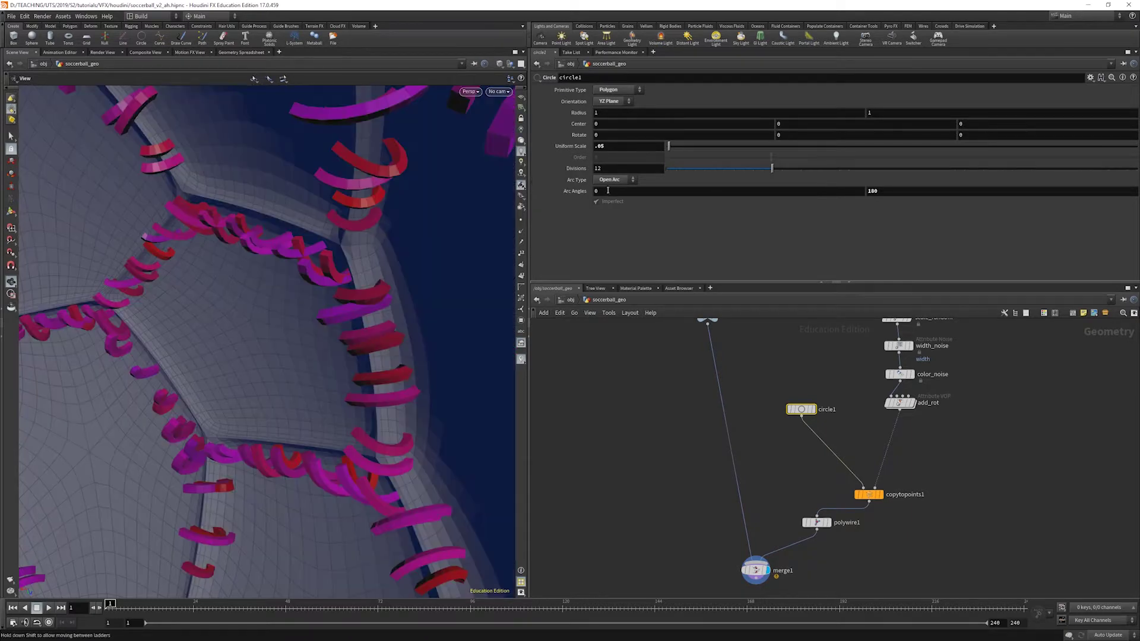
Try a different start arc angle on circle1, and set it back to 0
{"action": "middle_click_drag", "start_coordinate": [607, 191], "coordinate": [653, 191]}
{"action": "key", "text": "k"}
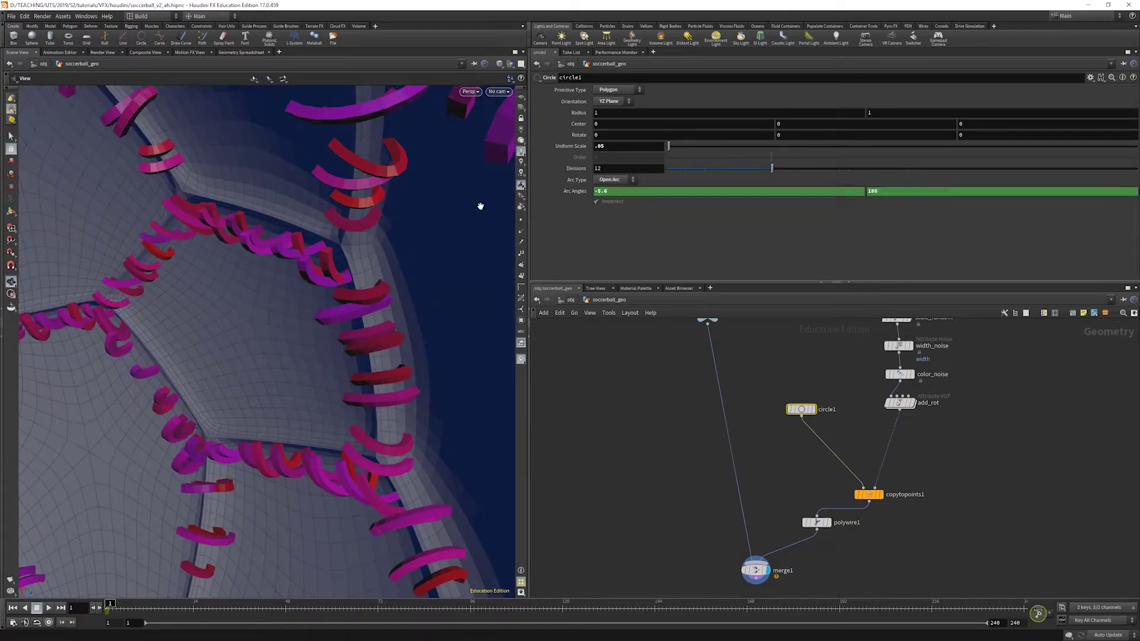
{"action": "key", "text": "ctrl+z"}
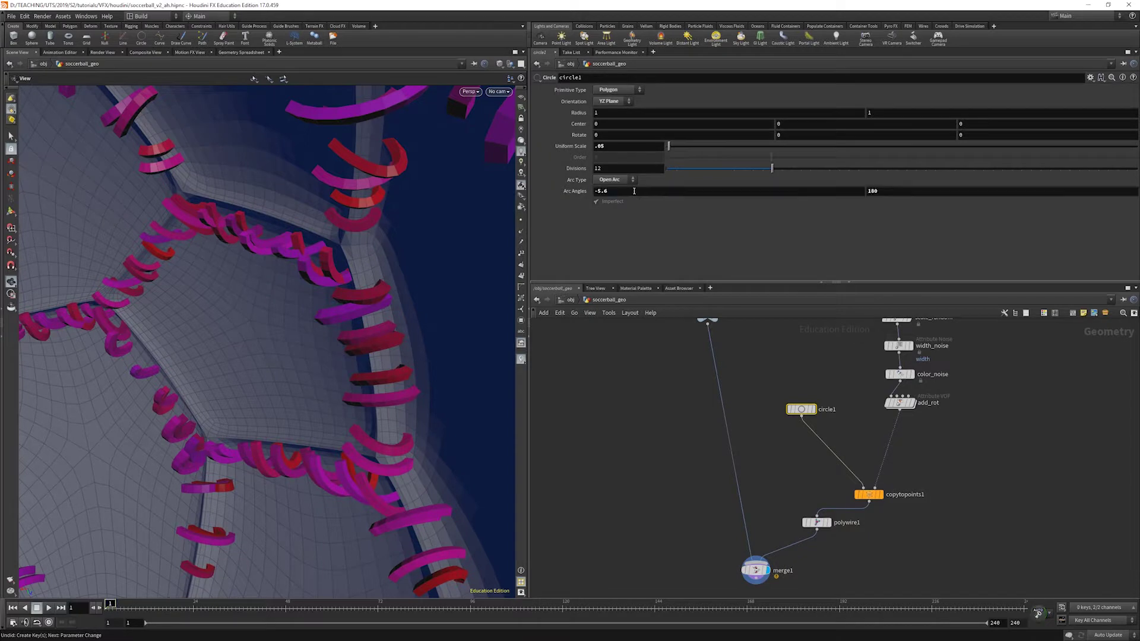
{"action": "double_click", "coordinate": [611, 191]}
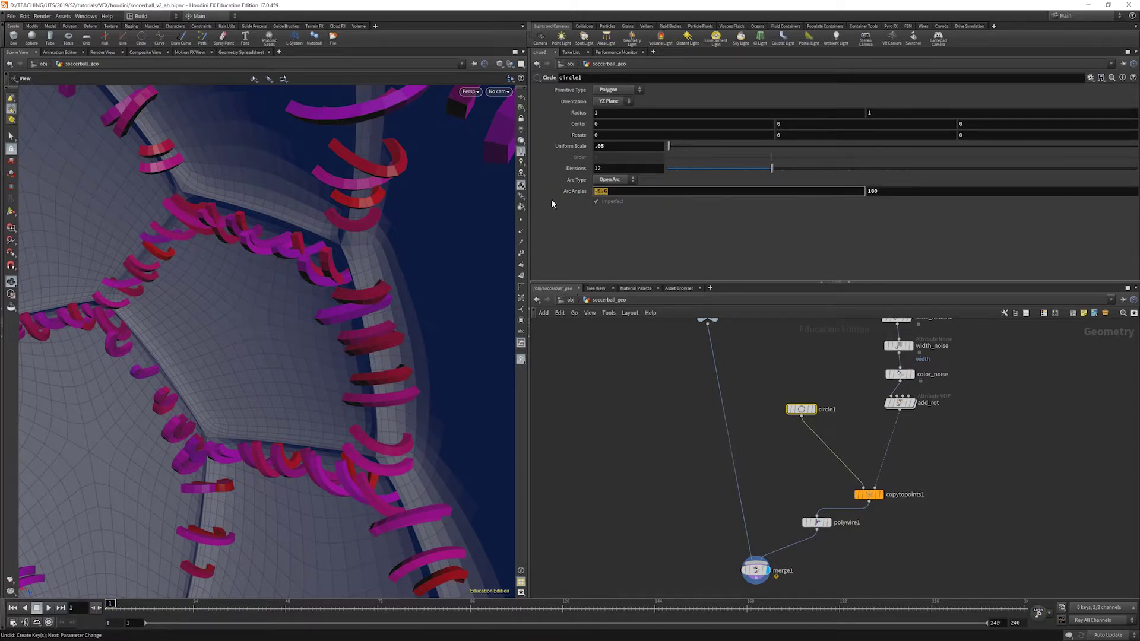
{"action": "type", "text": "0"}
{"action": "key", "text": "Return"}
{"action": "mouse_move", "coordinate": [377, 237]}
{"action": "left_mouse_down"}
{"action": "mouse_move", "coordinate": [163, 234]}
{"action": "mouse_move", "coordinate": [84, 214]}
{"action": "mouse_move", "coordinate": [162, 233]}
{"action": "mouse_move", "coordinate": [312, 214]}
{"action": "mouse_move", "coordinate": [393, 224]}
{"action": "left_mouse_up"}
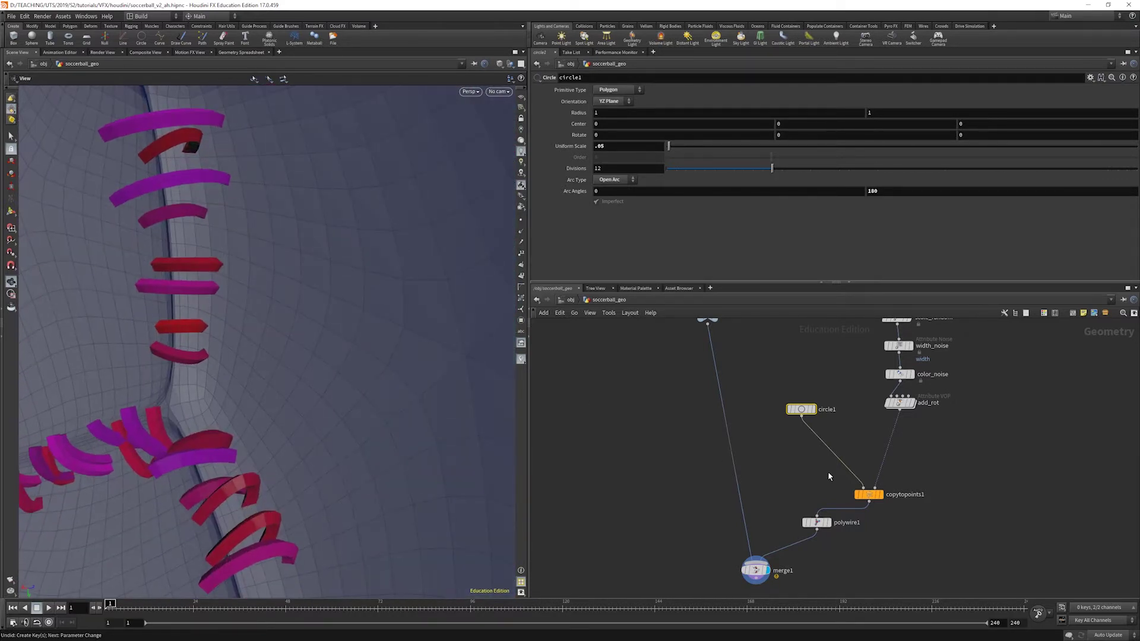
{"action": "key", "text": "Tab"}
{"action": "type", "text": "tr"}
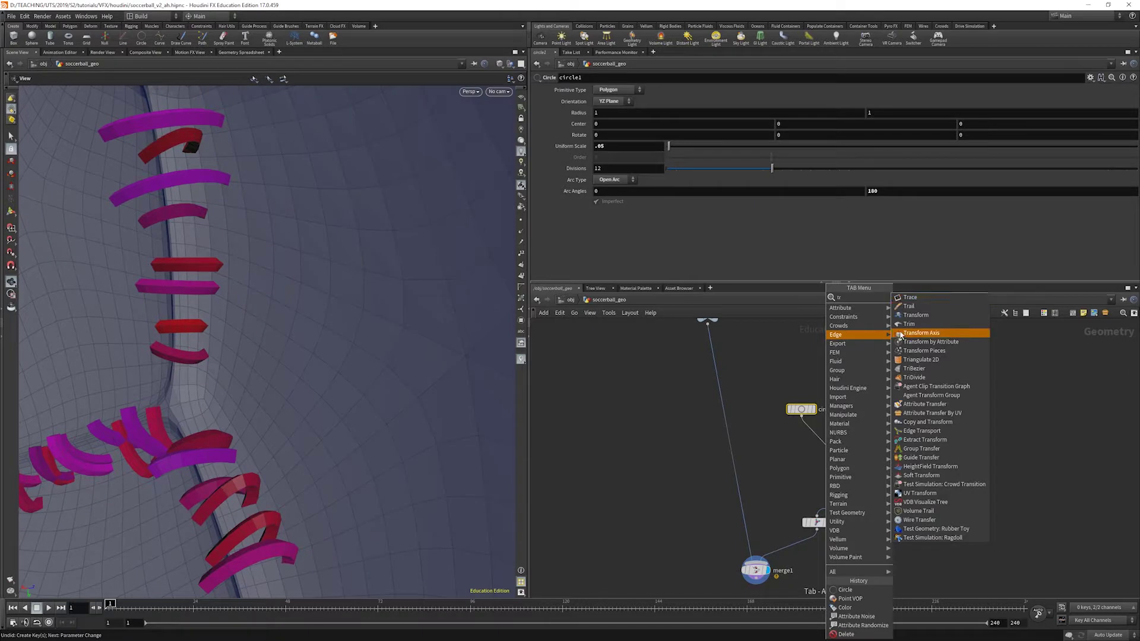
{"action": "left_click", "coordinate": [932, 307]}
{"action": "key", "text": "Escape"}
Insert a Transform node on the wire between circle1 and copytopoints1
{"action": "key", "text": "Tab"}
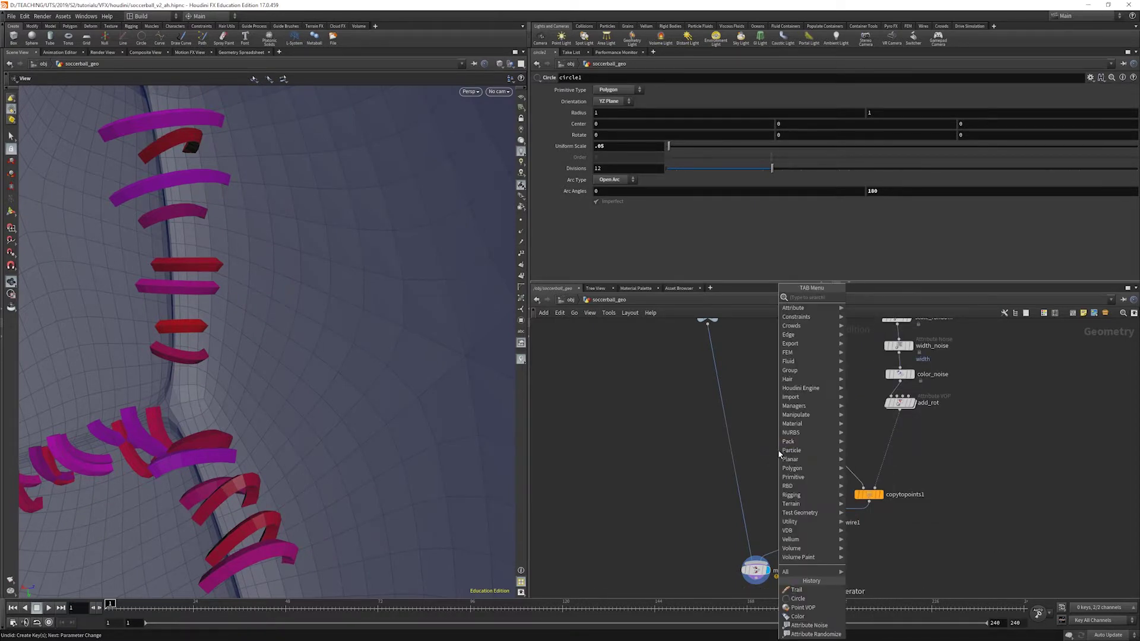
{"action": "mouse_move", "coordinate": [815, 465]}
{"action": "left_click", "coordinate": [876, 317]}
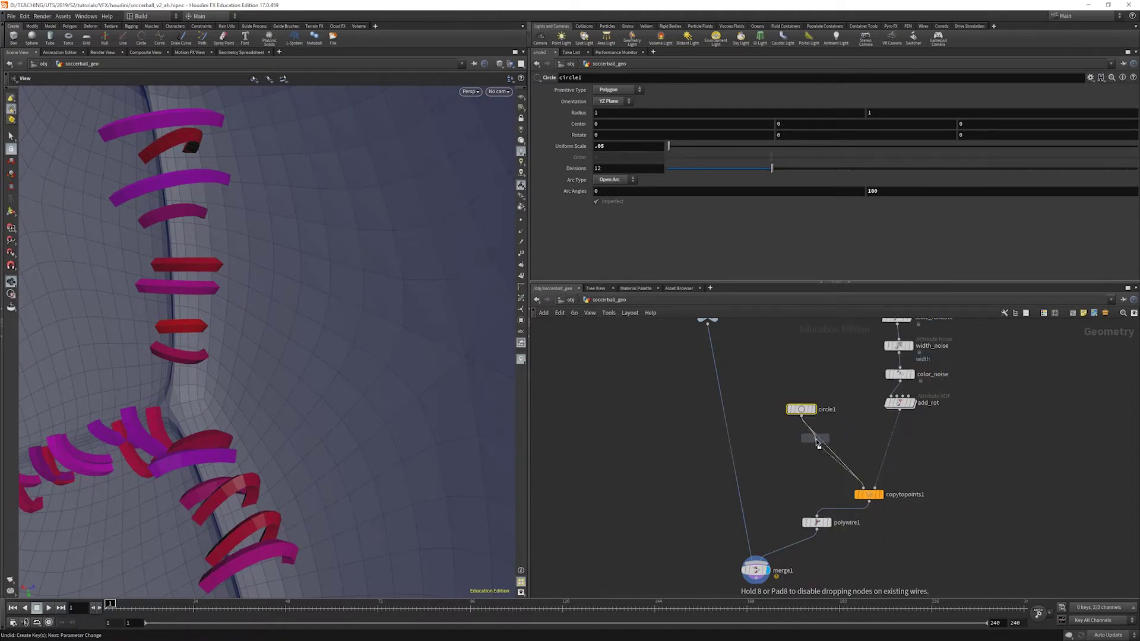
{"action": "left_click", "coordinate": [818, 444]}
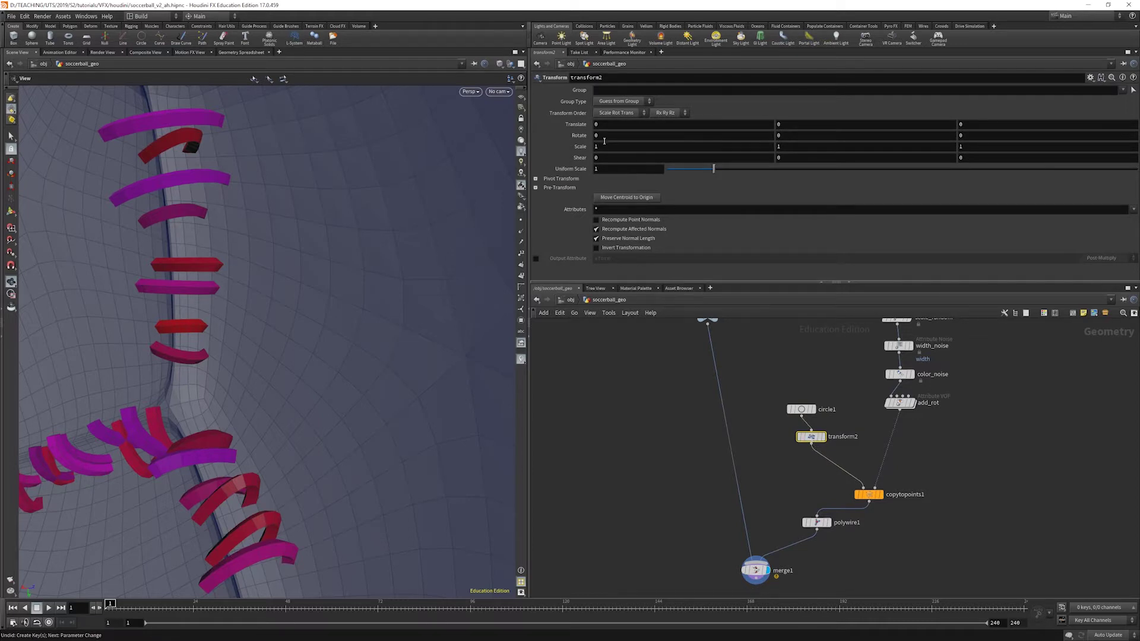
Set transform2's X rotation to 90 and check the arcs' direction against the ball's surface
{"action": "type", "text": "90"}
{"action": "key", "text": "Return"}
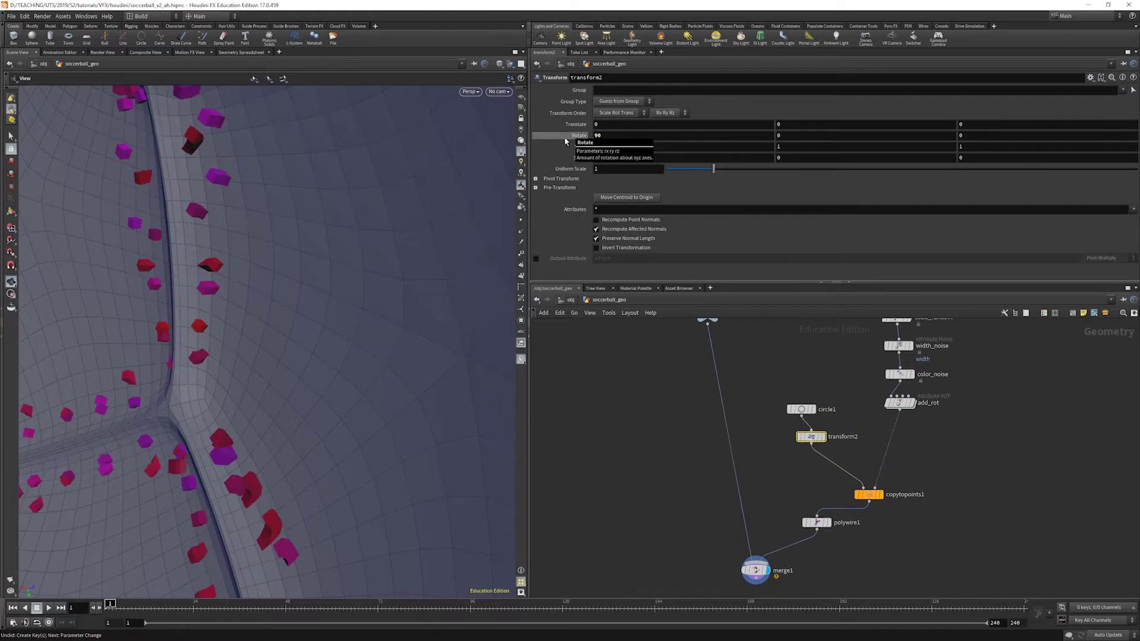
{"action": "left_click_drag", "start_coordinate": [256, 237], "coordinate": [331, 366]}
{"action": "left_click_drag", "start_coordinate": [336, 200], "coordinate": [328, 210]}
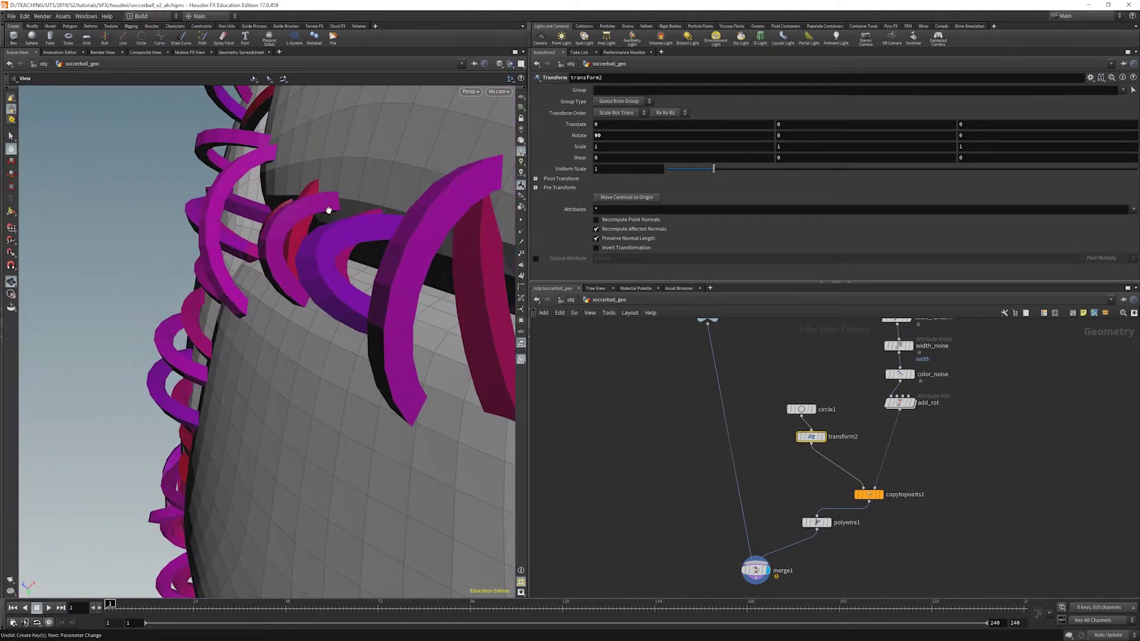
Flatten the arcs by setting transform2's Y scale to 0.2
{"action": "left_click", "coordinate": [795, 143]}
{"action": "type", "text": ".2"}
{"action": "key", "text": "Return"}
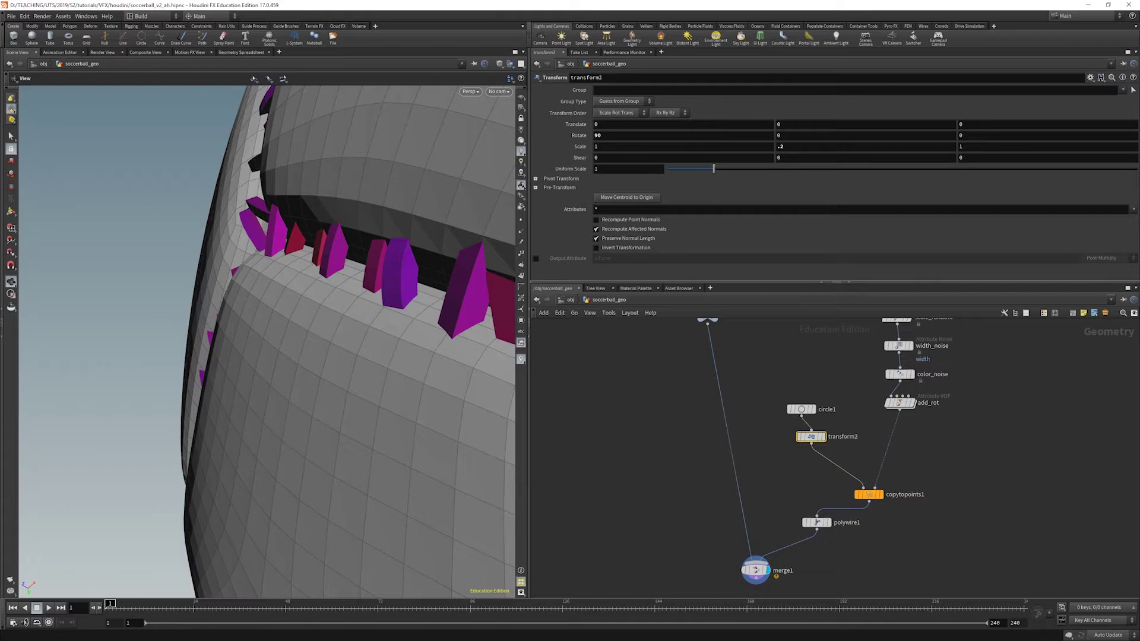
Reduce the stitch size by setting circle1's uniform scale to 0.025
{"action": "left_click", "coordinate": [801, 409]}
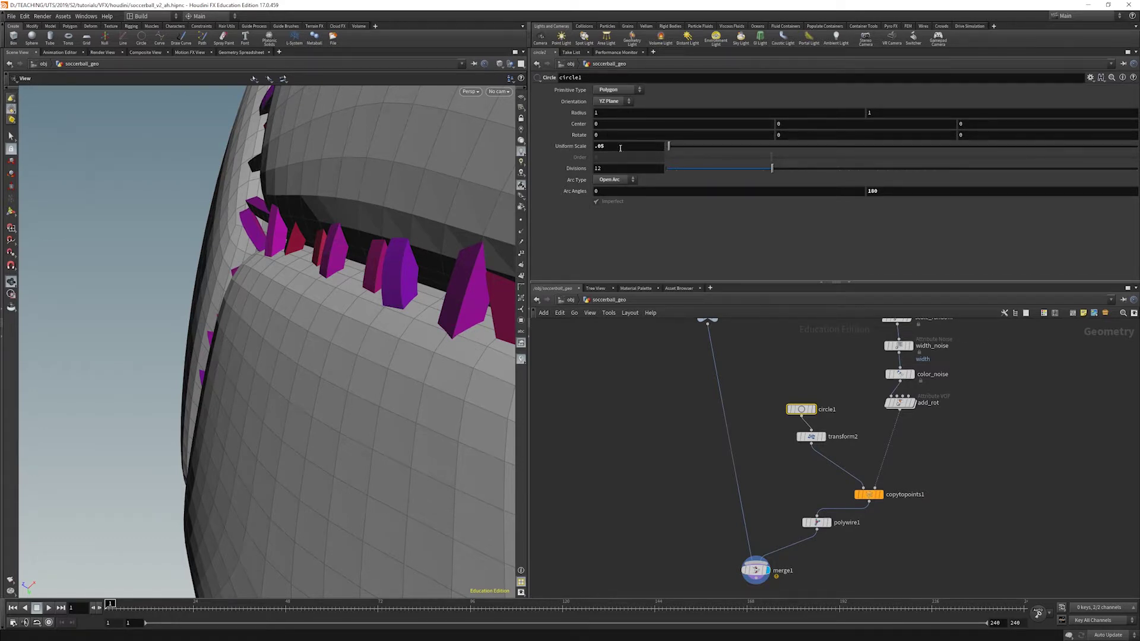
{"action": "left_click_drag", "start_coordinate": [425, 262], "coordinate": [259, 172], "text": "alt"}
{"action": "left_click", "coordinate": [627, 146]}
{"action": "type", "text": ".025"}
{"action": "key", "text": "Return"}
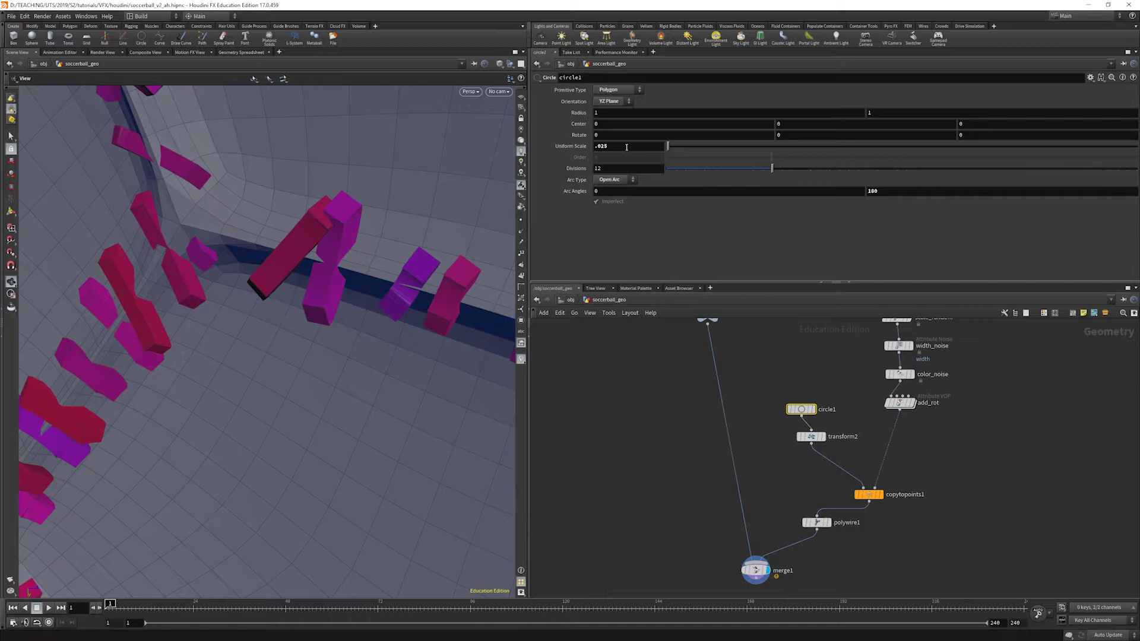
Inspect the stitches across the whole ball and compare them with the leather stitching reference photo in the browser
{"action": "left_click_drag", "start_coordinate": [290, 146], "coordinate": [341, 166], "text": "alt"}
{"action": "left_click_drag", "start_coordinate": [248, 445], "coordinate": [390, 483], "text": "alt"}
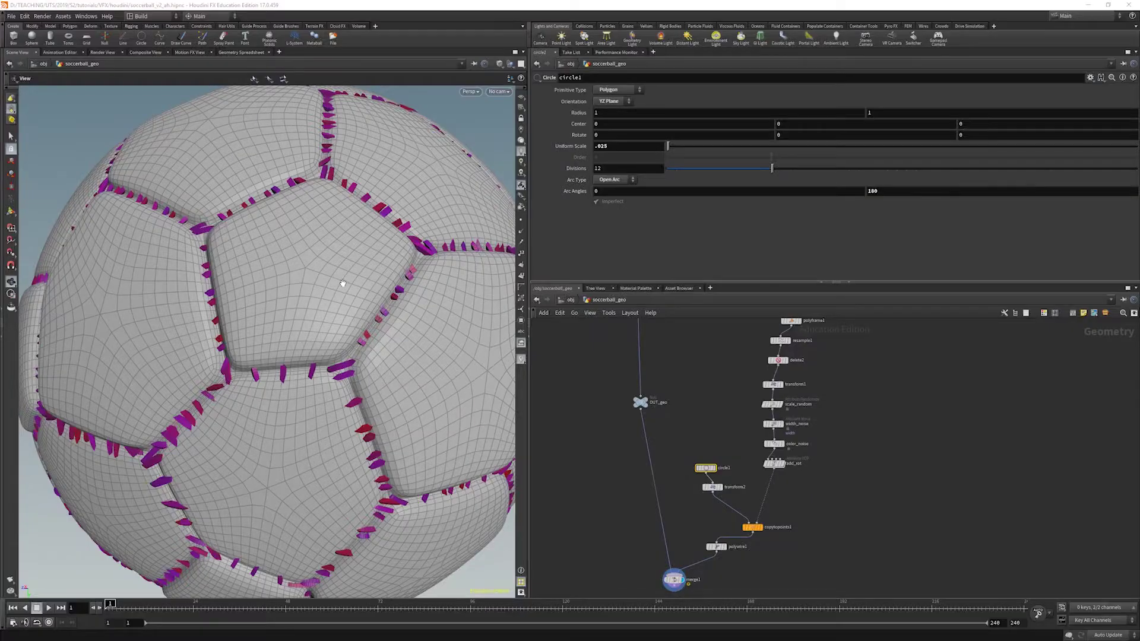
{"action": "left_click_drag", "start_coordinate": [238, 330], "coordinate": [285, 367], "text": "alt"}
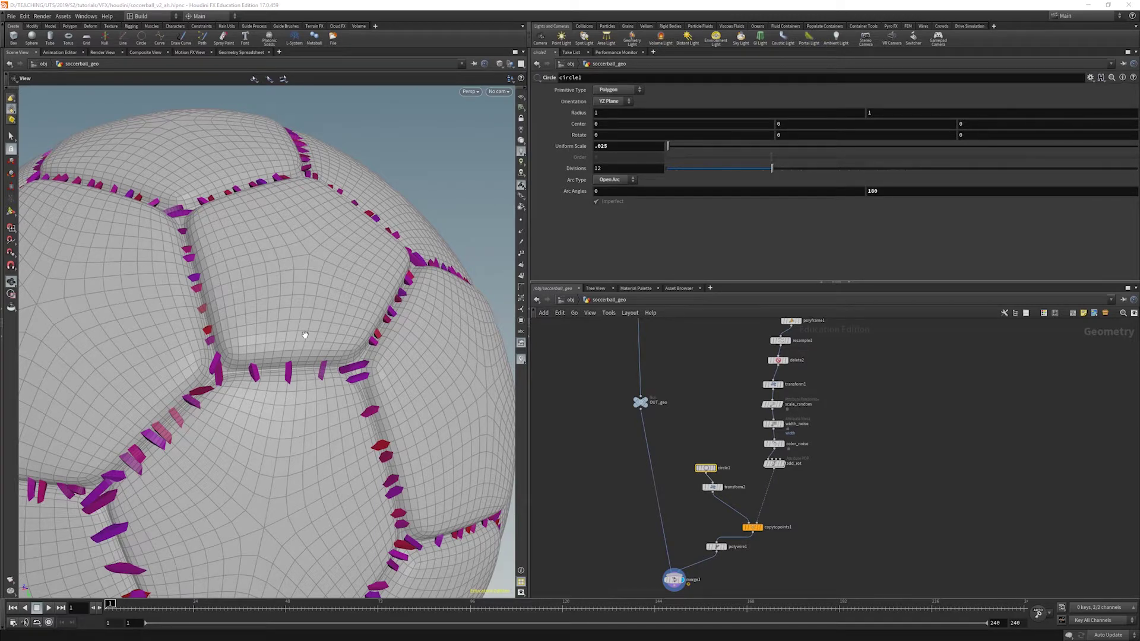
{"action": "key", "text": "alt+Tab"}
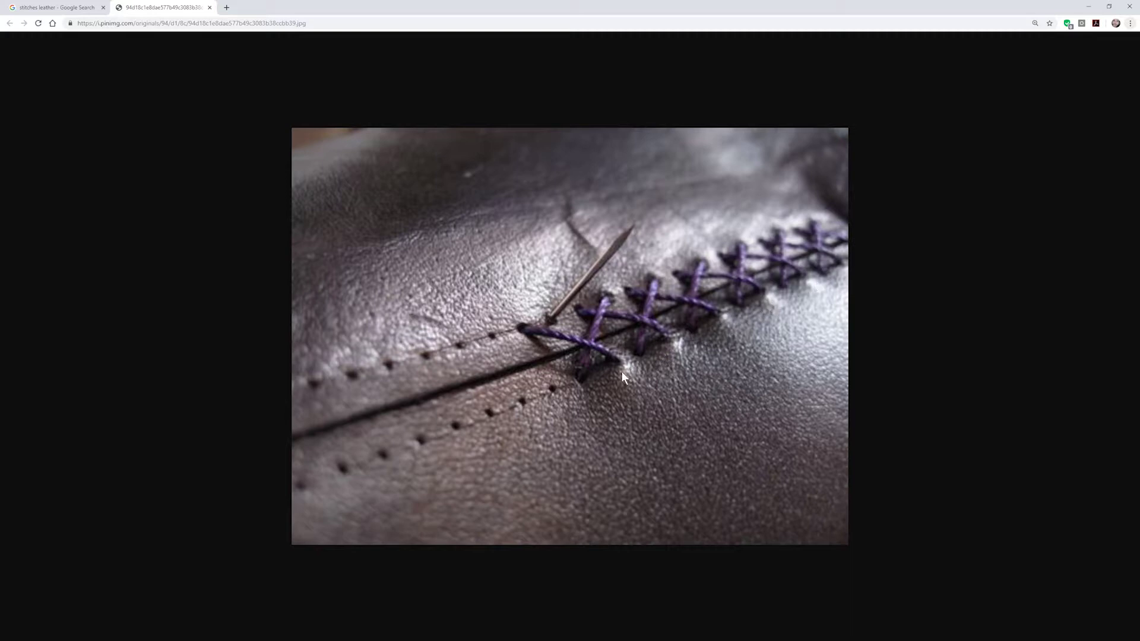
{"action": "key", "text": "alt+Tab"}
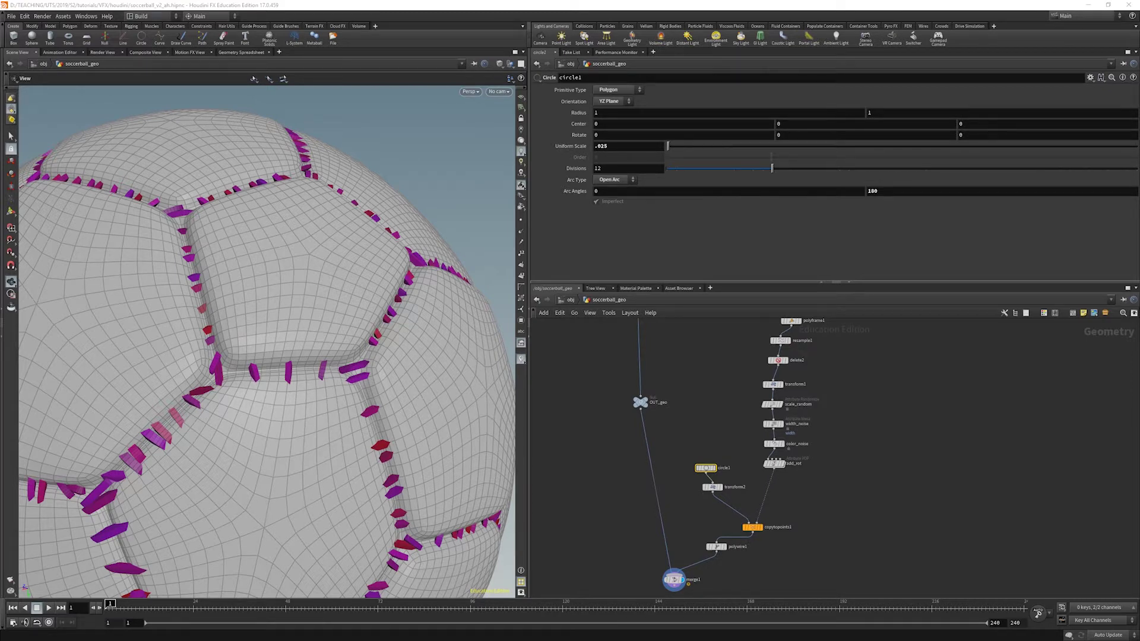
Add an Attribute Transfer node in the empty space between the ball's geometry branch and the stitch points branch
{"action": "middle_click_drag", "start_coordinate": [684, 360], "coordinate": [667, 475]}
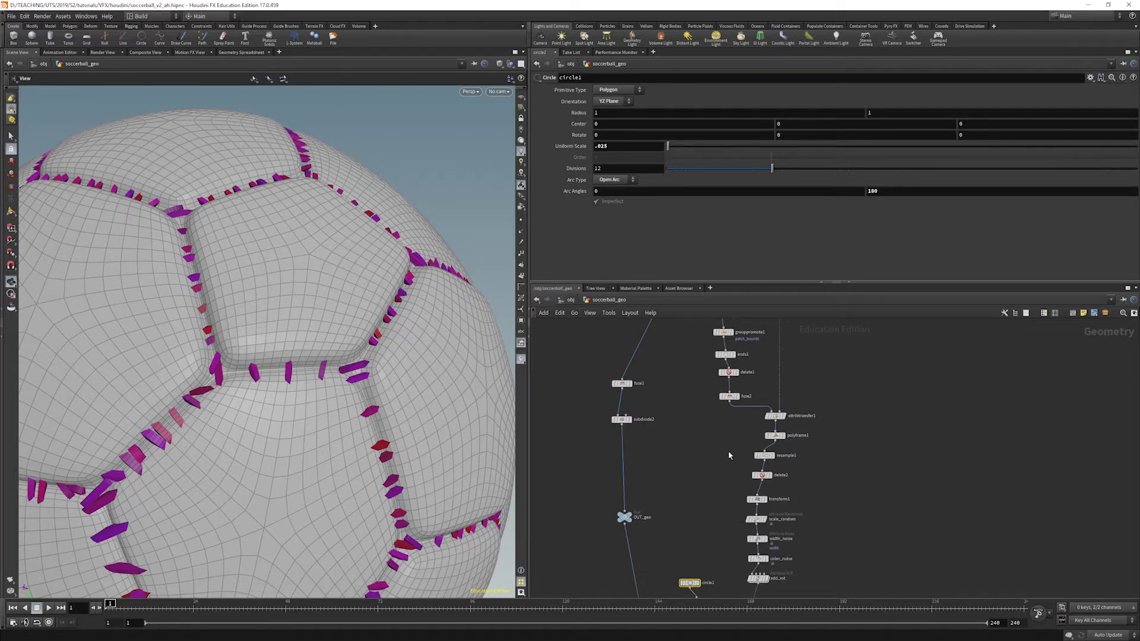
{"action": "scroll", "coordinate": [729, 455], "scroll_direction": "up", "scroll_amount": 3}
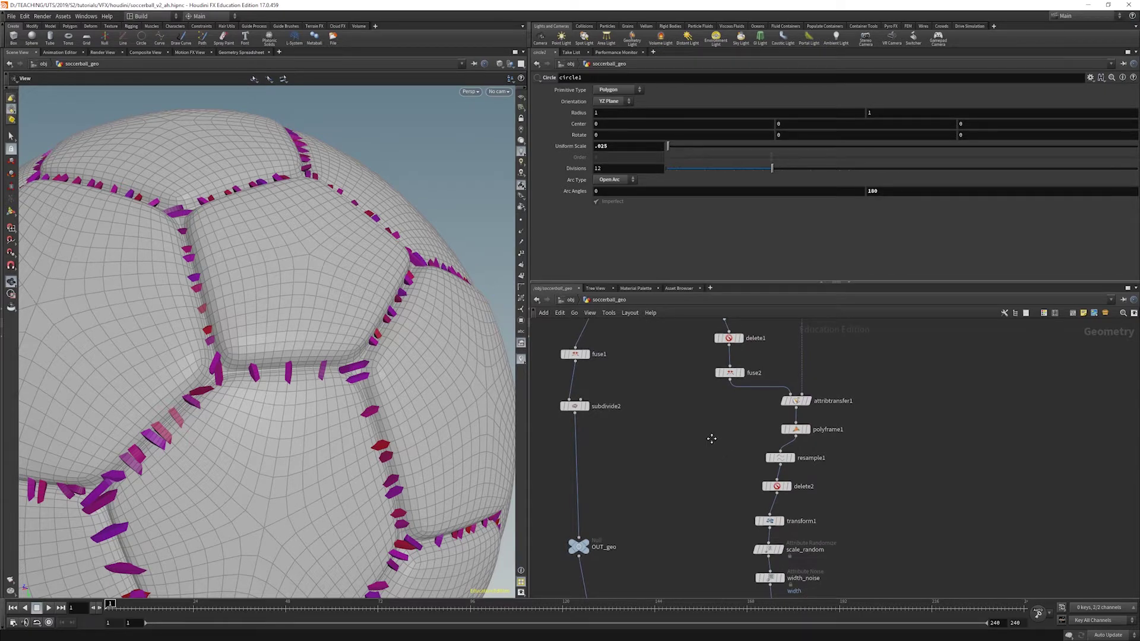
{"action": "middle_click_drag", "start_coordinate": [651, 419], "coordinate": [621, 508]}
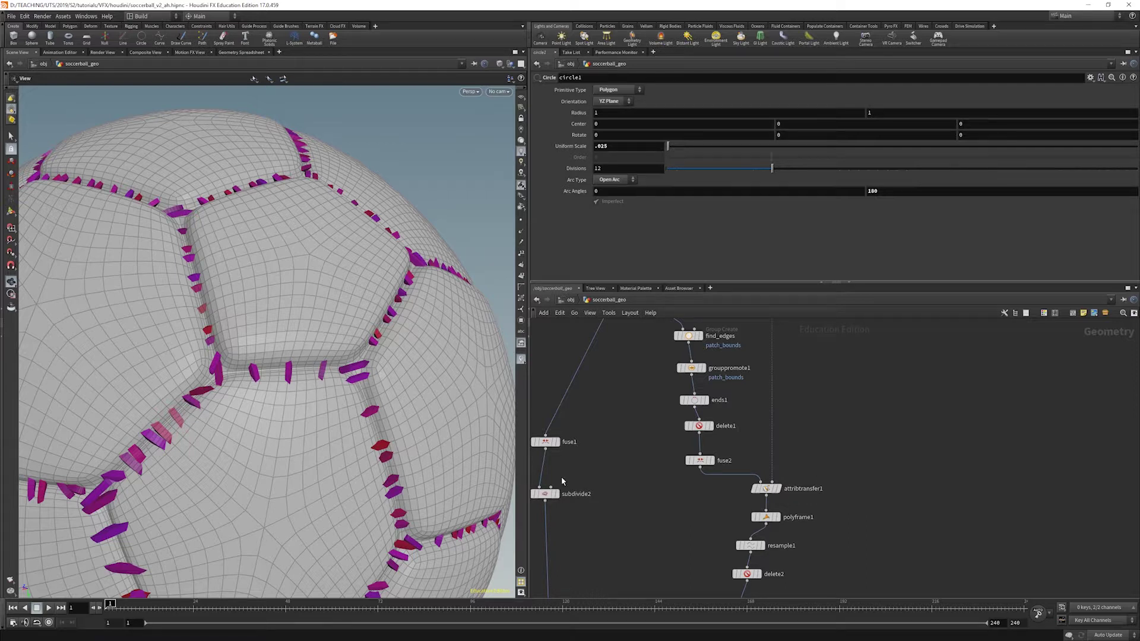
{"action": "middle_click_drag", "start_coordinate": [711, 529], "coordinate": [695, 458]}
{"action": "key", "text": "Tab"}
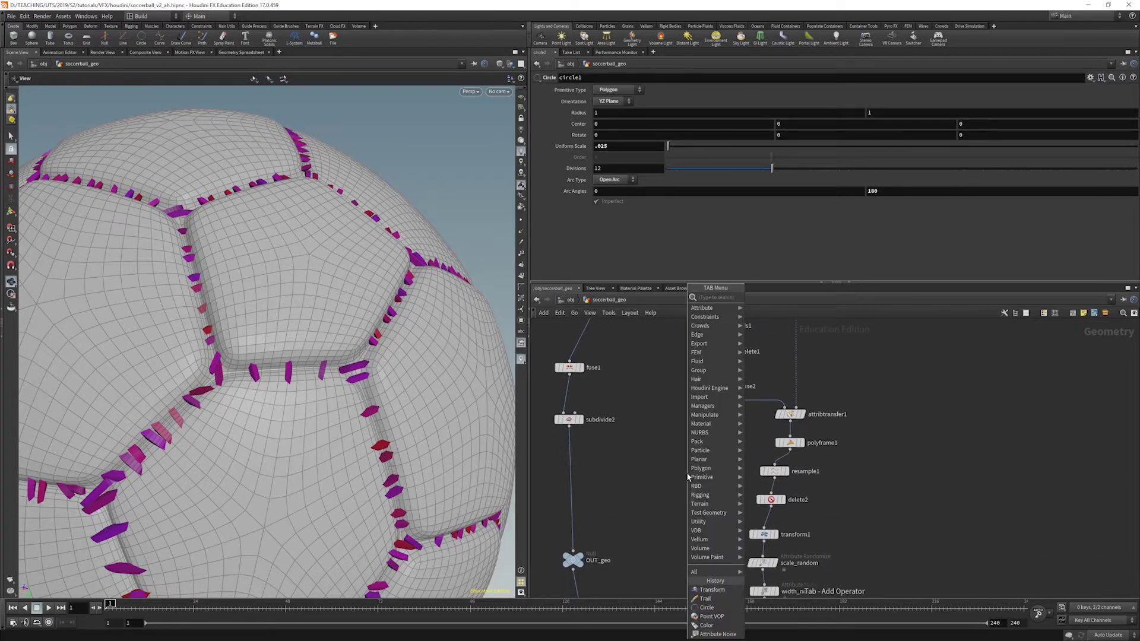
{"action": "type", "text": "at"}
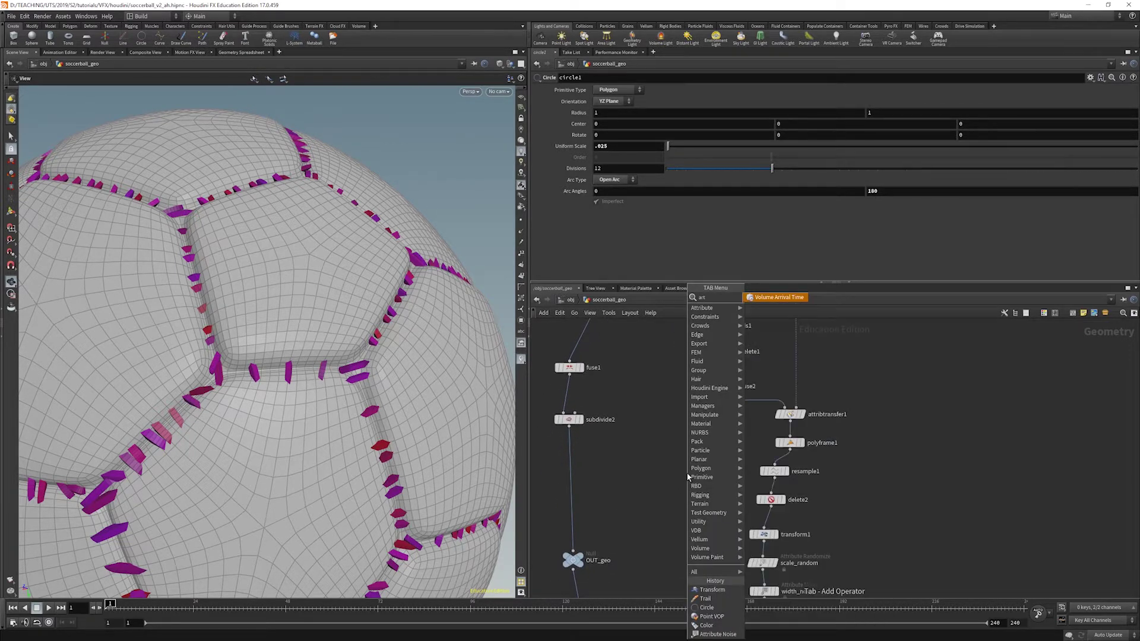
{"action": "type", "text": "tr"}
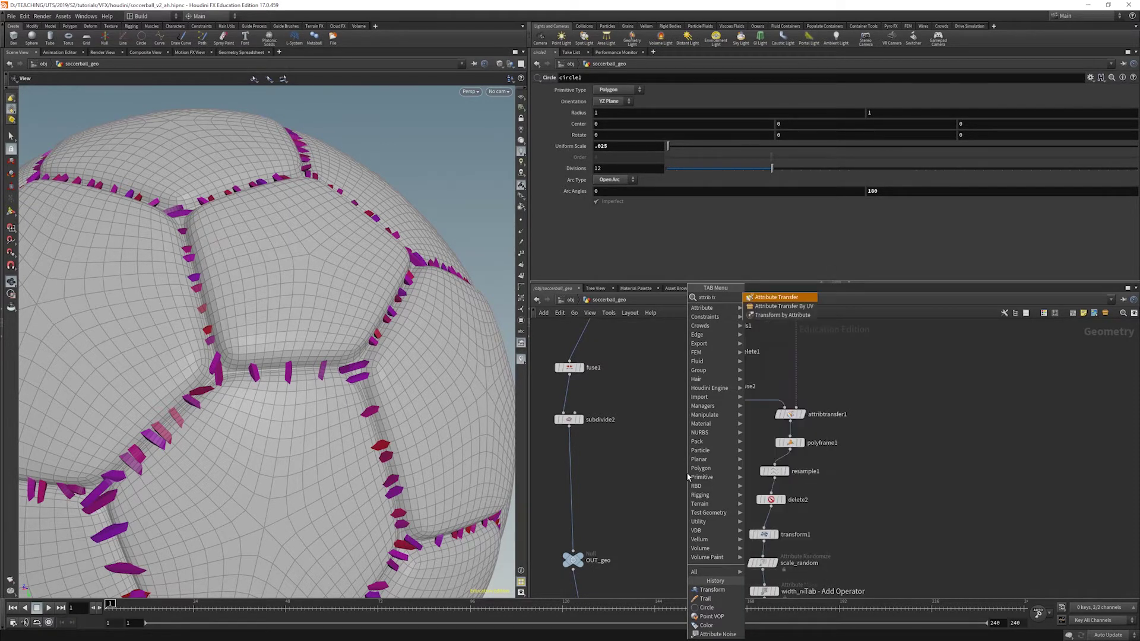
{"action": "key", "text": "Return"}
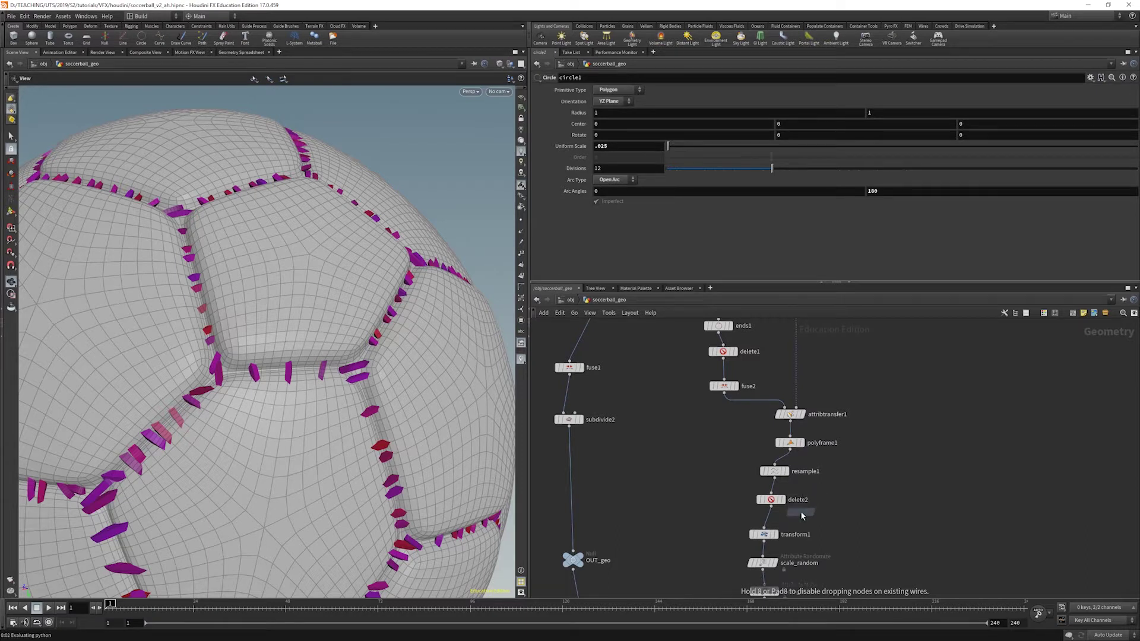
{"action": "left_click", "coordinate": [662, 557]}
Connect transform1's output to the second input of the new Attribute Transfer node
{"action": "middle_click_drag", "start_coordinate": [669, 541], "coordinate": [671, 428]}
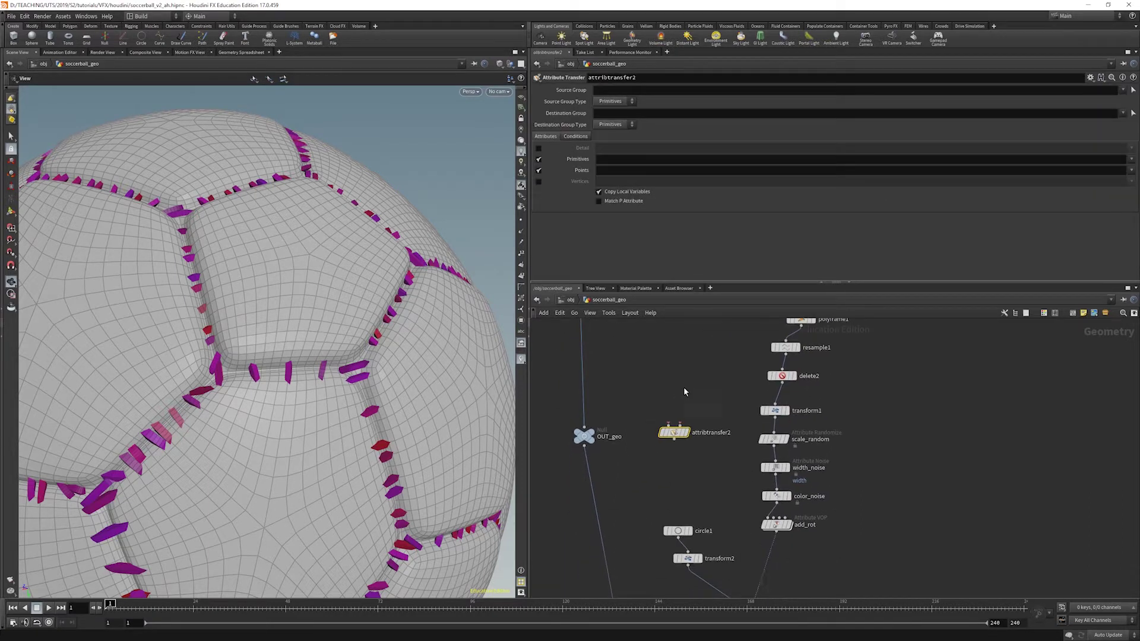
{"action": "scroll", "coordinate": [767, 394], "scroll_direction": "up", "scroll_amount": 2}
{"action": "left_click", "coordinate": [794, 426]}
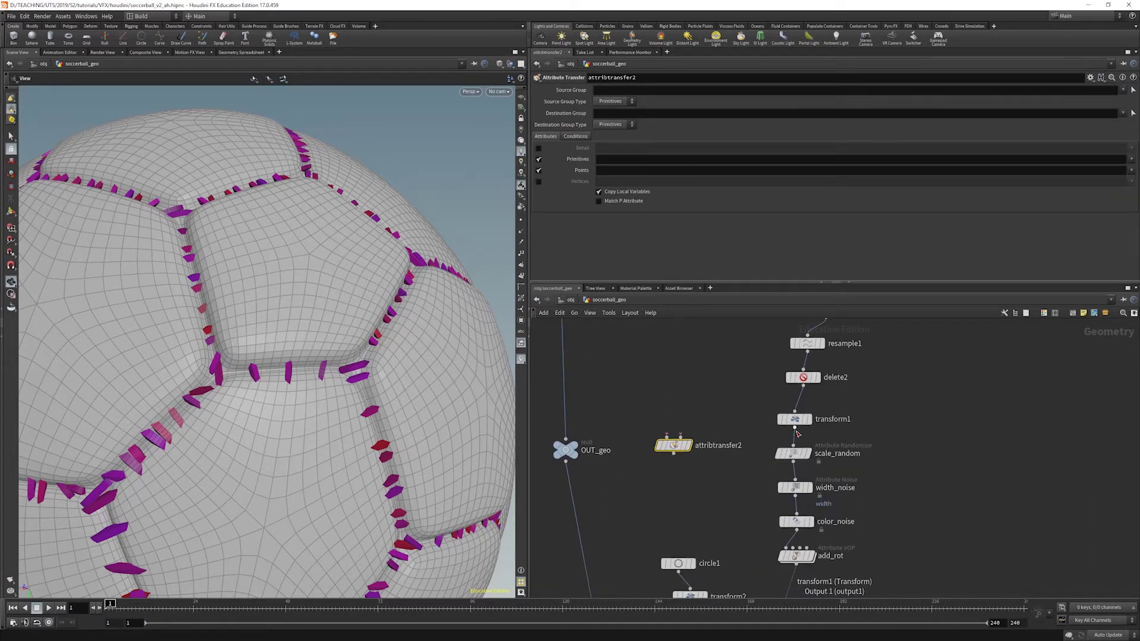
{"action": "left_click", "coordinate": [681, 436]}
{"action": "middle_click_drag", "start_coordinate": [752, 482], "coordinate": [719, 410]}
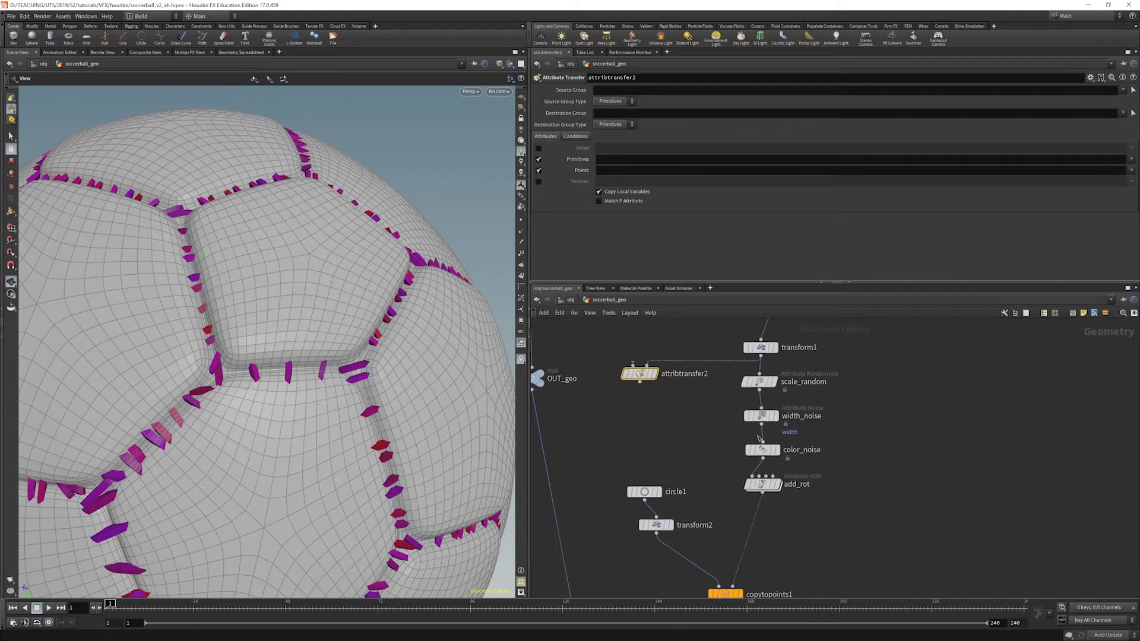
Move the scale_random, width_noise, color_noise and add_rot nodes aside together to make room around transform1's output
{"action": "mouse_move", "coordinate": [763, 384]}
{"action": "left_click_drag", "start_coordinate": [725, 504], "coordinate": [811, 390]}
{"action": "left_click", "coordinate": [809, 382]}
{"action": "left_click", "coordinate": [965, 400]}
{"action": "left_click_drag", "start_coordinate": [937, 379], "coordinate": [735, 499]}
{"action": "left_click_drag", "start_coordinate": [760, 383], "coordinate": [846, 396]}
{"action": "middle_click_drag", "start_coordinate": [801, 421], "coordinate": [782, 506]}
Display delete2's output and compare it with transform1's to check which stitch points feed the transfer
{"action": "mouse_move", "coordinate": [763, 440]}
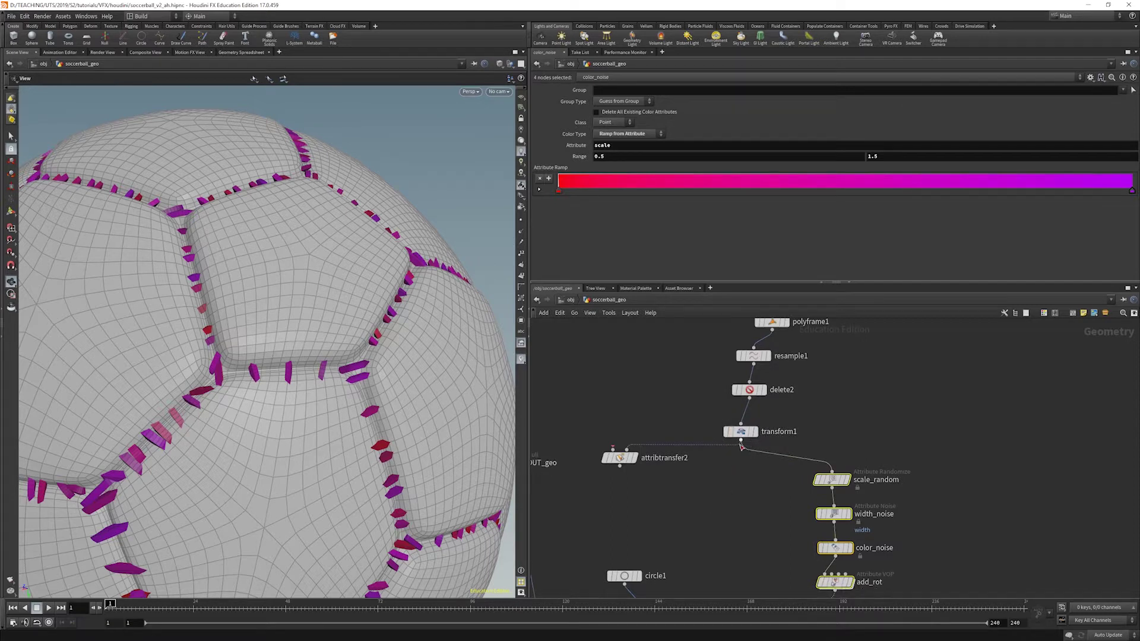
{"action": "mouse_move", "coordinate": [763, 396]}
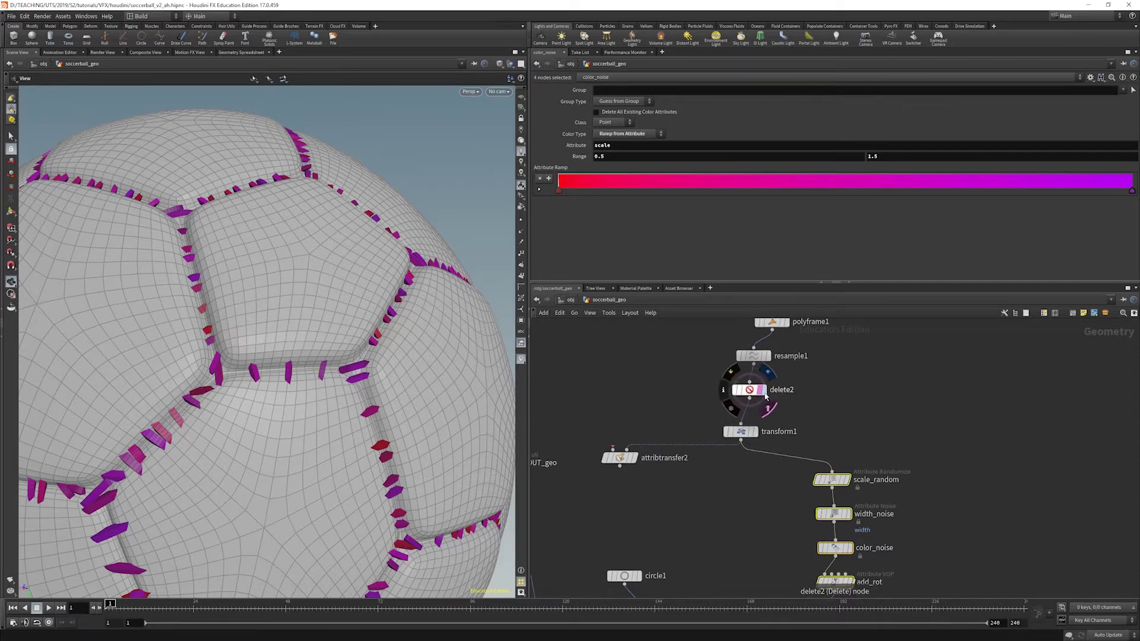
{"action": "left_click", "coordinate": [761, 393]}
{"action": "left_click", "coordinate": [754, 390]}
{"action": "mouse_move", "coordinate": [755, 437]}
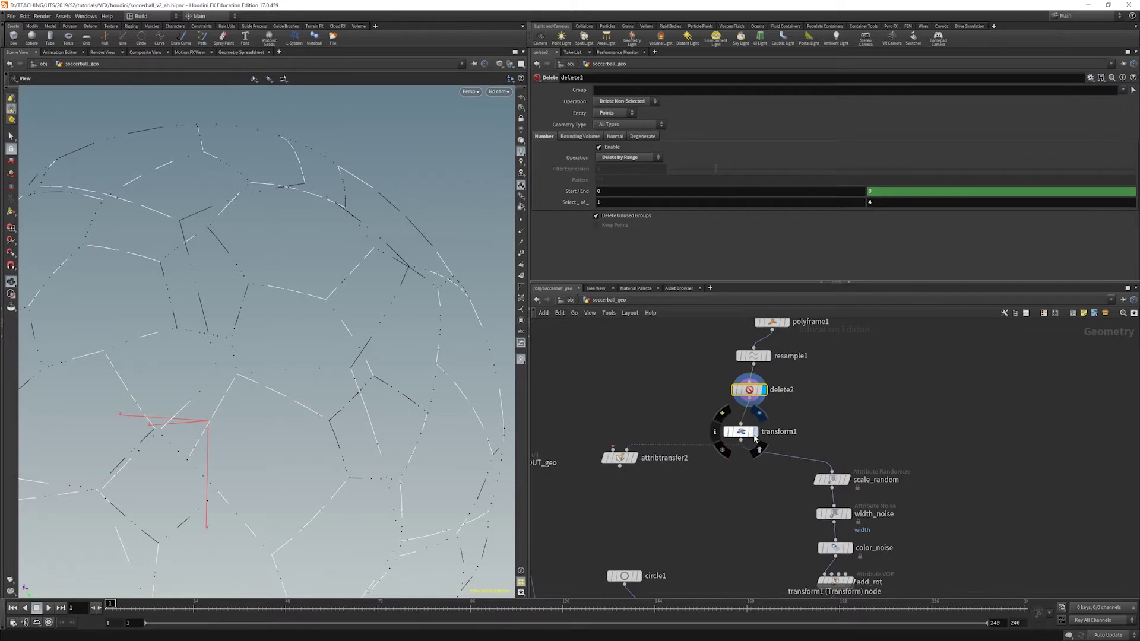
{"action": "left_click", "coordinate": [763, 392]}
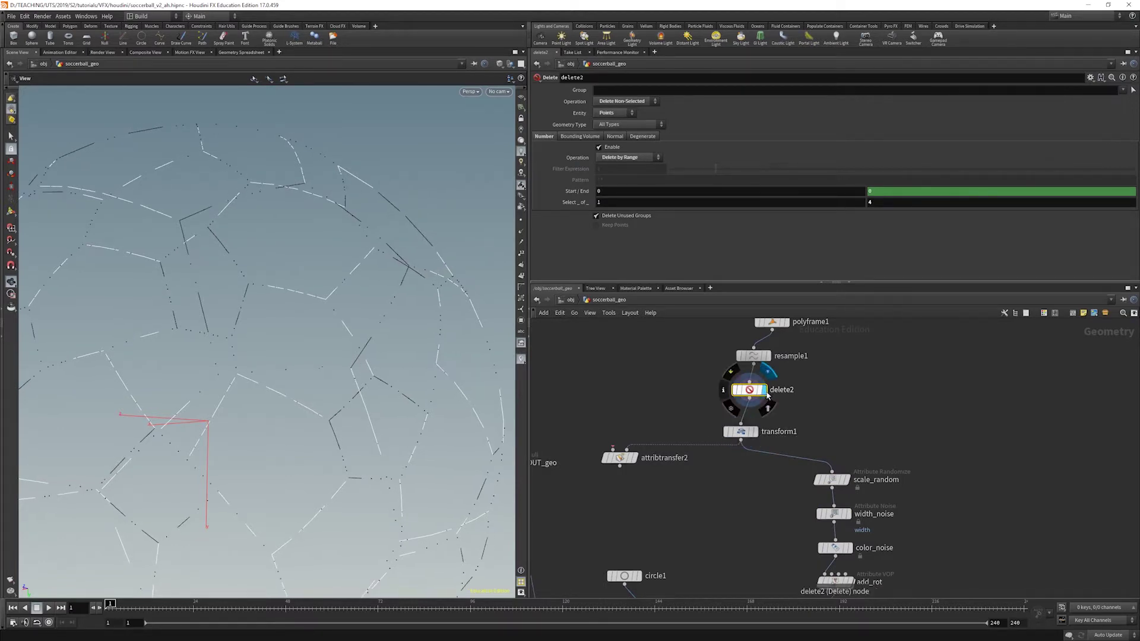
{"action": "left_click", "coordinate": [755, 432]}
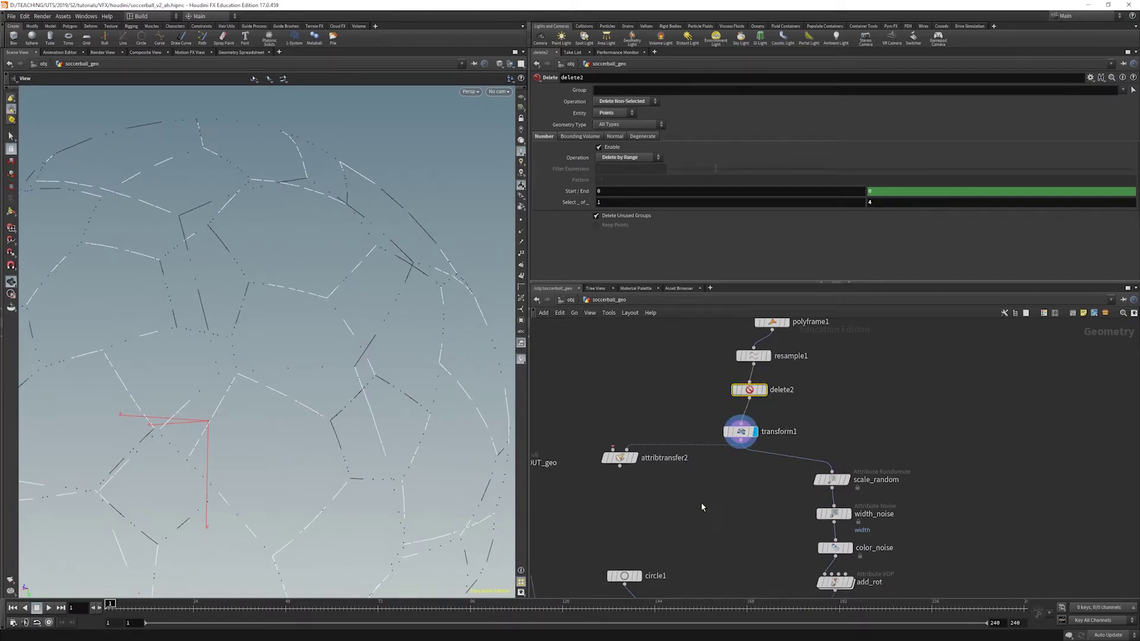
Move OUT_geo down towards merge1 and insert attribtransfer2 into the wire between subdivide2 and OUT_geo
{"action": "middle_click_drag", "start_coordinate": [704, 505], "coordinate": [808, 493]}
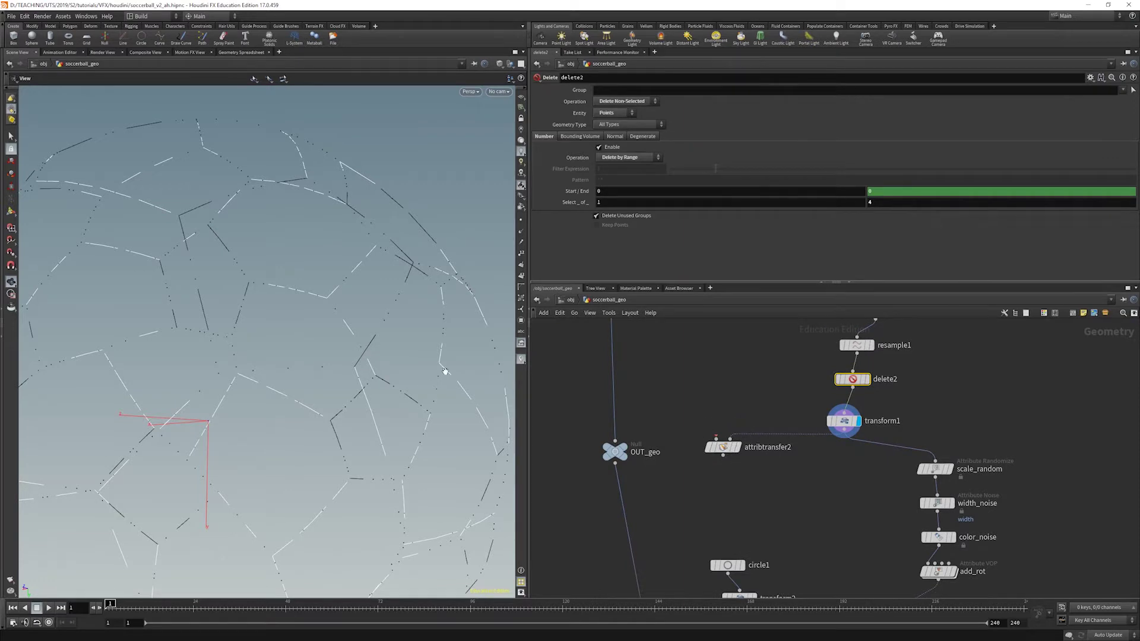
{"action": "mouse_move", "coordinate": [727, 400]}
{"action": "middle_mouse_down"}
{"action": "mouse_move", "coordinate": [683, 539]}
{"action": "mouse_move", "coordinate": [727, 410]}
{"action": "middle_mouse_up"}
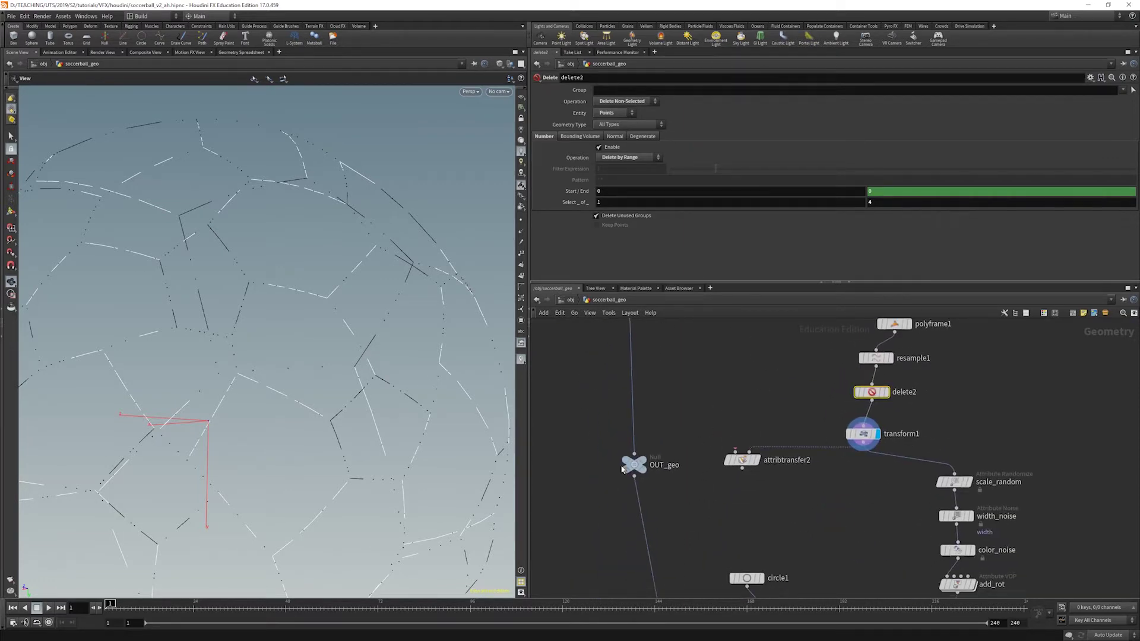
{"action": "middle_click_drag", "start_coordinate": [621, 469], "coordinate": [662, 373]}
{"action": "left_click_drag", "start_coordinate": [662, 373], "coordinate": [667, 568]}
{"action": "middle_click_drag", "start_coordinate": [667, 569], "coordinate": [696, 418]}
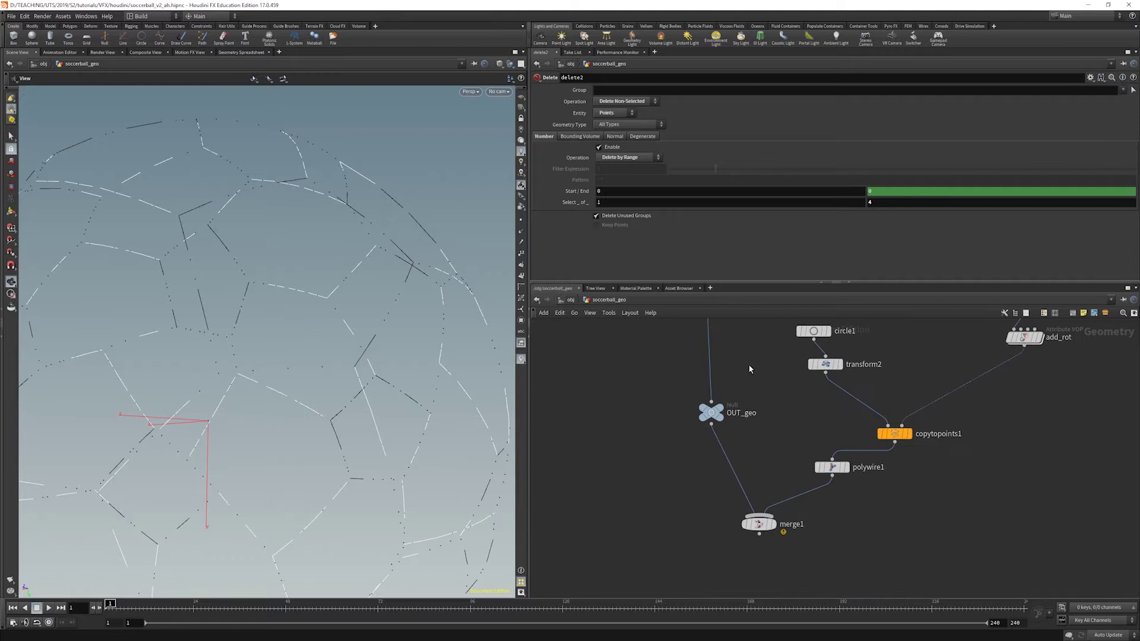
{"action": "middle_click_drag", "start_coordinate": [749, 364], "coordinate": [742, 543]}
{"action": "left_click_drag", "start_coordinate": [808, 395], "coordinate": [701, 414]}
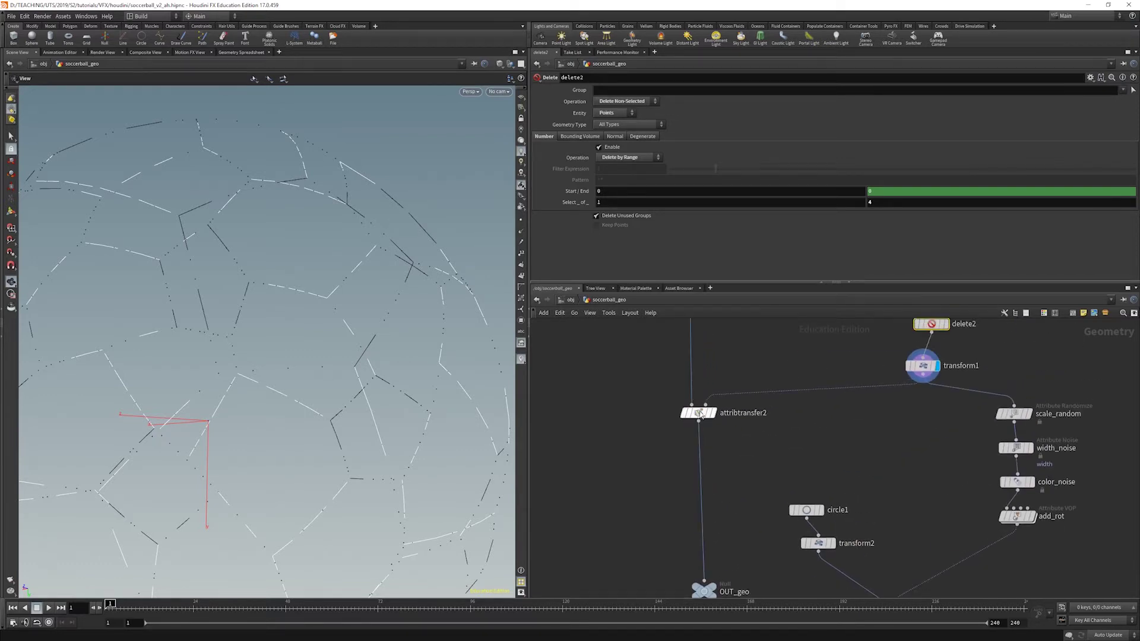
{"action": "middle_click_drag", "start_coordinate": [701, 414], "coordinate": [740, 484]}
{"action": "scroll", "coordinate": [750, 458], "scroll_direction": "down", "scroll_amount": 4}
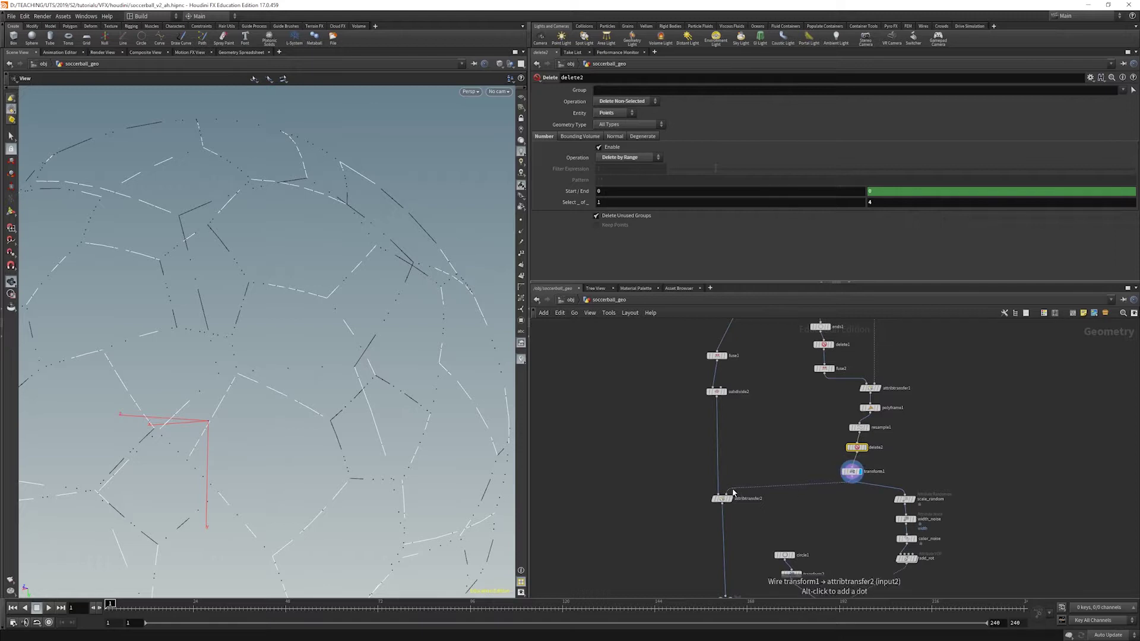
Insert an Attribute Create node between transform1 and attribtransfer2 and rename it add_stitch
{"action": "scroll", "coordinate": [724, 488], "scroll_direction": "up", "scroll_amount": 3}
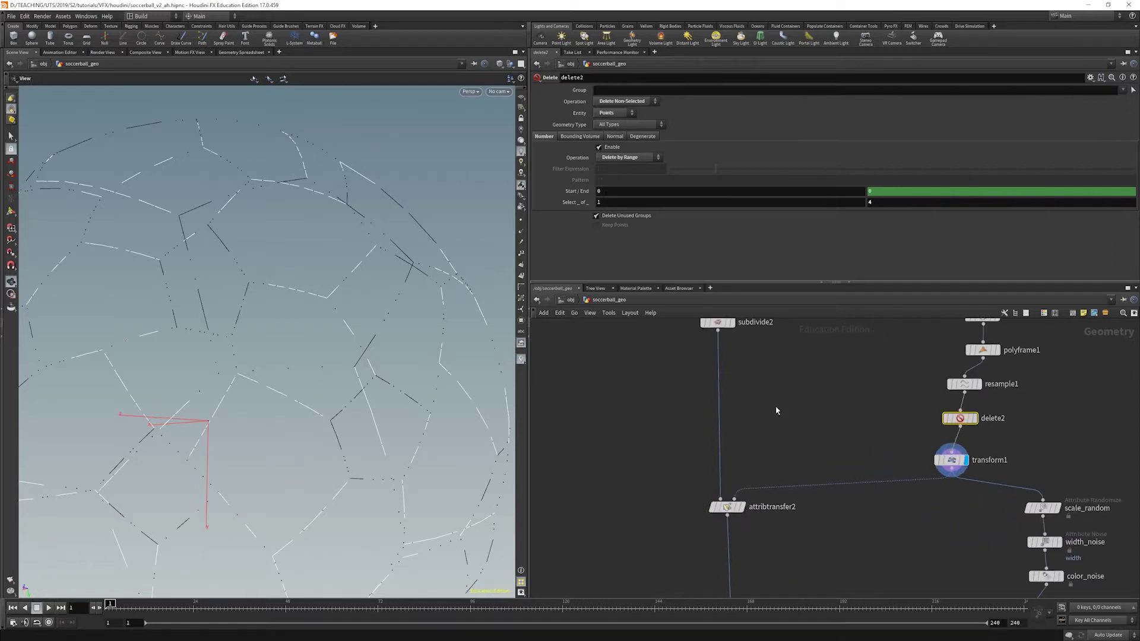
{"action": "key", "text": "Tab"}
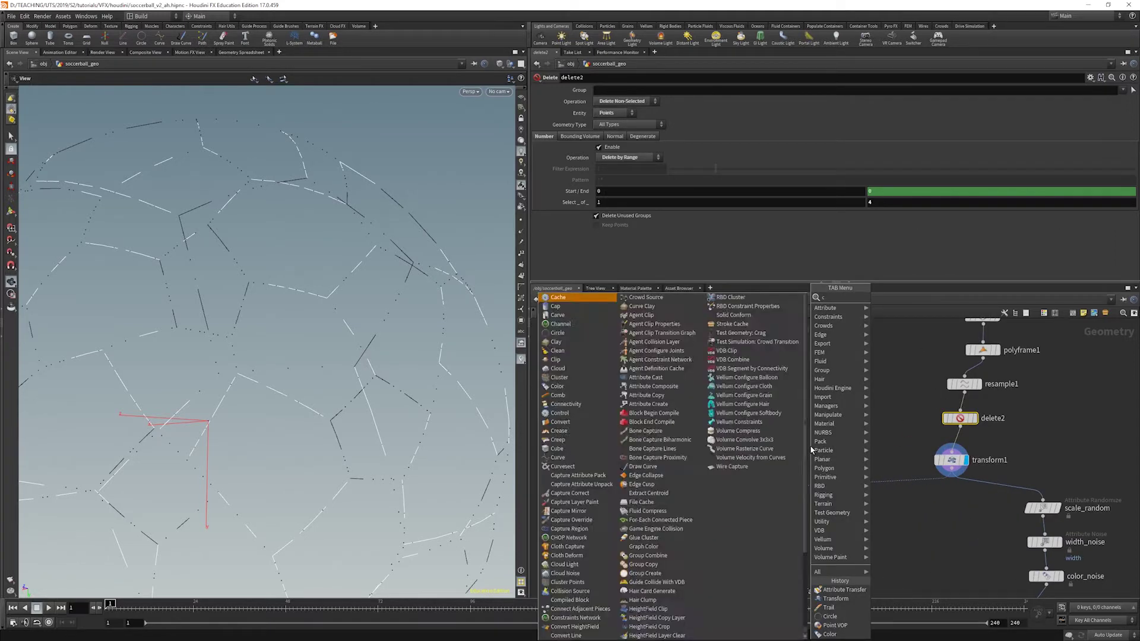
{"action": "key", "text": "Escape"}
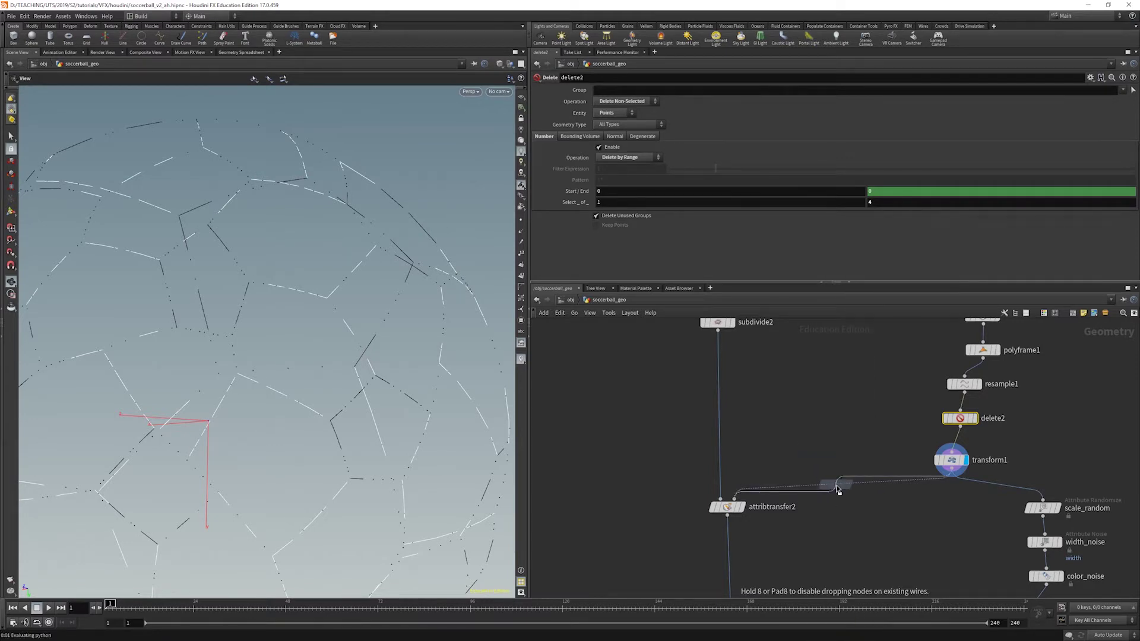
{"action": "left_click", "coordinate": [835, 490]}
{"action": "double_click", "coordinate": [877, 494]}
{"action": "type", "text": "add_"}
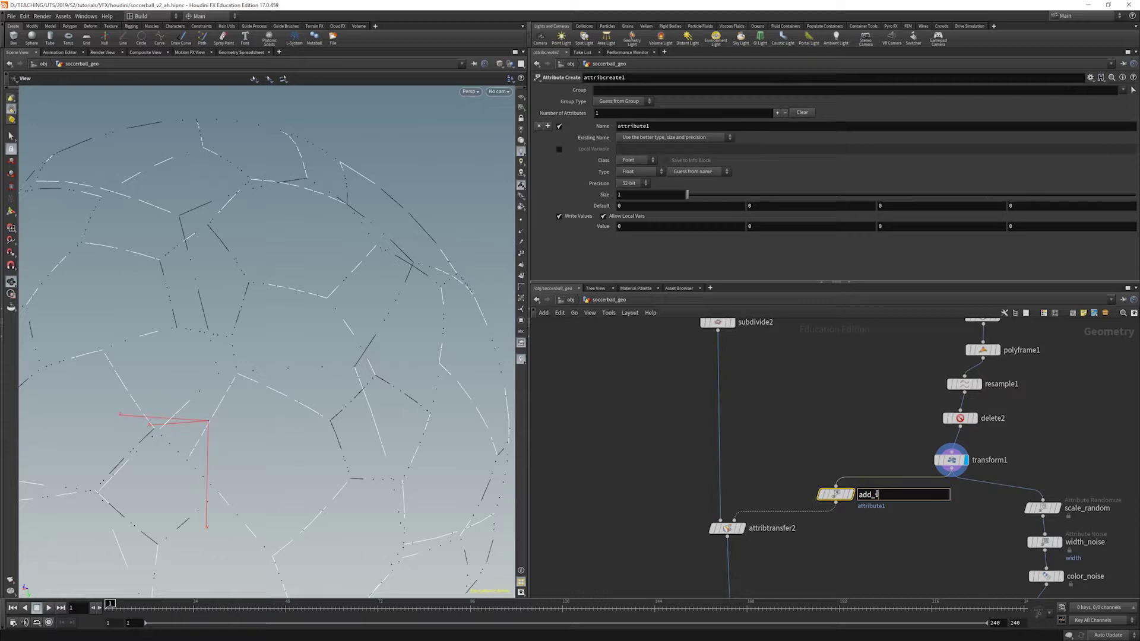
{"action": "type", "text": "stitch"}
{"action": "key", "text": "Return"}
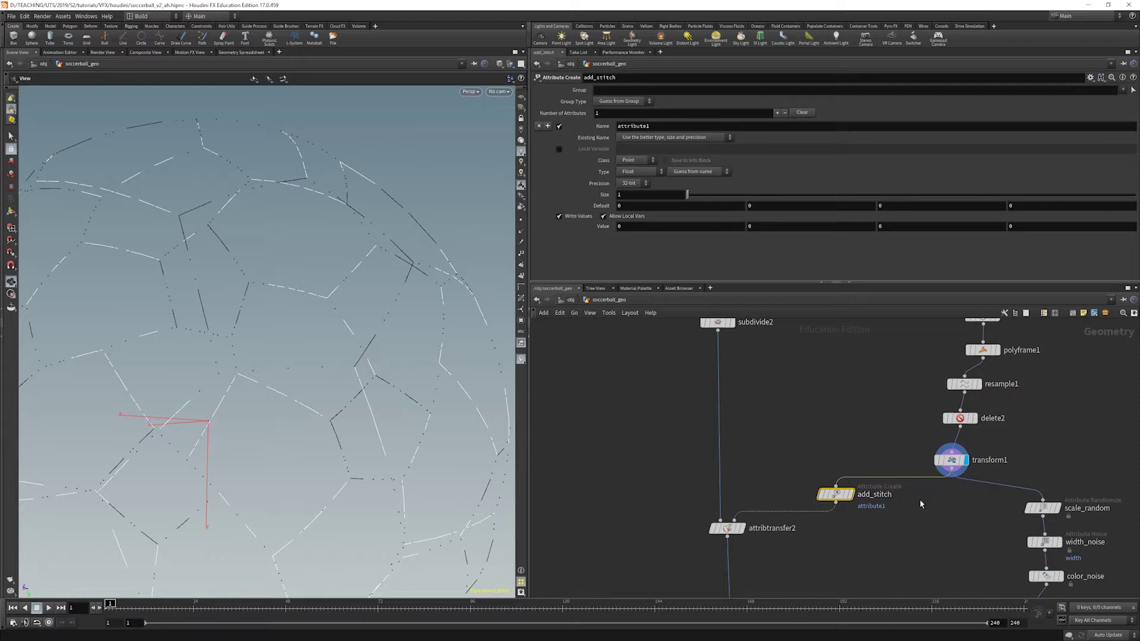
Name add_stitch's attribute stitch and set its first value component to 1
{"action": "double_click", "coordinate": [669, 128]}
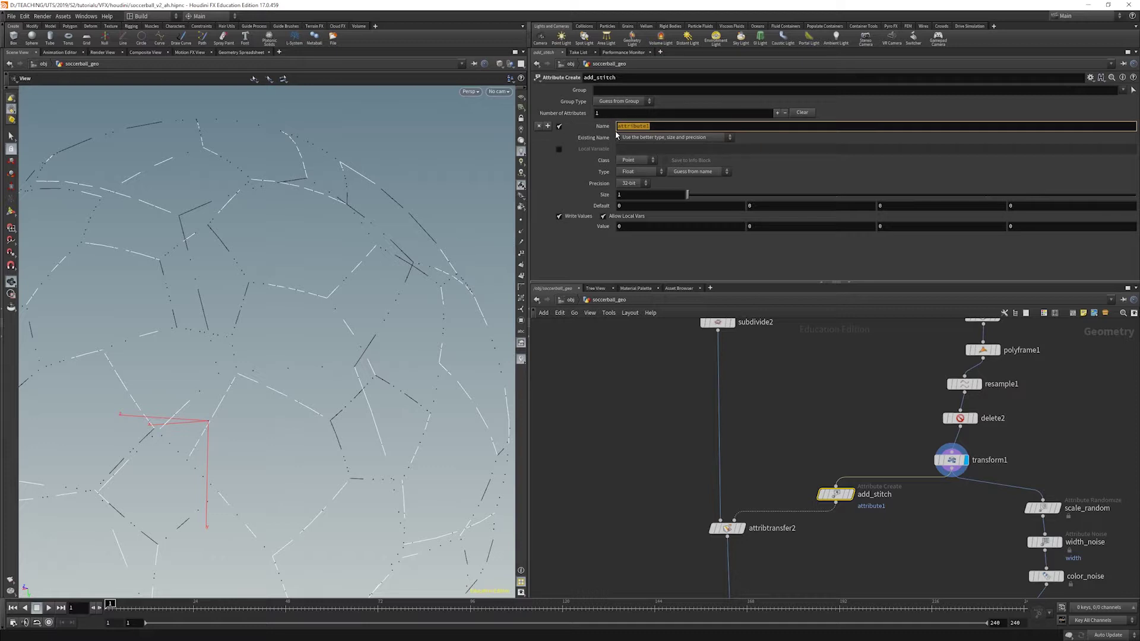
{"action": "type", "text": "stitch"}
{"action": "key", "text": "Return"}
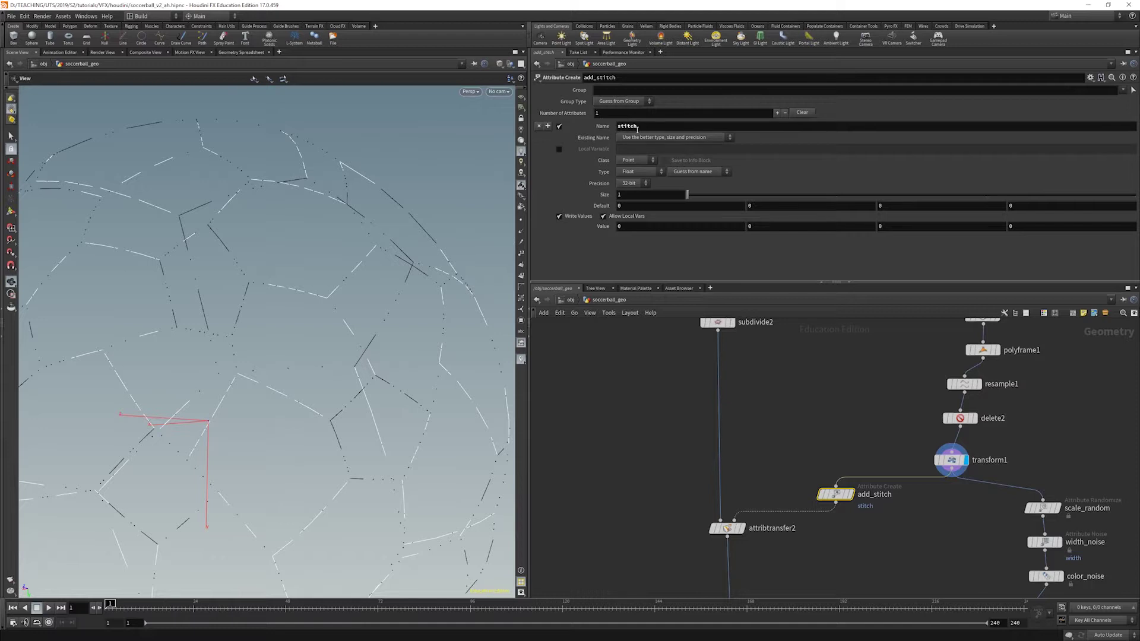
{"action": "double_click", "coordinate": [629, 227]}
{"action": "type", "text": "1"}
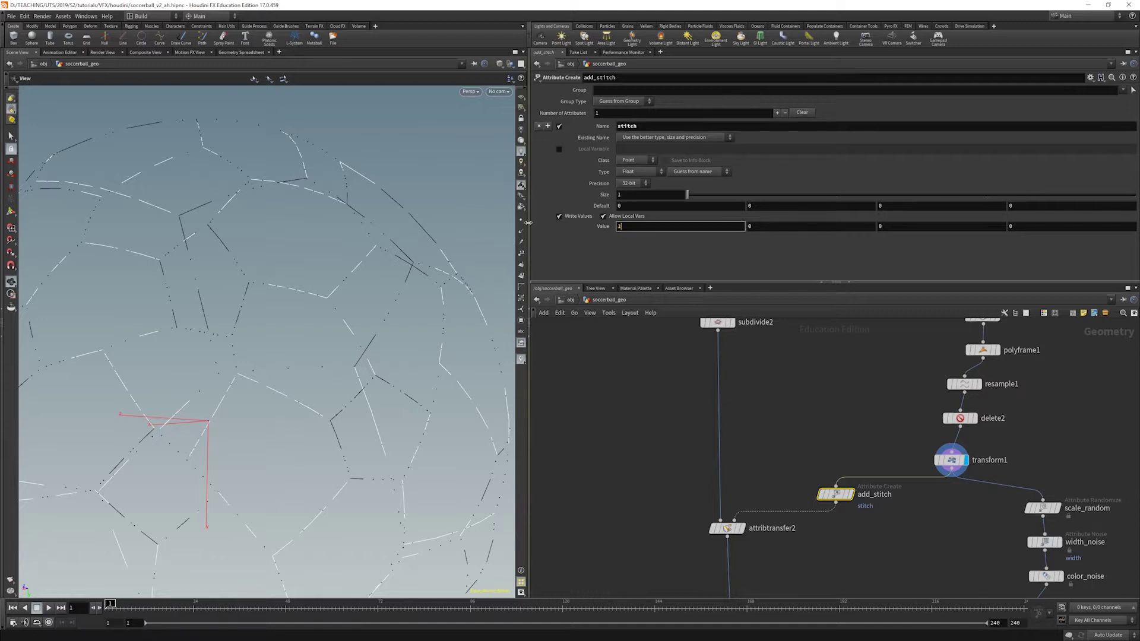
{"action": "key", "text": "Return"}
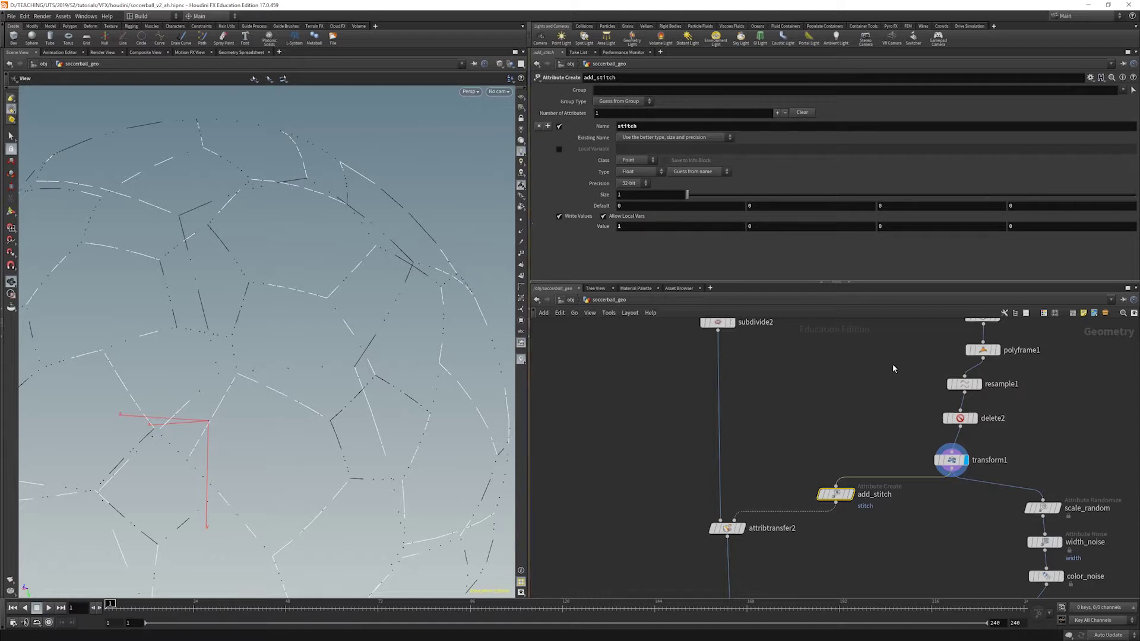
Copy add_stitch into the wire between subdivide2 and attribtransfer2, with the copy's stitch value set to 0
{"action": "left_click_drag", "start_coordinate": [835, 494], "coordinate": [700, 418], "text": "alt"}
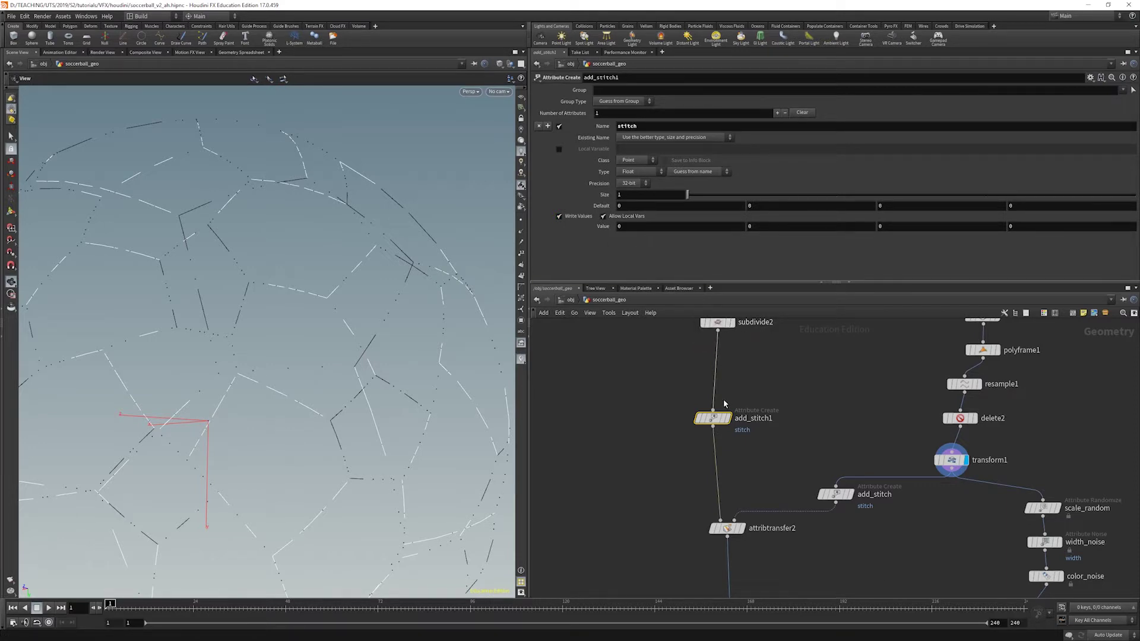
Split the viewport pane side by side and open a Geometry Spreadsheet in the new half
{"action": "left_click", "coordinate": [523, 53]}
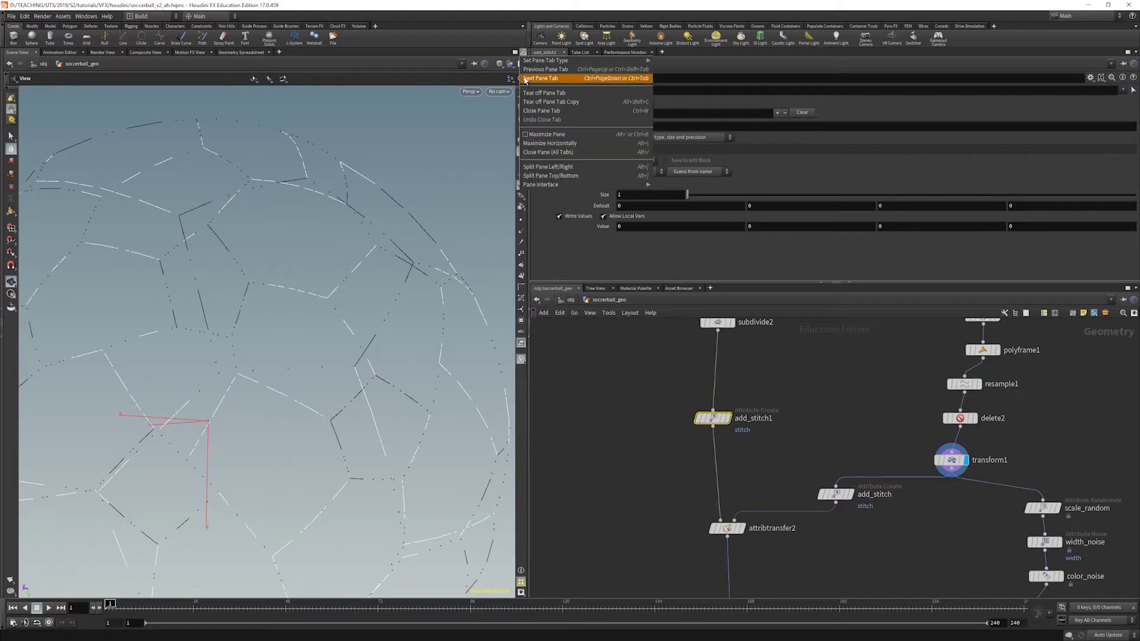
{"action": "left_click", "coordinate": [548, 167]}
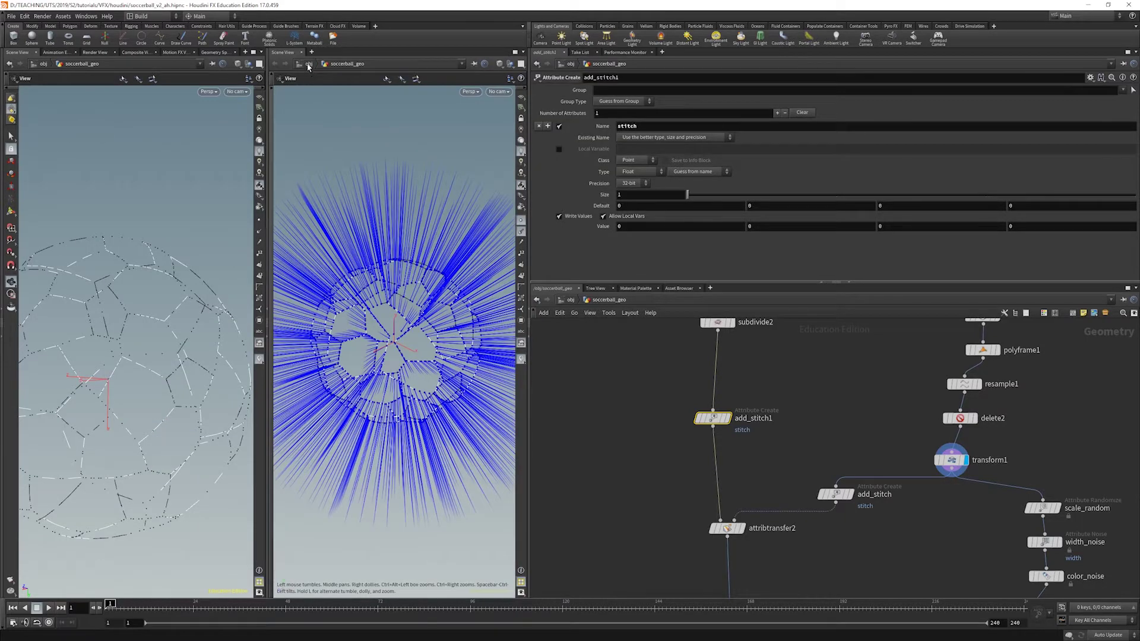
{"action": "left_click", "coordinate": [311, 52]}
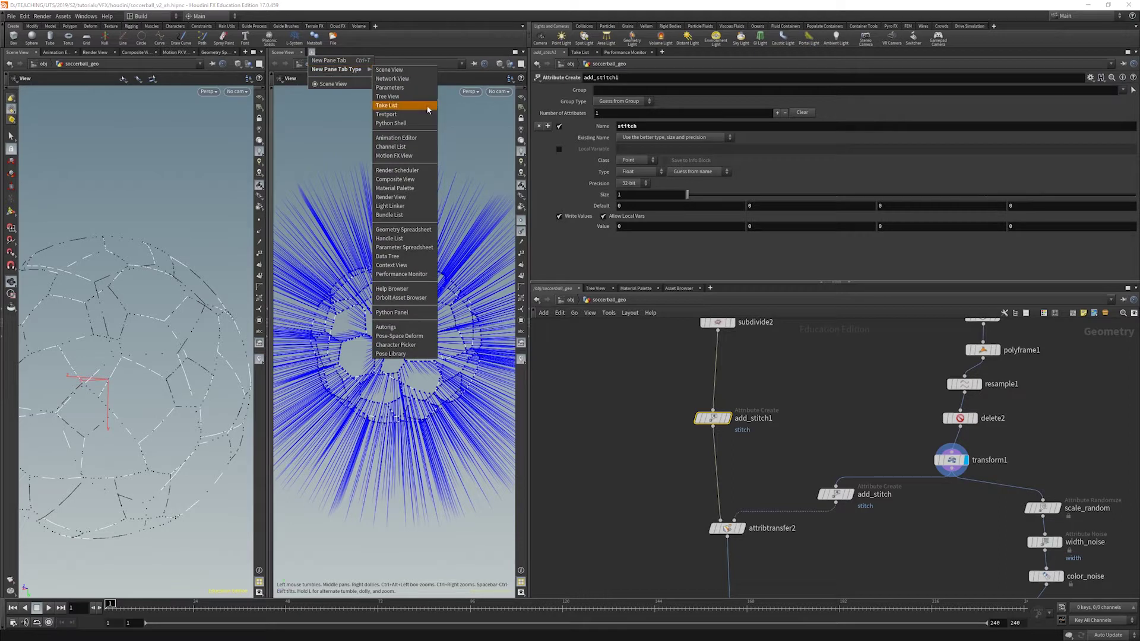
{"action": "left_click", "coordinate": [424, 239]}
{"action": "left_click", "coordinate": [349, 54]}
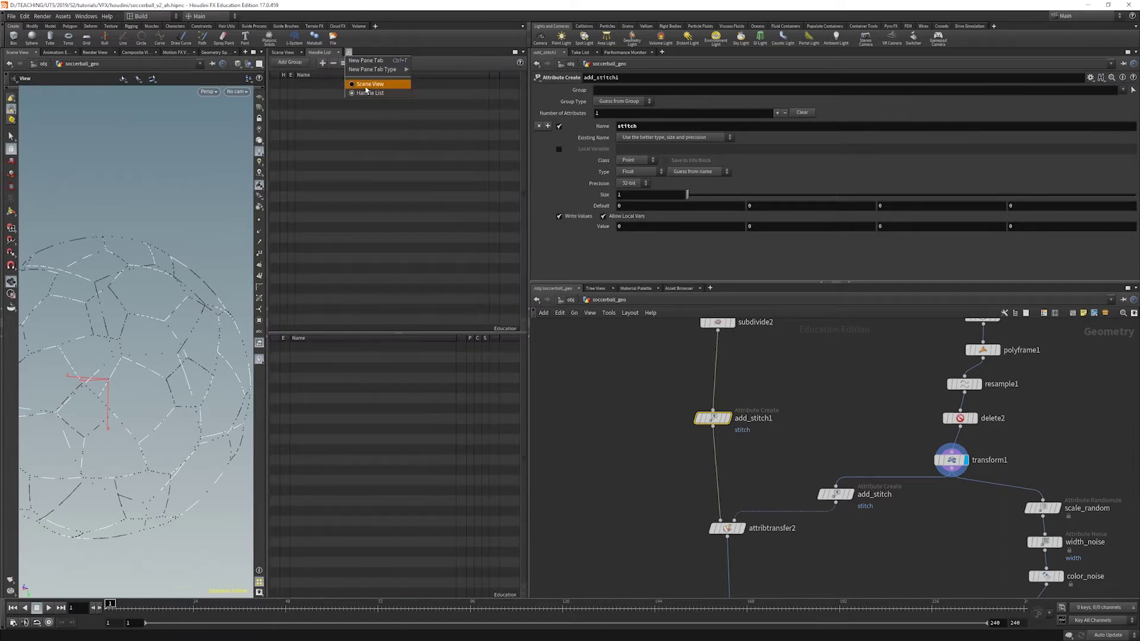
{"action": "mouse_move", "coordinate": [385, 69]}
{"action": "left_click", "coordinate": [445, 230]}
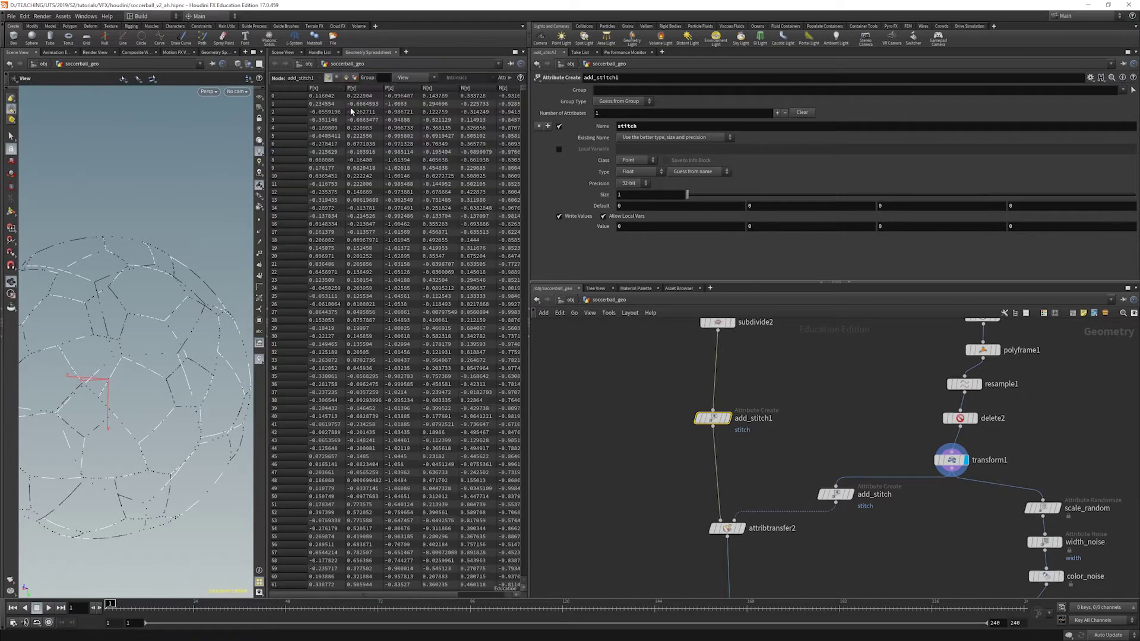
Close the other tabs in the Geometry Spreadsheet pane, widen it, and display add_stitch to check its stitch values
{"action": "left_click", "coordinate": [301, 52]}
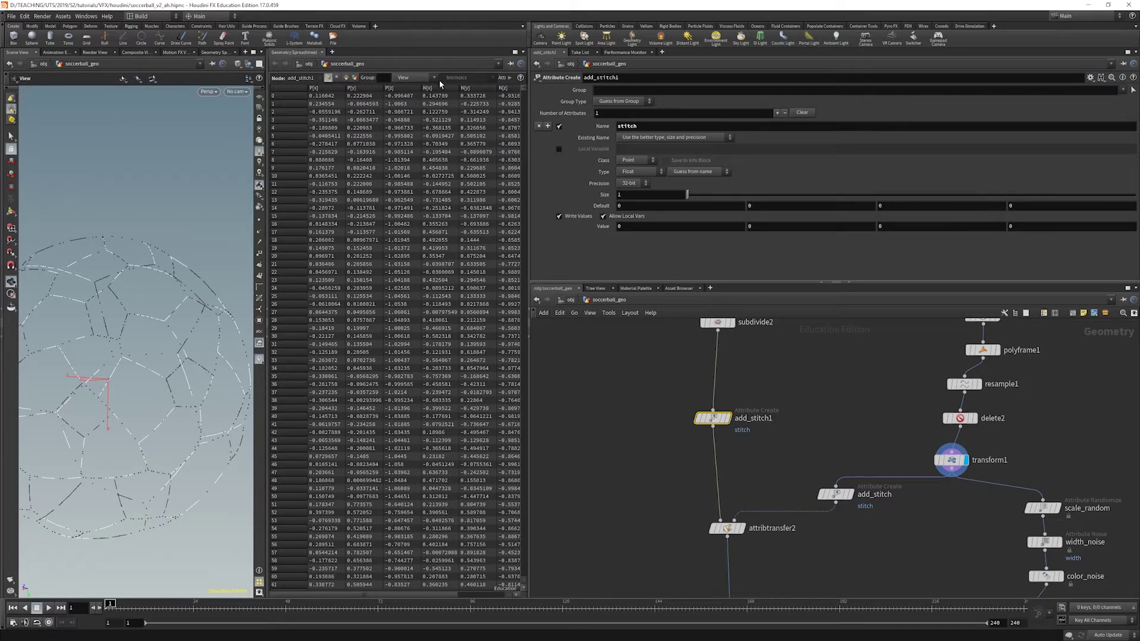
{"action": "left_click_drag", "start_coordinate": [528, 356], "coordinate": [675, 357]}
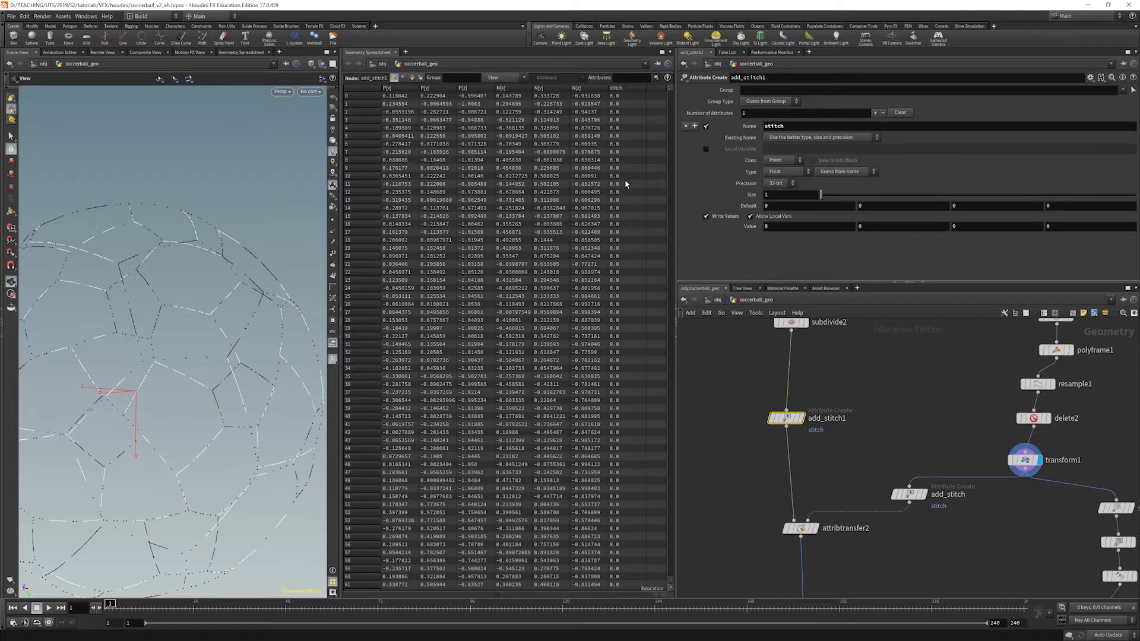
{"action": "left_click", "coordinate": [922, 494]}
{"action": "left_click", "coordinate": [911, 496]}
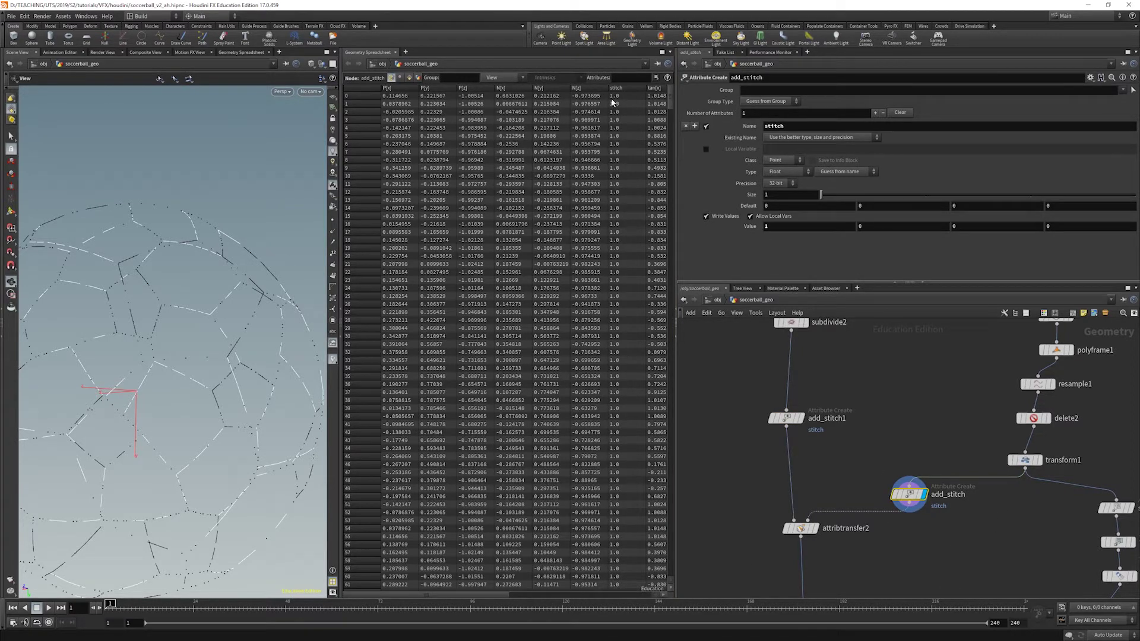
{"action": "mouse_move", "coordinate": [910, 497]}
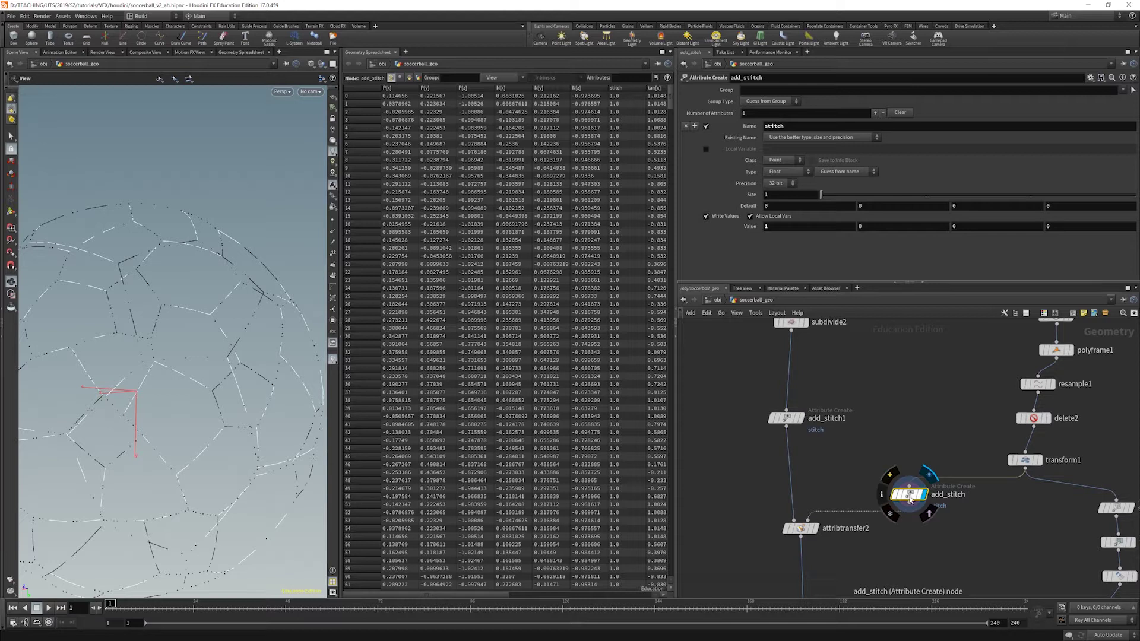
Display attribtransfer2, turn off its primitive attribute transfer, and restrict the point attributes to stitch
{"action": "left_click", "coordinate": [817, 531]}
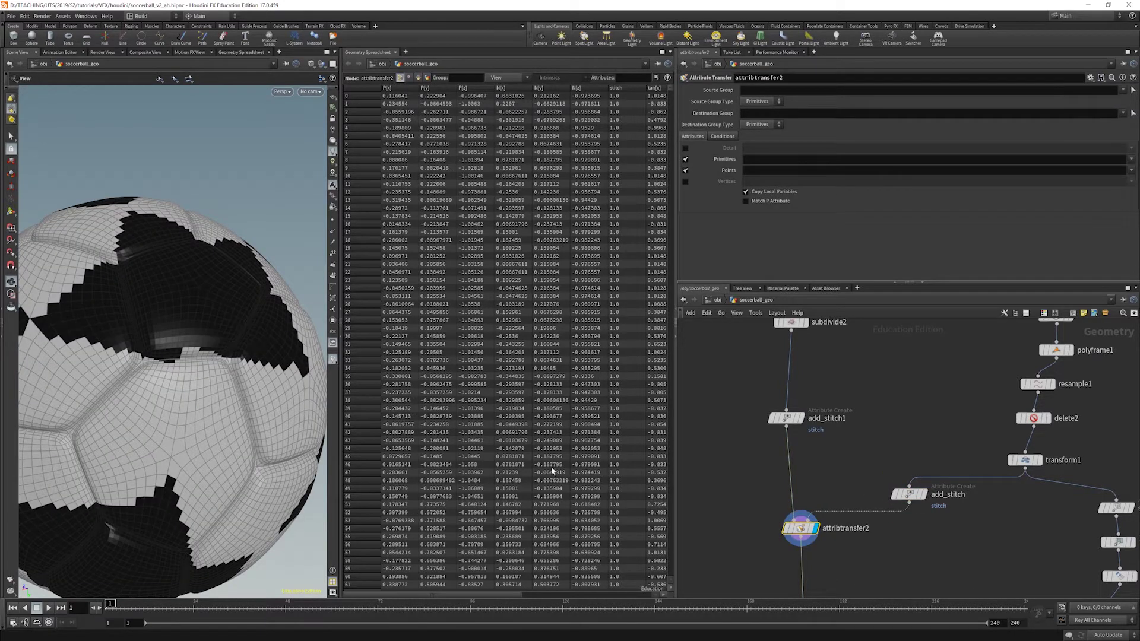
{"action": "left_click", "coordinate": [686, 160]}
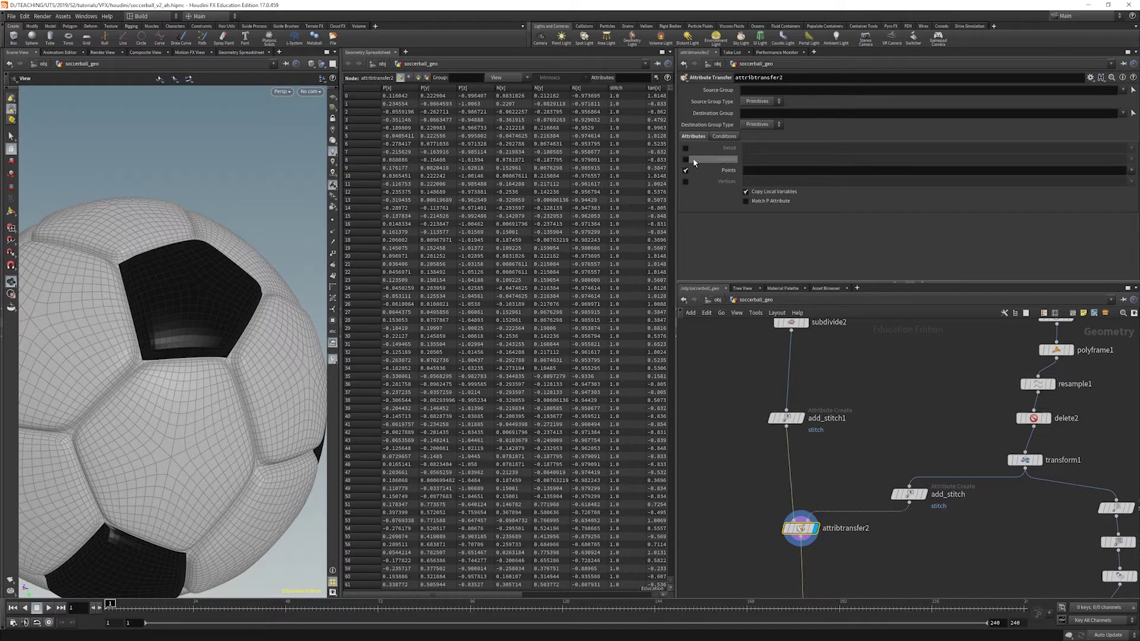
{"action": "left_click", "coordinate": [1128, 168]}
{"action": "left_click", "coordinate": [1114, 200]}
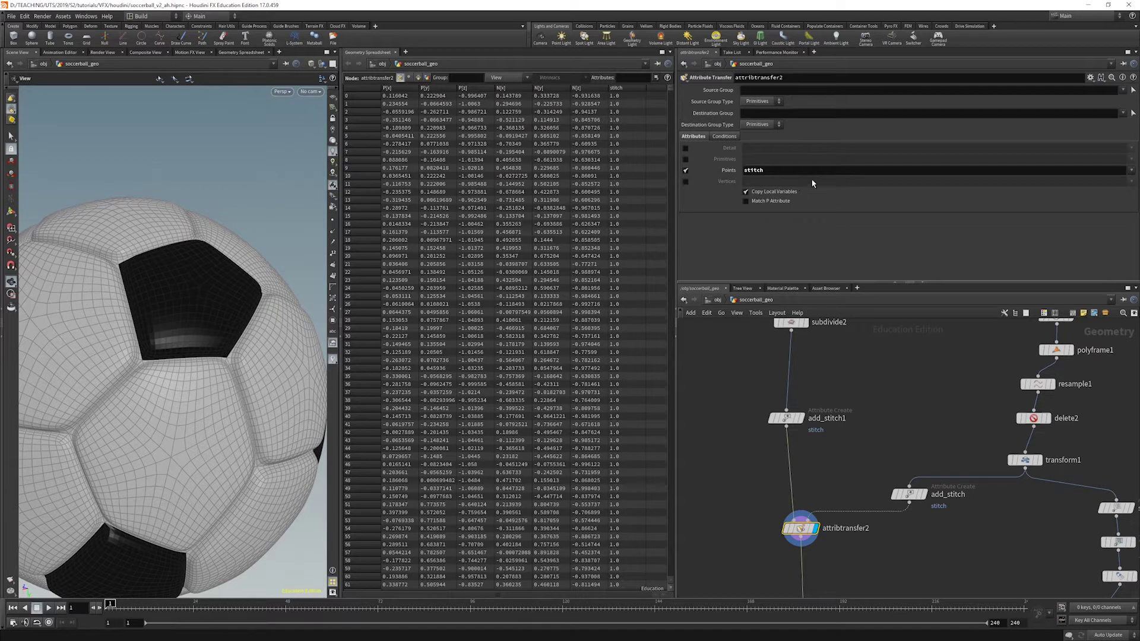
In attribtransfer2's conditions, set the Distance Threshold to 0 and the Blend Width to .05
{"action": "left_click", "coordinate": [732, 138]}
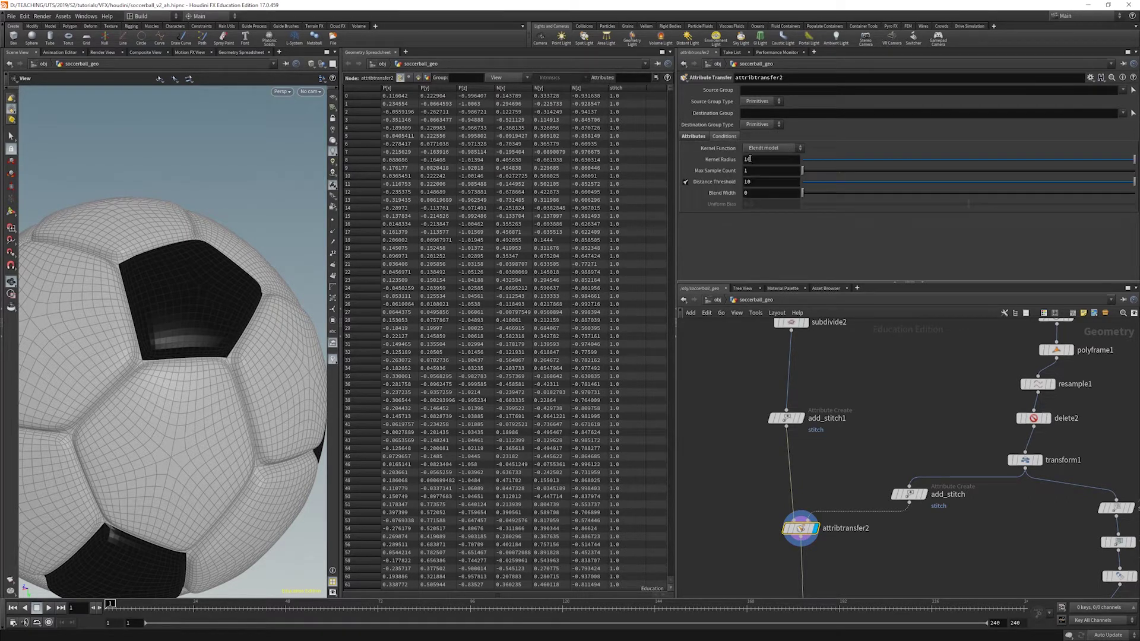
{"action": "left_click", "coordinate": [692, 138]}
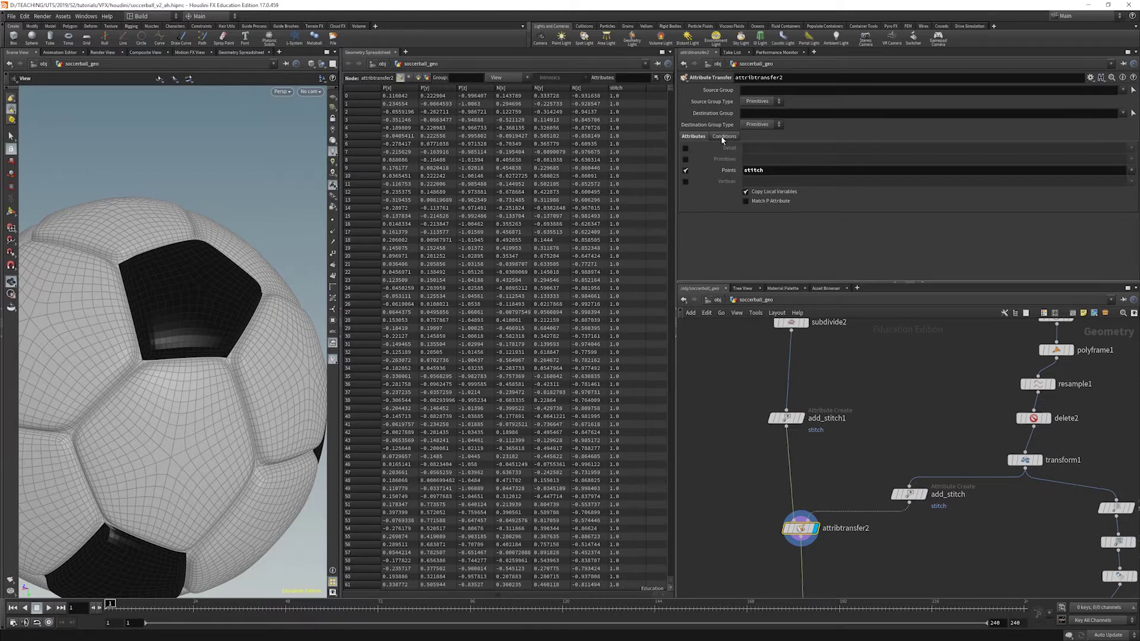
{"action": "left_click", "coordinate": [732, 138]}
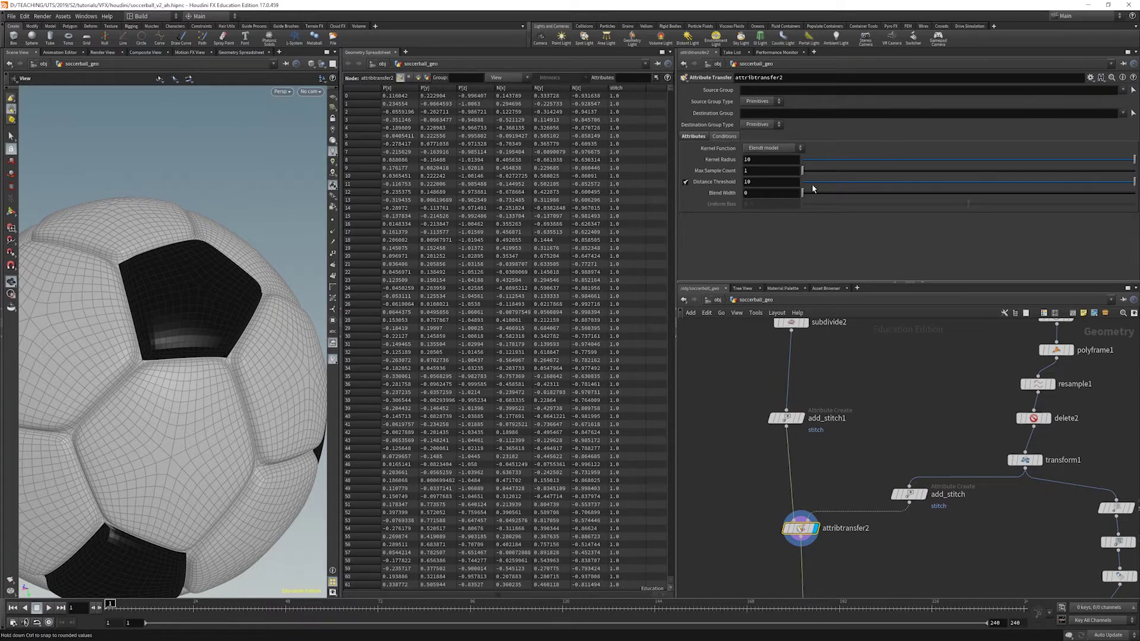
{"action": "double_click", "coordinate": [746, 181]}
{"action": "type", "text": "0"}
{"action": "key", "text": "Tab"}
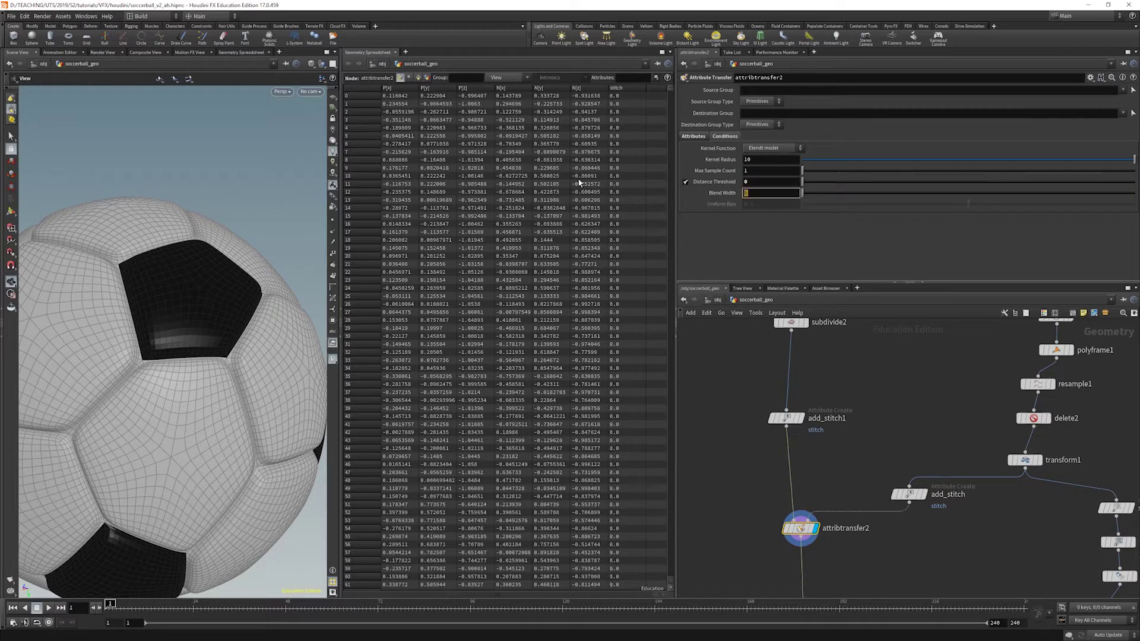
{"action": "type", "text": ".05"}
{"action": "key", "text": "Return"}
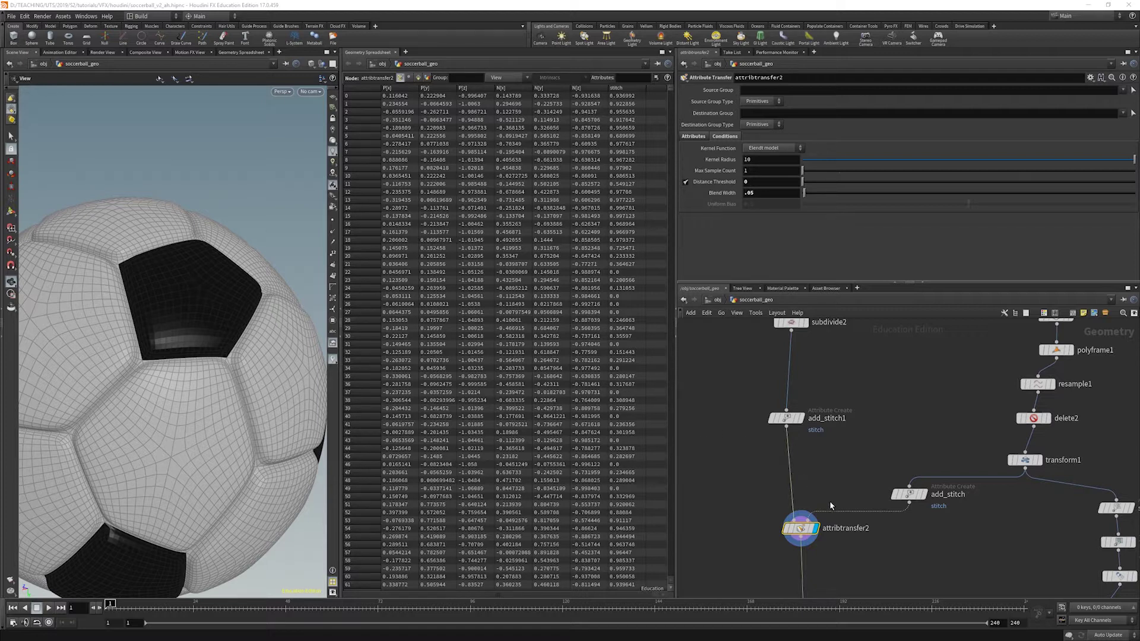
Add a Visualize node beside the main chain, connect it to attribtransfer2's output, and display it
{"action": "middle_click_drag", "start_coordinate": [839, 514], "coordinate": [861, 393]}
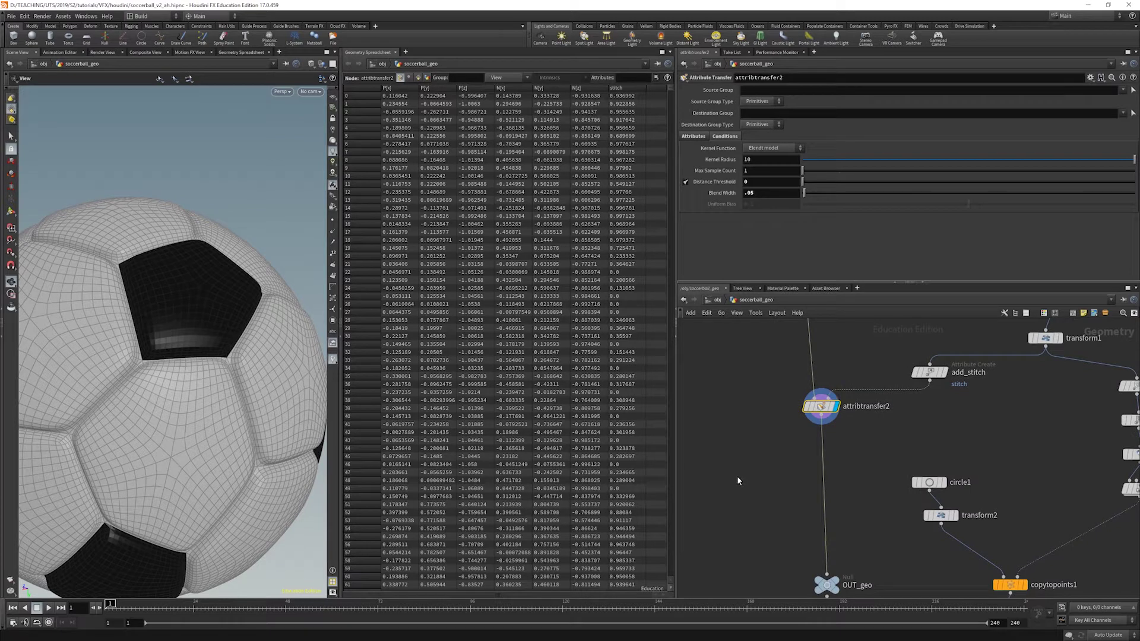
{"action": "middle_click_drag", "start_coordinate": [780, 465], "coordinate": [776, 425]}
{"action": "key", "text": "Tab"}
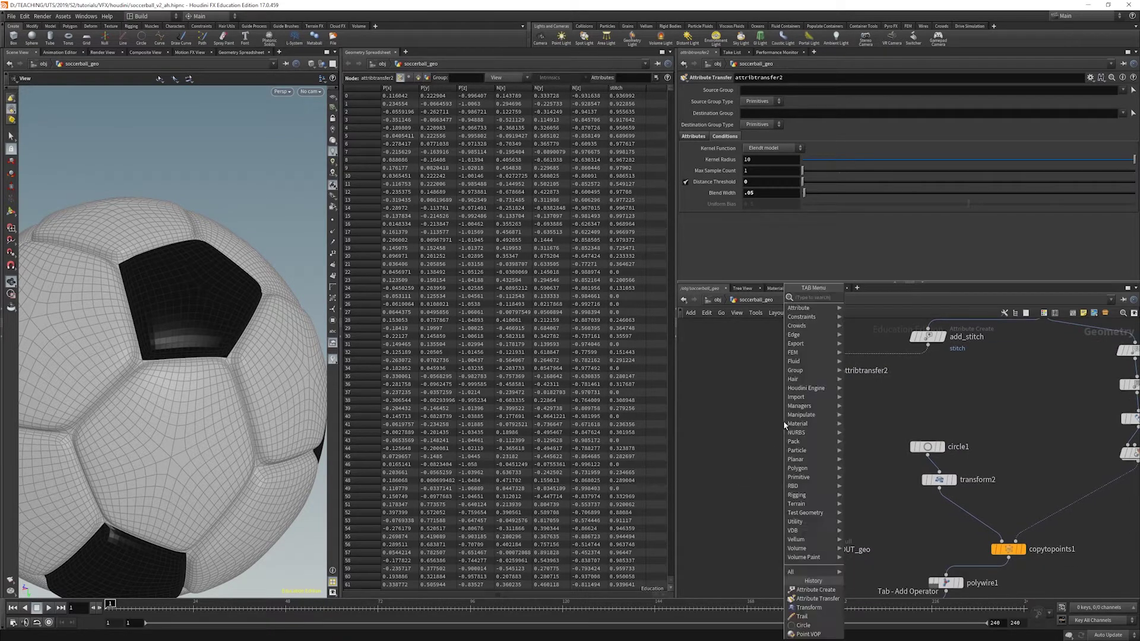
{"action": "type", "text": "vis"}
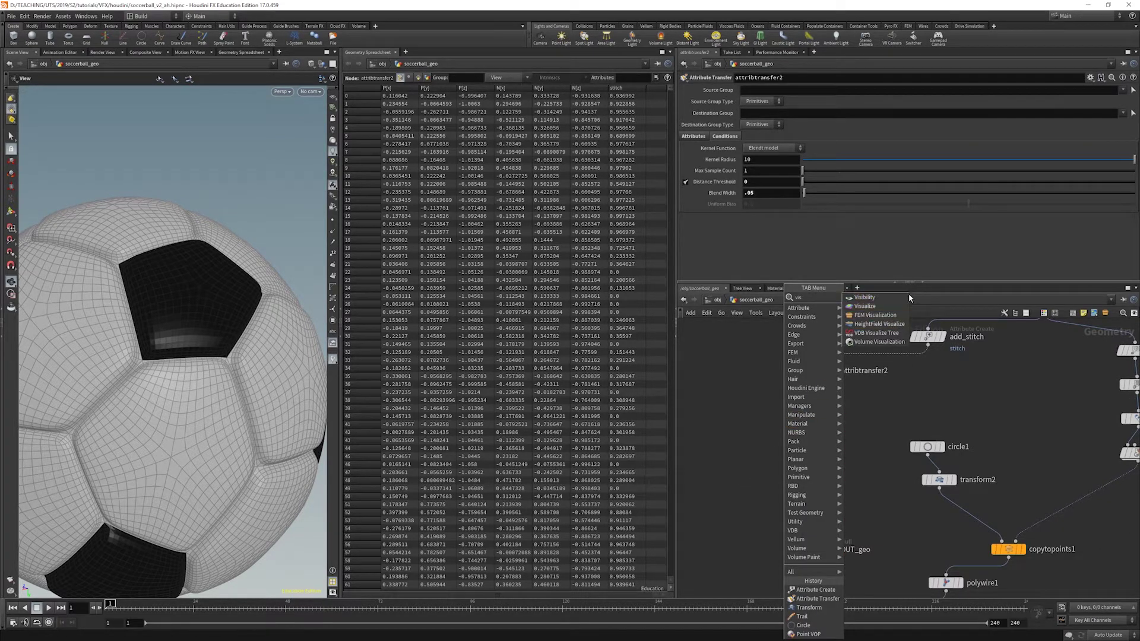
{"action": "left_click", "coordinate": [890, 296]}
{"action": "left_click", "coordinate": [758, 444]}
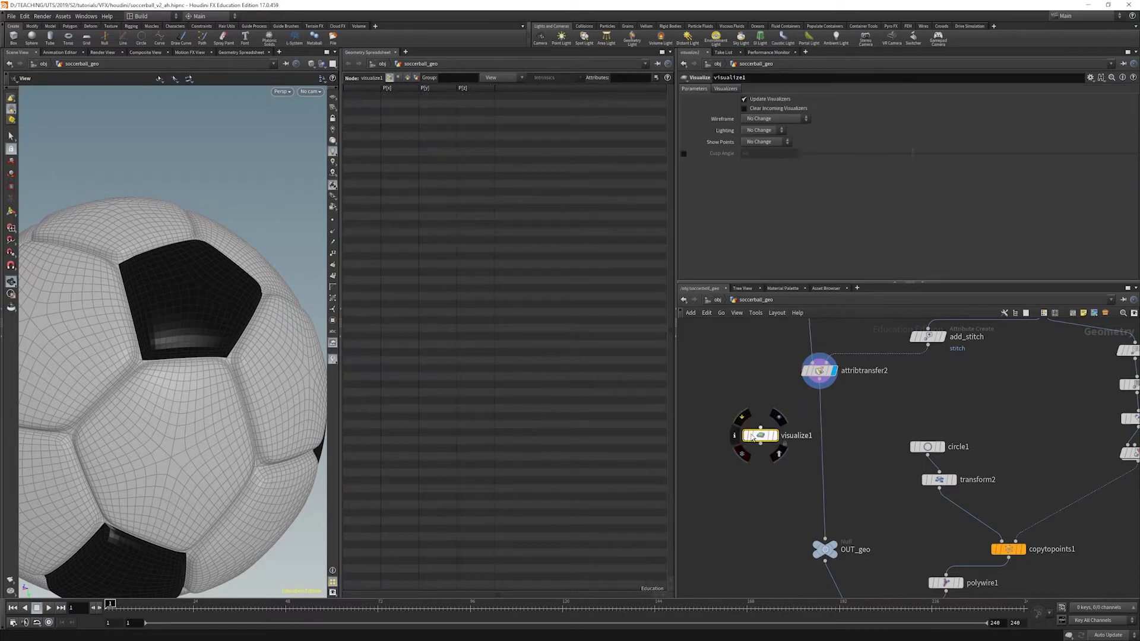
{"action": "left_click", "coordinate": [820, 389]}
{"action": "left_click", "coordinate": [761, 427]}
{"action": "left_click", "coordinate": [774, 435]}
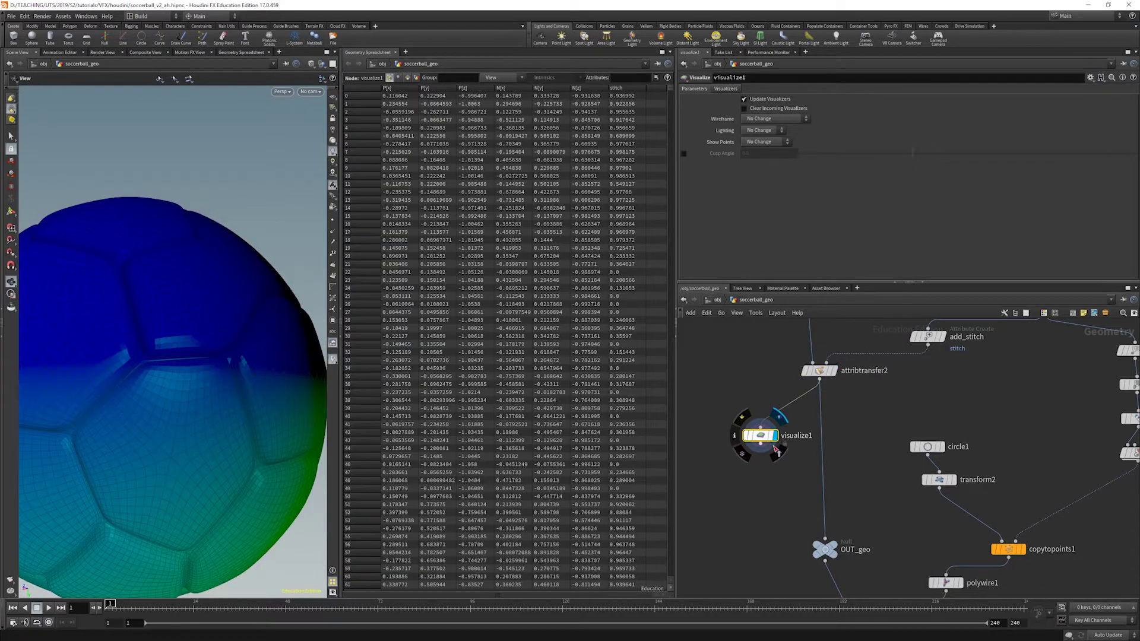
Set the color visualizer of visualize1 to show the stitch attribute
{"action": "left_click", "coordinate": [735, 89]}
{"action": "double_click", "coordinate": [747, 206]}
{"action": "type", "text": "stitch"}
{"action": "key", "text": "Return"}
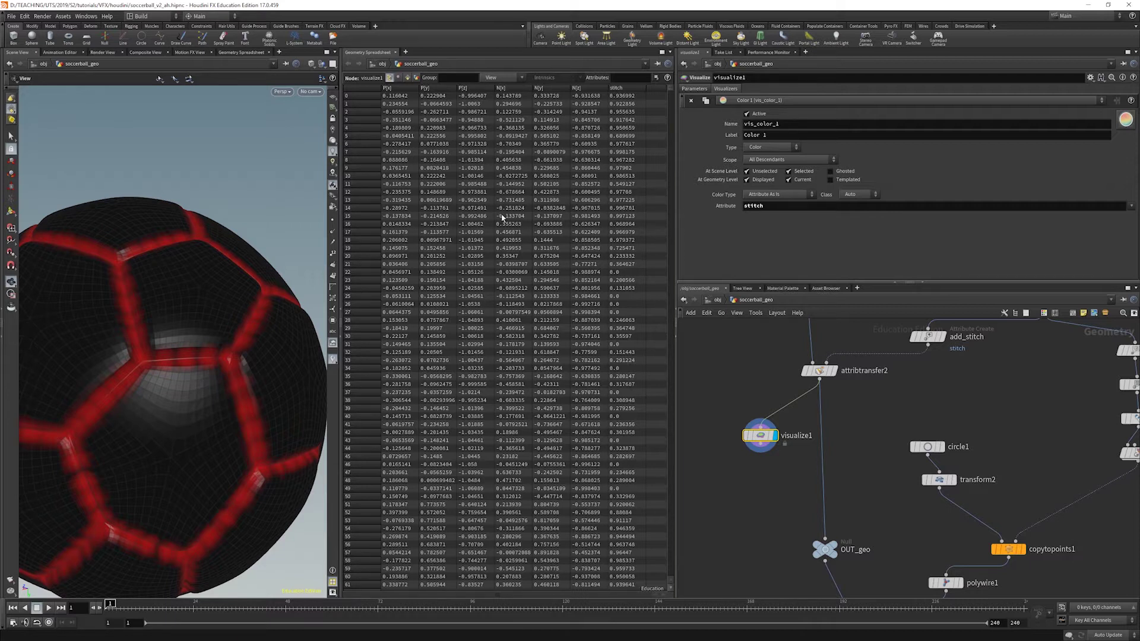
Examine the stitch coloring along the ball's seams up close, and display transform1 to inspect its stitch points
{"action": "mouse_move", "coordinate": [229, 374]}
{"action": "left_mouse_down"}
{"action": "mouse_move", "coordinate": [195, 347]}
{"action": "mouse_move", "coordinate": [231, 387]}
{"action": "left_mouse_up"}
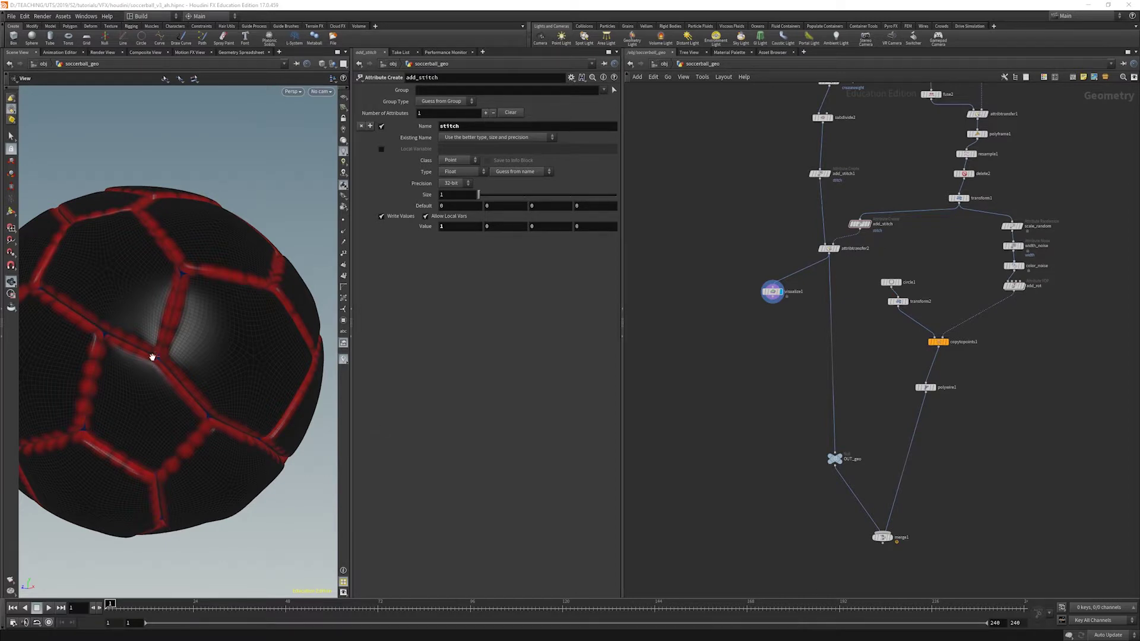
{"action": "left_click_drag", "start_coordinate": [168, 323], "coordinate": [184, 317]}
{"action": "right_click_drag", "start_coordinate": [184, 317], "coordinate": [381, 349]}
{"action": "left_click_drag", "start_coordinate": [209, 308], "coordinate": [198, 348]}
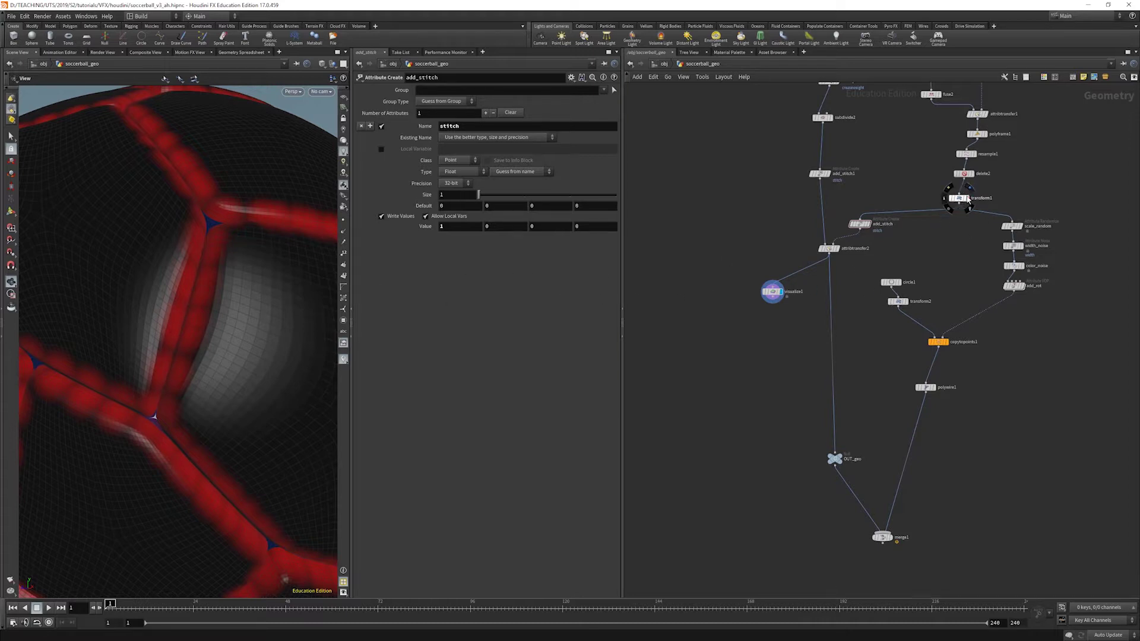
{"action": "left_click", "coordinate": [968, 202]}
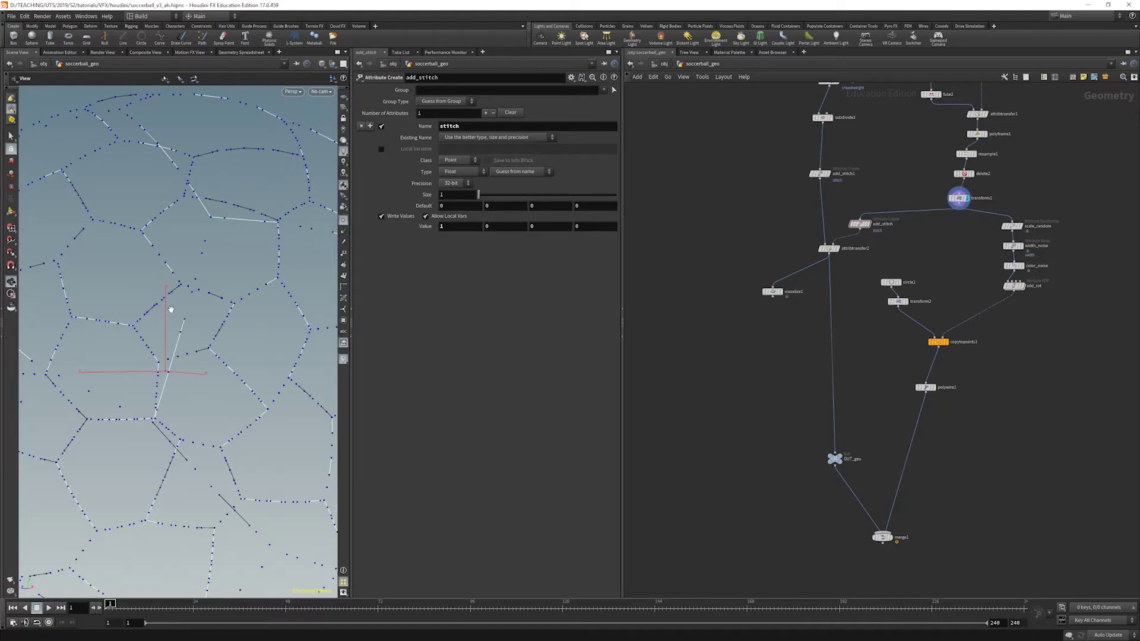
{"action": "left_click_drag", "start_coordinate": [162, 302], "coordinate": [214, 297]}
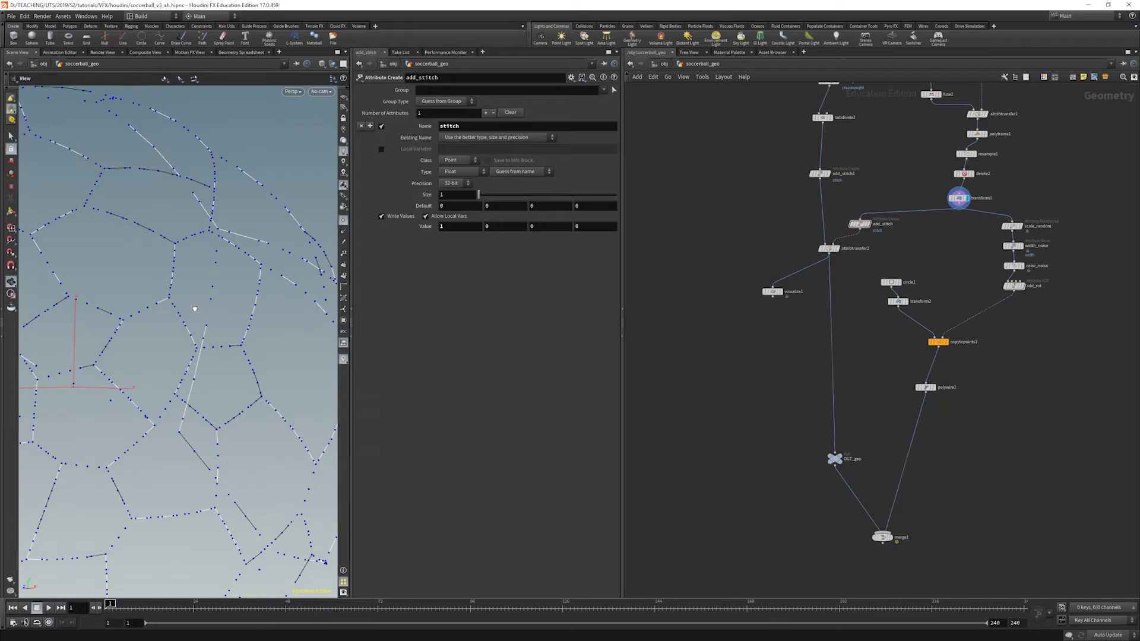
Display attribtransfer2 and check its transferred stitch values in the Geometry Spreadsheet before returning to the 3D view
{"action": "mouse_move", "coordinate": [868, 230]}
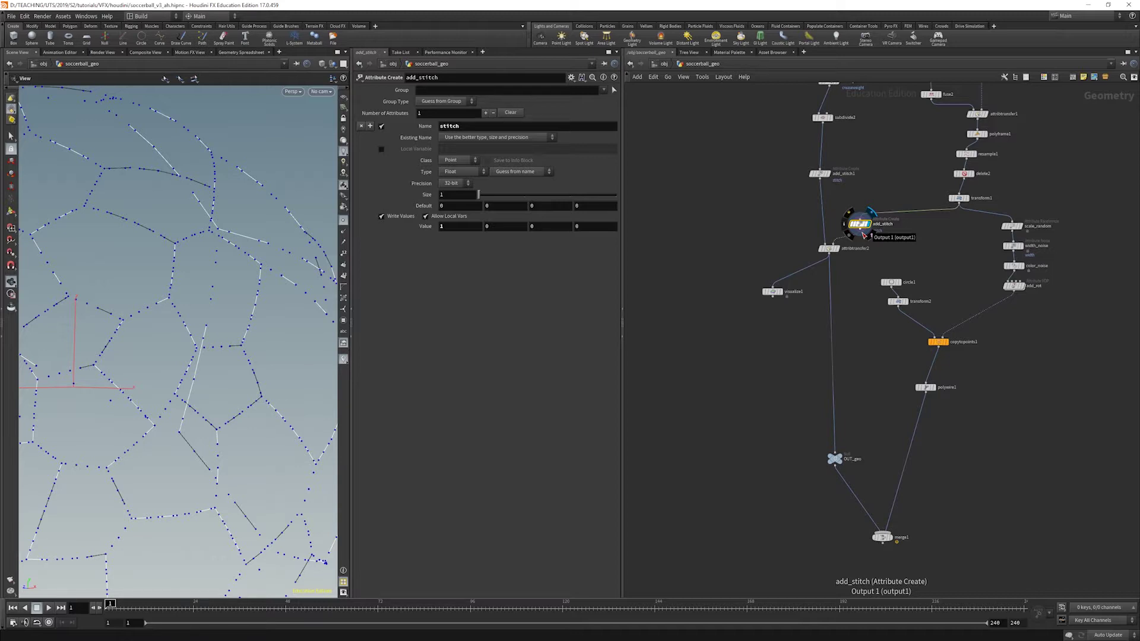
{"action": "left_click", "coordinate": [831, 248]}
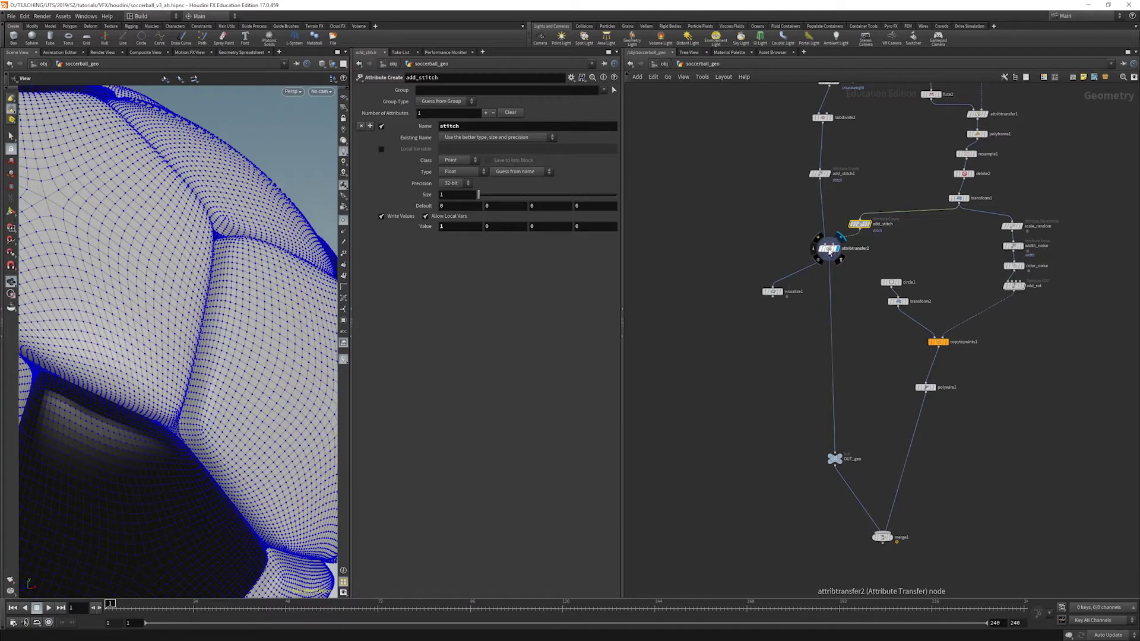
{"action": "left_click", "coordinate": [243, 52]}
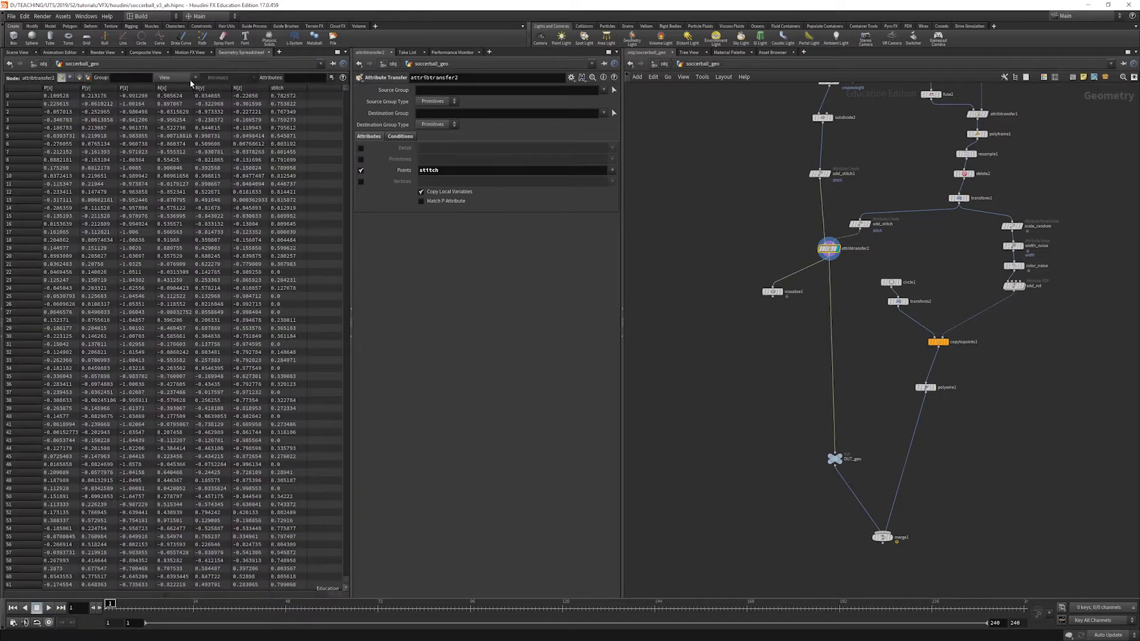
{"action": "left_click", "coordinate": [18, 52]}
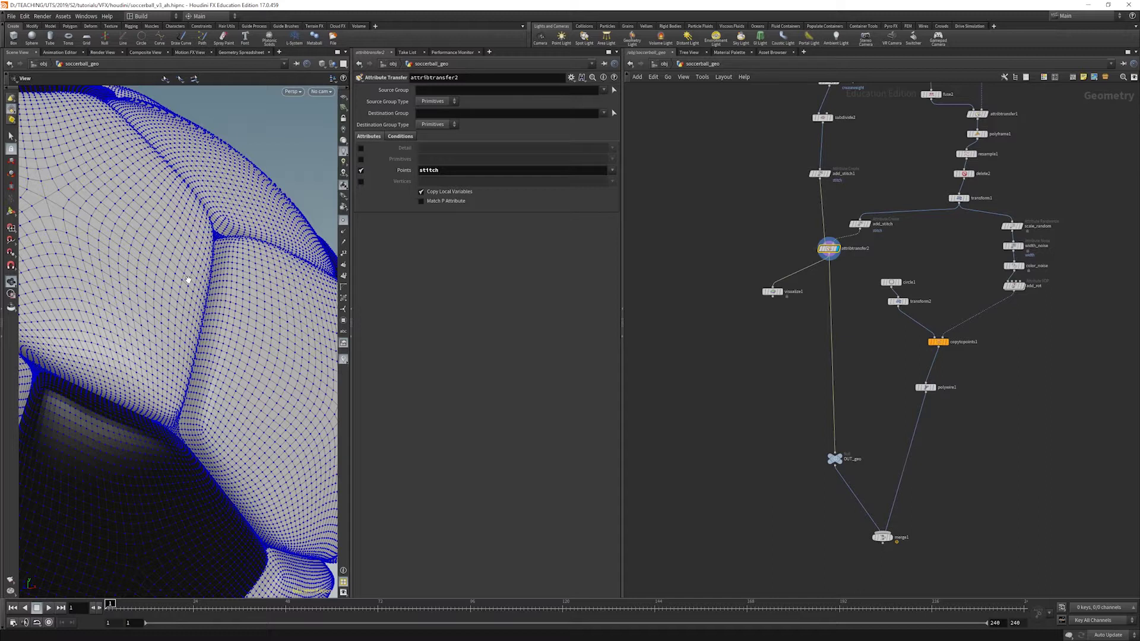
Display add_stitch, give it a second attribute named stitch_P, and set that attribute's type to Vector
{"action": "key", "text": "r"}
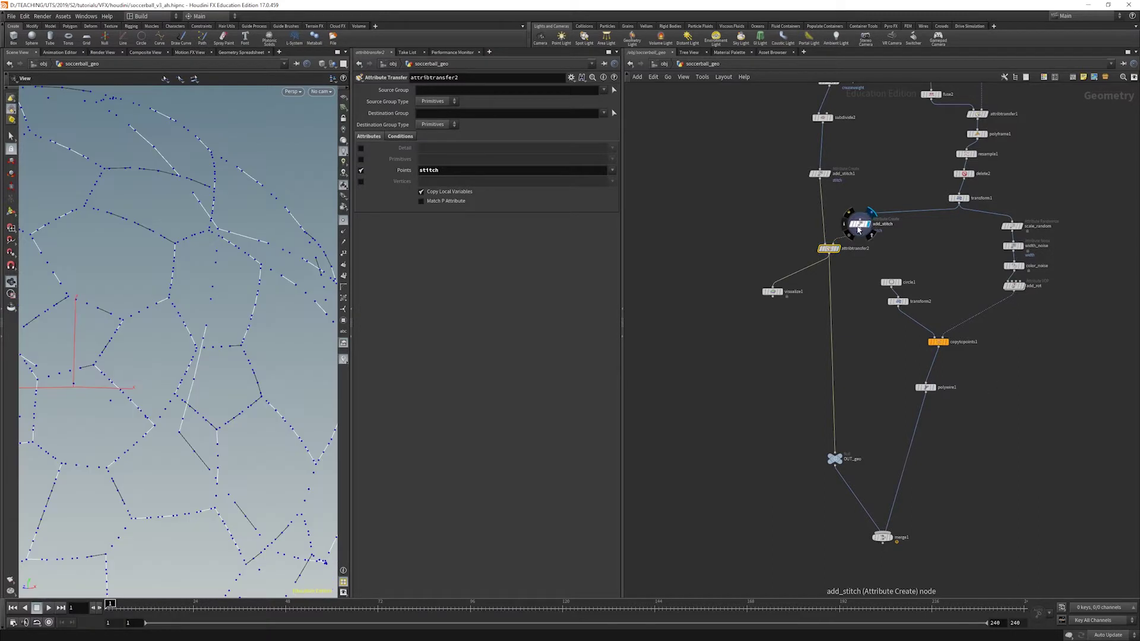
{"action": "left_click", "coordinate": [858, 225]}
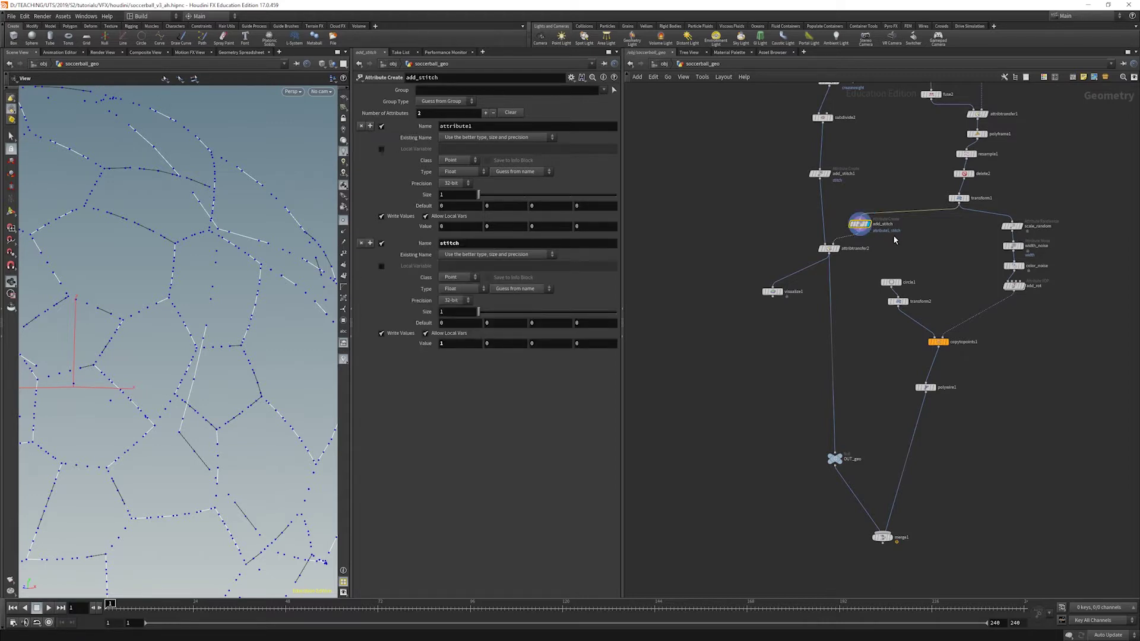
{"action": "double_click", "coordinate": [474, 127]}
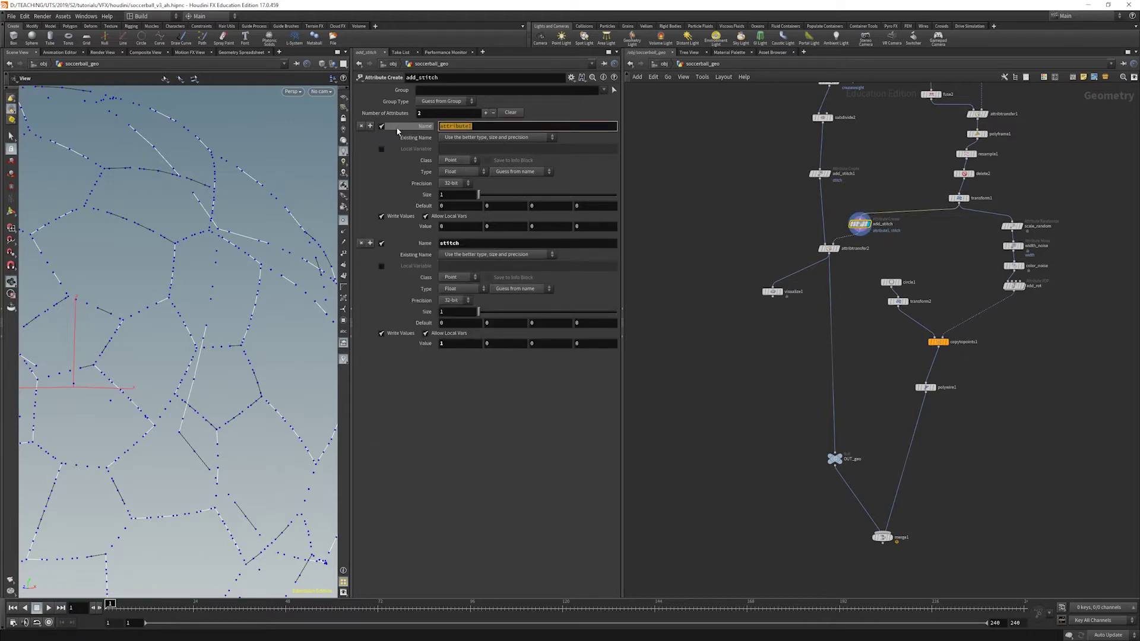
{"action": "type", "text": "stitch_P"}
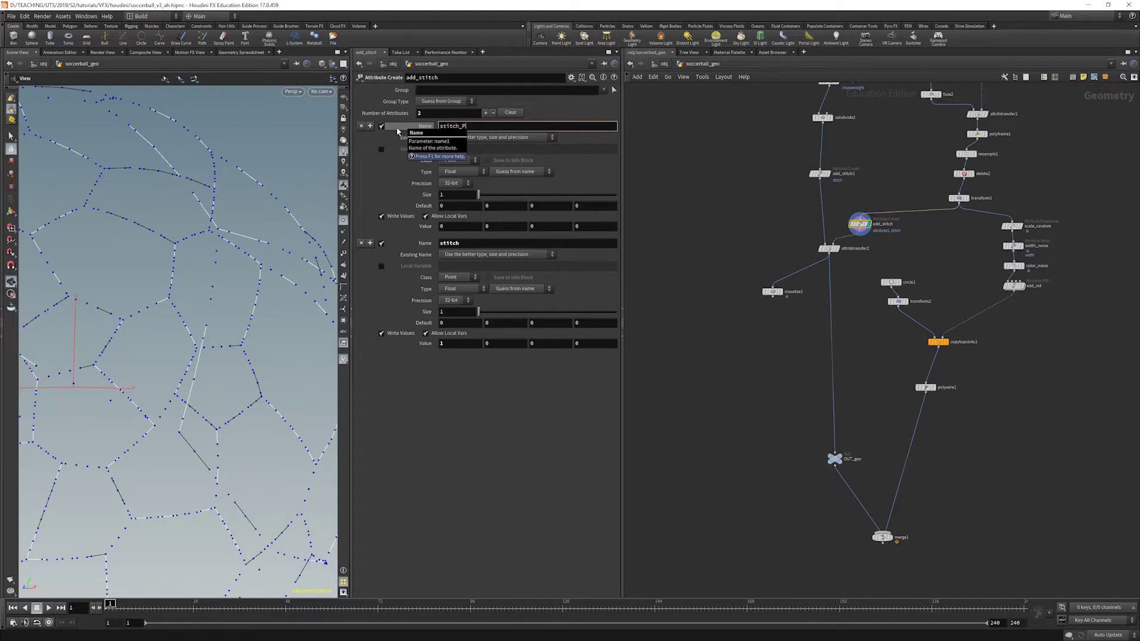
{"action": "key", "text": "Return"}
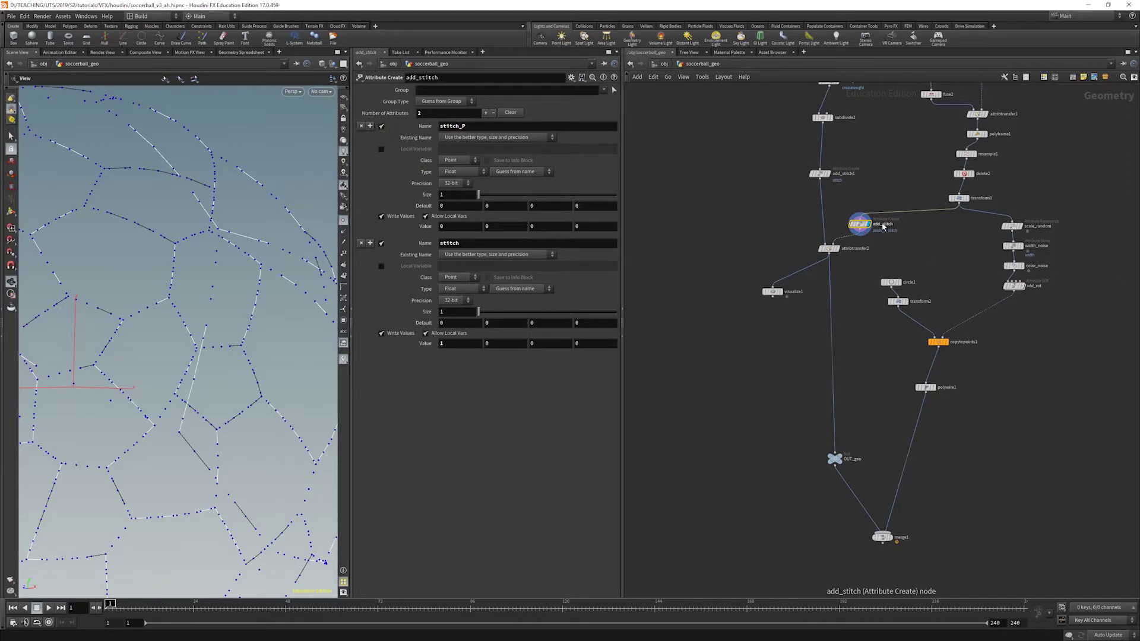
{"action": "left_click_drag", "start_coordinate": [861, 225], "coordinate": [868, 223]}
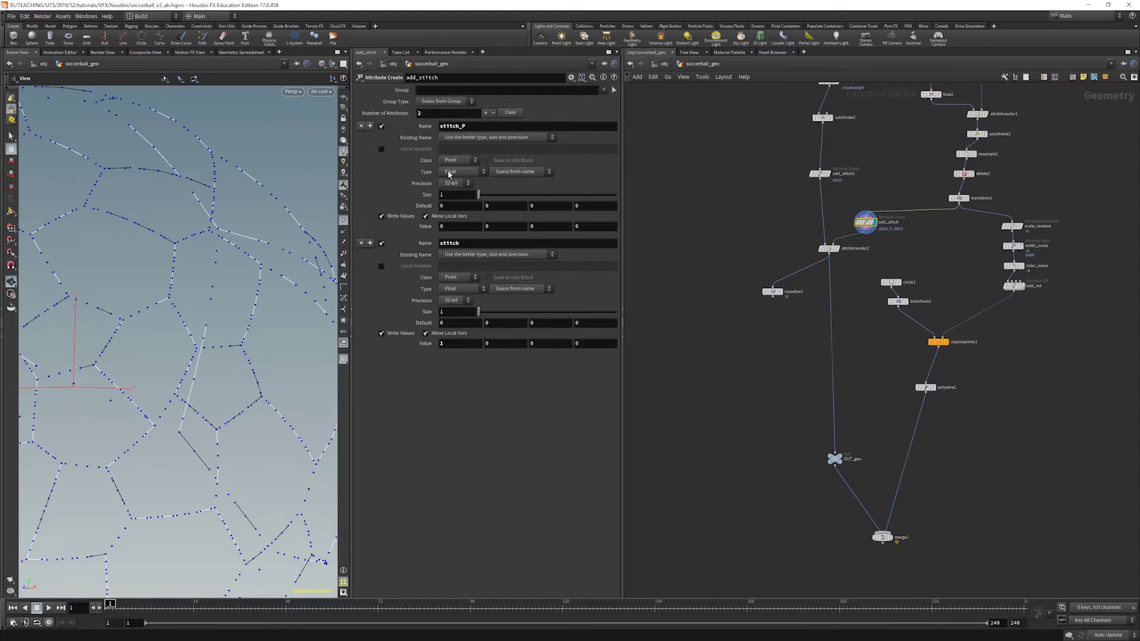
{"action": "left_click", "coordinate": [453, 172]}
{"action": "left_click", "coordinate": [458, 198]}
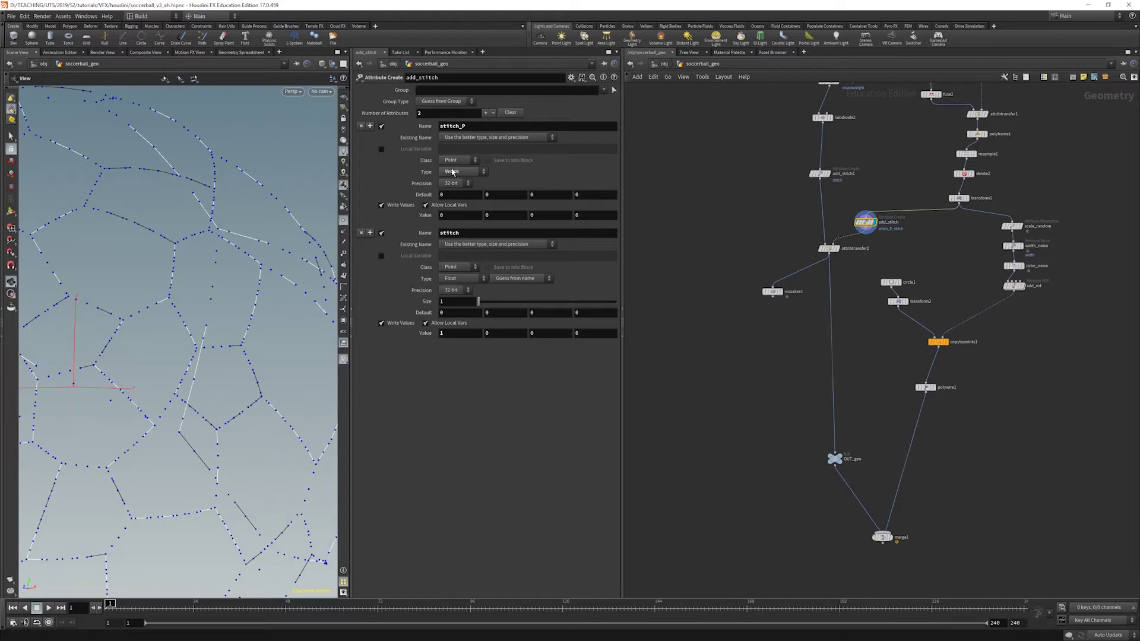
Set the stitch_P attribute's value components to @P.x, @P.y and @P.z
{"action": "left_click", "coordinate": [423, 215]}
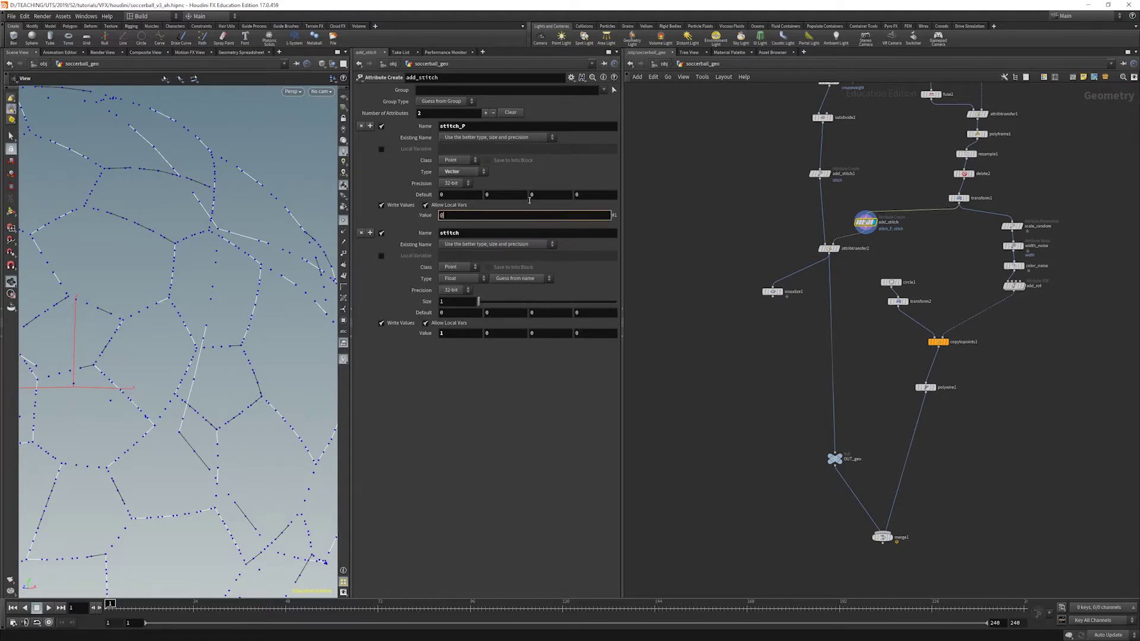
{"action": "type", "text": "@P.x"}
{"action": "key", "text": "BackSpace"}
{"action": "key", "text": "BackSpace"}
{"action": "key", "text": "BackSpace"}
{"action": "key", "text": "BackSpace"}
{"action": "key", "text": "BackSpace"}
{"action": "key", "text": "BackSpace"}
{"action": "key", "text": "BackSpace"}
{"action": "type", "text": "@p.x"}
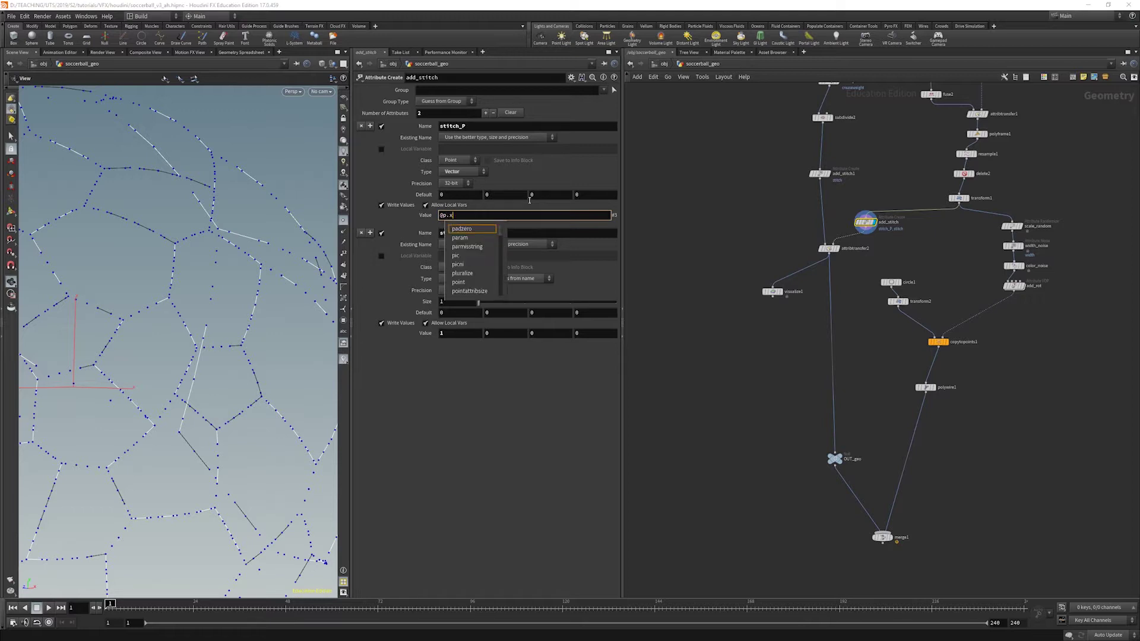
{"action": "key", "text": "Escape"}
{"action": "key", "text": "Return"}
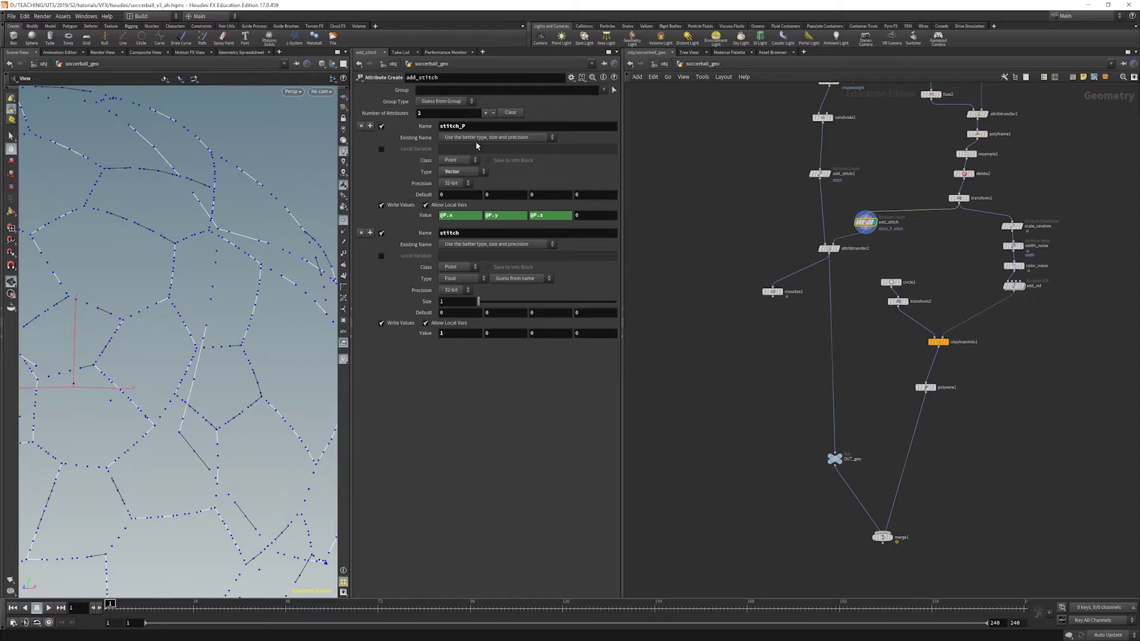
Add stitch_P to the point attributes transferred by attribtransfer2 and bring up its transfer conditions
{"action": "left_click", "coordinate": [832, 248]}
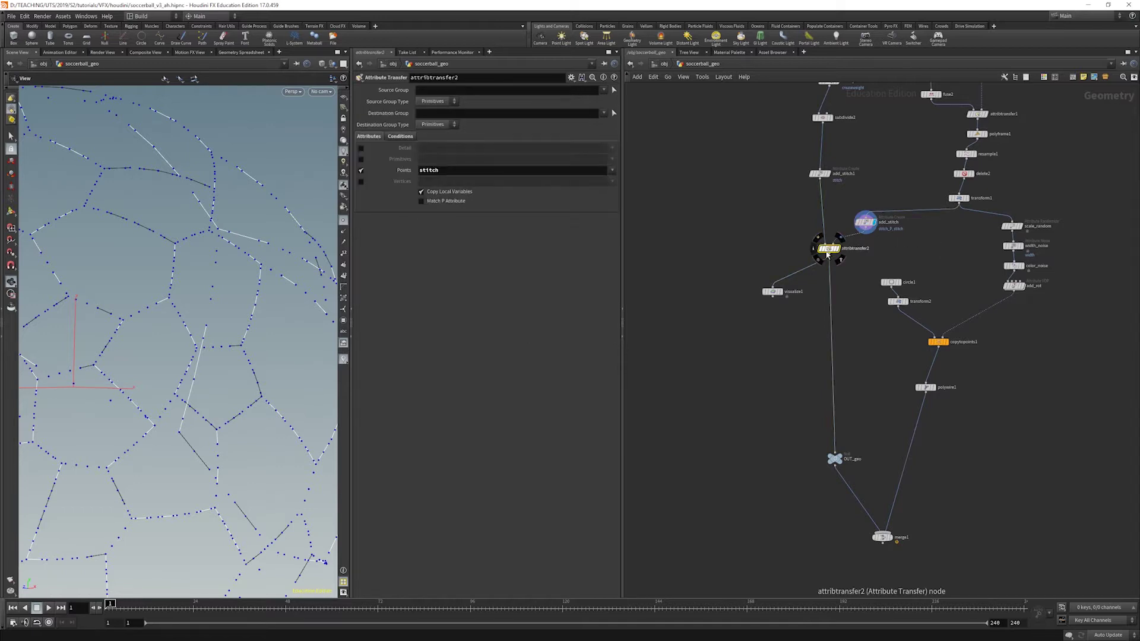
{"action": "left_click", "coordinate": [611, 171]}
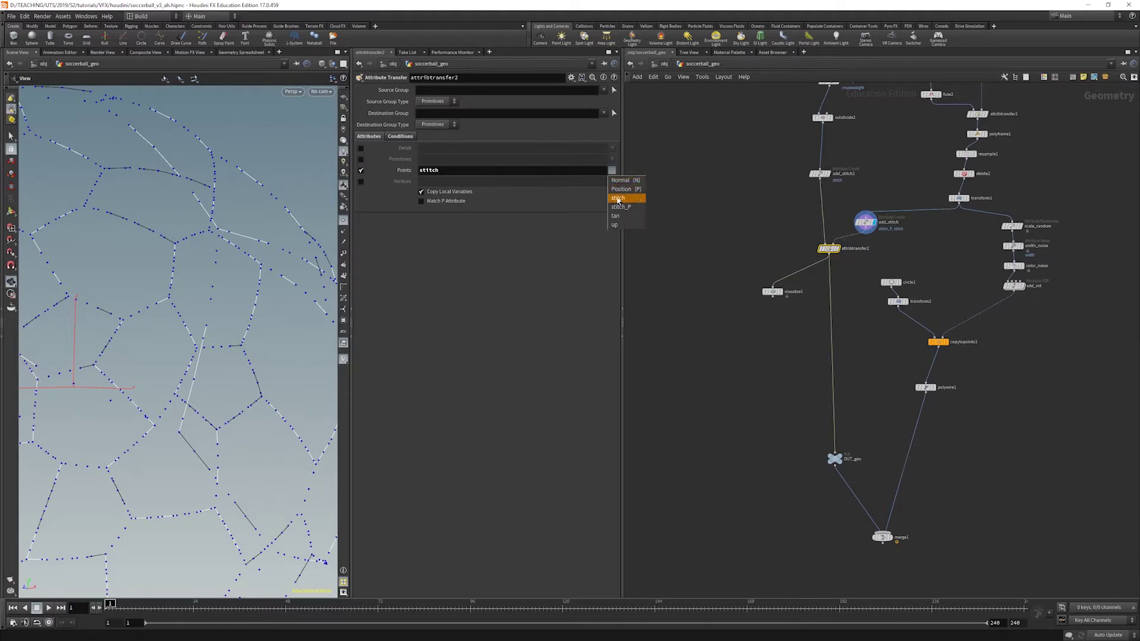
{"action": "left_click", "coordinate": [627, 209]}
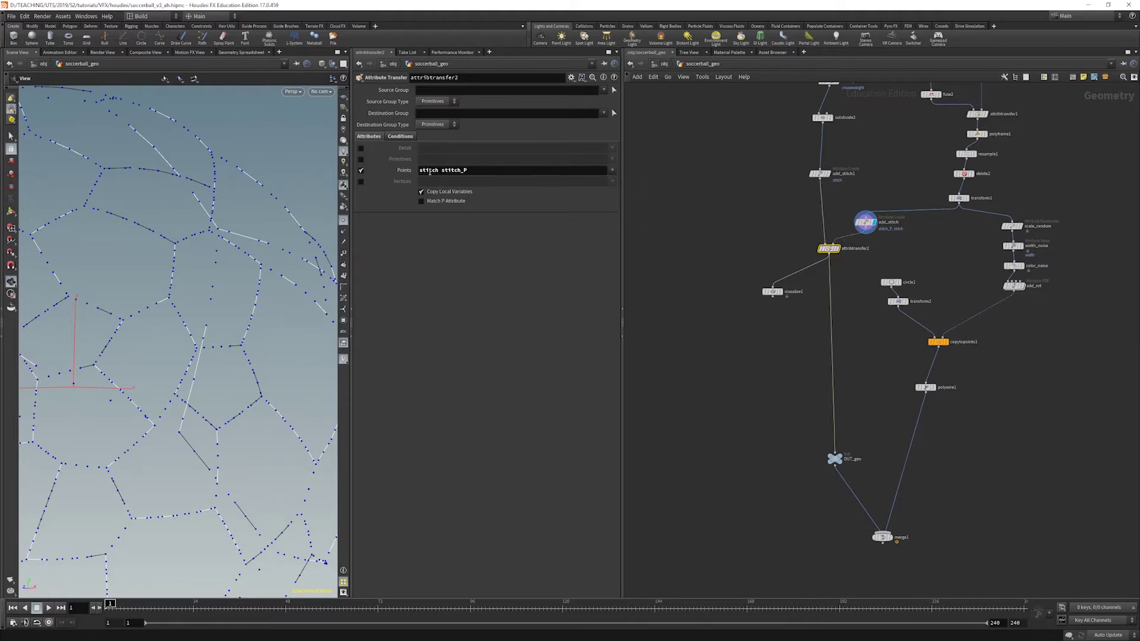
{"action": "left_click", "coordinate": [401, 137]}
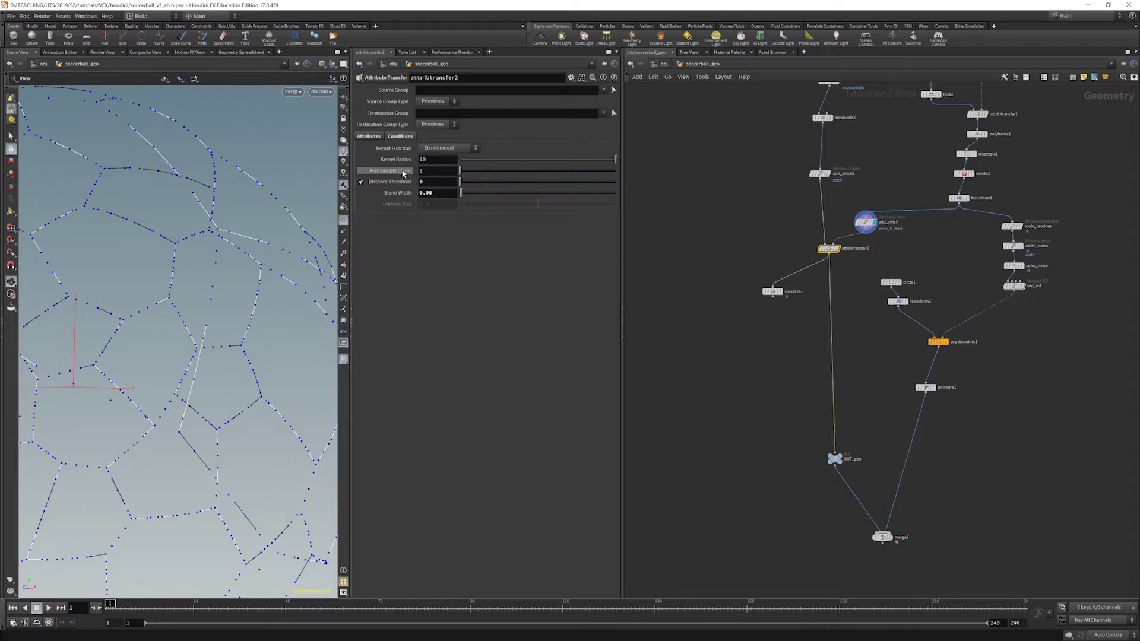
Display attribtransfer2 and check the transferred stitch_P values in the Geometry Spreadsheet before returning to the 3D view
{"action": "key", "text": "r"}
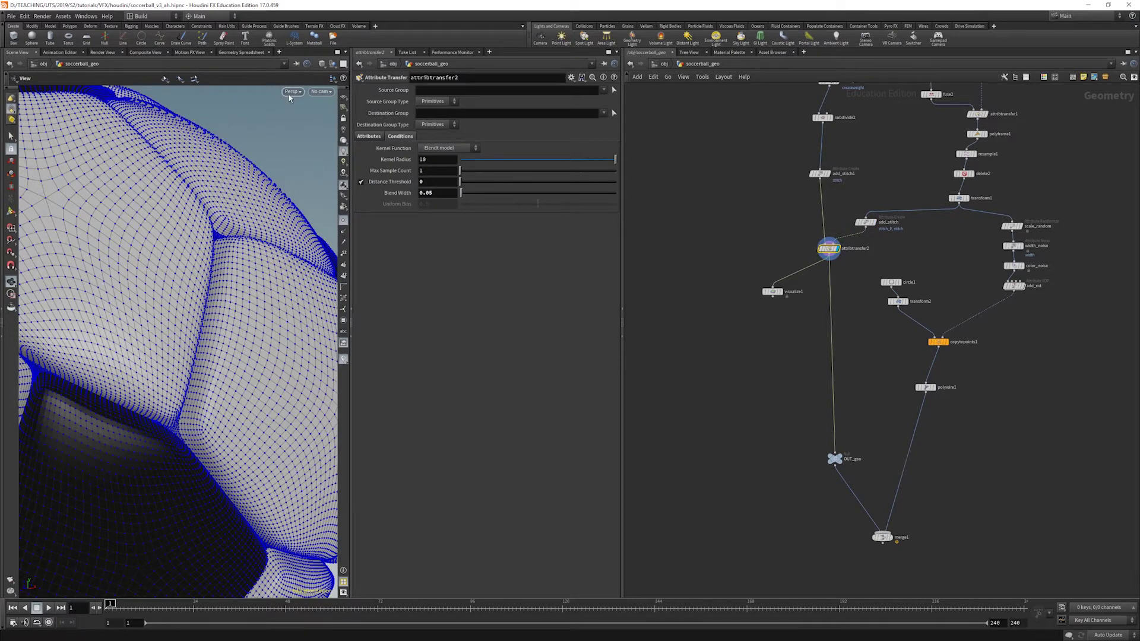
{"action": "left_click", "coordinate": [244, 53]}
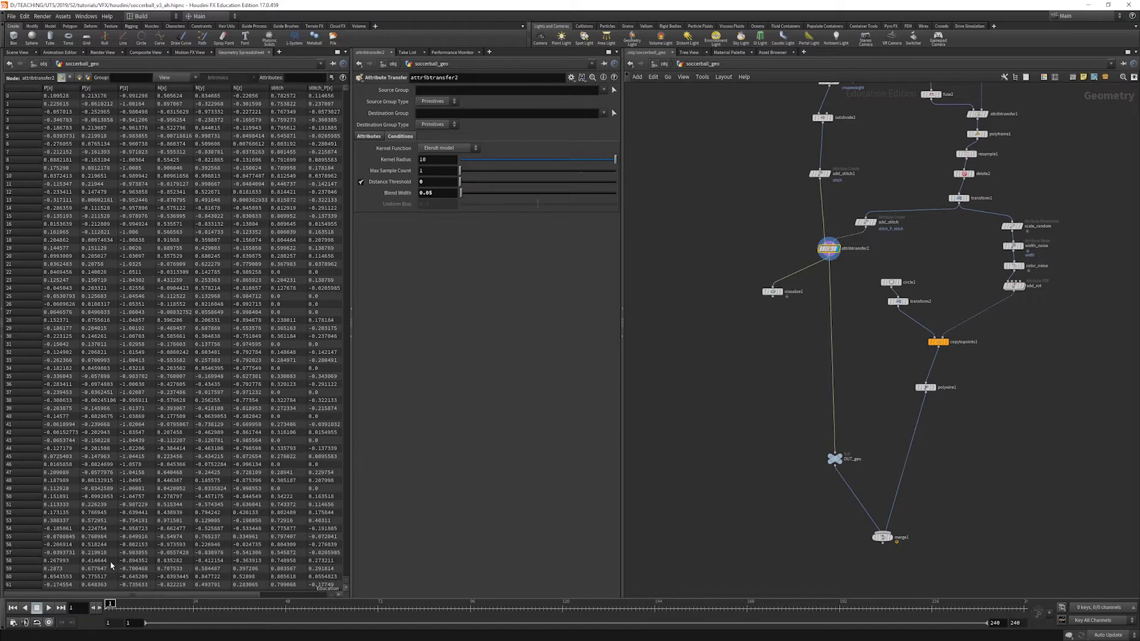
{"action": "left_click_drag", "start_coordinate": [151, 596], "coordinate": [223, 596]}
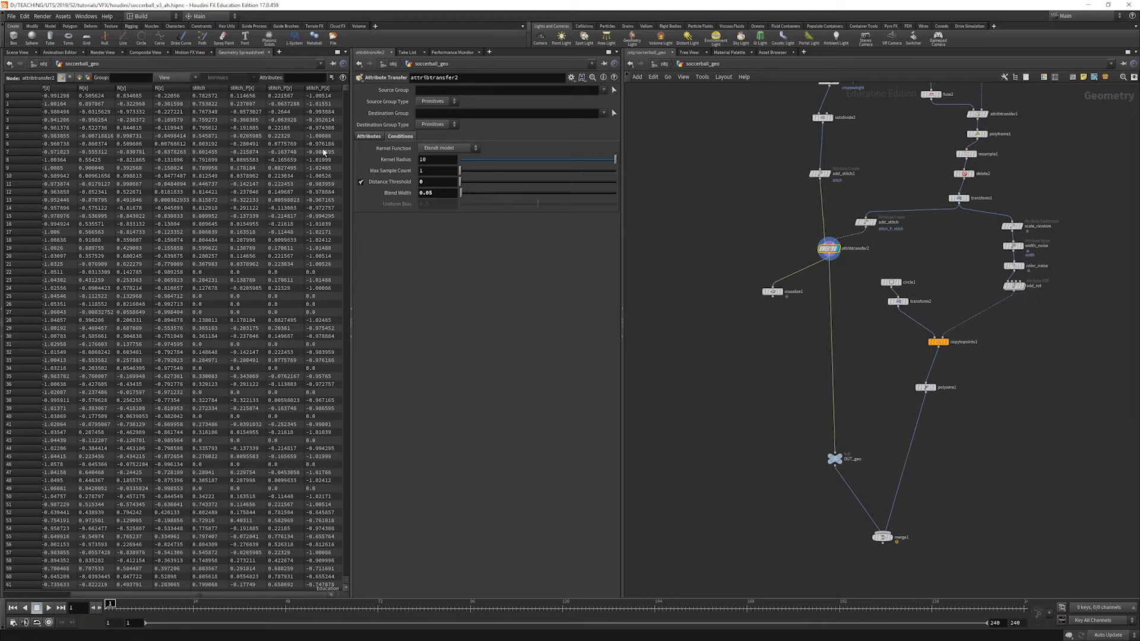
{"action": "key", "text": "ctrl+Tab"}
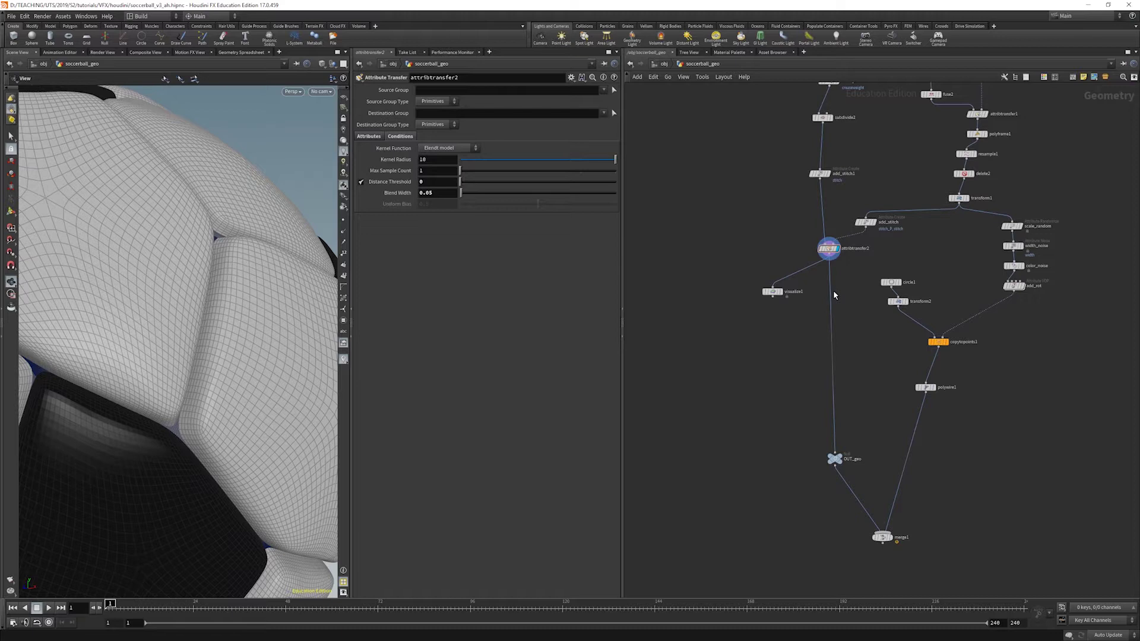
Insert a Point VOP node on the wire between attribtransfer2 and OUT_geo
{"action": "key", "text": "Tab"}
{"action": "type", "text": "vop"}
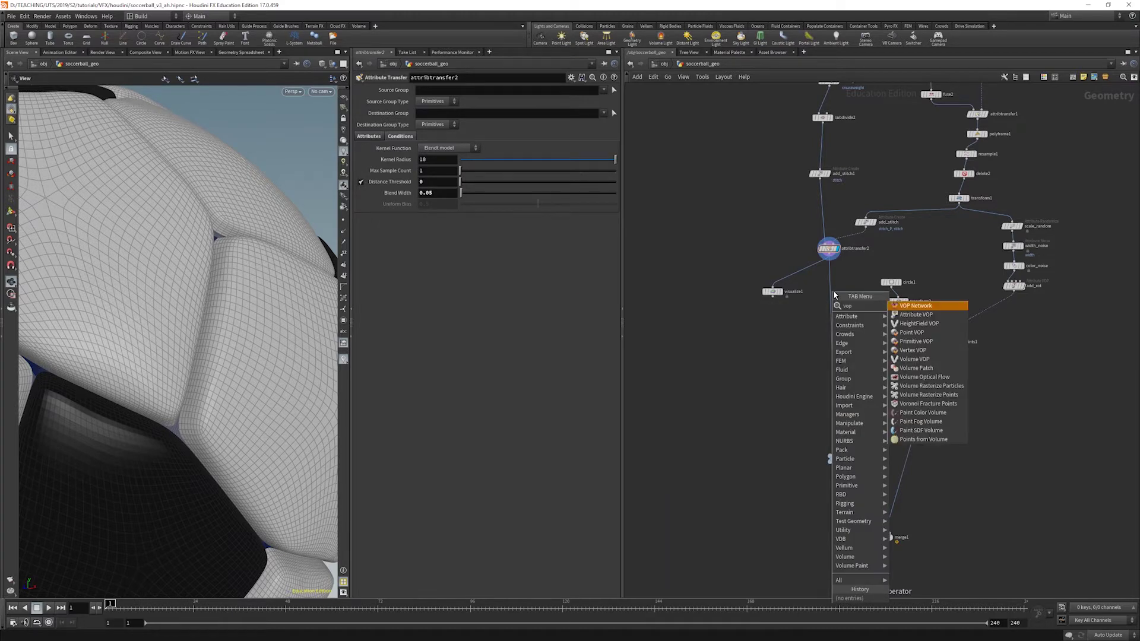
{"action": "key", "text": "Down"}
{"action": "key", "text": "Down"}
{"action": "key", "text": "Down"}
{"action": "key", "text": "Return"}
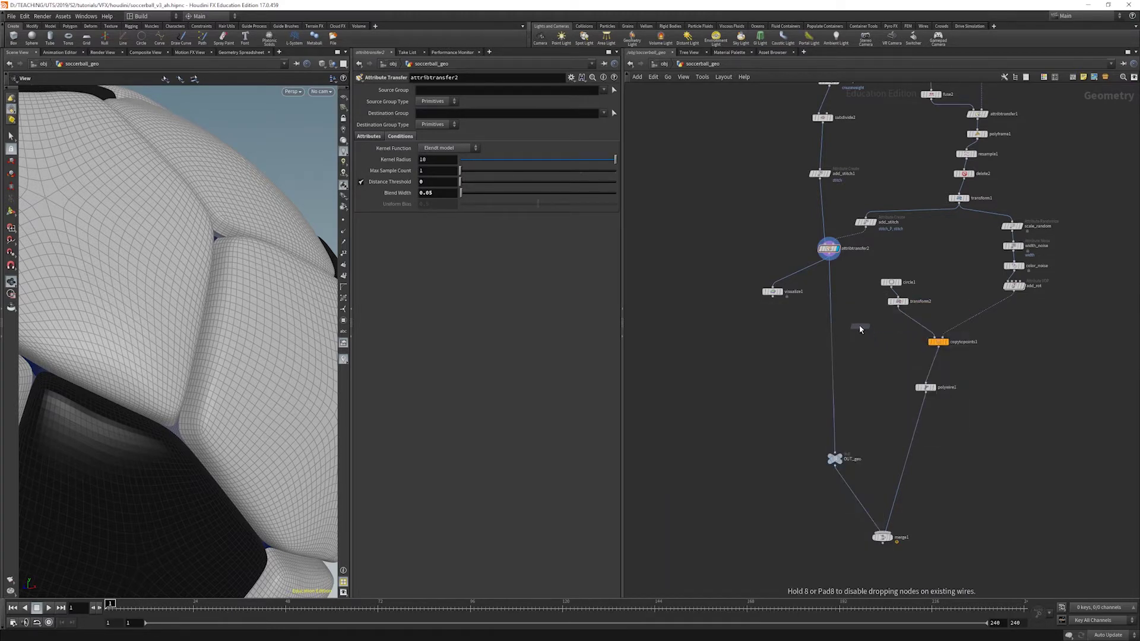
{"action": "left_click", "coordinate": [834, 301]}
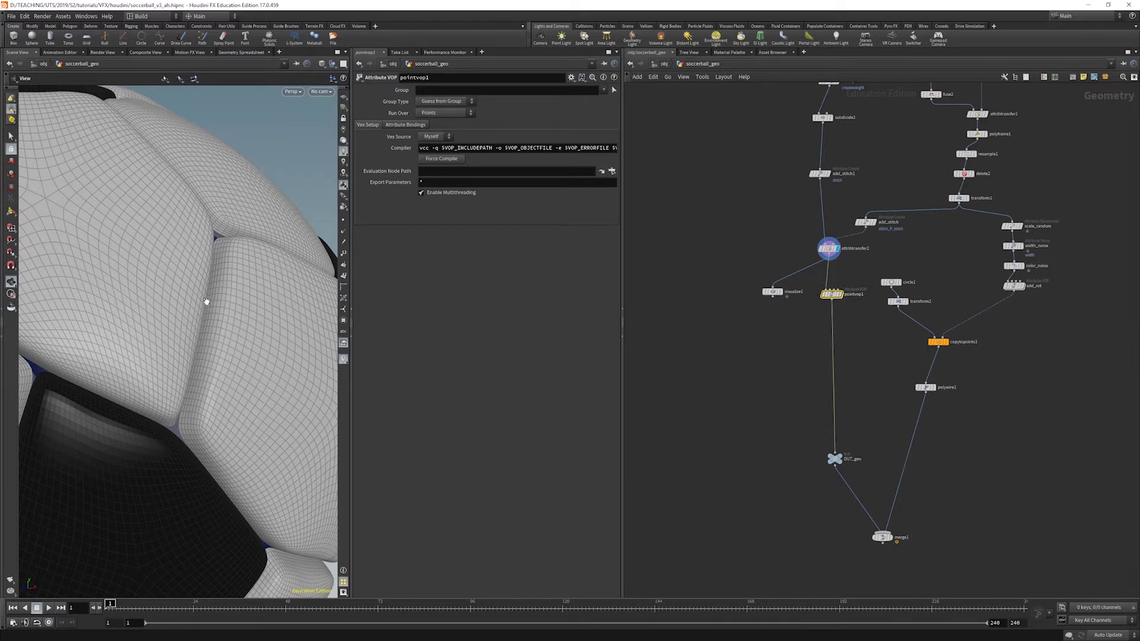
Display the new Point VOP, rename it deform_patch_edges, and move it slightly lower in the network
{"action": "left_click_drag", "start_coordinate": [214, 298], "coordinate": [190, 290]}
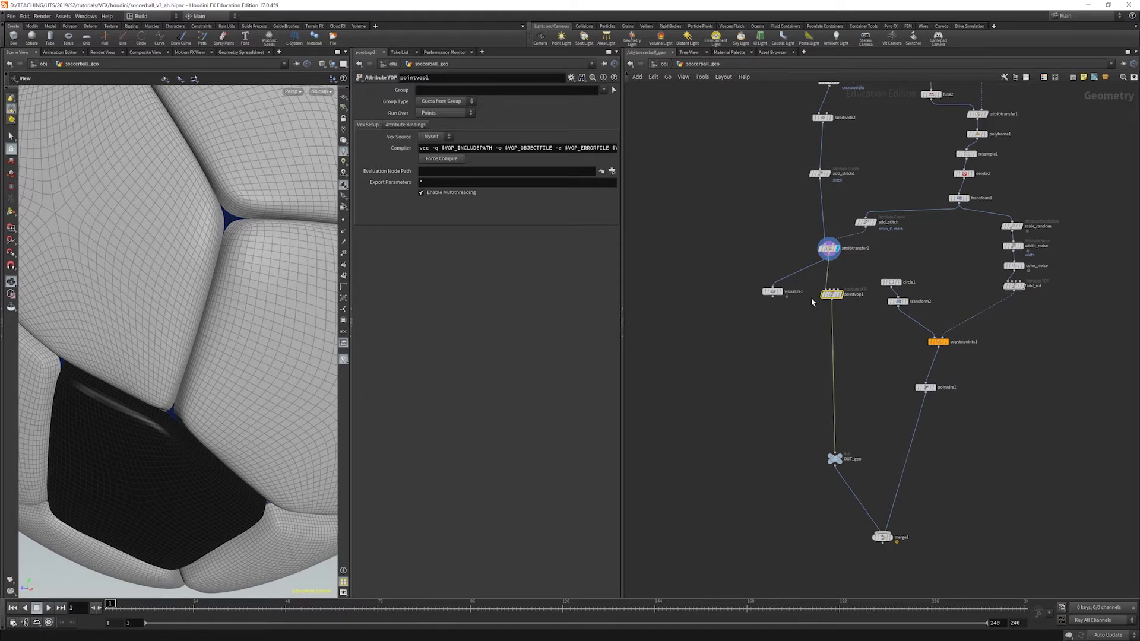
{"action": "left_click", "coordinate": [840, 294]}
{"action": "double_click", "coordinate": [851, 295]}
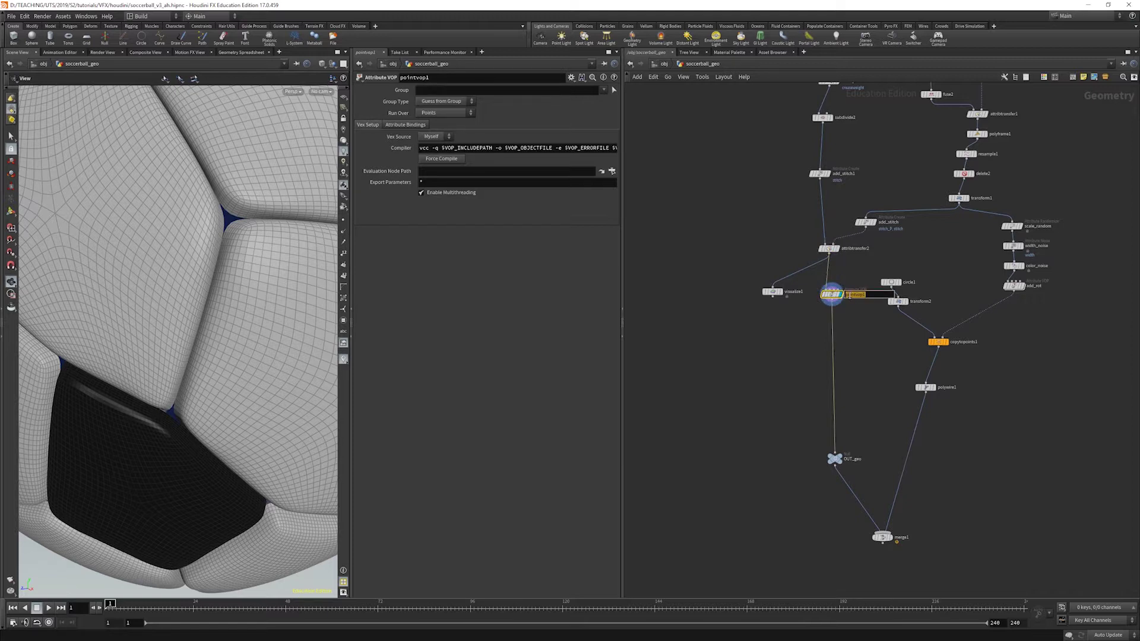
{"action": "type", "text": "deform_patch_edges"}
{"action": "key", "text": "Return"}
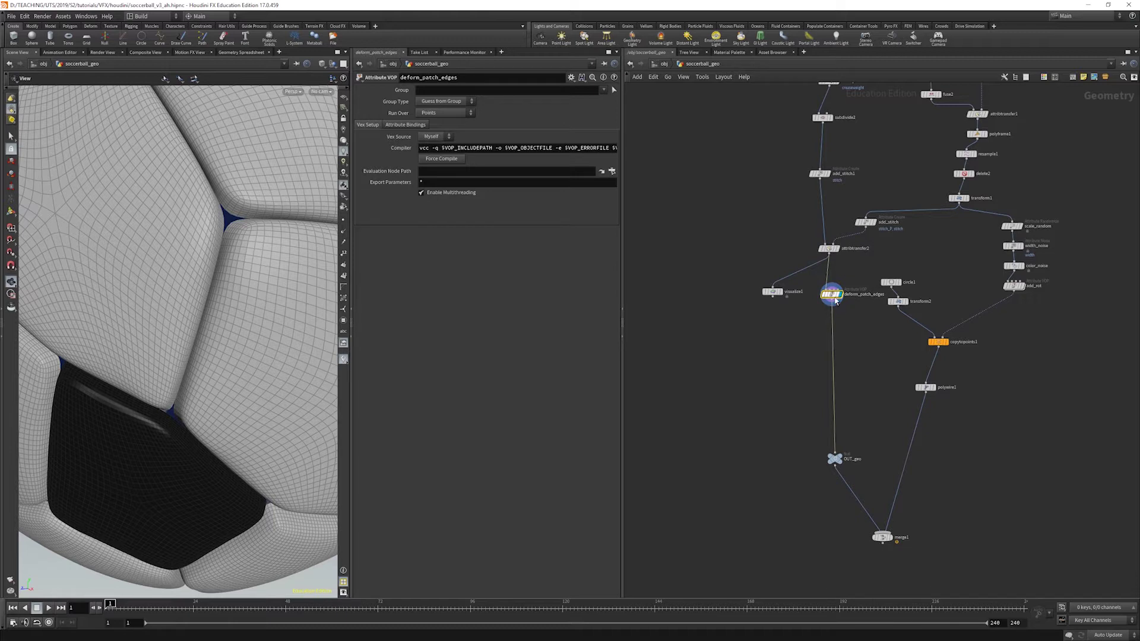
{"action": "left_click_drag", "start_coordinate": [836, 297], "coordinate": [820, 324]}
Rename the attribtransfer2 node as transfer_stitch
{"action": "double_click", "coordinate": [853, 249]}
{"action": "type", "text": "tra"}
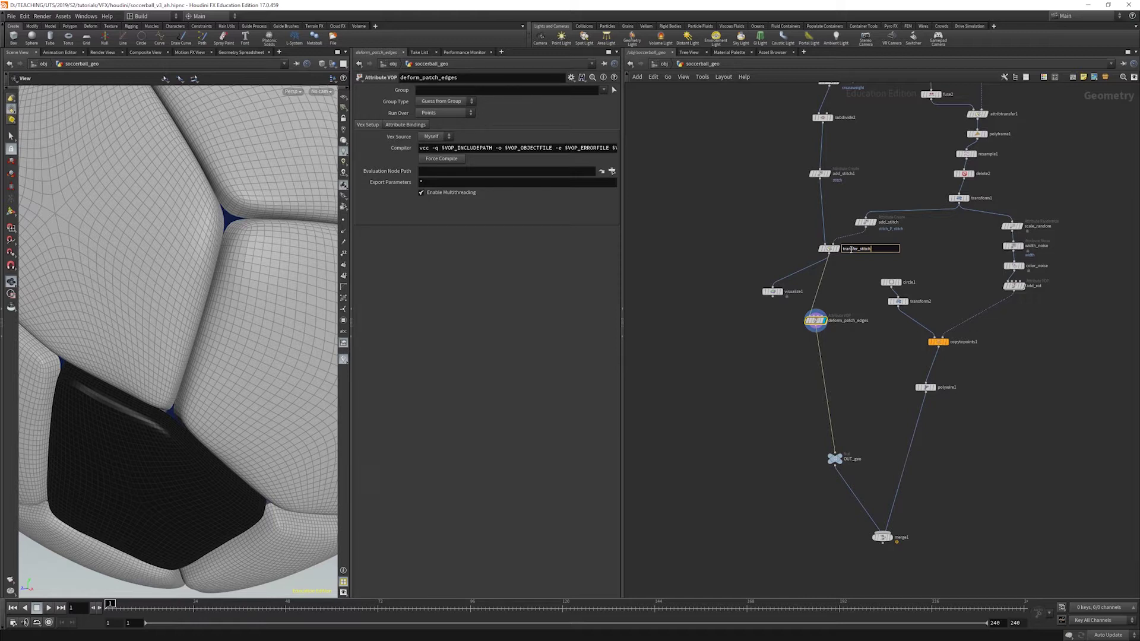
{"action": "type", "text": "nsfer_stitch"}
{"action": "key", "text": "Return"}
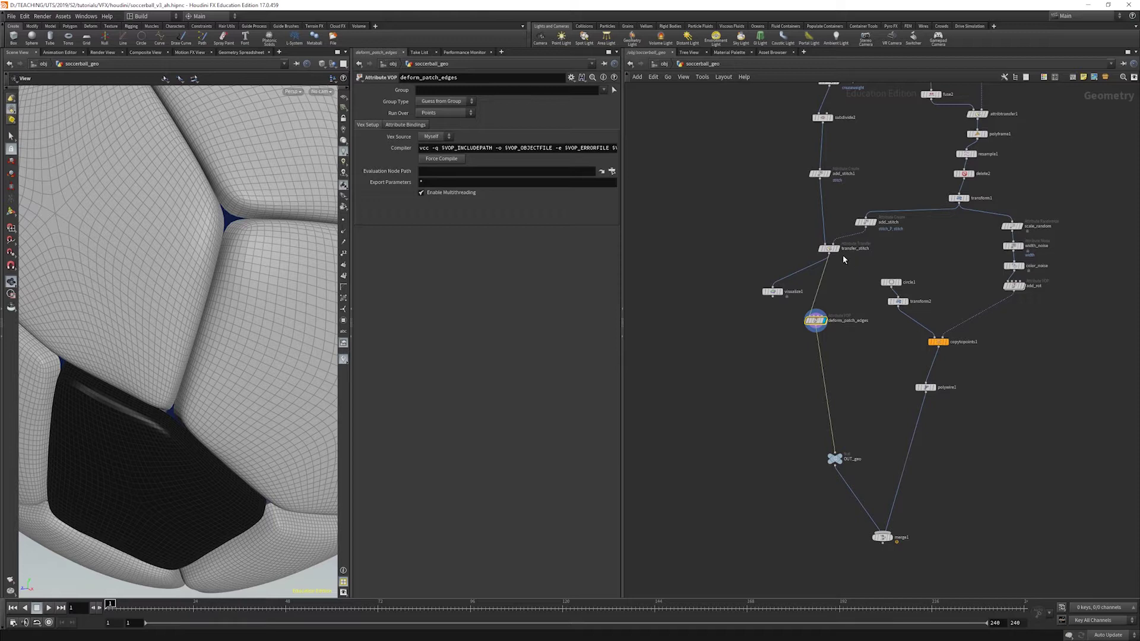
Enter the deform_patch_edges network and spread its global parameters and output nodes apart
{"action": "mouse_move", "coordinate": [817, 325]}
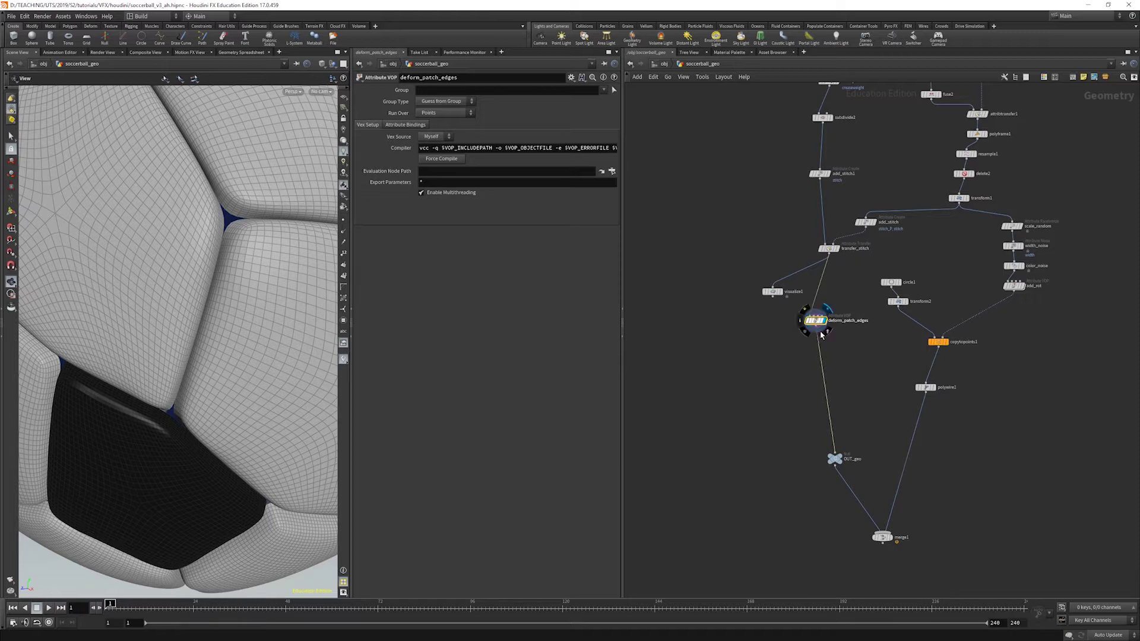
{"action": "double_click", "coordinate": [817, 326]}
{"action": "left_click_drag", "start_coordinate": [790, 296], "coordinate": [671, 247]}
{"action": "left_click_drag", "start_coordinate": [973, 245], "coordinate": [1050, 251]}
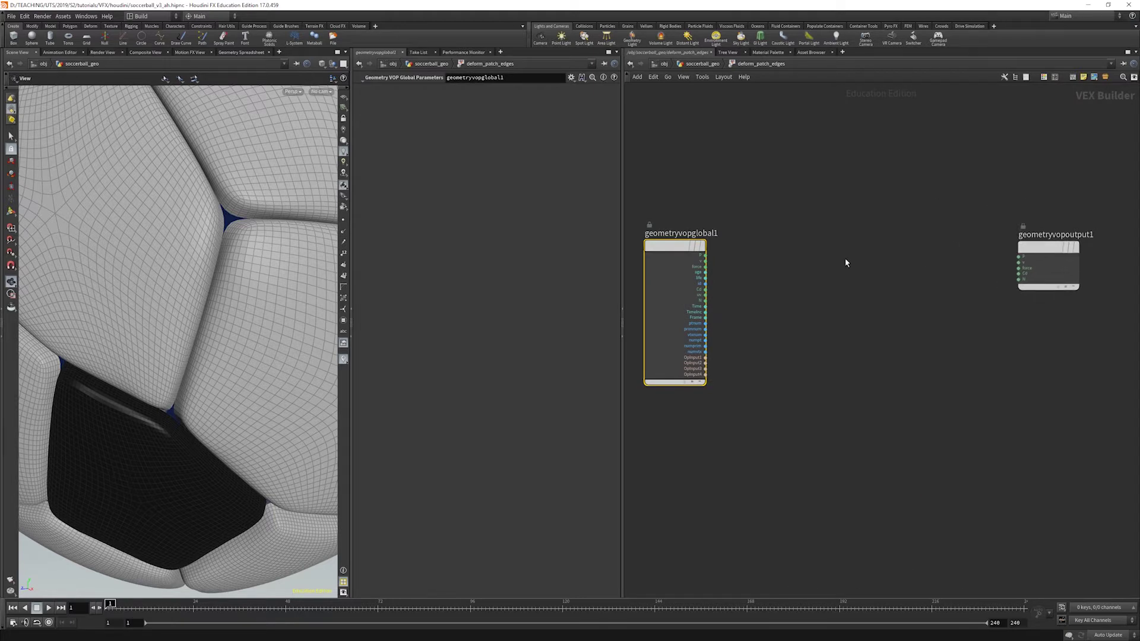
Add a Displace Along Normal node between the global parameters and output nodes
{"action": "key", "text": "Tab"}
{"action": "type", "text": "disp"}
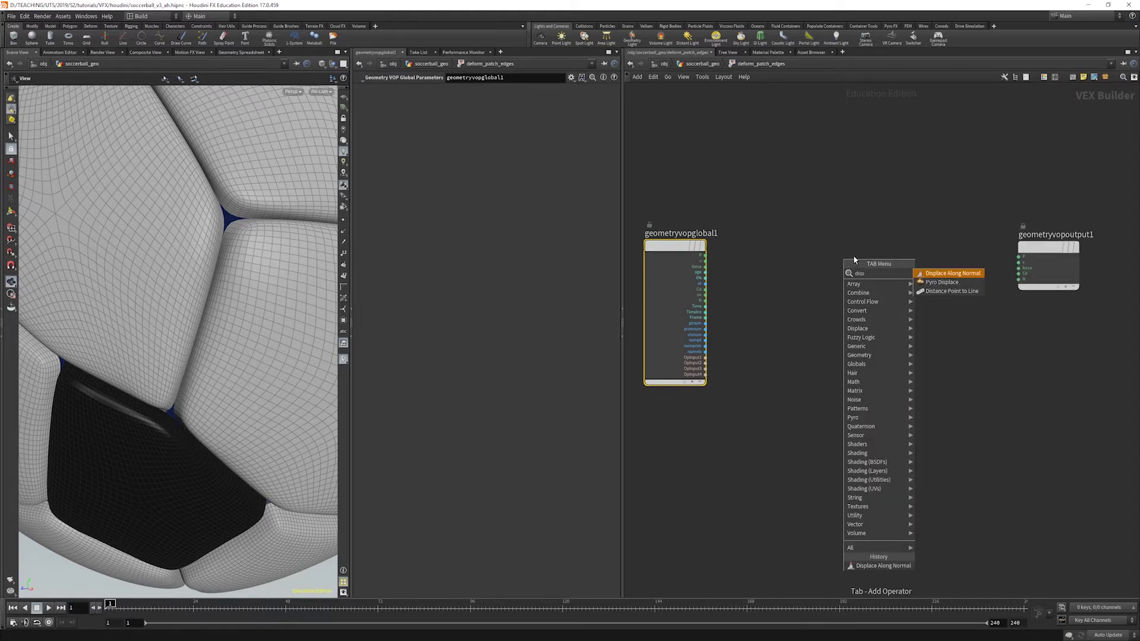
{"action": "key", "text": "Return"}
{"action": "left_click", "coordinate": [859, 252]}
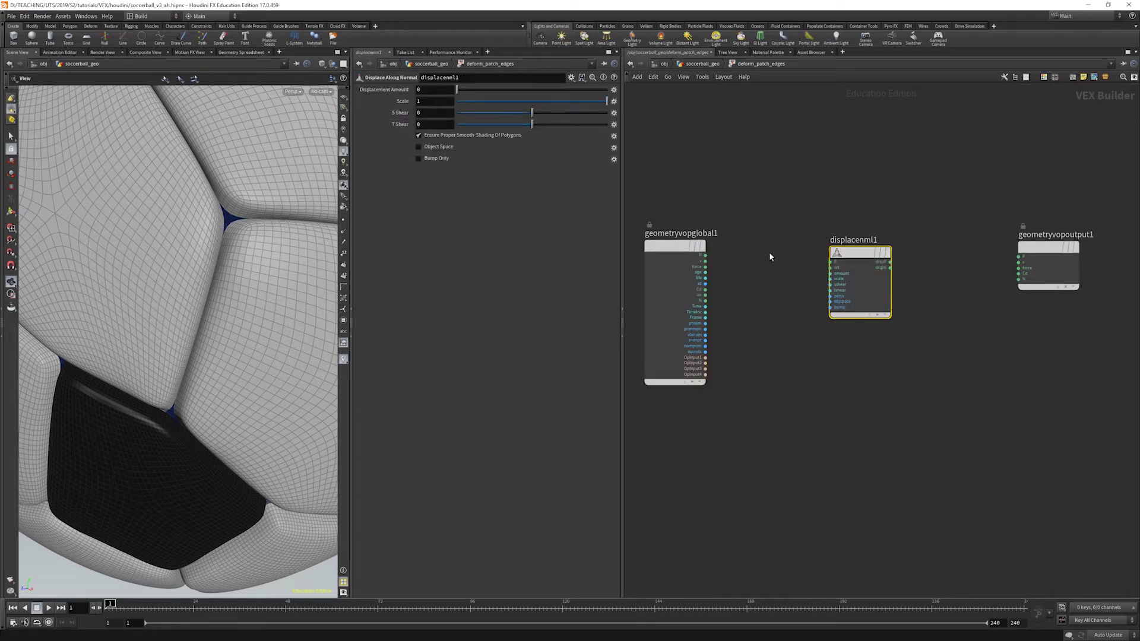
Wire the global P into the displace node and its displaced position into the output's P, placing the node nearer the output
{"action": "left_click", "coordinate": [689, 267]}
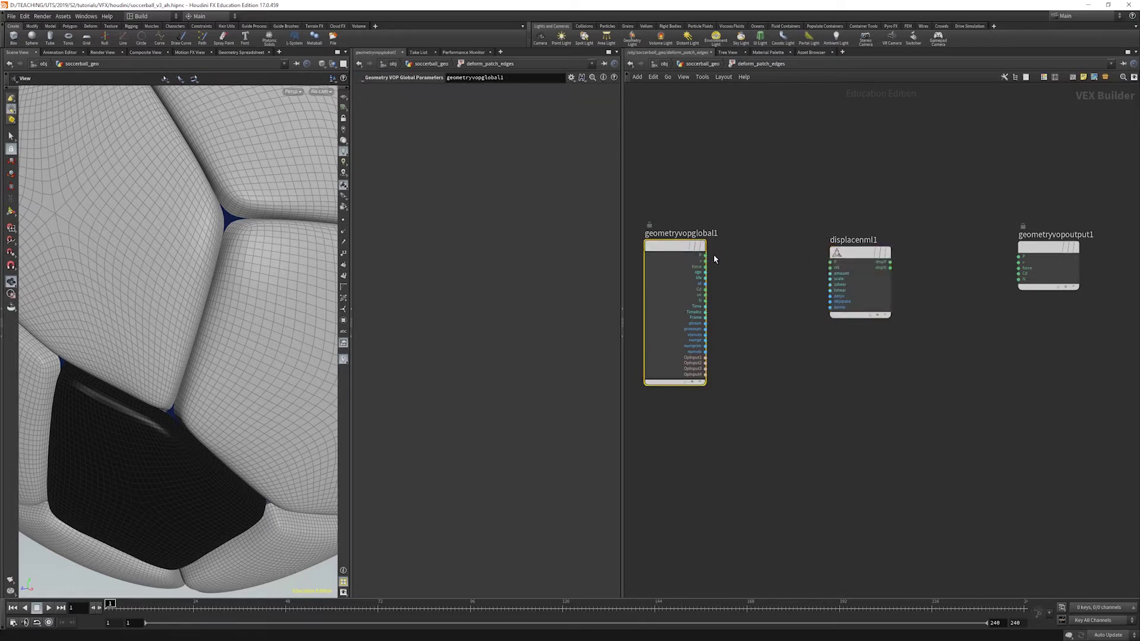
{"action": "left_click", "coordinate": [704, 255]}
{"action": "left_click", "coordinate": [830, 261]}
{"action": "left_click", "coordinate": [889, 262]}
{"action": "left_click", "coordinate": [1018, 257]}
{"action": "left_click_drag", "start_coordinate": [862, 253], "coordinate": [881, 244]}
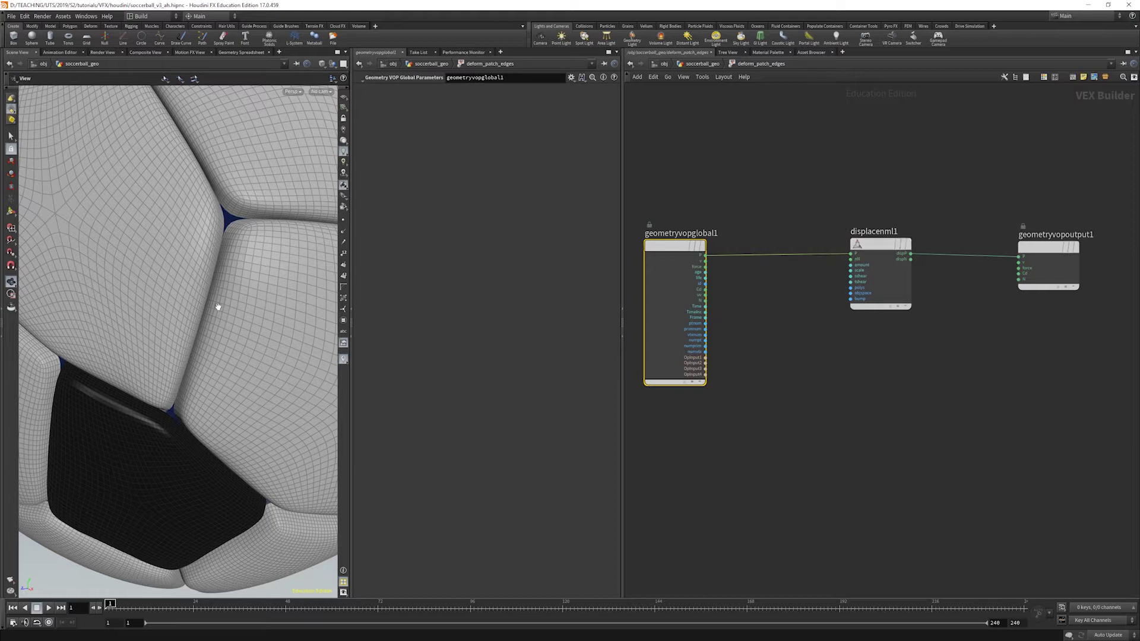
{"action": "left_click_drag", "start_coordinate": [867, 264], "coordinate": [888, 270]}
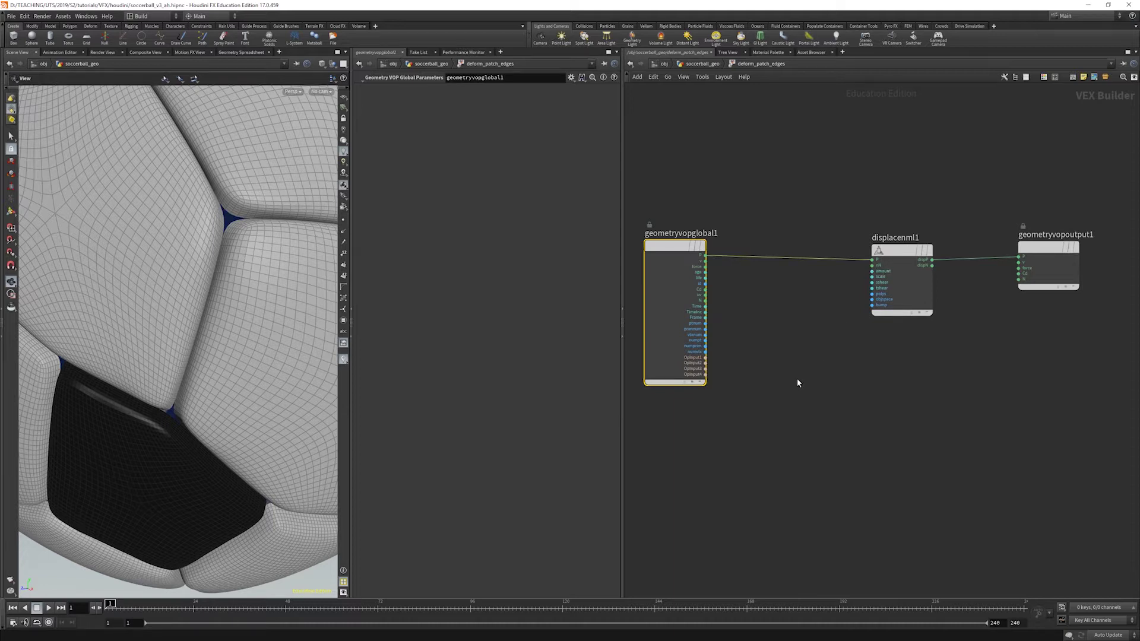
Add a Bind node below the displace node, name its parameter stitch, and enable Override Type with Input
{"action": "key", "text": "Tab"}
{"action": "type", "text": "bind"}
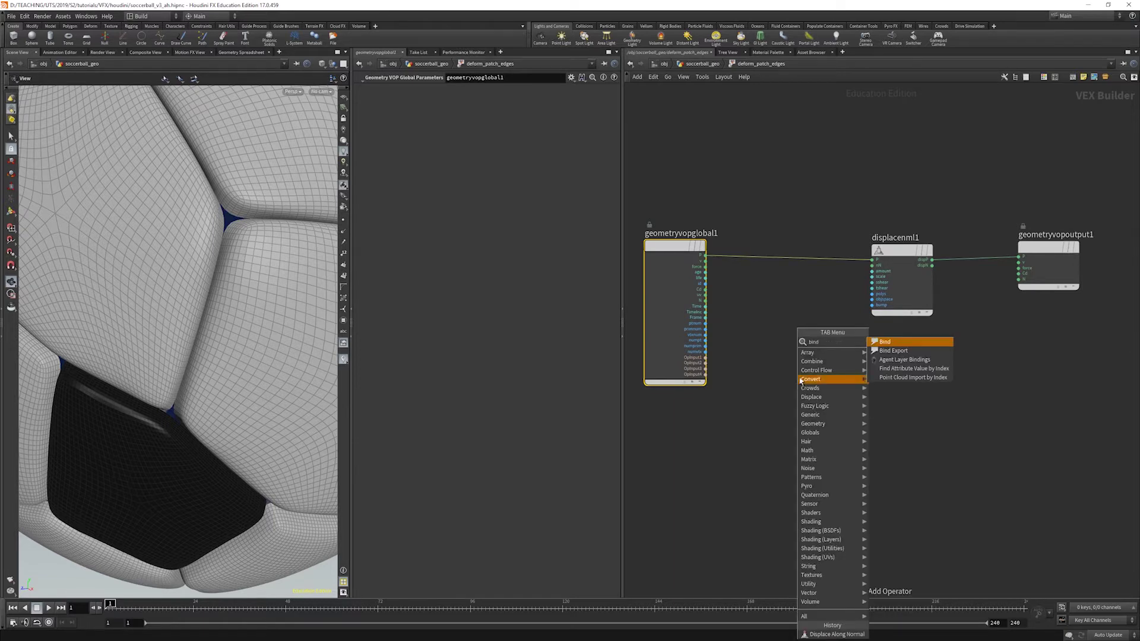
{"action": "left_click", "coordinate": [901, 344]}
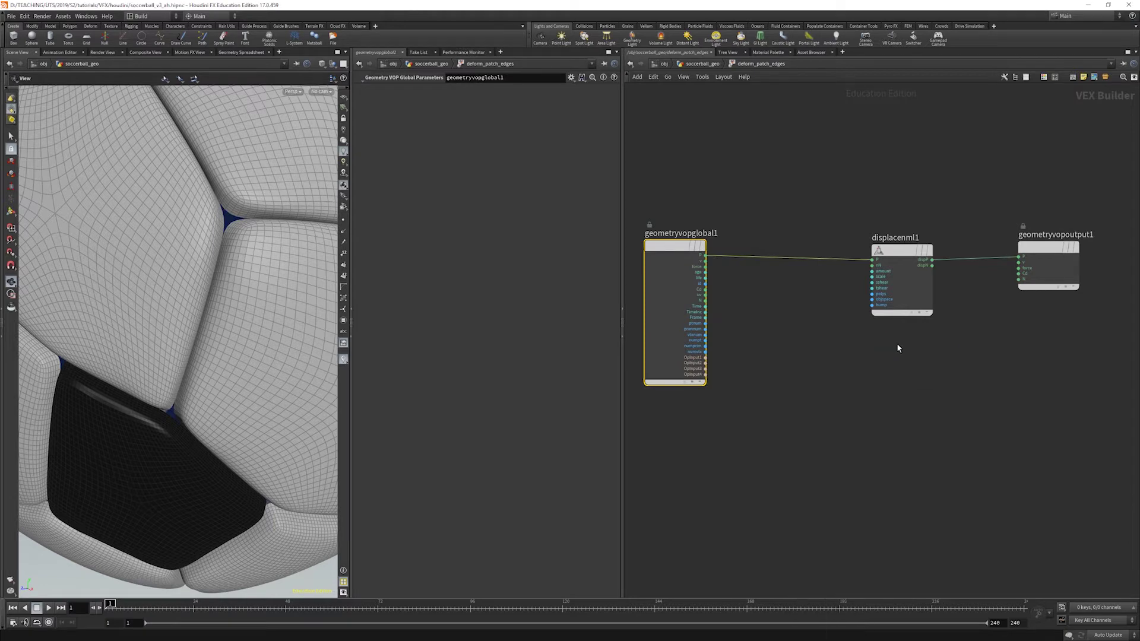
{"action": "left_click", "coordinate": [796, 361]}
{"action": "double_click", "coordinate": [425, 92]}
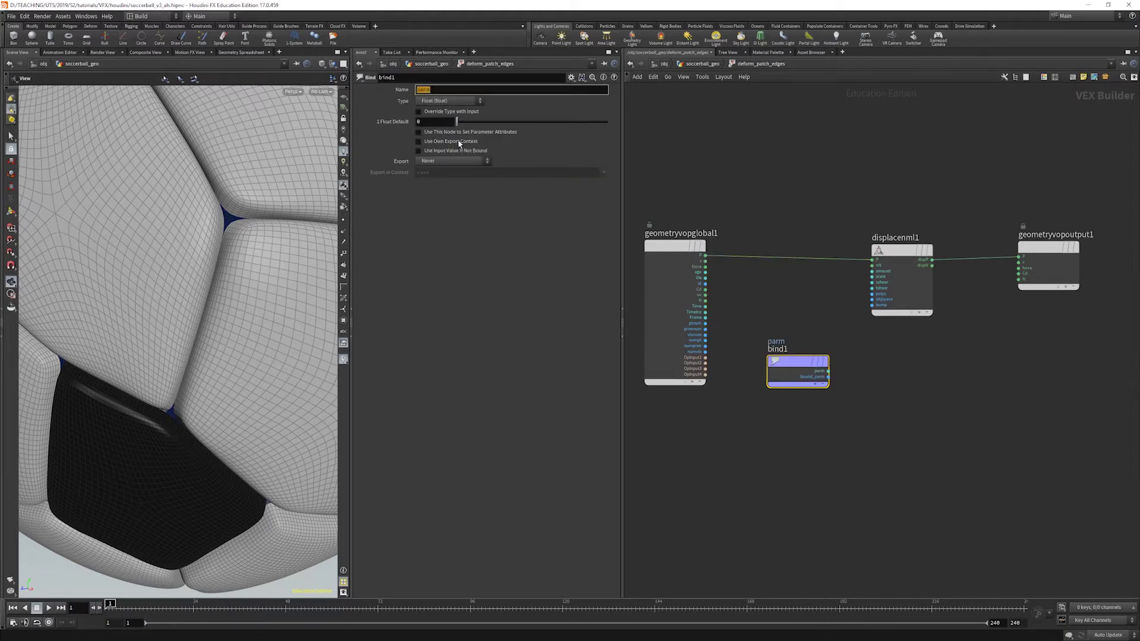
{"action": "type", "text": "stitch"}
{"action": "key", "text": "Return"}
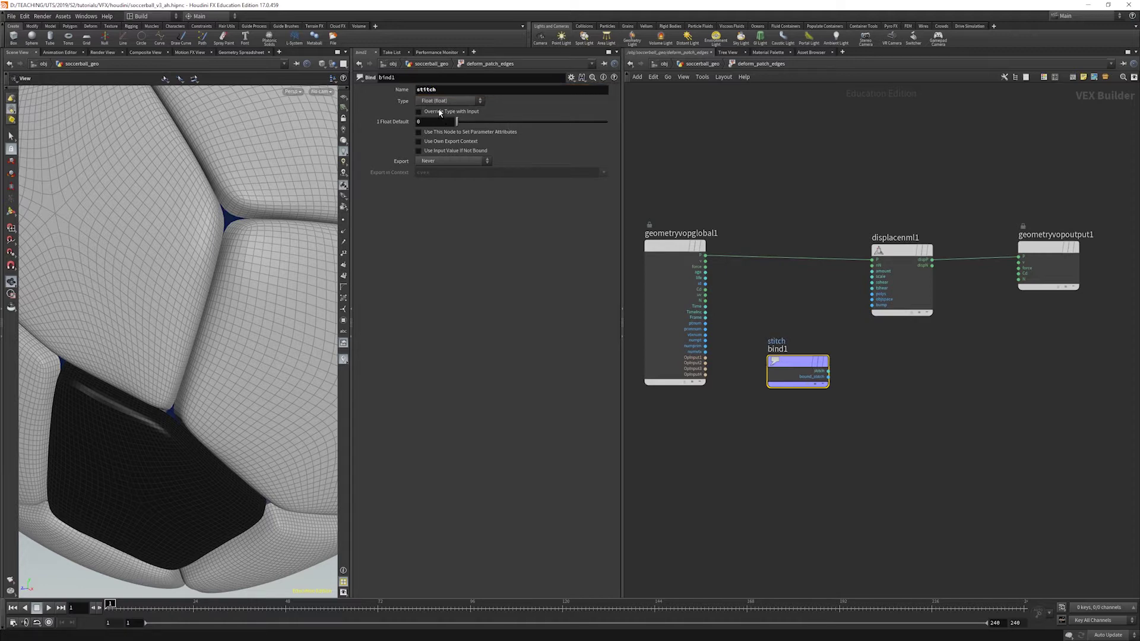
Connect the Bind node's stitch output to the displace node's amount and space the two nodes apart
{"action": "left_click", "coordinate": [828, 371]}
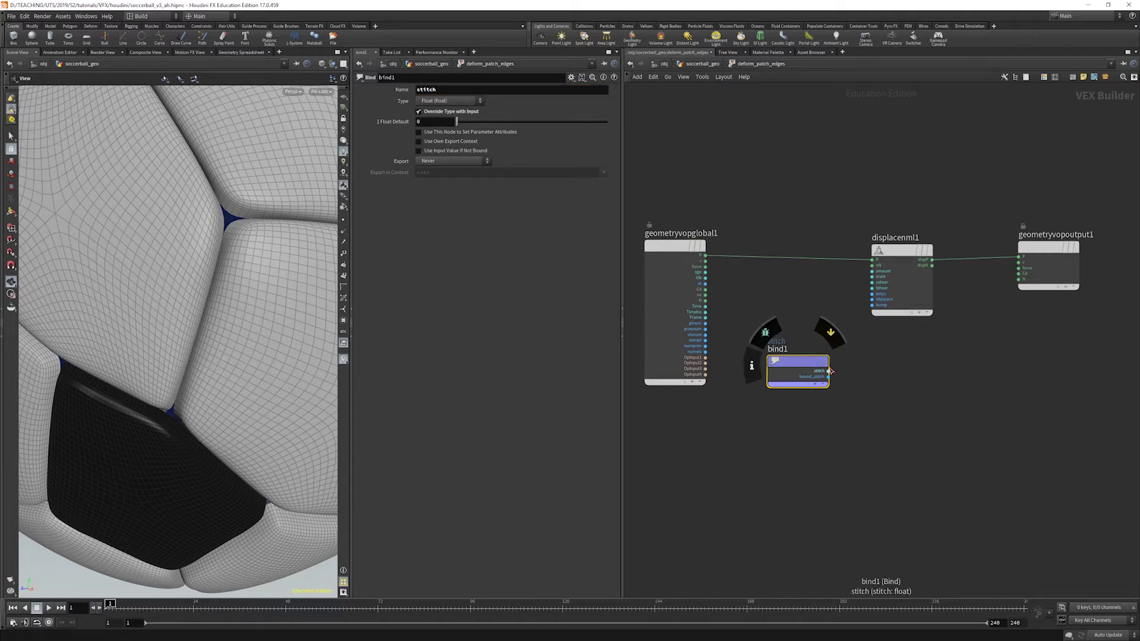
{"action": "left_click", "coordinate": [872, 271]}
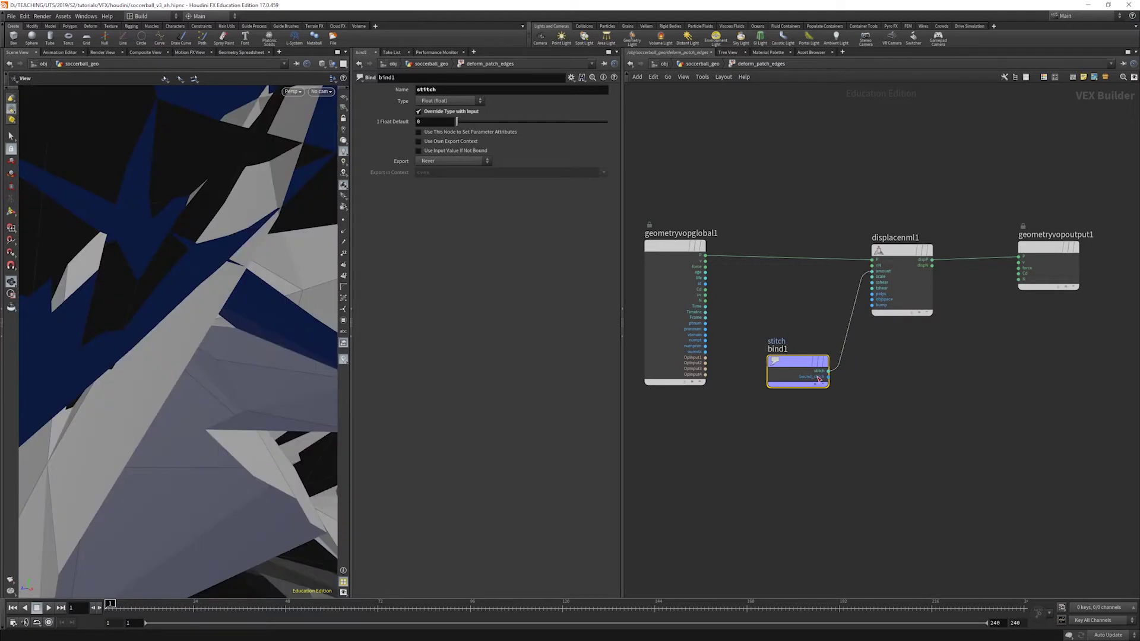
{"action": "left_click_drag", "start_coordinate": [800, 364], "coordinate": [806, 434]}
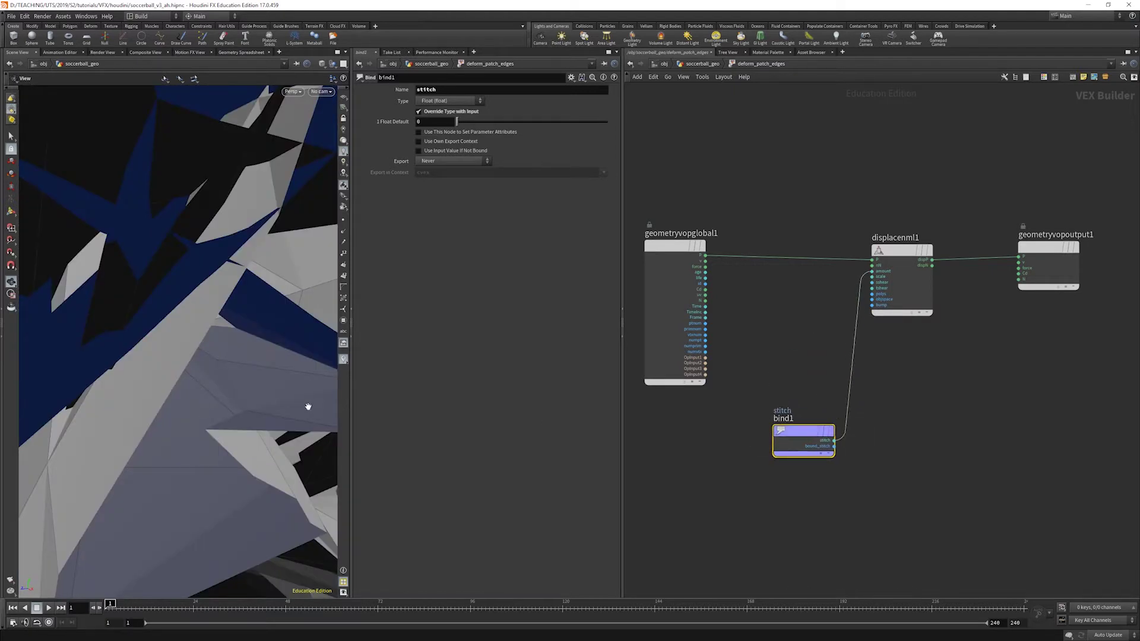
{"action": "left_click_drag", "start_coordinate": [909, 263], "coordinate": [923, 254]}
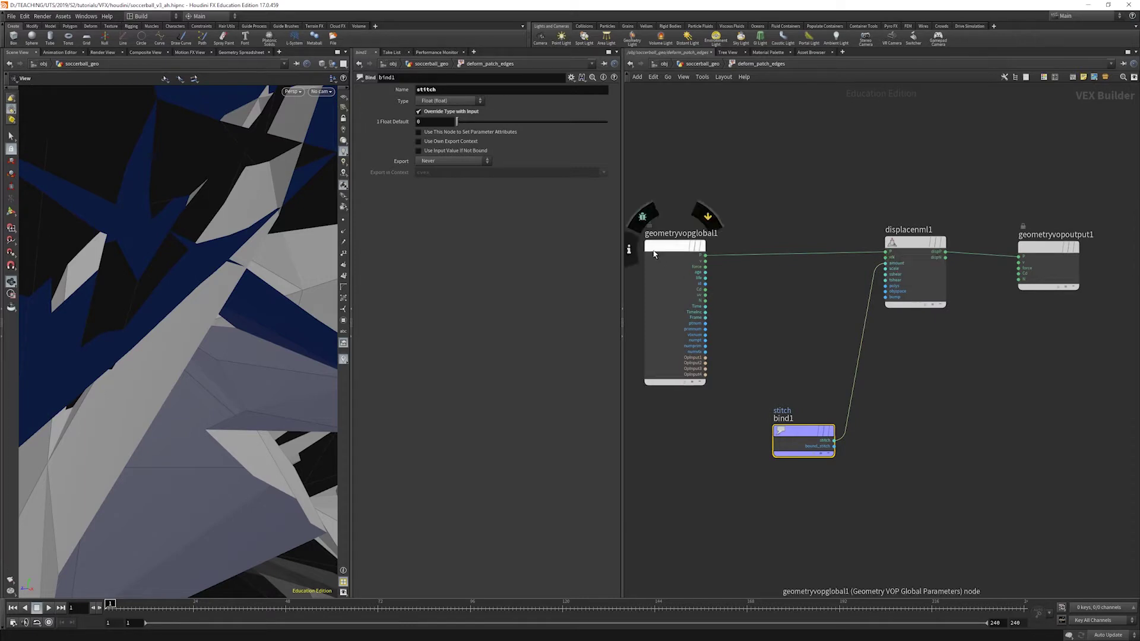
Duplicate the stitch Bind node, name the copy's parameter stitch_P, and set its type to Vector
{"action": "left_click_drag", "start_coordinate": [806, 436], "coordinate": [779, 381], "text": "alt"}
{"action": "left_click", "coordinate": [453, 89]}
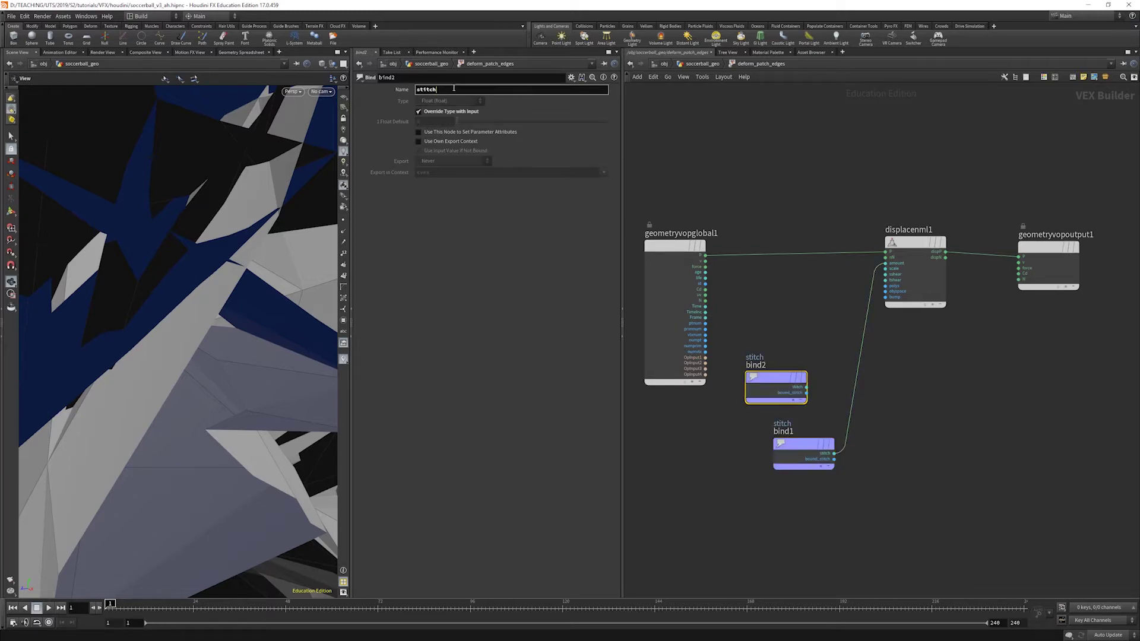
{"action": "type", "text": "_P"}
{"action": "key", "text": "Return"}
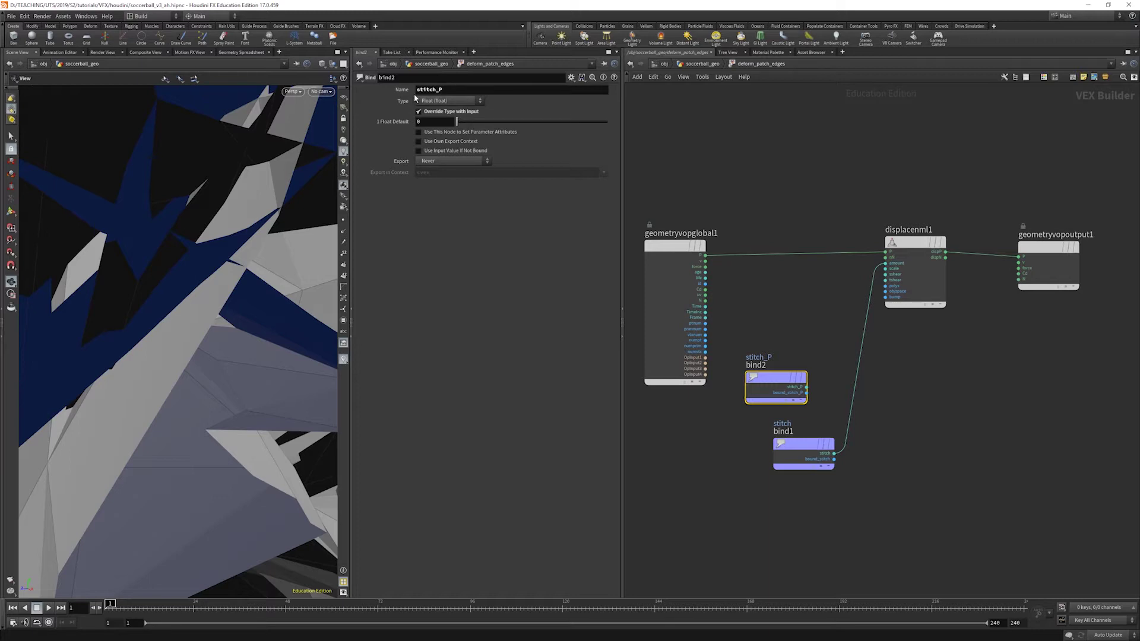
{"action": "left_click", "coordinate": [455, 102]}
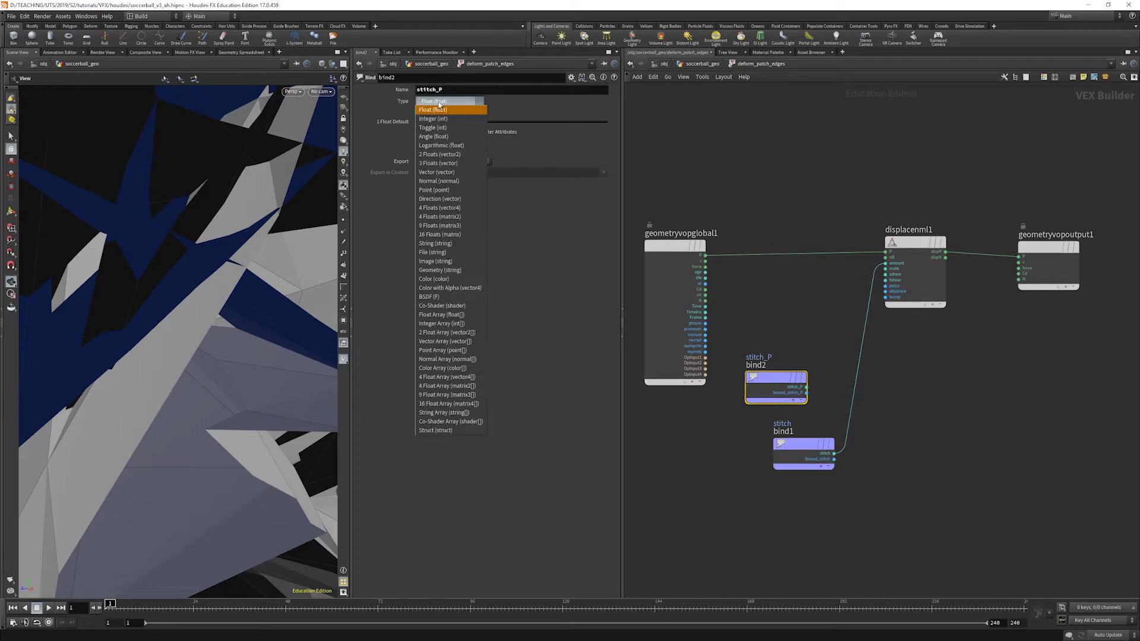
{"action": "left_click", "coordinate": [437, 172]}
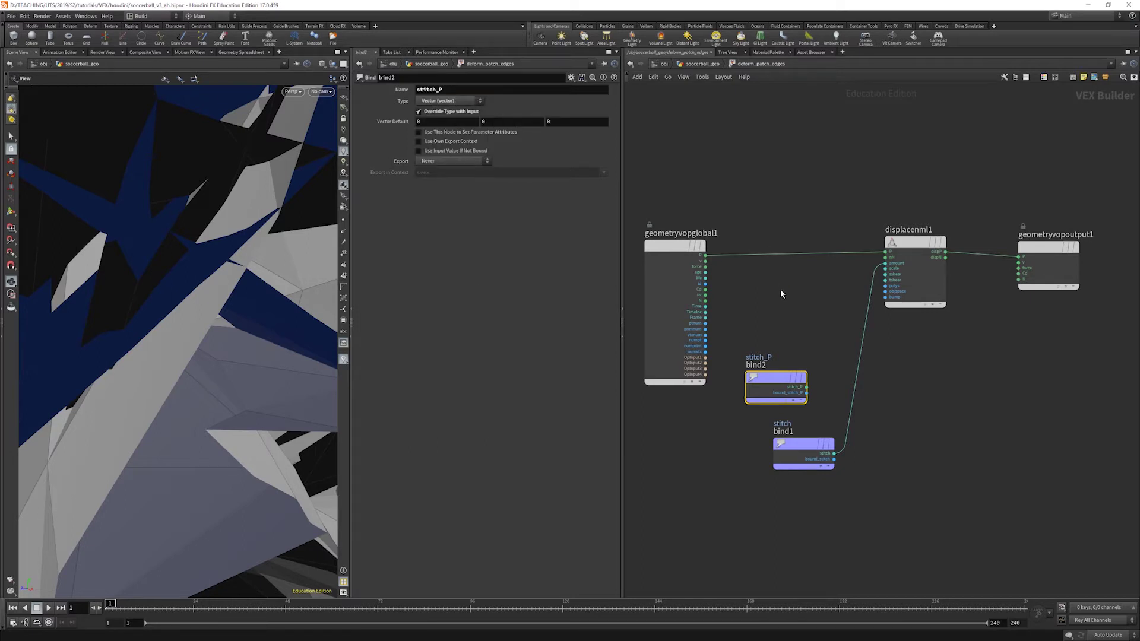
Space out the global parameters and stitch_P nodes and add a Subtract node between them and the displace node
{"action": "left_click_drag", "start_coordinate": [678, 252], "coordinate": [671, 187]}
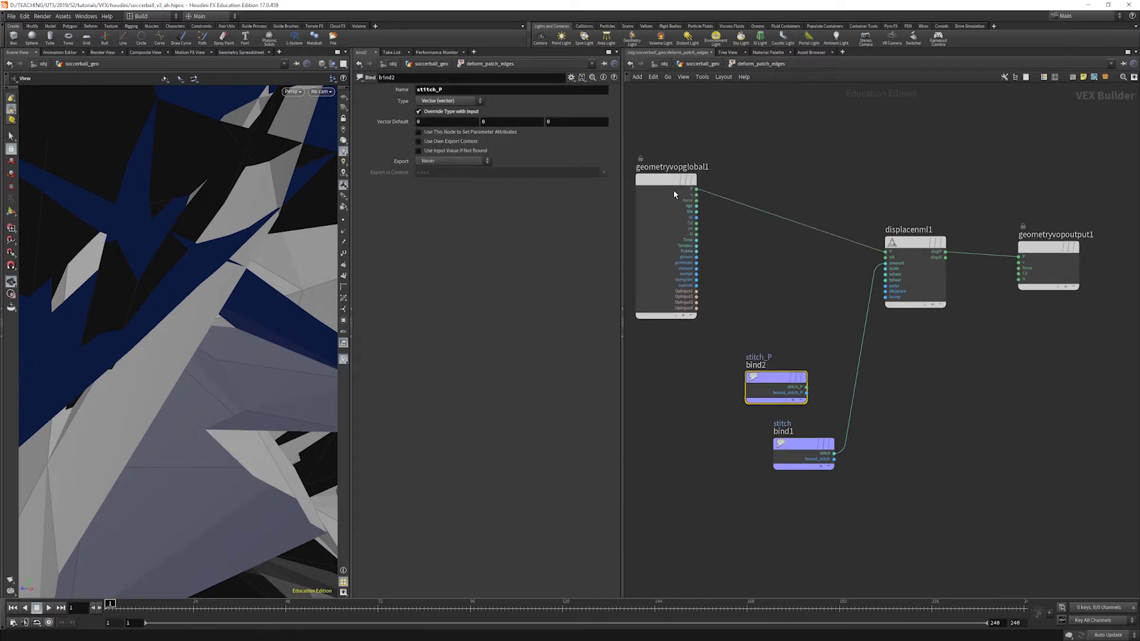
{"action": "left_click_drag", "start_coordinate": [774, 391], "coordinate": [710, 385]}
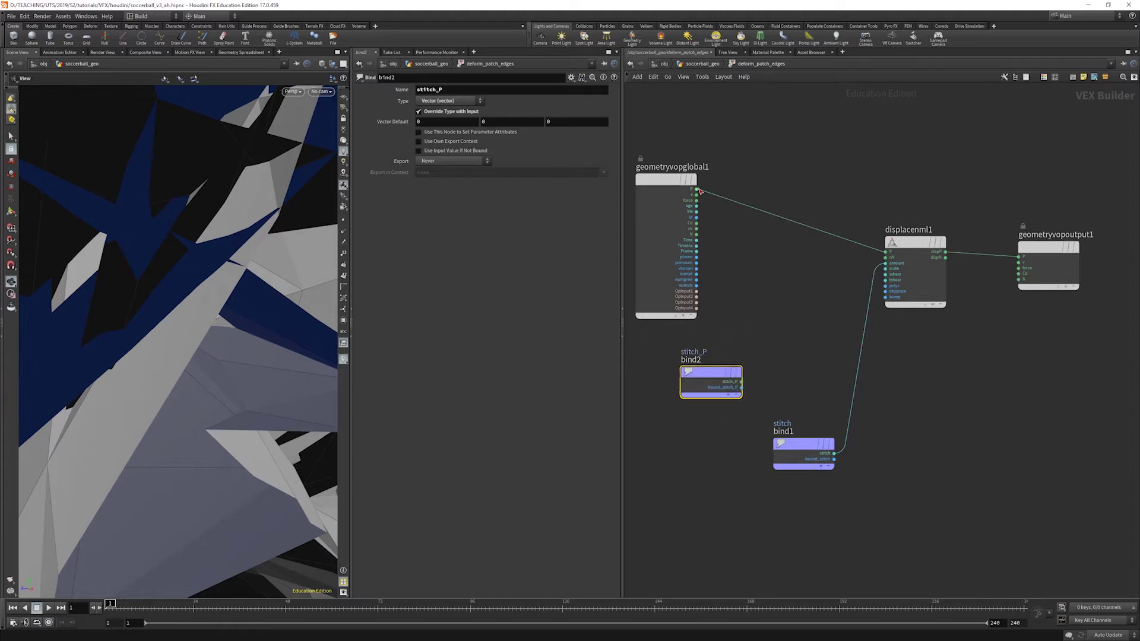
{"action": "key", "text": "Tab"}
{"action": "type", "text": "subtr"}
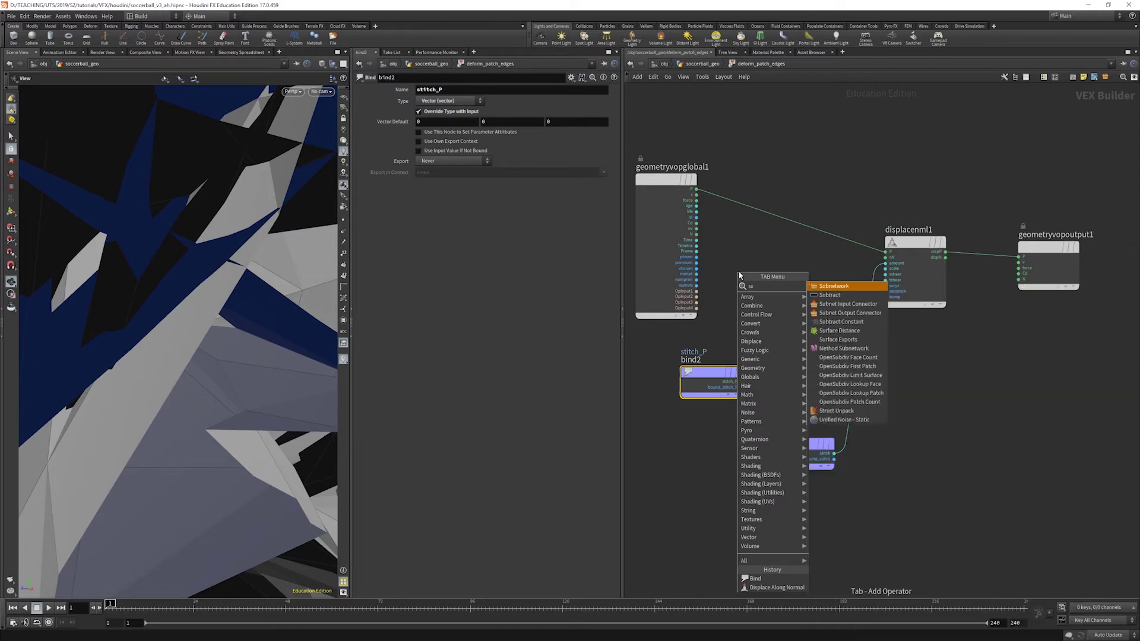
{"action": "key", "text": "Return"}
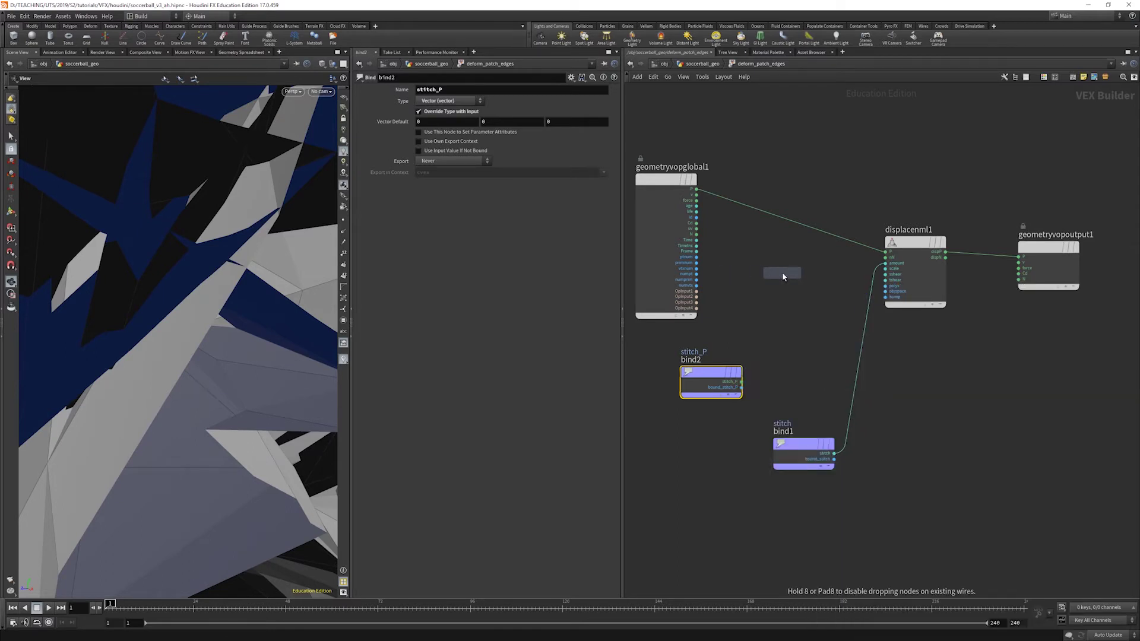
{"action": "left_click", "coordinate": [783, 274]}
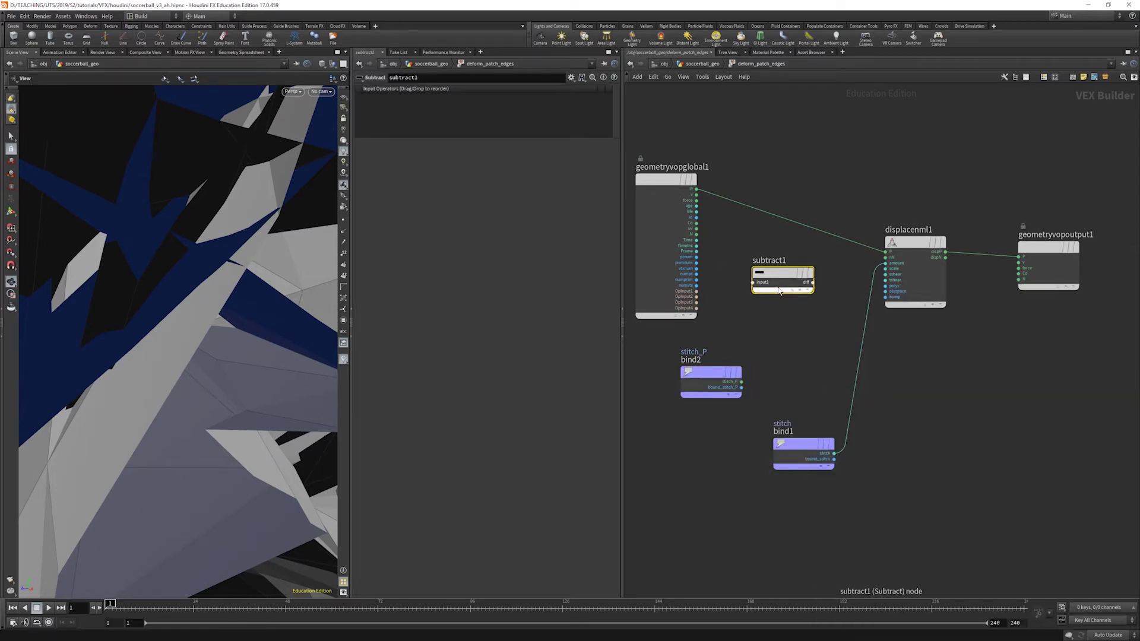
Subtract the global P from stitch_P and connect the difference to the displace node's normal input
{"action": "left_click", "coordinate": [740, 376]}
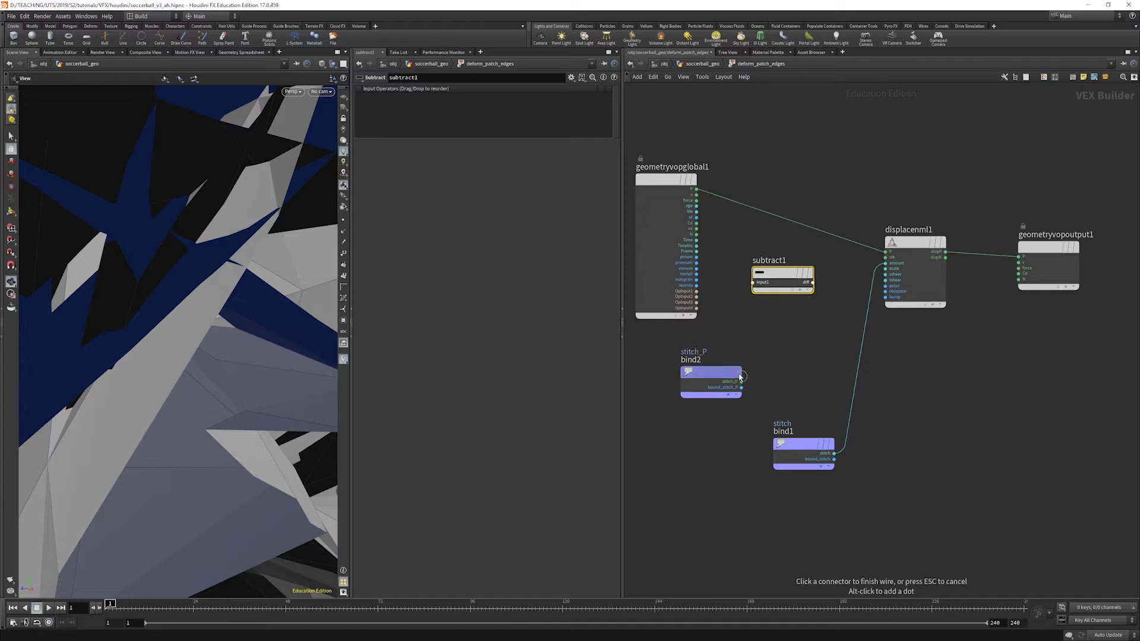
{"action": "left_click", "coordinate": [753, 283]}
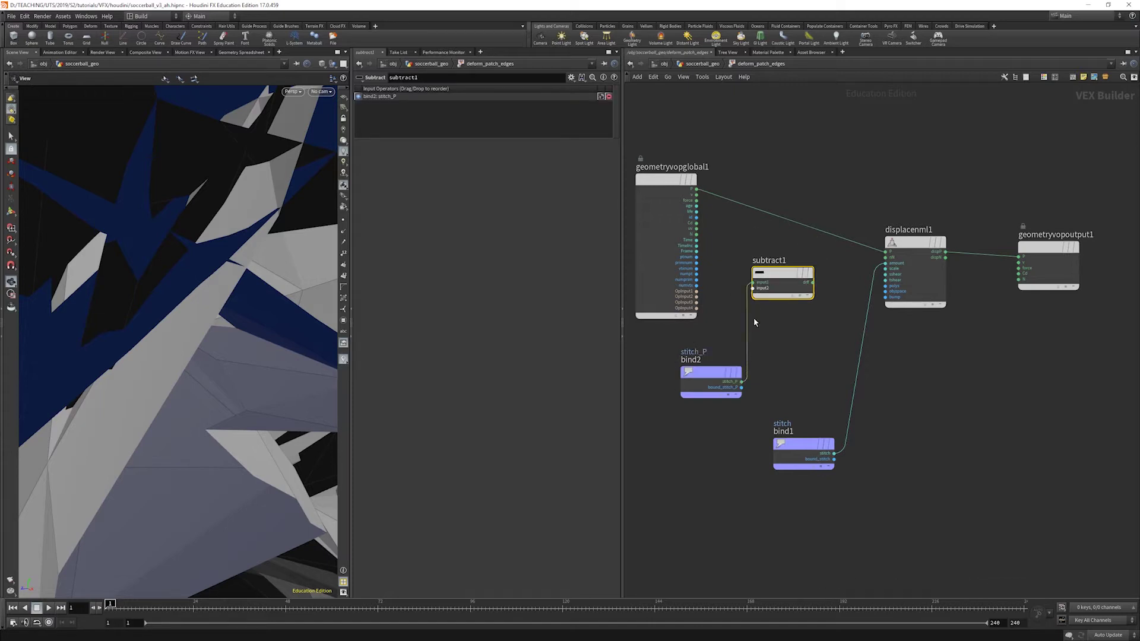
{"action": "left_click", "coordinate": [753, 288]}
{"action": "left_click", "coordinate": [696, 189]}
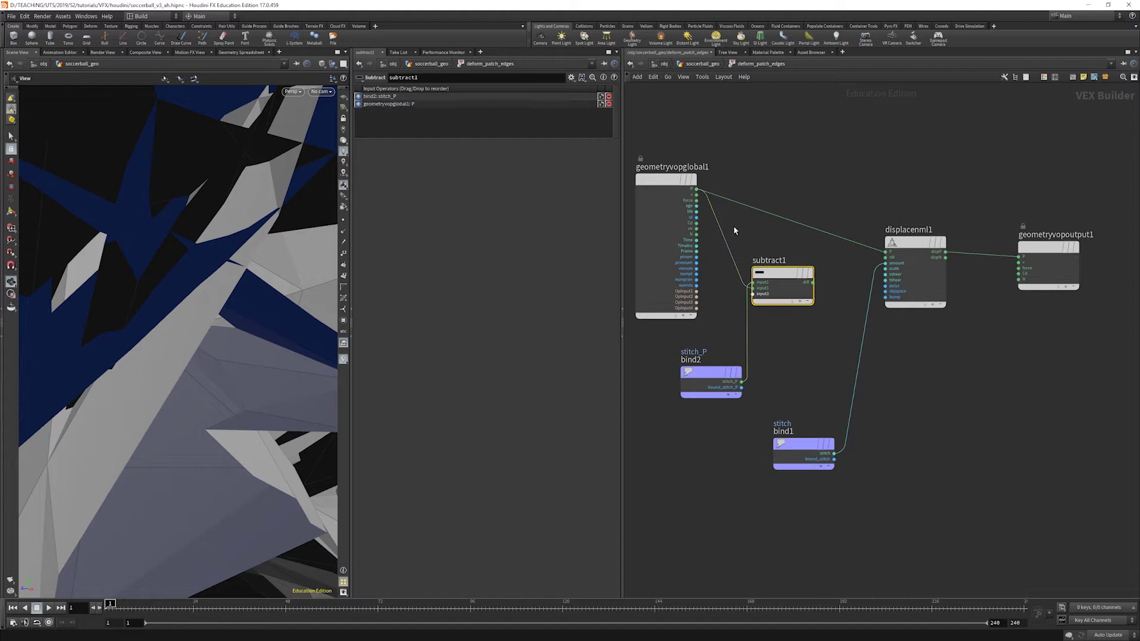
{"action": "left_click", "coordinate": [812, 282]}
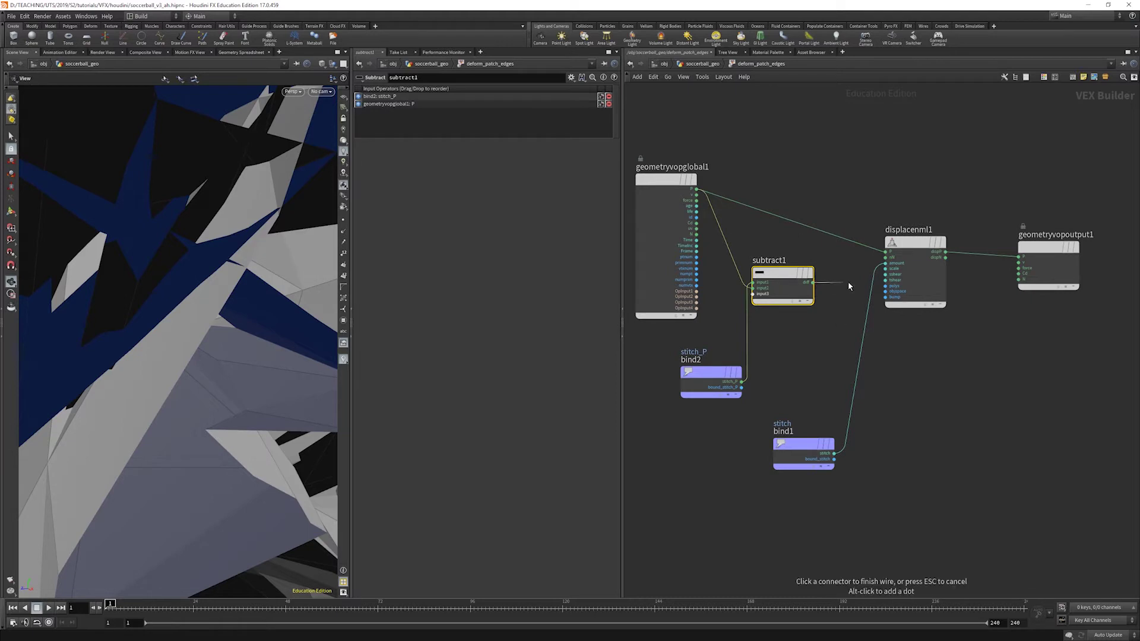
{"action": "left_click", "coordinate": [893, 258]}
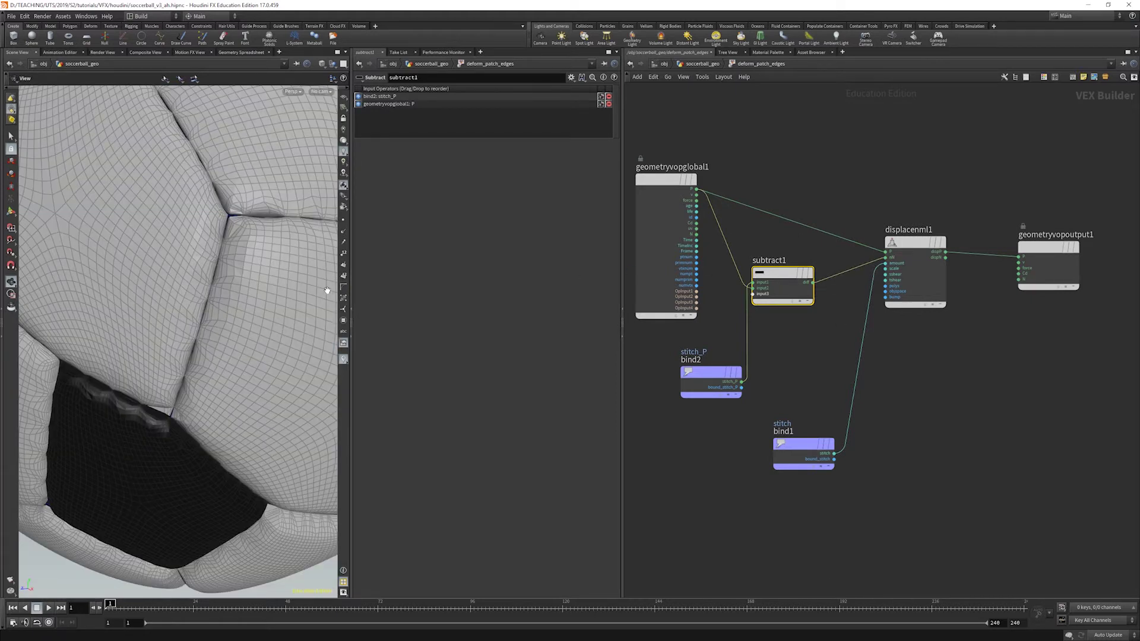
Set the Displace Along Normal node's scale to 1 and examine the deformed patch edges on the ball
{"action": "left_click_drag", "start_coordinate": [143, 336], "coordinate": [515, 309]}
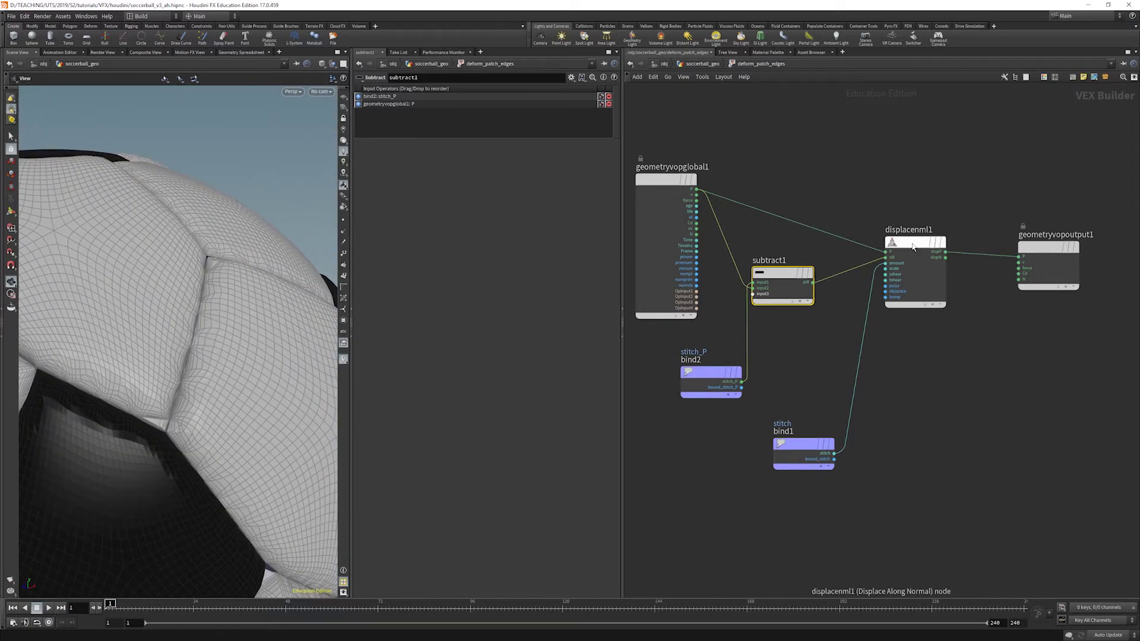
{"action": "left_click", "coordinate": [914, 274]}
{"action": "left_click_drag", "start_coordinate": [547, 102], "coordinate": [624, 106]}
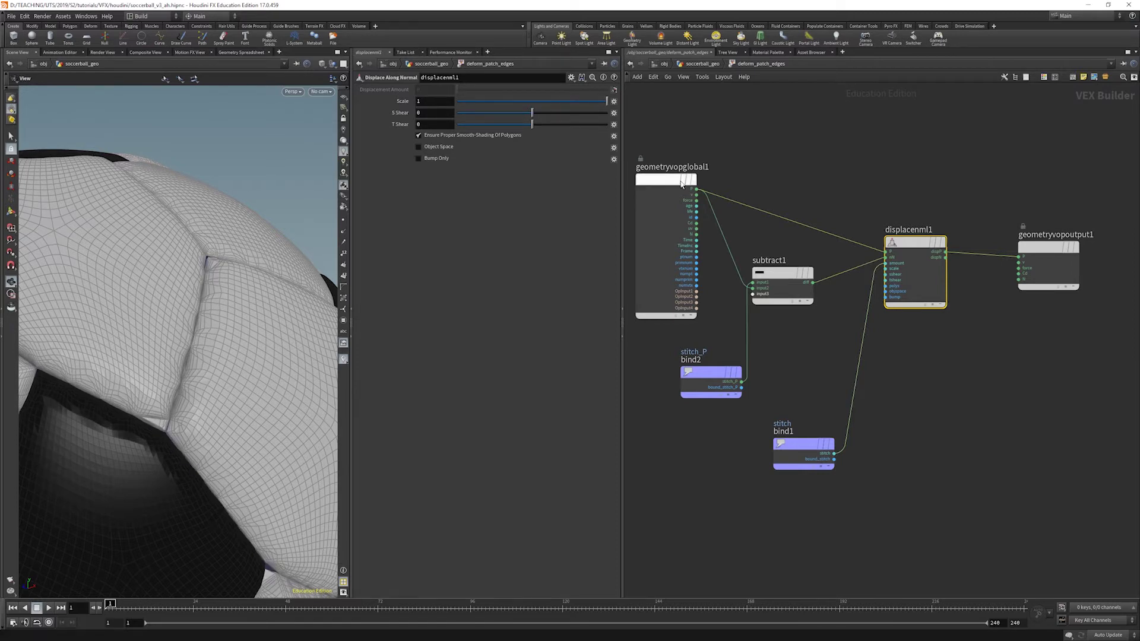
{"action": "left_click_drag", "start_coordinate": [128, 246], "coordinate": [215, 265]}
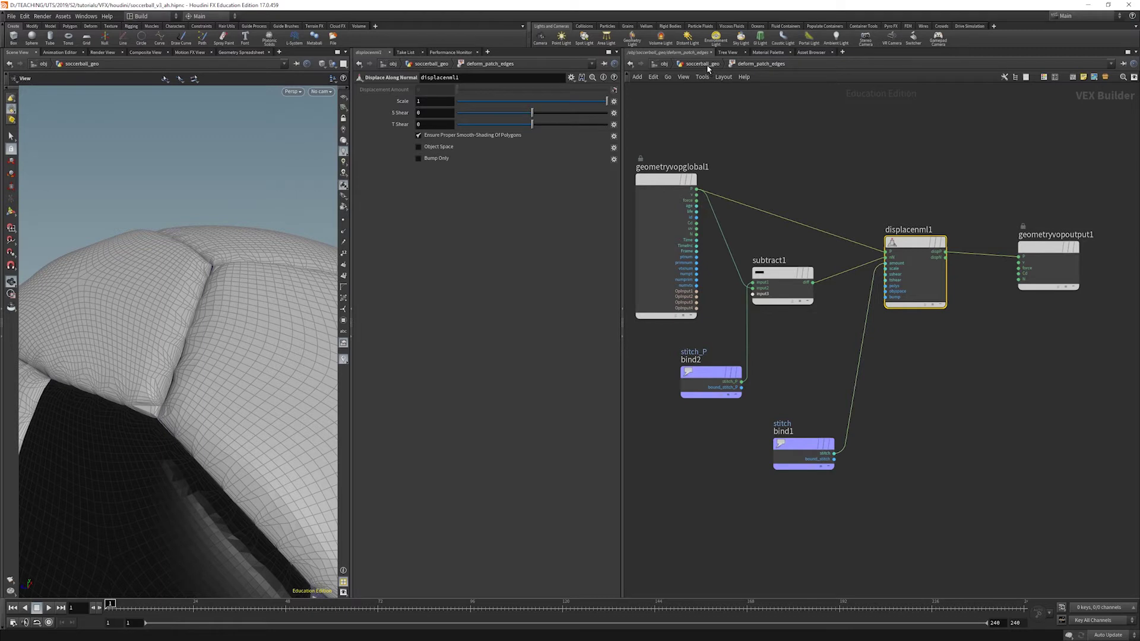
Return to the soccerball_geo network, reposition deform_patch_edges, and display merge1 to inspect the ball together with its stitches
{"action": "left_click", "coordinate": [703, 64]}
{"action": "left_click_drag", "start_coordinate": [812, 322], "coordinate": [818, 335]}
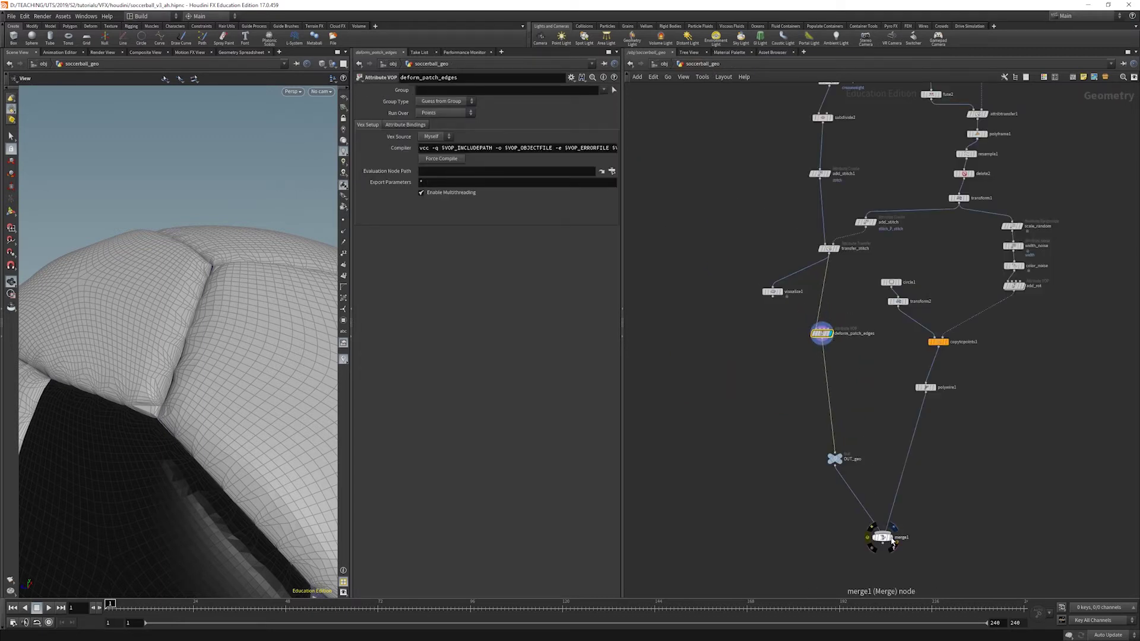
{"action": "left_click", "coordinate": [892, 542]}
{"action": "left_click", "coordinate": [871, 537]}
{"action": "right_click_drag", "start_coordinate": [236, 313], "coordinate": [140, 297]}
{"action": "left_click_drag", "start_coordinate": [140, 297], "coordinate": [215, 308]}
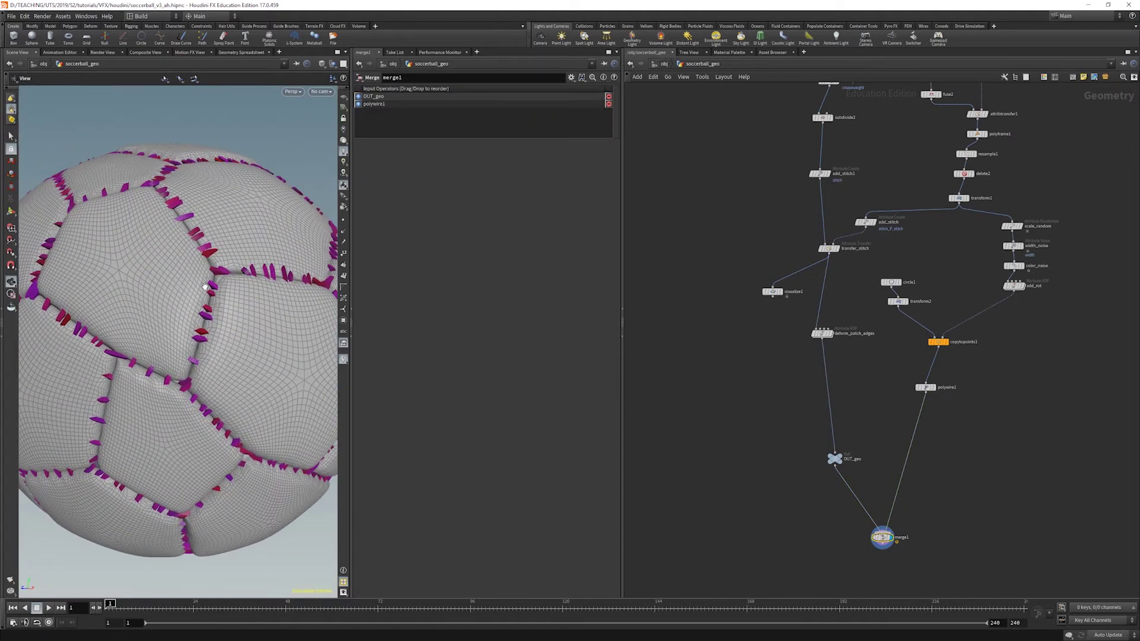
{"action": "right_click_drag", "start_coordinate": [205, 287], "coordinate": [323, 308]}
{"action": "left_click_drag", "start_coordinate": [322, 308], "coordinate": [355, 339]}
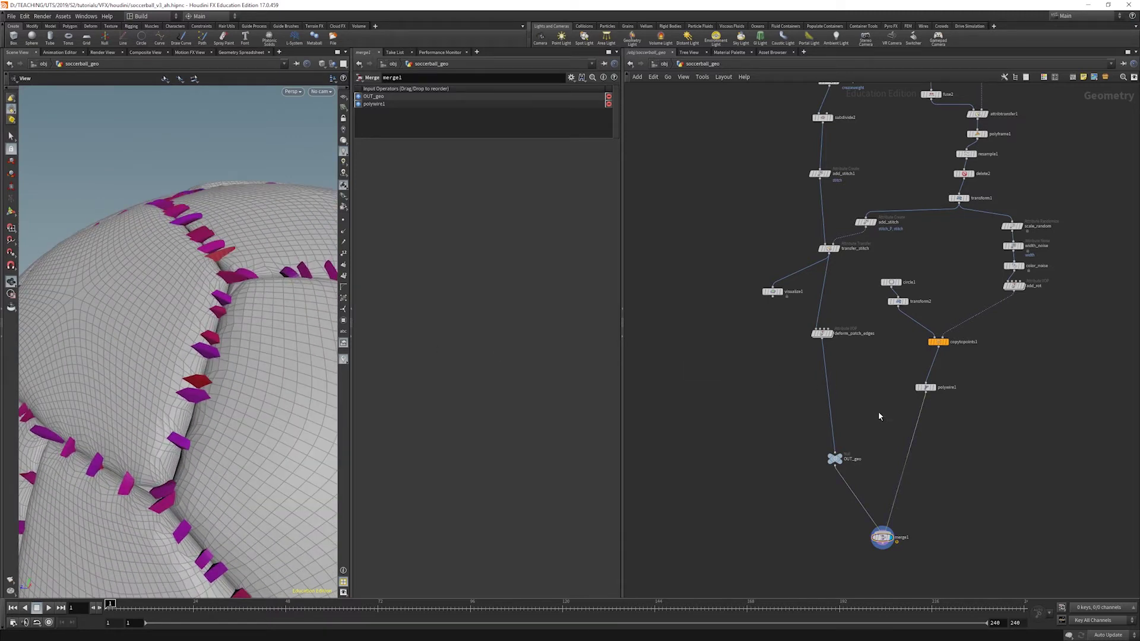
Insert a Subdivide node between polywire1 and merge1 to smooth the stitches
{"action": "key", "text": "Tab"}
{"action": "type", "text": "sub"}
{"action": "key", "text": "Return"}
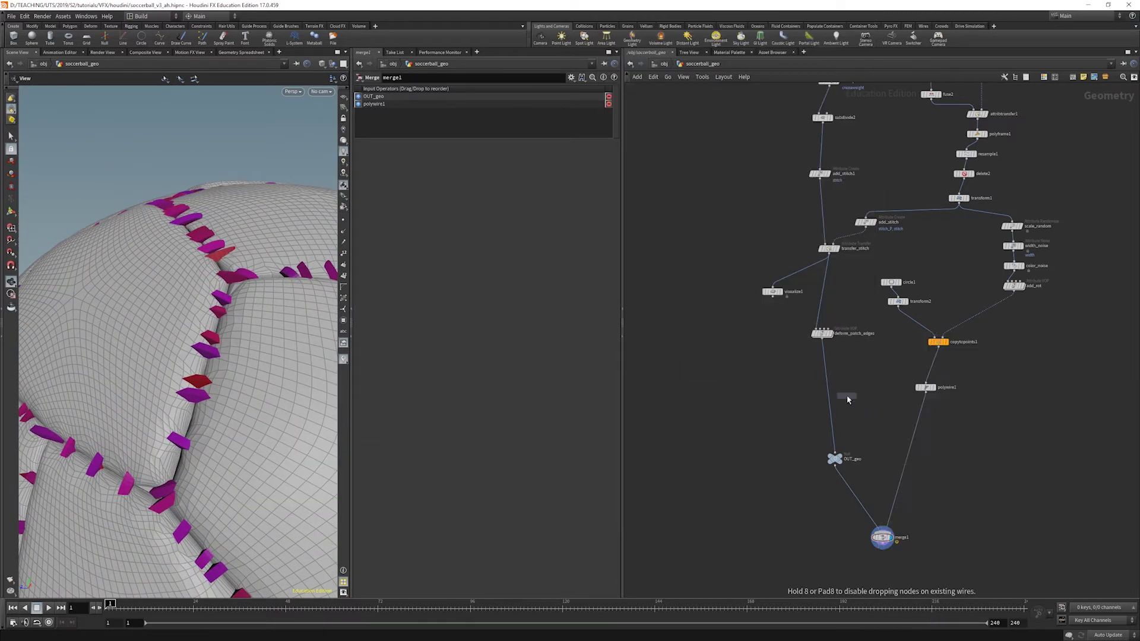
{"action": "left_click", "coordinate": [921, 419]}
{"action": "left_click_drag", "start_coordinate": [925, 419], "coordinate": [921, 425]}
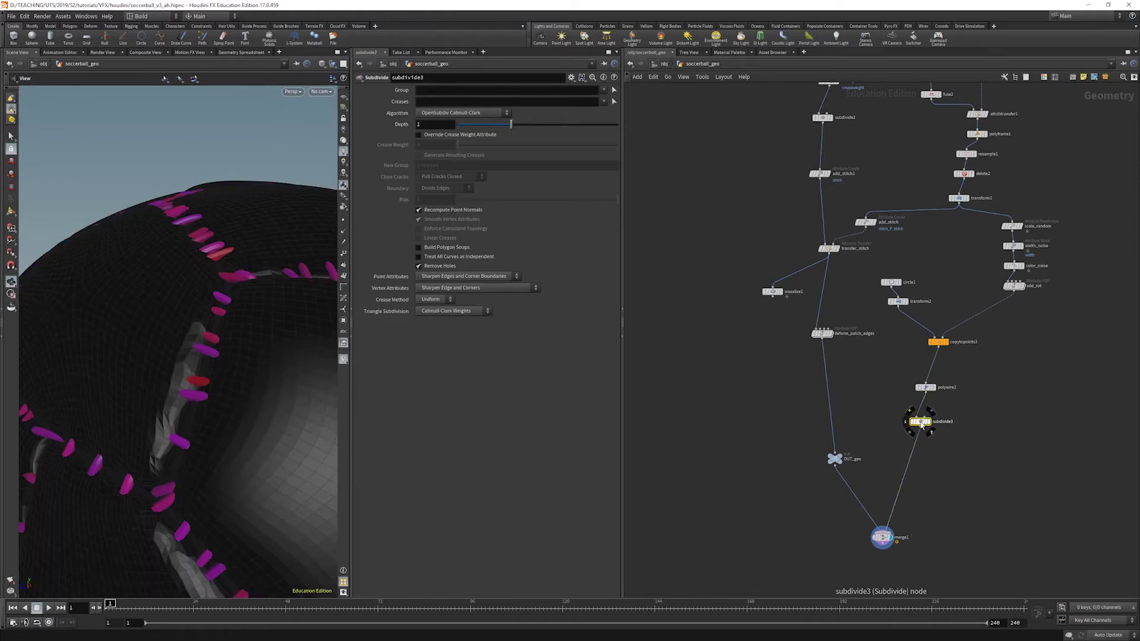
{"action": "mouse_move", "coordinate": [198, 269]}
{"action": "left_mouse_down"}
{"action": "mouse_move", "coordinate": [224, 254]}
{"action": "mouse_move", "coordinate": [192, 277]}
{"action": "left_mouse_up"}
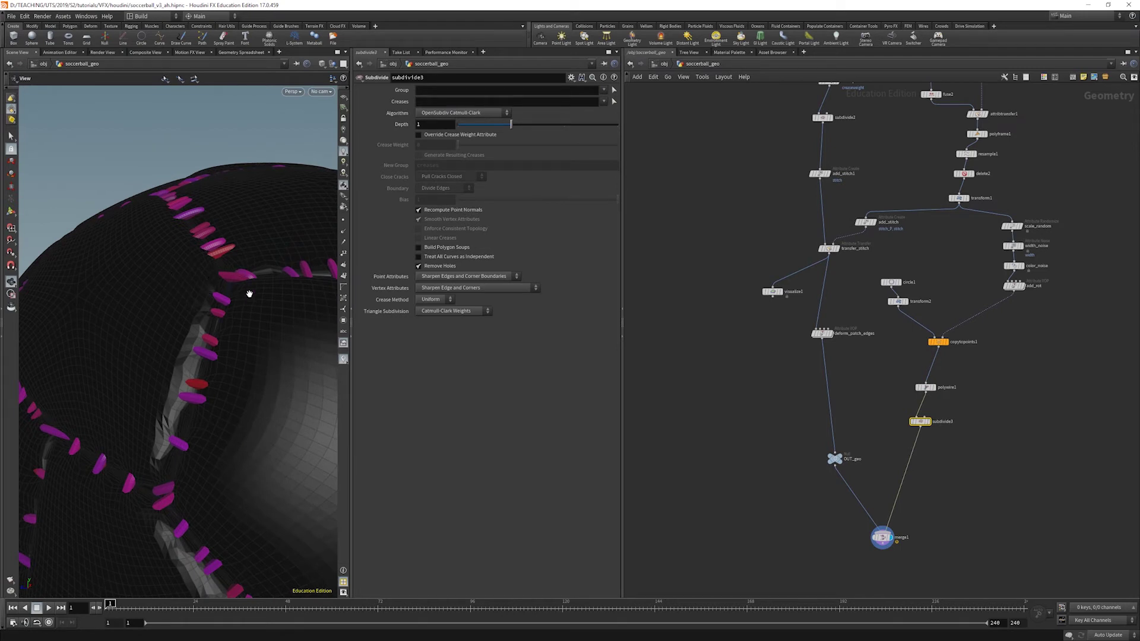
Insert an Attribute Promote node between deform_patch_edges and OUT_geo and promote Cd from Primitive to Point
{"action": "key", "text": "Tab"}
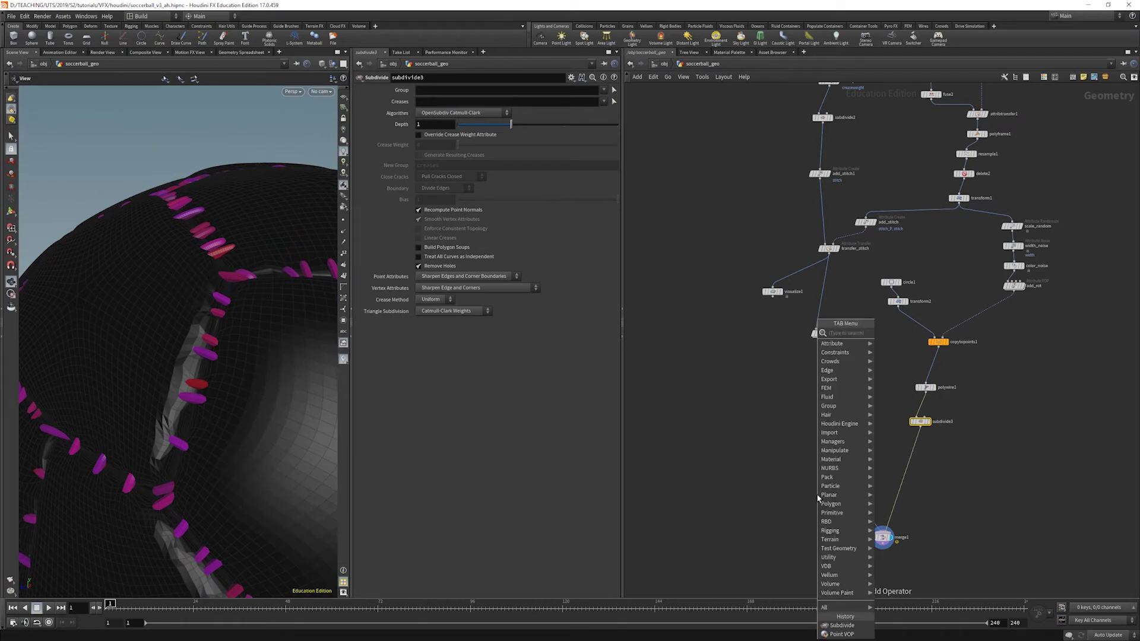
{"action": "type", "text": "pro"}
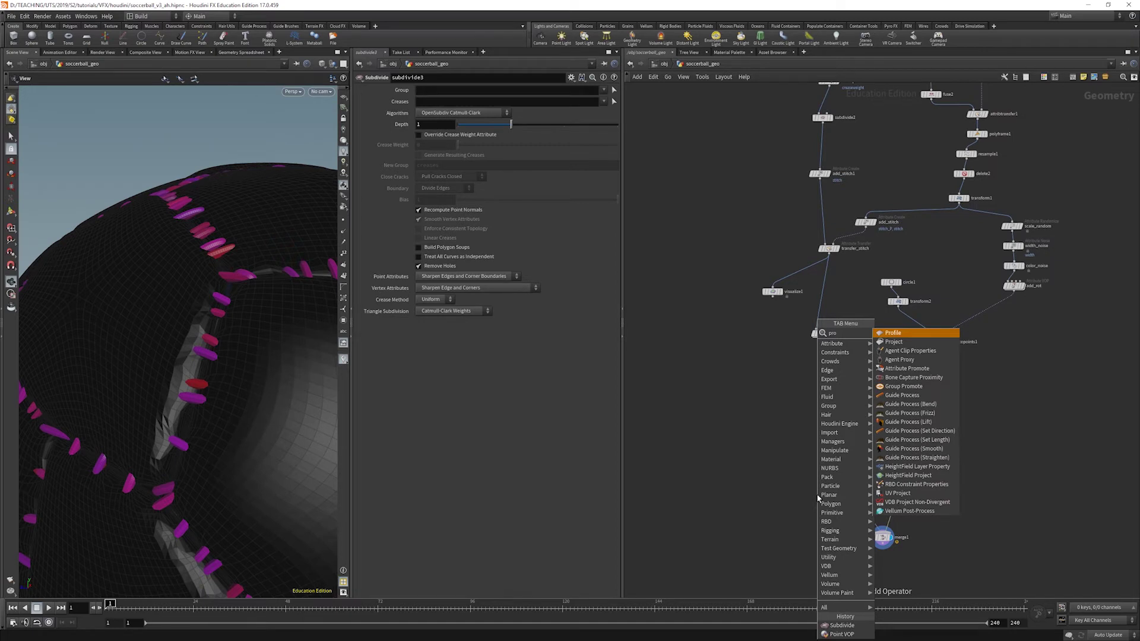
{"action": "type", "text": "mote"}
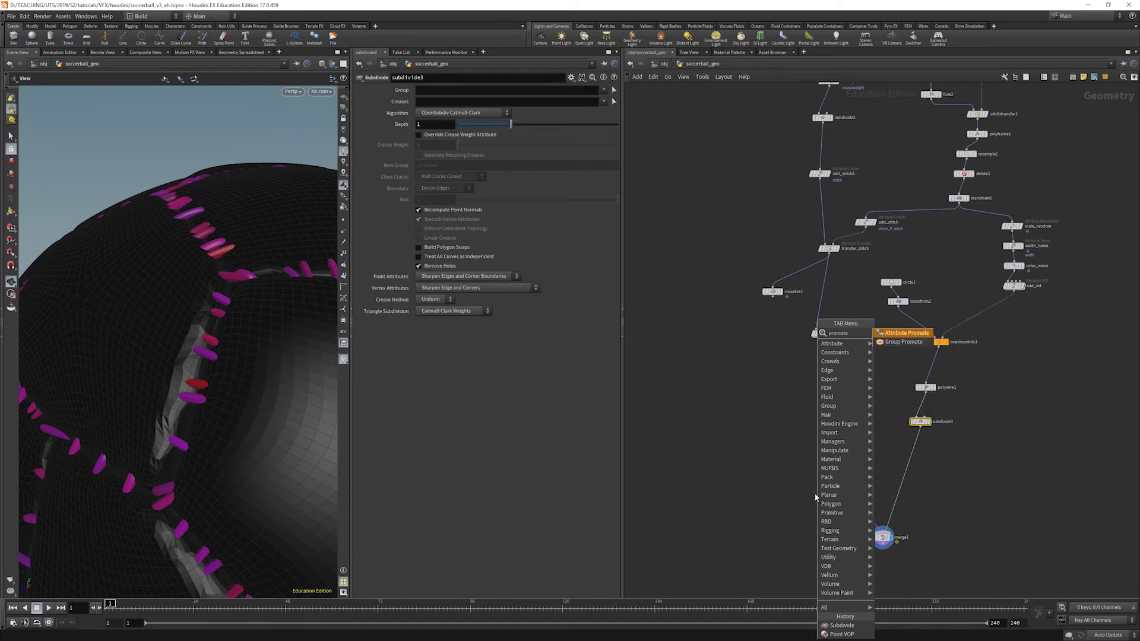
{"action": "left_click", "coordinate": [902, 333]}
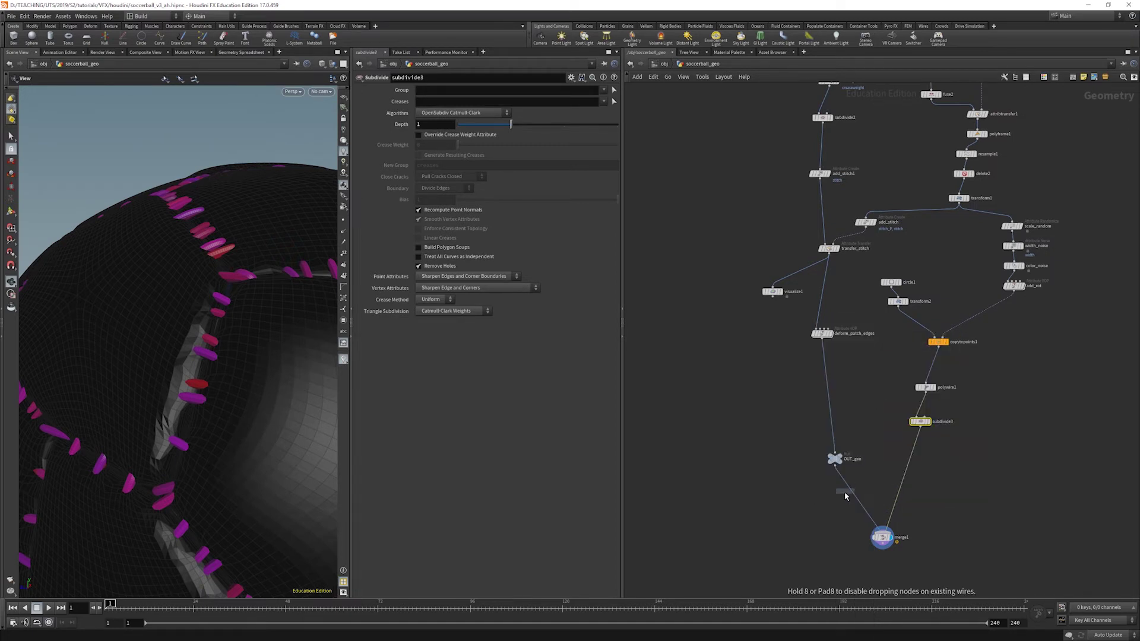
{"action": "left_click", "coordinate": [834, 429]}
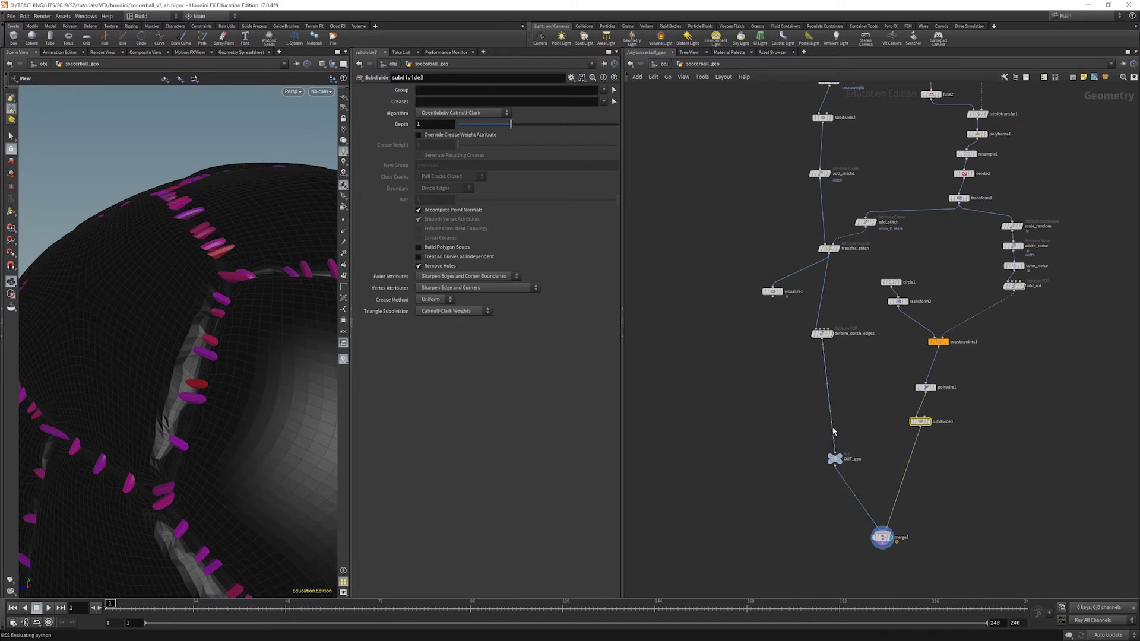
{"action": "left_click", "coordinate": [424, 101]}
{"action": "left_click", "coordinate": [437, 120]}
{"action": "left_click", "coordinate": [615, 90]}
{"action": "left_click", "coordinate": [619, 104]}
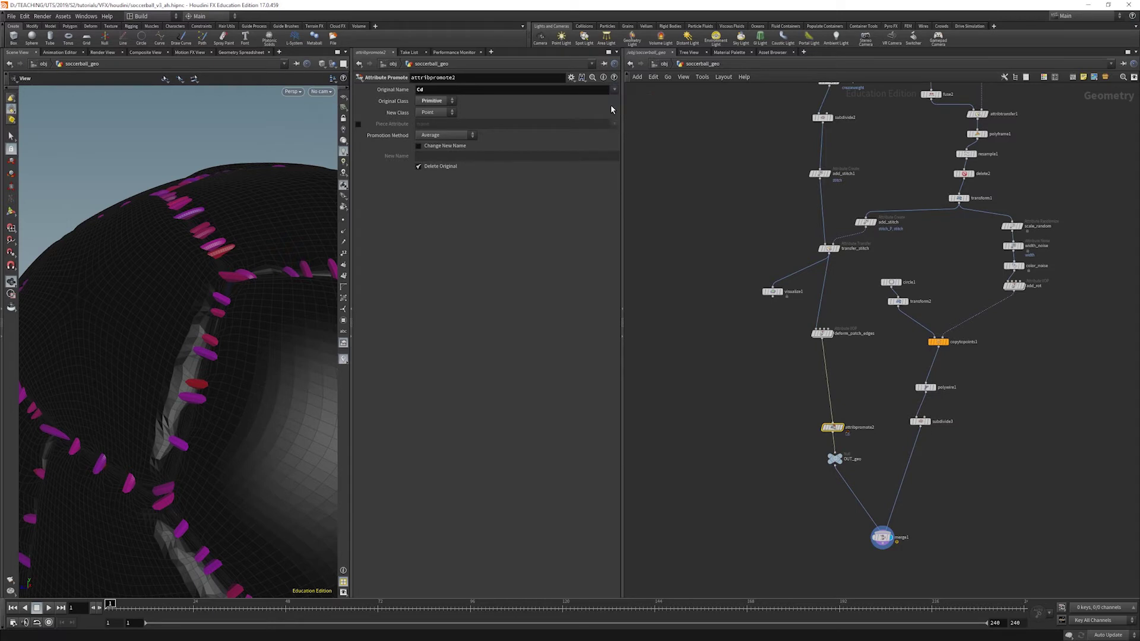
{"action": "right_click_drag", "start_coordinate": [219, 389], "coordinate": [5, 383]}
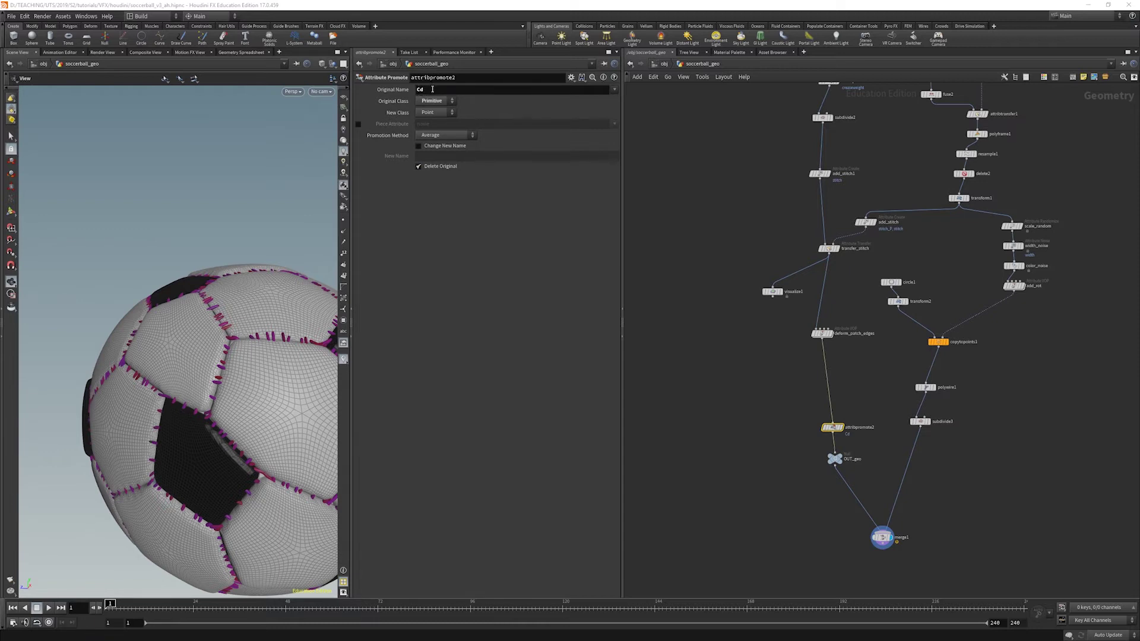
Examine the point attributes of subdivide3 and the point and primitive attributes of deform_patch_edges in the geometry spreadsheet
{"action": "left_click", "coordinate": [921, 421]}
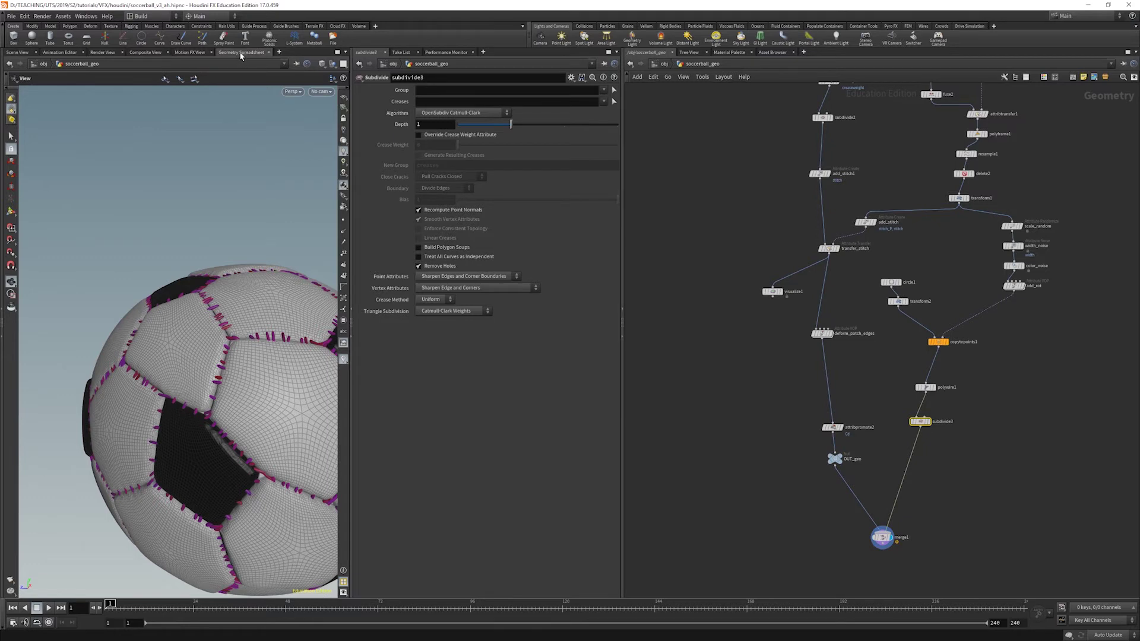
{"action": "left_click", "coordinate": [241, 52]}
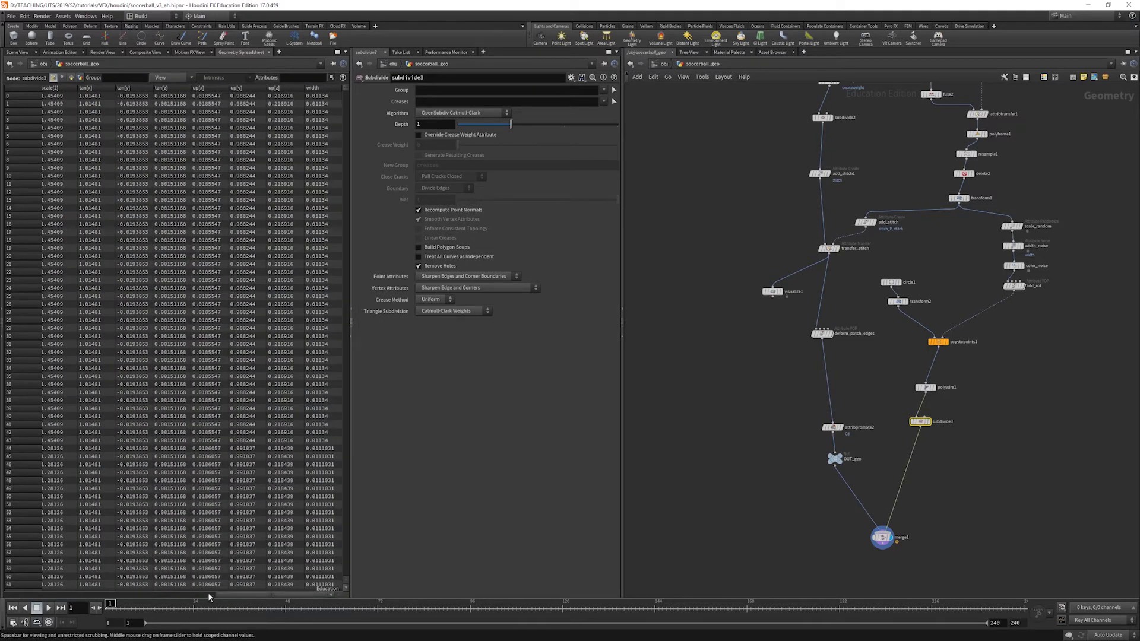
{"action": "left_click_drag", "start_coordinate": [218, 596], "coordinate": [54, 596]}
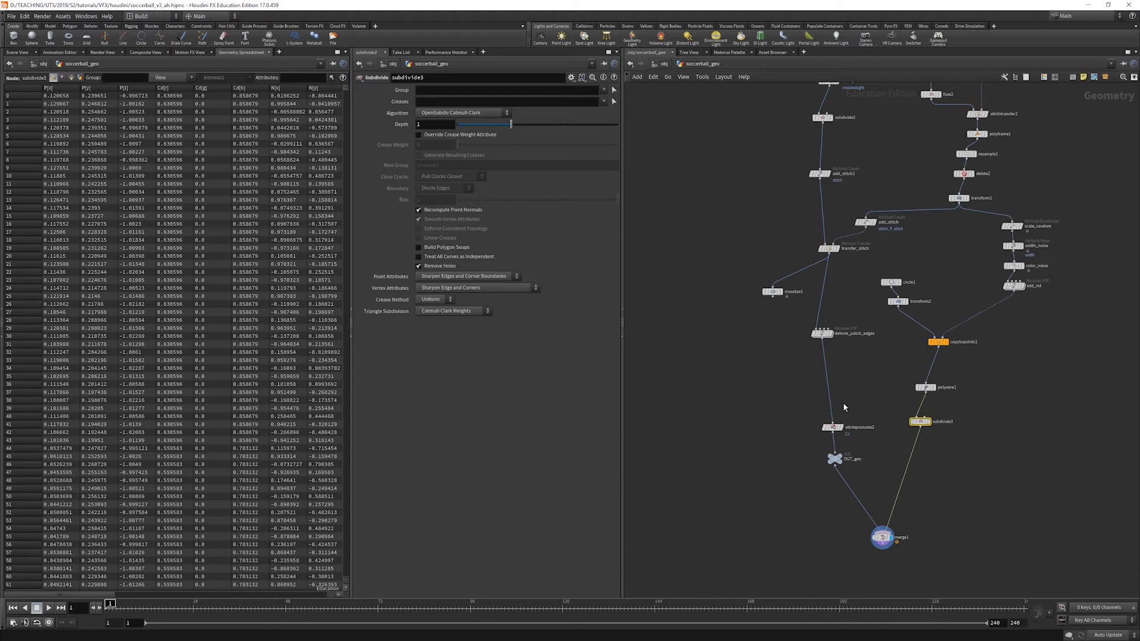
{"action": "left_click", "coordinate": [831, 334]}
{"action": "left_click", "coordinate": [822, 333]}
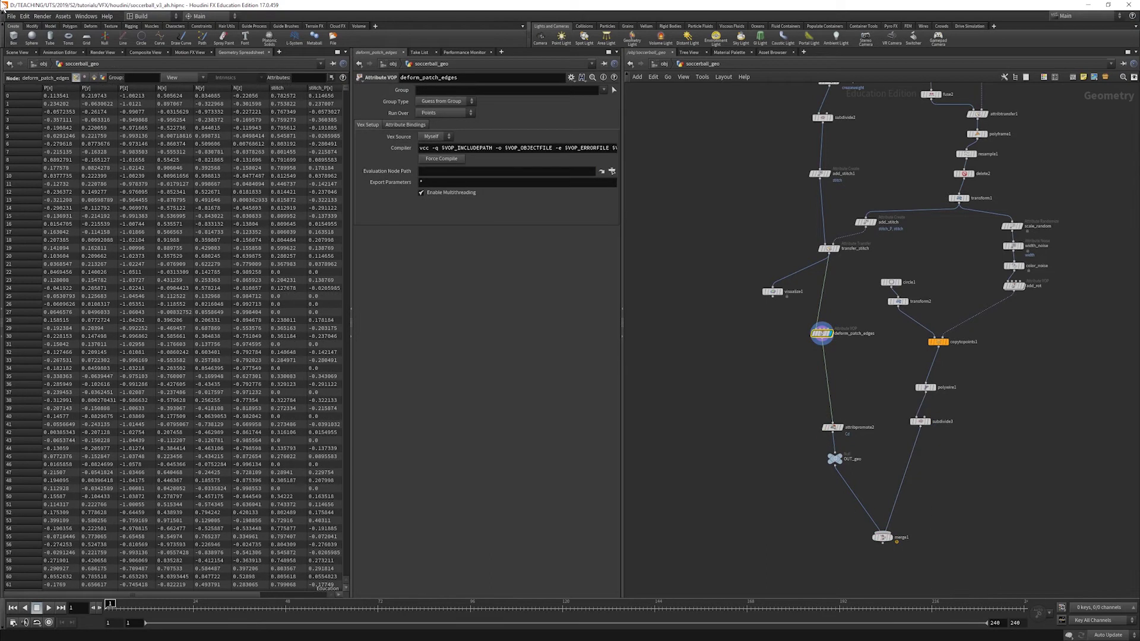
{"action": "left_click", "coordinate": [94, 77]}
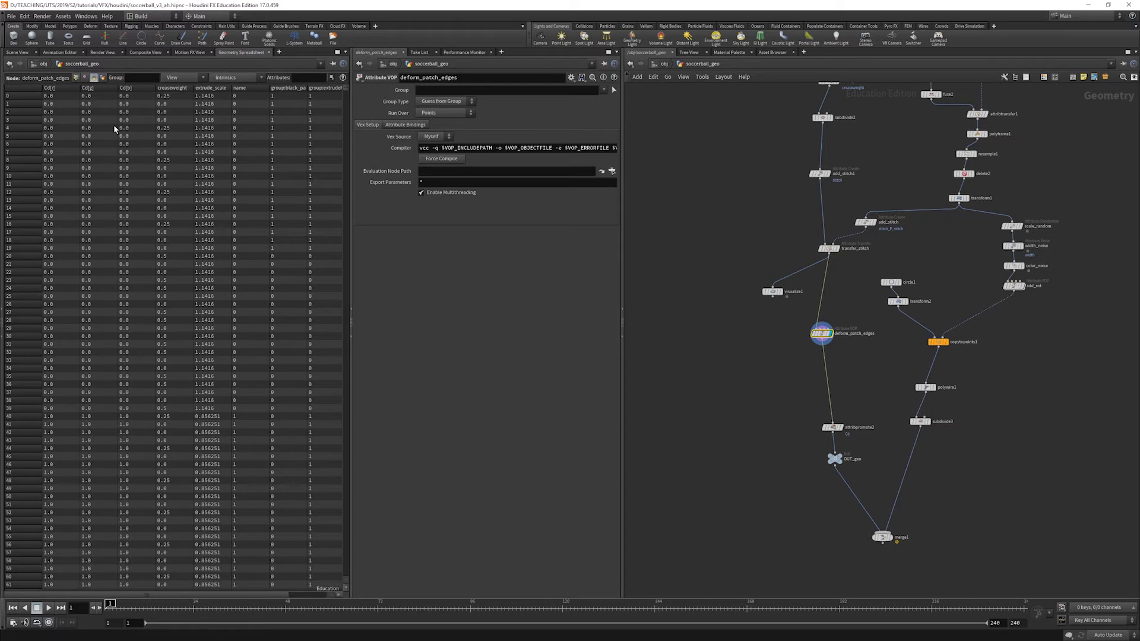
Return to the 3D view and display attribpromote2 followed by merge1 to inspect the ball together with its stitches up close
{"action": "left_click", "coordinate": [17, 53]}
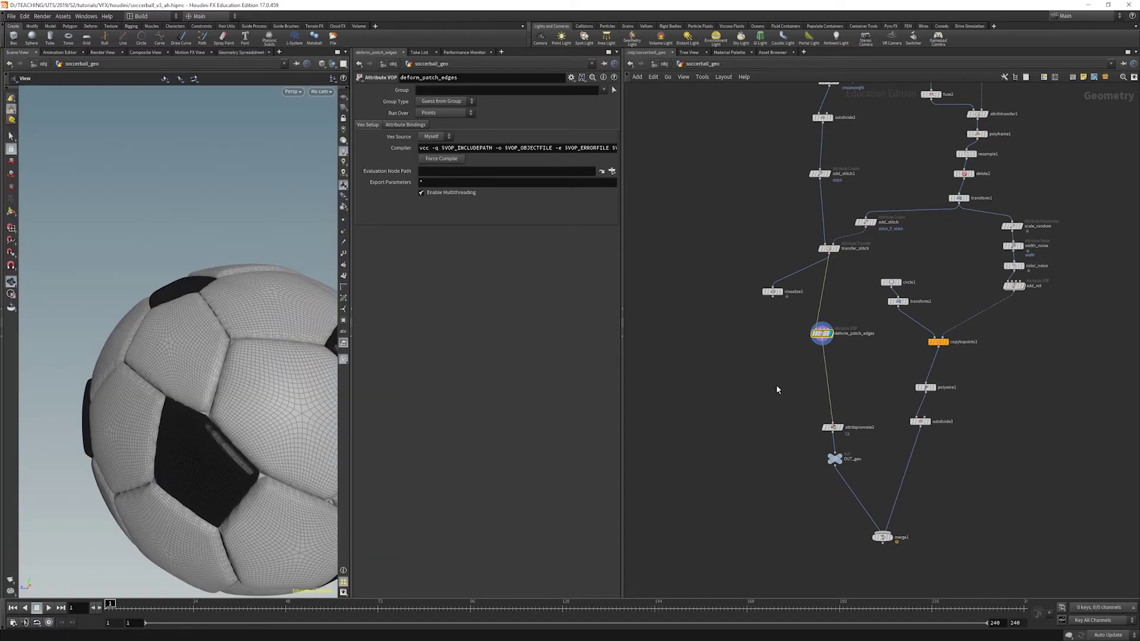
{"action": "left_click", "coordinate": [838, 428]}
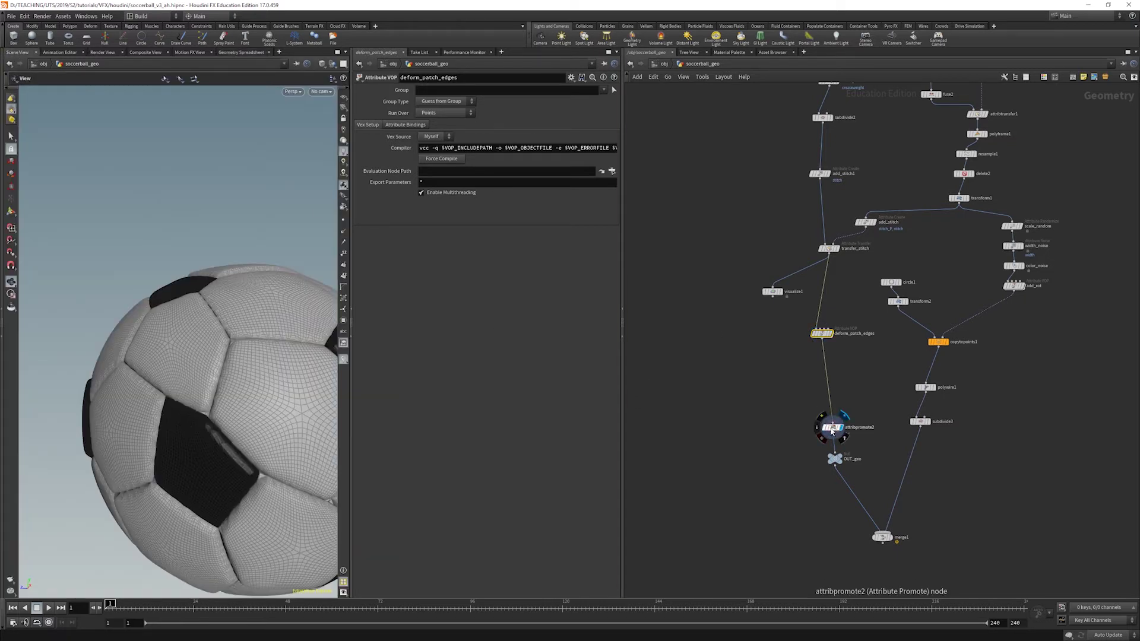
{"action": "left_click", "coordinate": [831, 429]}
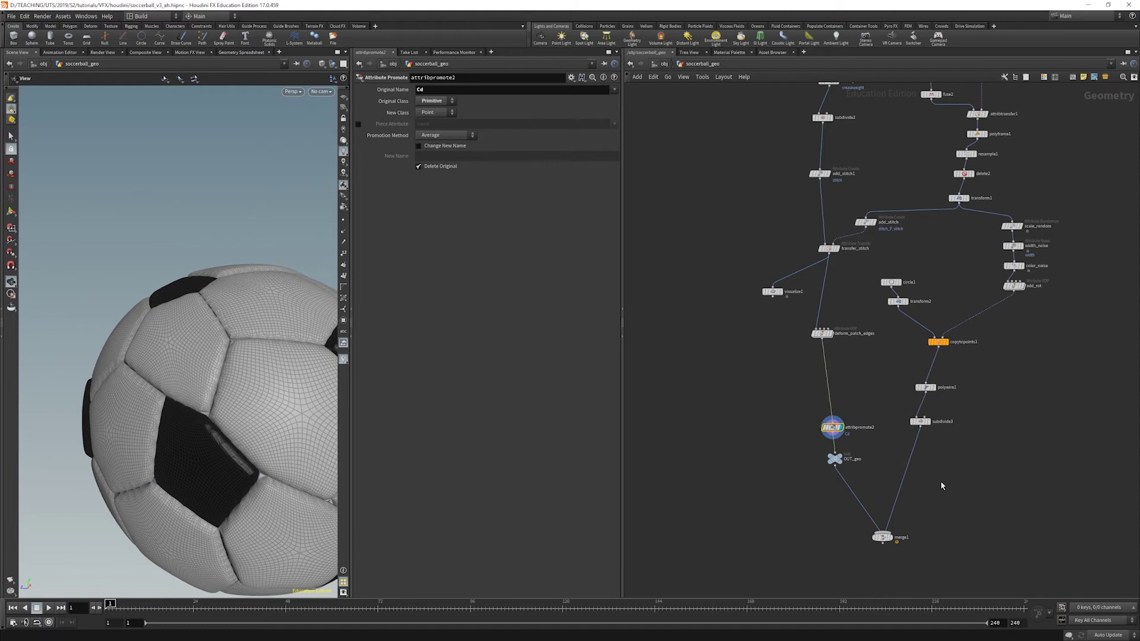
{"action": "left_click", "coordinate": [889, 537]}
{"action": "left_click", "coordinate": [881, 537]}
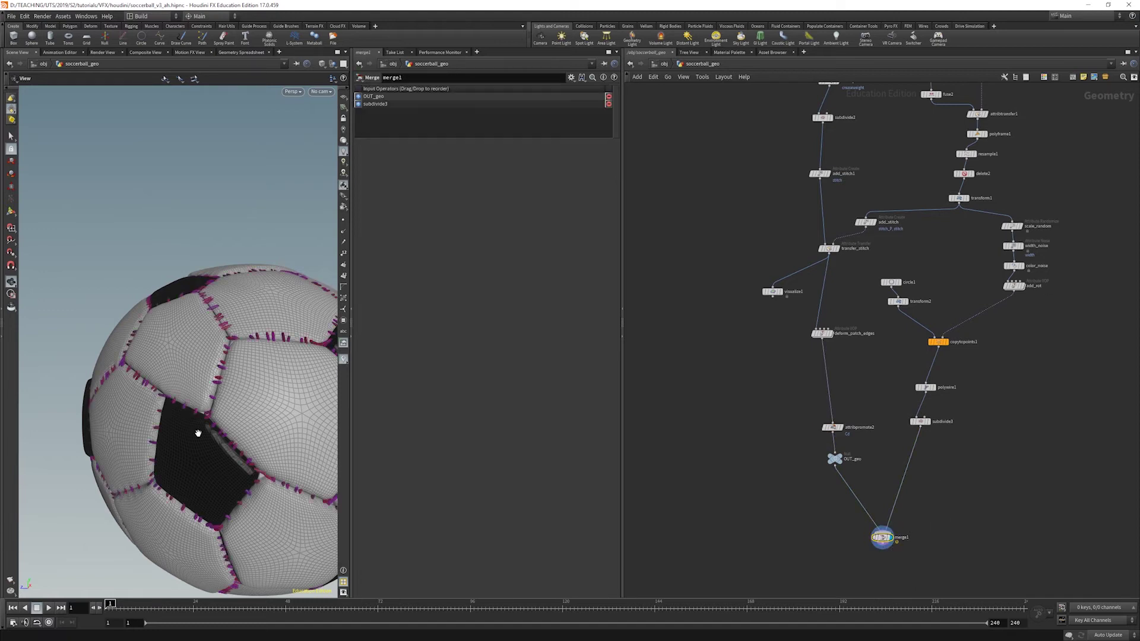
{"action": "scroll", "coordinate": [211, 339], "scroll_direction": "up", "scroll_amount": 6}
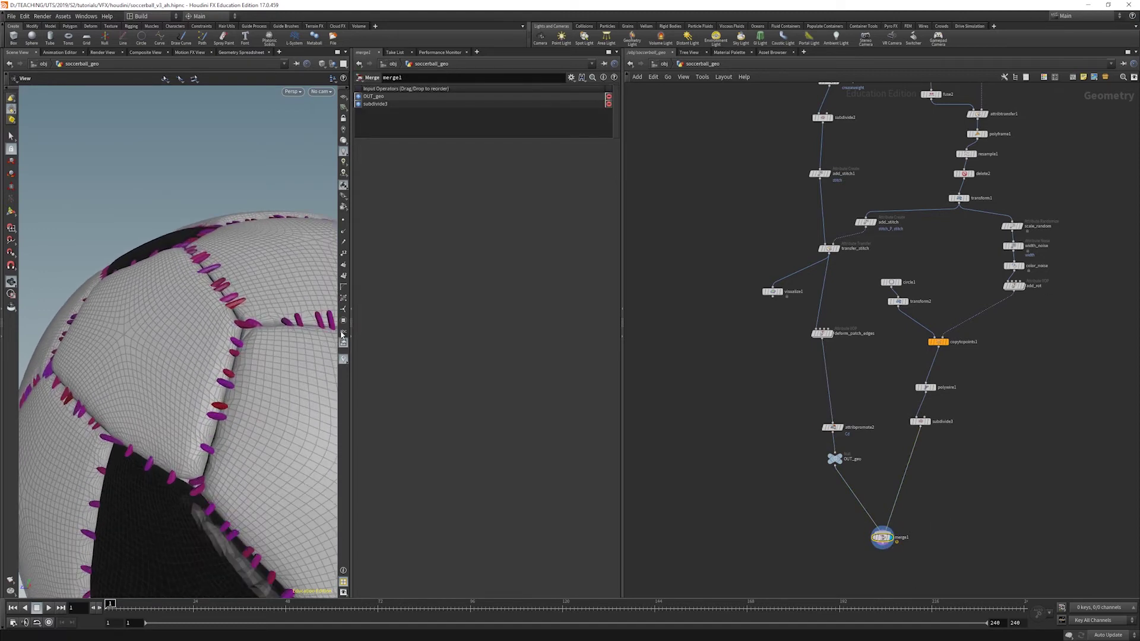
{"action": "left_click_drag", "start_coordinate": [223, 271], "coordinate": [224, 331]}
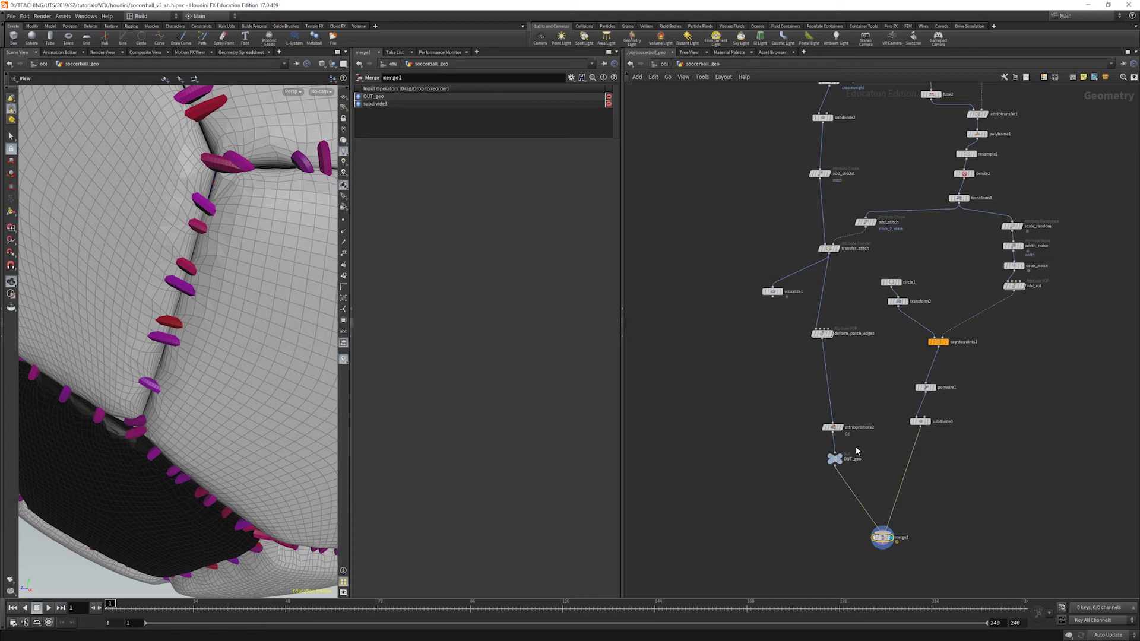
Move OUT_geo, attribpromote2, deform_patch_edges, visualize1, transfer_stitch and add_stitch further down the network, closer to merge1
{"action": "left_click_drag", "start_coordinate": [837, 461], "coordinate": [829, 506]}
{"action": "left_click_drag", "start_coordinate": [836, 429], "coordinate": [822, 460]}
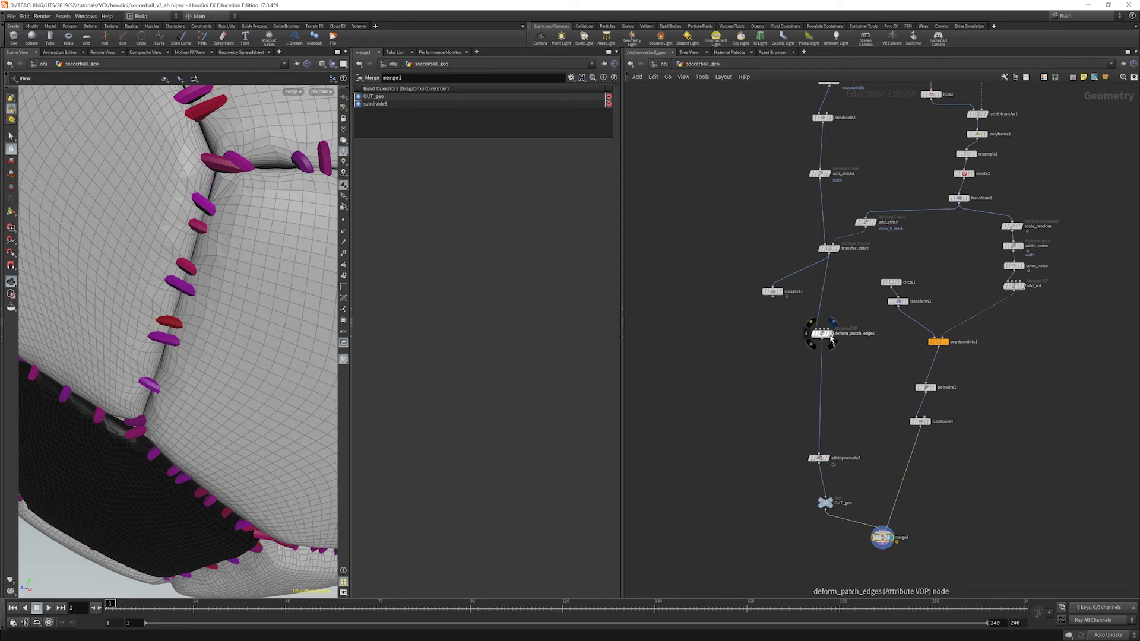
{"action": "left_click_drag", "start_coordinate": [831, 338], "coordinate": [833, 411]}
{"action": "left_click_drag", "start_coordinate": [776, 295], "coordinate": [727, 392]}
{"action": "left_click_drag", "start_coordinate": [833, 252], "coordinate": [820, 363]}
{"action": "left_click_drag", "start_coordinate": [868, 226], "coordinate": [846, 335]}
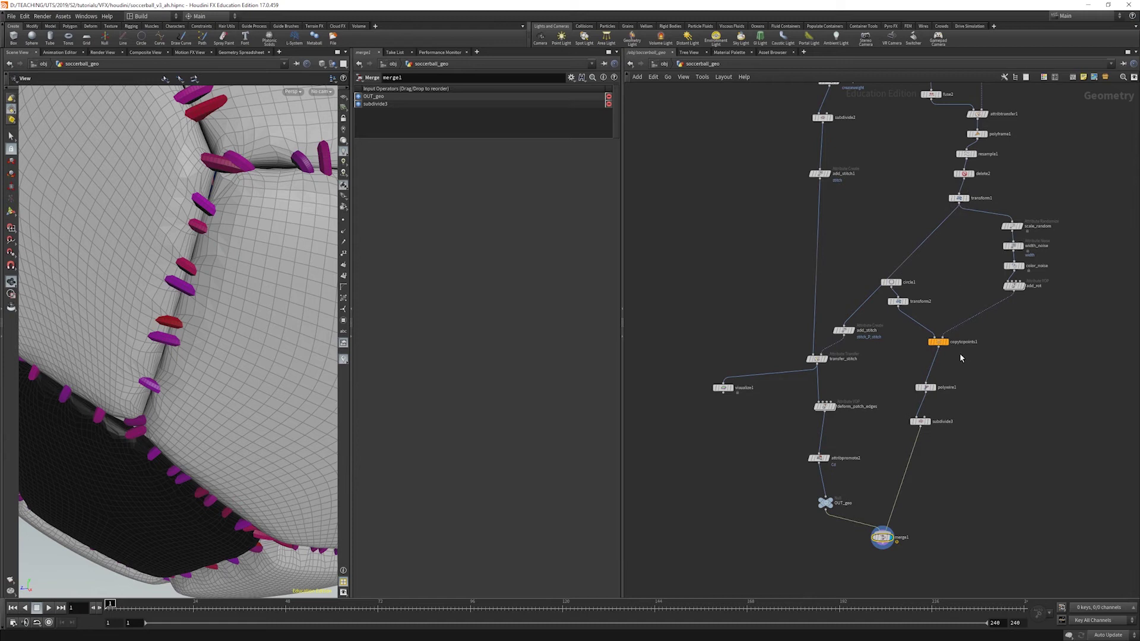
Rewire the input of add_stitch so it comes from copytopoints1 instead of transform1, and inspect the deformed seams
{"action": "left_click_drag", "start_coordinate": [941, 352], "coordinate": [844, 326]}
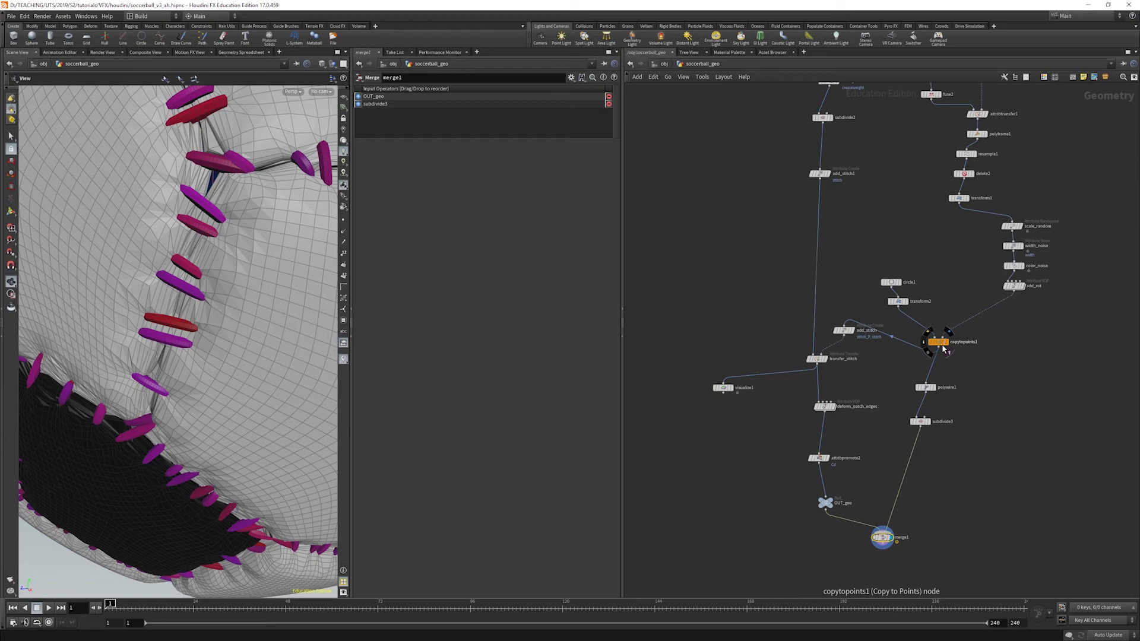
{"action": "scroll", "coordinate": [191, 239], "scroll_direction": "down", "scroll_amount": 5}
{"action": "left_click_drag", "start_coordinate": [145, 216], "coordinate": [98, 367], "text": "alt"}
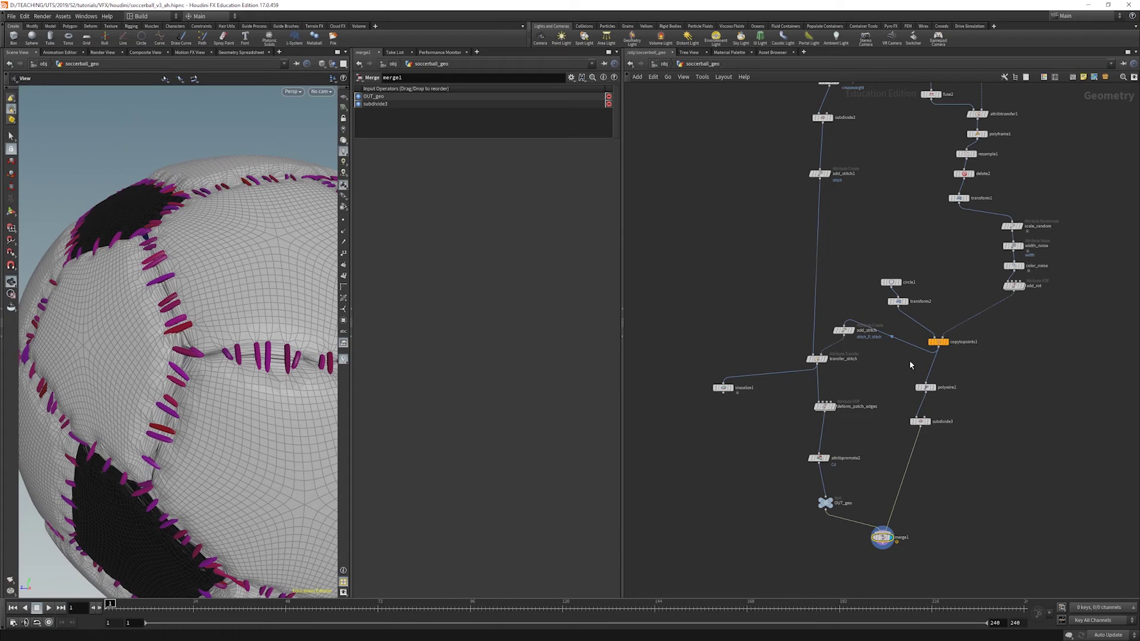
Rearrange add_stitch, deform_patch_edges, transfer_stitch and visualize1 so that this branch sits below copytopoints1
{"action": "left_click_drag", "start_coordinate": [842, 331], "coordinate": [855, 343]}
{"action": "left_click_drag", "start_coordinate": [826, 411], "coordinate": [824, 437]}
{"action": "left_click_drag", "start_coordinate": [816, 359], "coordinate": [817, 401]}
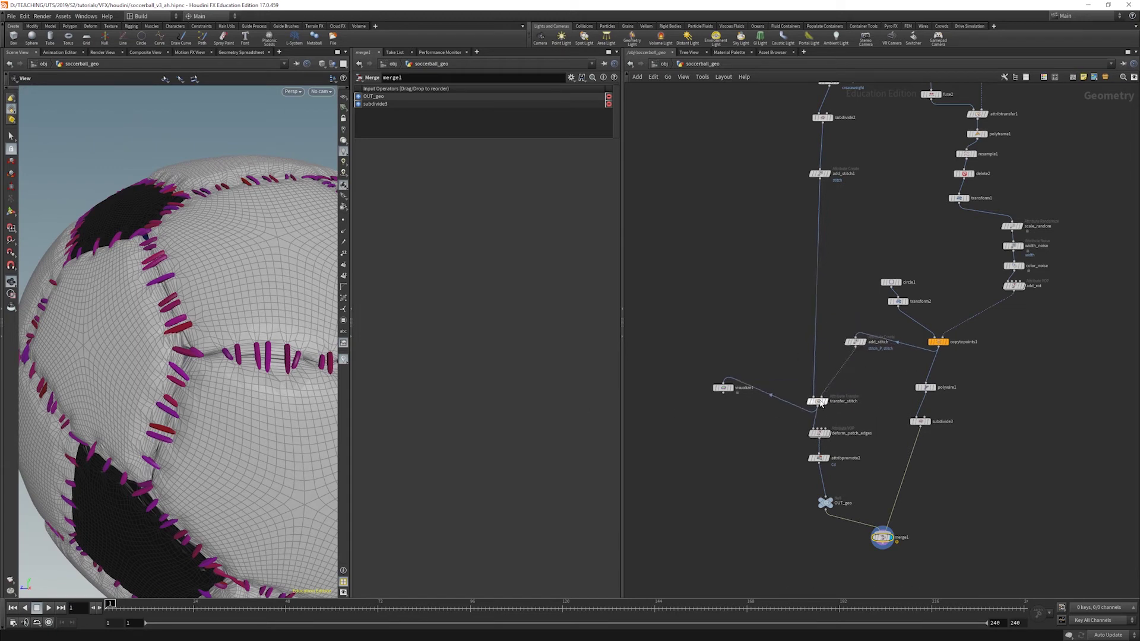
{"action": "left_click_drag", "start_coordinate": [724, 389], "coordinate": [721, 425]}
{"action": "left_click_drag", "start_coordinate": [855, 341], "coordinate": [840, 385]}
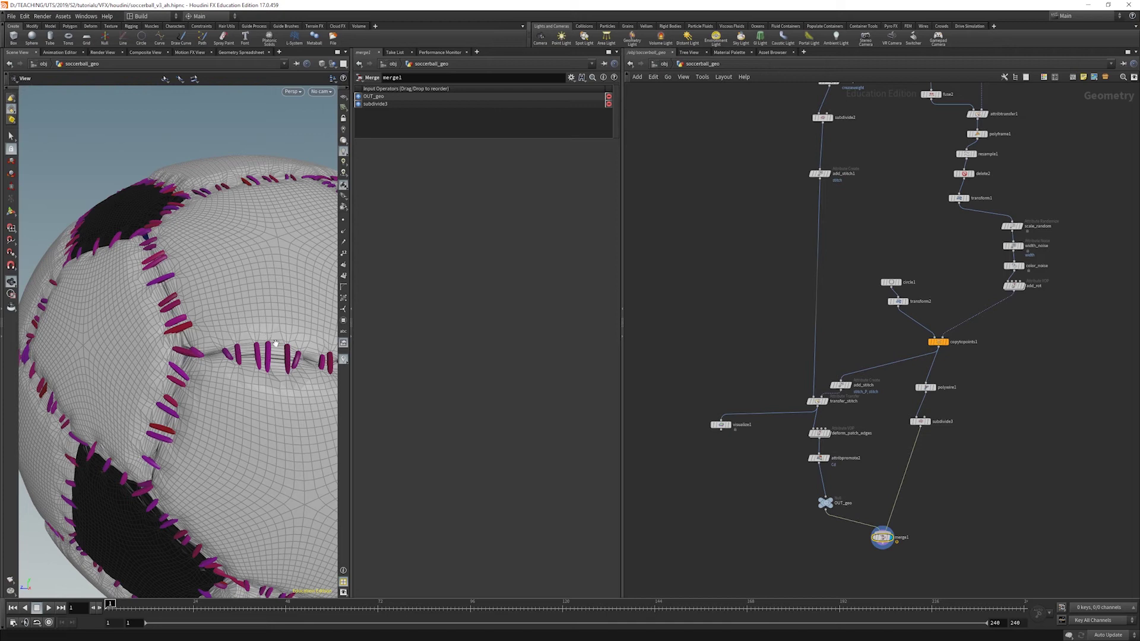
{"action": "left_click_drag", "start_coordinate": [285, 335], "coordinate": [320, 427]}
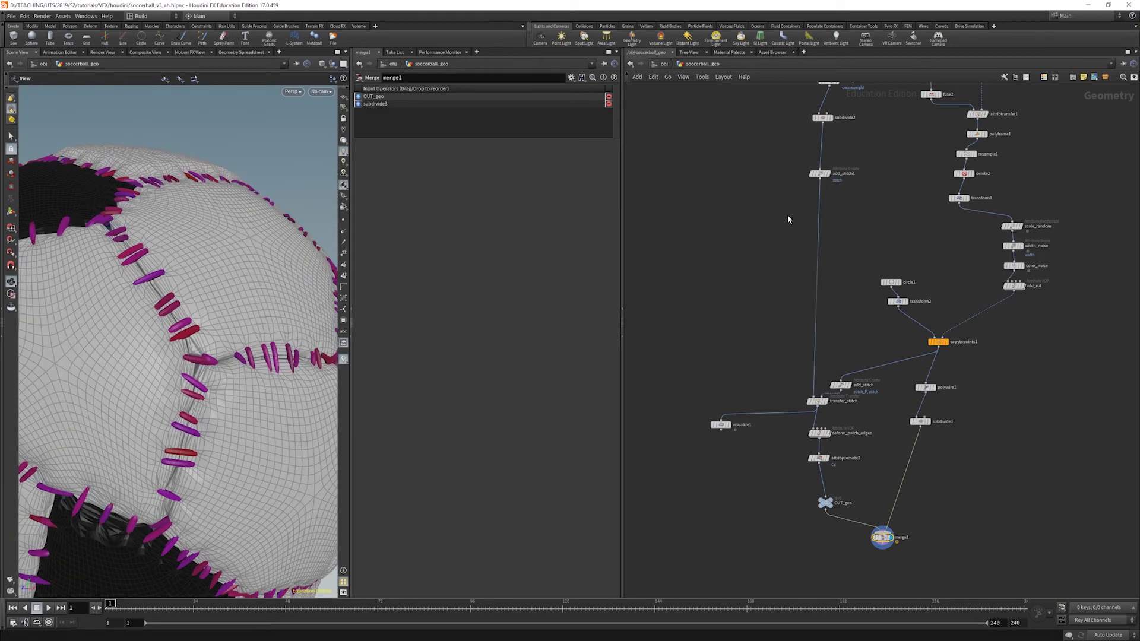
Set the Blend Width of transfer_stitch to 0.06 and move add_stitch slightly away from it
{"action": "left_click", "coordinate": [817, 401]}
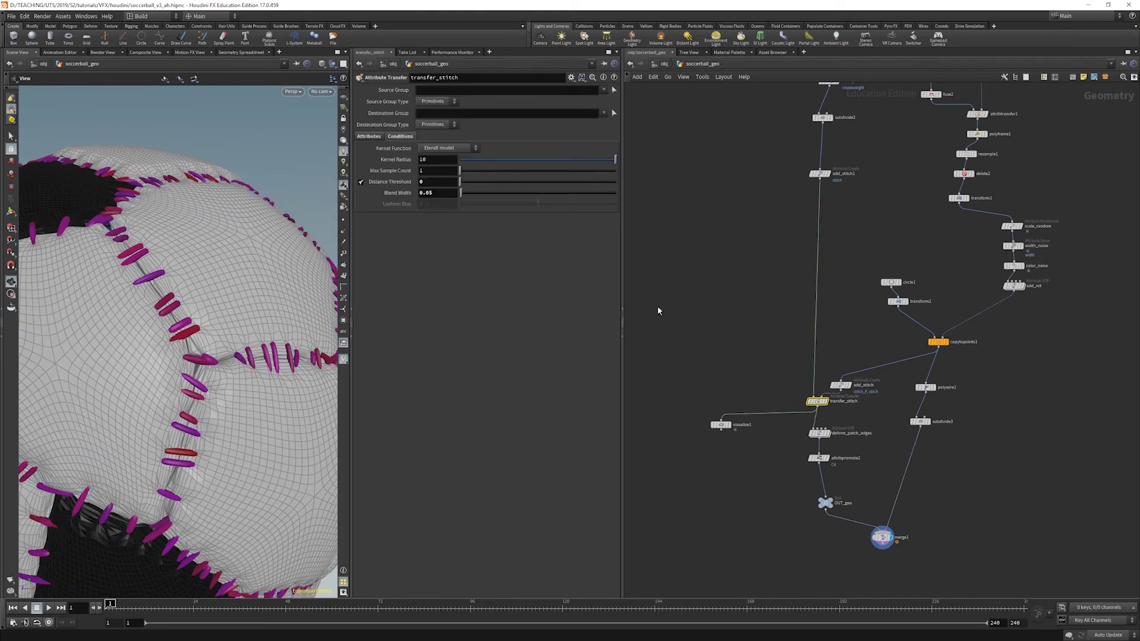
{"action": "left_click", "coordinate": [439, 195]}
{"action": "mouse_move", "coordinate": [844, 387]}
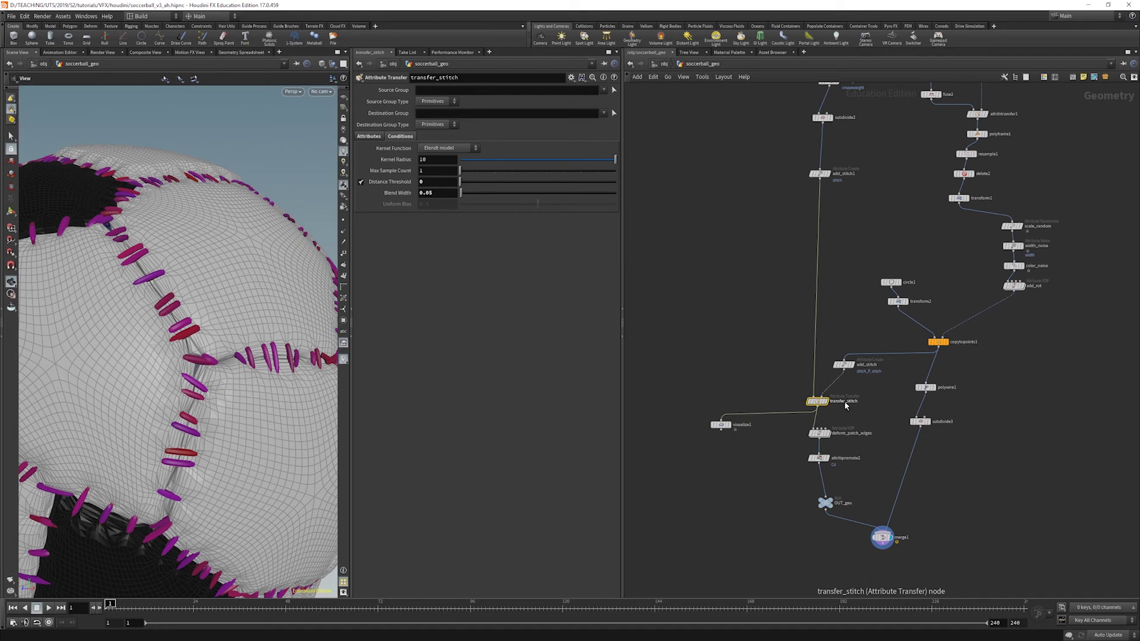
{"action": "left_click", "coordinate": [439, 194]}
{"action": "left_click", "coordinate": [400, 137]}
{"action": "left_click", "coordinate": [443, 191]}
{"action": "key", "text": "BackSpace"}
{"action": "type", "text": "6"}
{"action": "key", "text": "Return"}
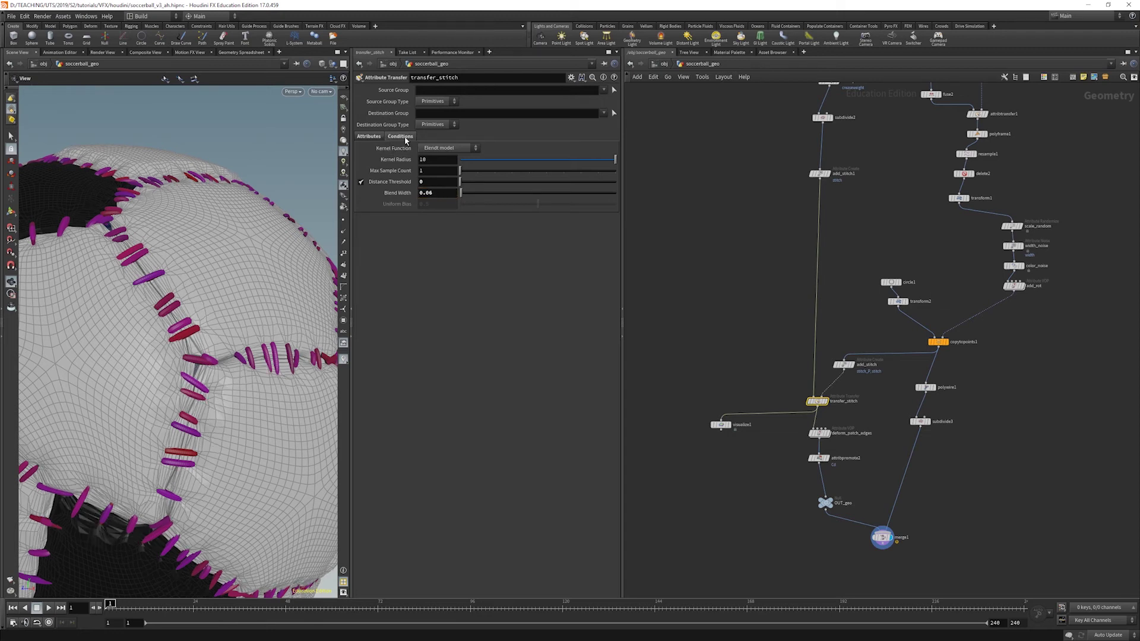
Insert a Smooth node between deform_patch_edges and attribpromote2 to soften the stretched patch edges
{"action": "middle_click_drag", "start_coordinate": [843, 479], "coordinate": [853, 428]}
{"action": "scroll", "coordinate": [850, 428], "scroll_direction": "up", "scroll_amount": 3}
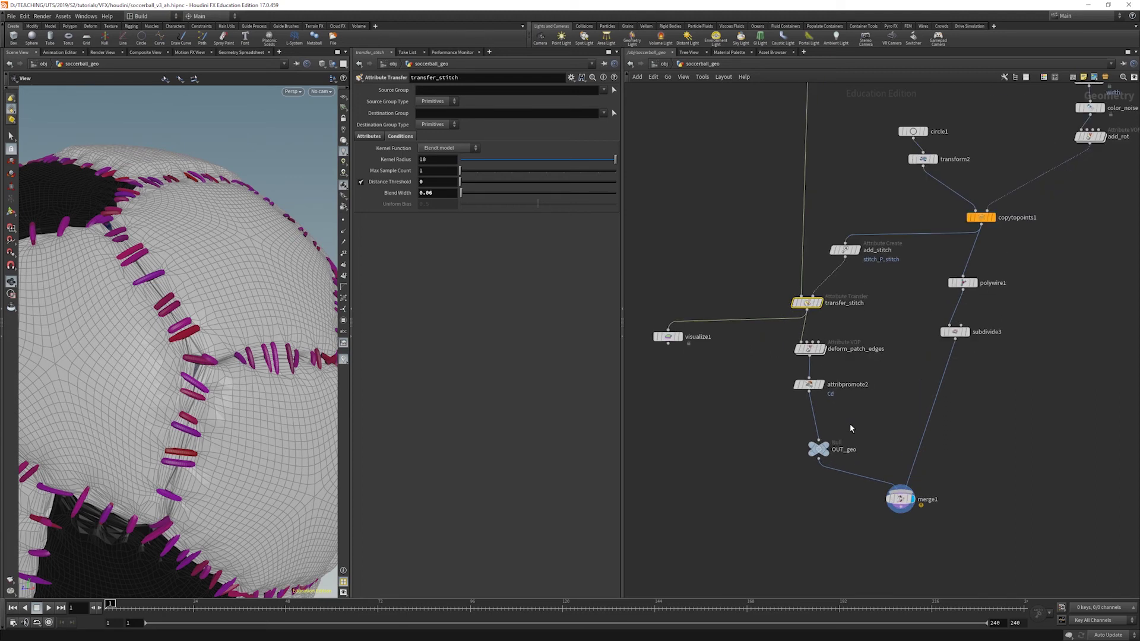
{"action": "left_click_drag", "start_coordinate": [128, 370], "coordinate": [153, 332]}
{"action": "right_click_drag", "start_coordinate": [179, 342], "coordinate": [309, 356]}
{"action": "left_click_drag", "start_coordinate": [192, 378], "coordinate": [220, 273]}
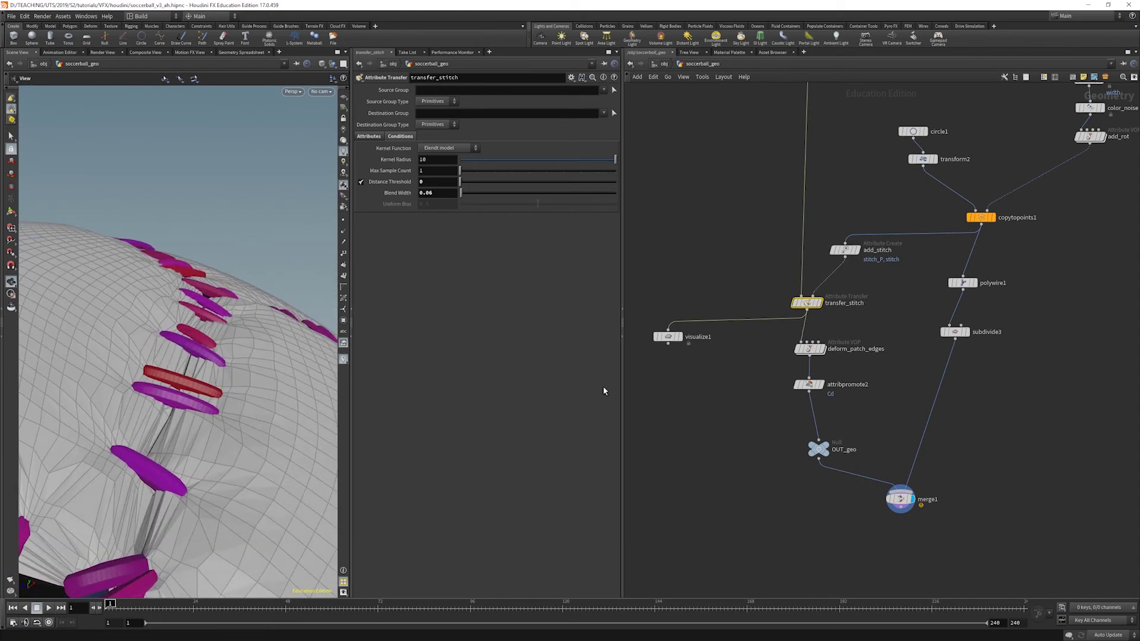
{"action": "key", "text": "Tab"}
{"action": "type", "text": "smo"}
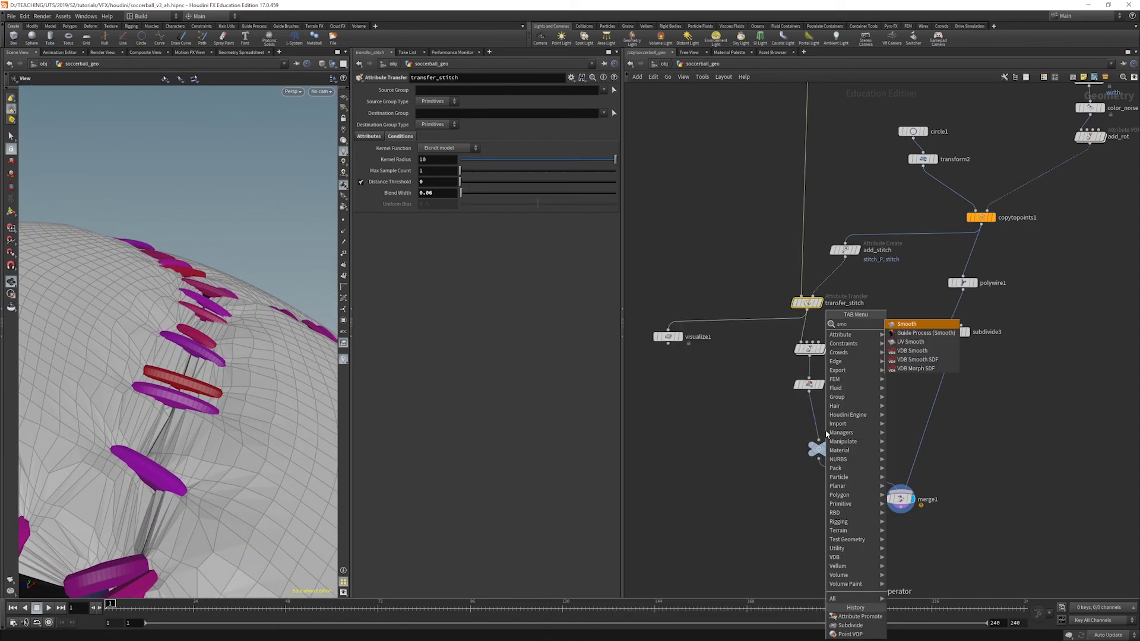
{"action": "key", "text": "Return"}
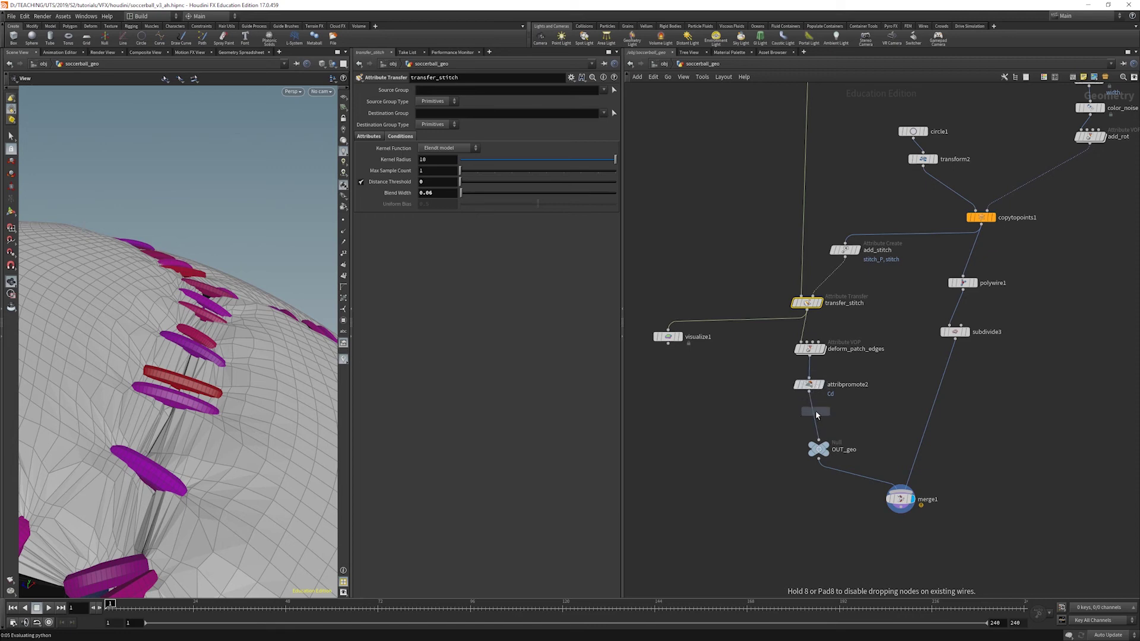
{"action": "key", "text": "Escape"}
{"action": "left_click", "coordinate": [828, 393]}
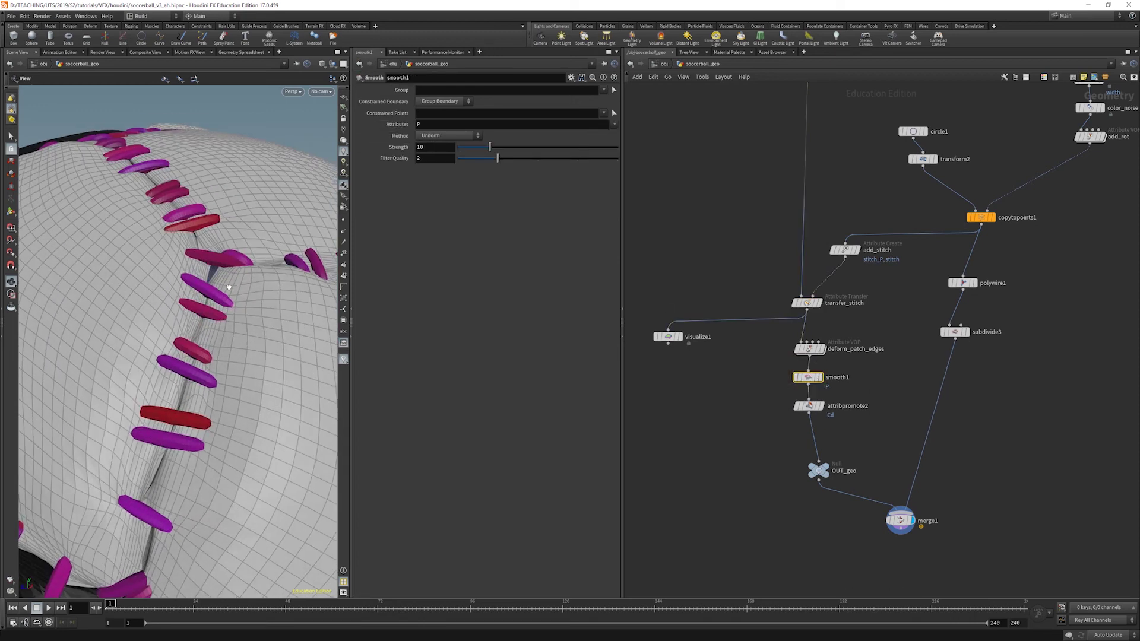
Set the Strength of smooth1 to 5
{"action": "left_click_drag", "start_coordinate": [429, 146], "coordinate": [365, 149]}
{"action": "type", "text": "5"}
{"action": "key", "text": "Return"}
Examine the smoothed seams and stitches up close and from several sides of the whole ball
{"action": "left_click_drag", "start_coordinate": [260, 186], "coordinate": [242, 273]}
{"action": "scroll", "coordinate": [171, 232], "scroll_direction": "down", "scroll_amount": 5}
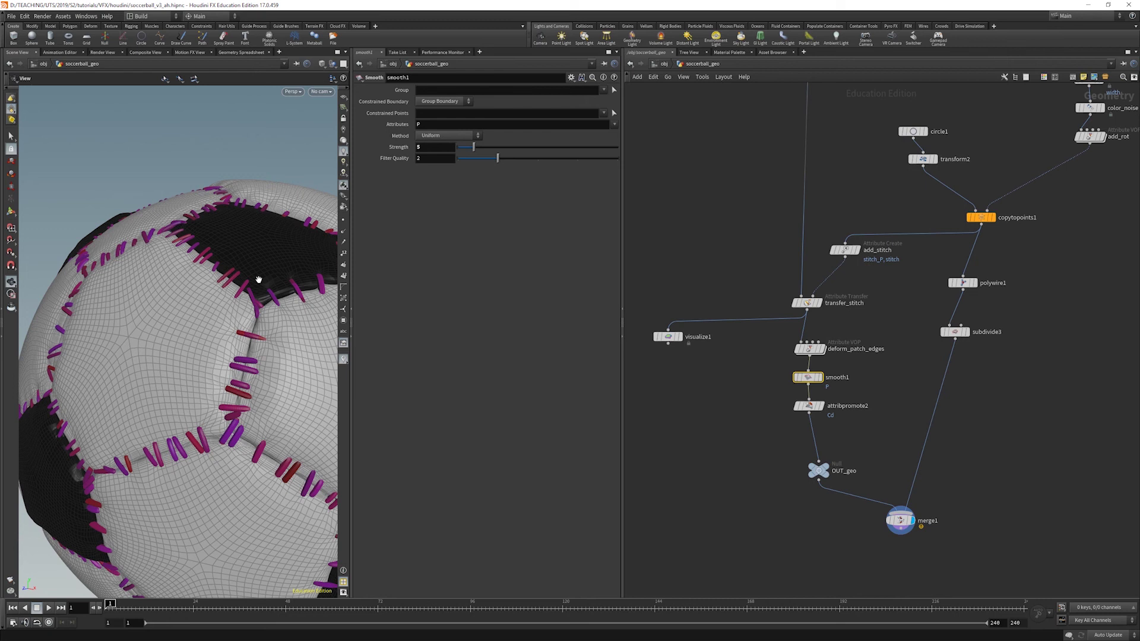
{"action": "mouse_move", "coordinate": [260, 324]}
{"action": "left_mouse_down"}
{"action": "mouse_move", "coordinate": [463, 368]}
{"action": "mouse_move", "coordinate": [302, 328]}
{"action": "mouse_move", "coordinate": [59, 301]}
{"action": "mouse_move", "coordinate": [211, 346]}
{"action": "mouse_move", "coordinate": [208, 359]}
{"action": "mouse_move", "coordinate": [231, 376]}
{"action": "mouse_move", "coordinate": [260, 344]}
{"action": "left_mouse_up"}
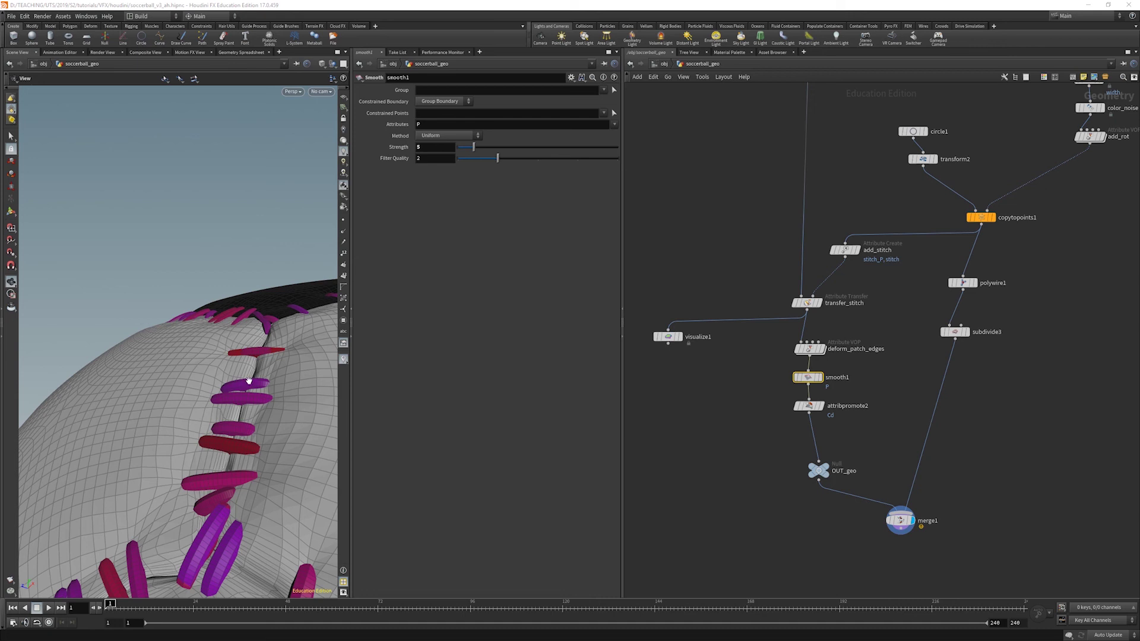
{"action": "key", "text": "h"}
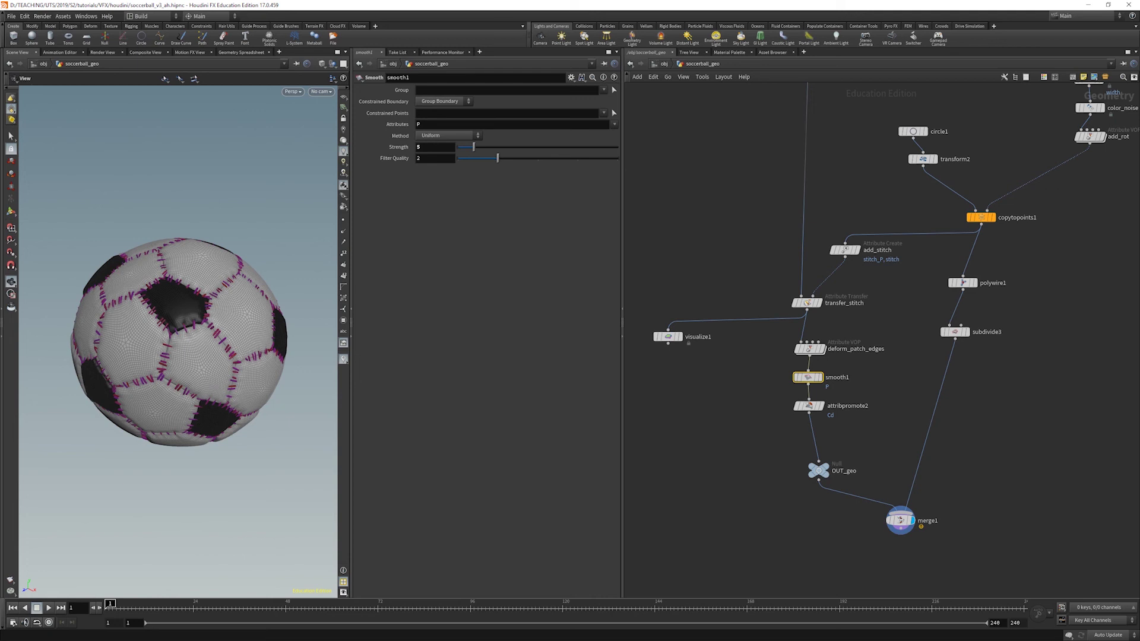
{"action": "left_click_drag", "start_coordinate": [178, 360], "coordinate": [239, 323]}
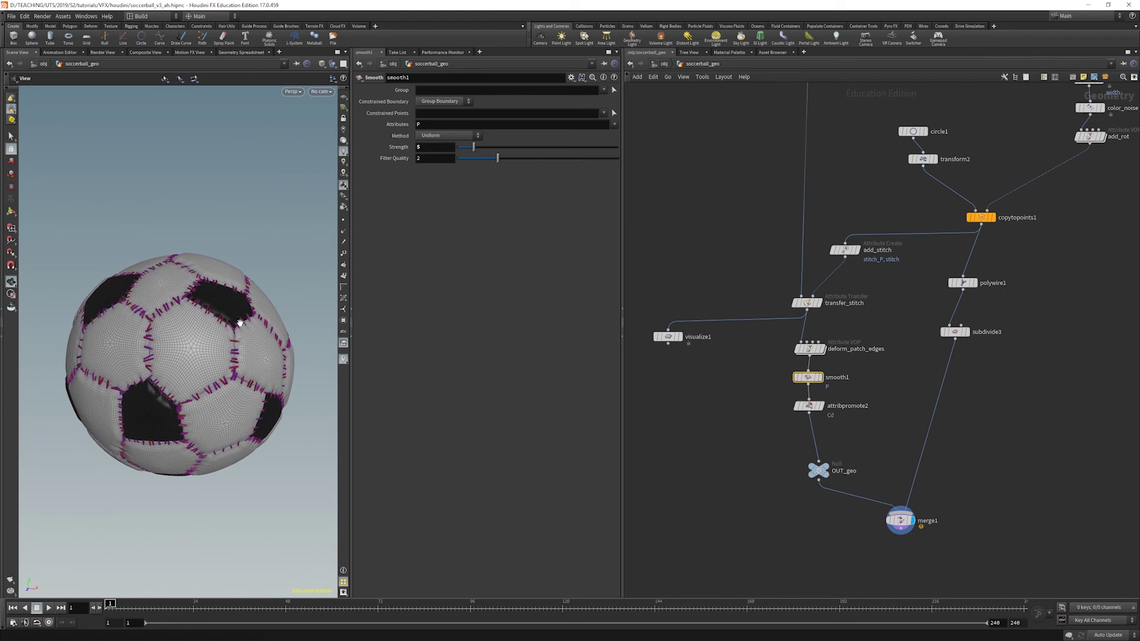
{"action": "mouse_move", "coordinate": [227, 313]}
{"action": "left_mouse_down"}
{"action": "mouse_move", "coordinate": [196, 321]}
{"action": "mouse_move", "coordinate": [241, 309]}
{"action": "left_mouse_up"}
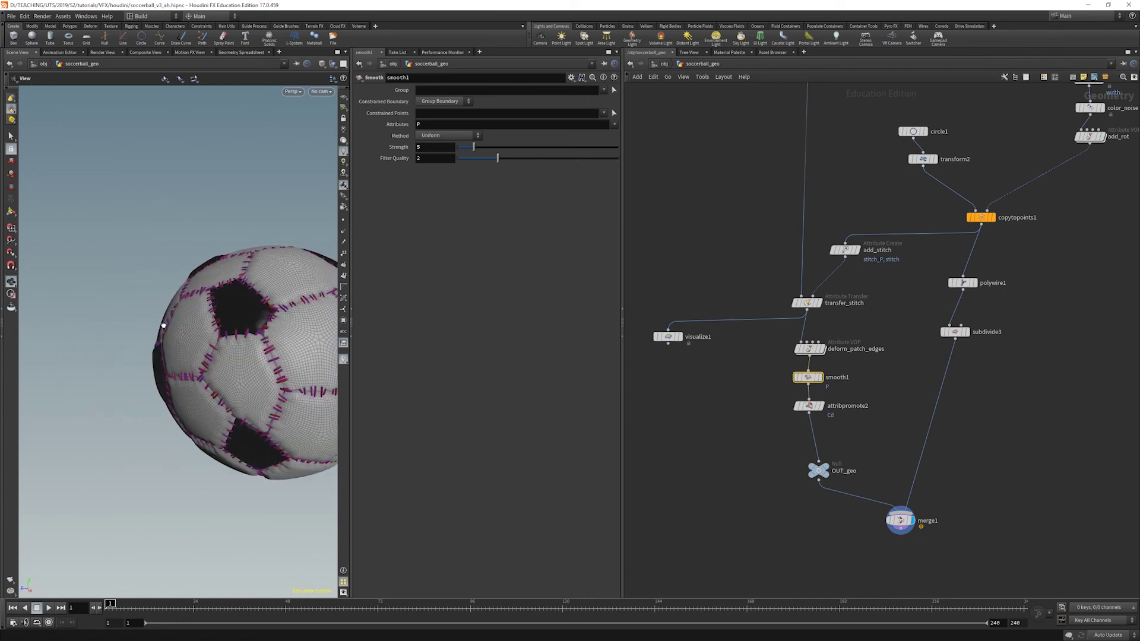
{"action": "middle_click_drag", "start_coordinate": [241, 309], "coordinate": [178, 300]}
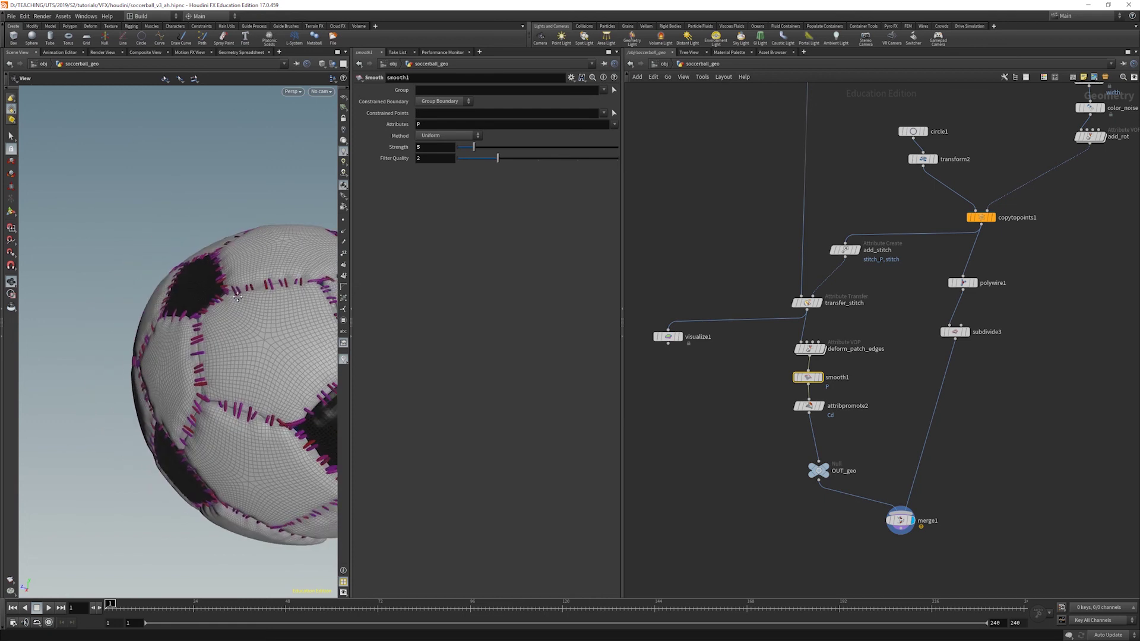